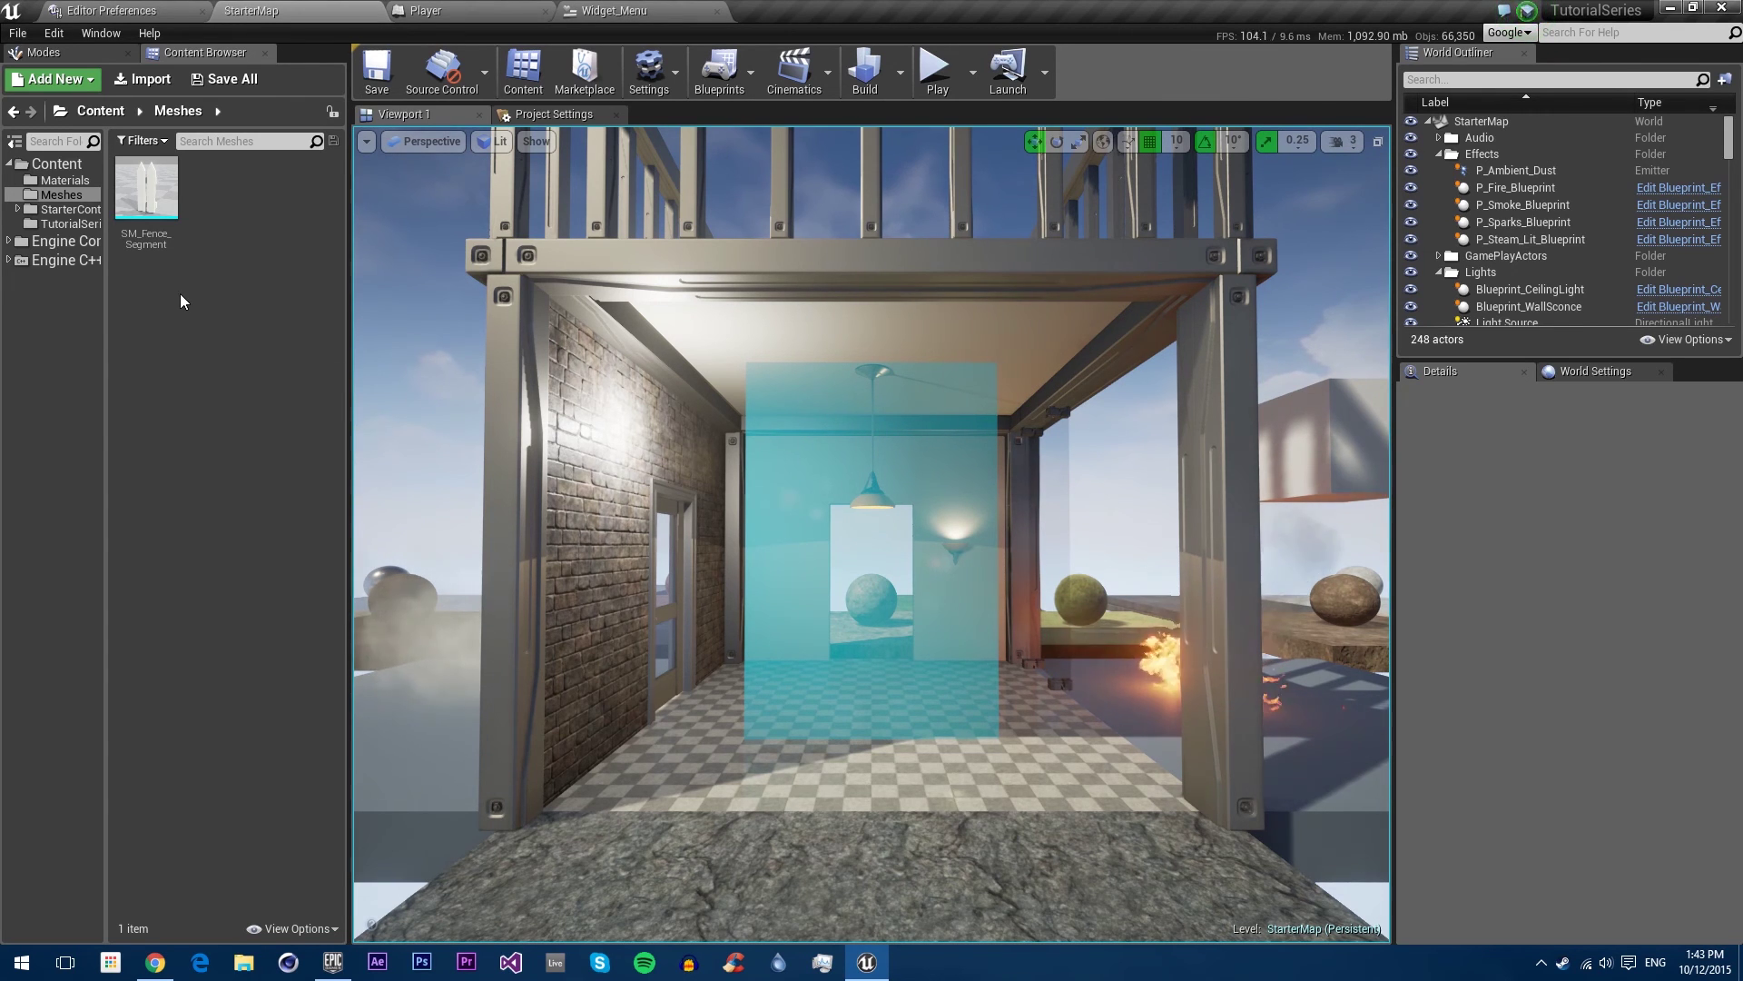
Step: Create a new level named L_Menu in the TutorialSeries folder, then open and save it
left_click(64, 223)
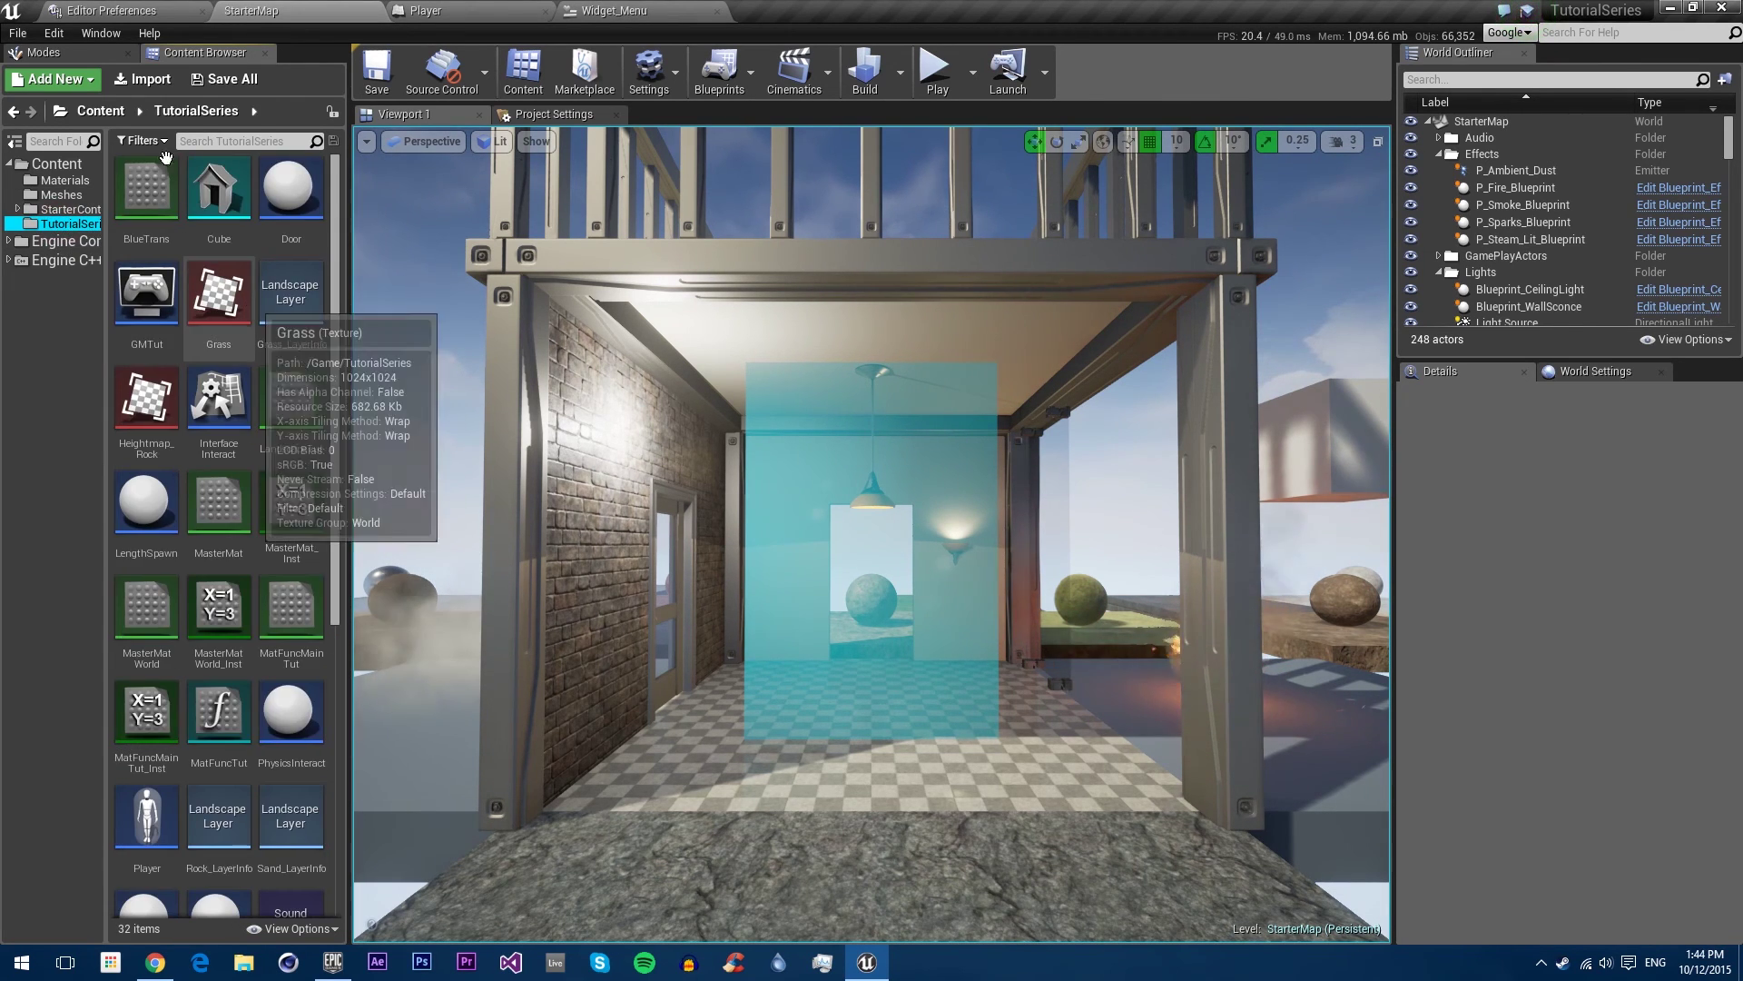
left_click(56, 80)
left_click(52, 280)
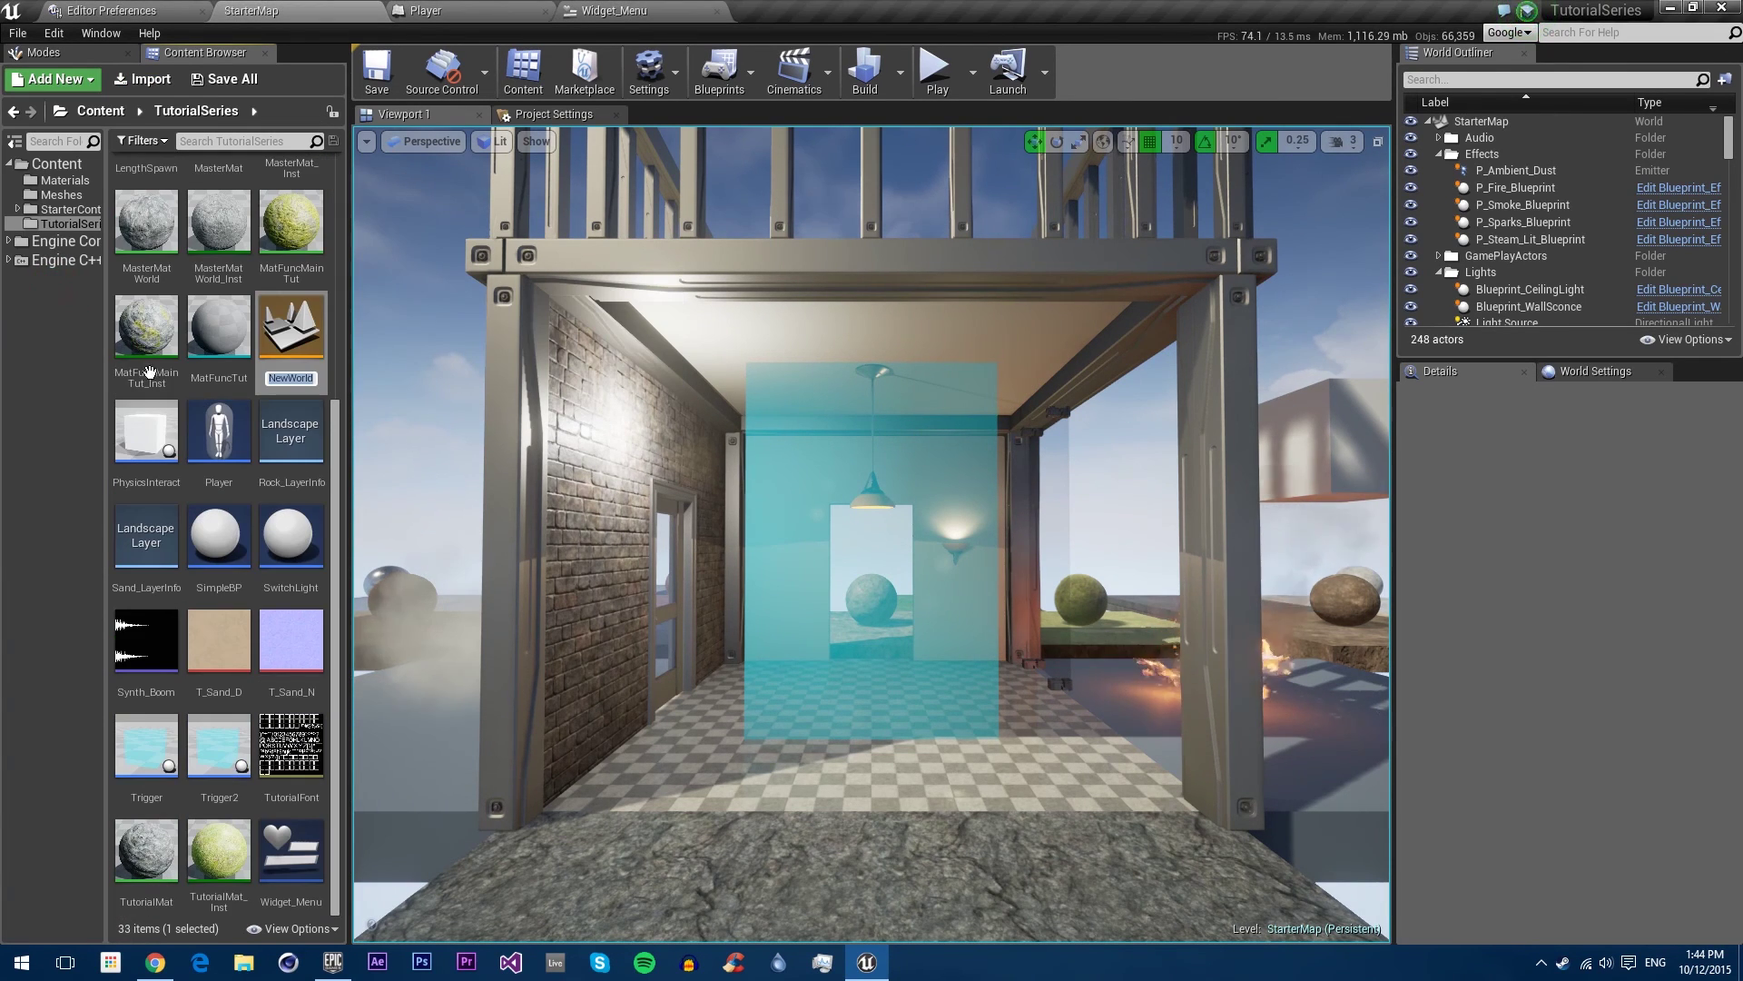
type("L")
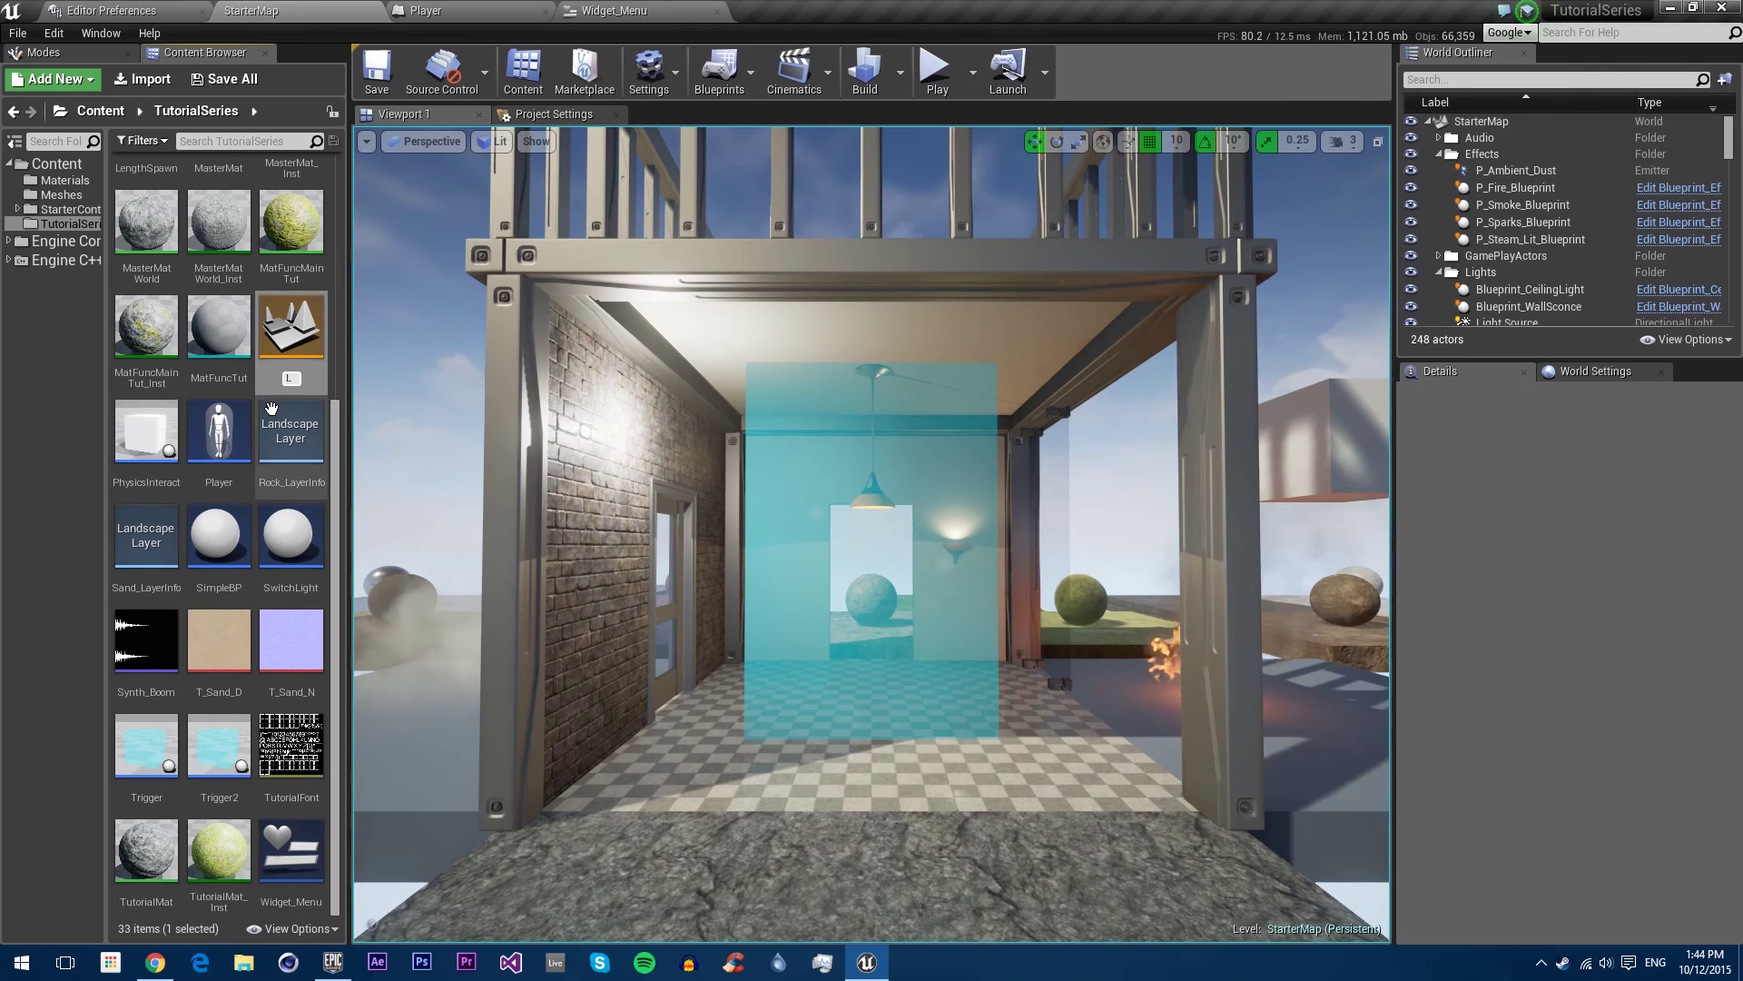
type("_Gam")
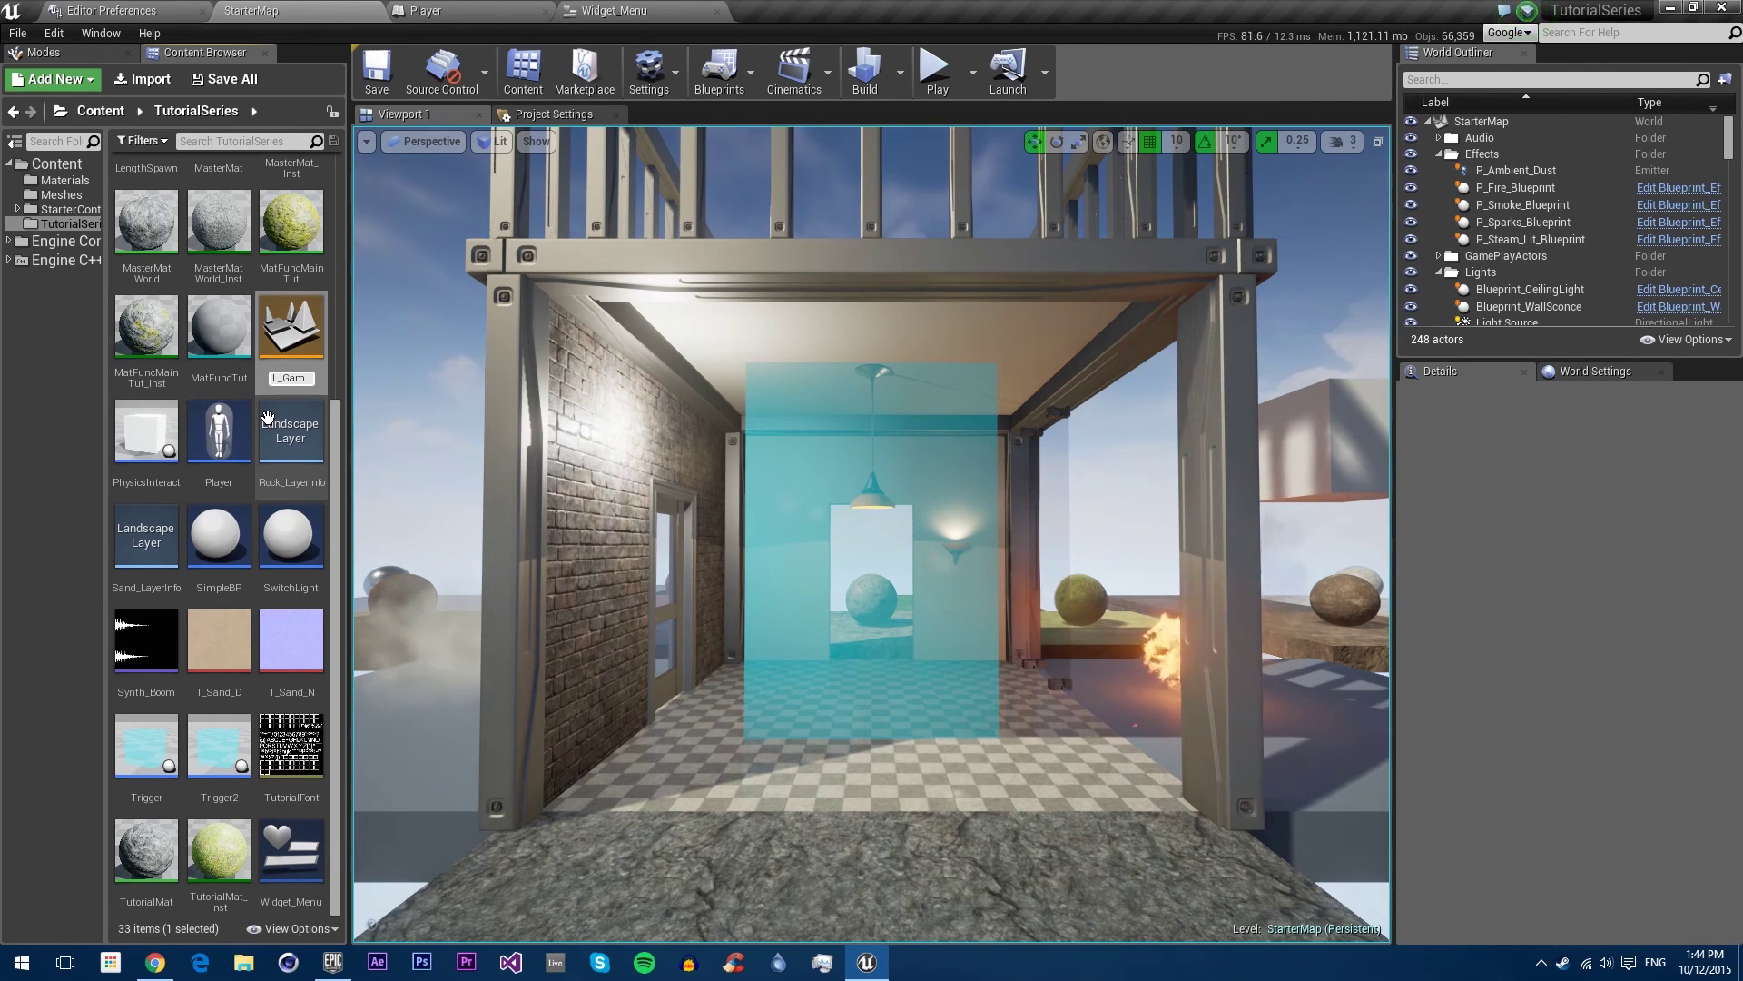
key("BackSpace")
key("BackSpace")
key("BackSpace")
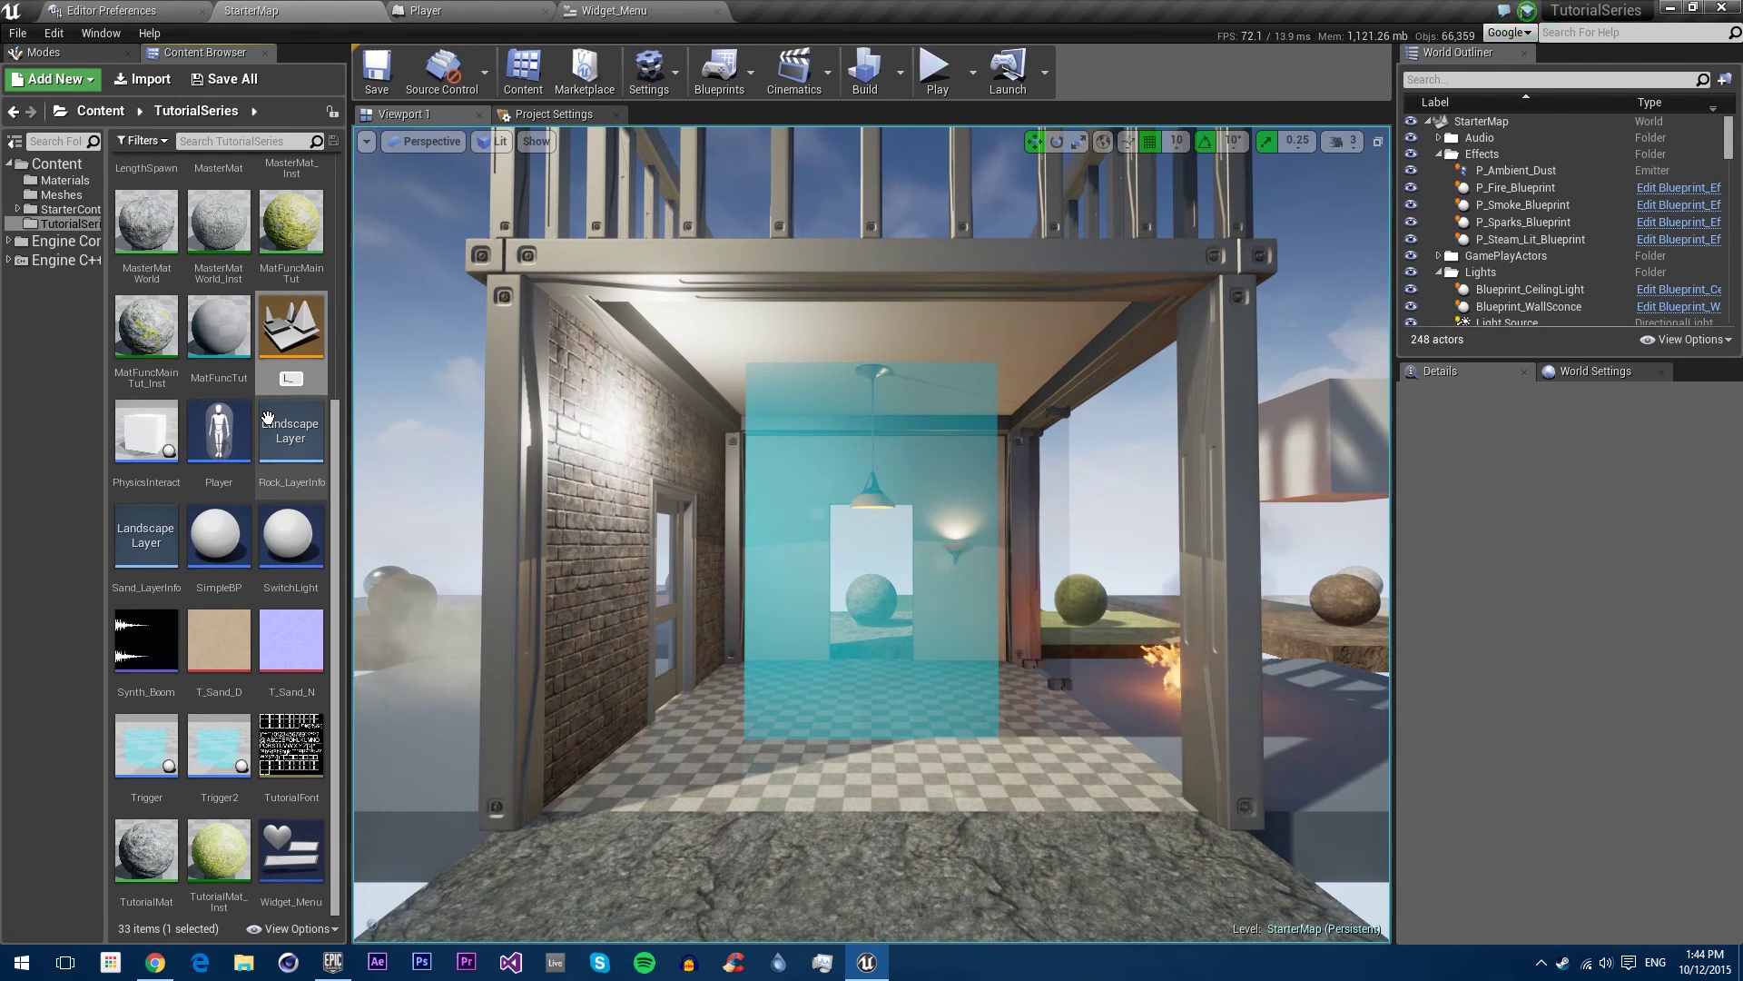
type("Menu")
key("Return")
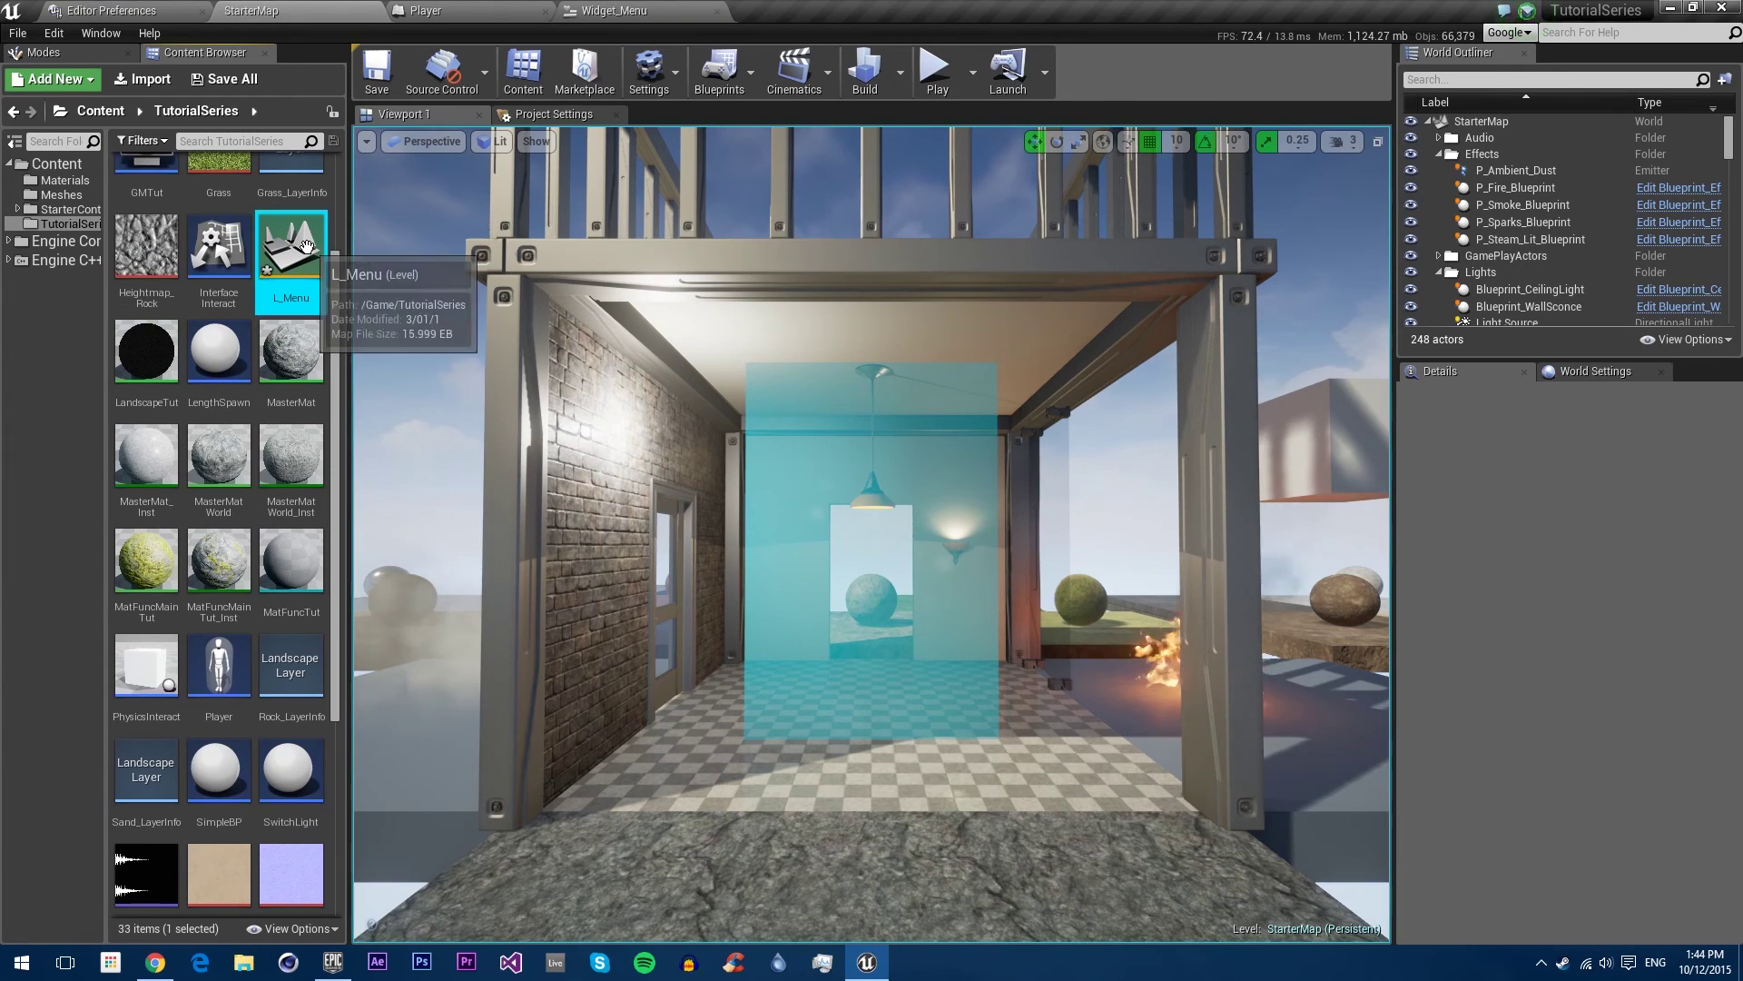
double_click(307, 246)
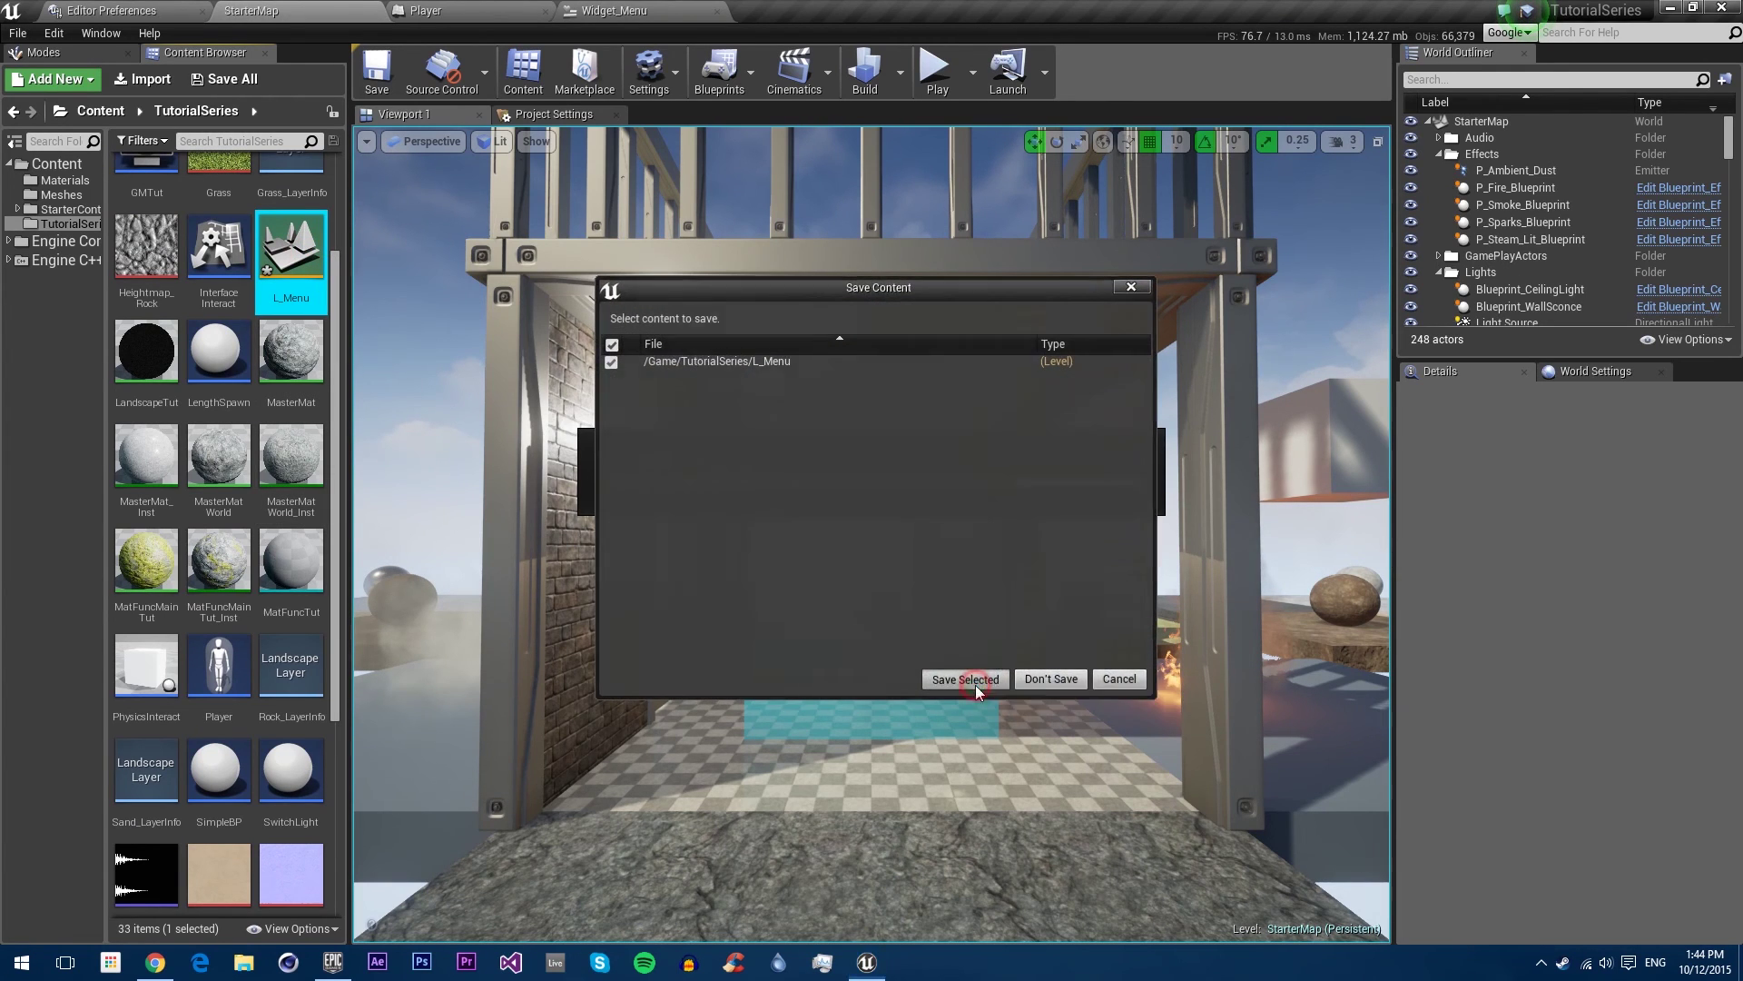
left_click(975, 681)
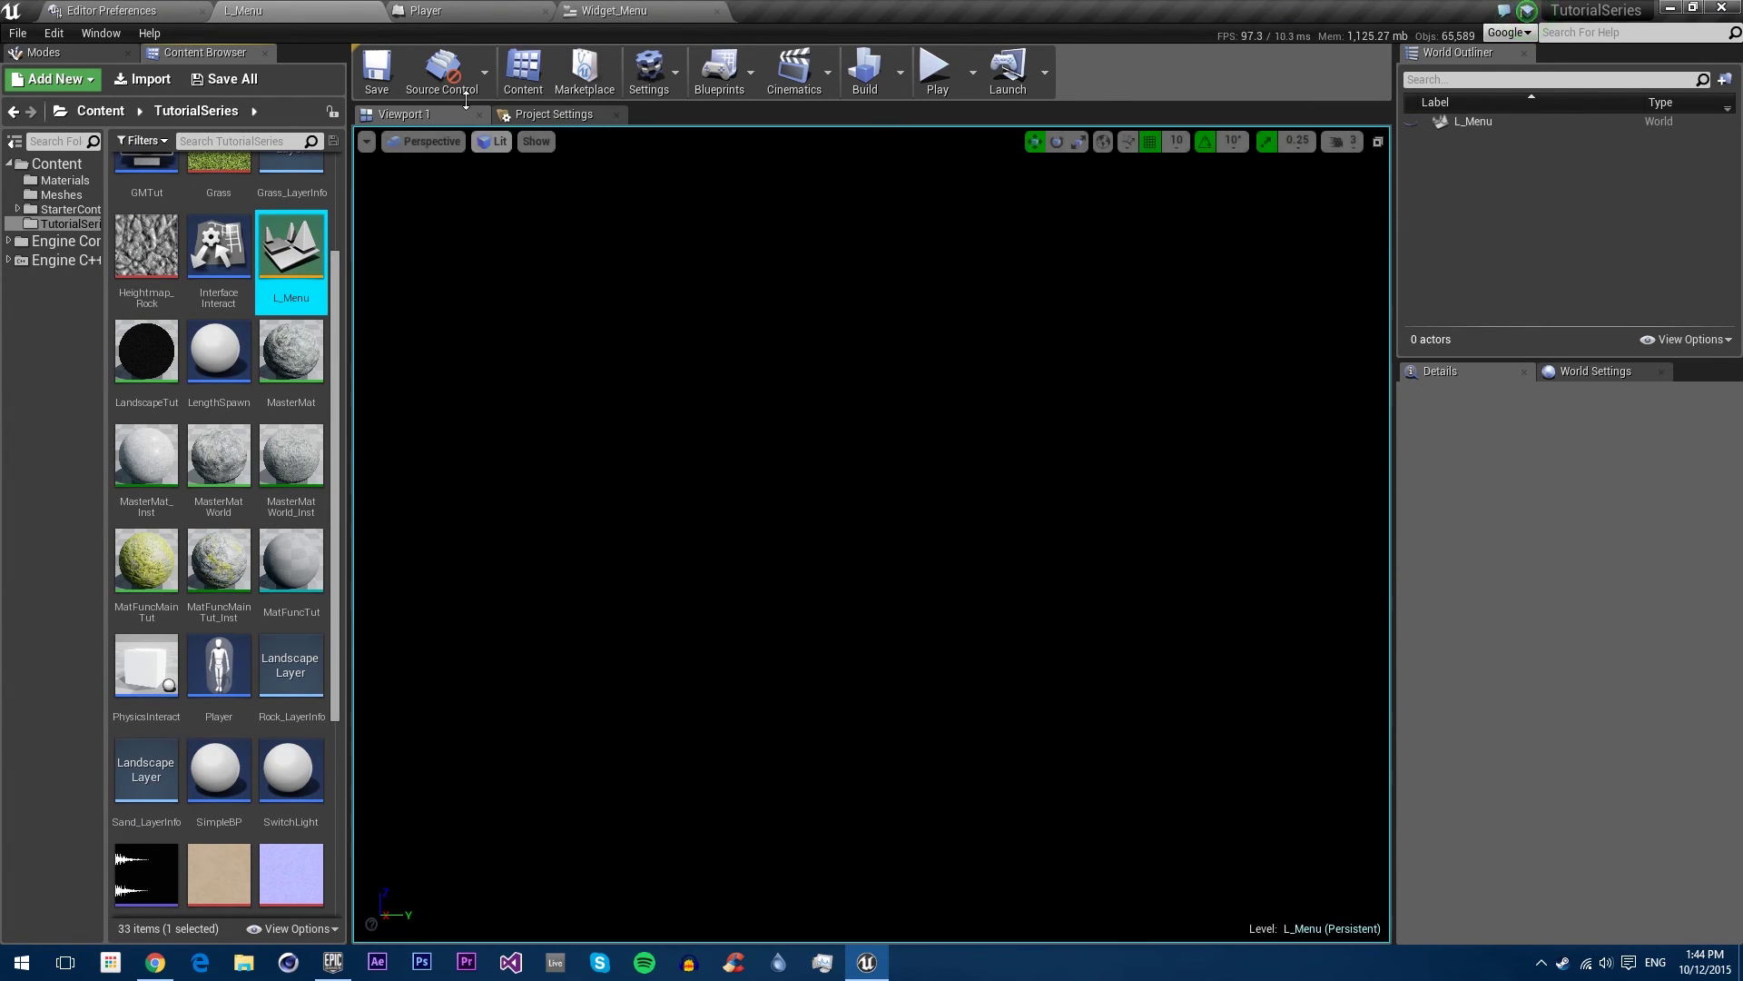
Step: Delete the Menu, Get Player Controller, Create Widget, Add to Viewport and Set Input Mode nodes, then compile Player
left_click(445, 11)
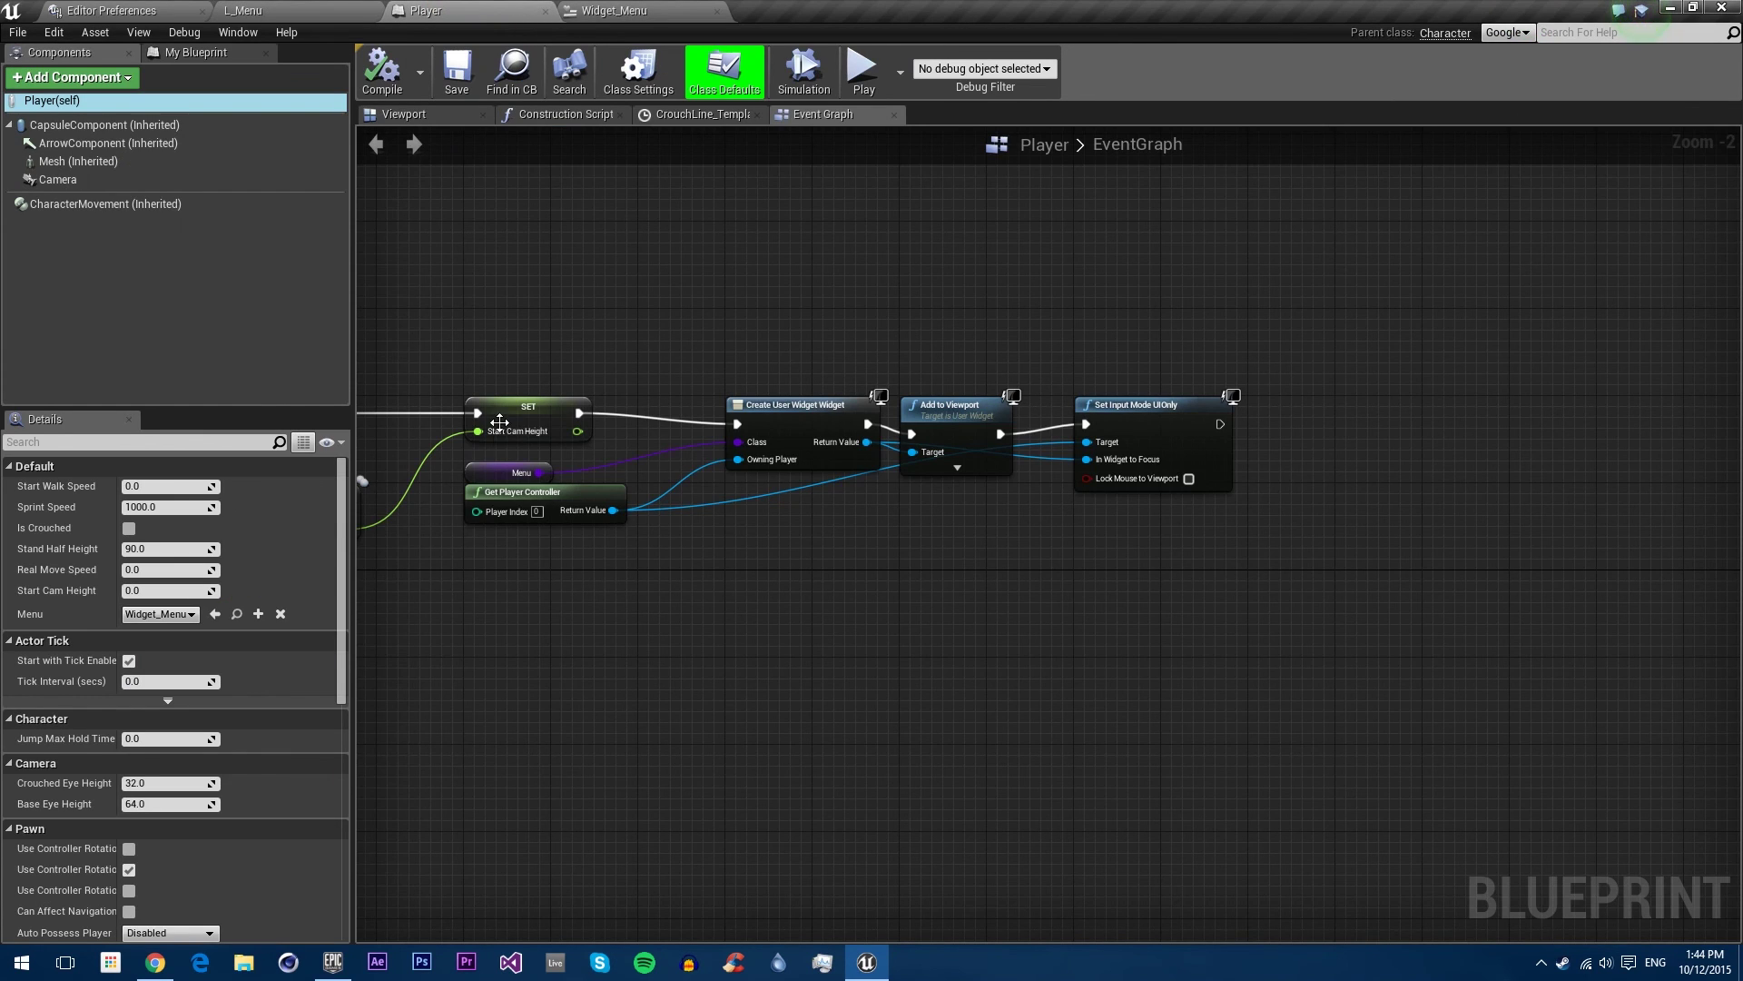
left_click_drag(459, 458, 1286, 677)
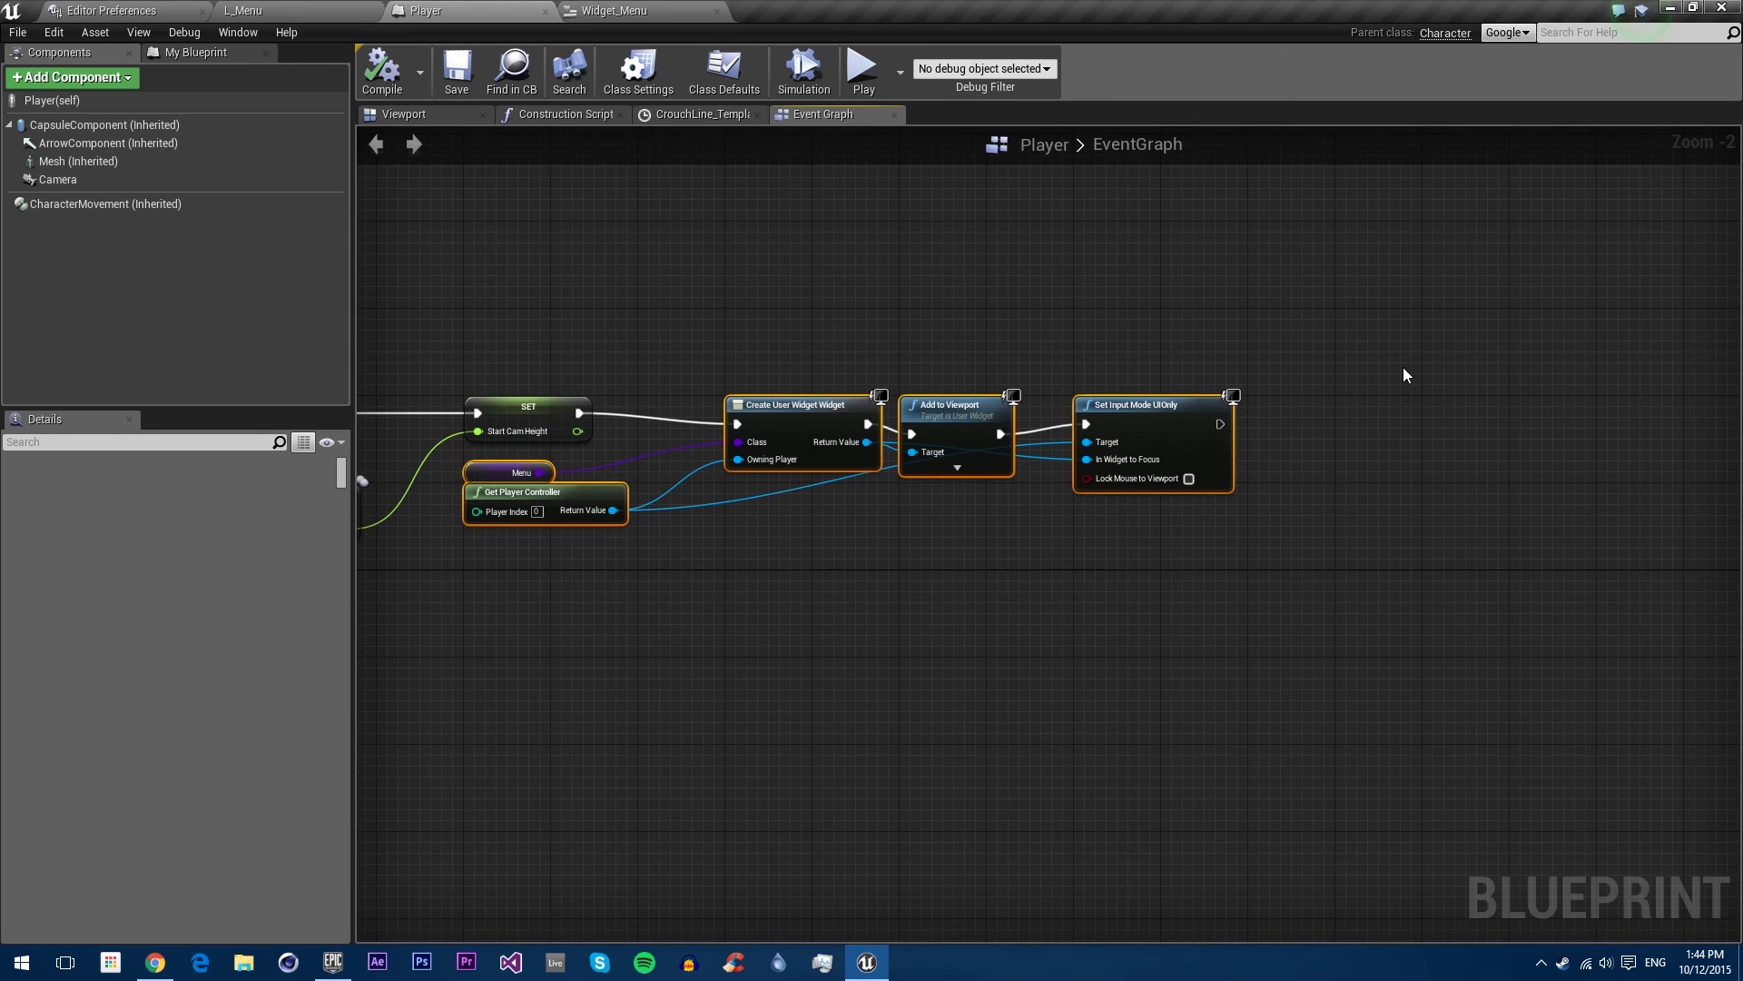
left_click_drag(1403, 368, 617, 545)
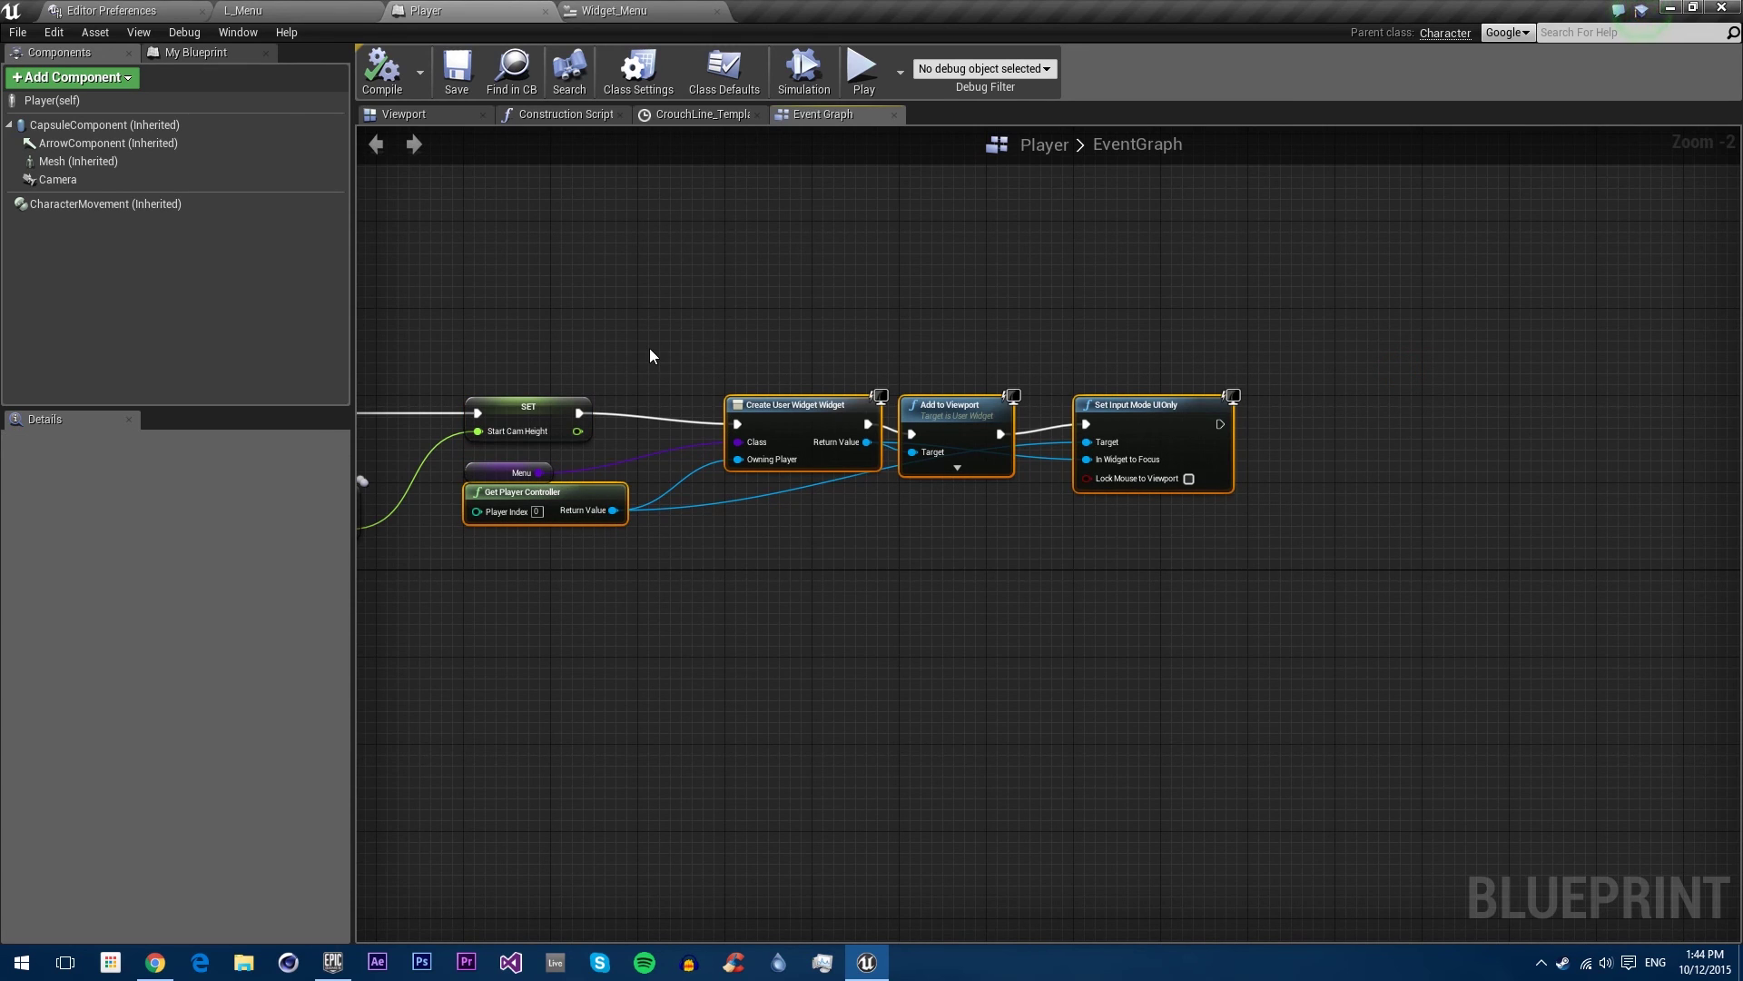
left_click(650, 356)
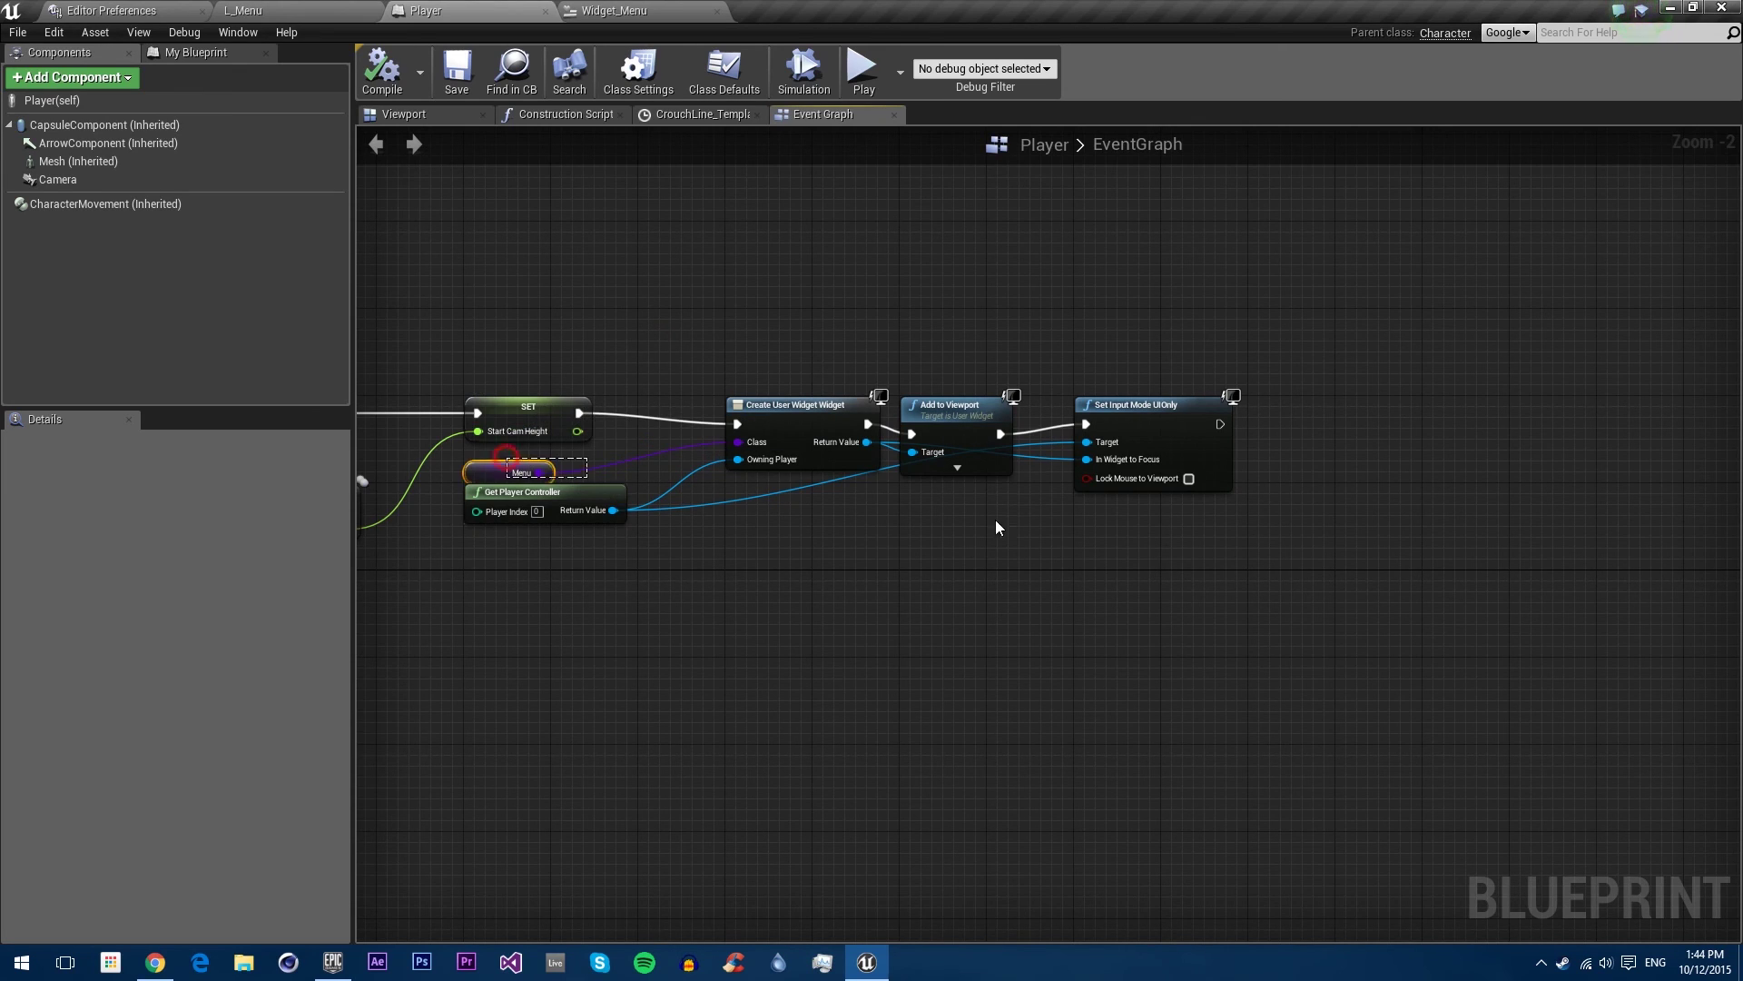
left_click_drag(995, 527, 1357, 574)
key("Delete")
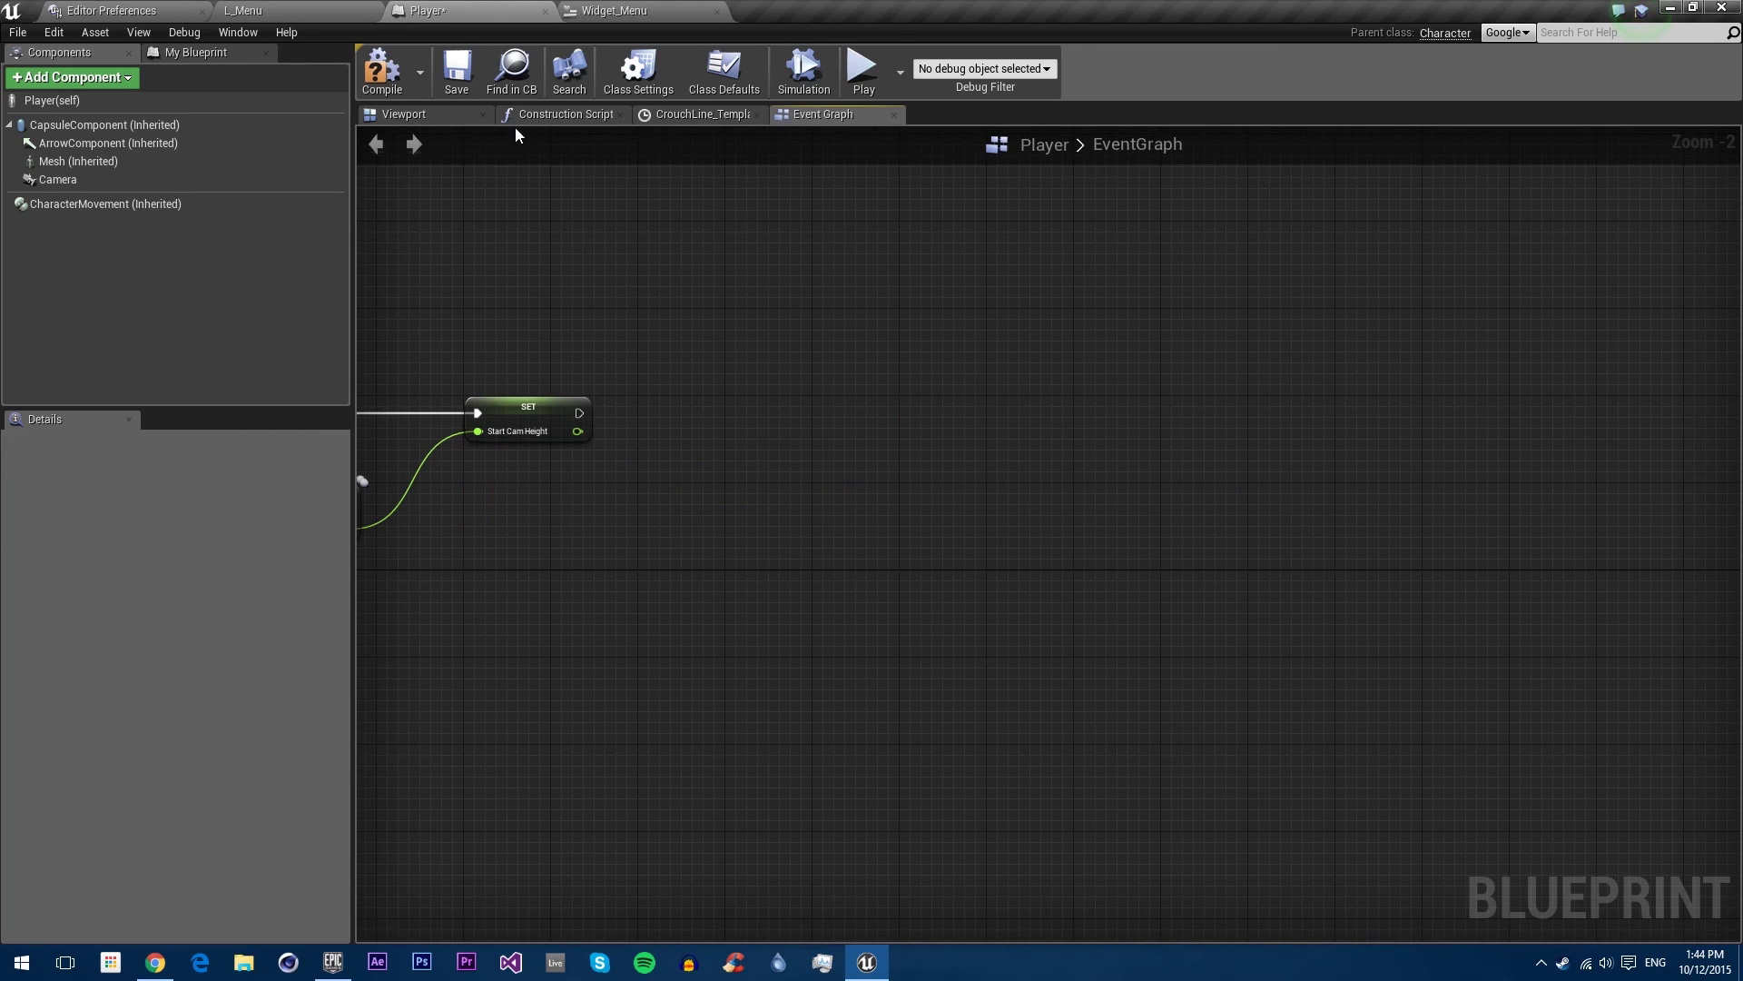
left_click(381, 70)
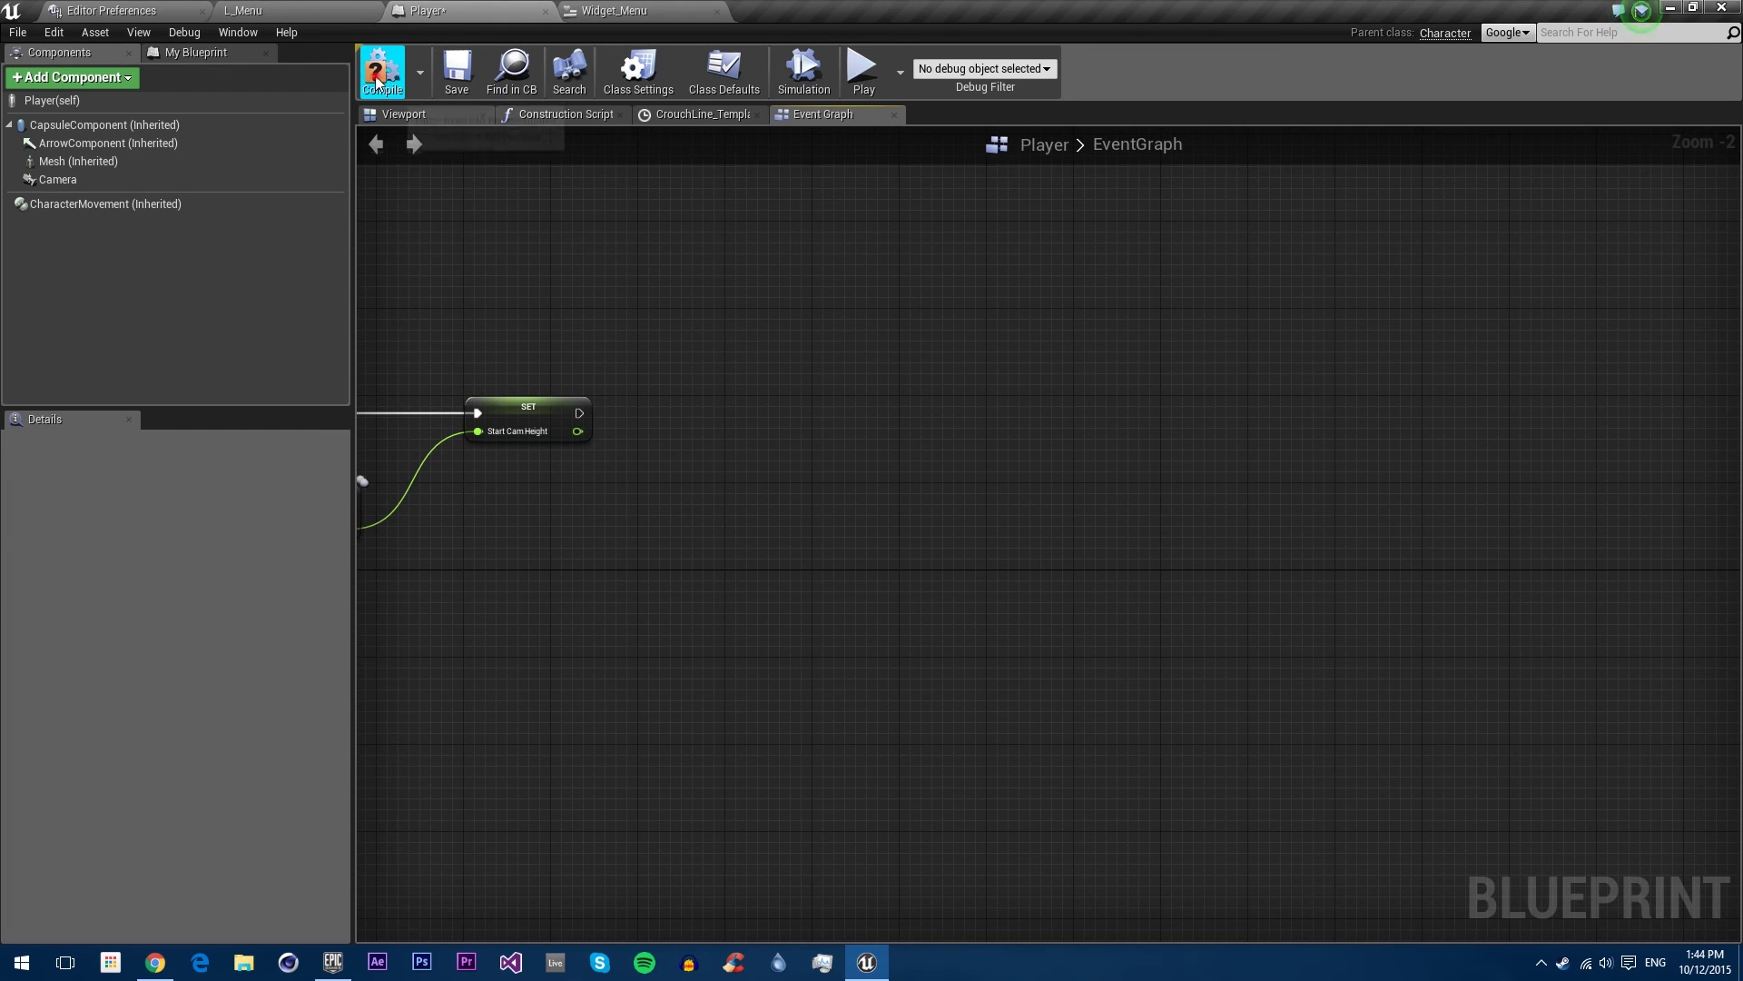
Step: Open and dock the L_Menu level blueprint, and delete its default event nodes
left_click(298, 8)
left_click(719, 73)
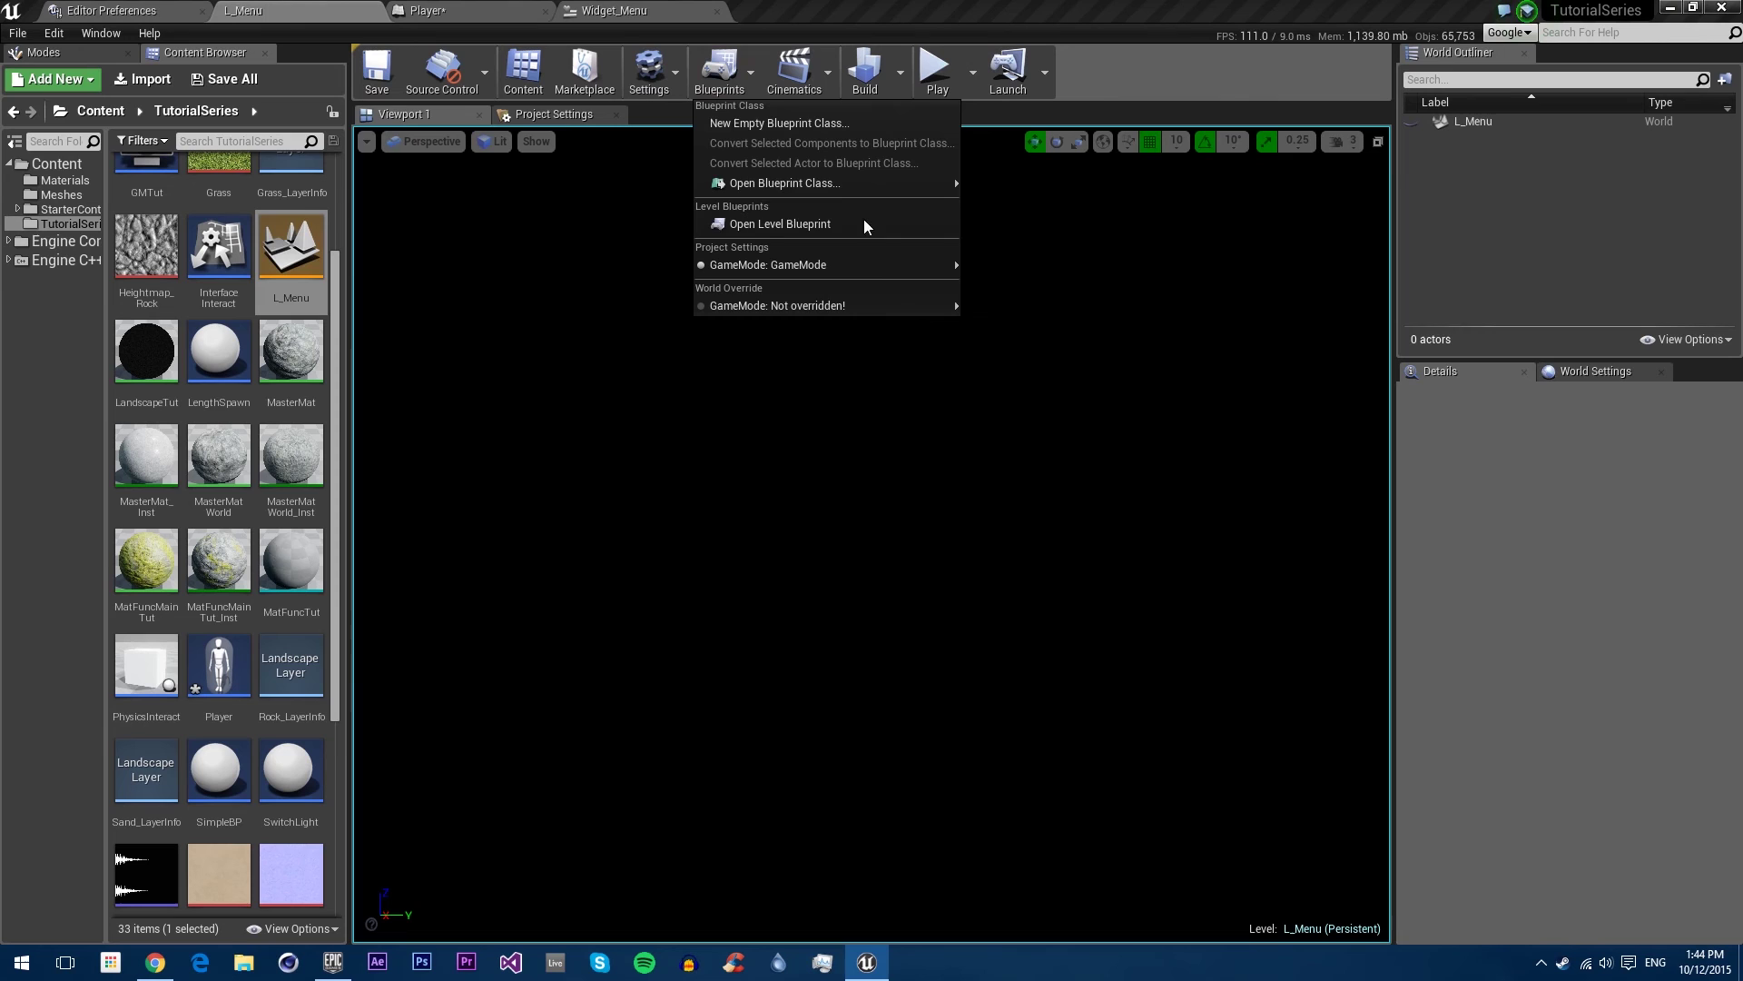
left_click(850, 224)
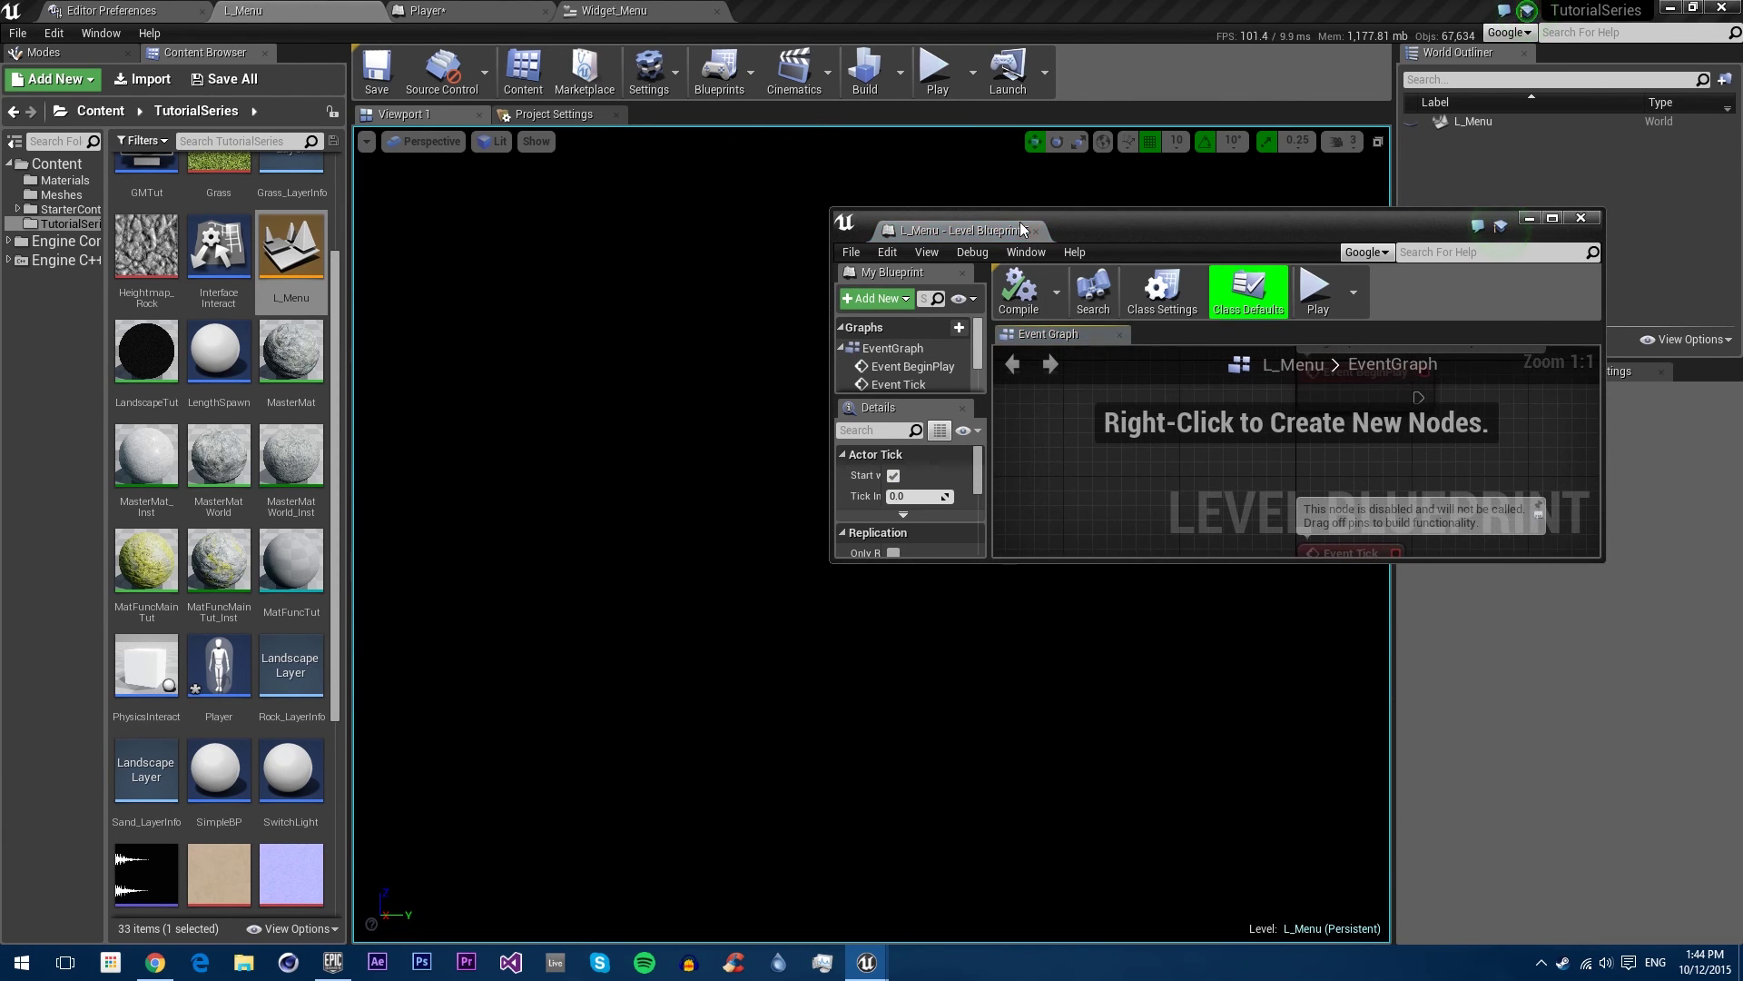
left_click_drag(1022, 229, 834, 7)
right_click_drag(923, 481, 922, 798)
left_click_drag(923, 798, 690, 440)
key("Delete")
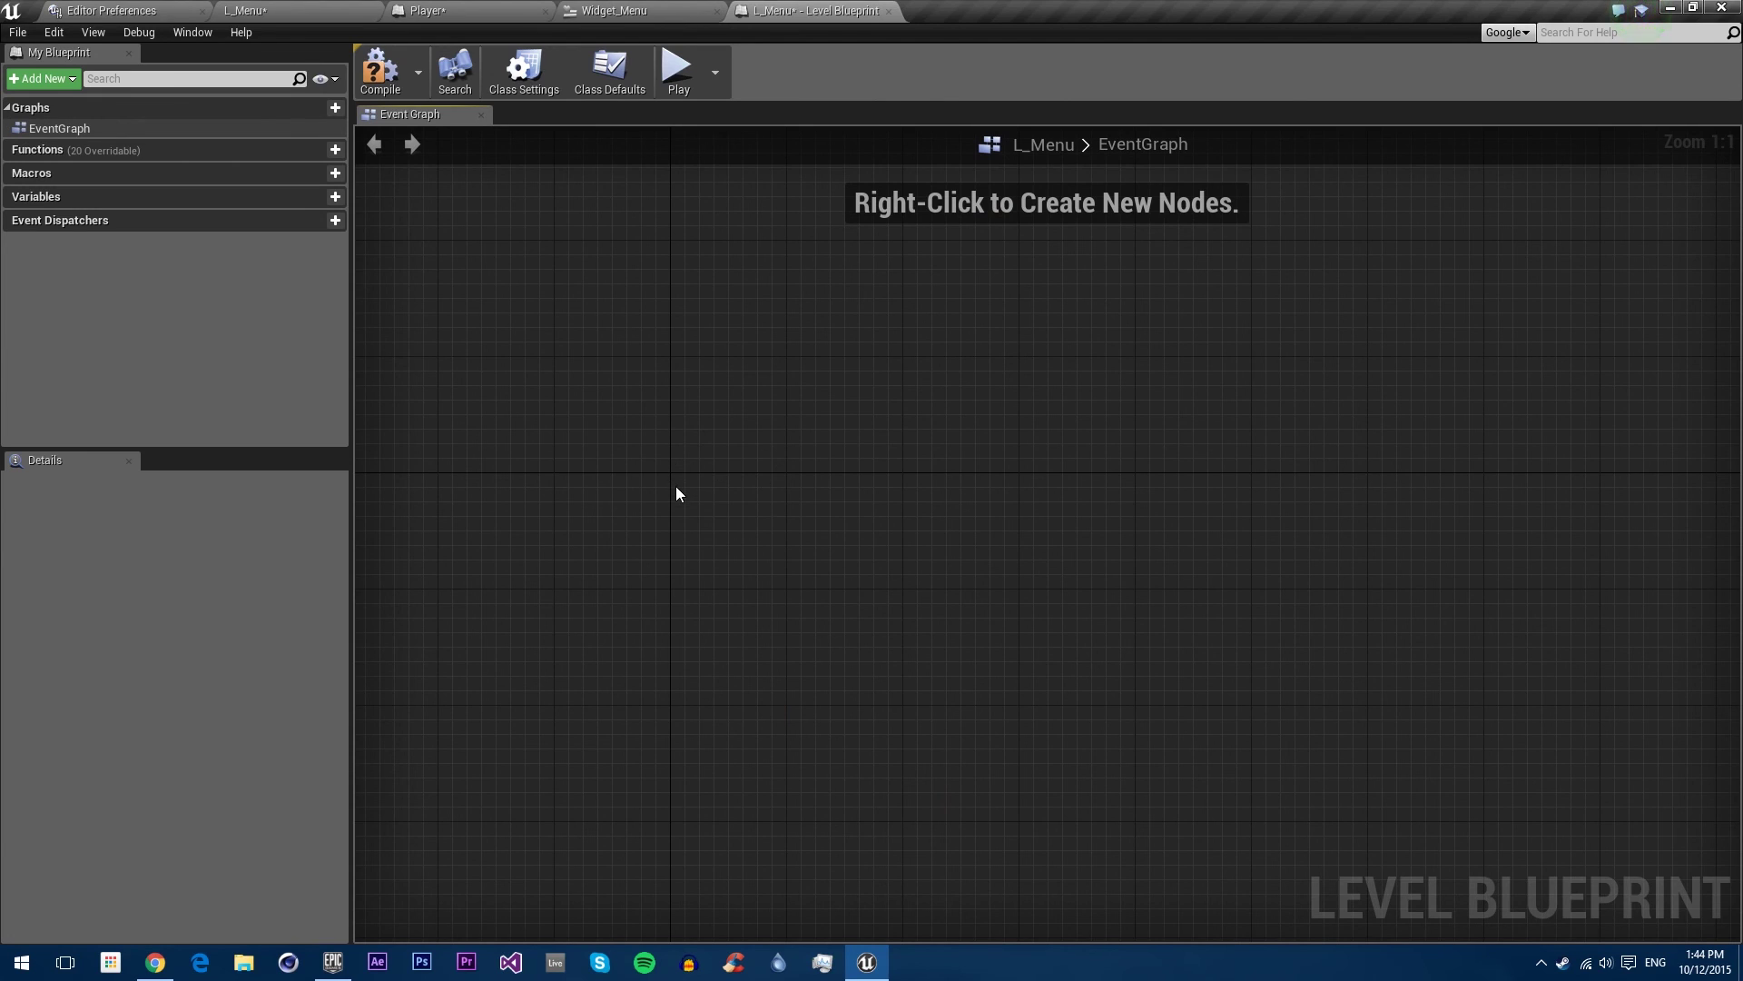
Step: Add a Create Widget node with class Widget_Menu and search 'begin' from its exec pin
right_click(677, 483)
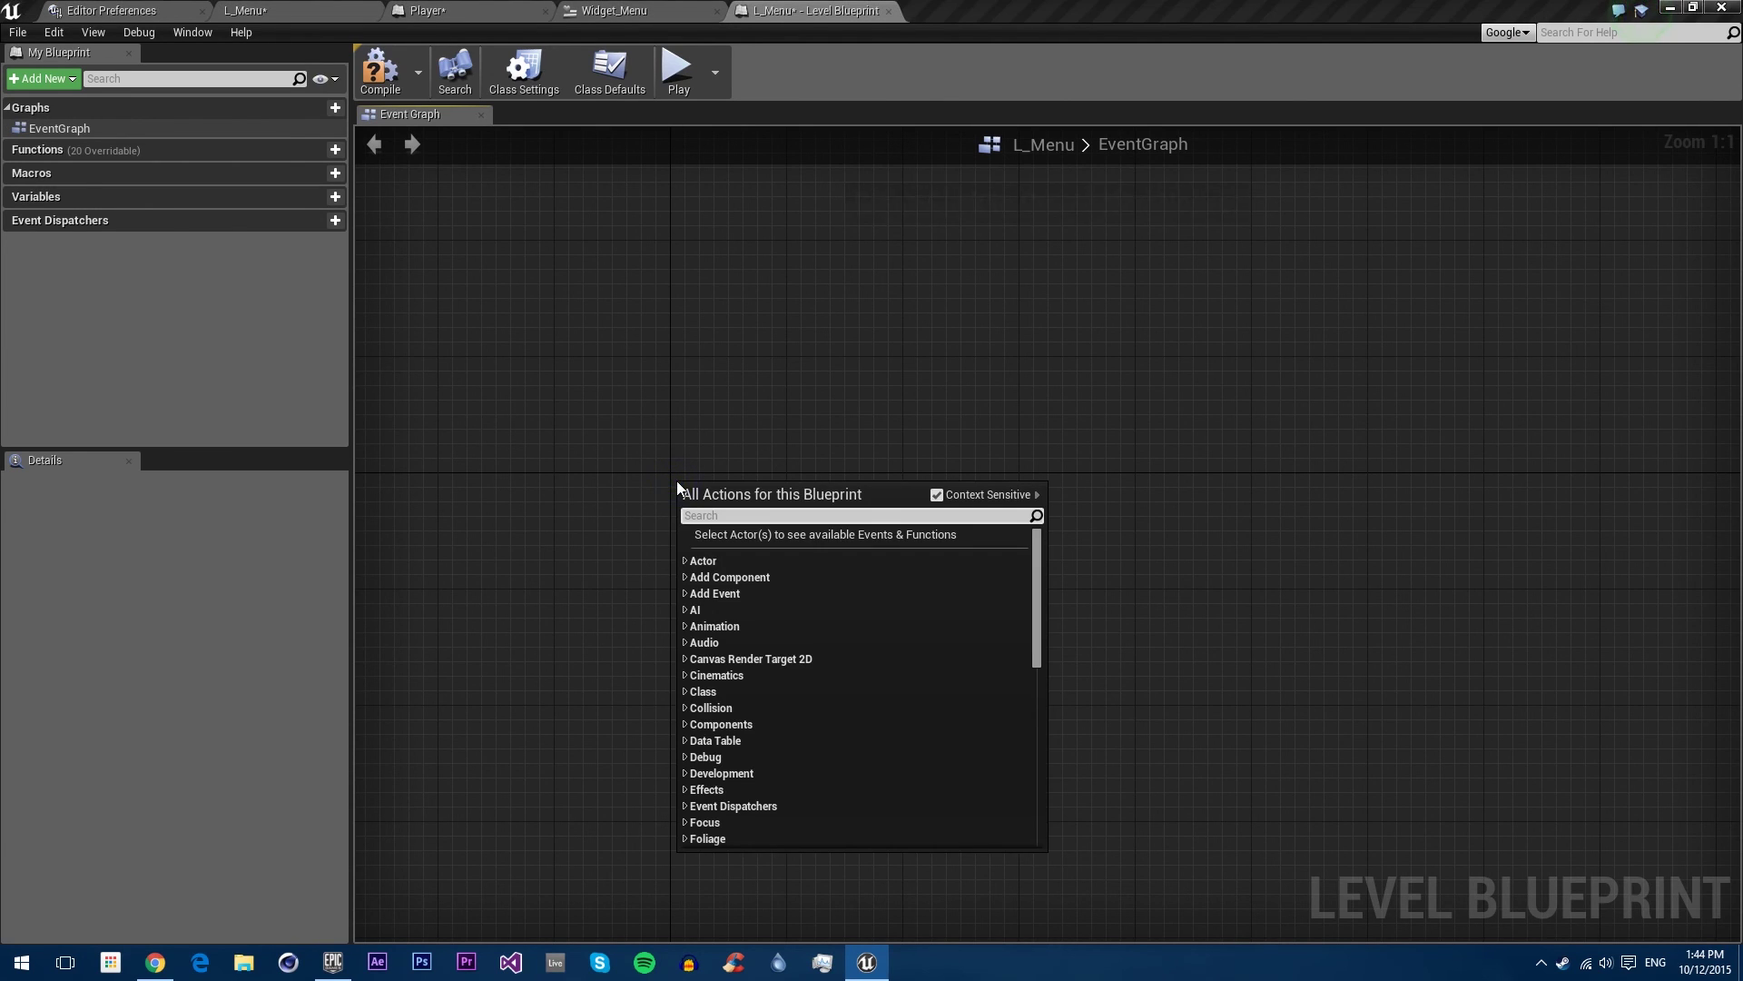
type("create w")
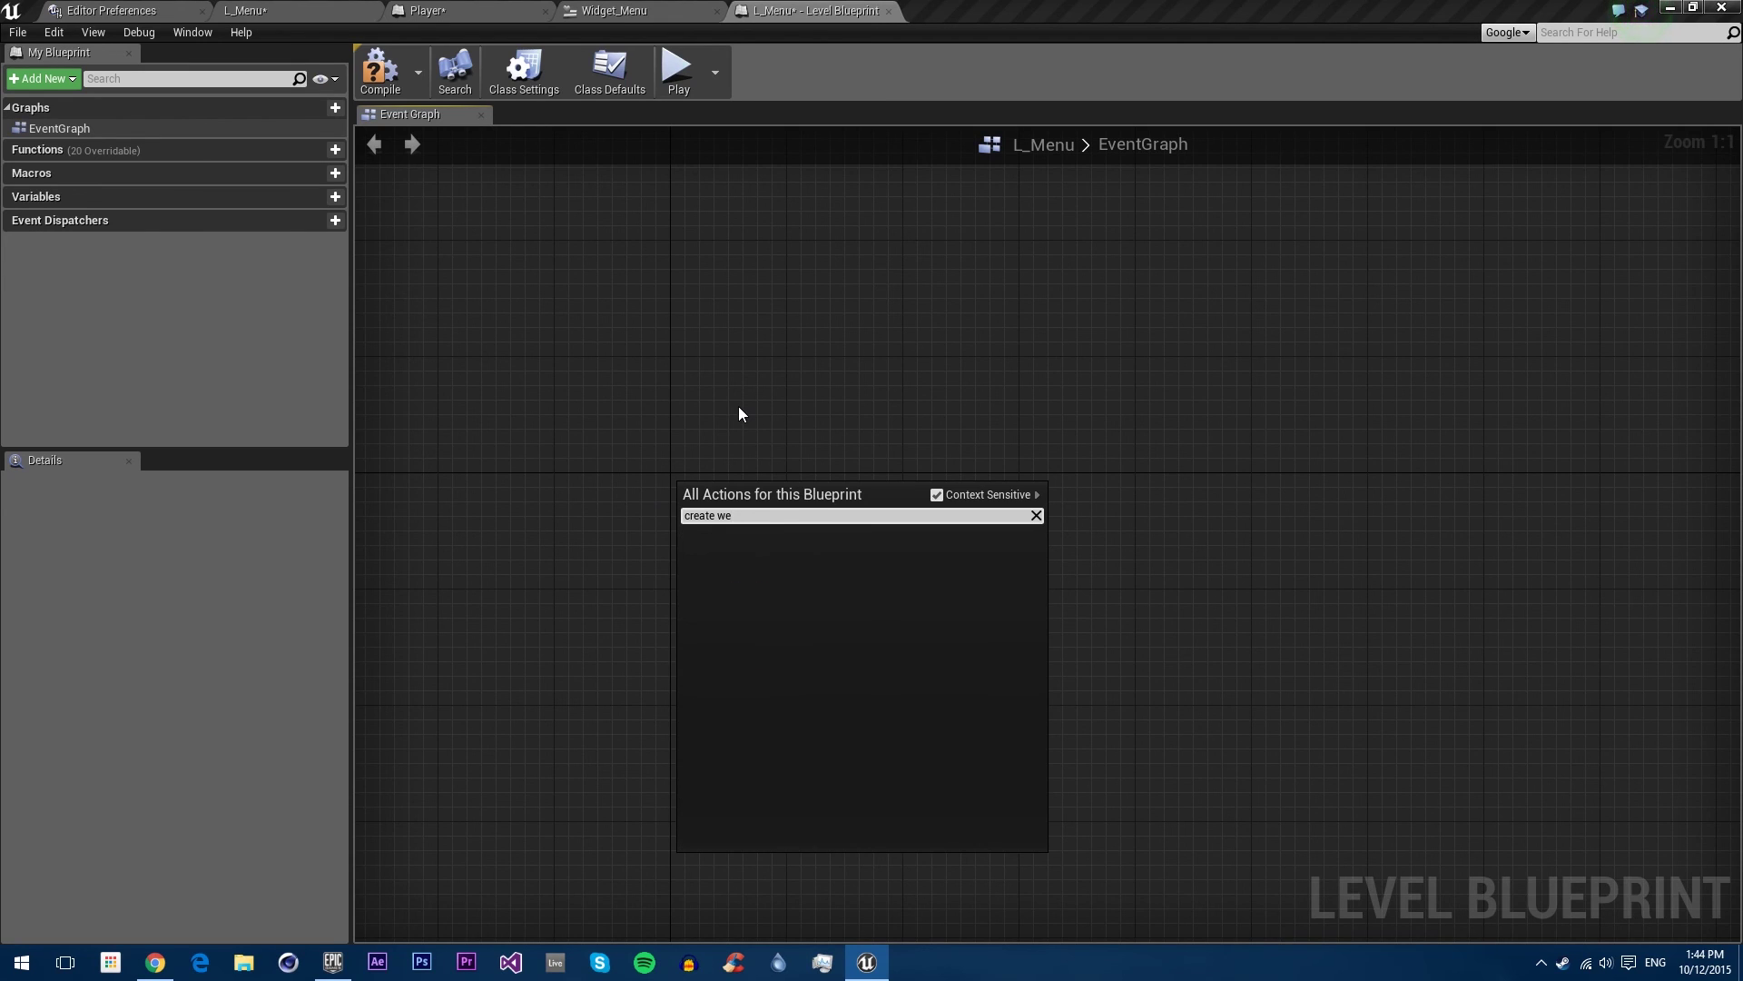
type("id")
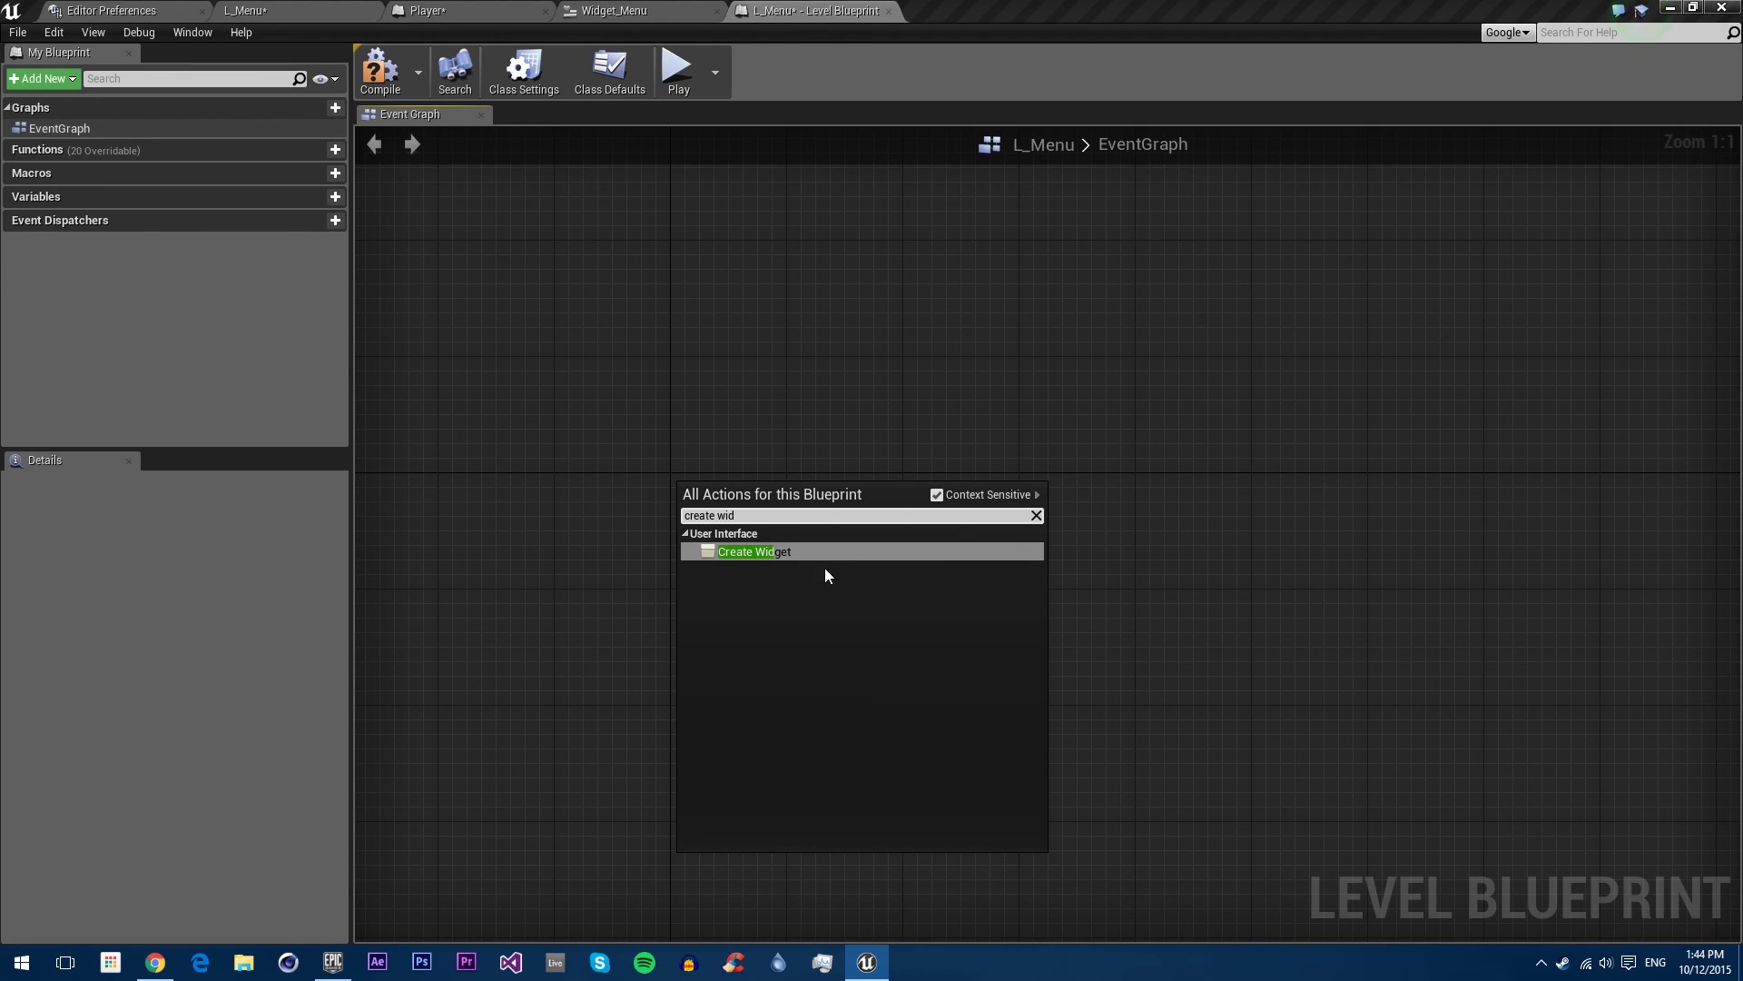
left_click(819, 553)
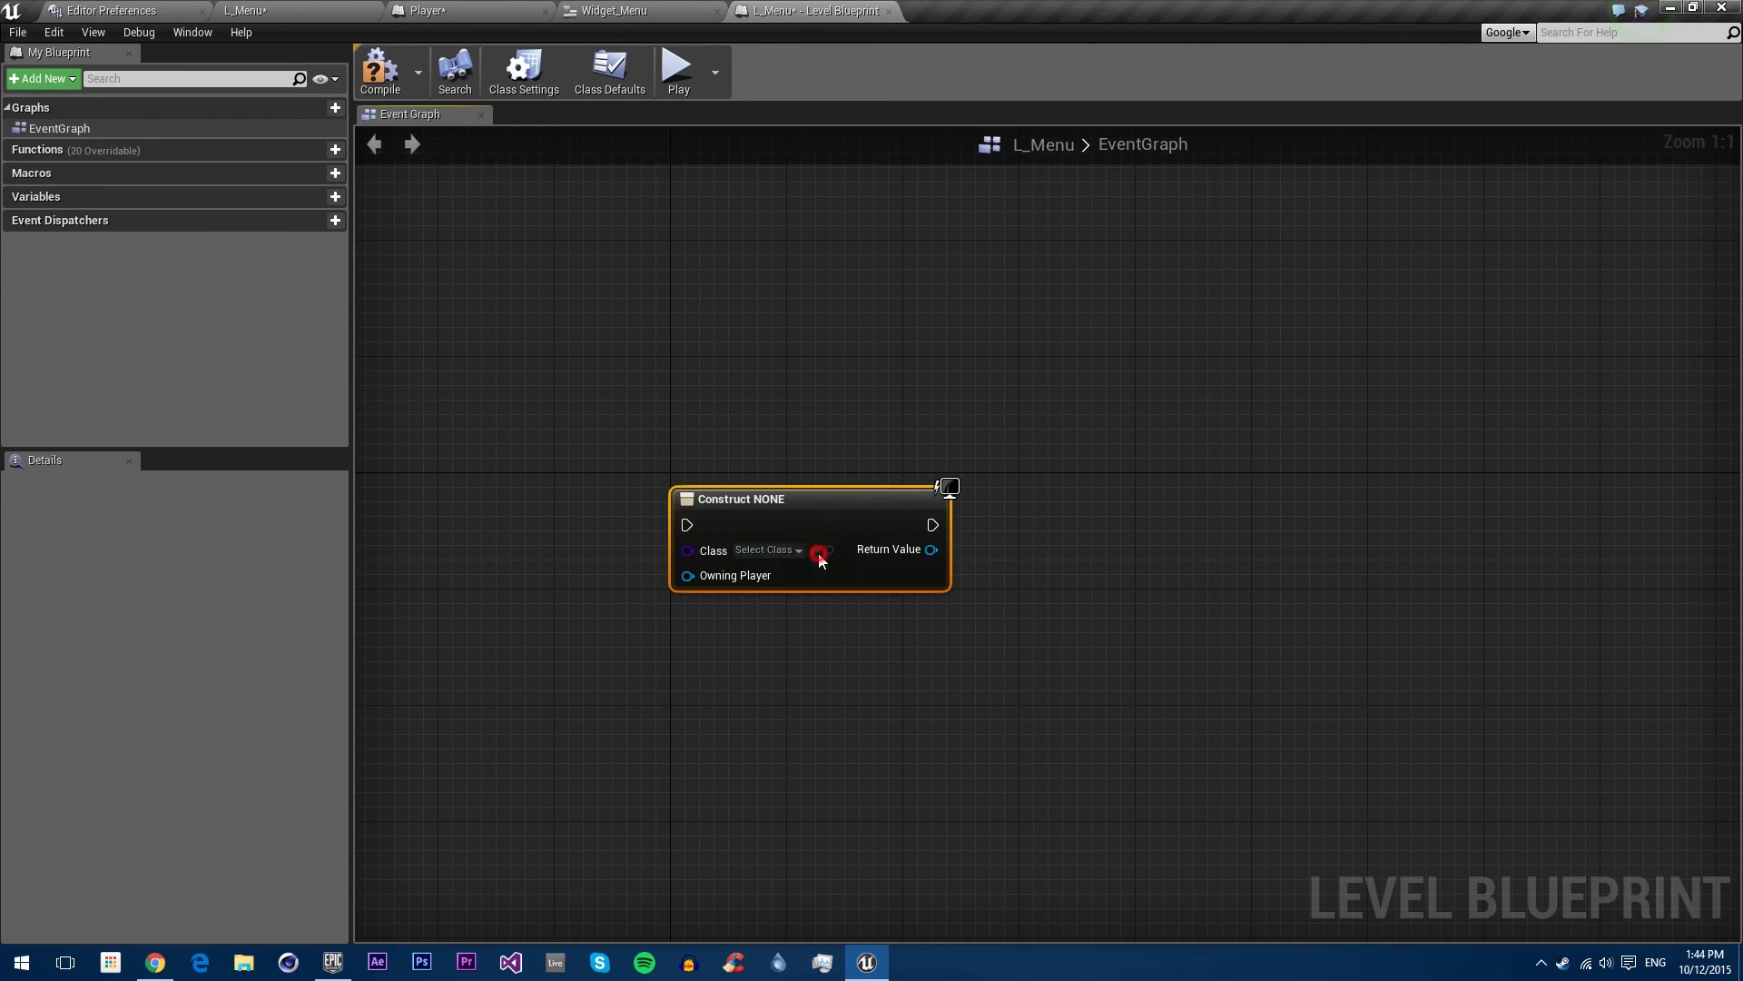
left_click(766, 550)
left_click(792, 623)
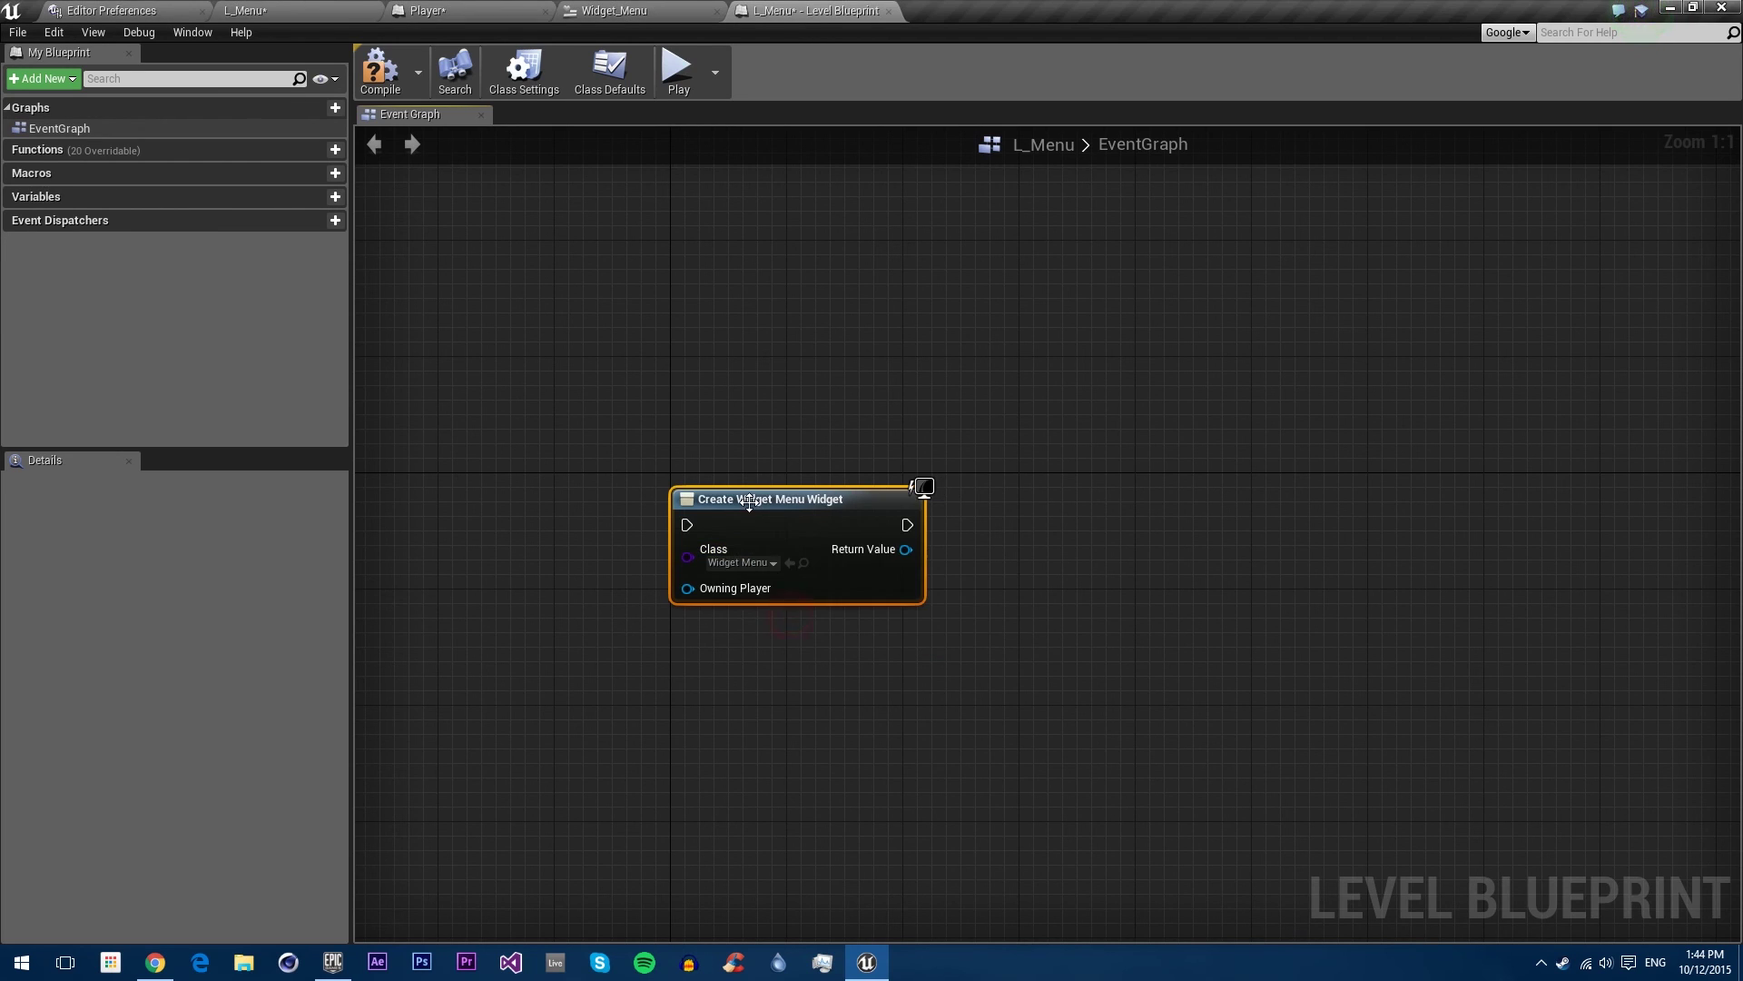
left_click_drag(744, 512, 675, 481)
type("be")
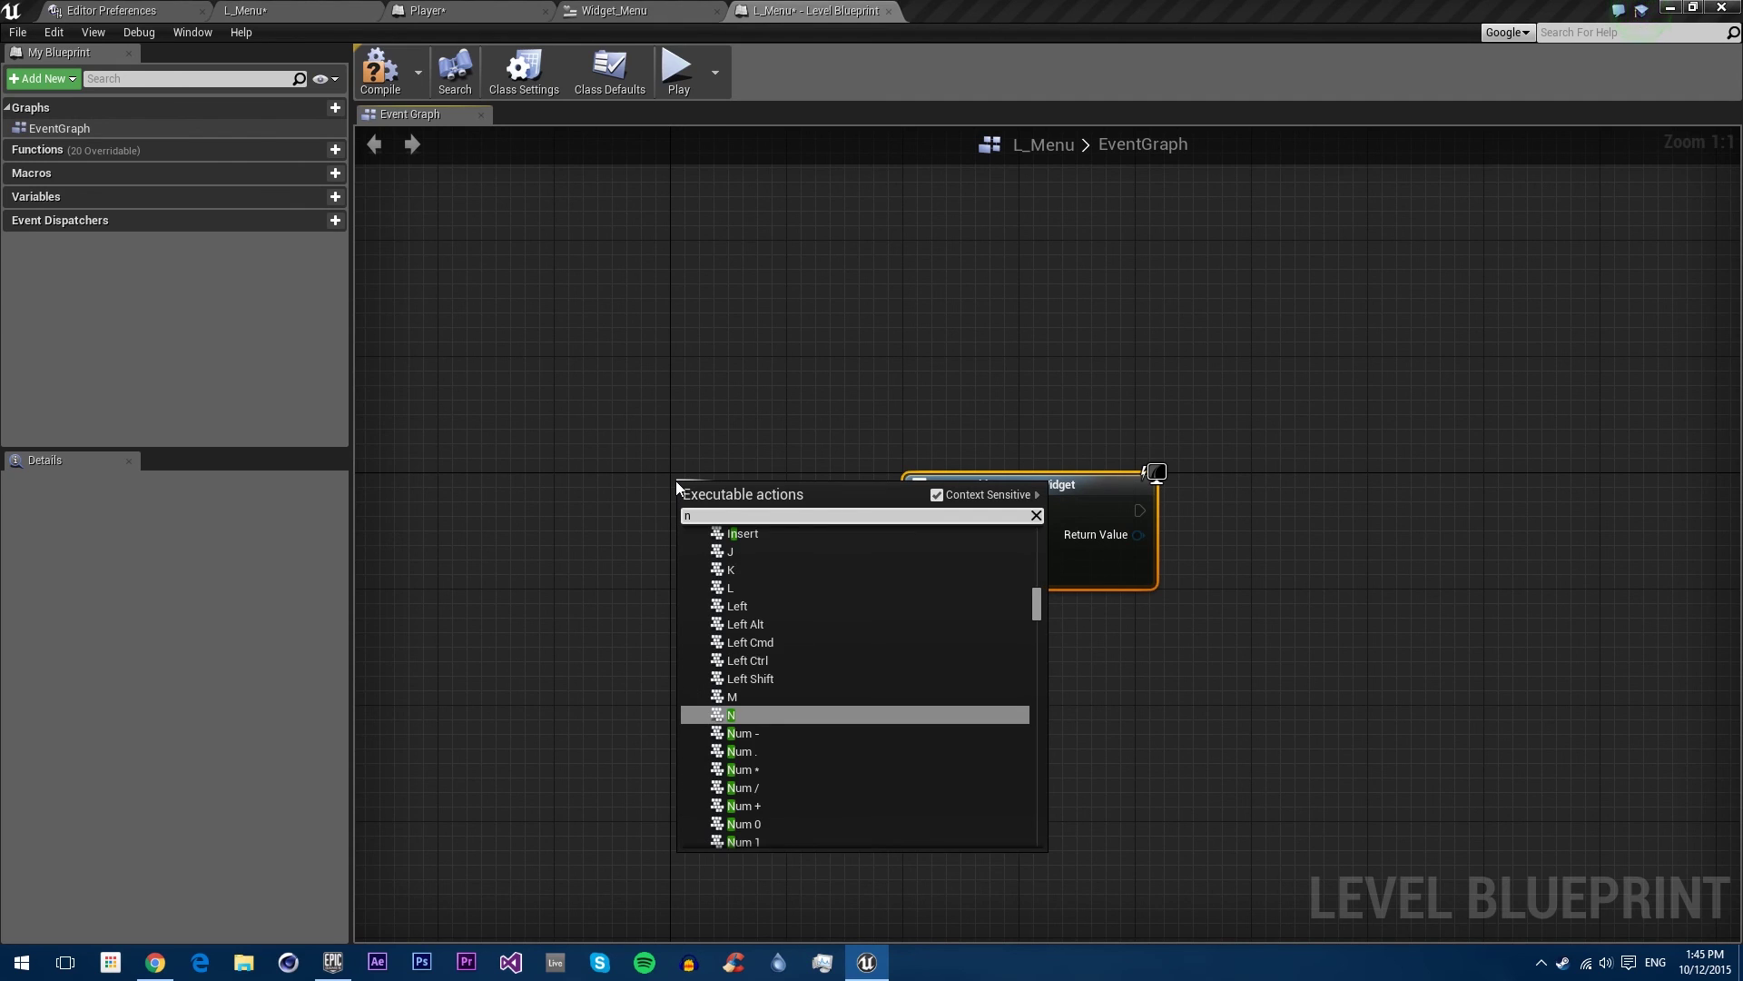
type("gin")
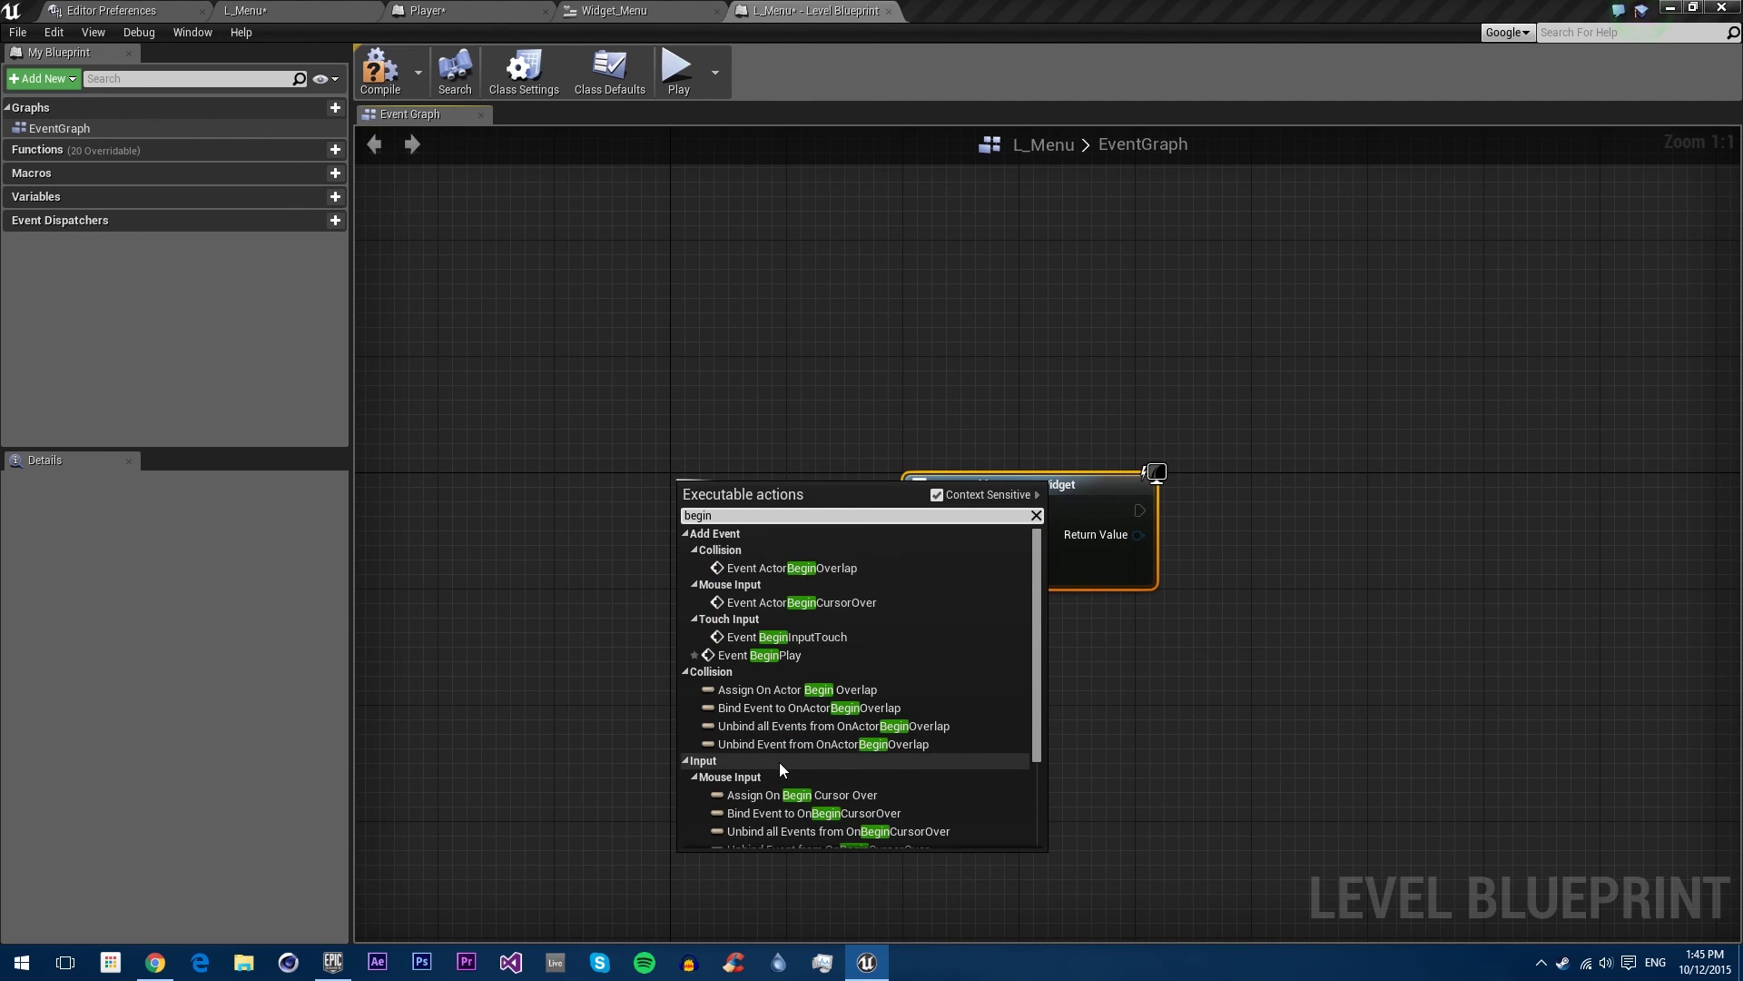
Step: Drive Create Widget from Event BeginPlay, with Get Player Controller as the owning player
left_click(772, 655)
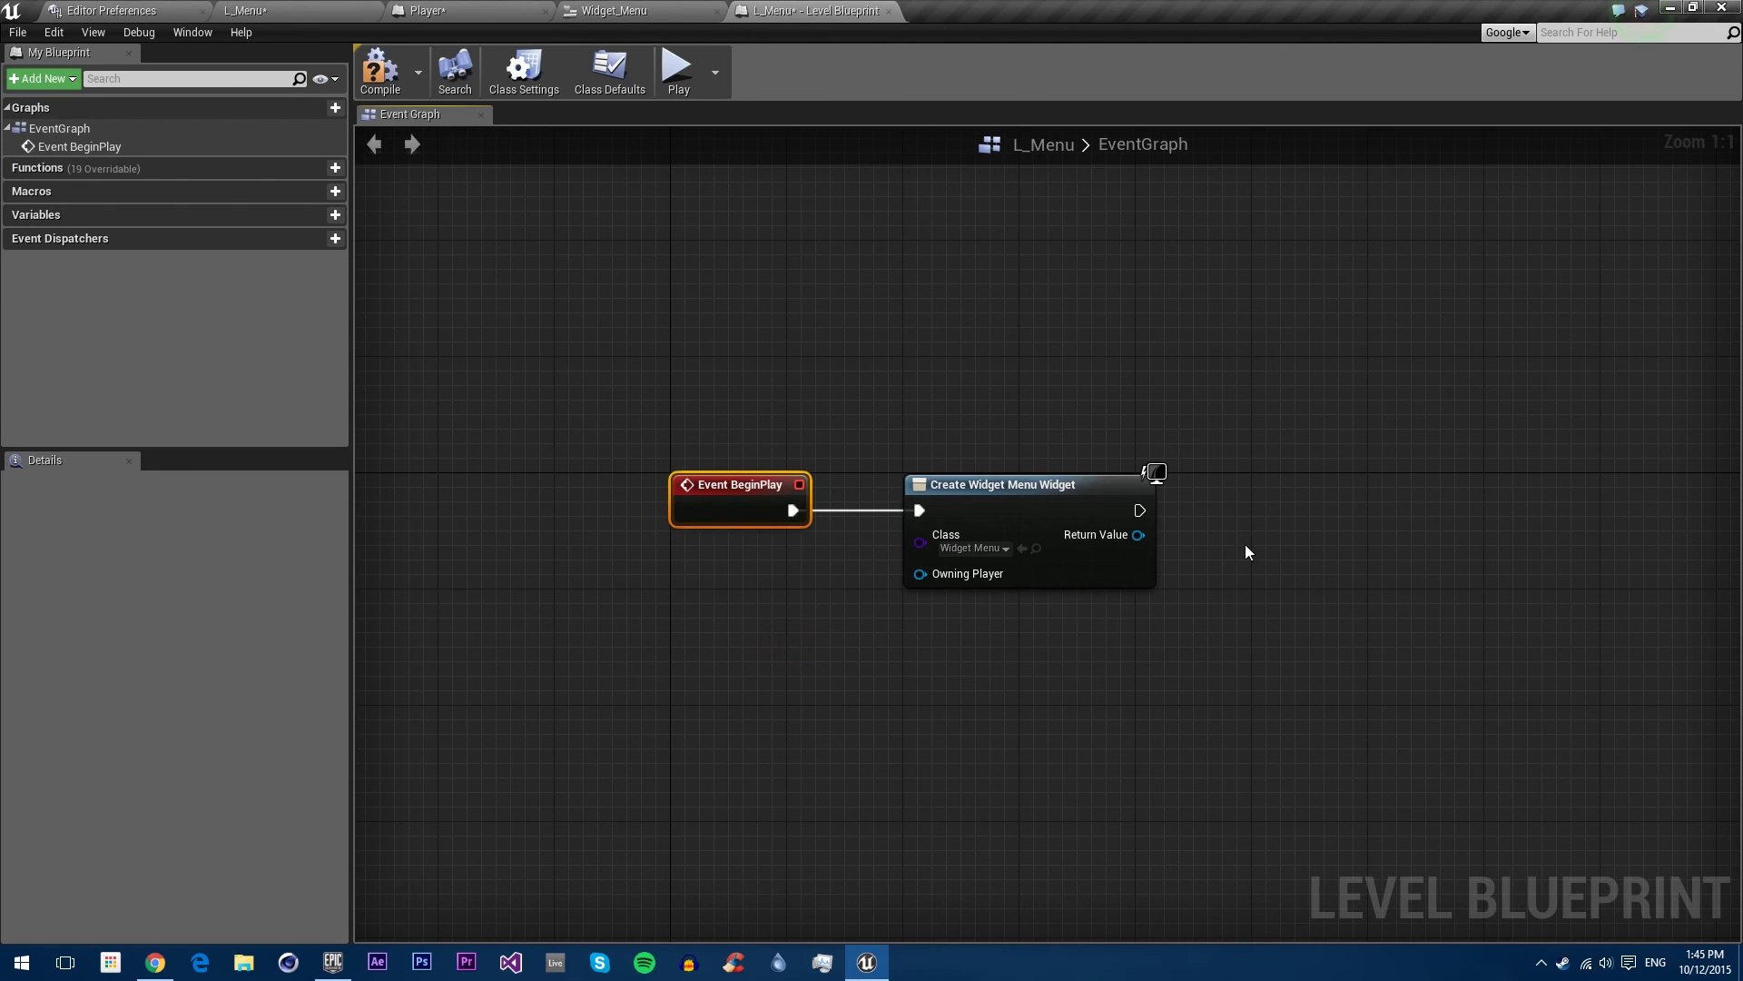
right_click_drag(909, 580, 759, 593)
left_click_drag(787, 587, 525, 610)
type("get play")
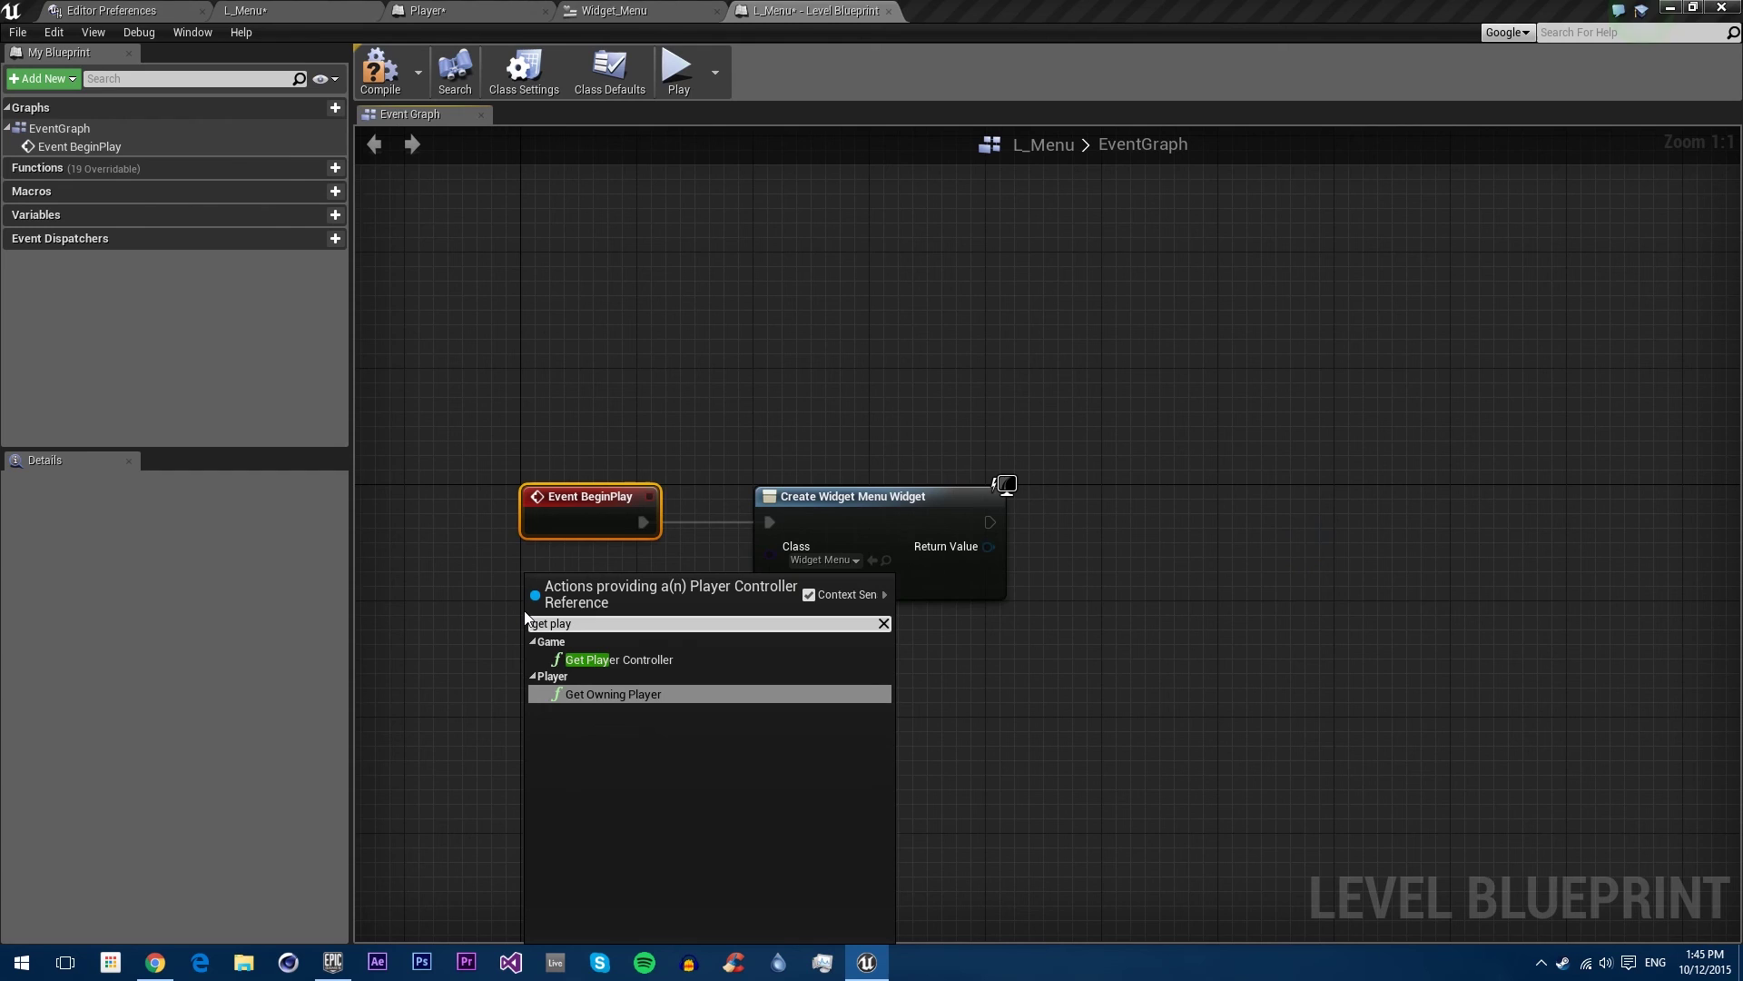
type("er")
left_click(601, 660)
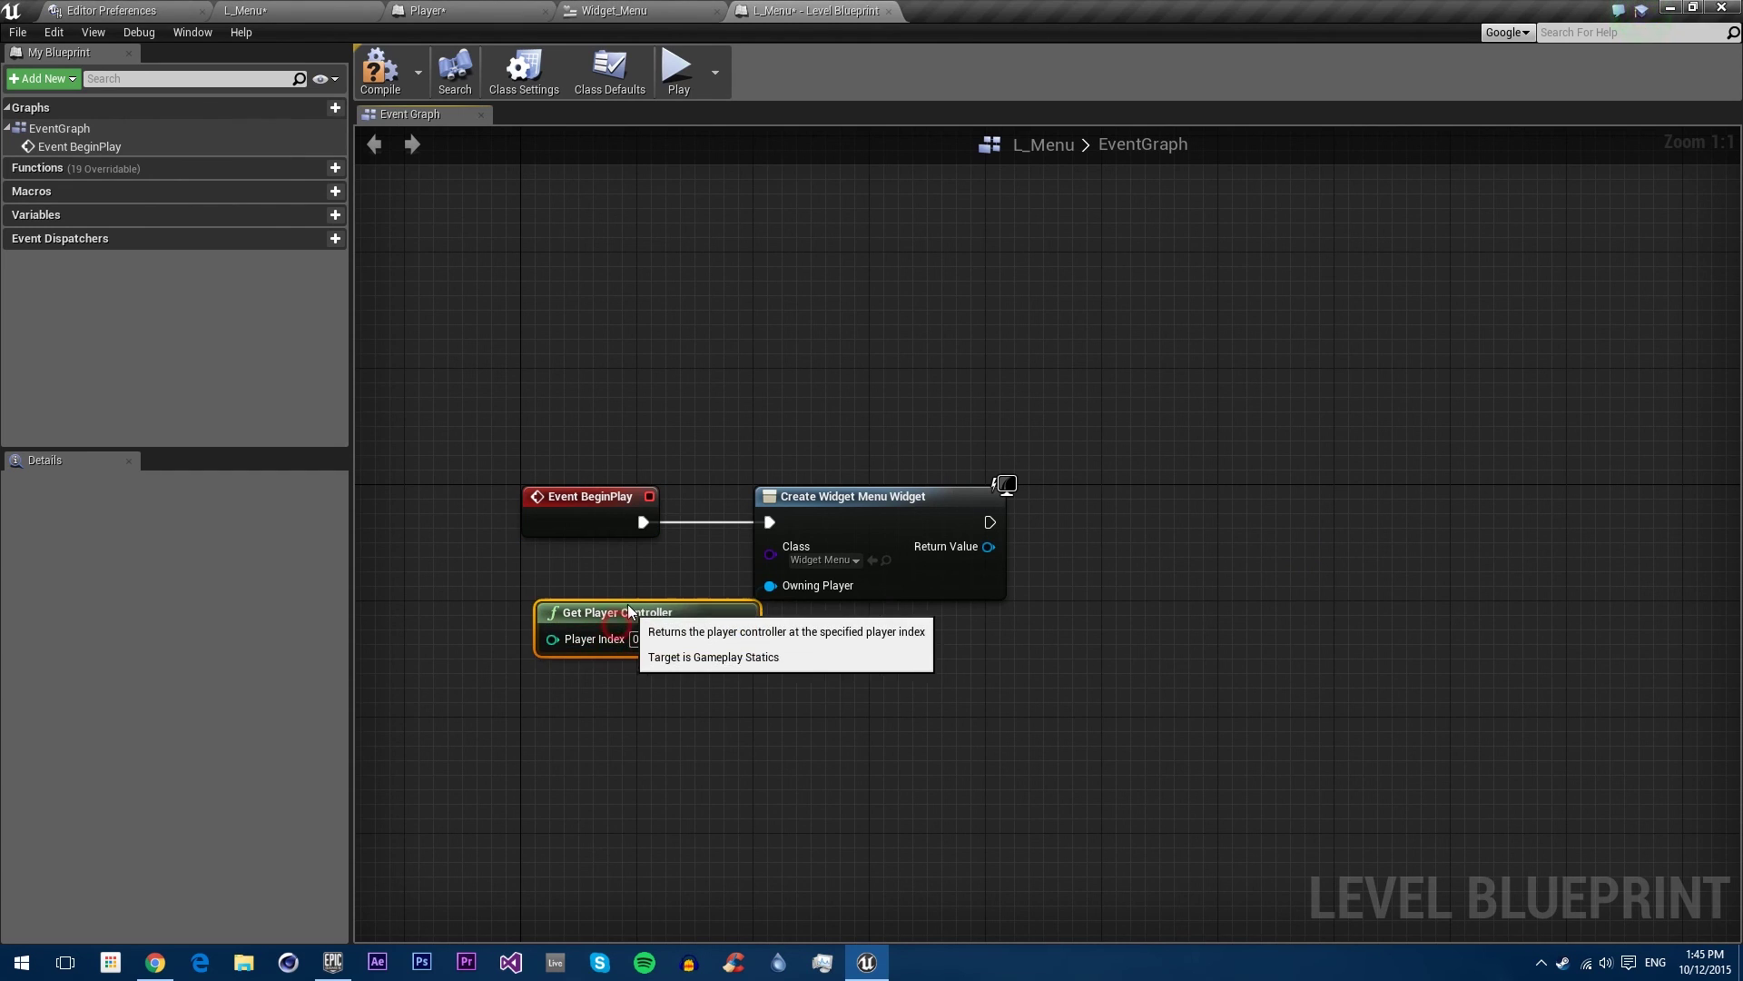
Step: Feed the widget's Return Value into Add to Viewport, then compile and save the level blueprint
left_click_drag(846, 493, 967, 491)
left_click(944, 413)
right_click_drag(1229, 440, 1090, 428)
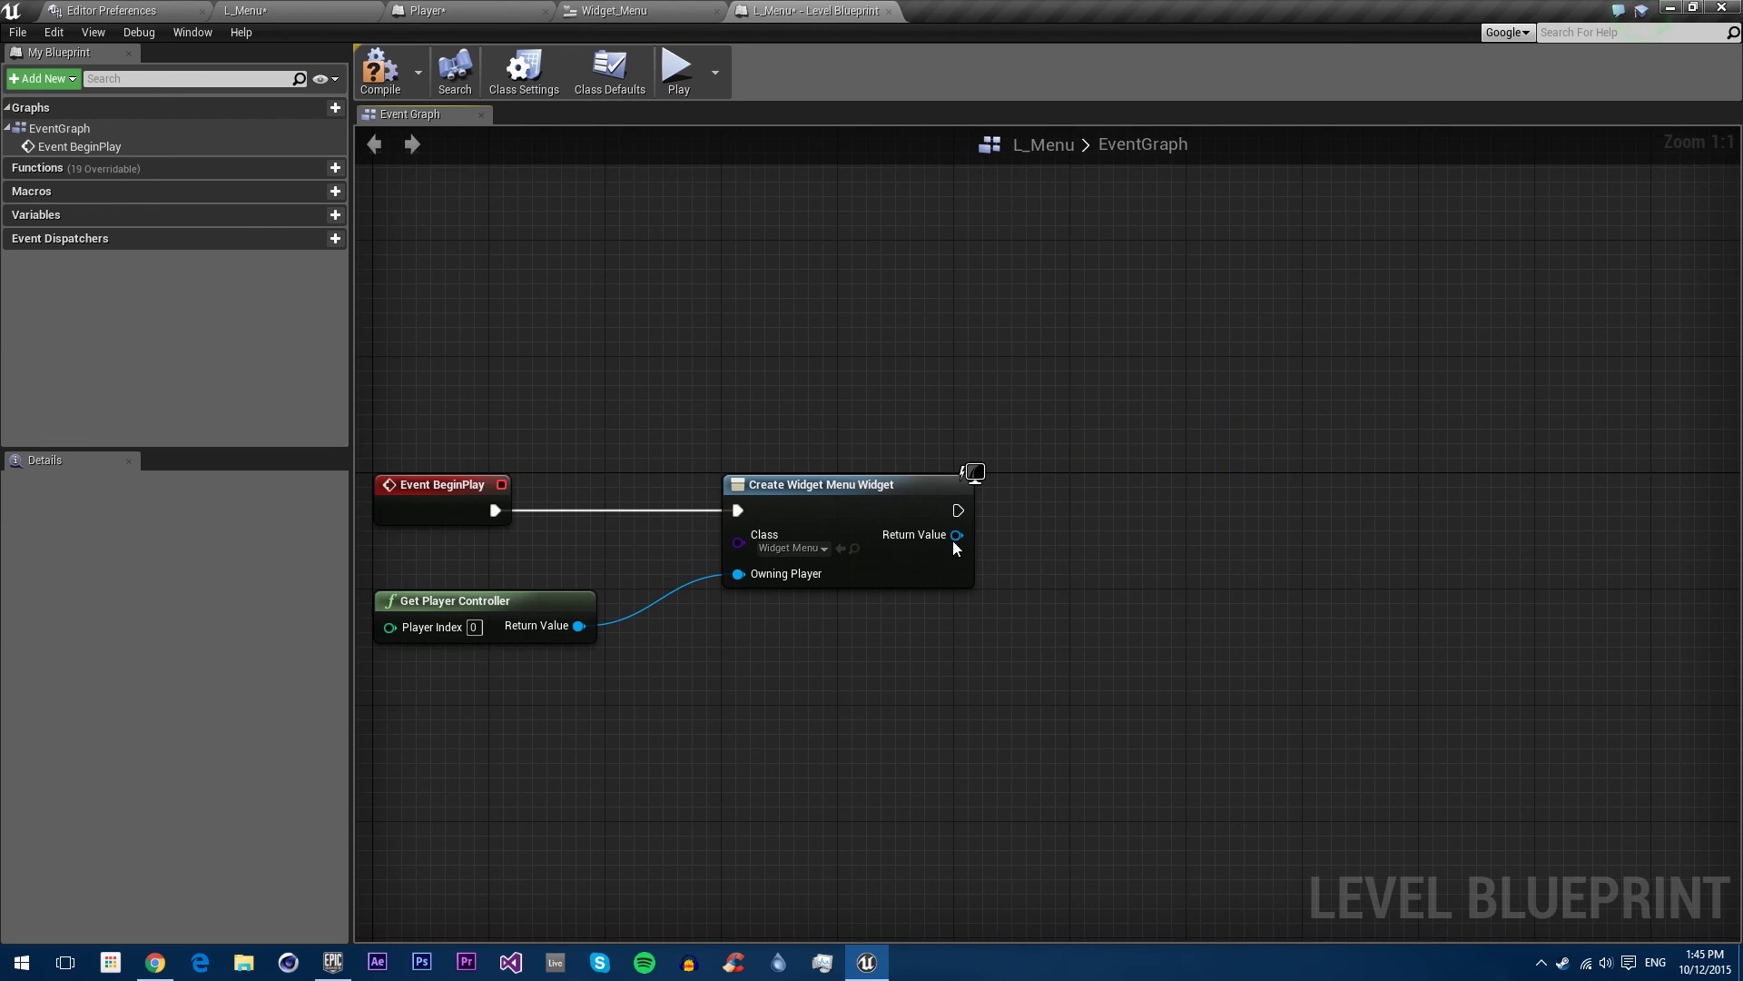
left_click_drag(957, 535, 1067, 481)
type("add to vi")
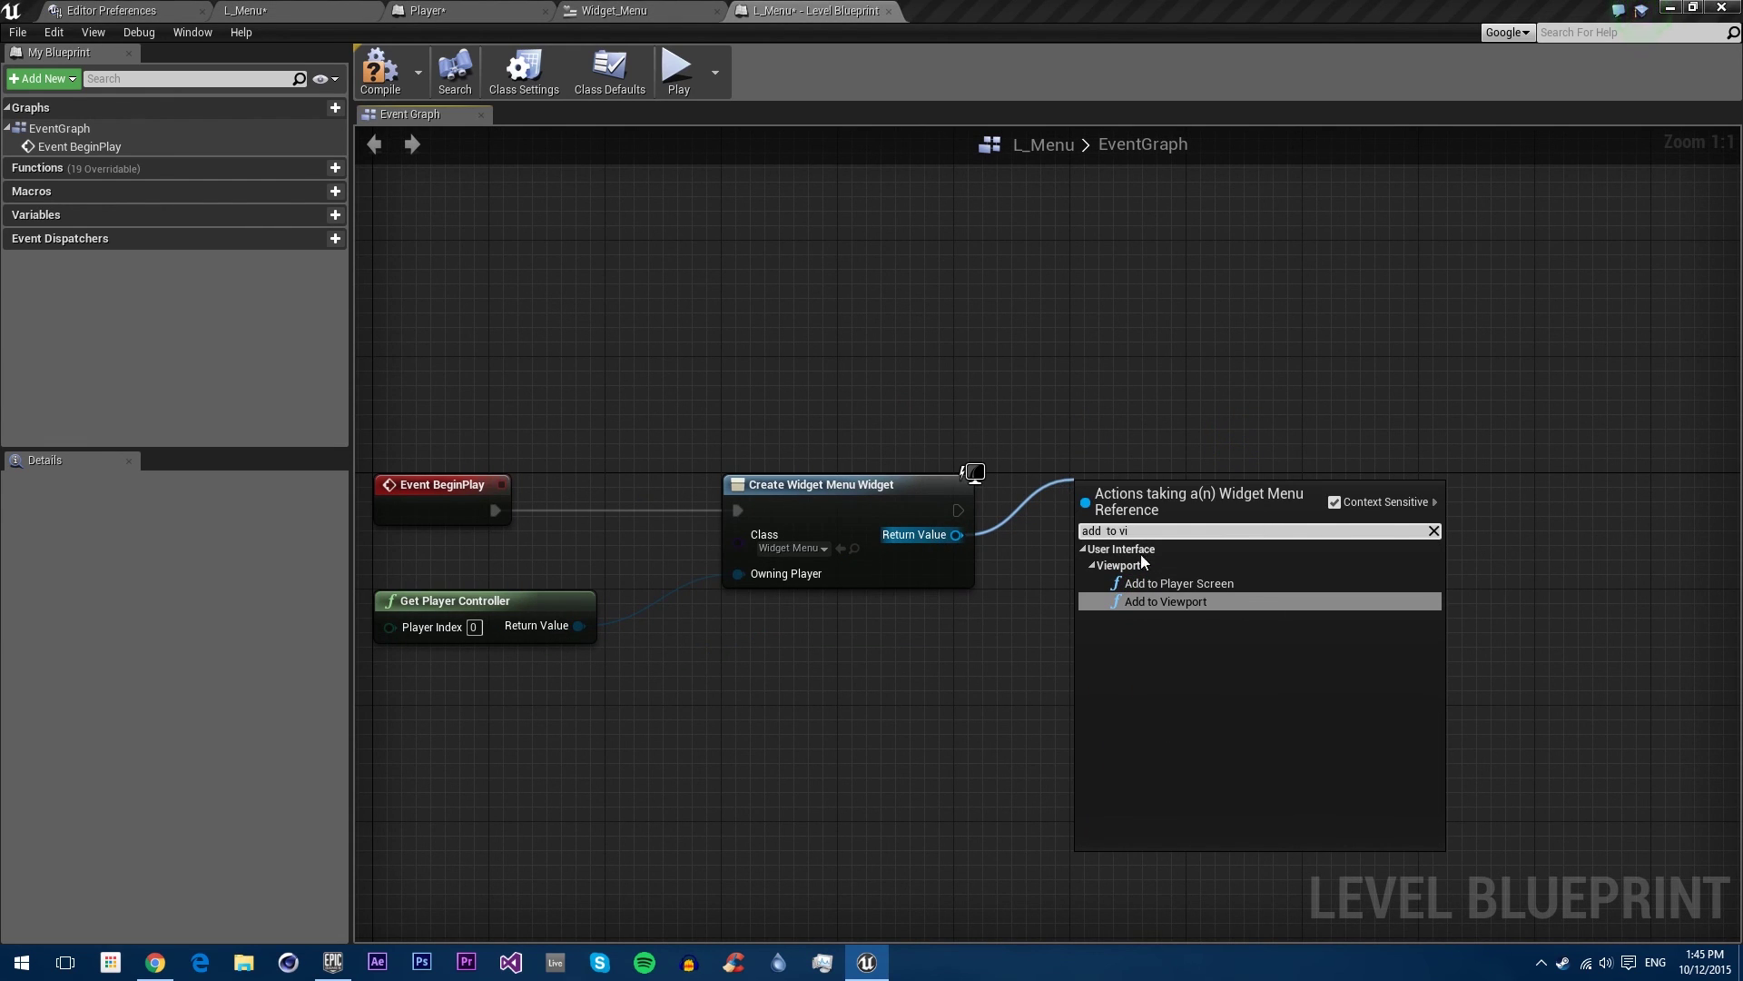
left_click(1173, 602)
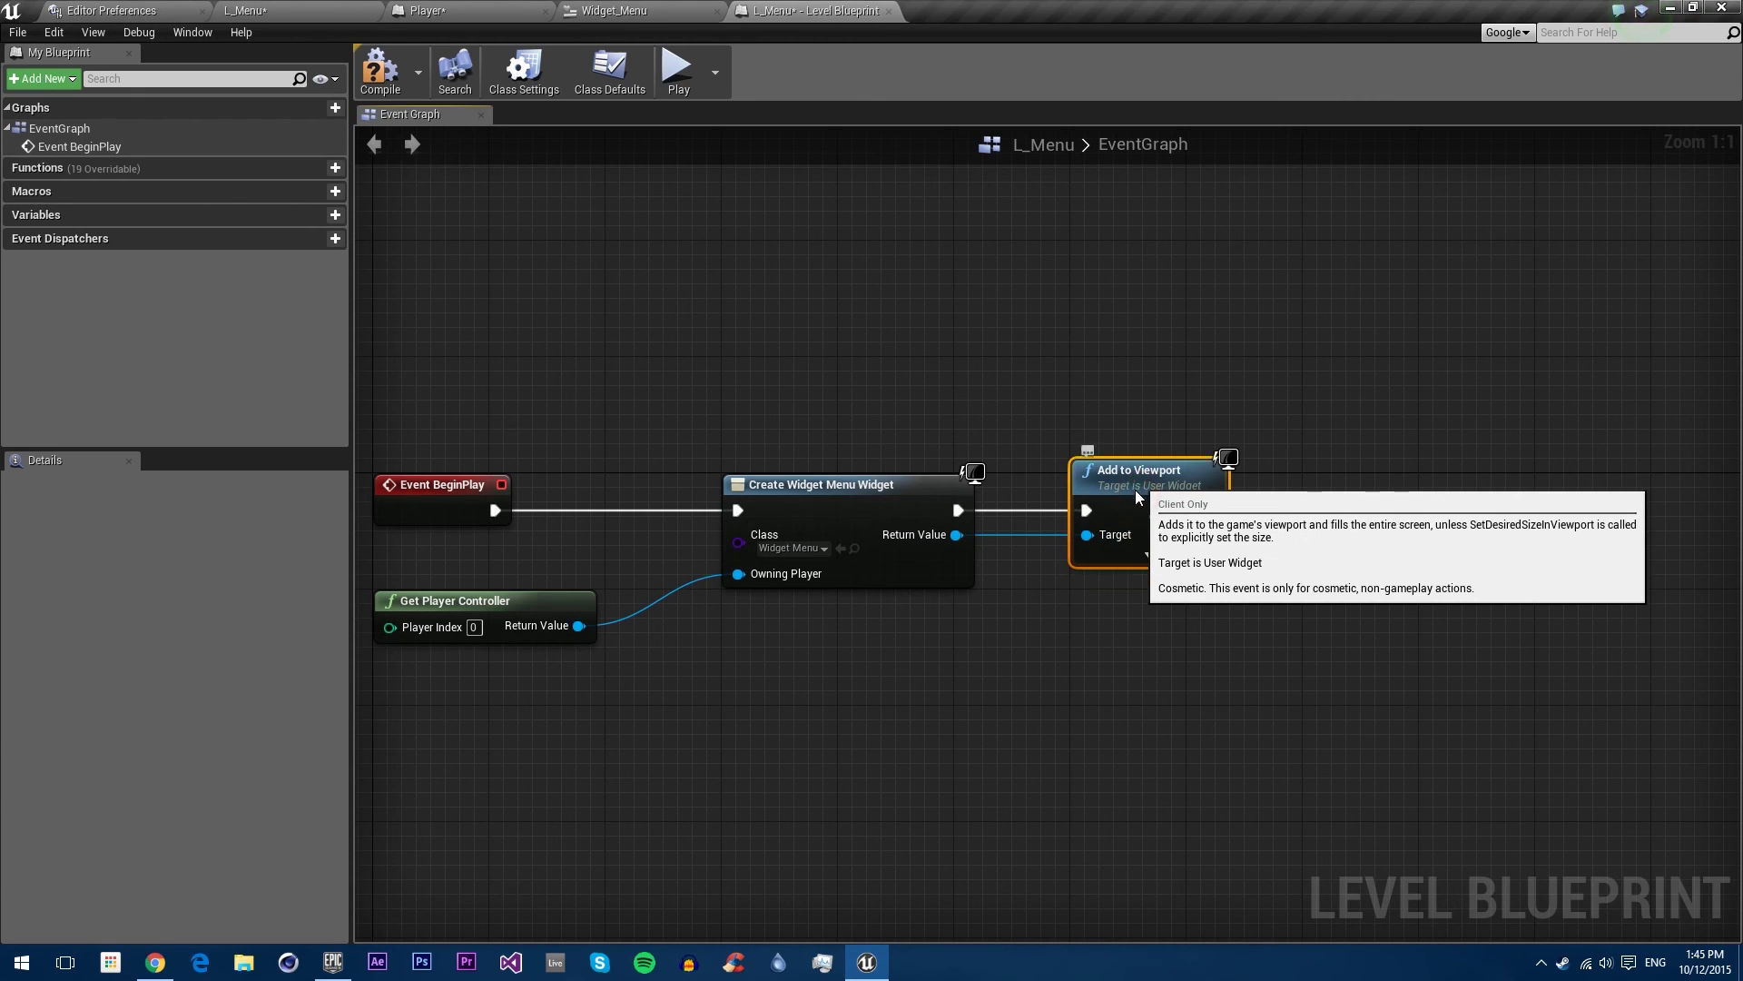
left_click(1147, 572)
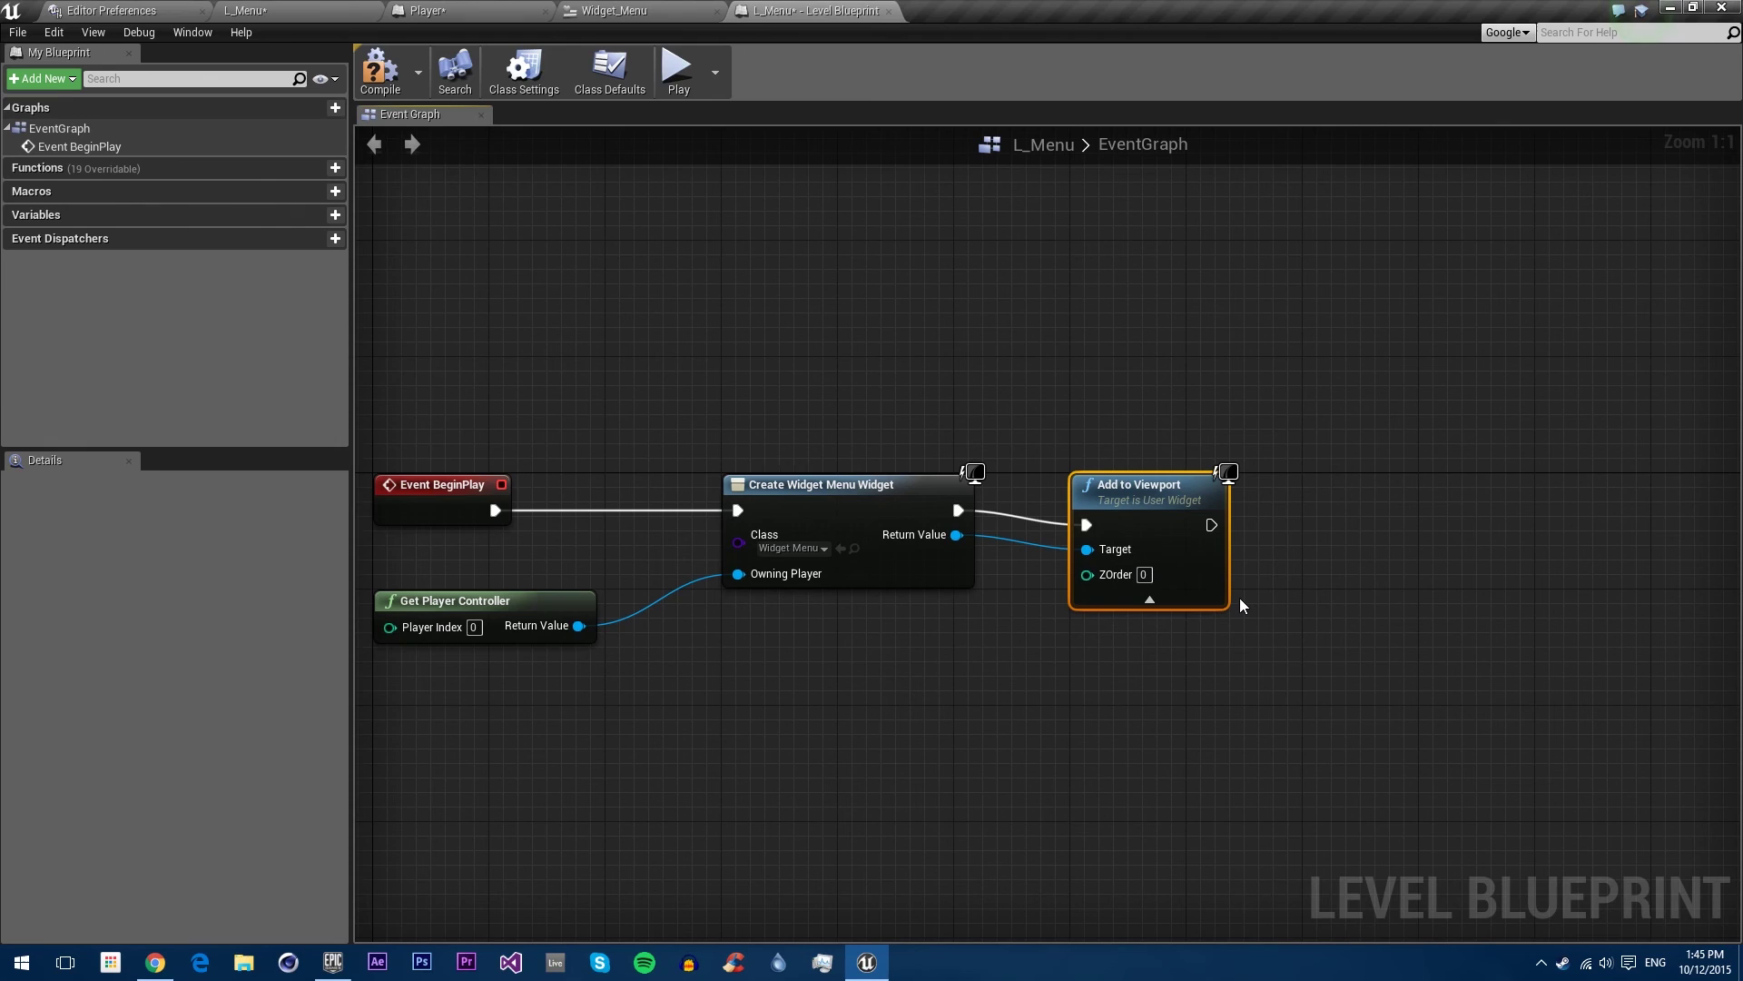
left_click(403, 85)
key("ctrl+shift+s")
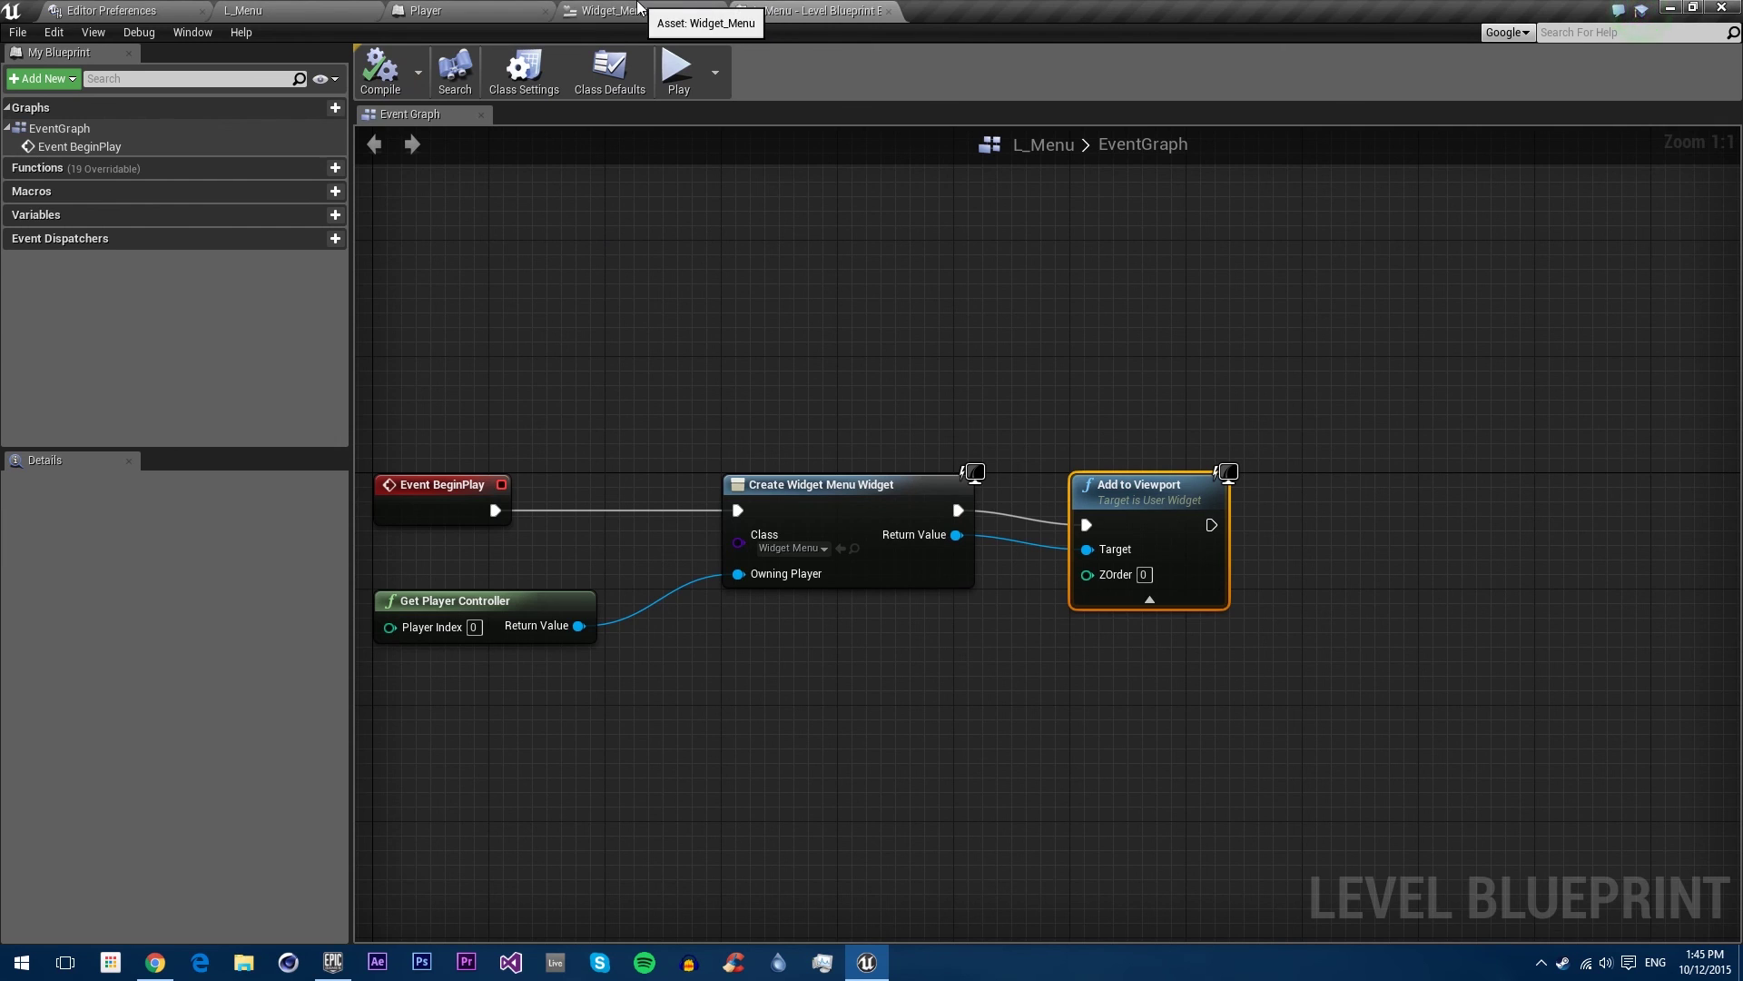
Step: Delete the Text Block button from the Widget_Menu design
left_click(621, 10)
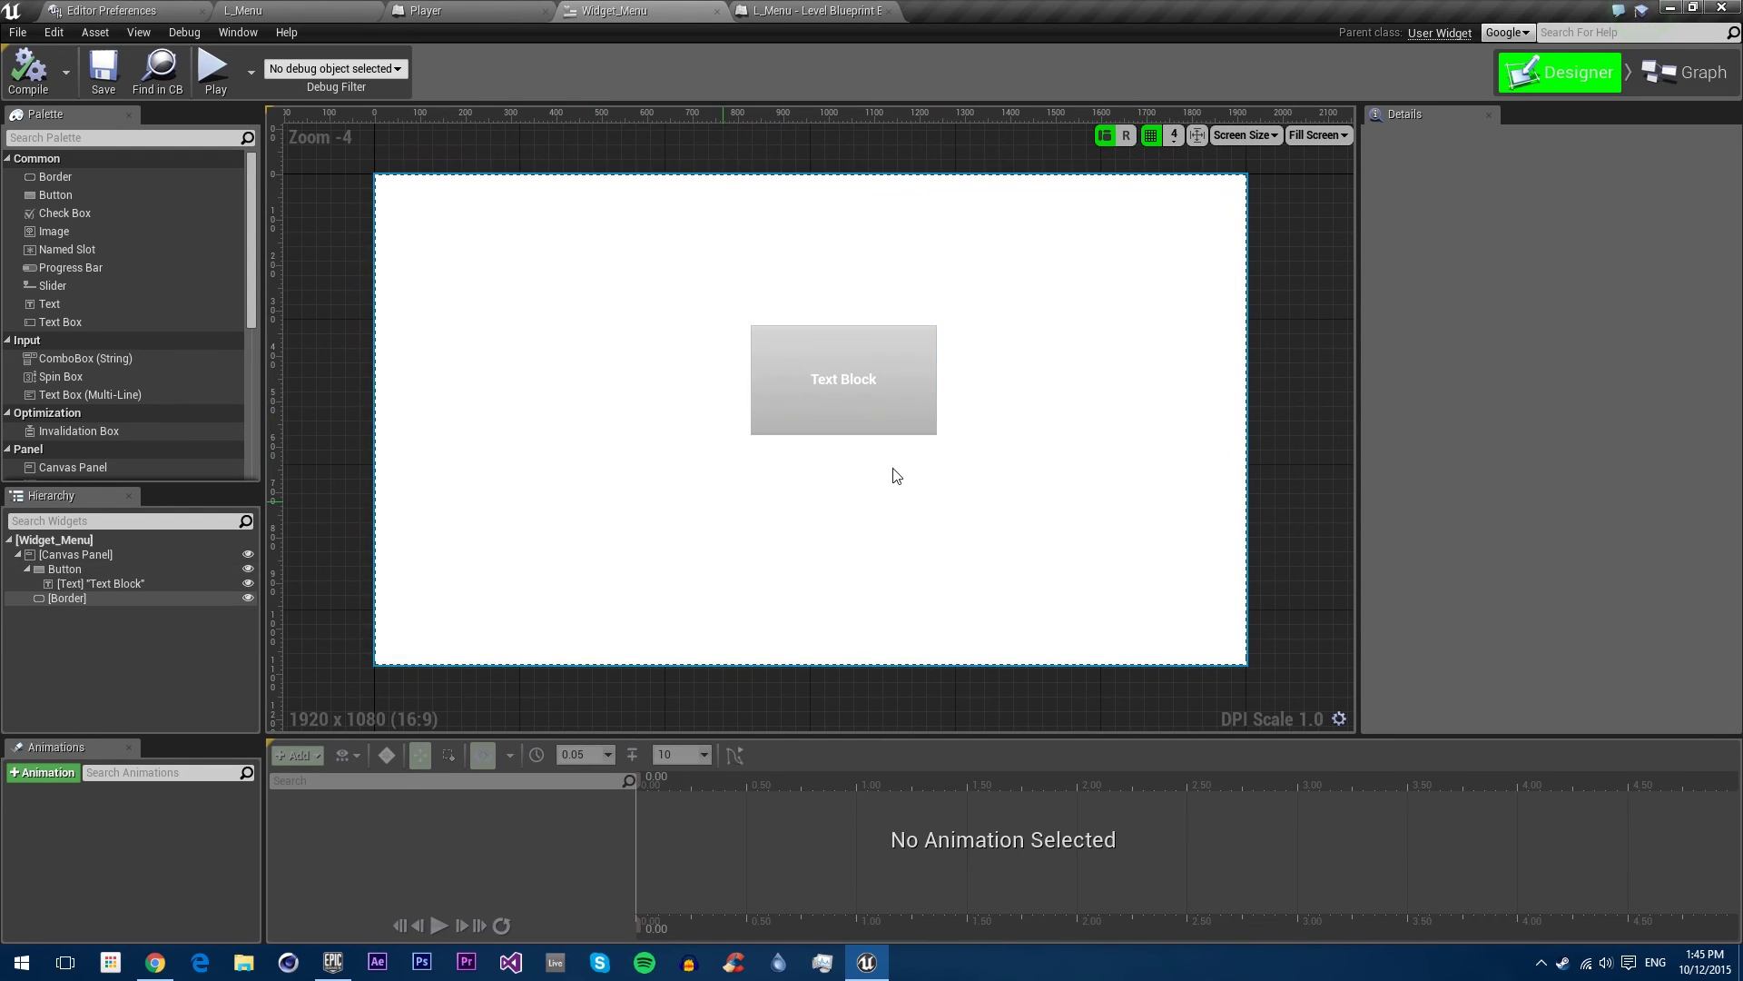
left_click(824, 360)
key("Delete")
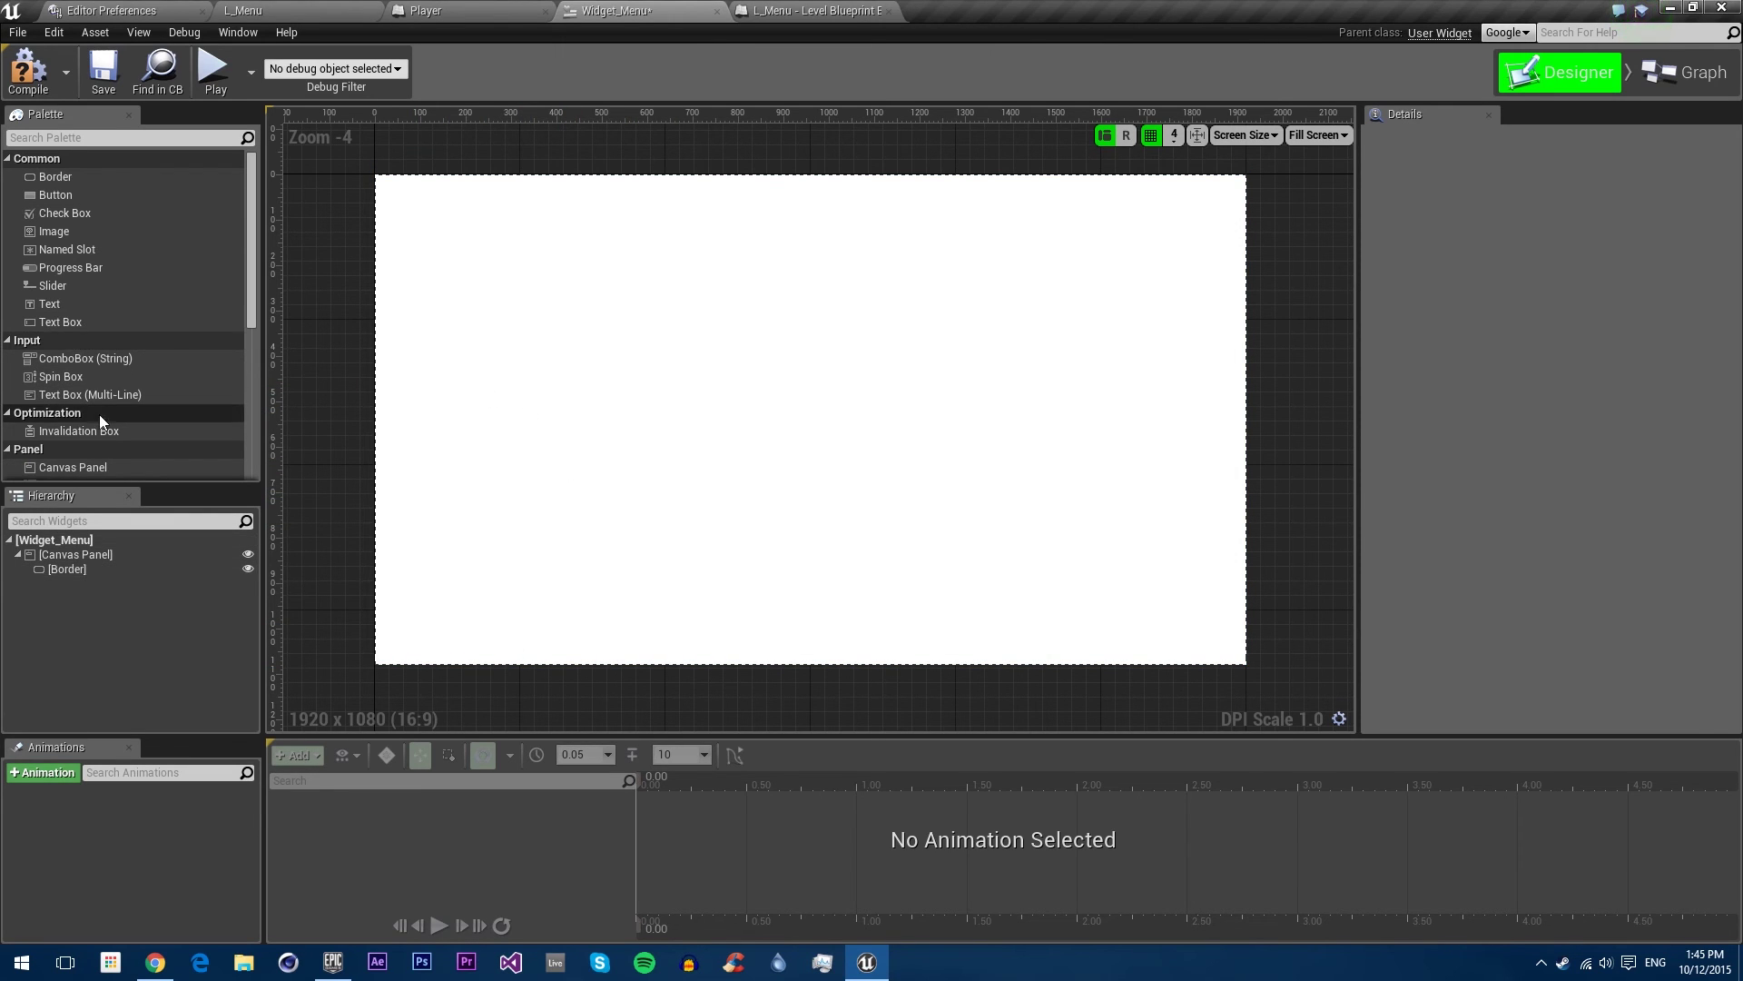
Step: Place a Canvas Panel inside the Border and set its padding to 0
left_click_drag(68, 469, 719, 439)
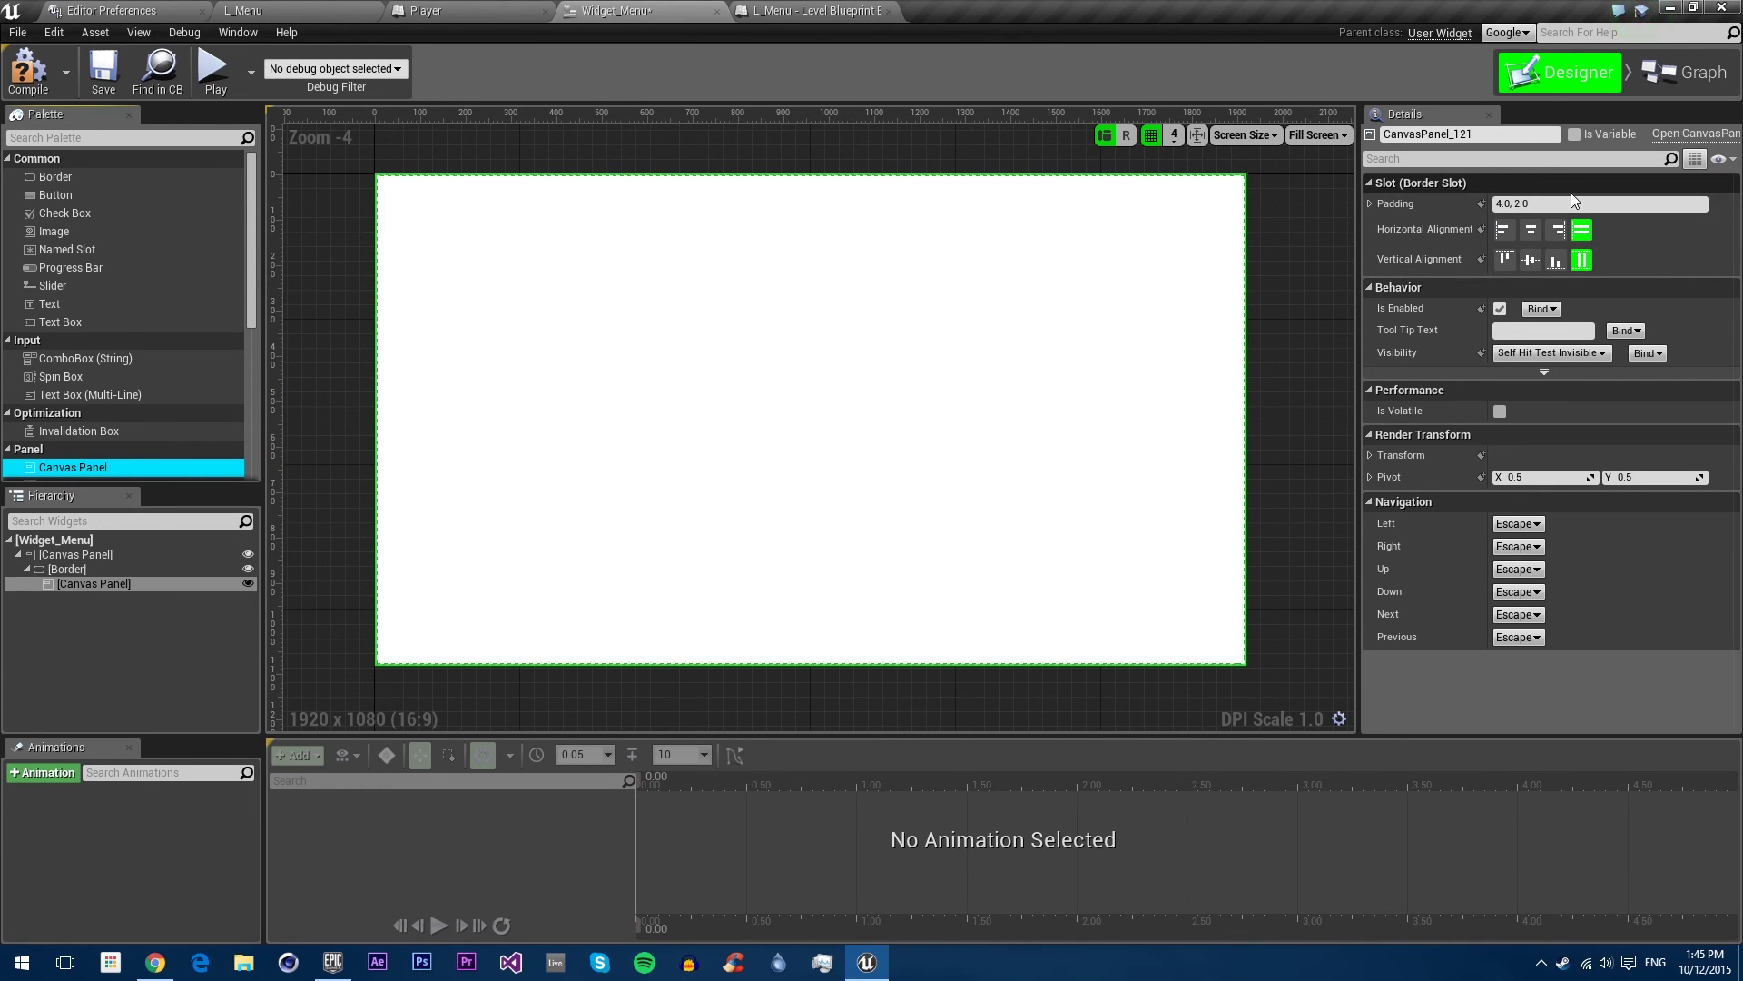
left_click(1517, 204)
type("0")
key("Return")
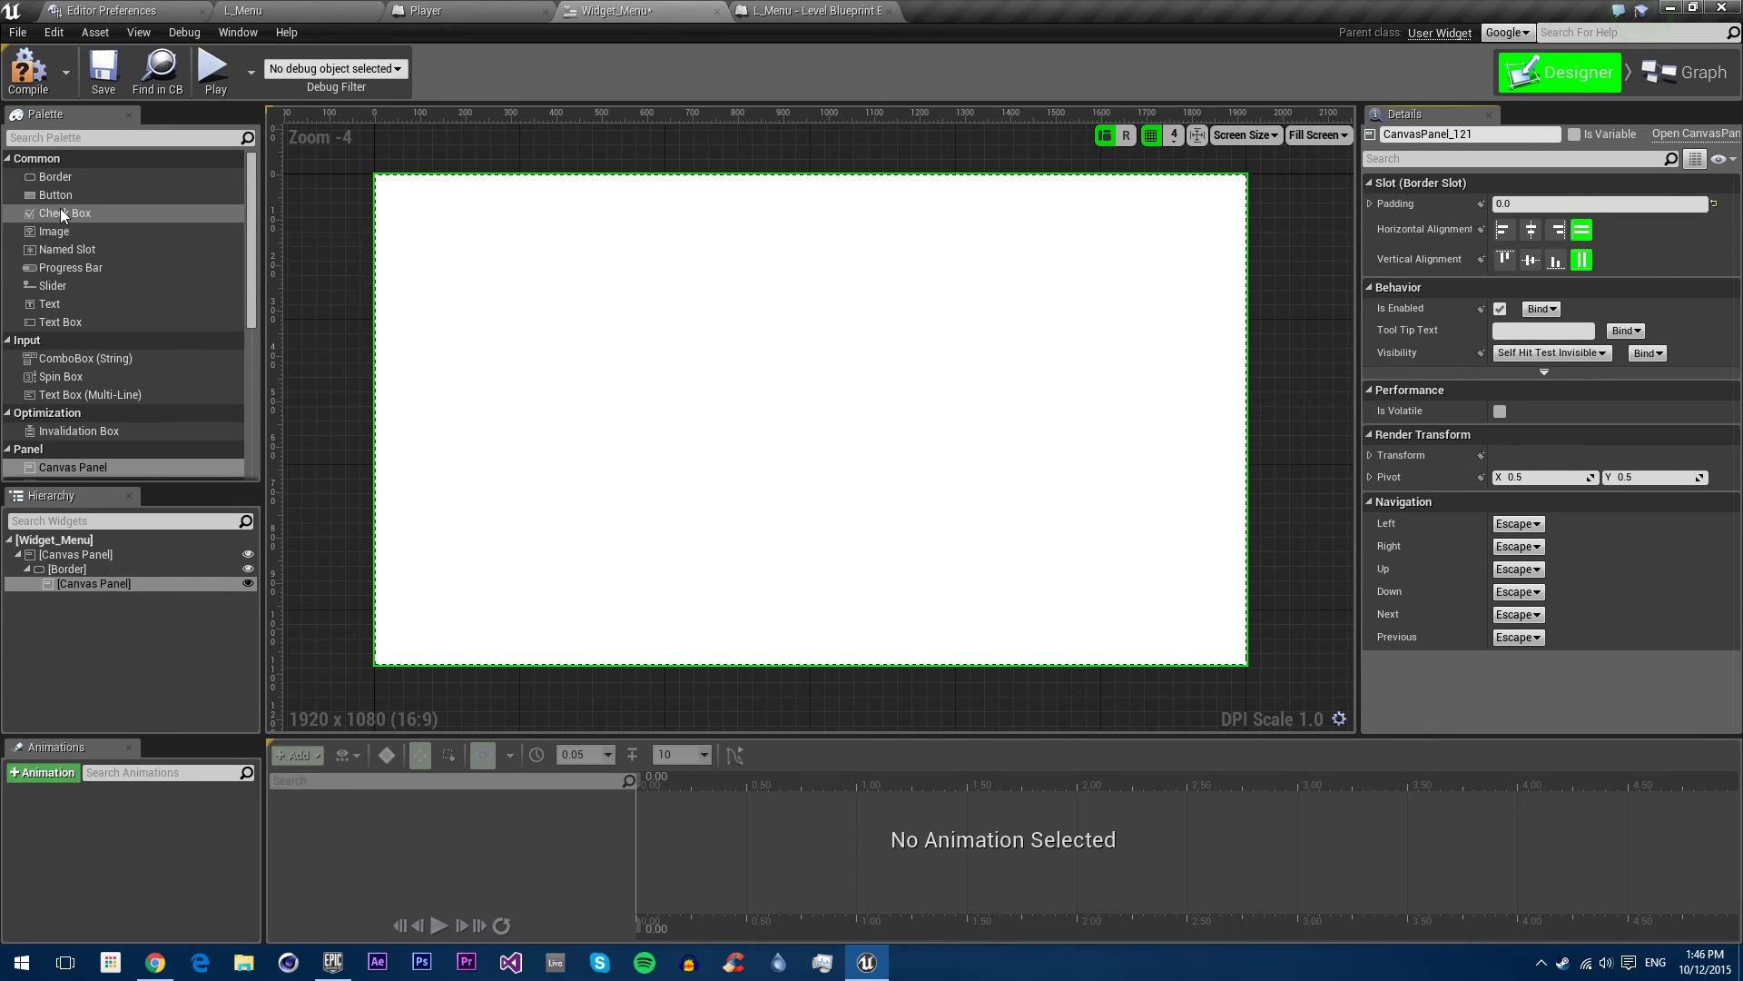
Step: Add a black Text block to the canvas, sized to content and centre-justified
left_click(41, 304)
left_click_drag(204, 303, 922, 394)
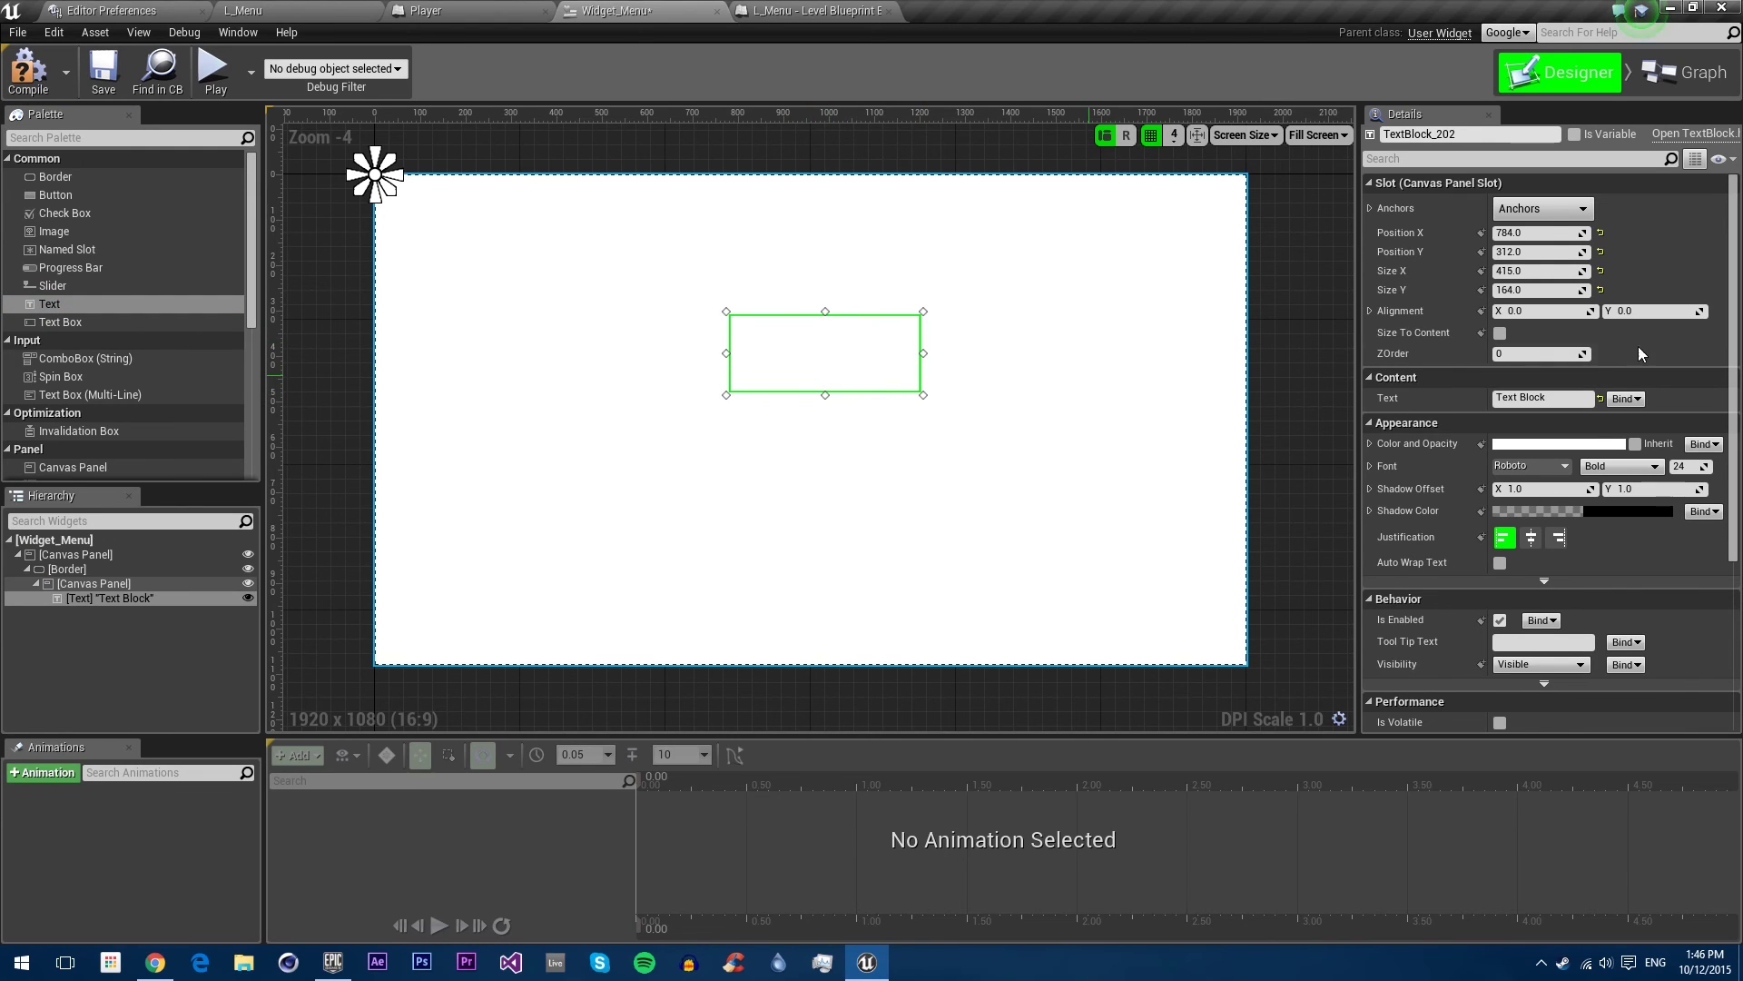
left_click(1557, 444)
left_click_drag(1717, 574, 1713, 824)
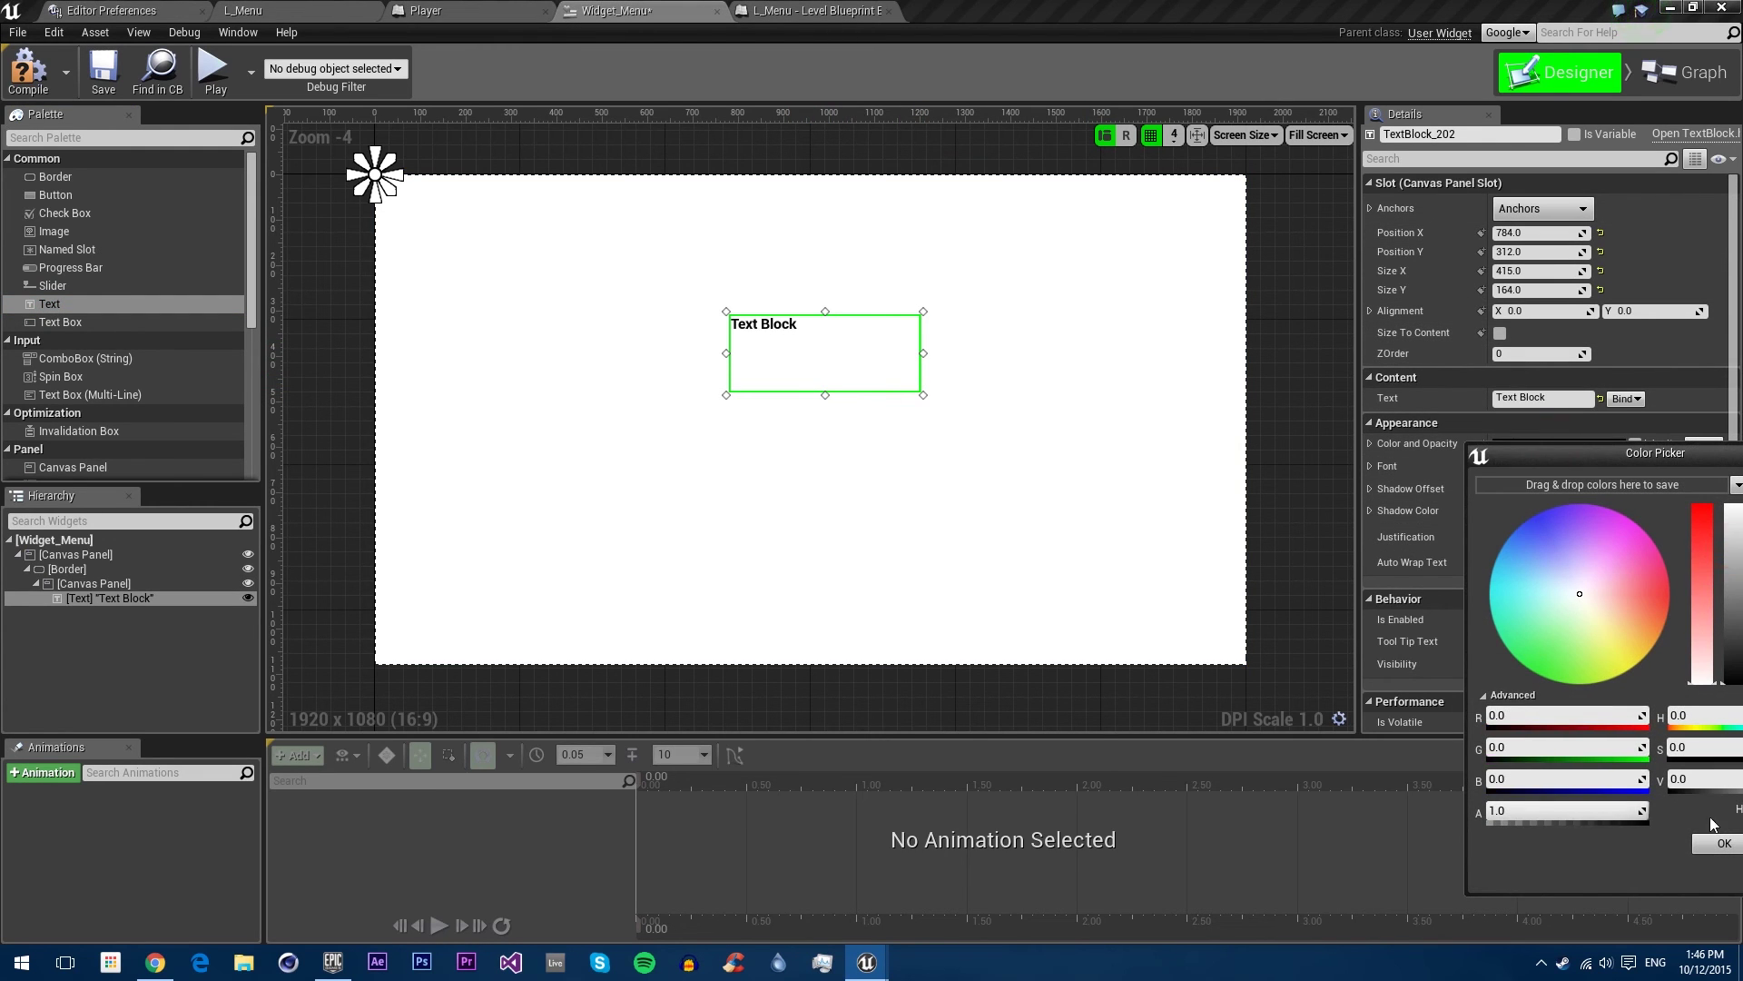
left_click(1712, 844)
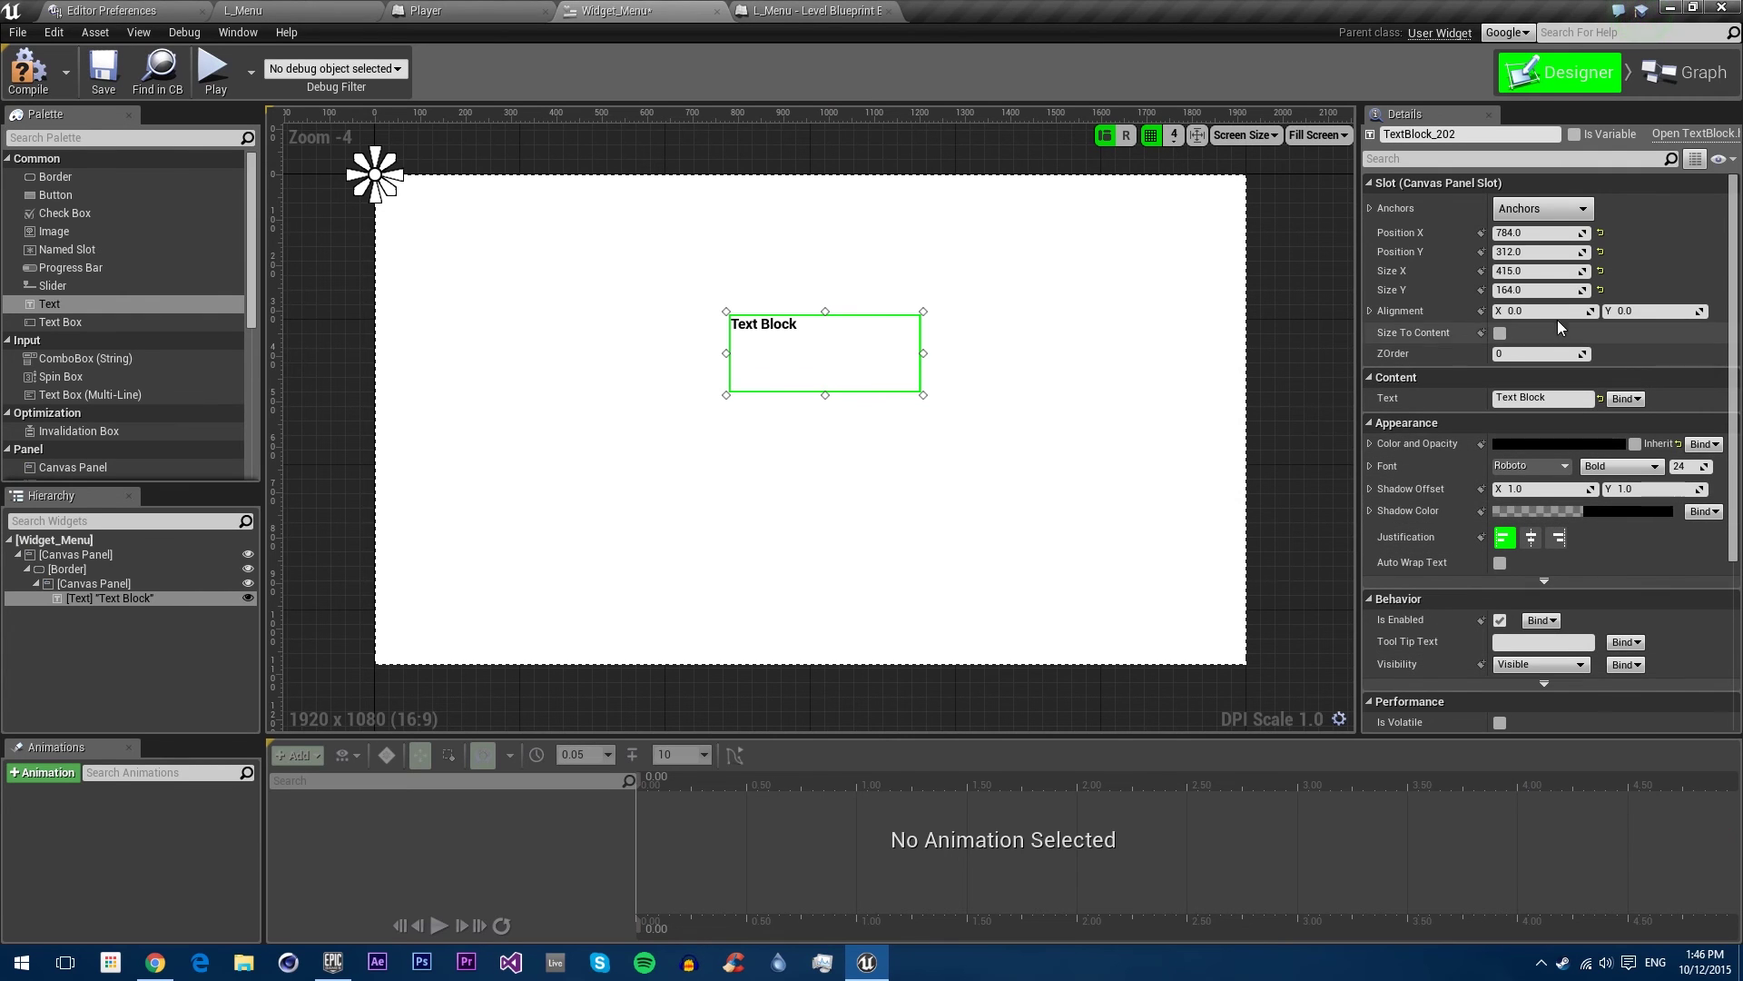
left_click(1500, 332)
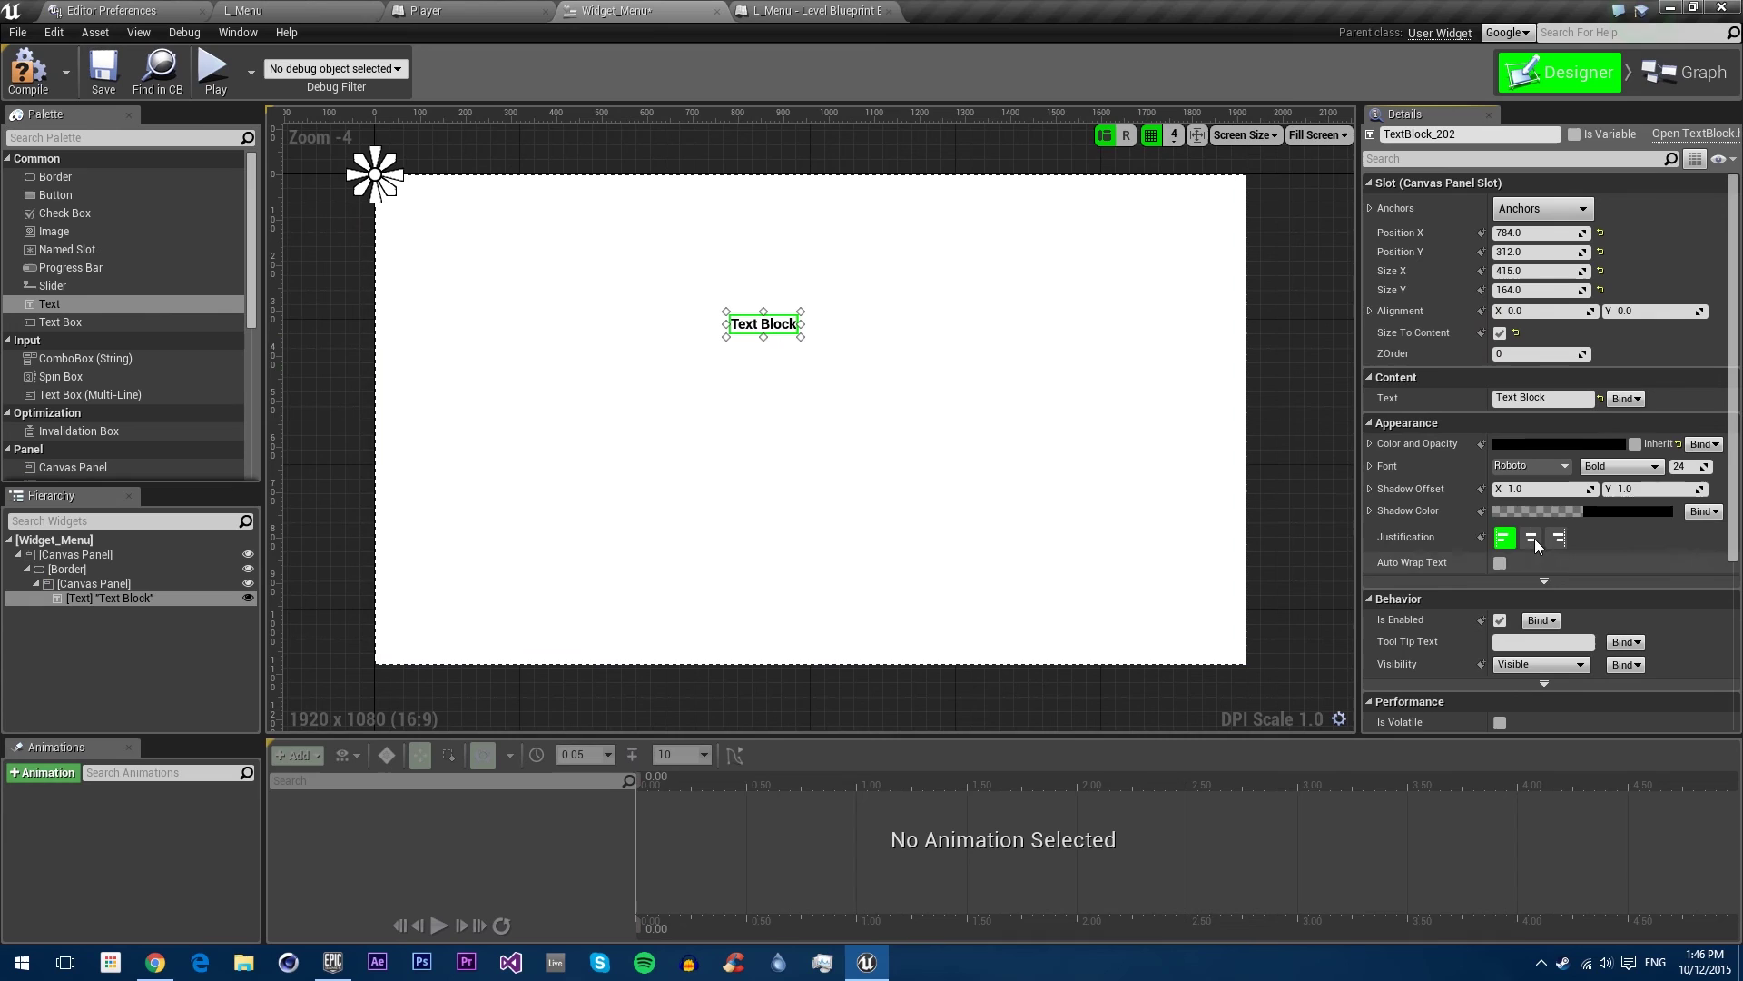
left_click(1533, 537)
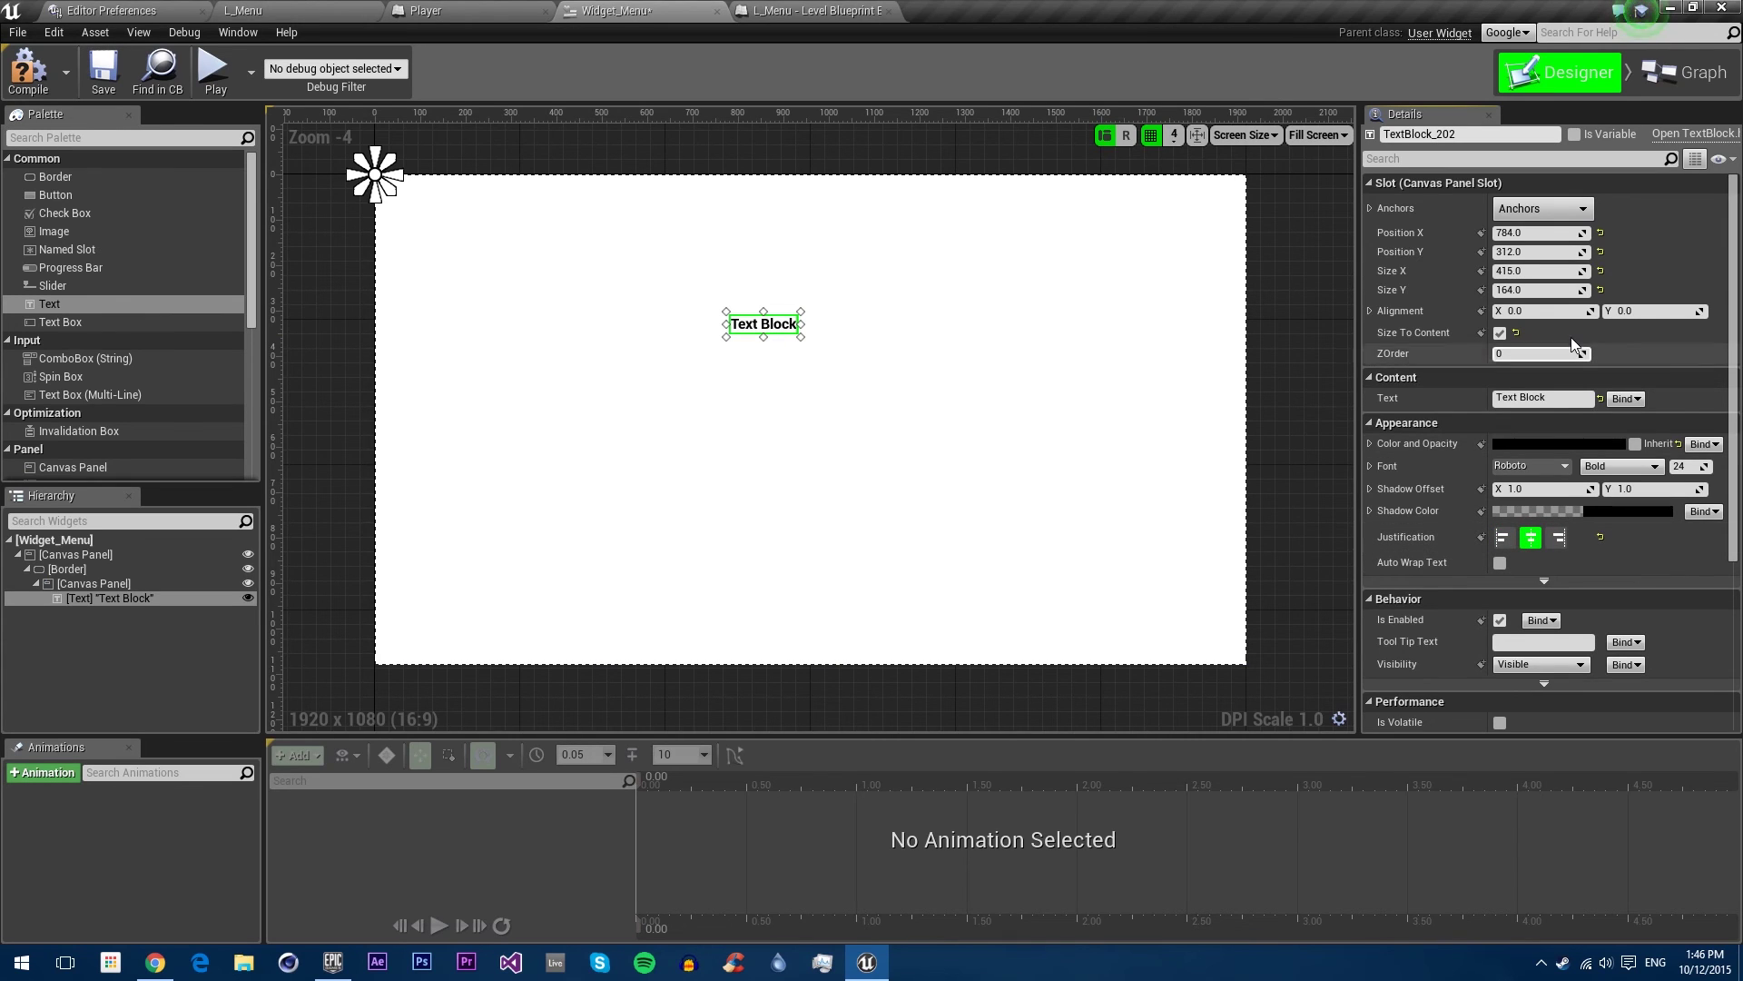
Step: Change the text to TUTORIAL and set its font size to 96
left_click(1565, 398)
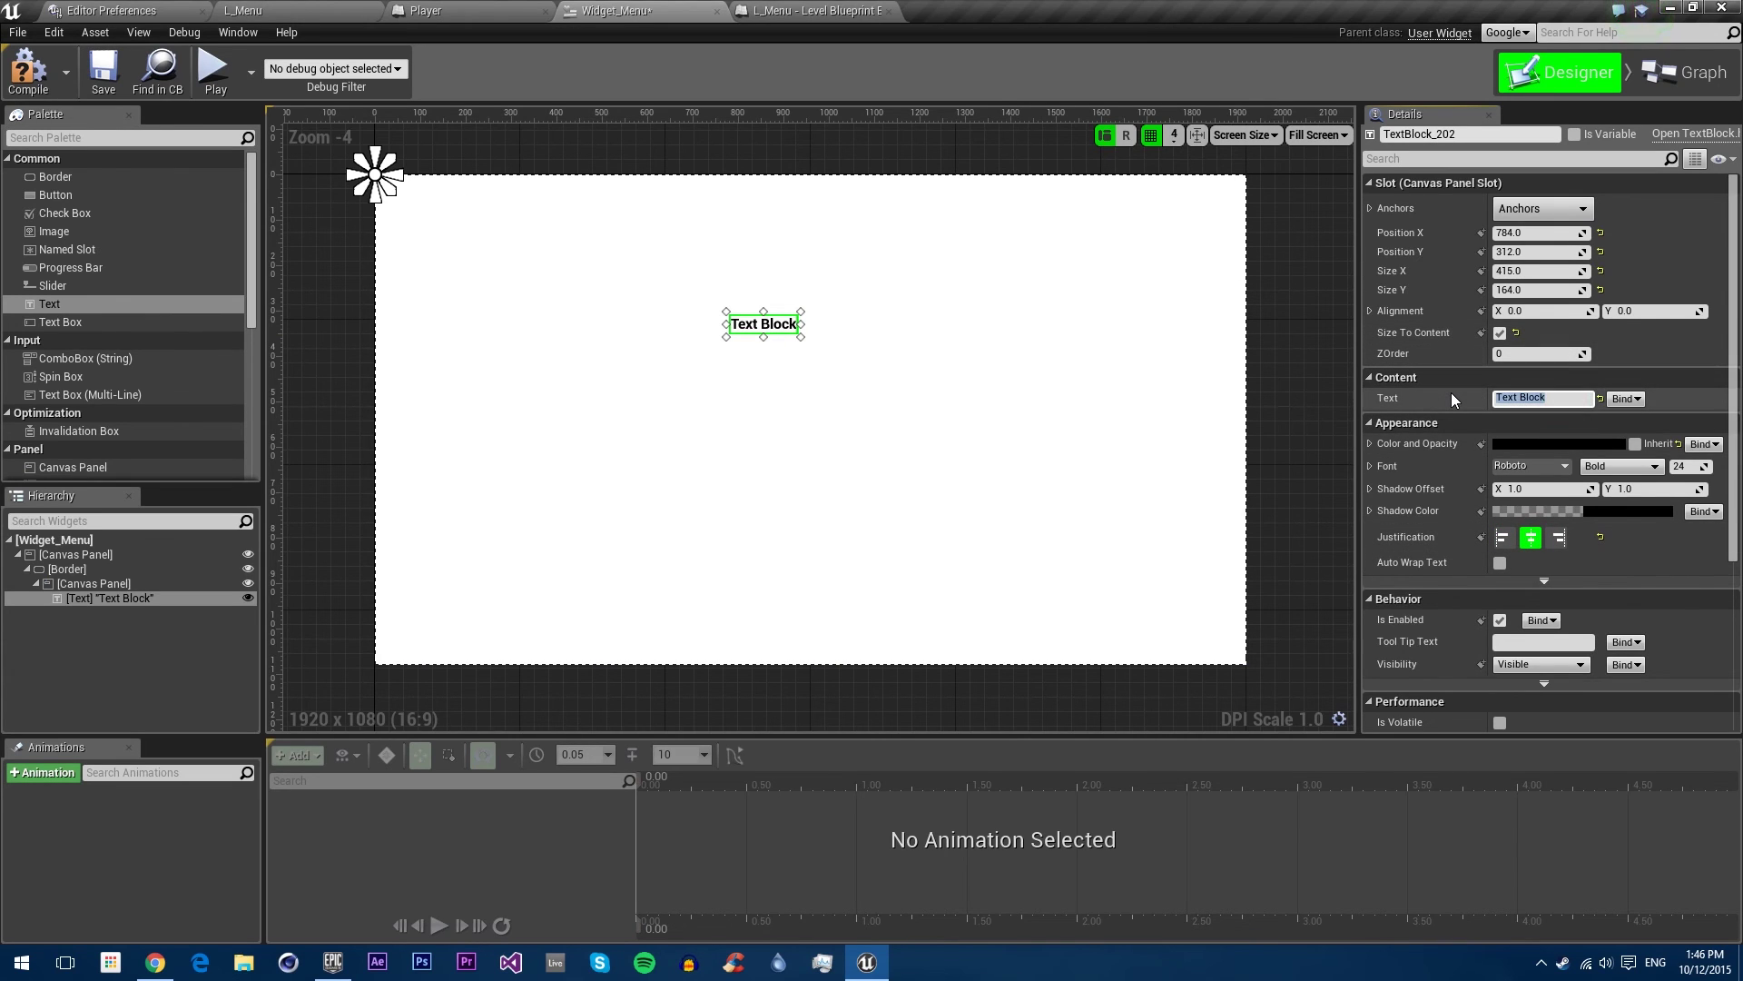
type("TUTORIAL")
key("Return")
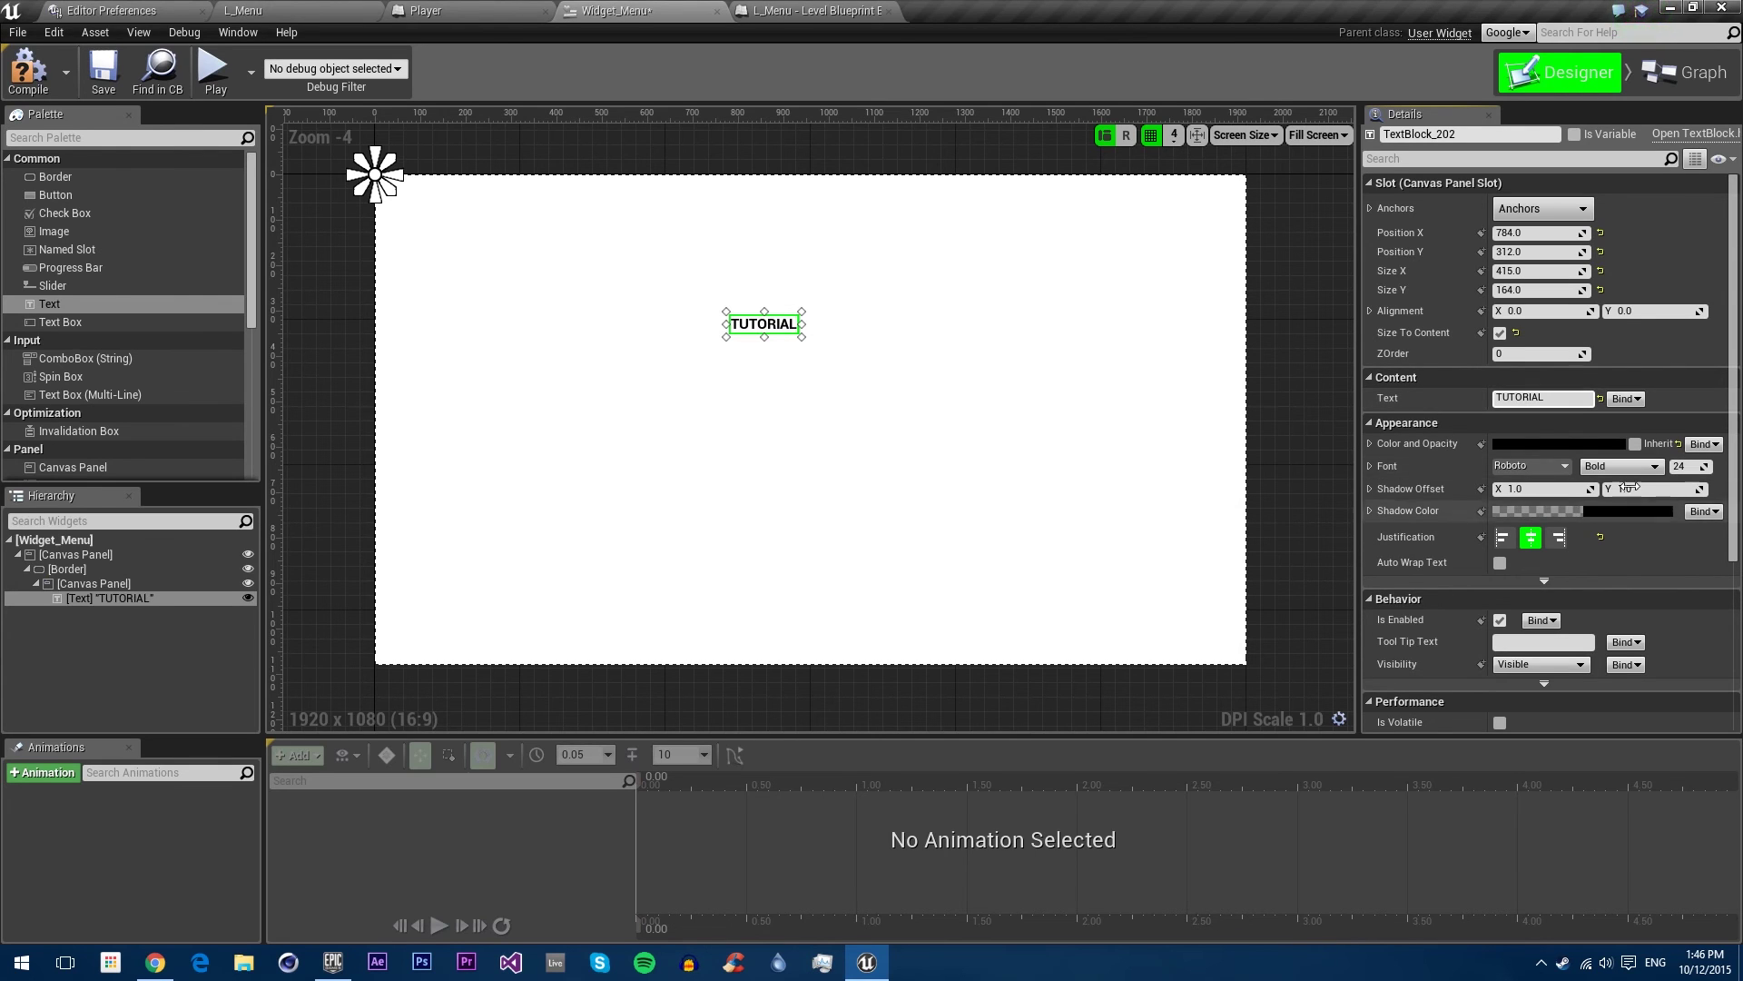
left_click(1690, 464)
type("4")
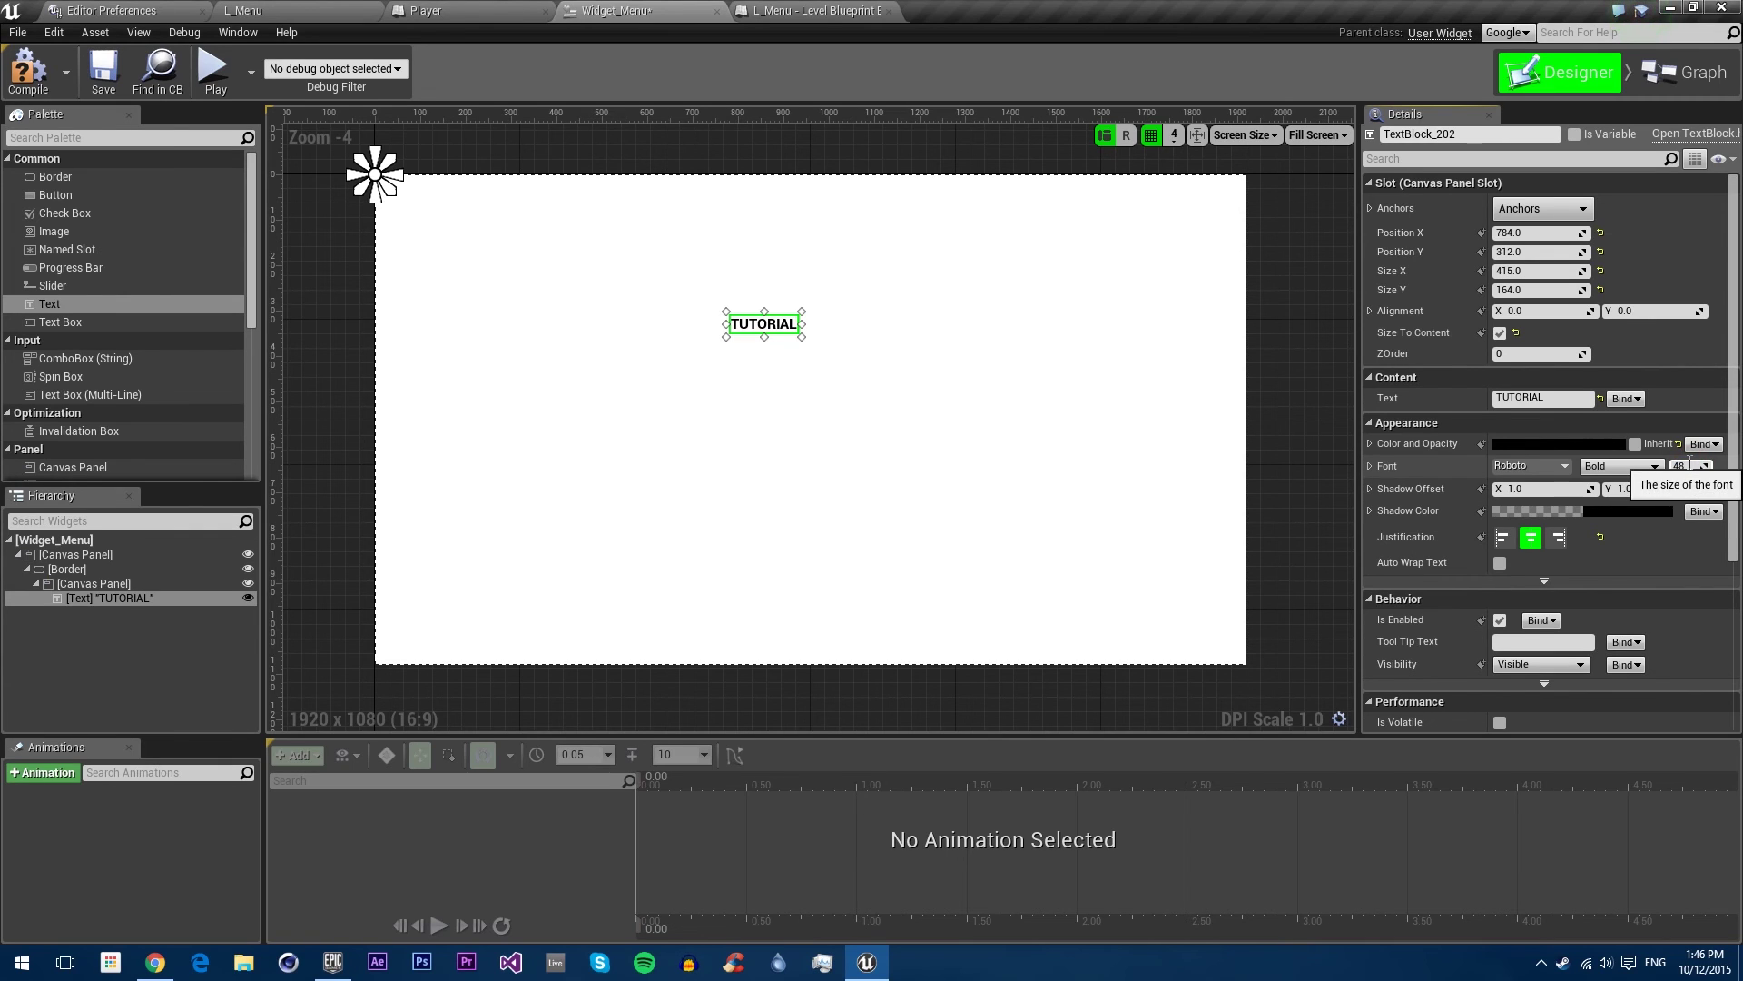
type("8")
key("Return")
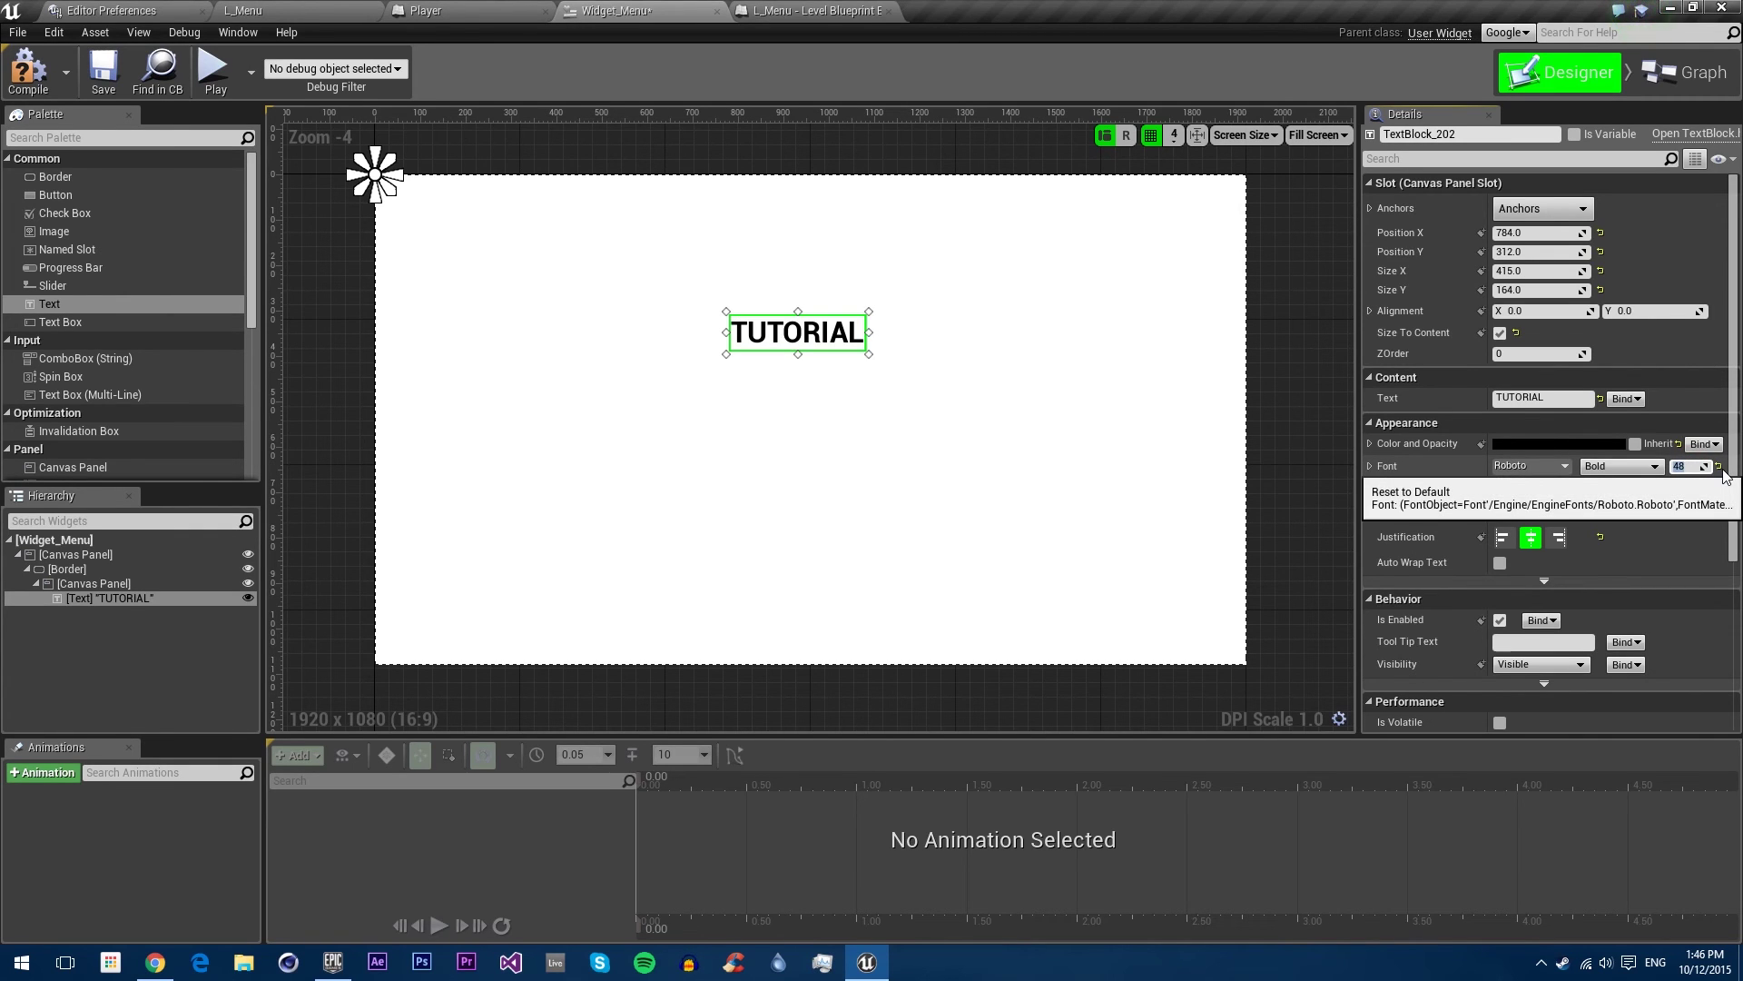
type("96")
key("Return")
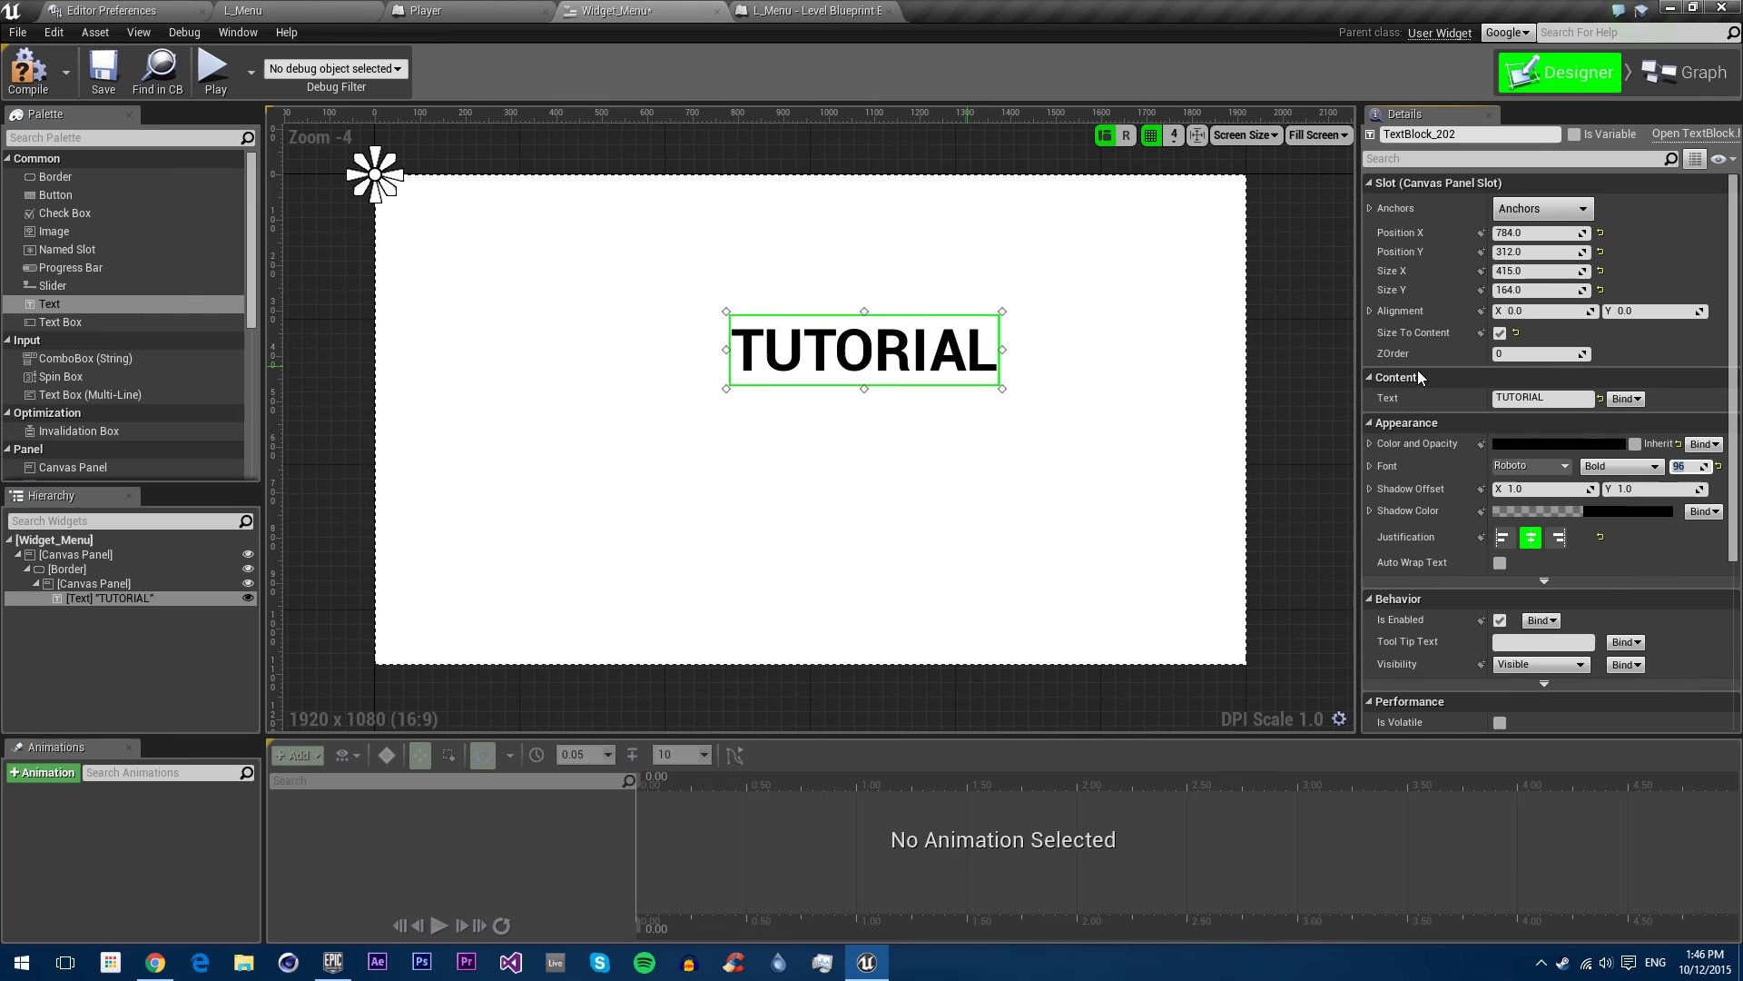
Step: Anchor TUTORIAL to the centre with position 0, 0 and alignment 0.5, 0.5
left_click(1558, 209)
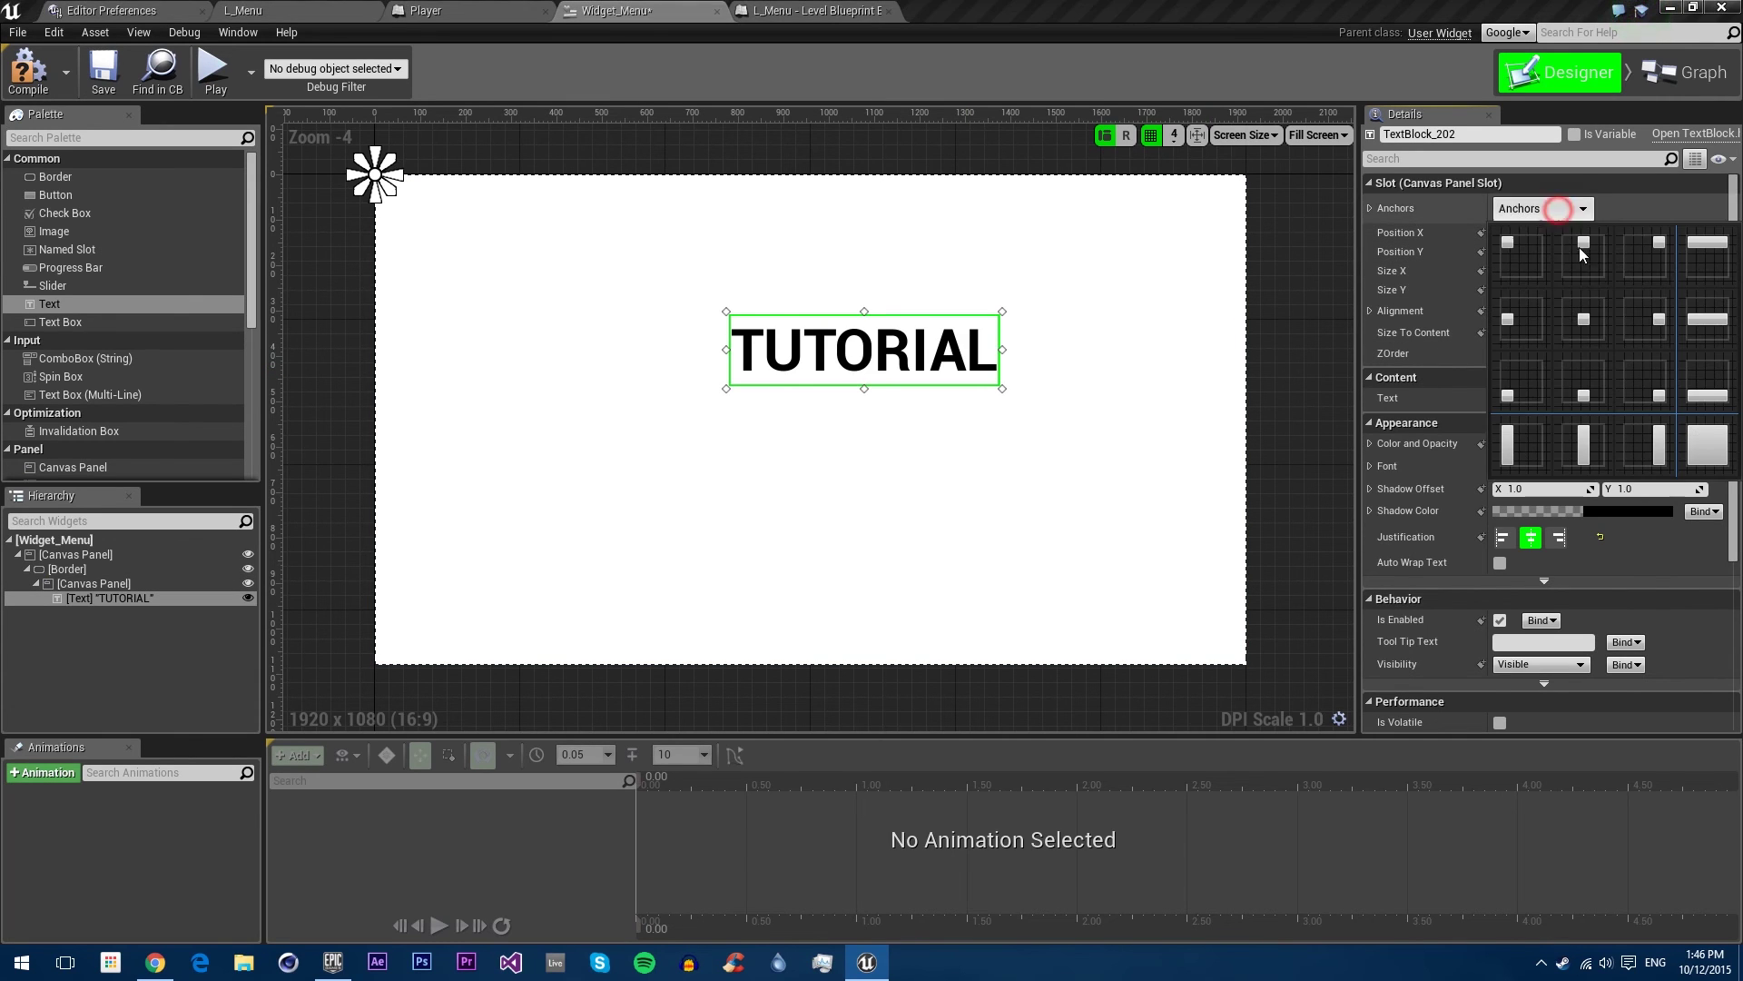
left_click(1585, 319)
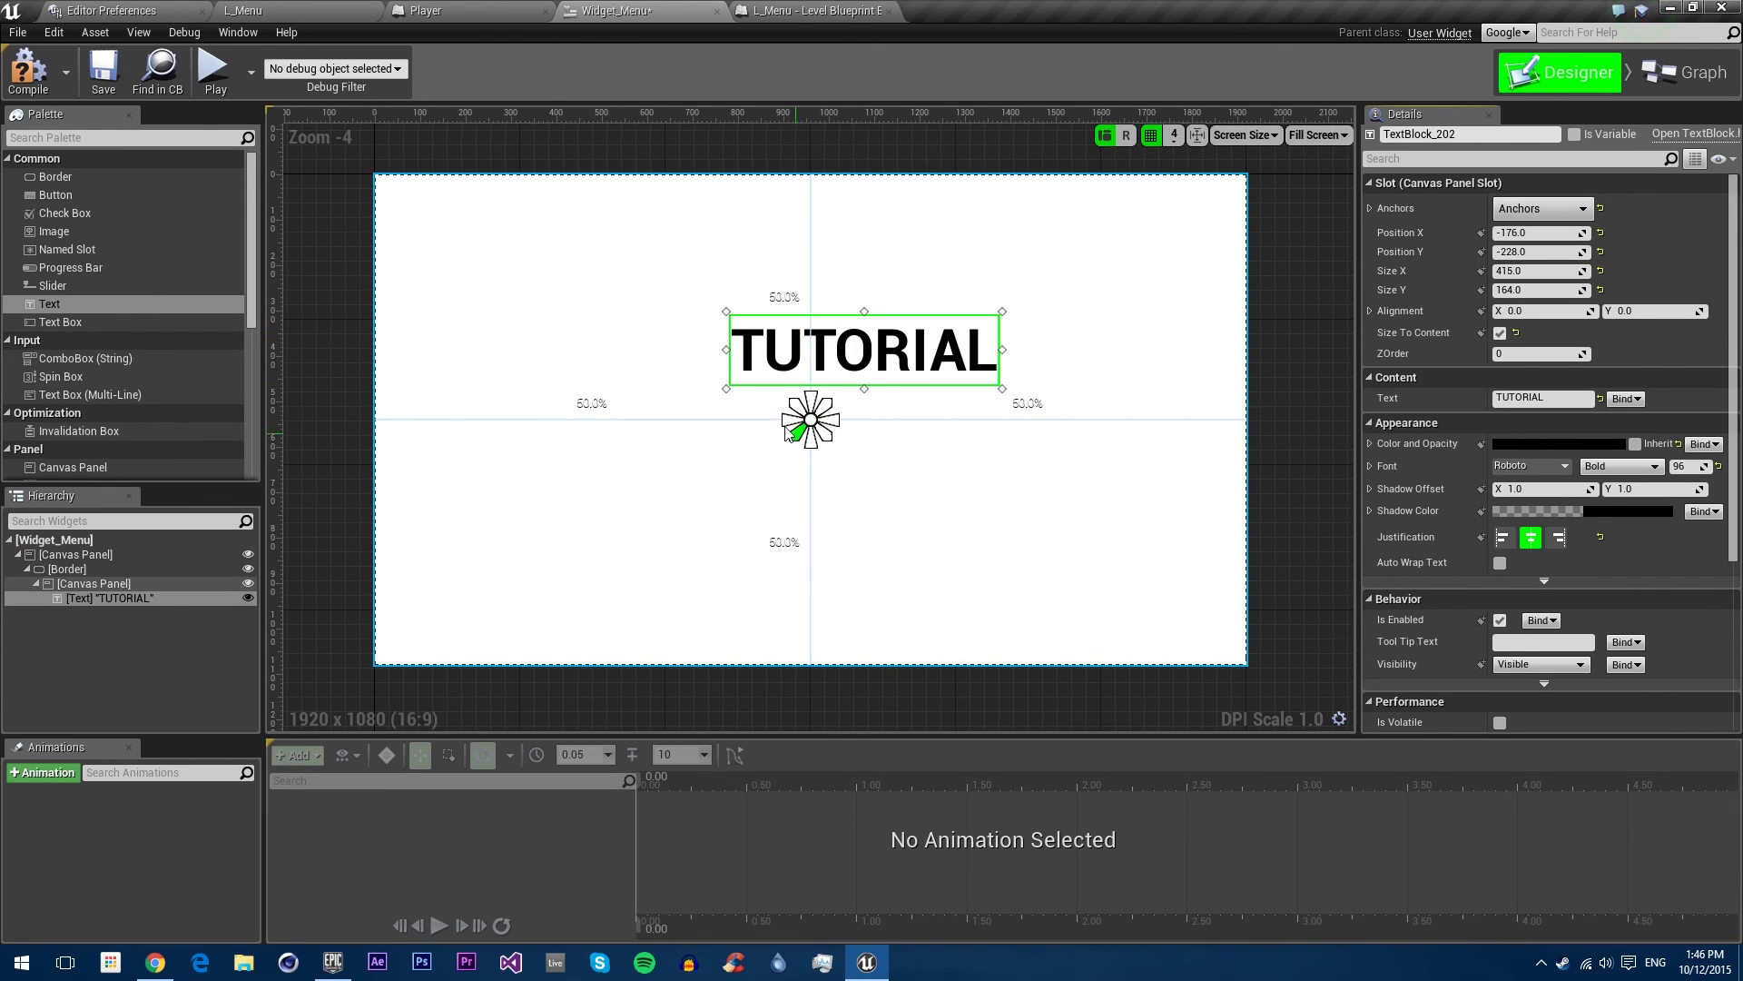
left_click(1601, 233)
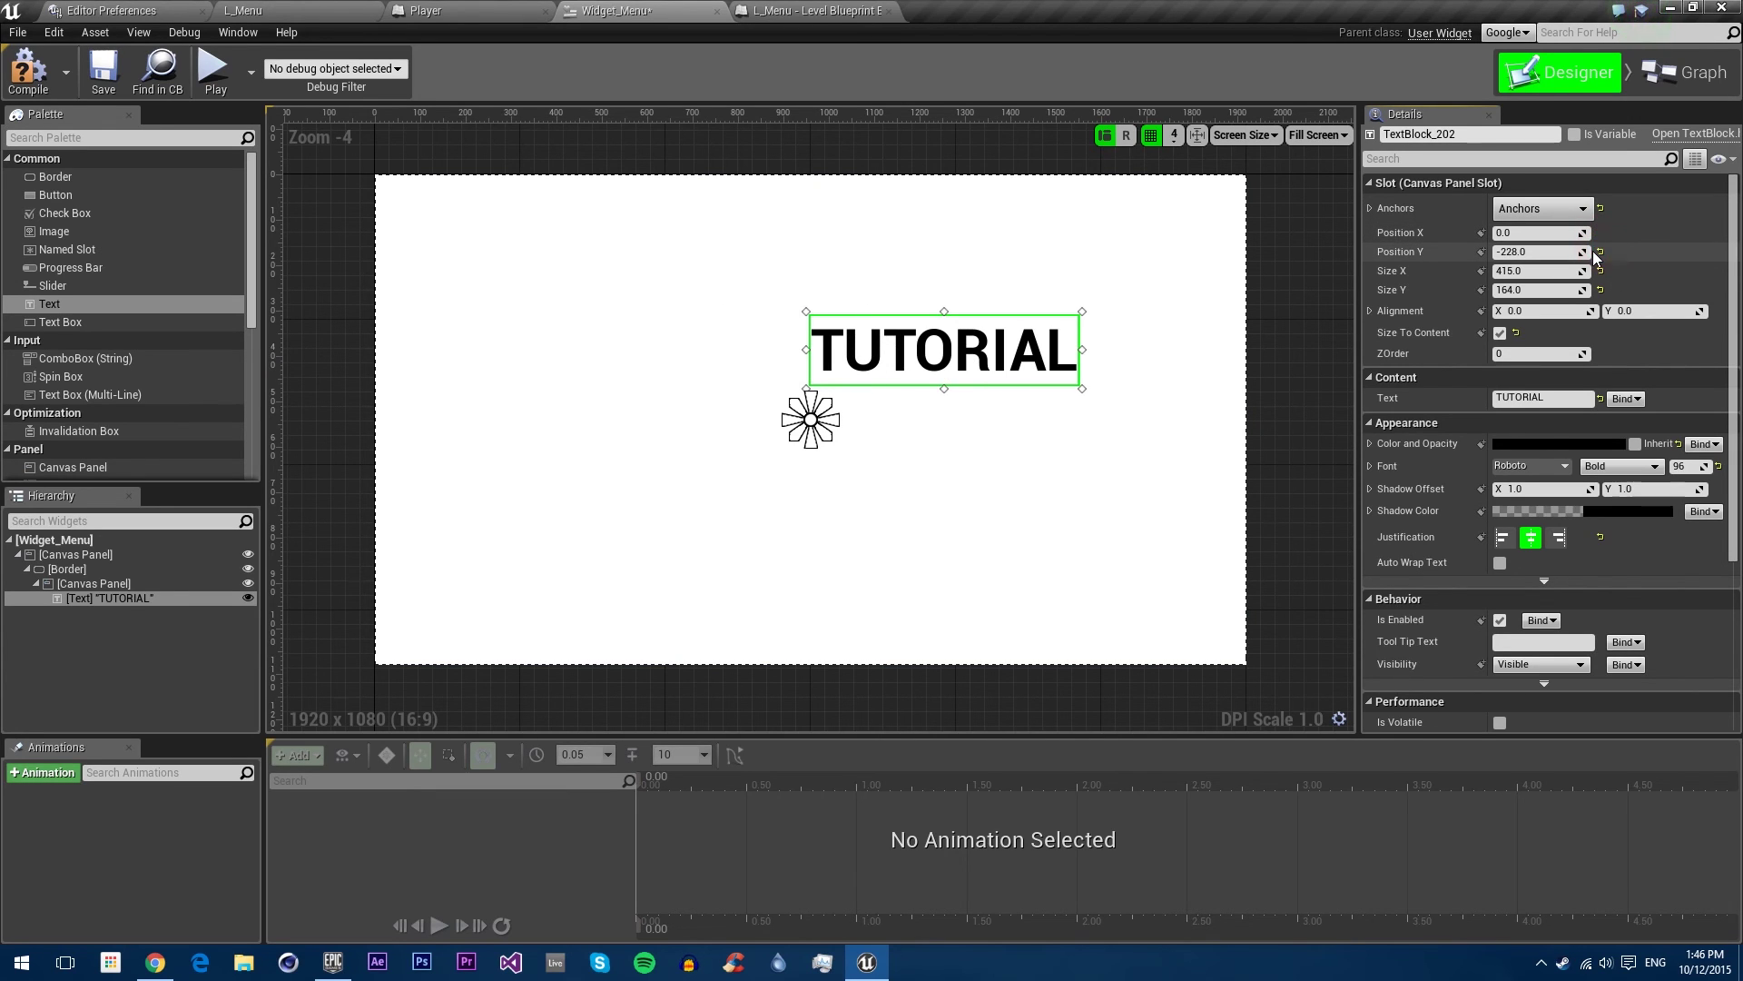
left_click(1601, 253)
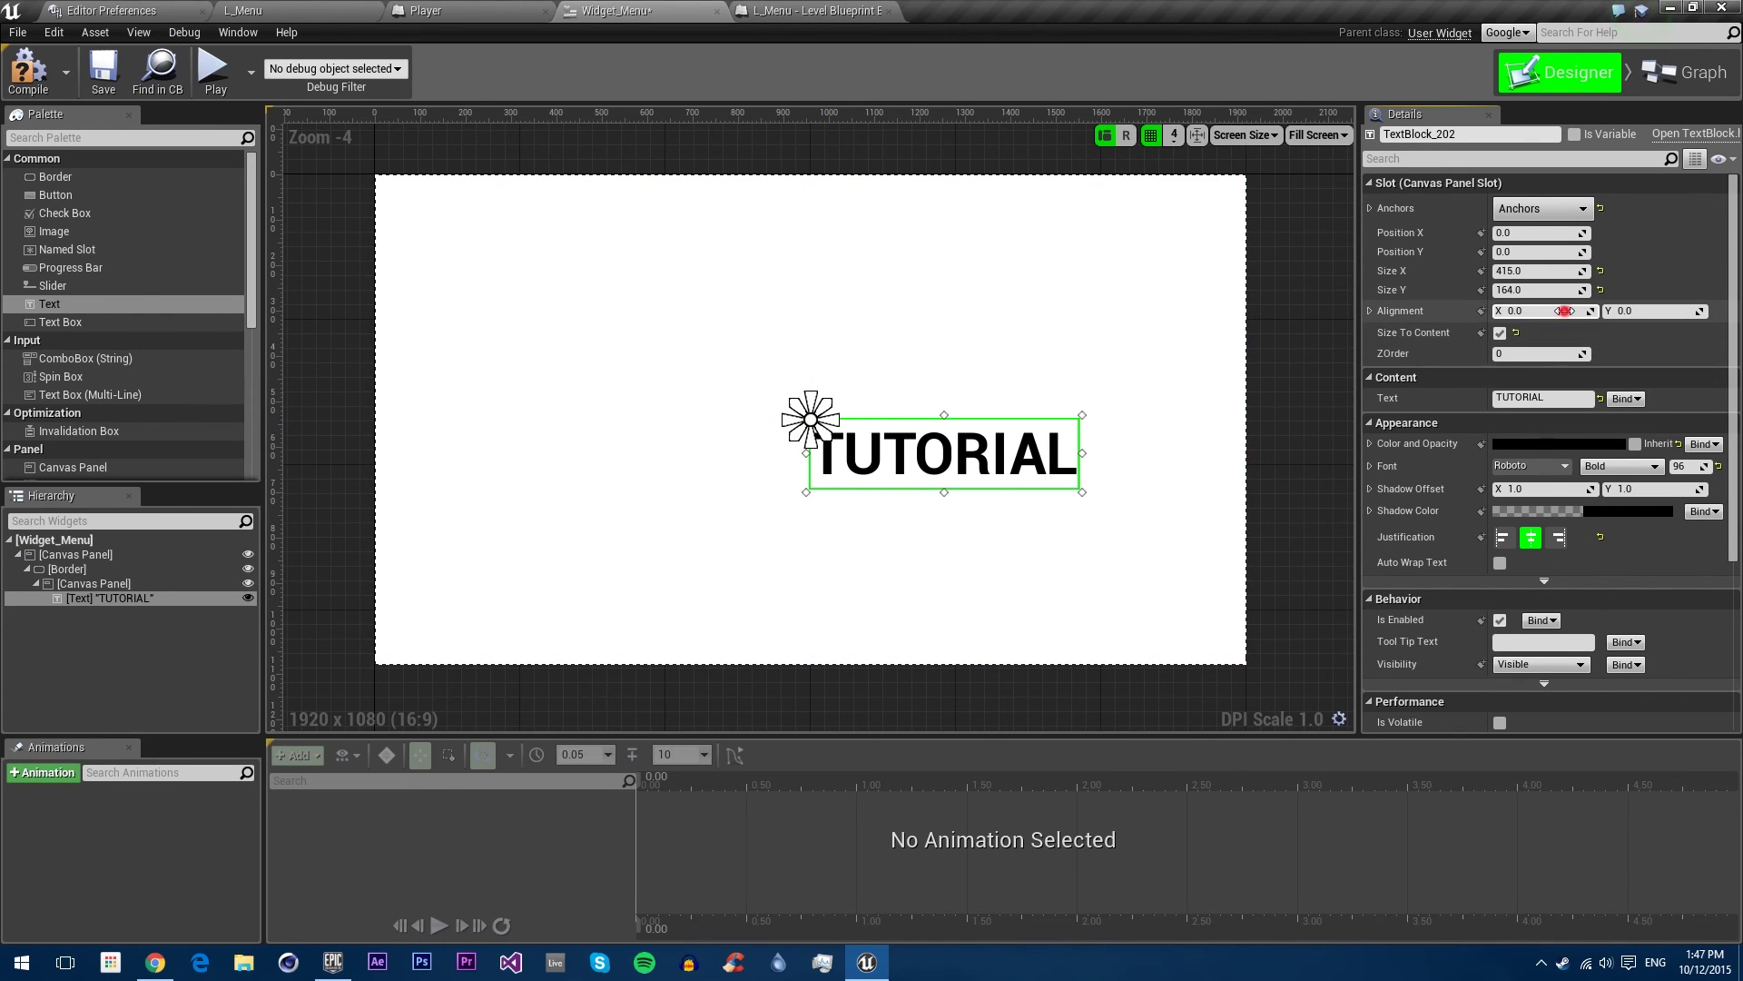
key("Tab")
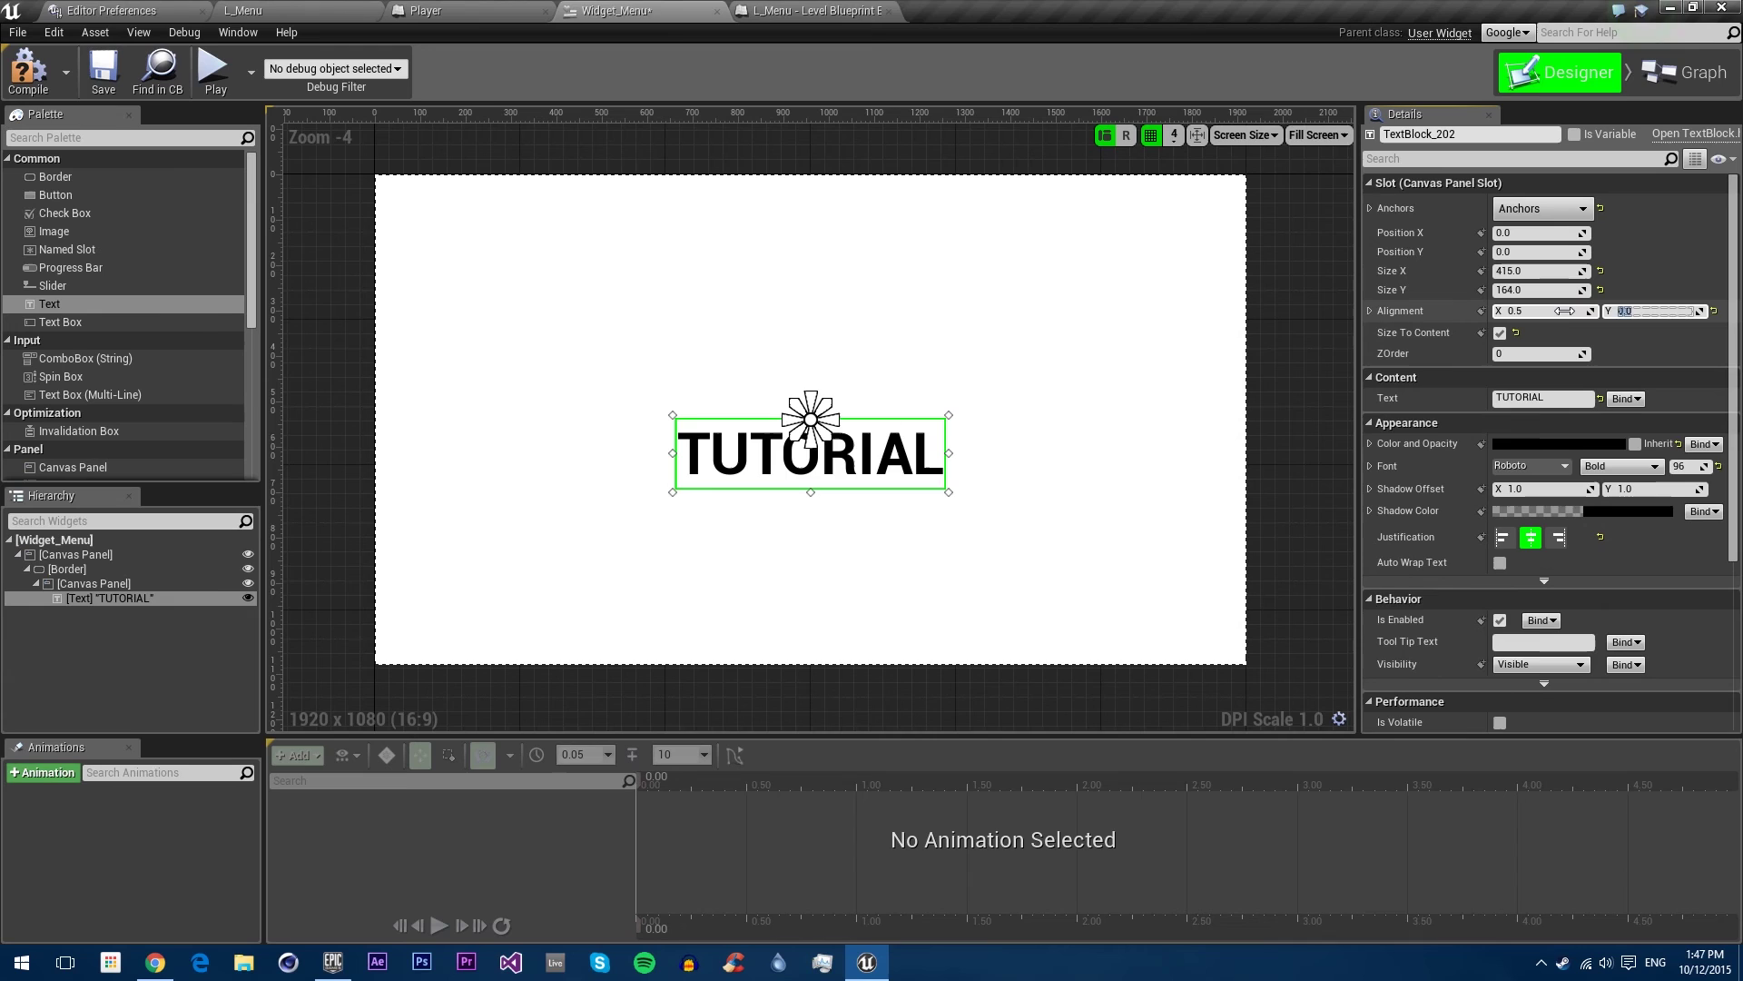
type("0.5")
key("Return")
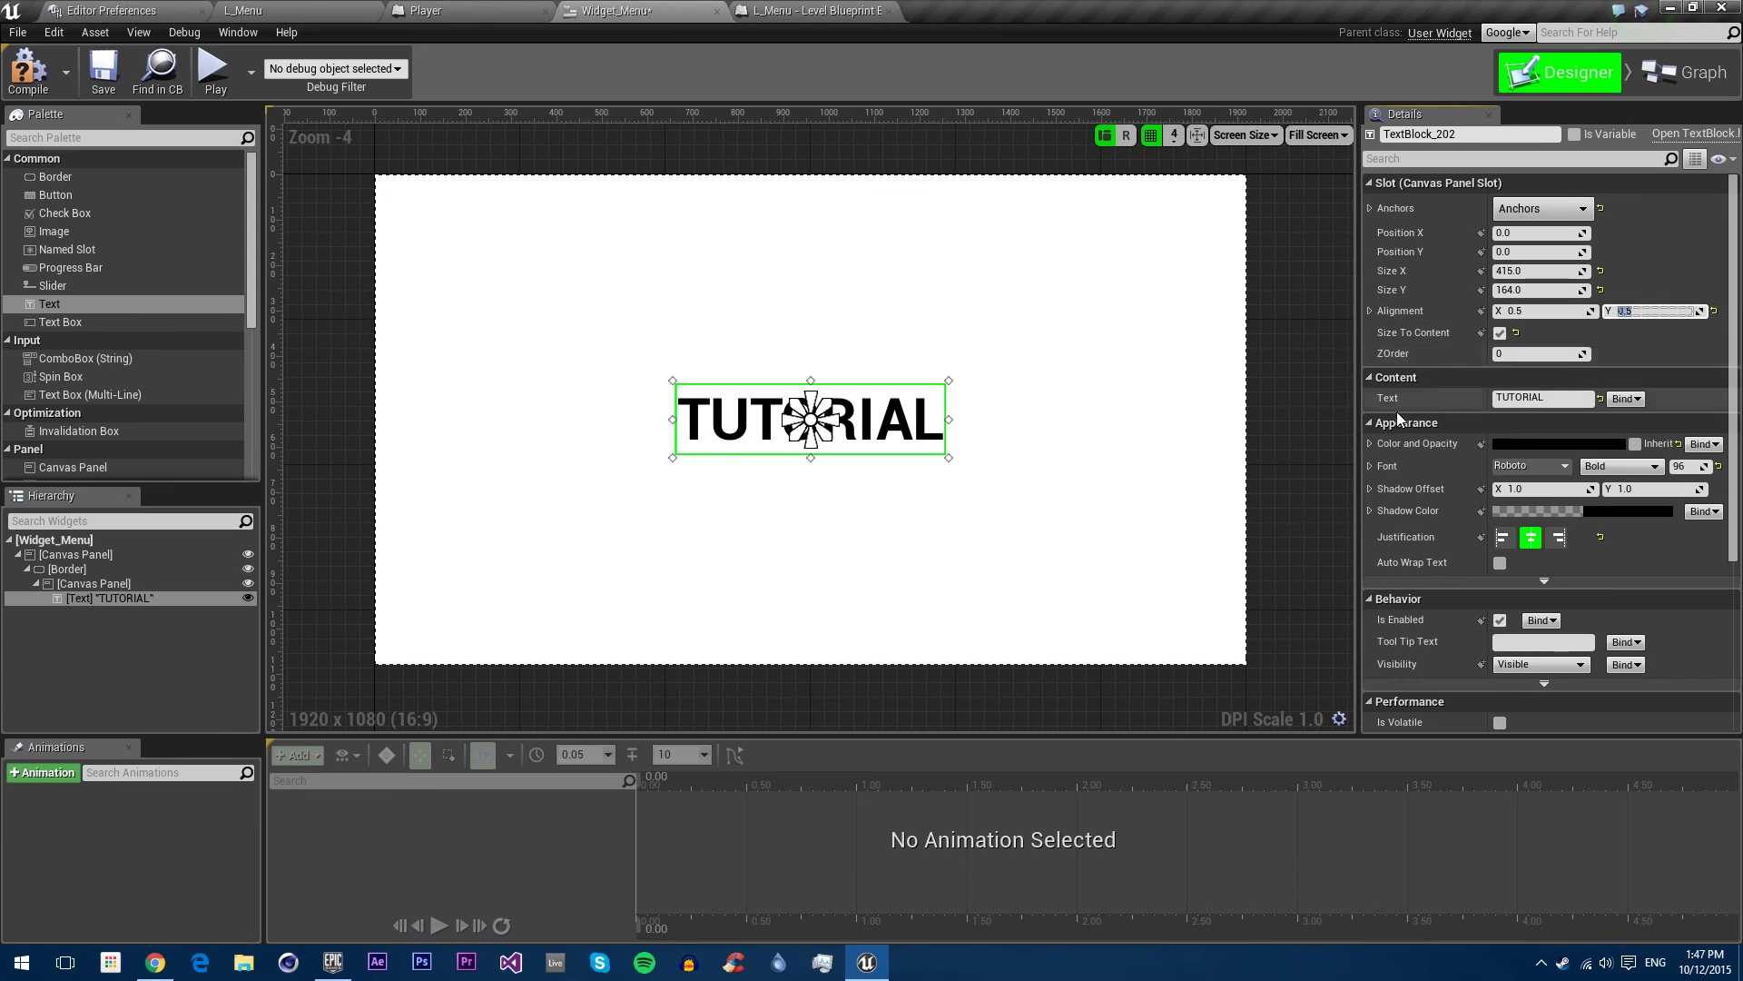
Step: Set TUTORIAL's Position Y to -250 to place it near the top
left_click_drag(1518, 253, 1433, 253)
left_click(1538, 252)
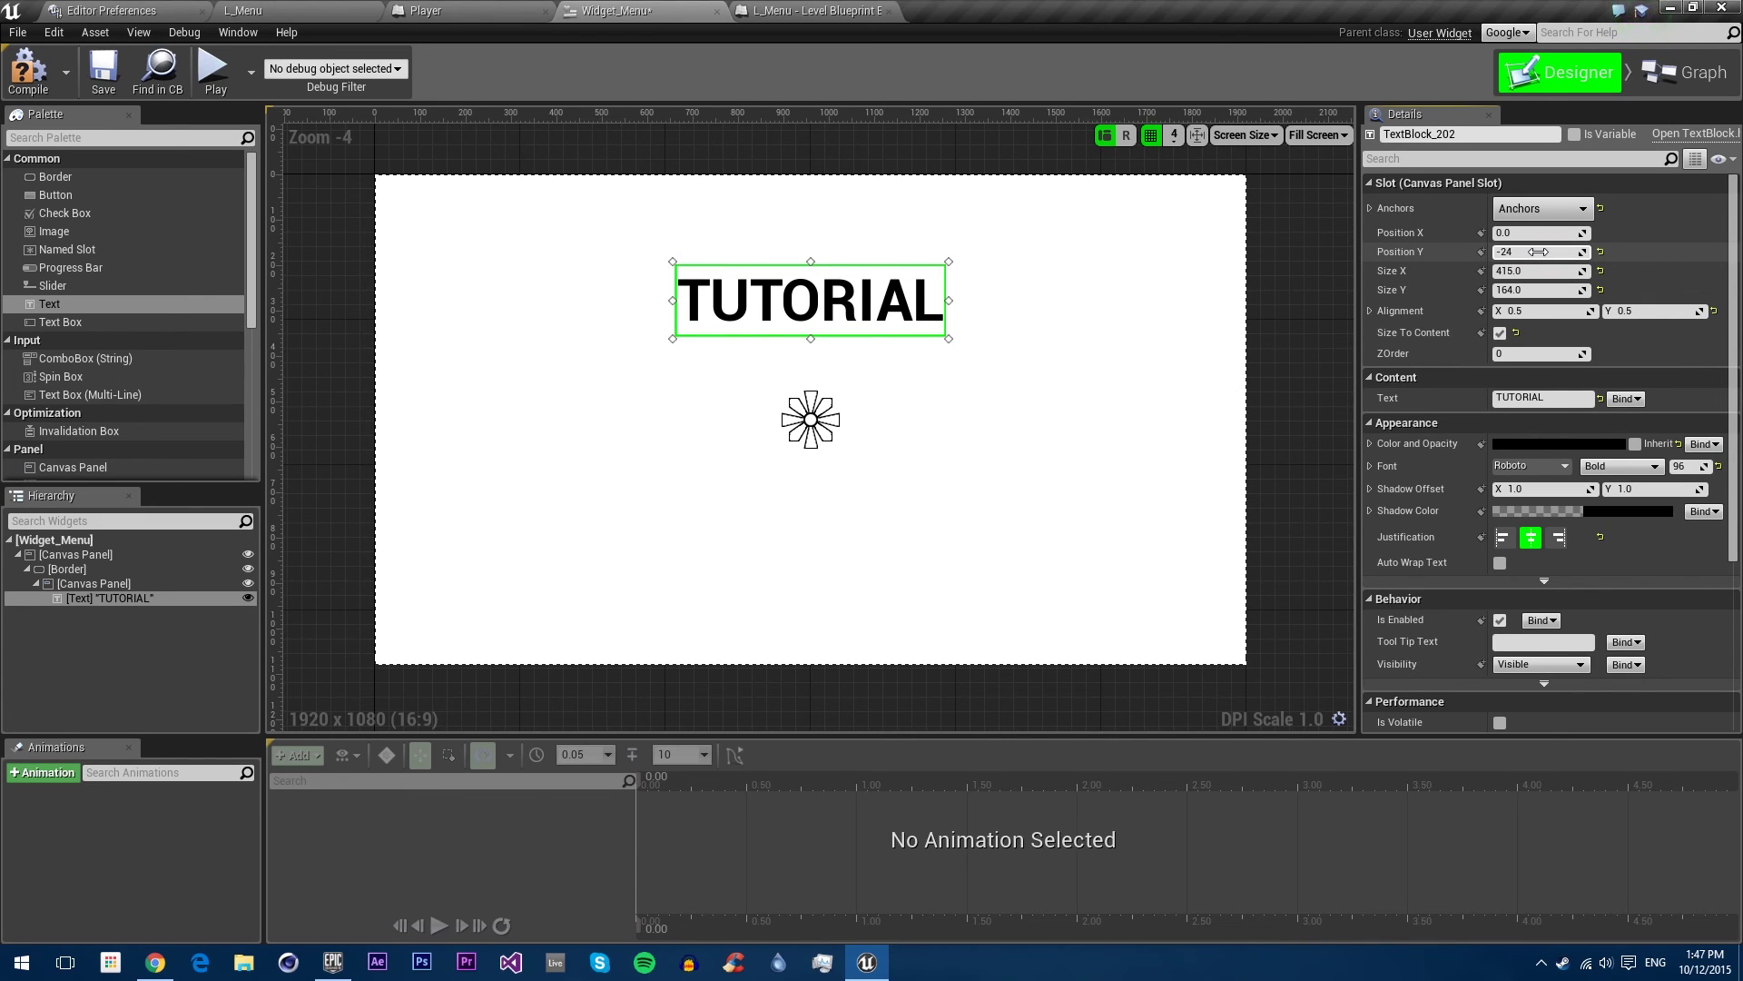
type("-250")
key("Return")
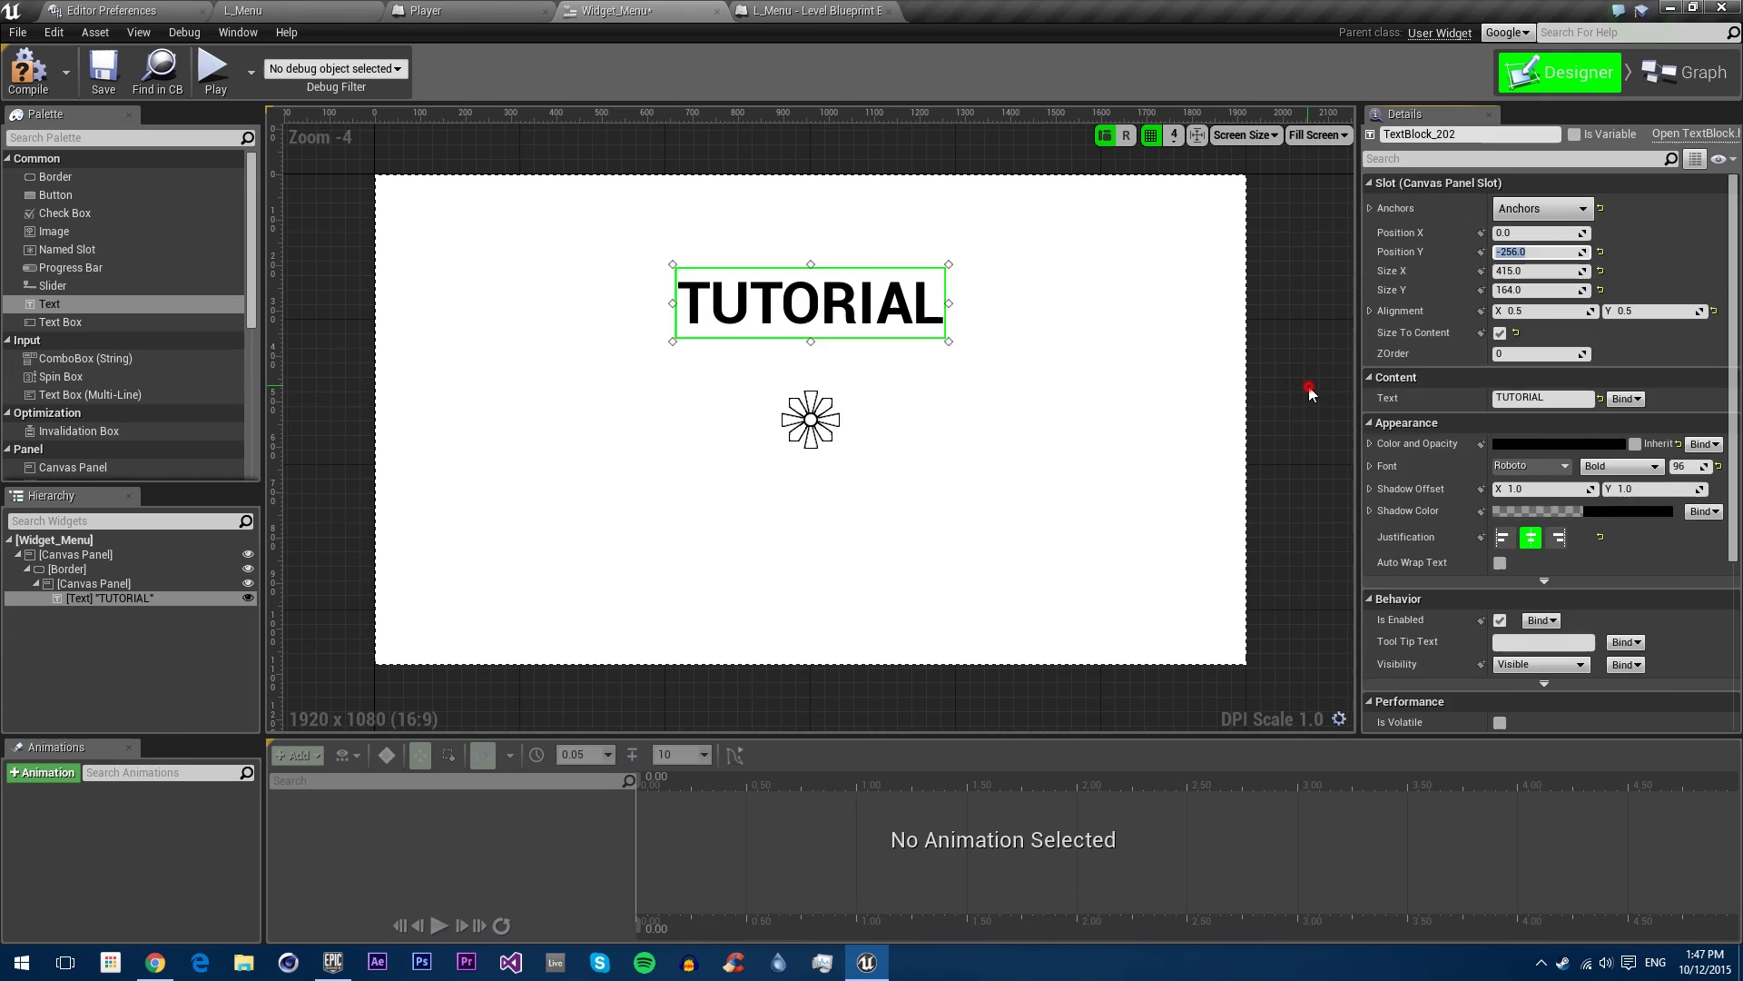
left_click(318, 395)
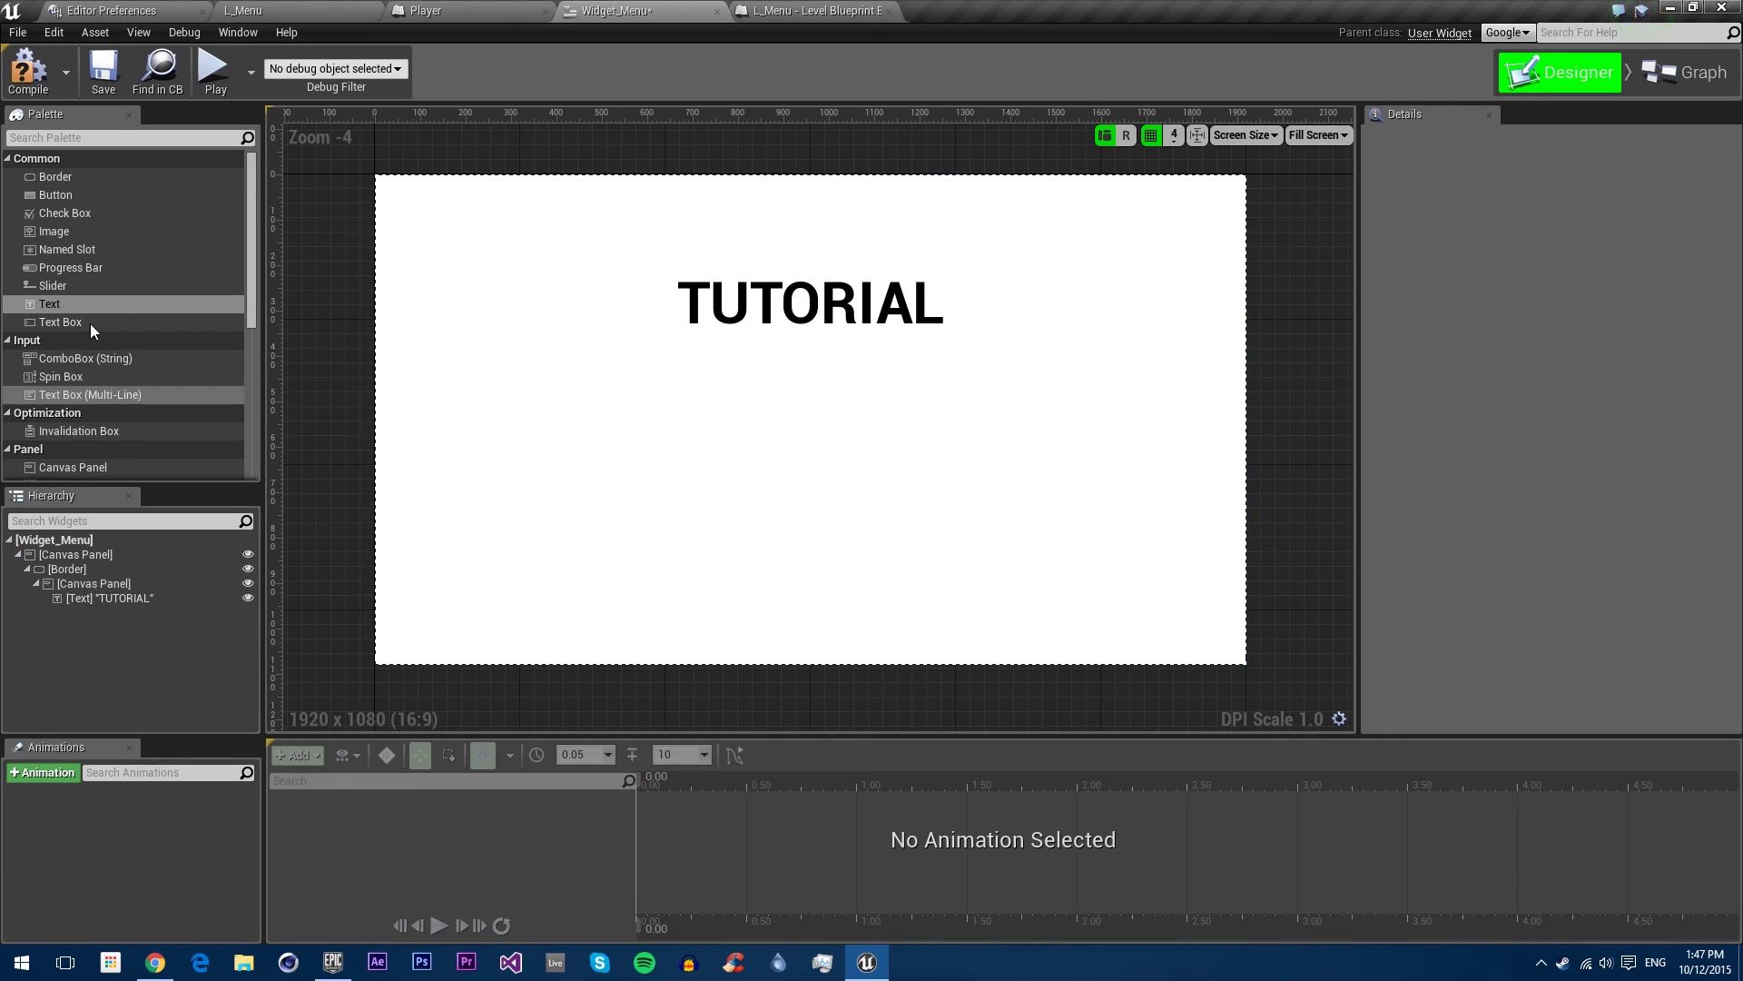
Step: Add a Button below TUTORIAL and give its normal state the white image
left_click_drag(45, 195, 848, 405)
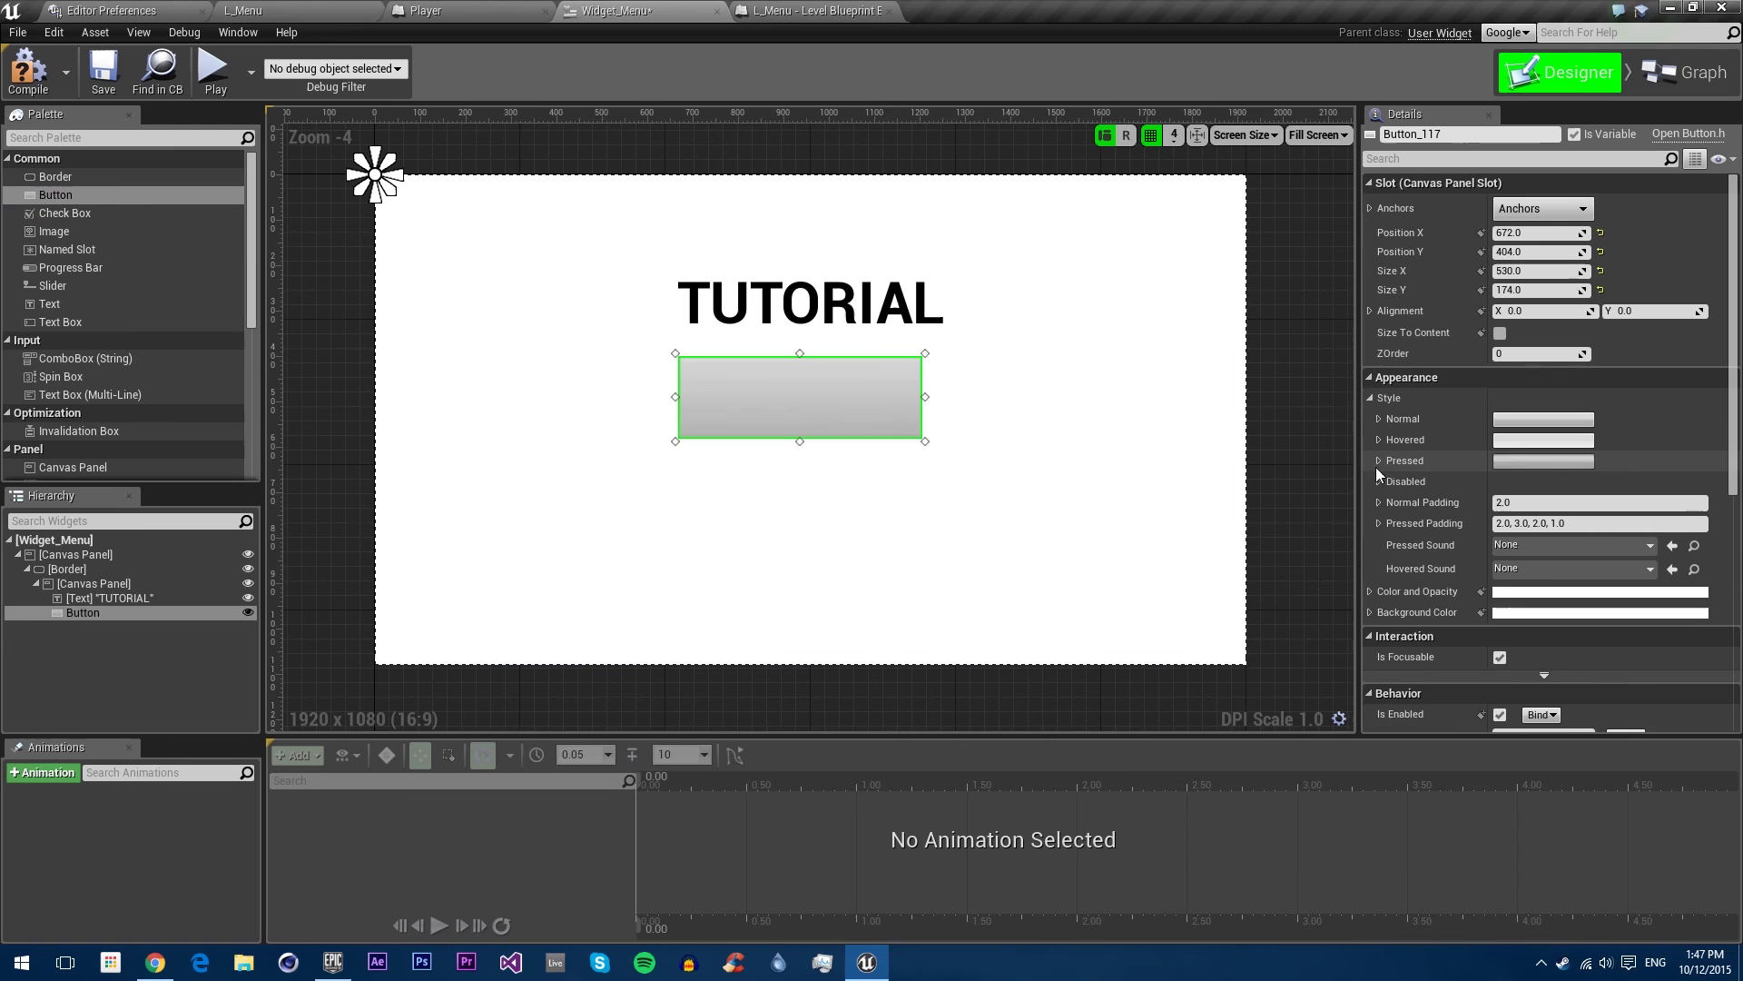
left_click(1378, 418)
left_click(1602, 454)
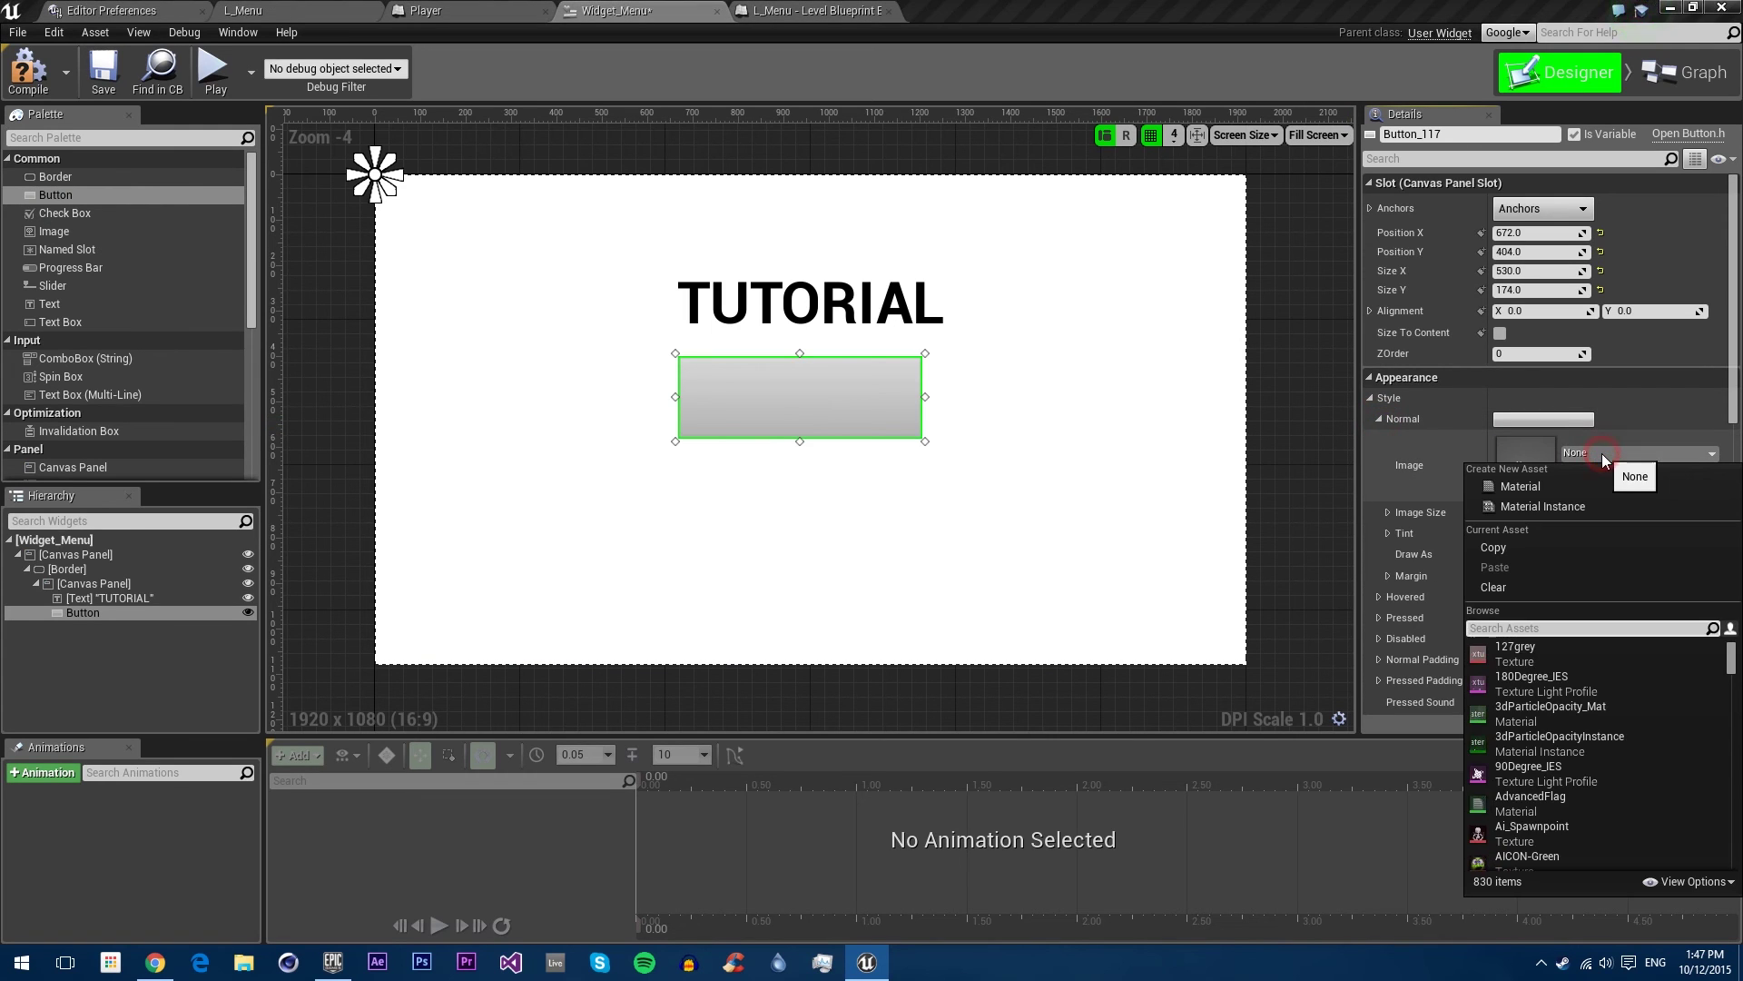
type("white")
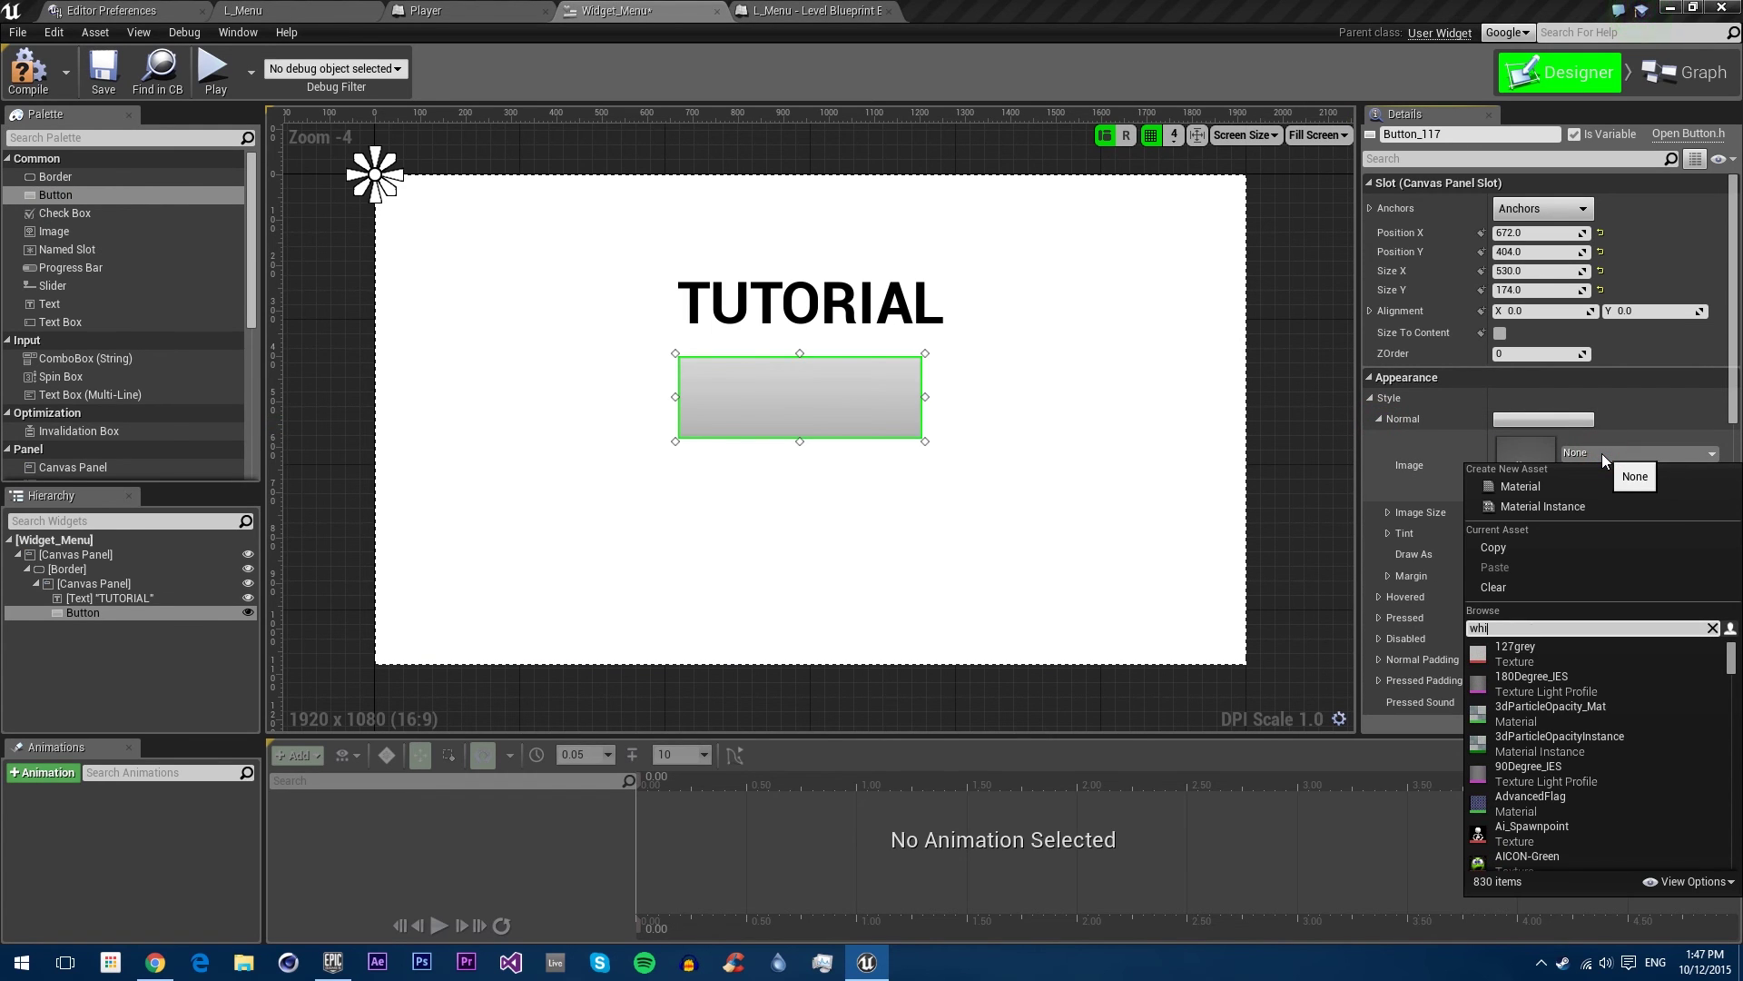
left_click(1531, 706)
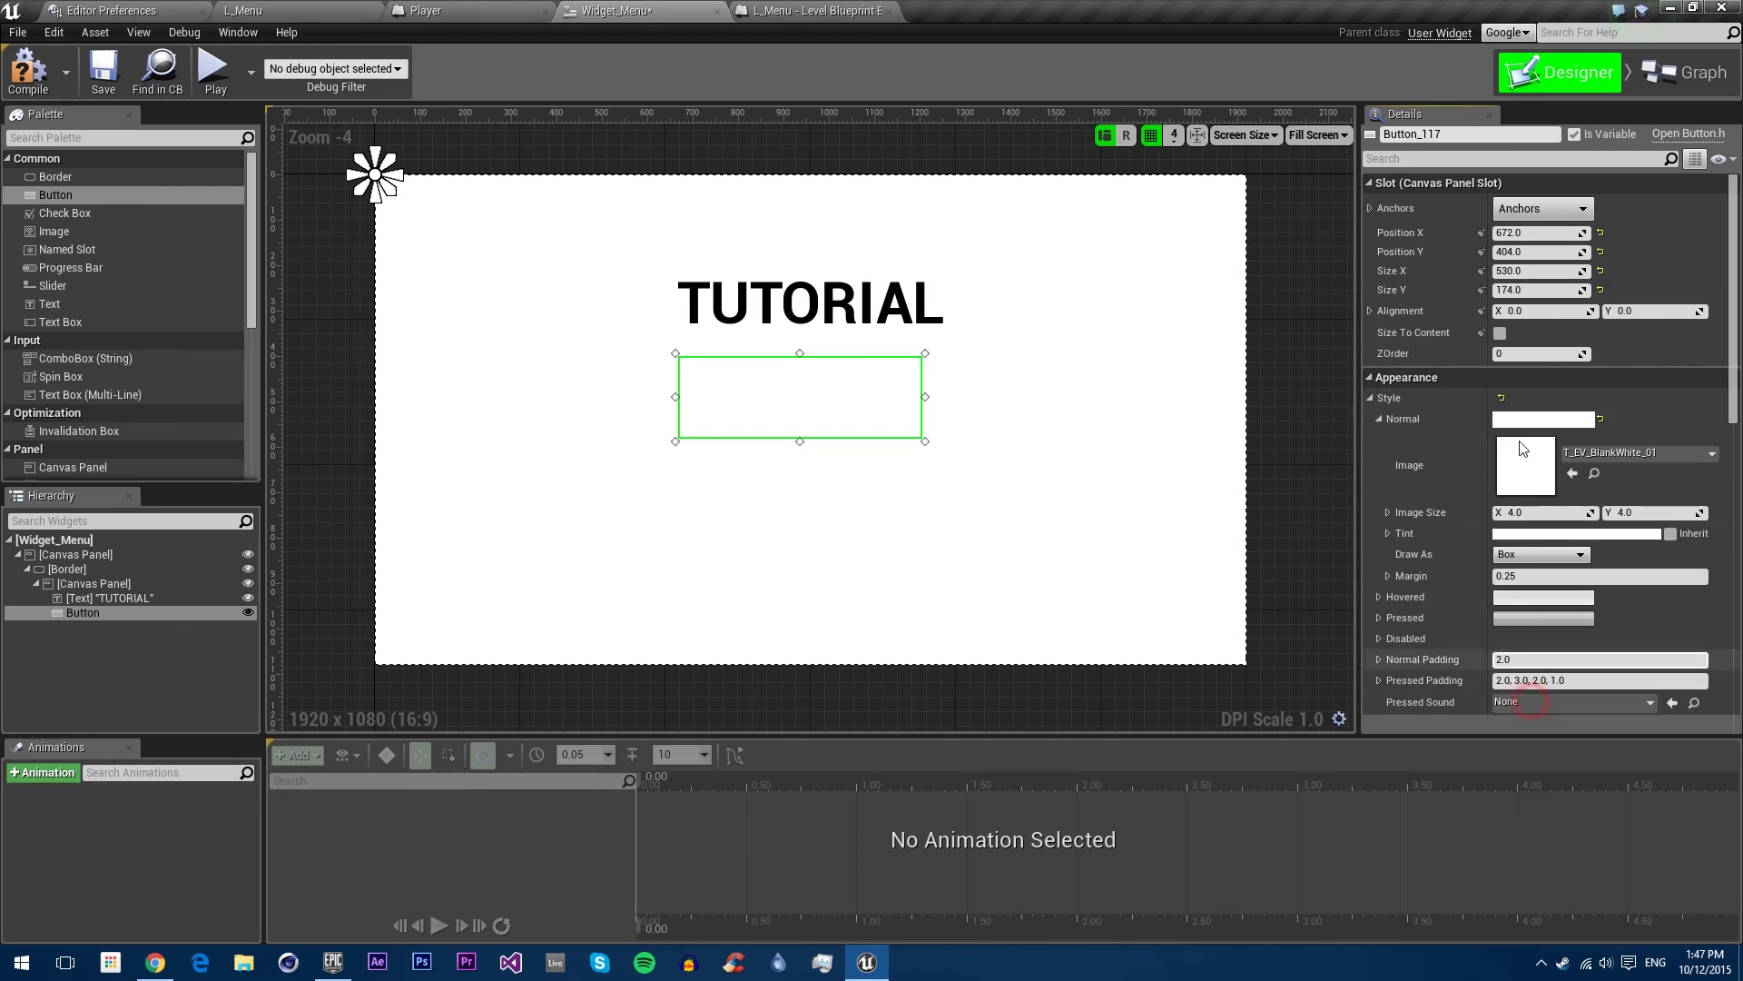
left_click(1378, 419)
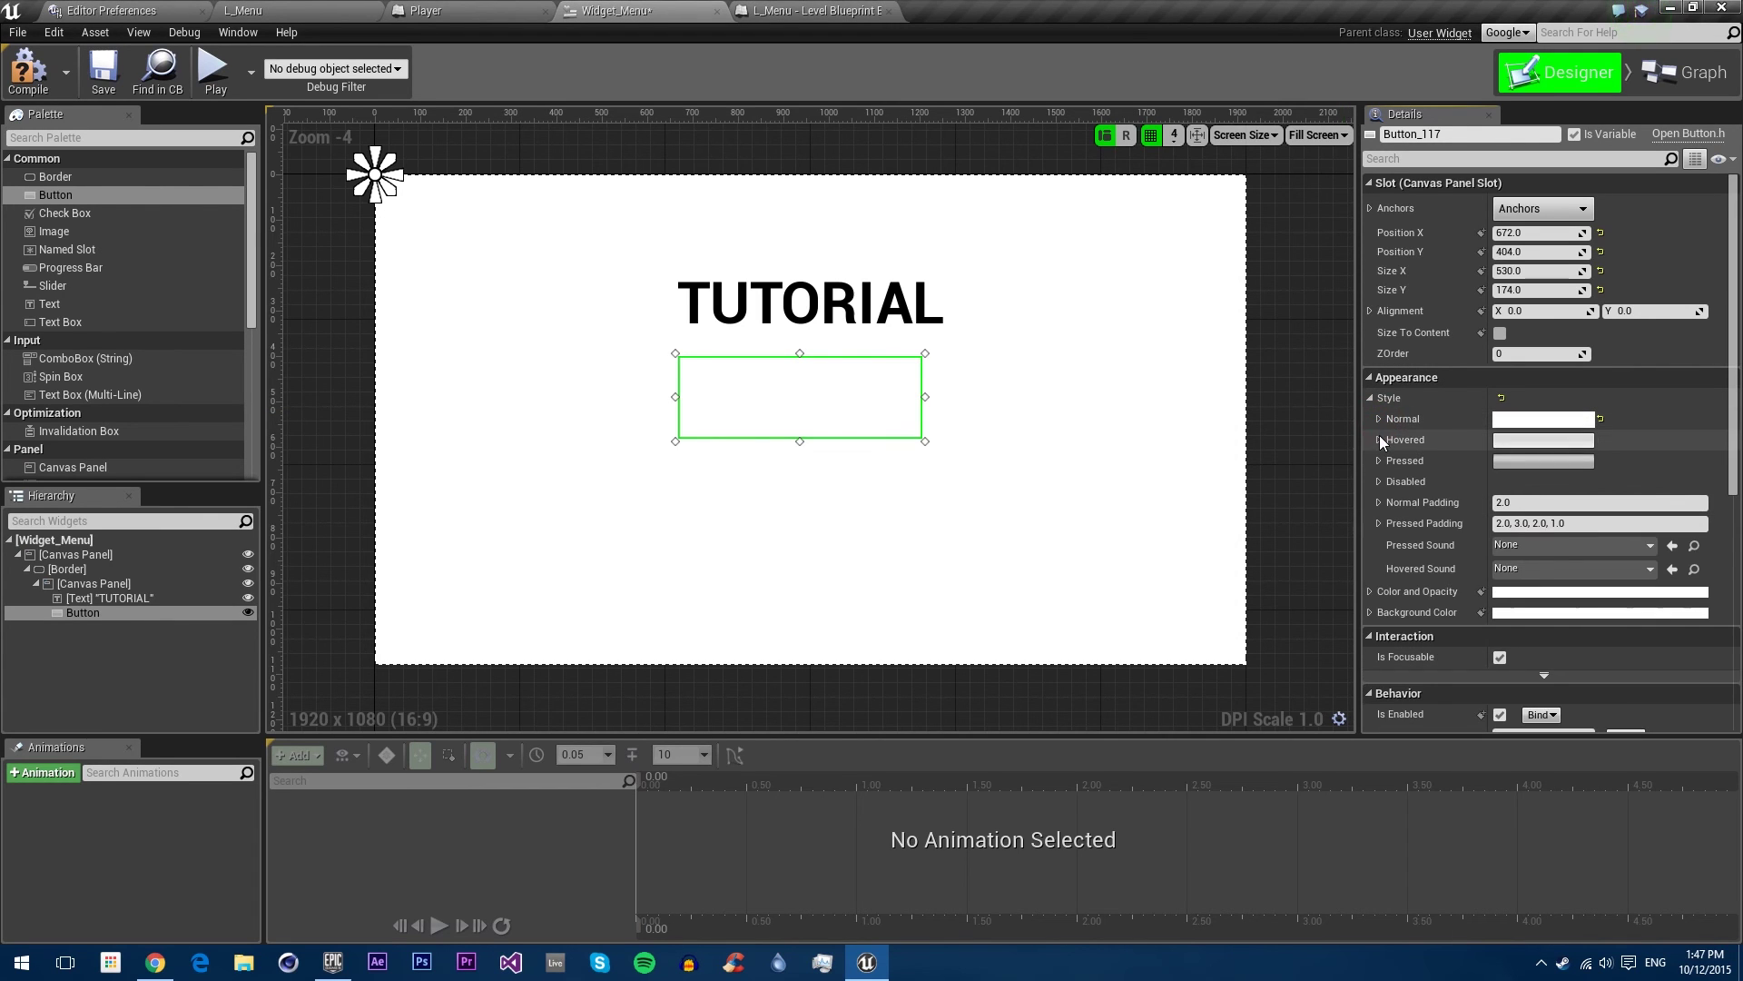
Step: Set the hovered and pressed state images to T_EV_BlankWhite_01
left_click(1379, 440)
left_click(1591, 470)
type("white")
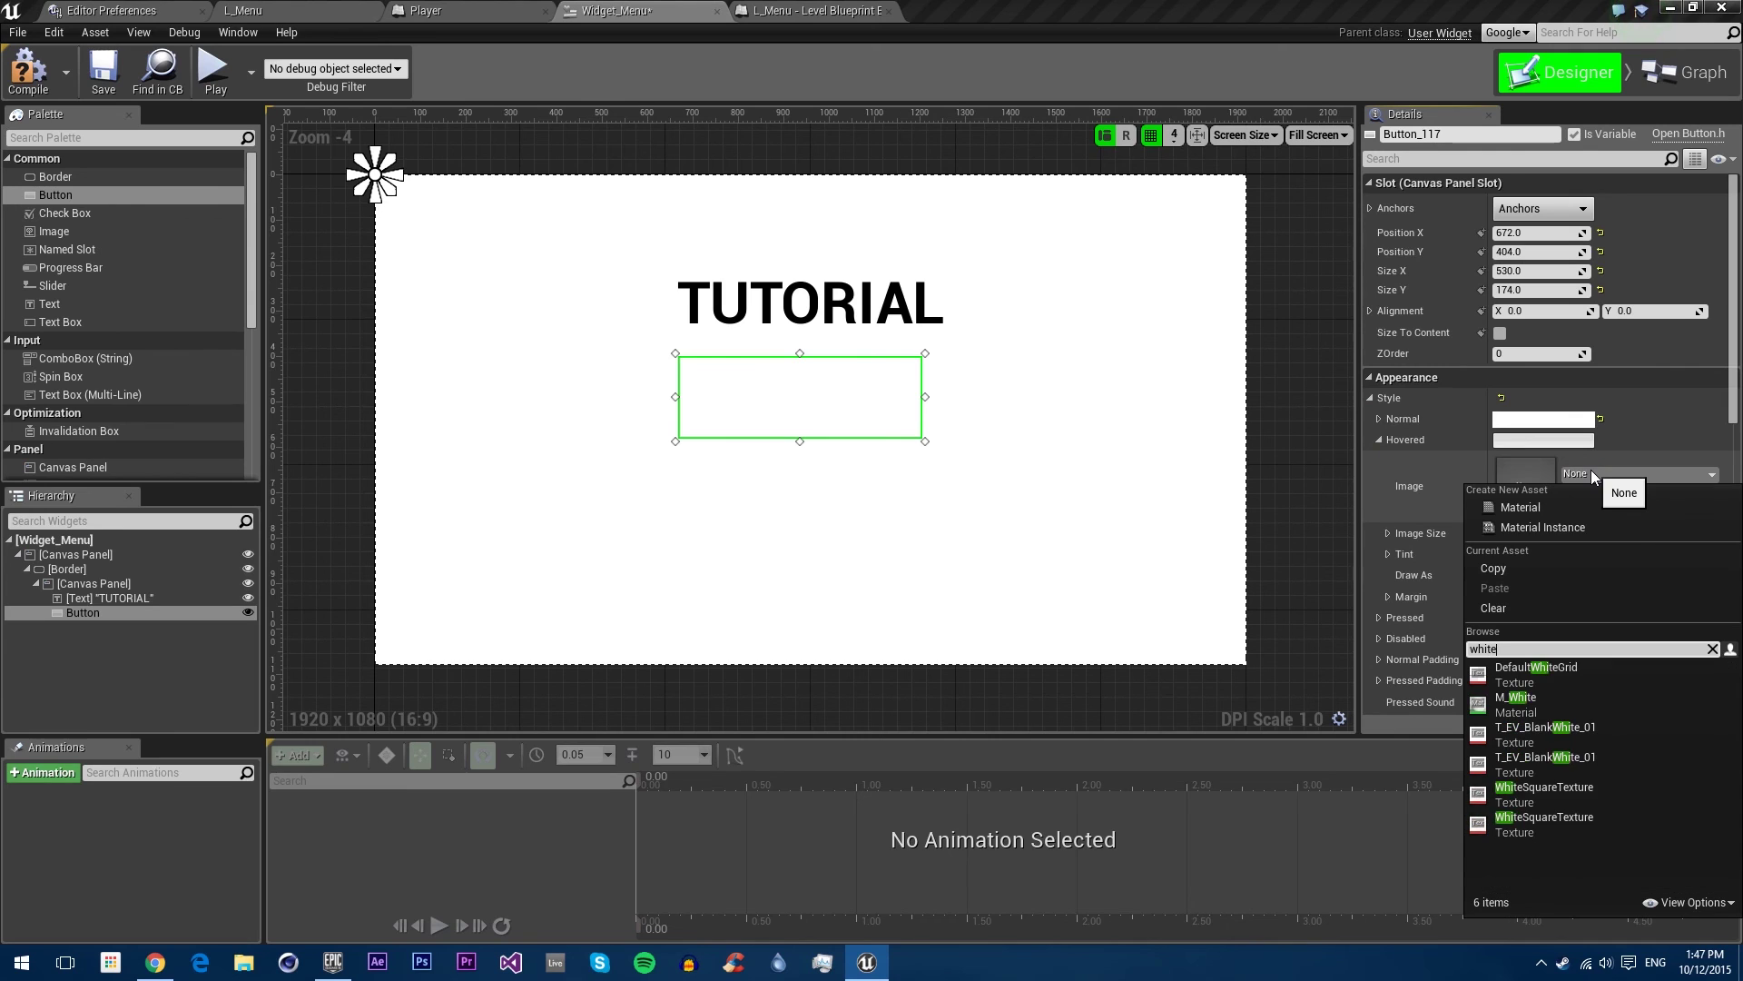
left_click(1564, 727)
left_click(1377, 439)
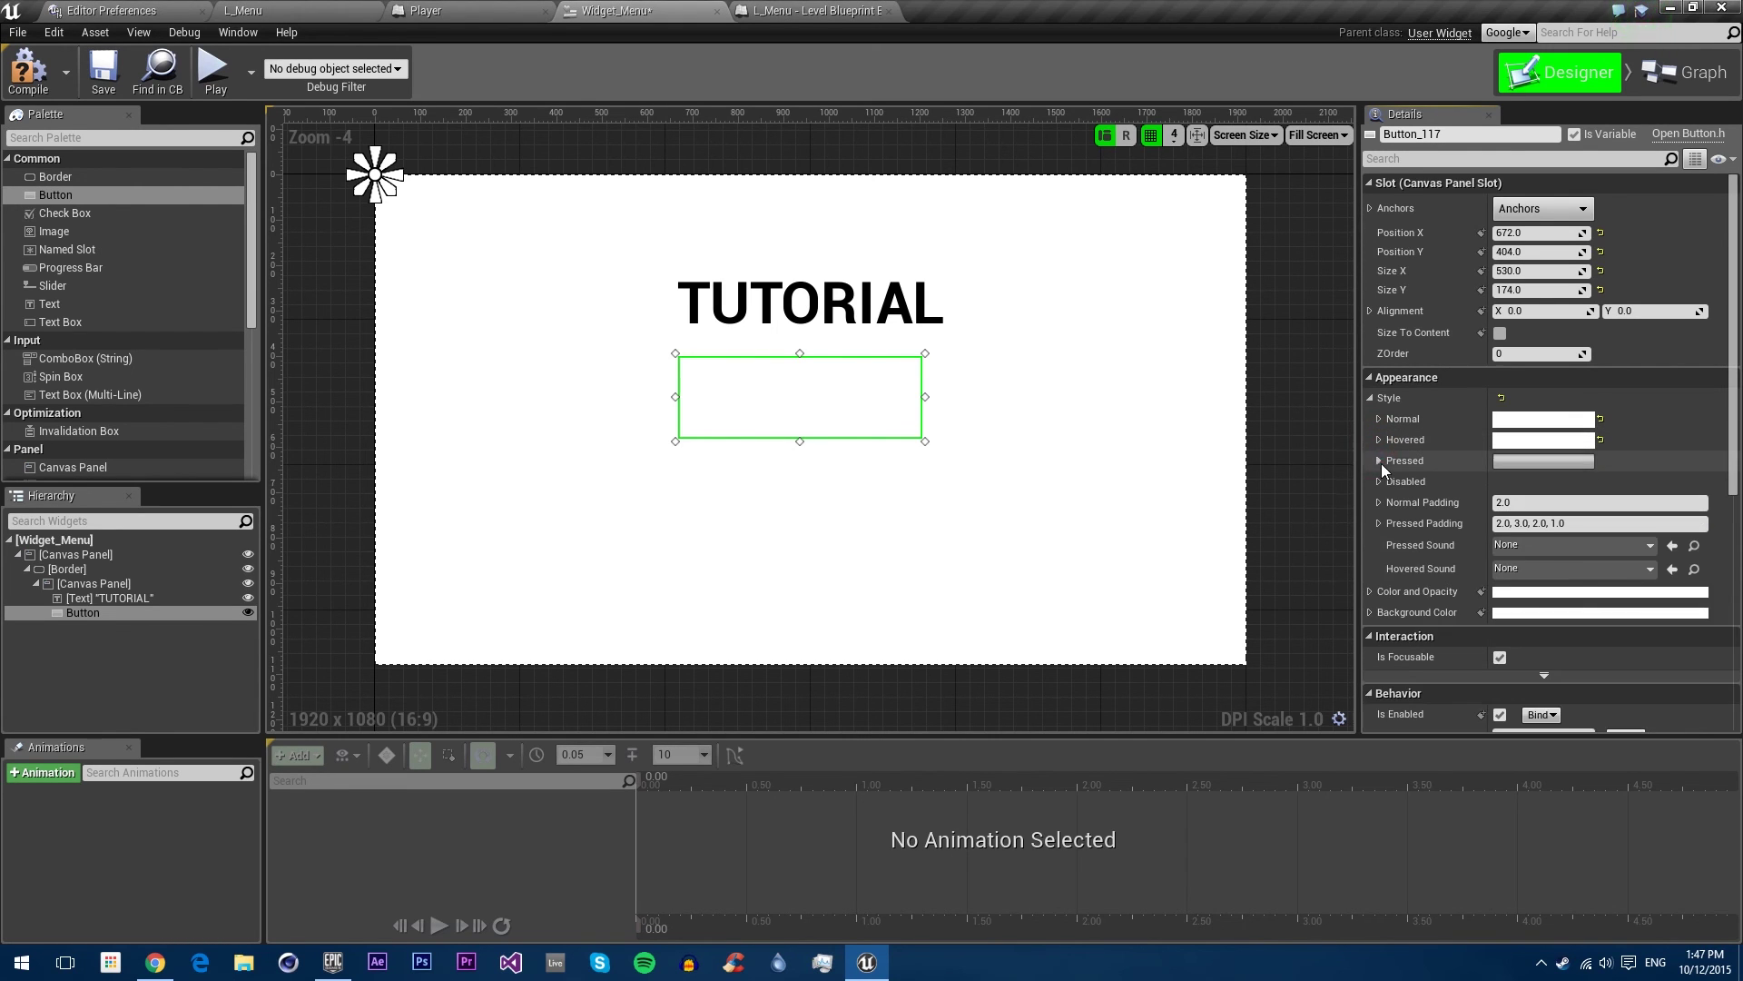
left_click(1380, 460)
left_click(1596, 498)
type("white")
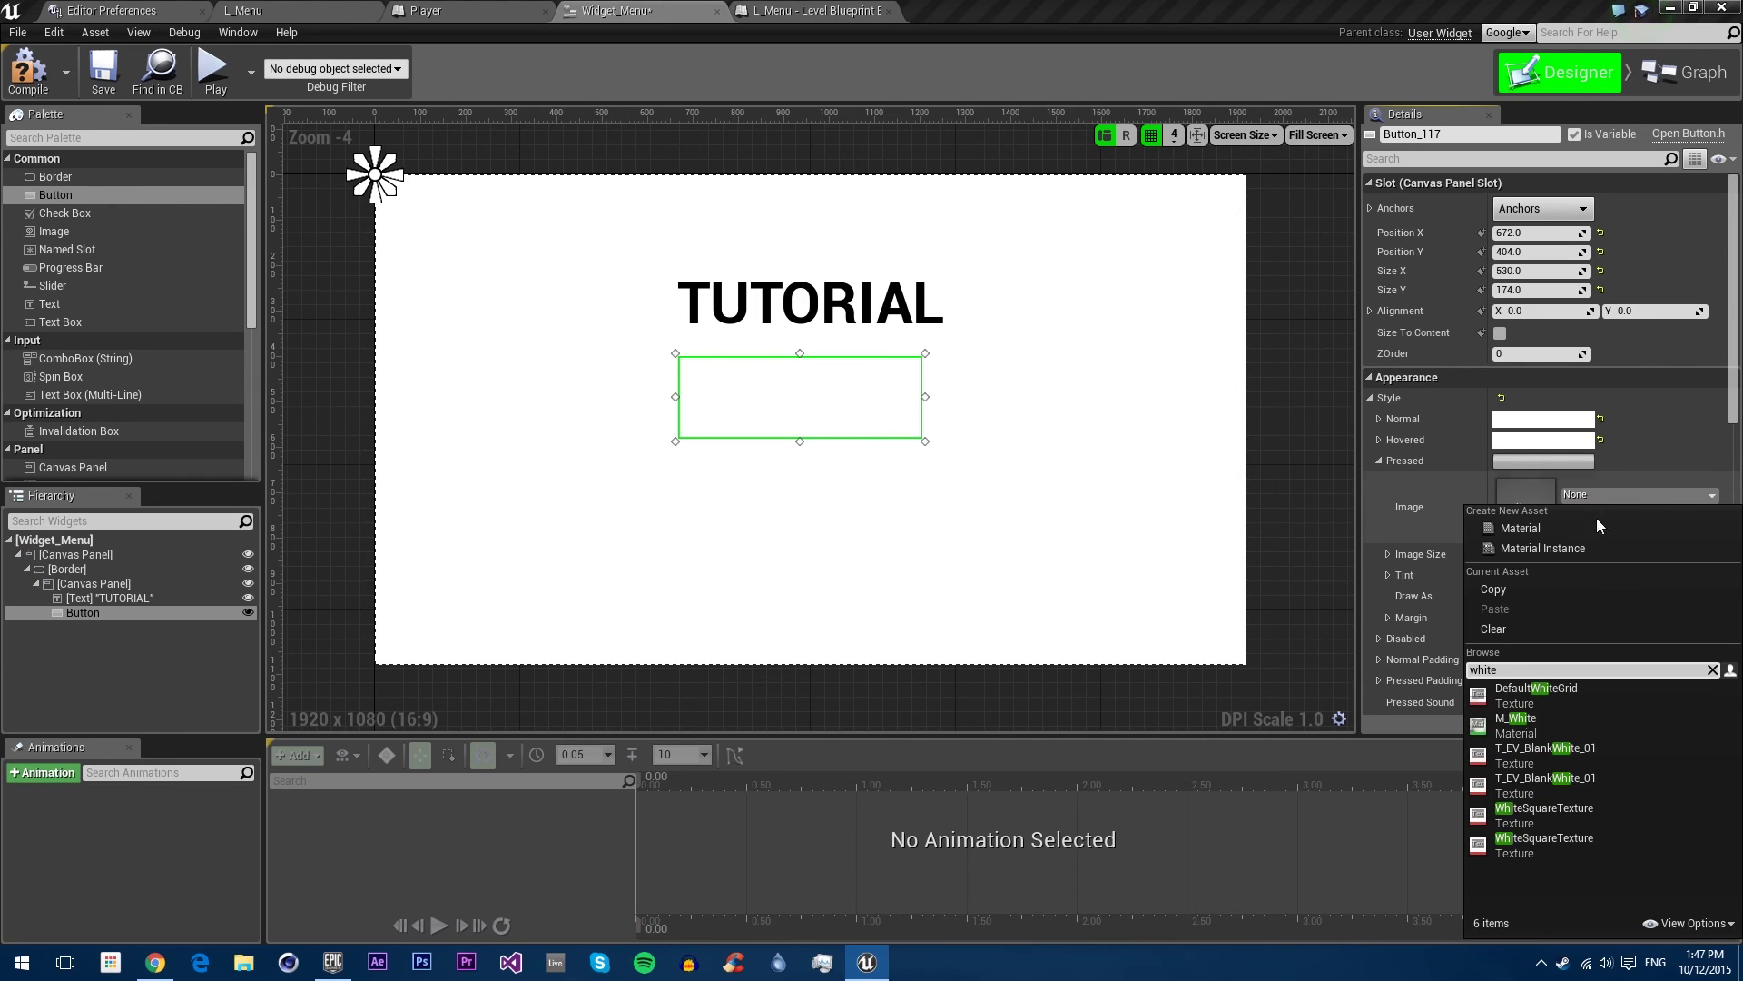
left_click(1565, 752)
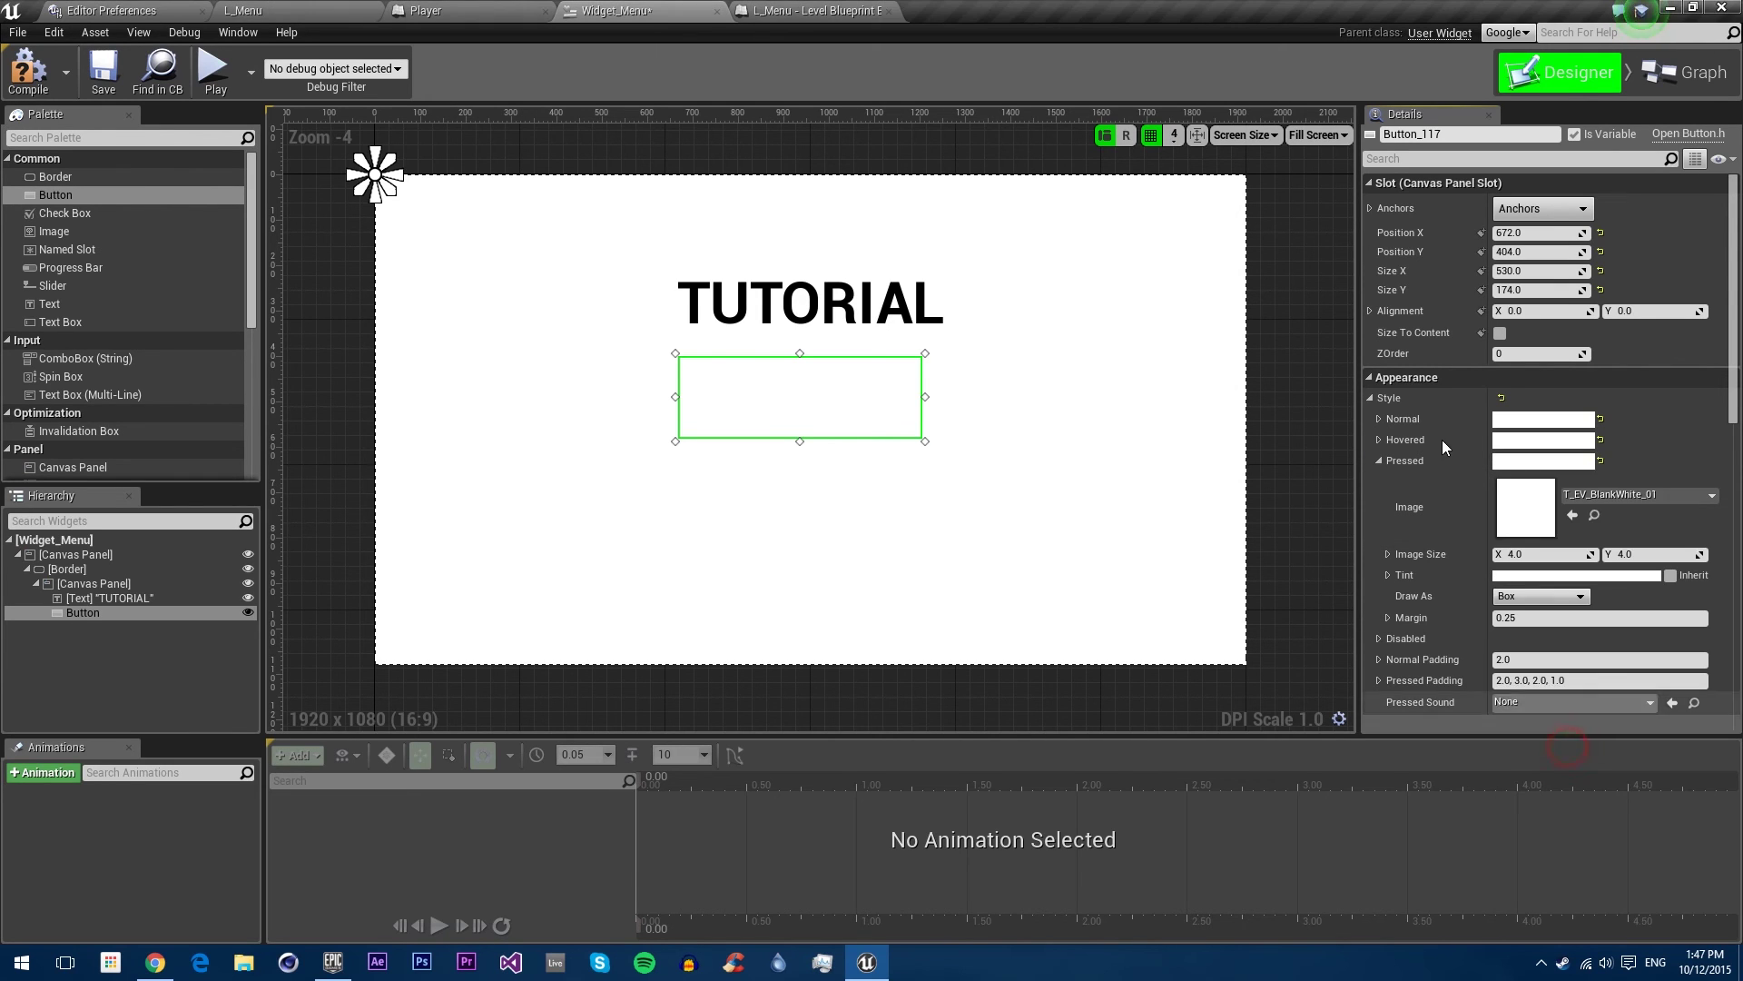
left_click(1380, 461)
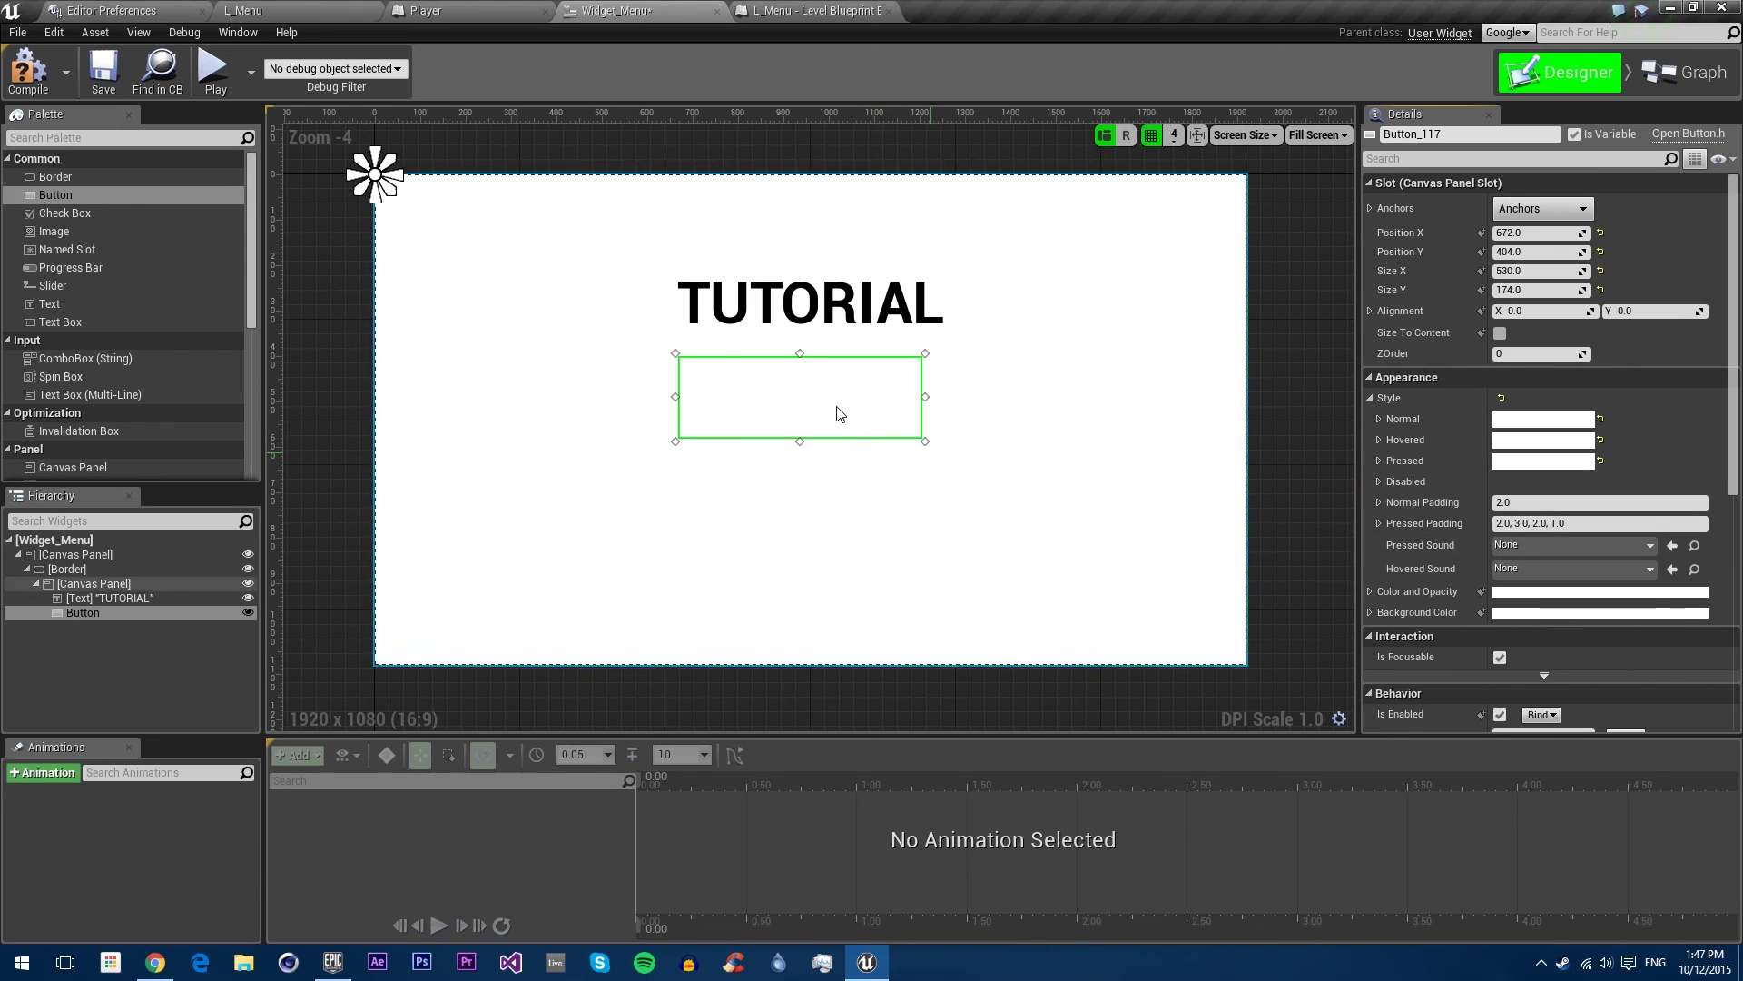
Step: Set the button's normal and pressed padding to 0
left_click(1544, 505)
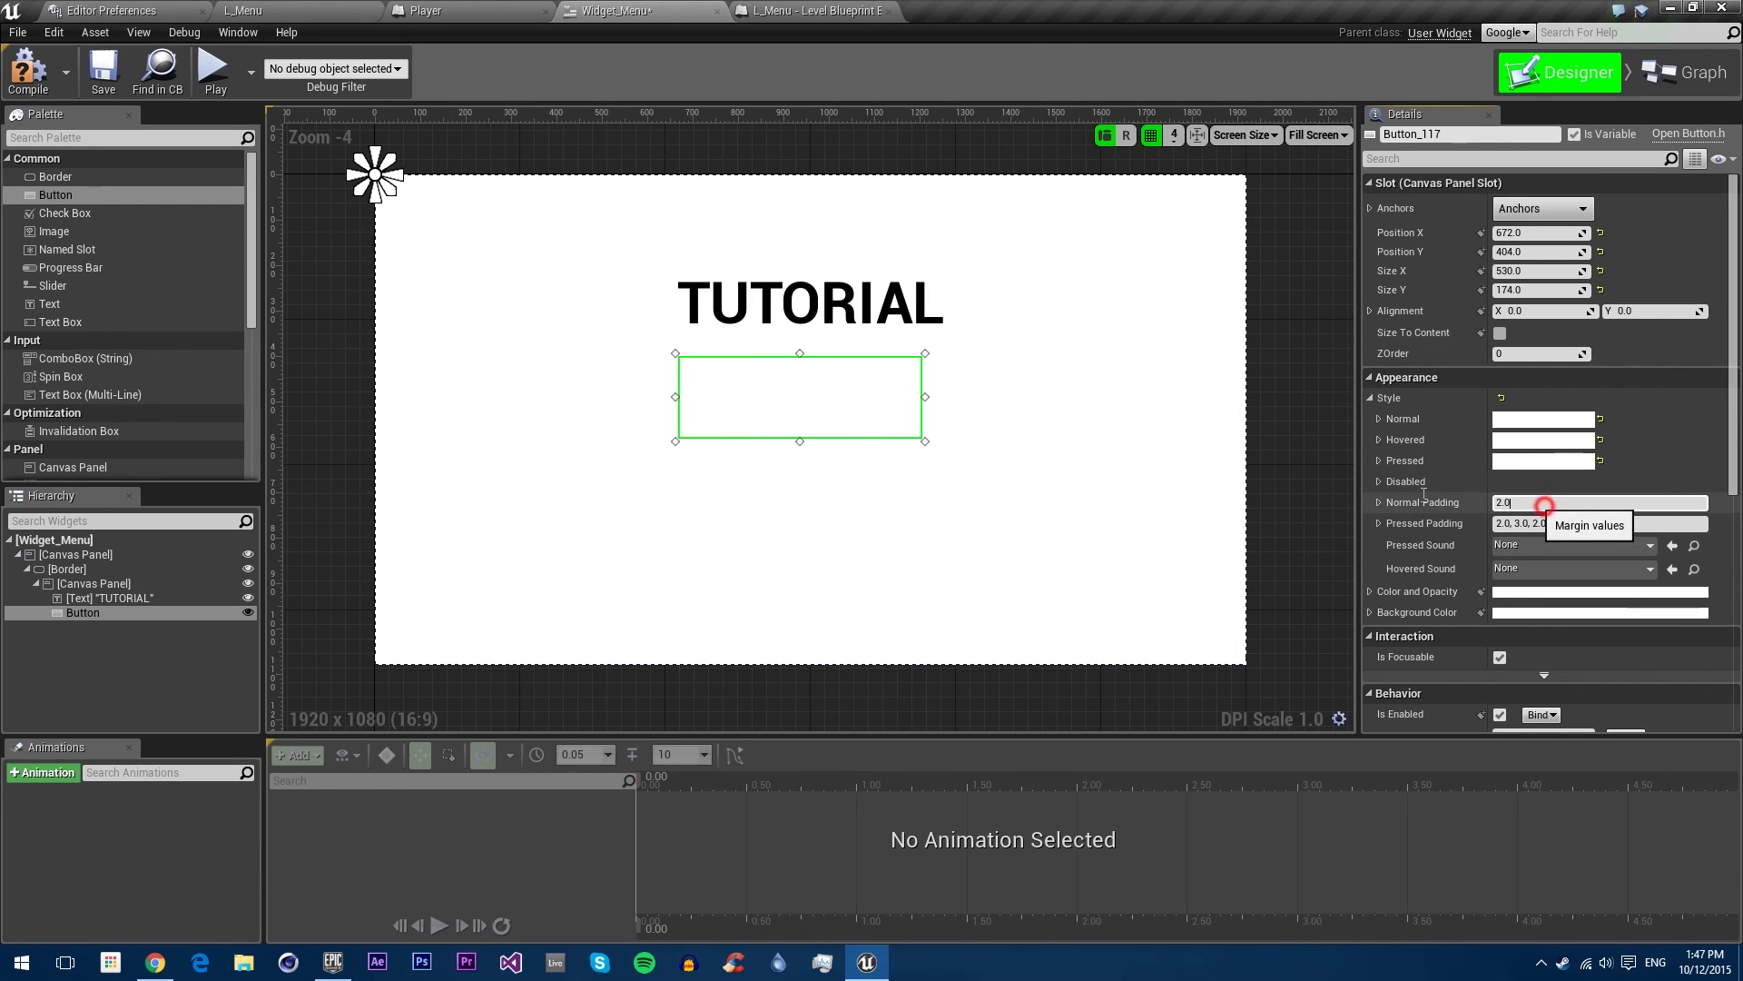
key("BackSpace")
key("BackSpace")
key("BackSpace")
type("0")
key("Return")
left_click(1560, 523)
type("0")
key("Return")
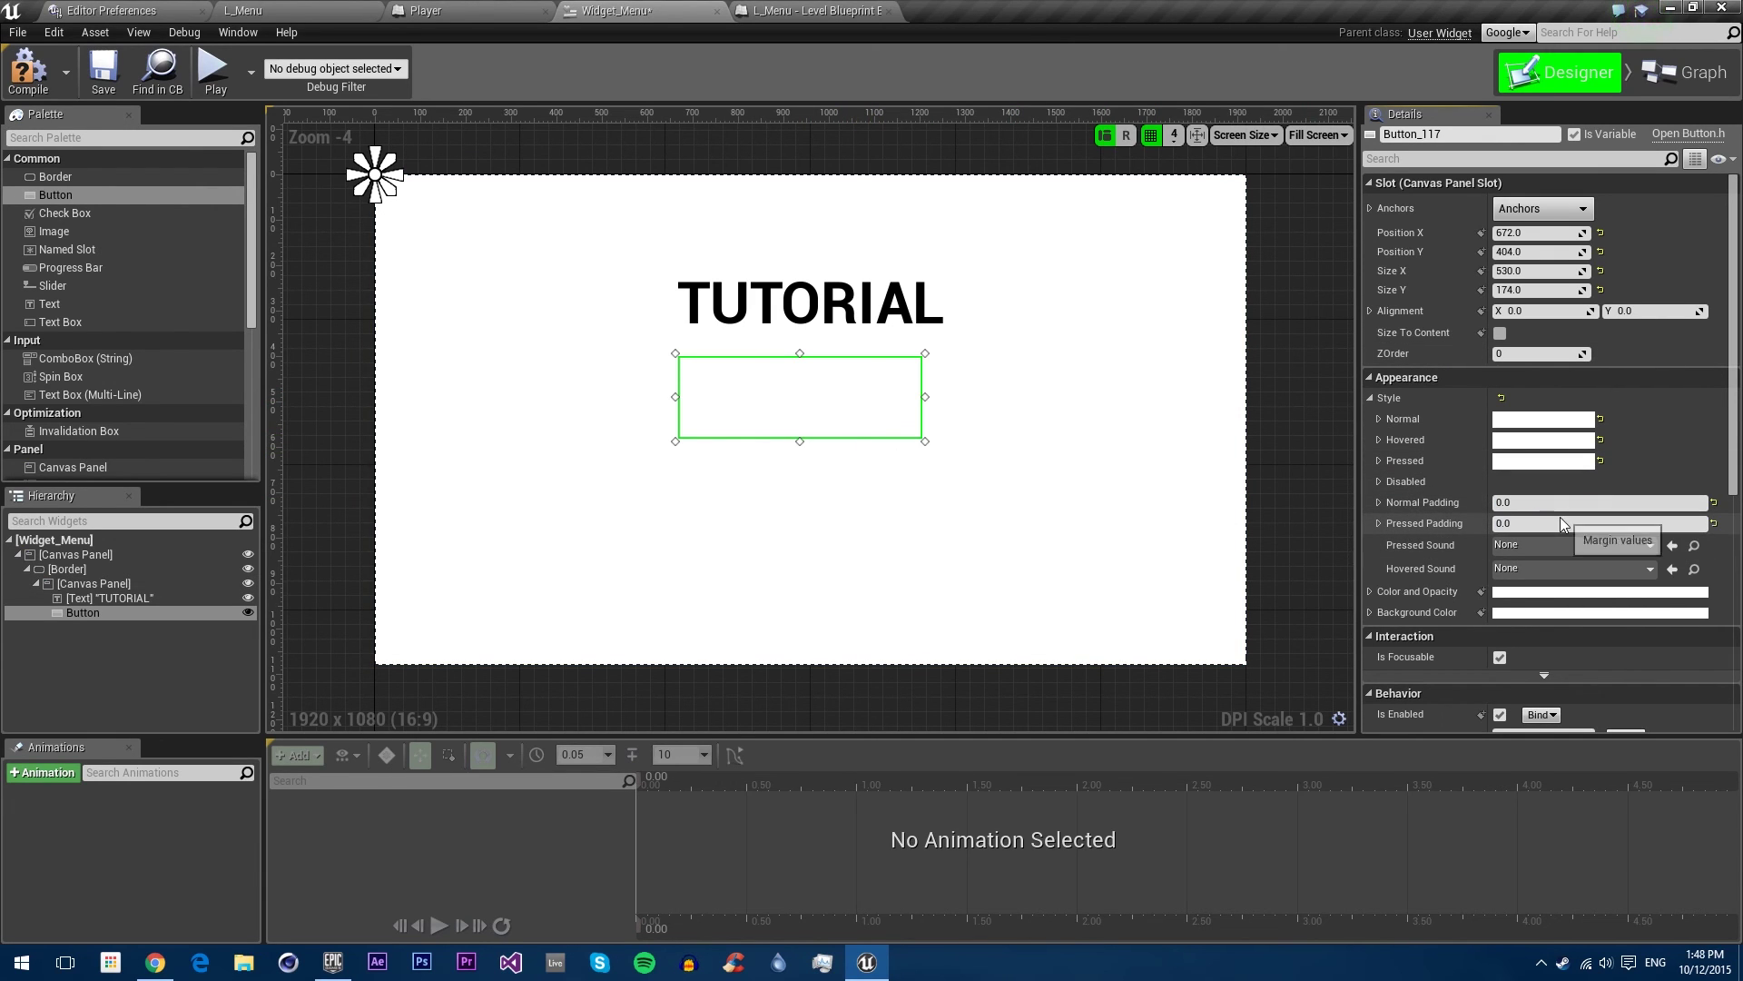
Step: Give the button a mid-grey background colour while keeping its tint white
left_click(1512, 593)
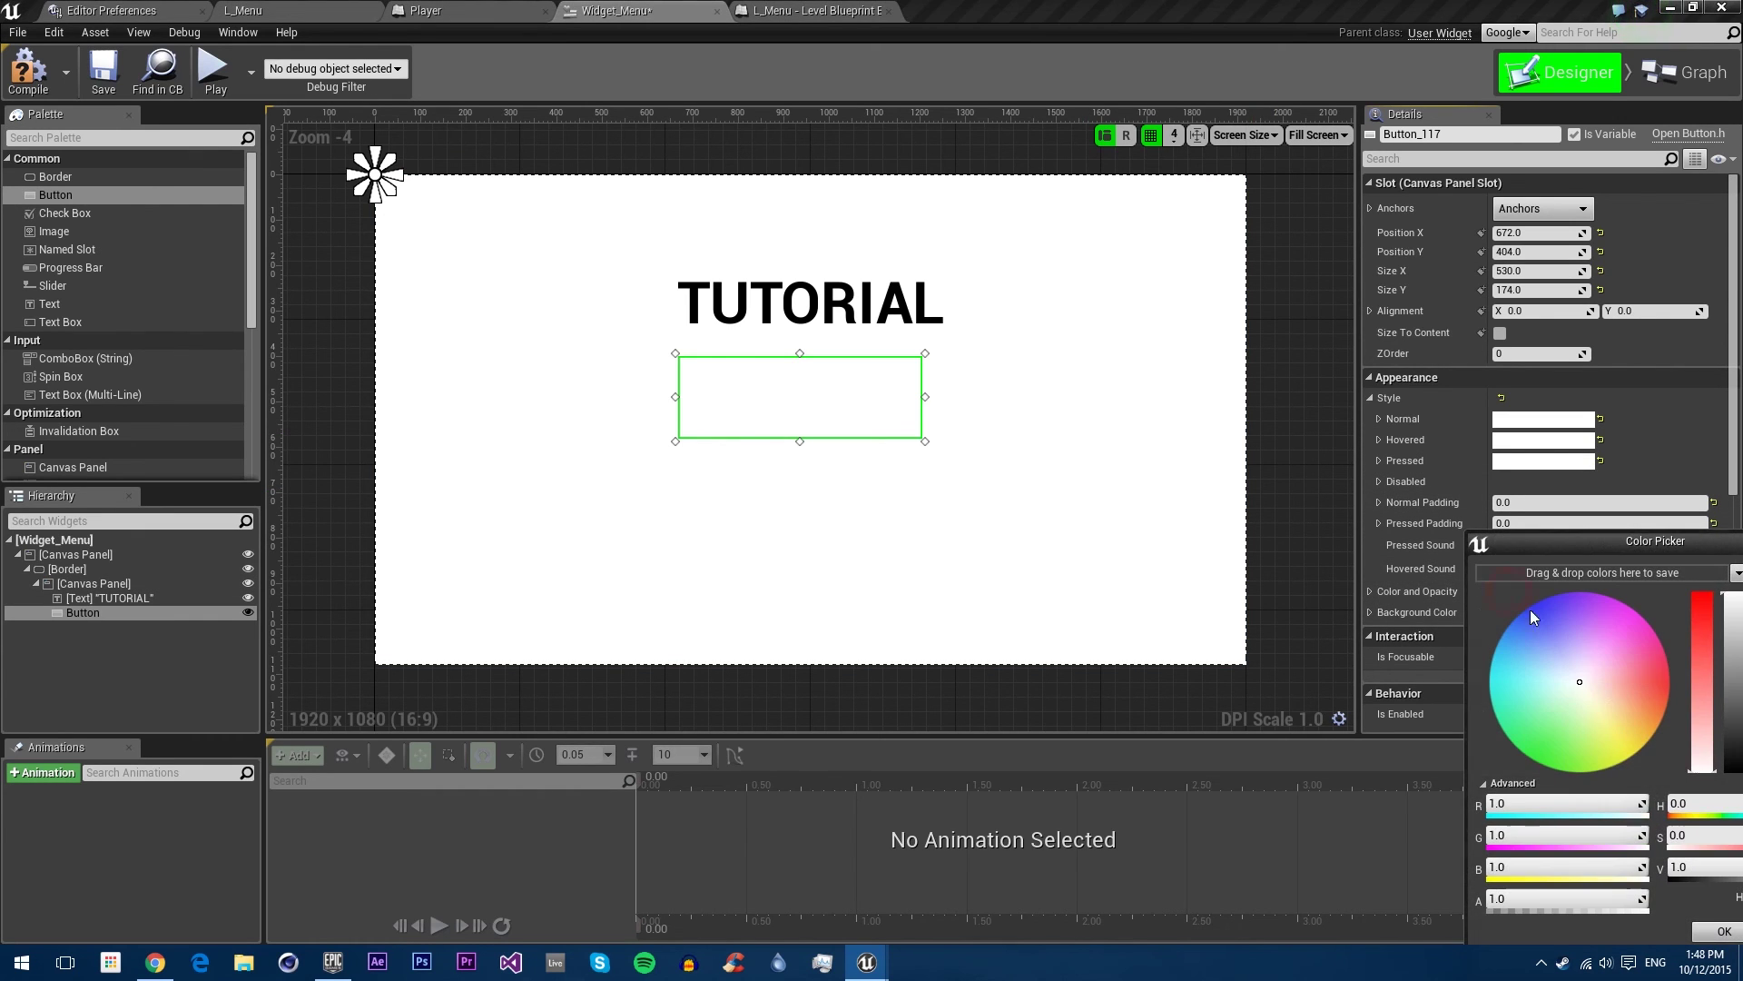
left_click_drag(1732, 653, 1725, 683)
left_click(1719, 933)
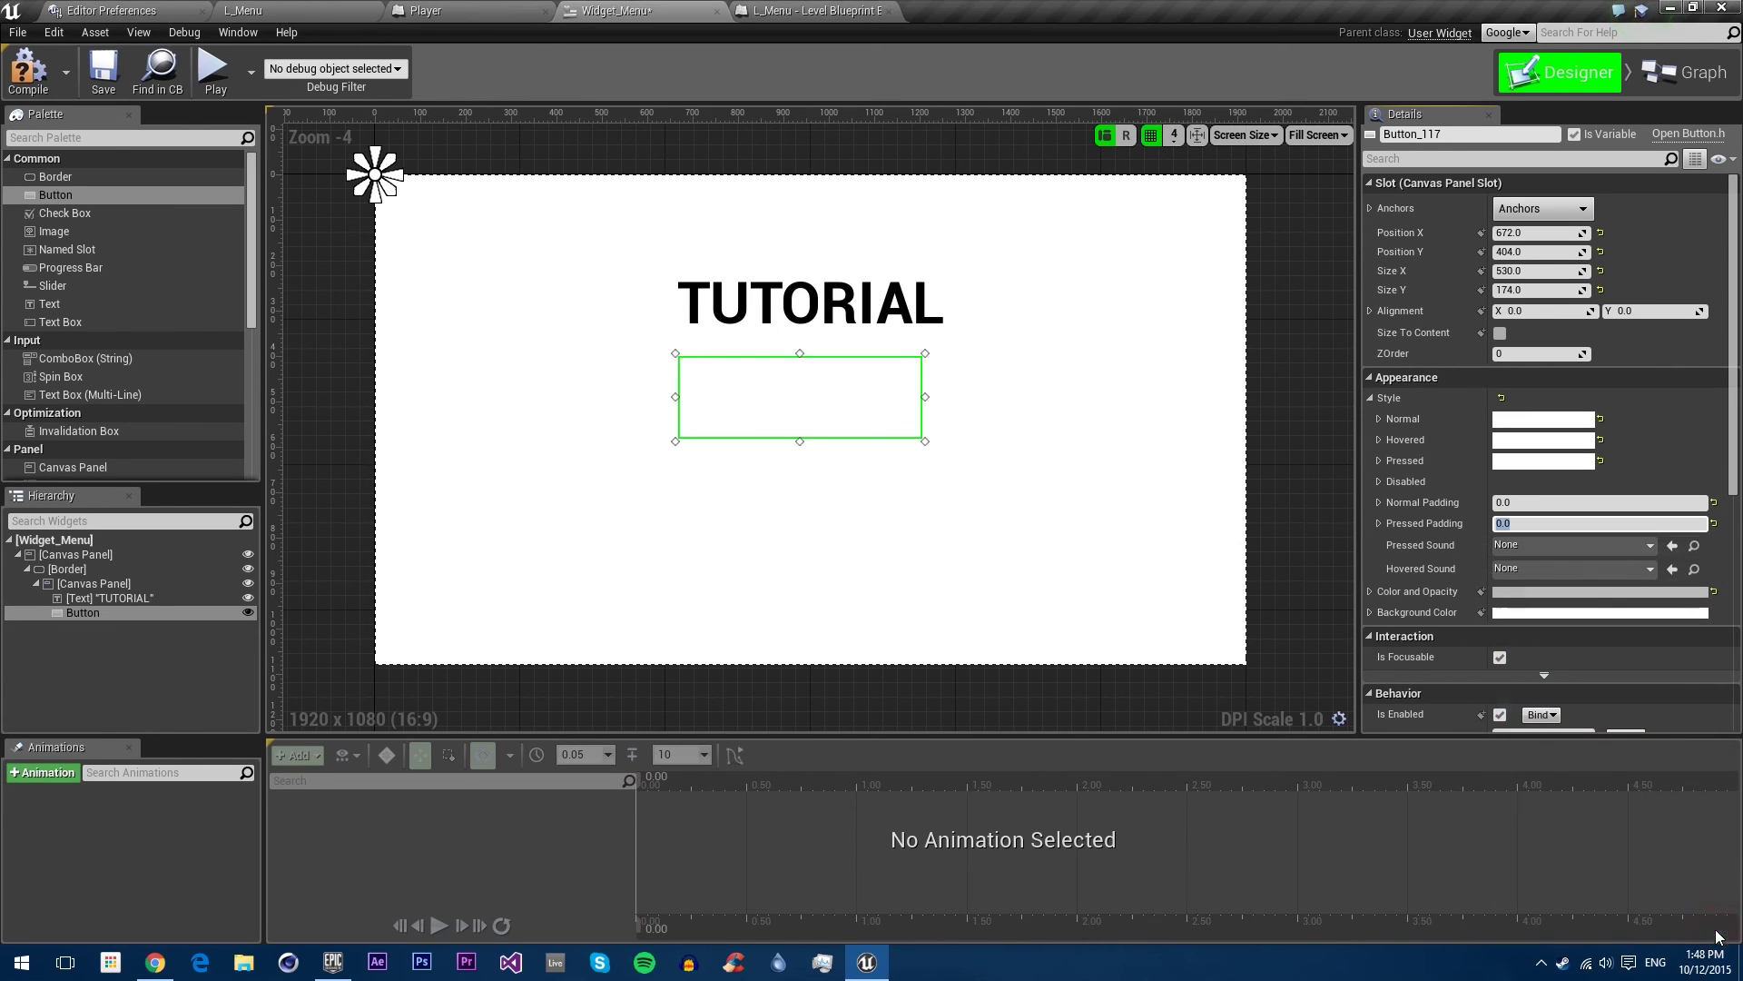
left_click(1370, 591)
left_click(1366, 591)
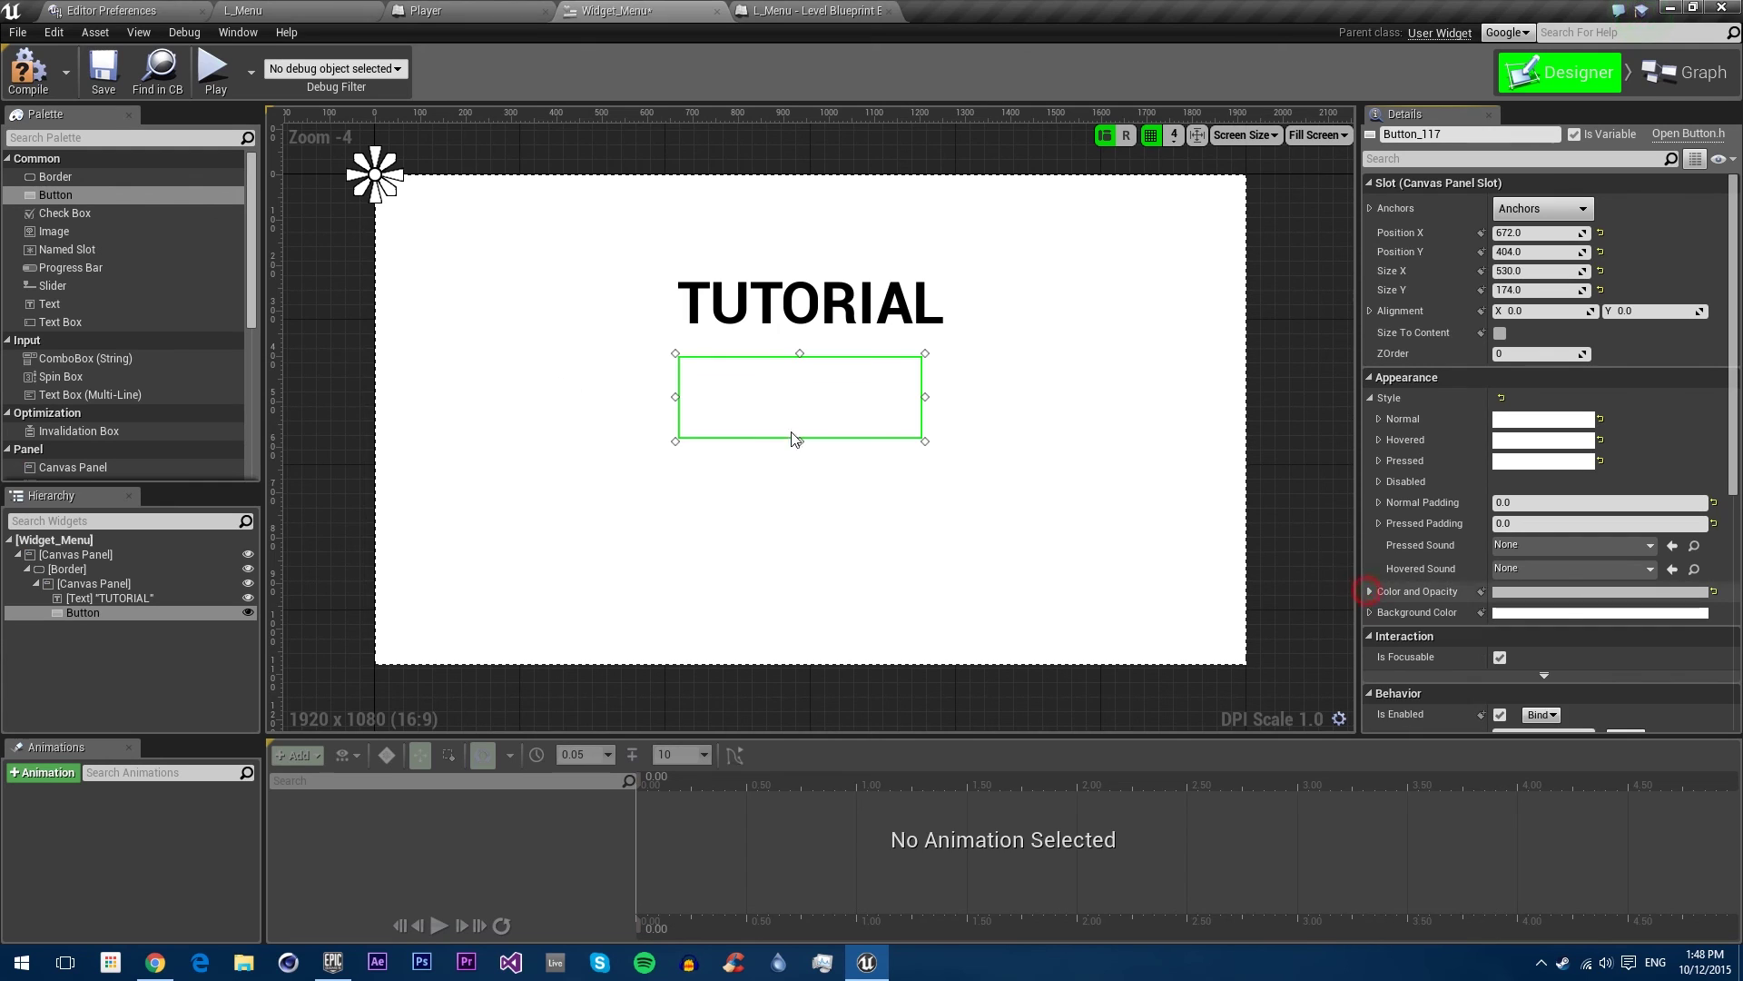
left_click(1526, 614)
left_click_drag(1737, 615, 1737, 687)
left_click(1718, 931)
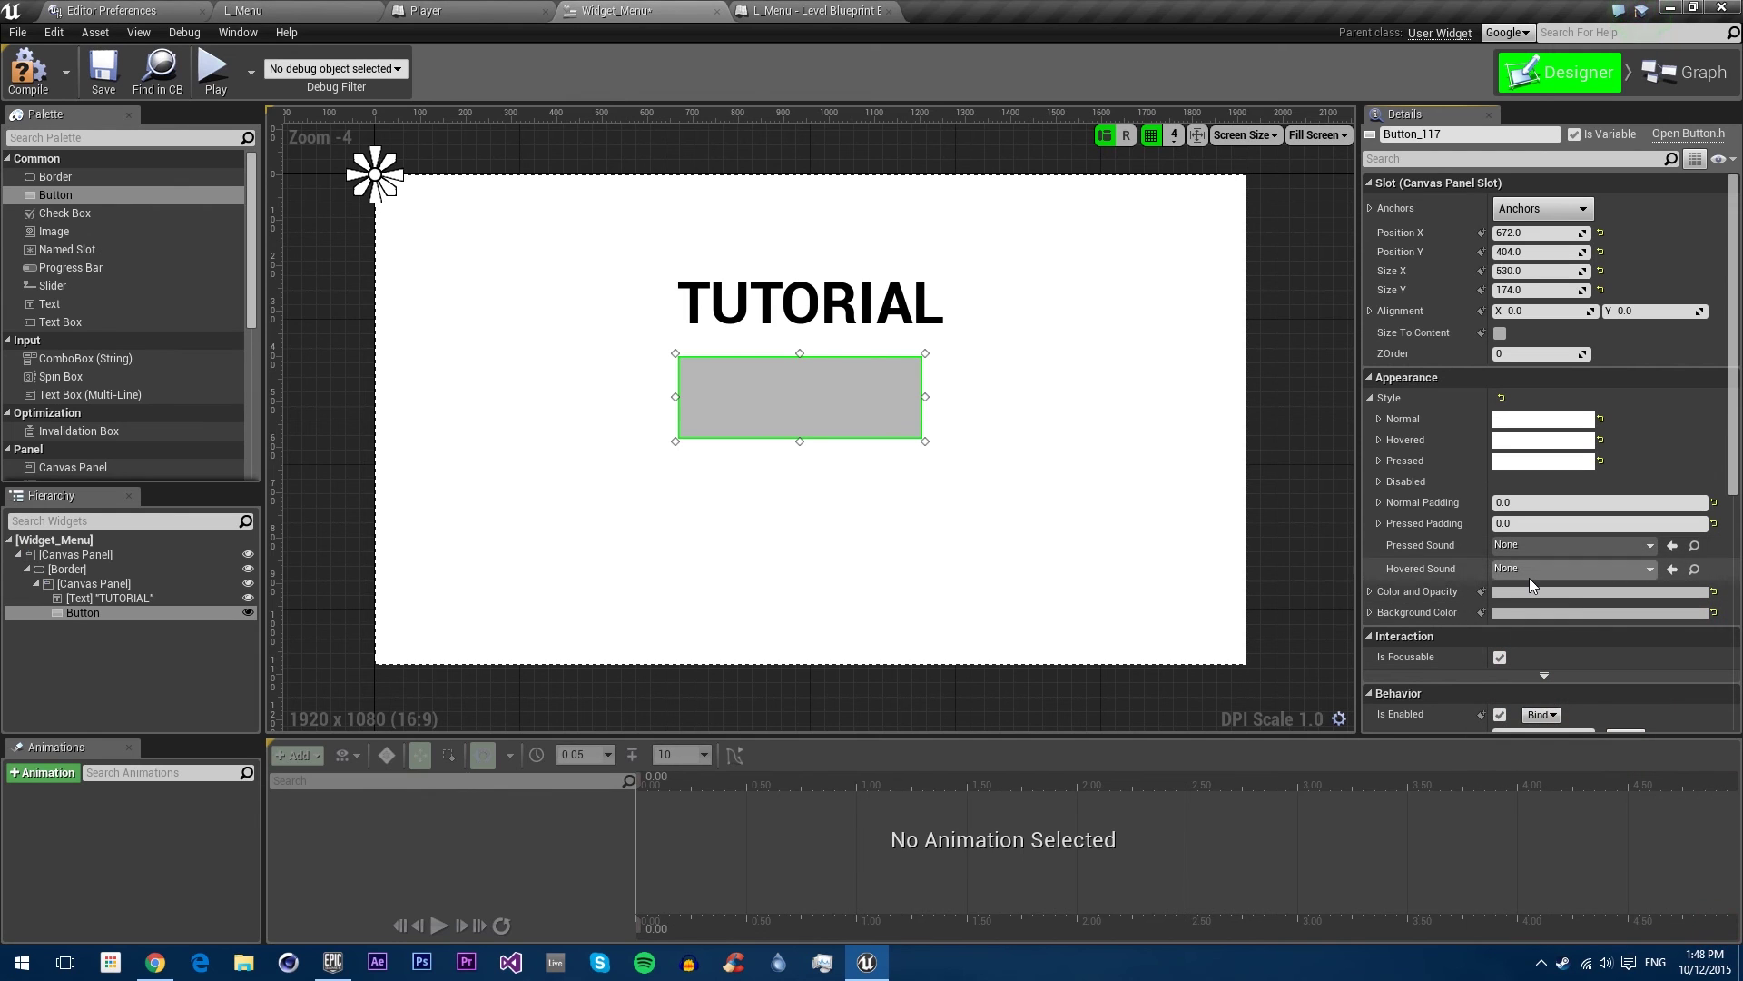
left_click(1505, 596)
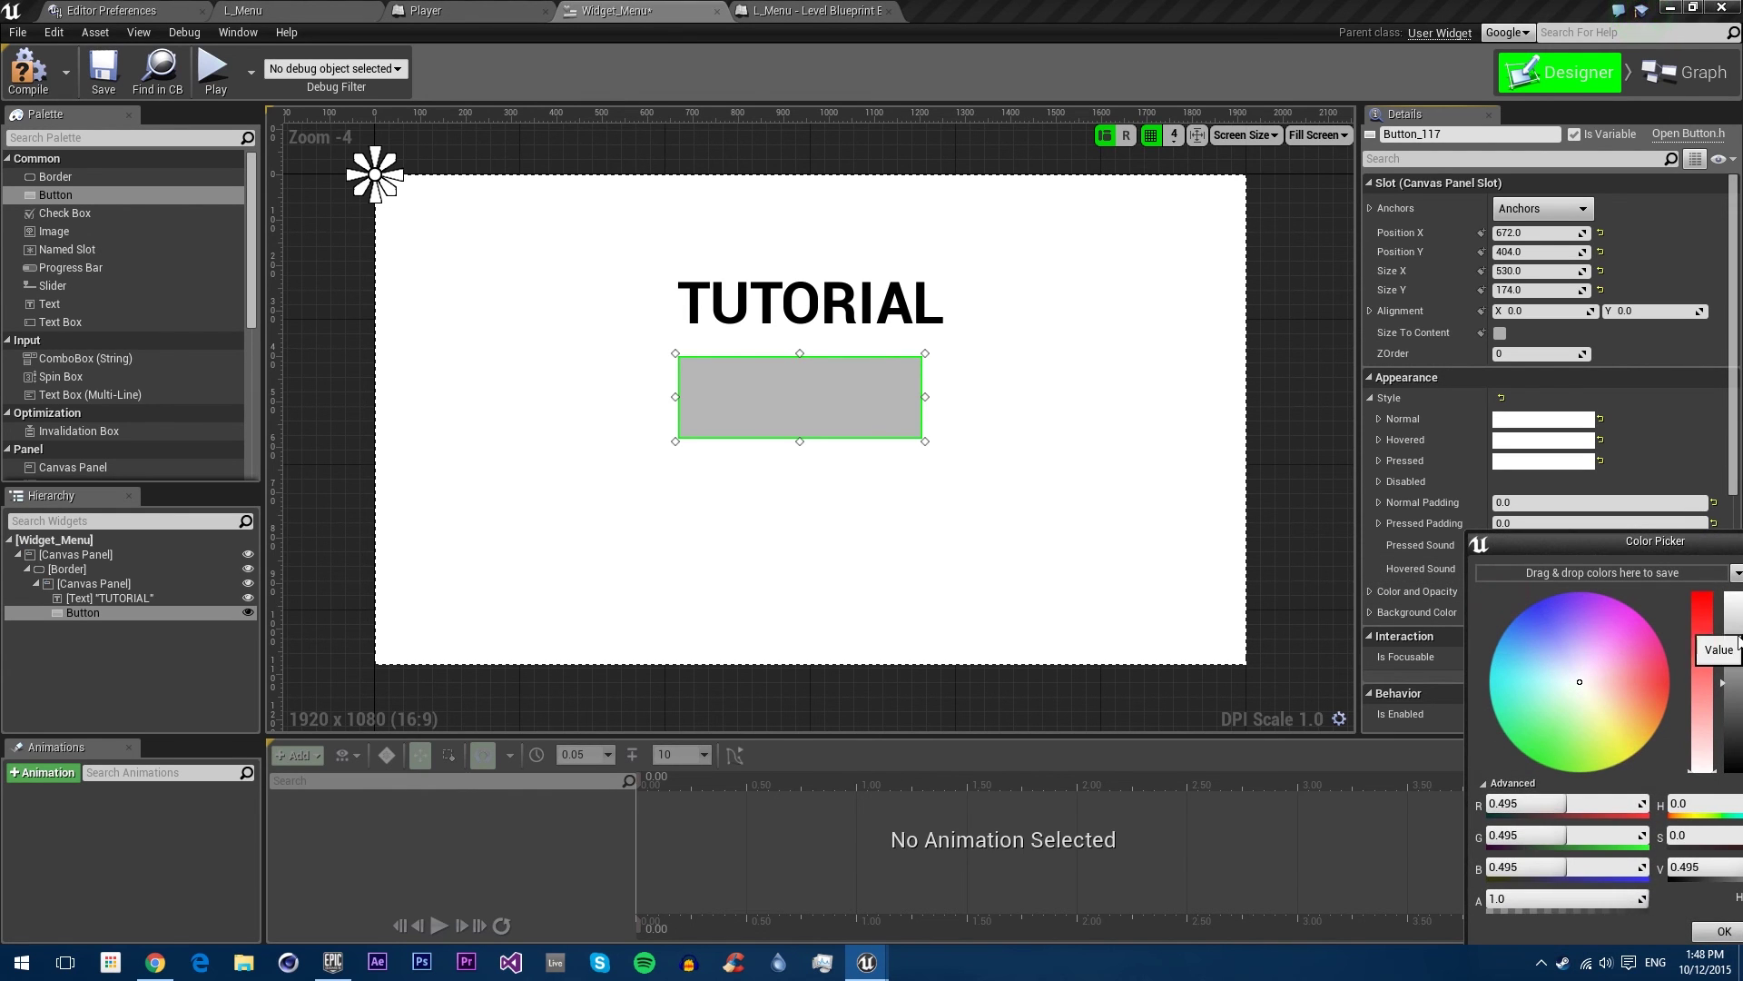
left_click_drag(1738, 641, 1737, 592)
left_click(1722, 931)
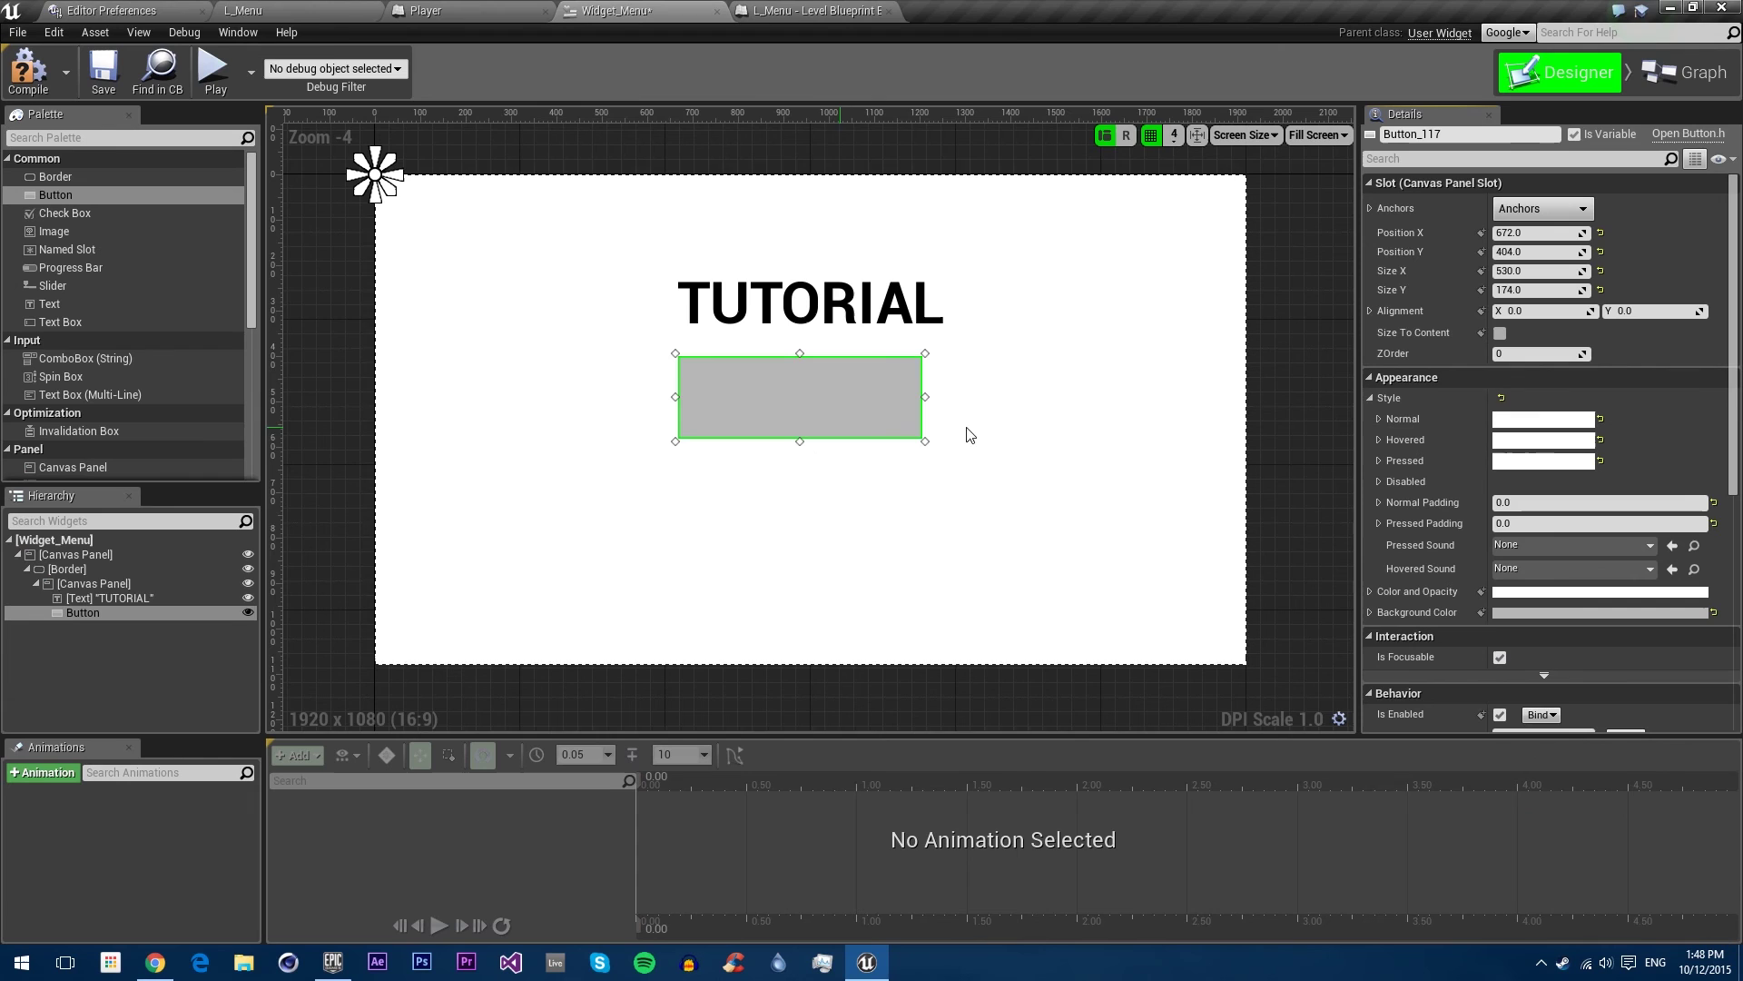
Step: Anchor the button to the centre with position 0, 0 and alignment 0.5, 0.5
left_click_drag(926, 442, 946, 418)
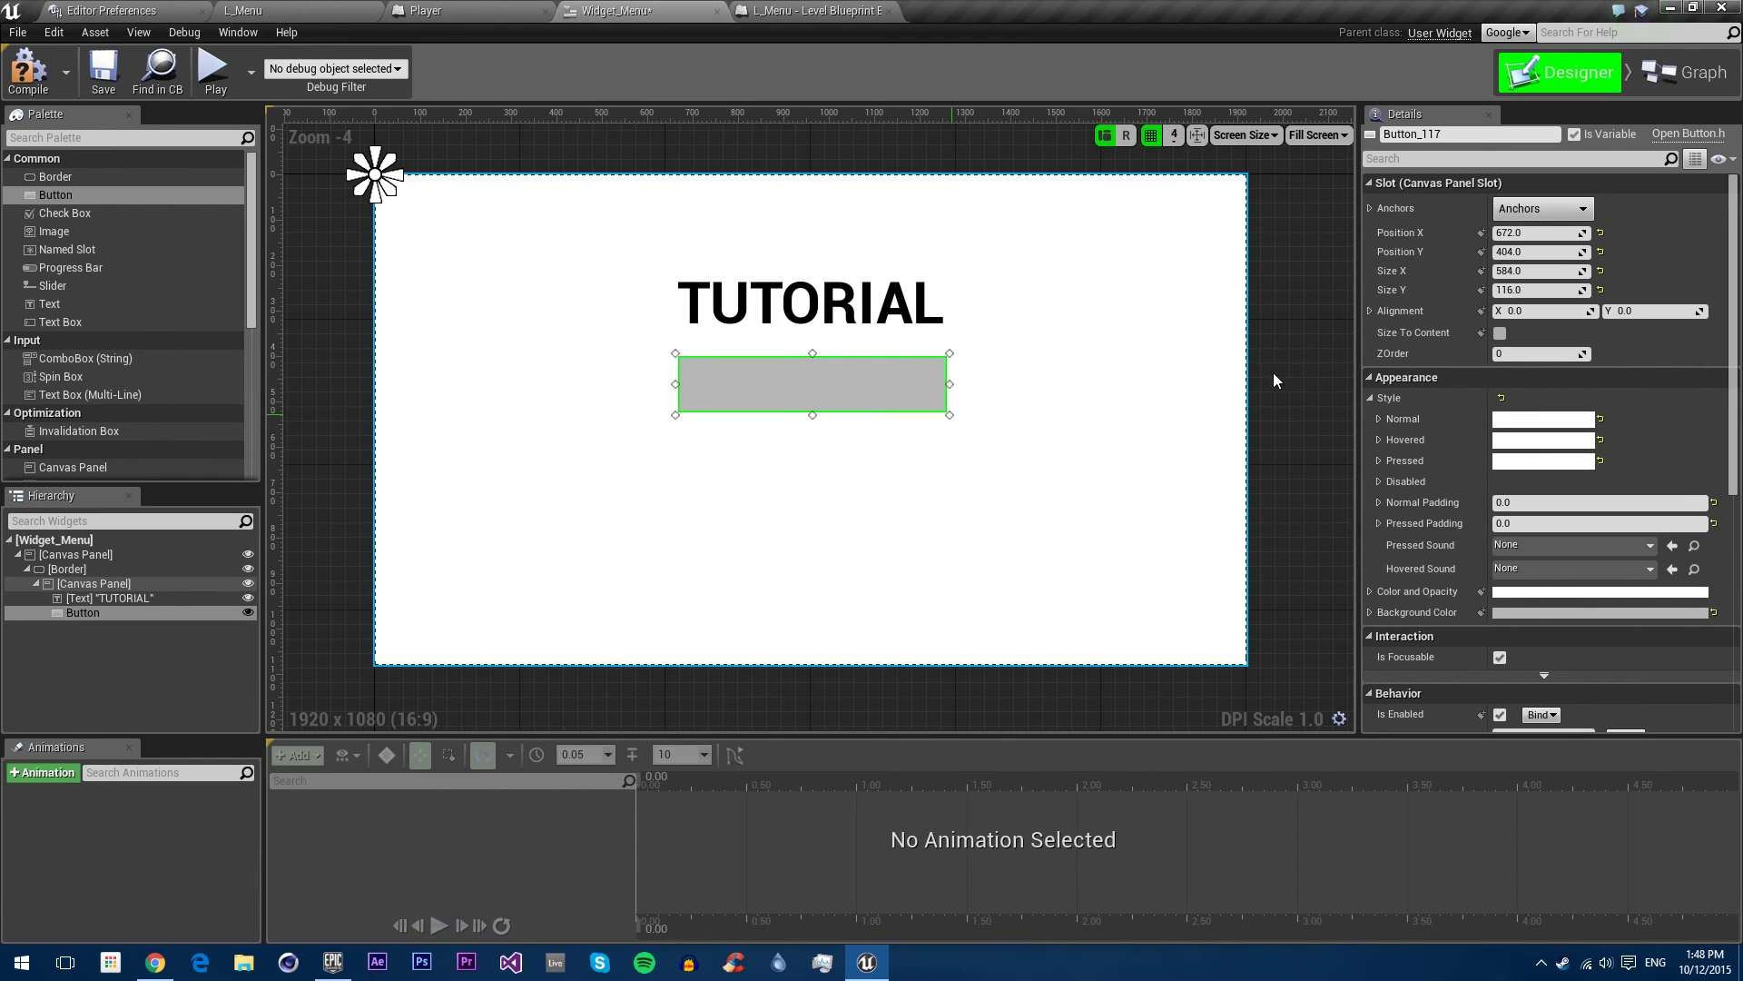
left_click(1543, 208)
left_click(1587, 313)
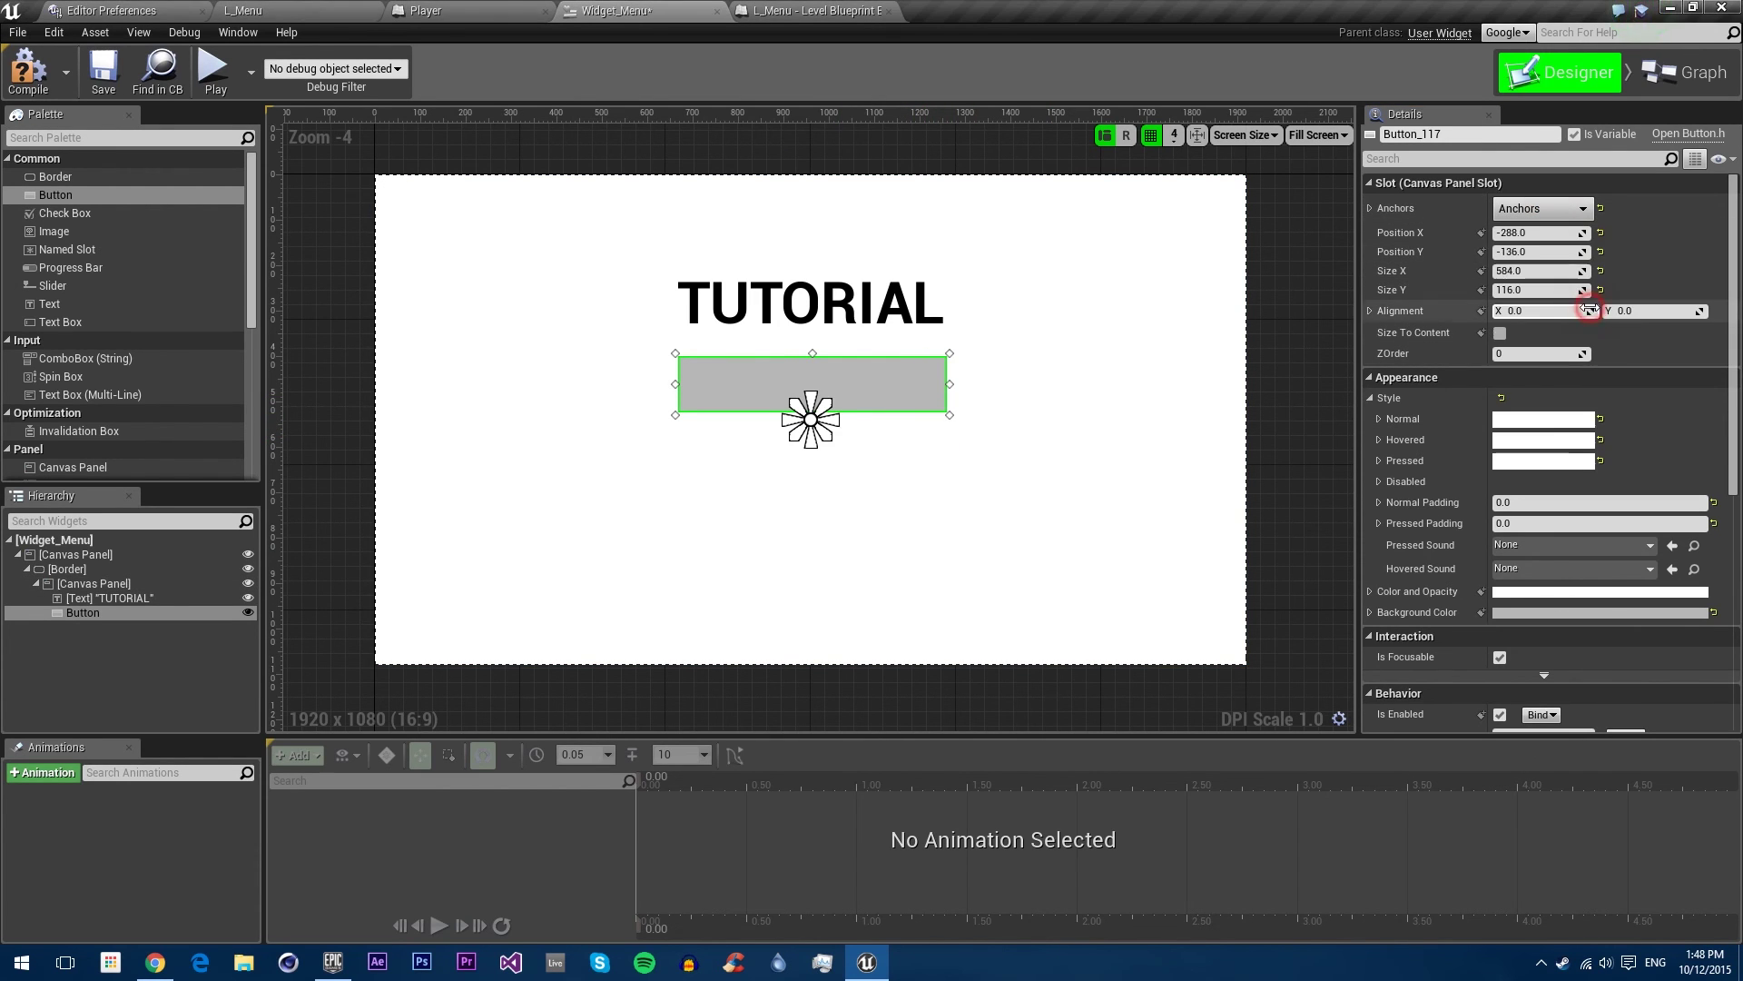
left_click(1600, 233)
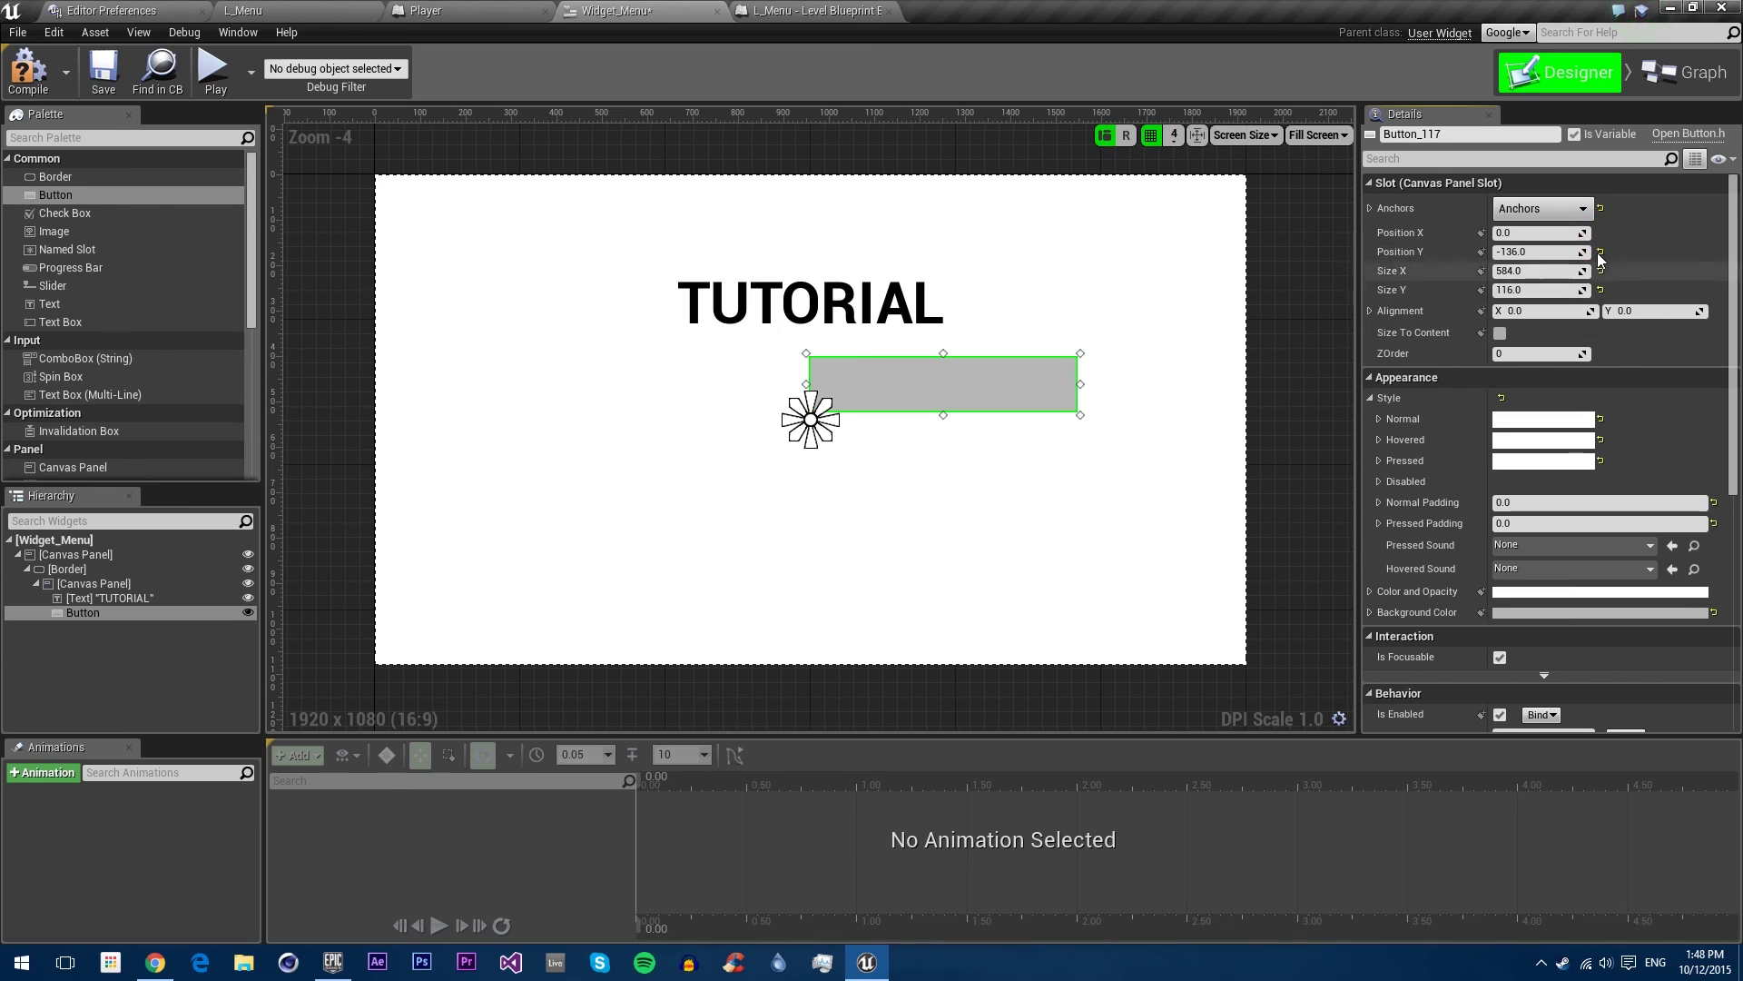
left_click(1601, 251)
left_click(1556, 313)
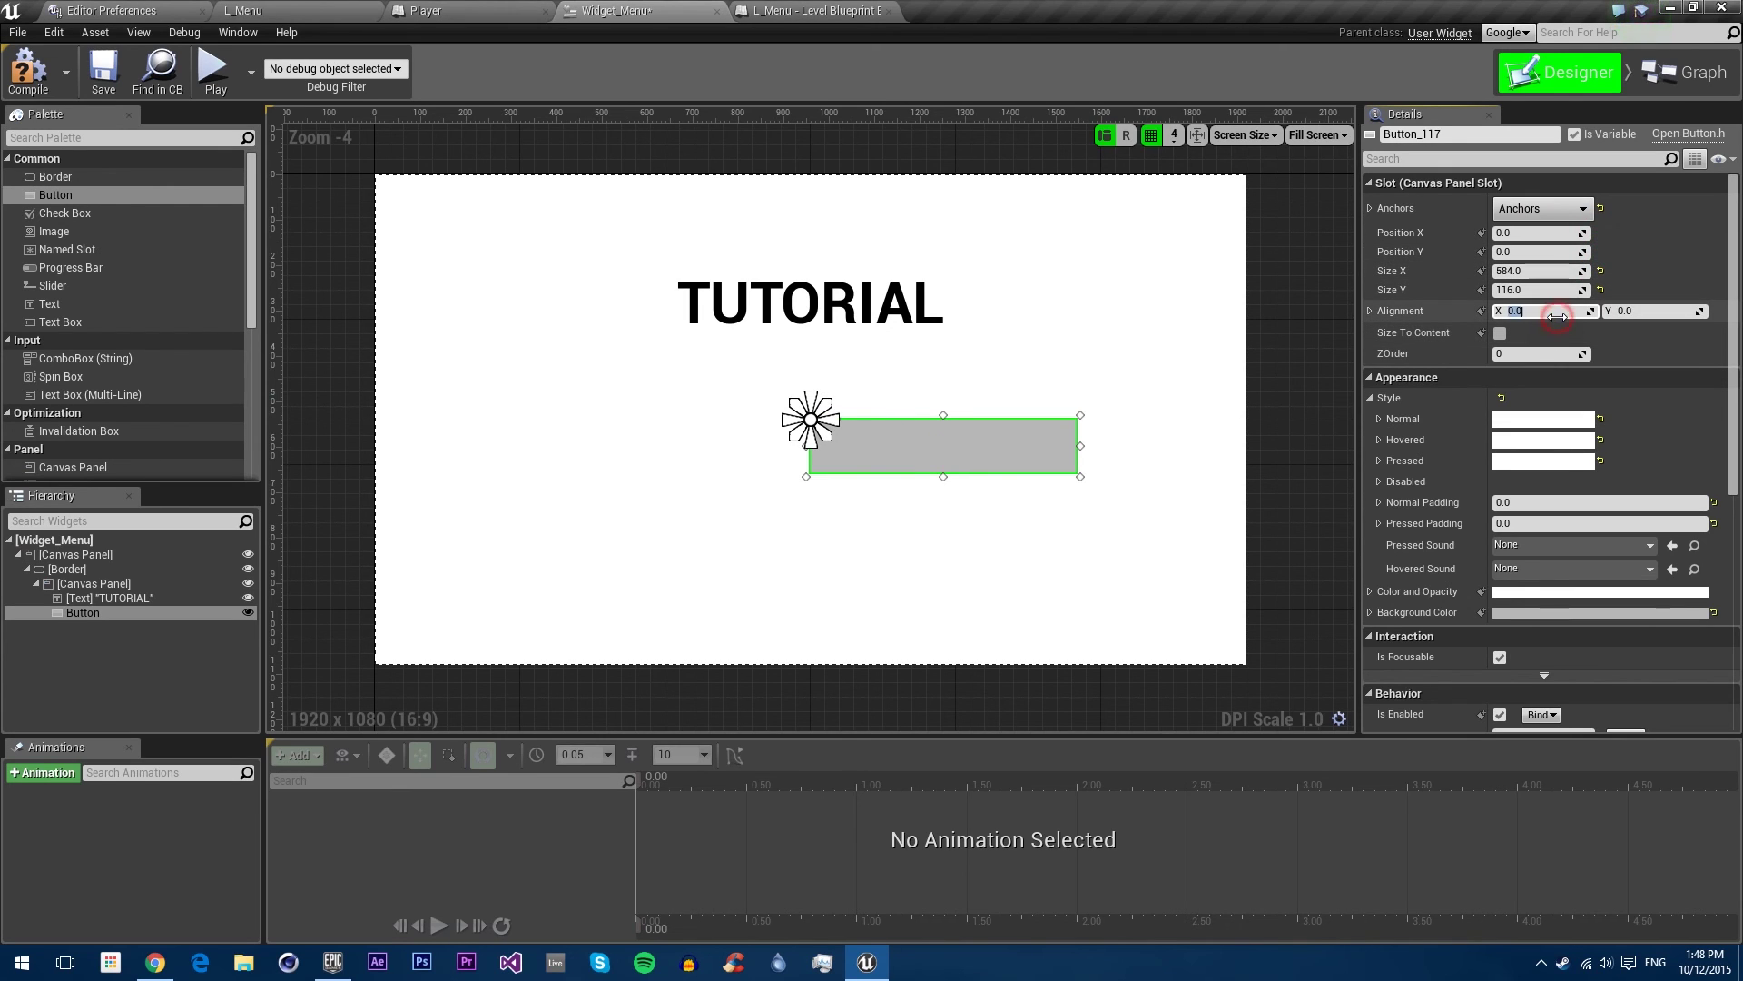
type(".5")
key("Tab")
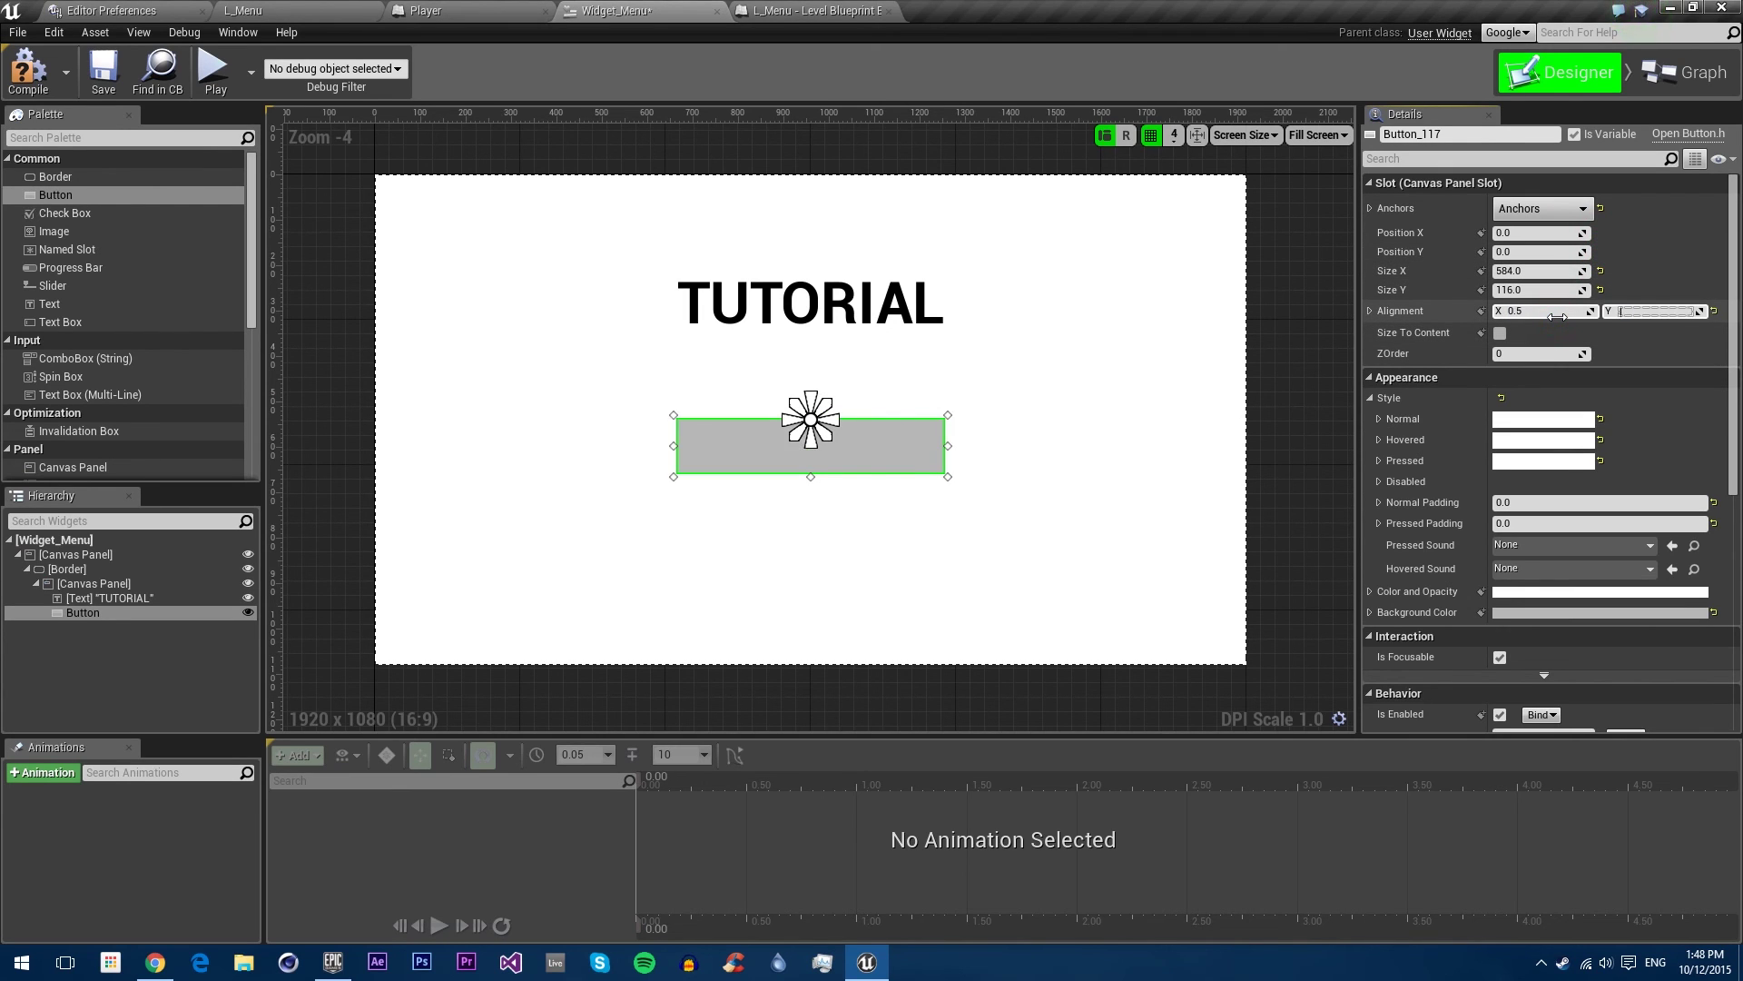
key("Return")
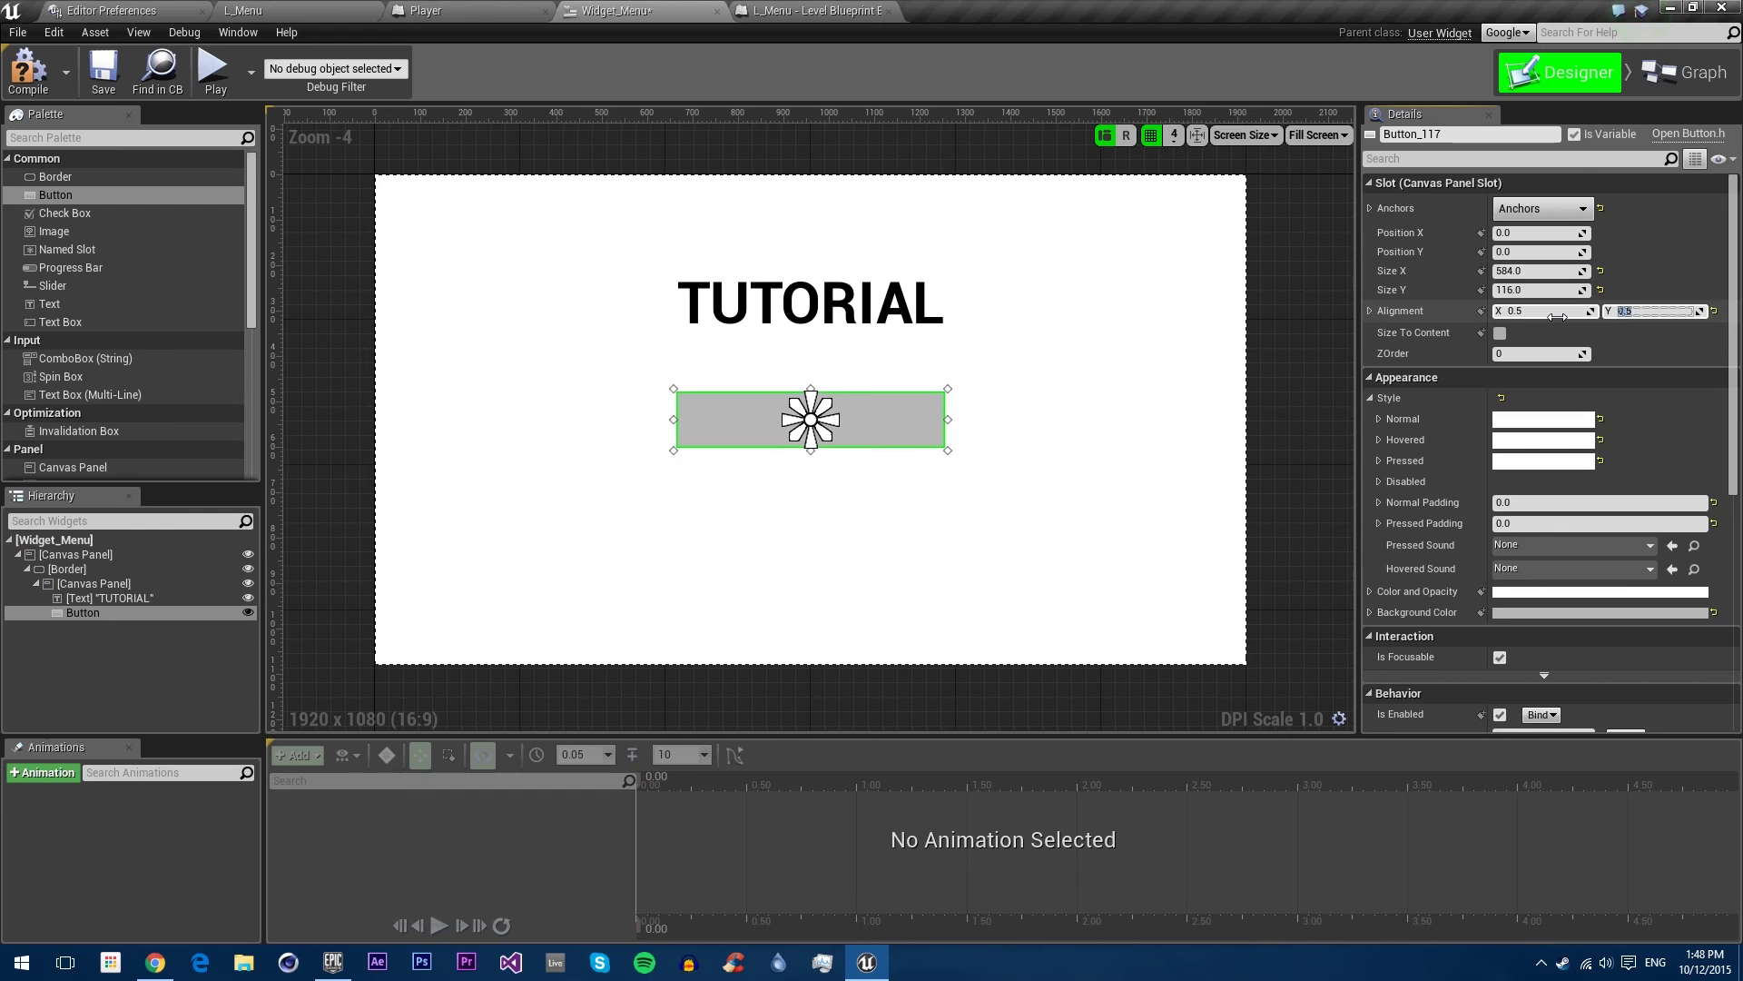
Step: Set the button size to 560 by 120
left_click(1534, 271)
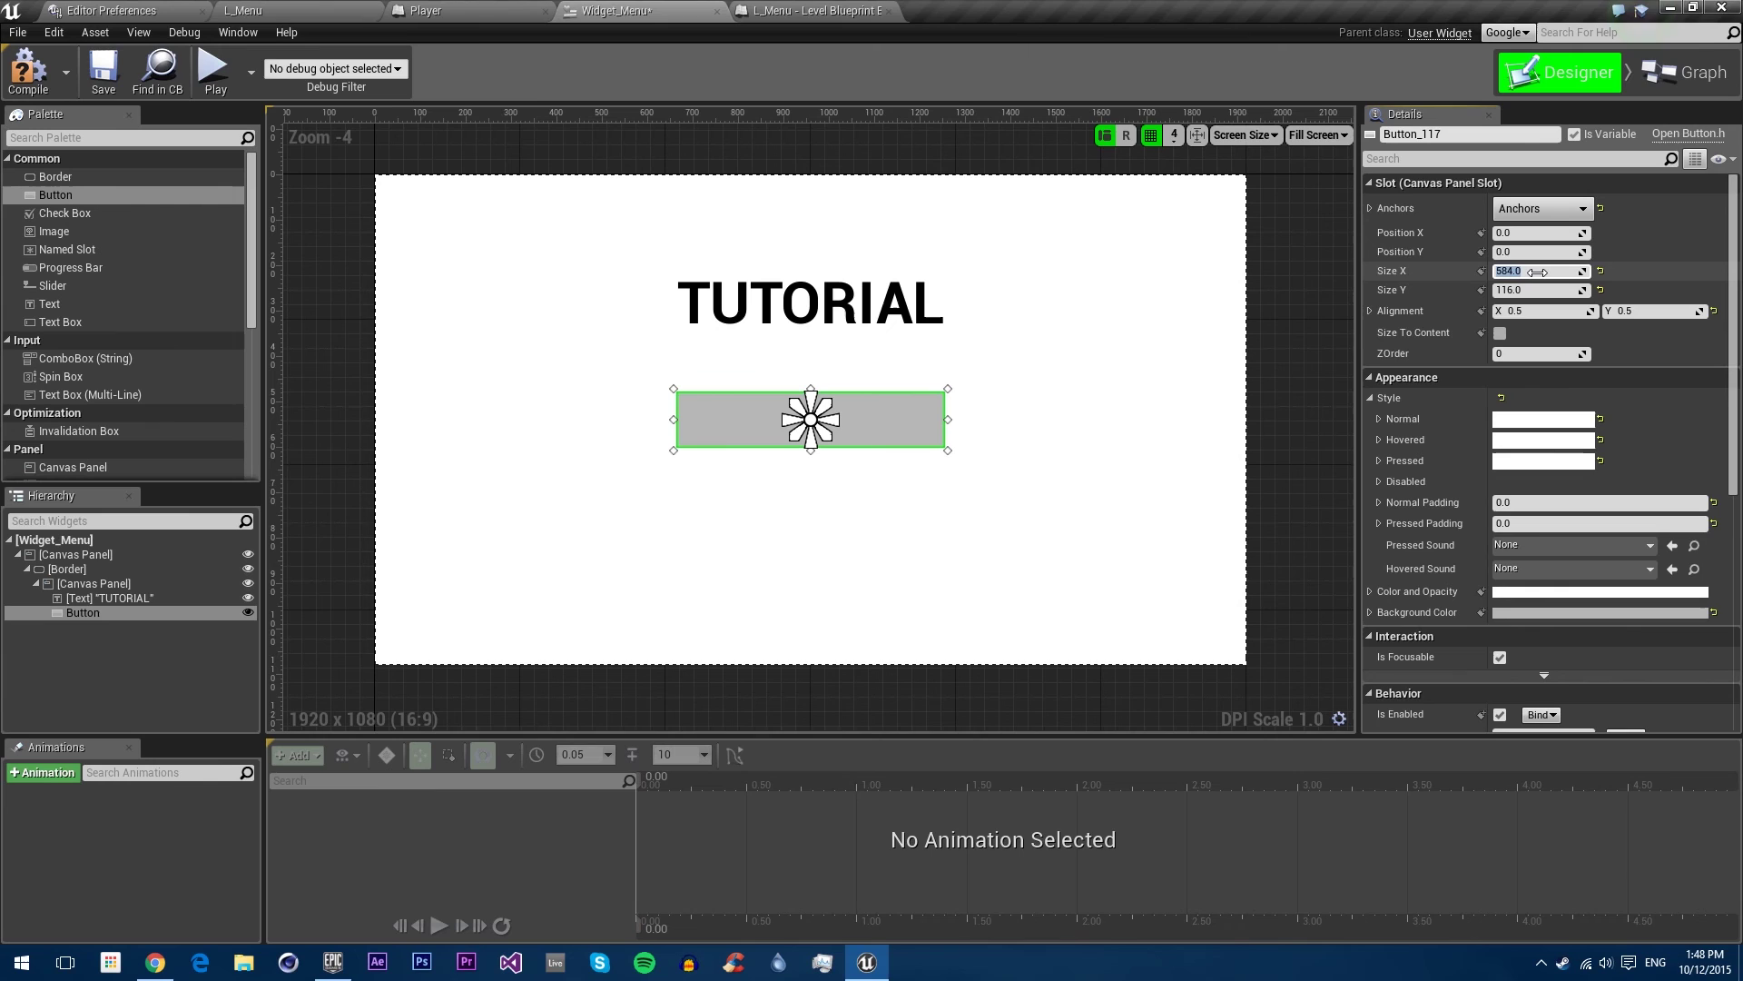
type("560")
left_click(1549, 291)
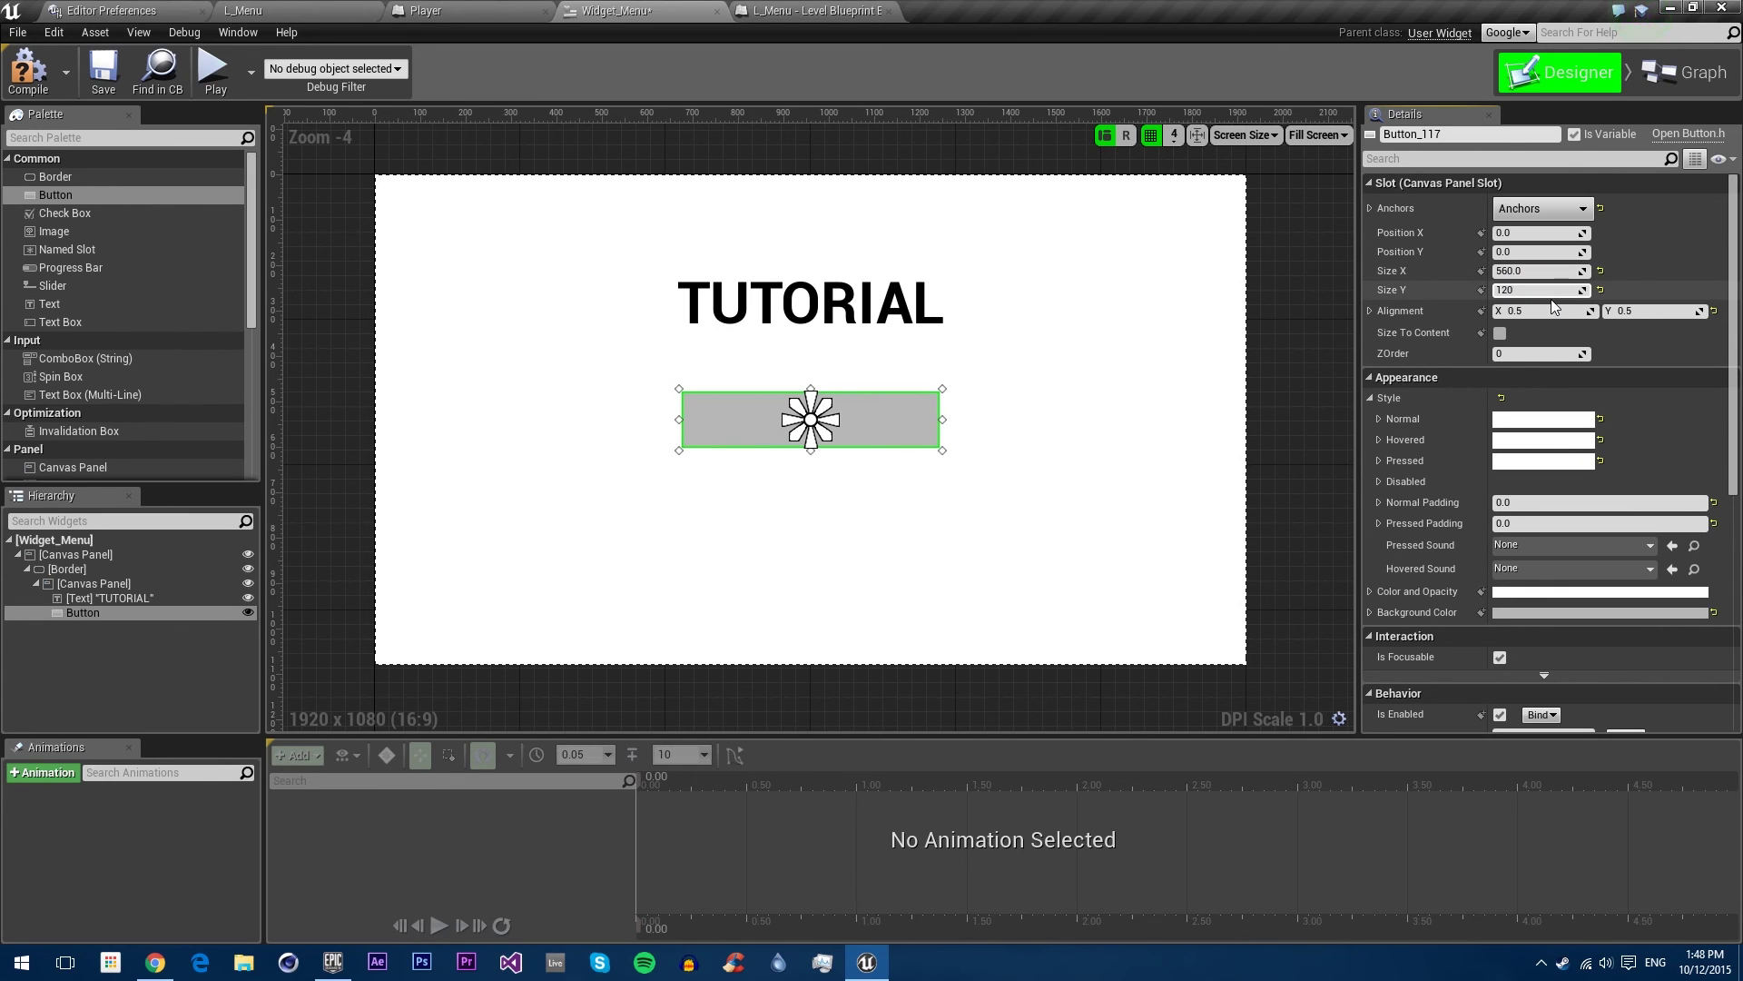
type("120")
key("Return")
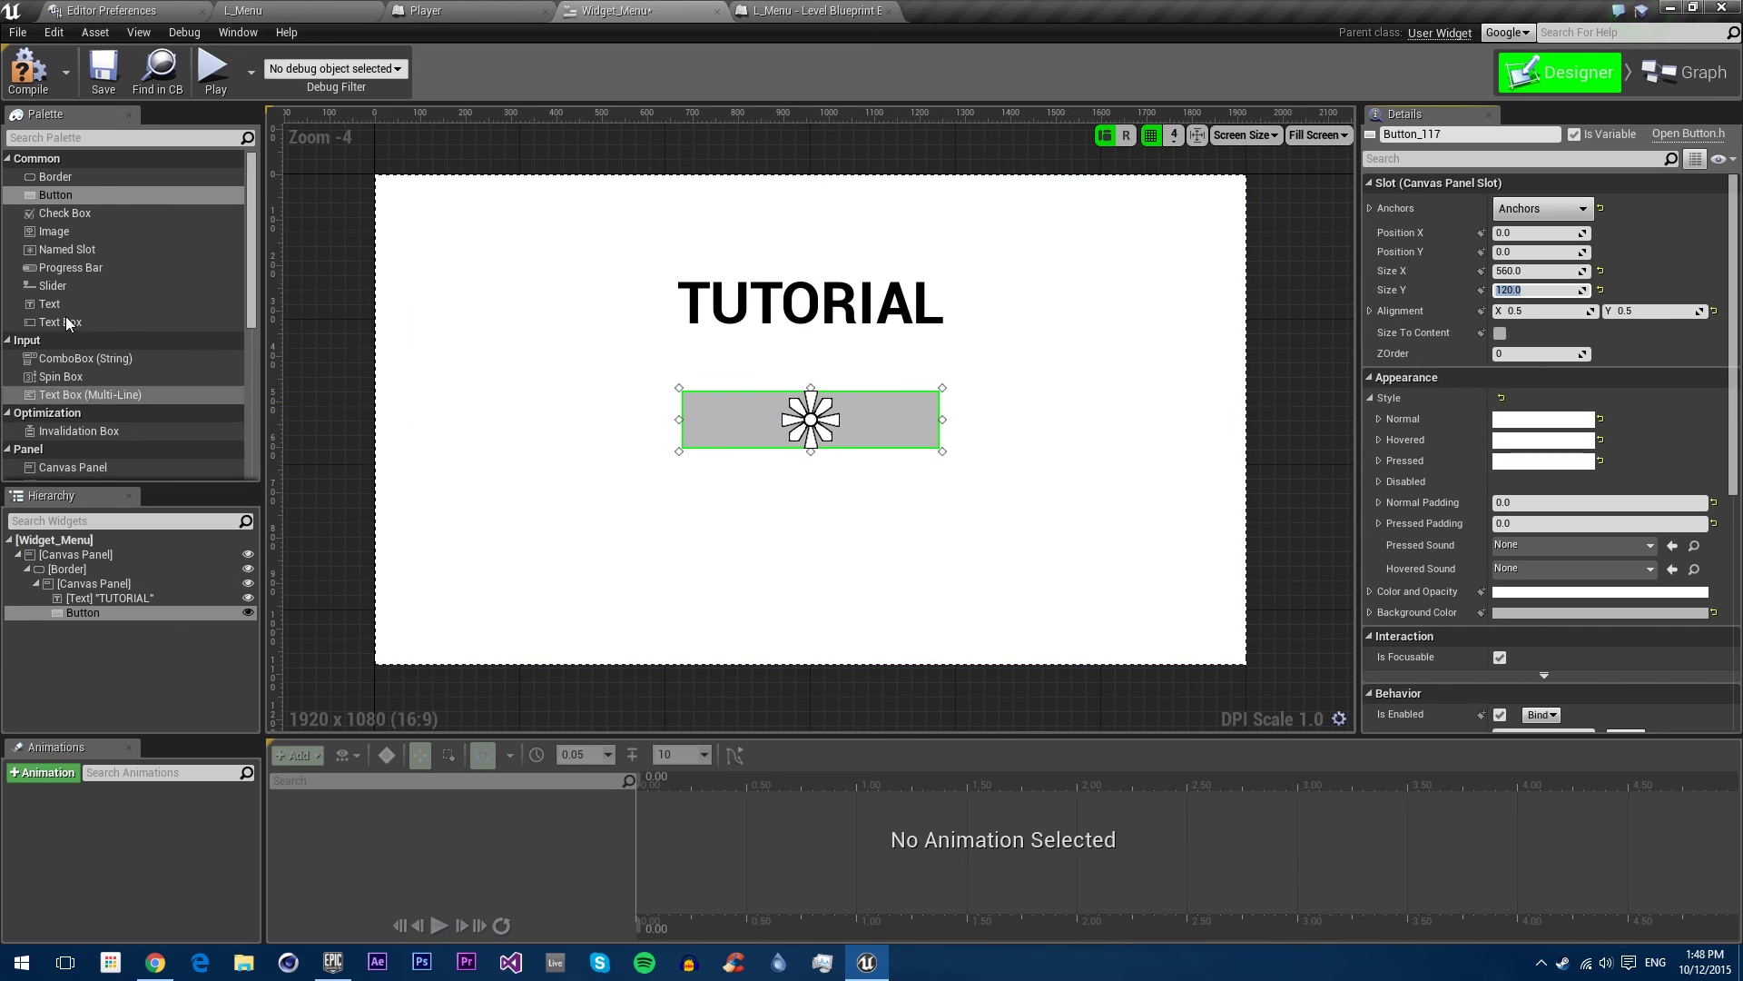
Step: Put a Text block inside the button with 0 padding, filling it and centred both ways
mouse_move(44, 305)
left_mouse_down()
mouse_move(717, 386)
mouse_move(753, 417)
left_mouse_up()
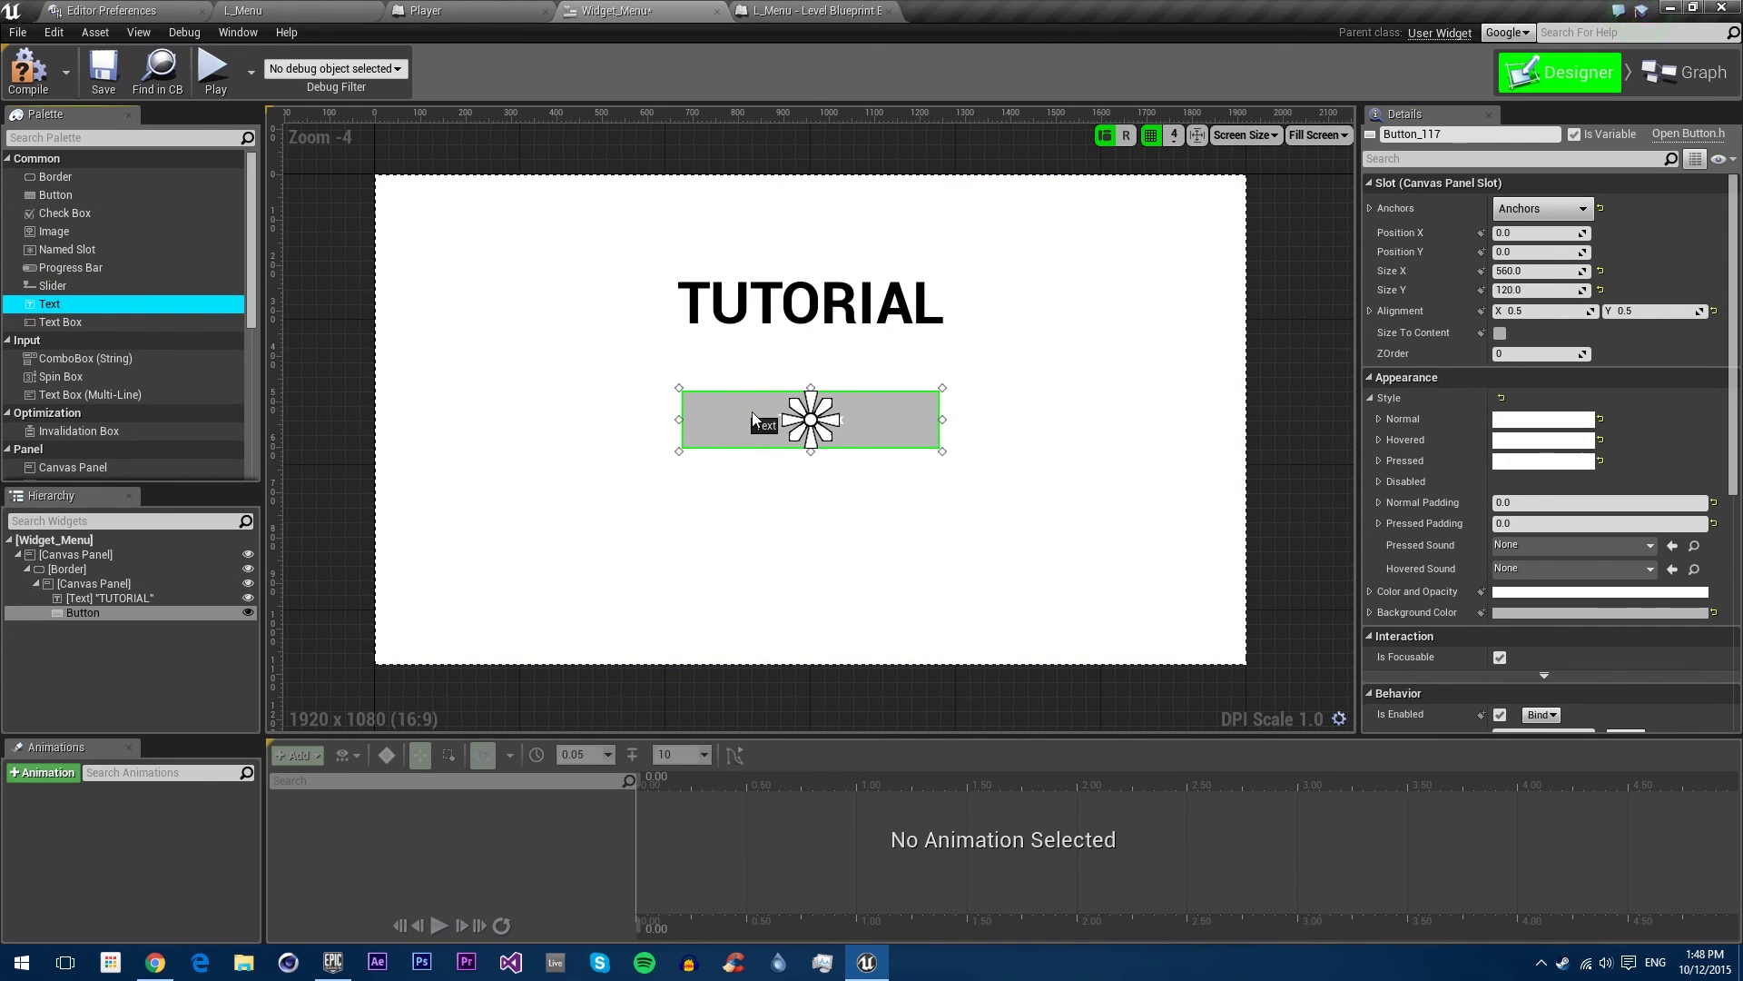
left_click_drag(874, 428, 824, 419)
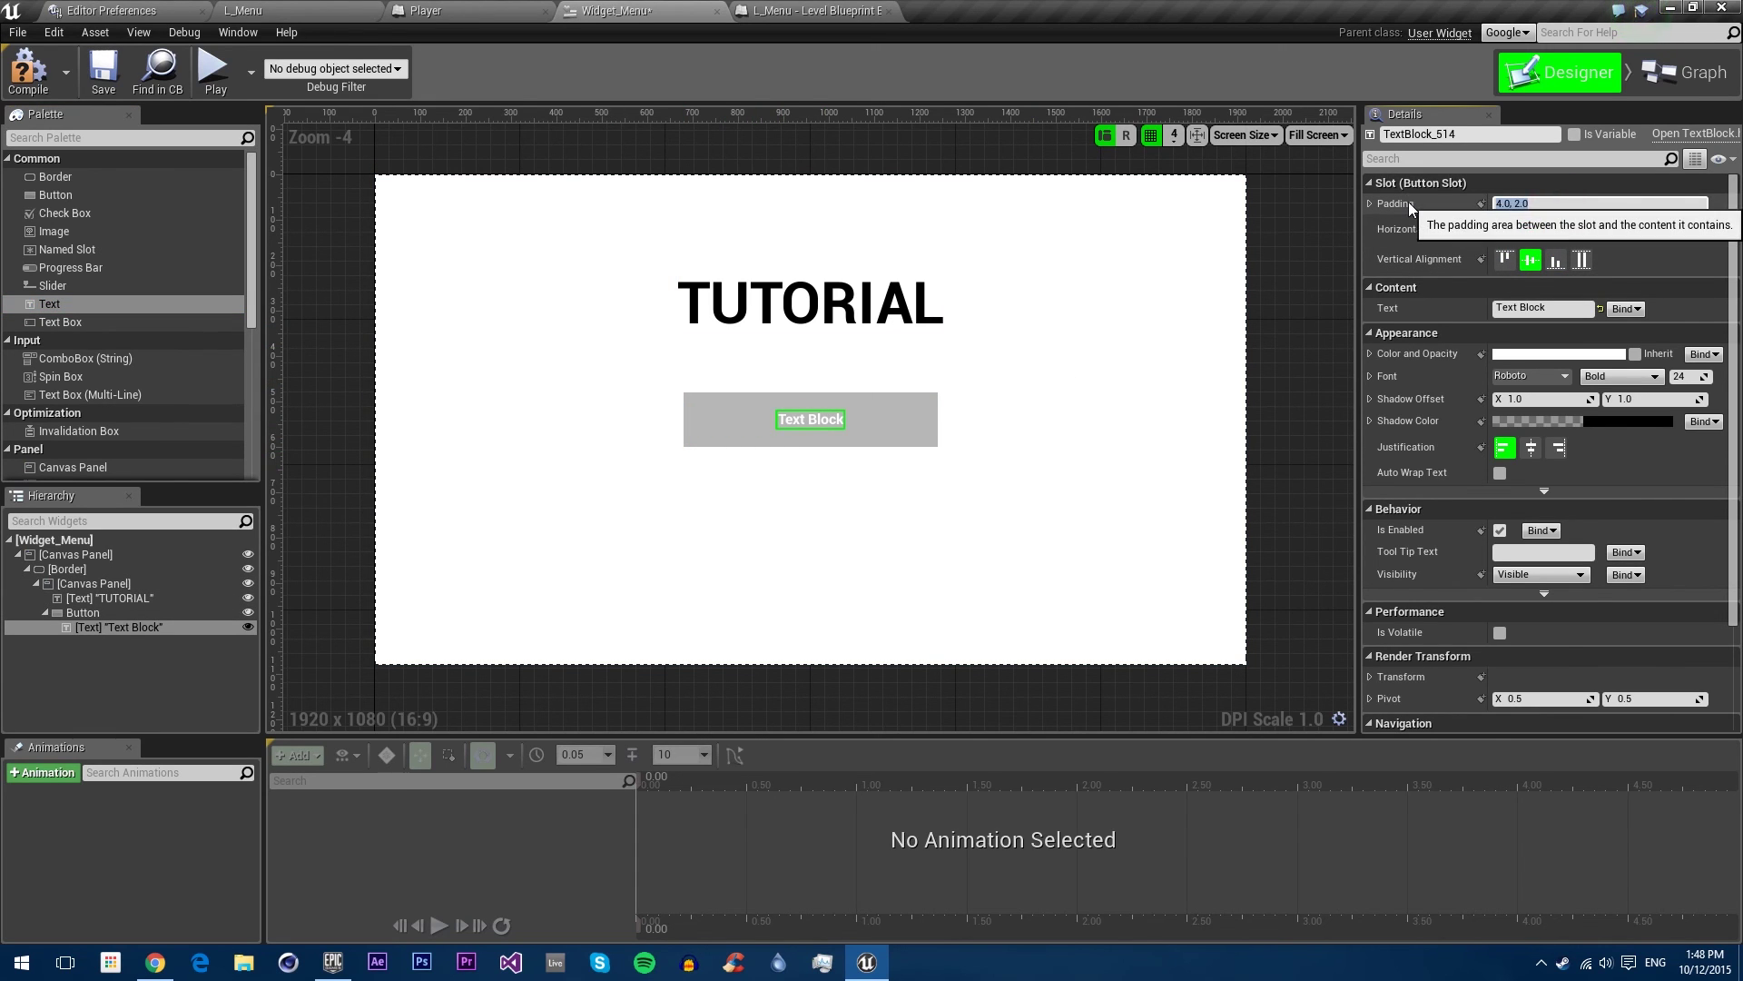
left_click(1543, 204)
type("0")
key("Return")
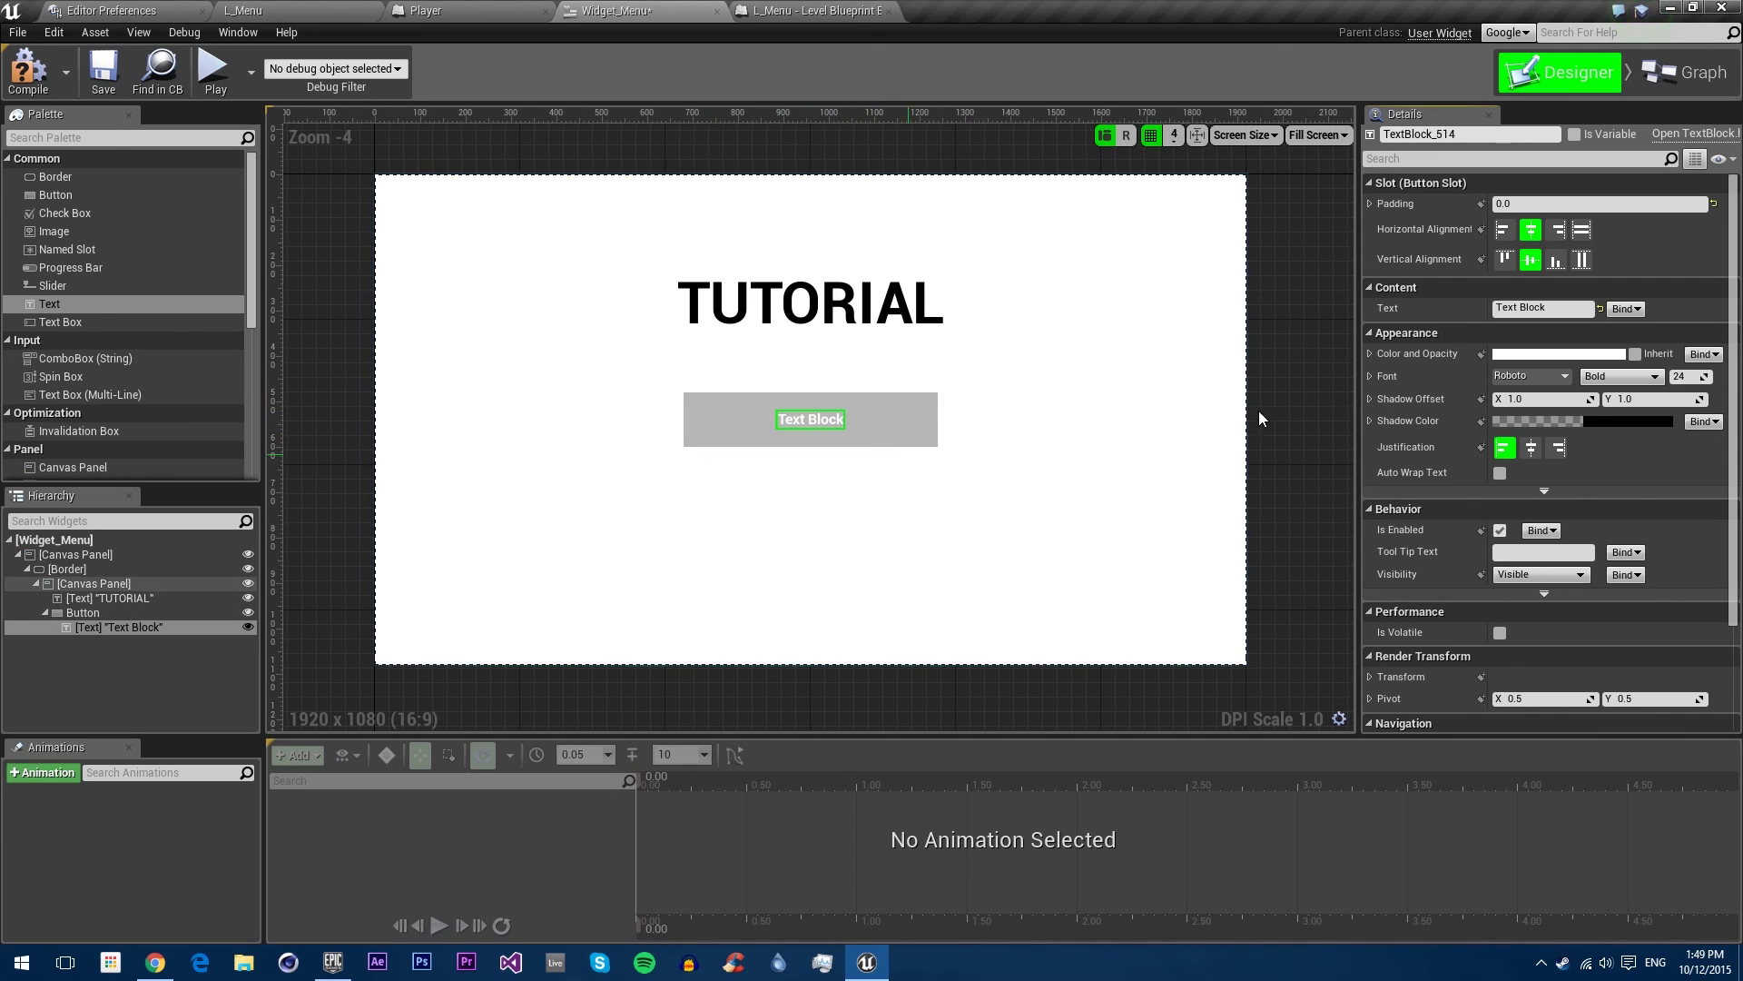
left_click(1582, 229)
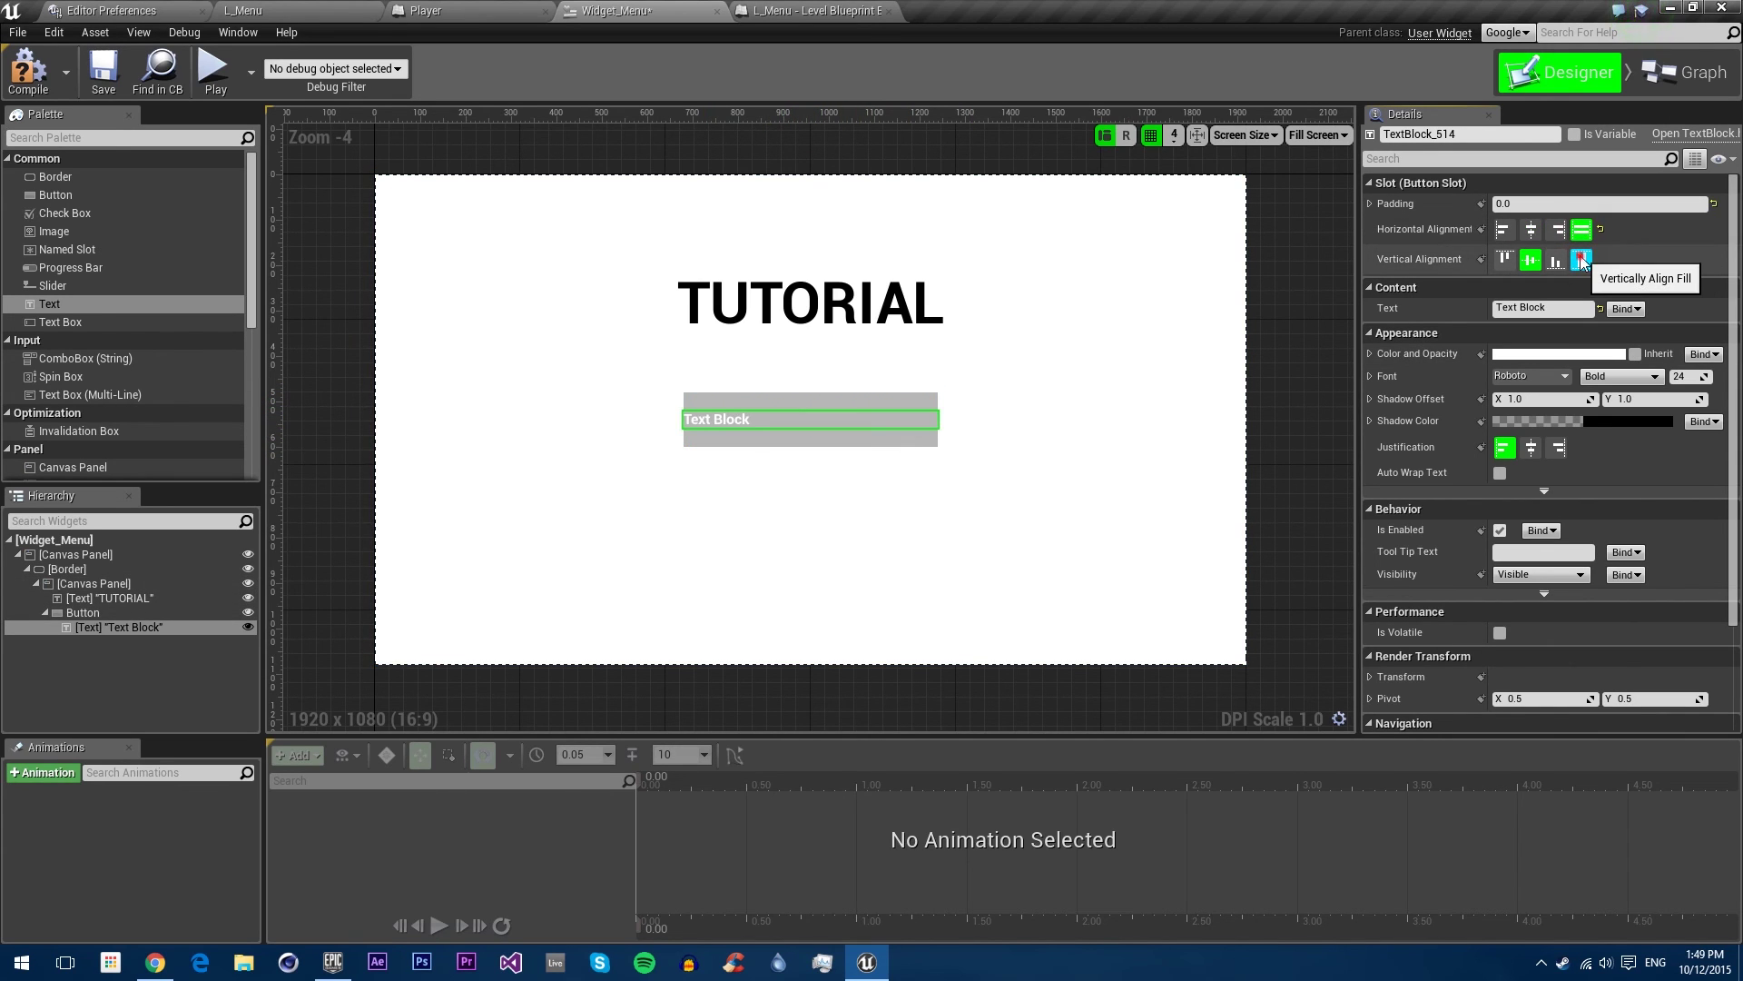
left_click(1582, 260)
left_click(1531, 447)
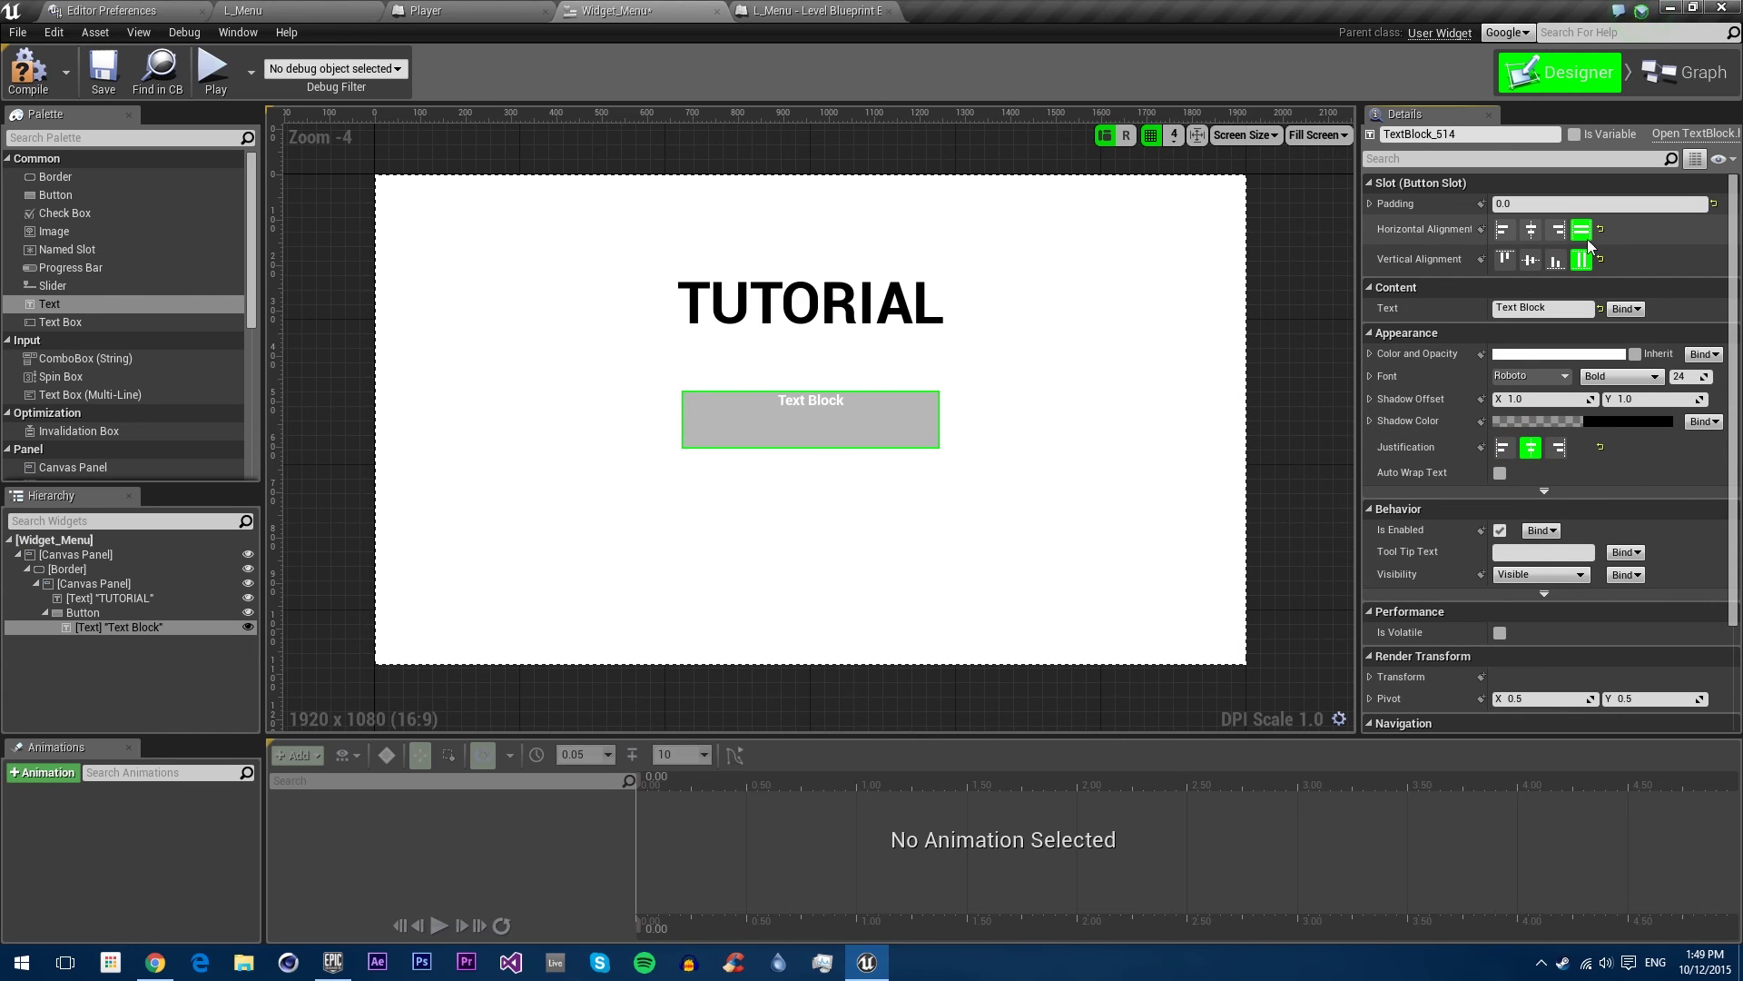
left_click(1541, 263)
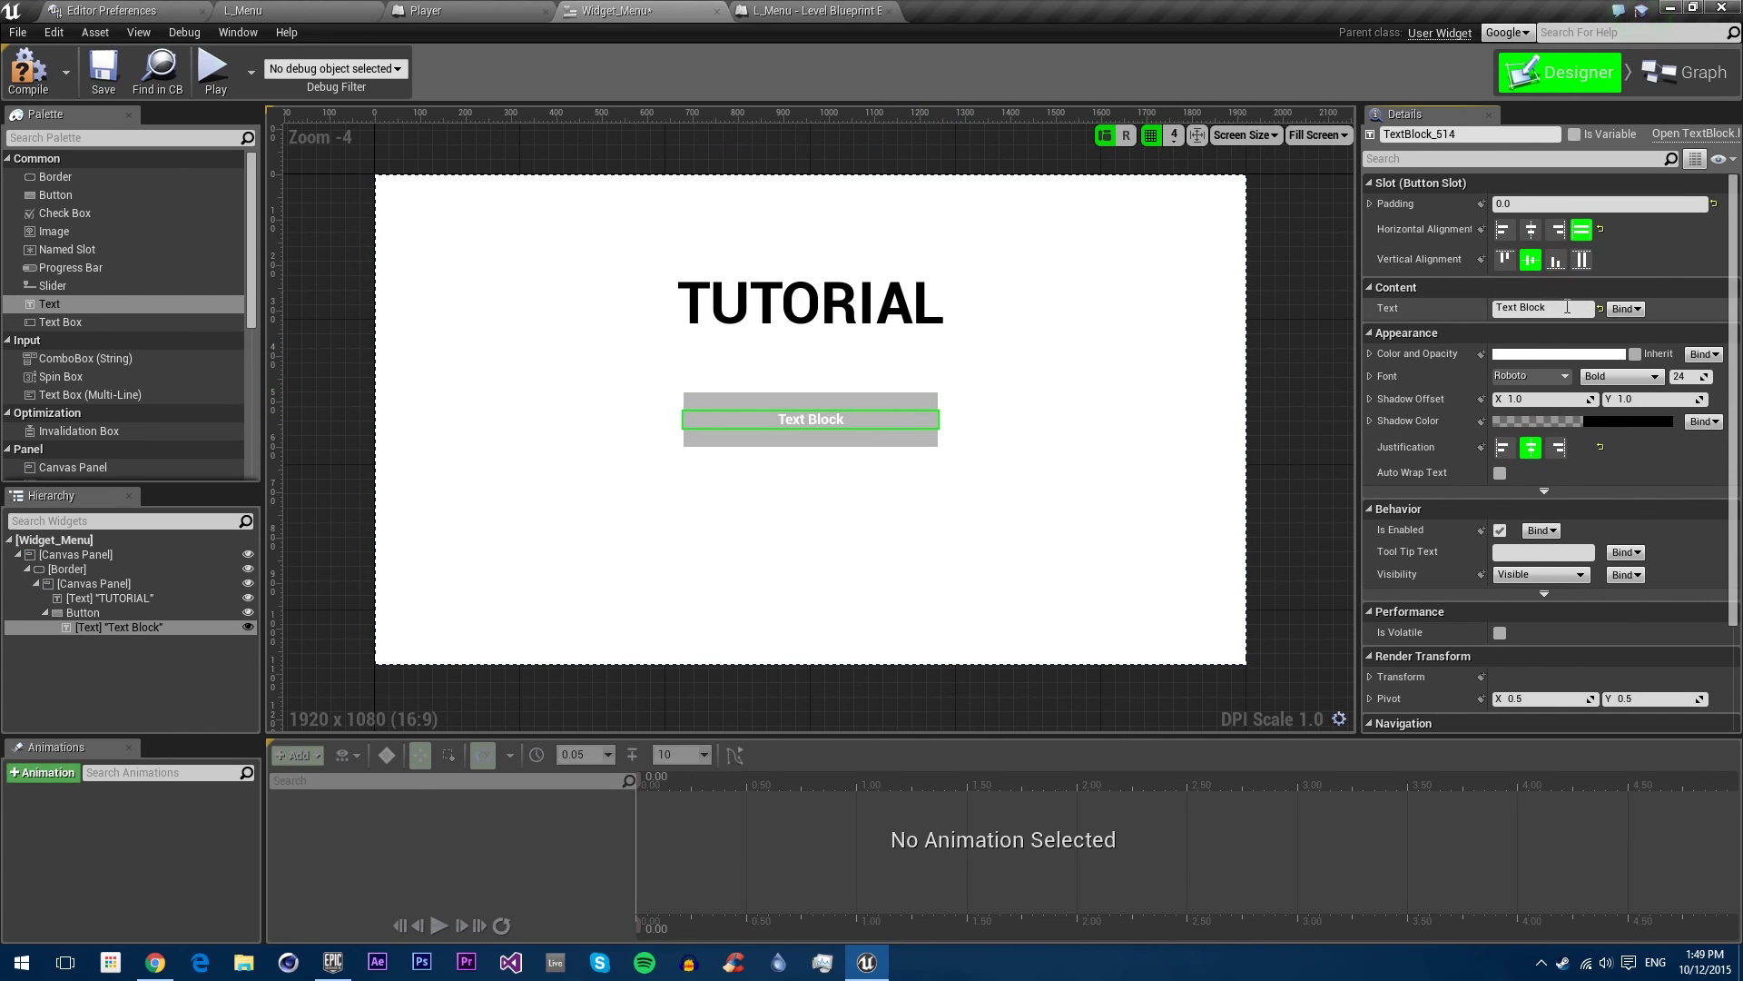
Step: Change the button label's text to PLAY with font size 48
key("ctrl+a")
type("PL")
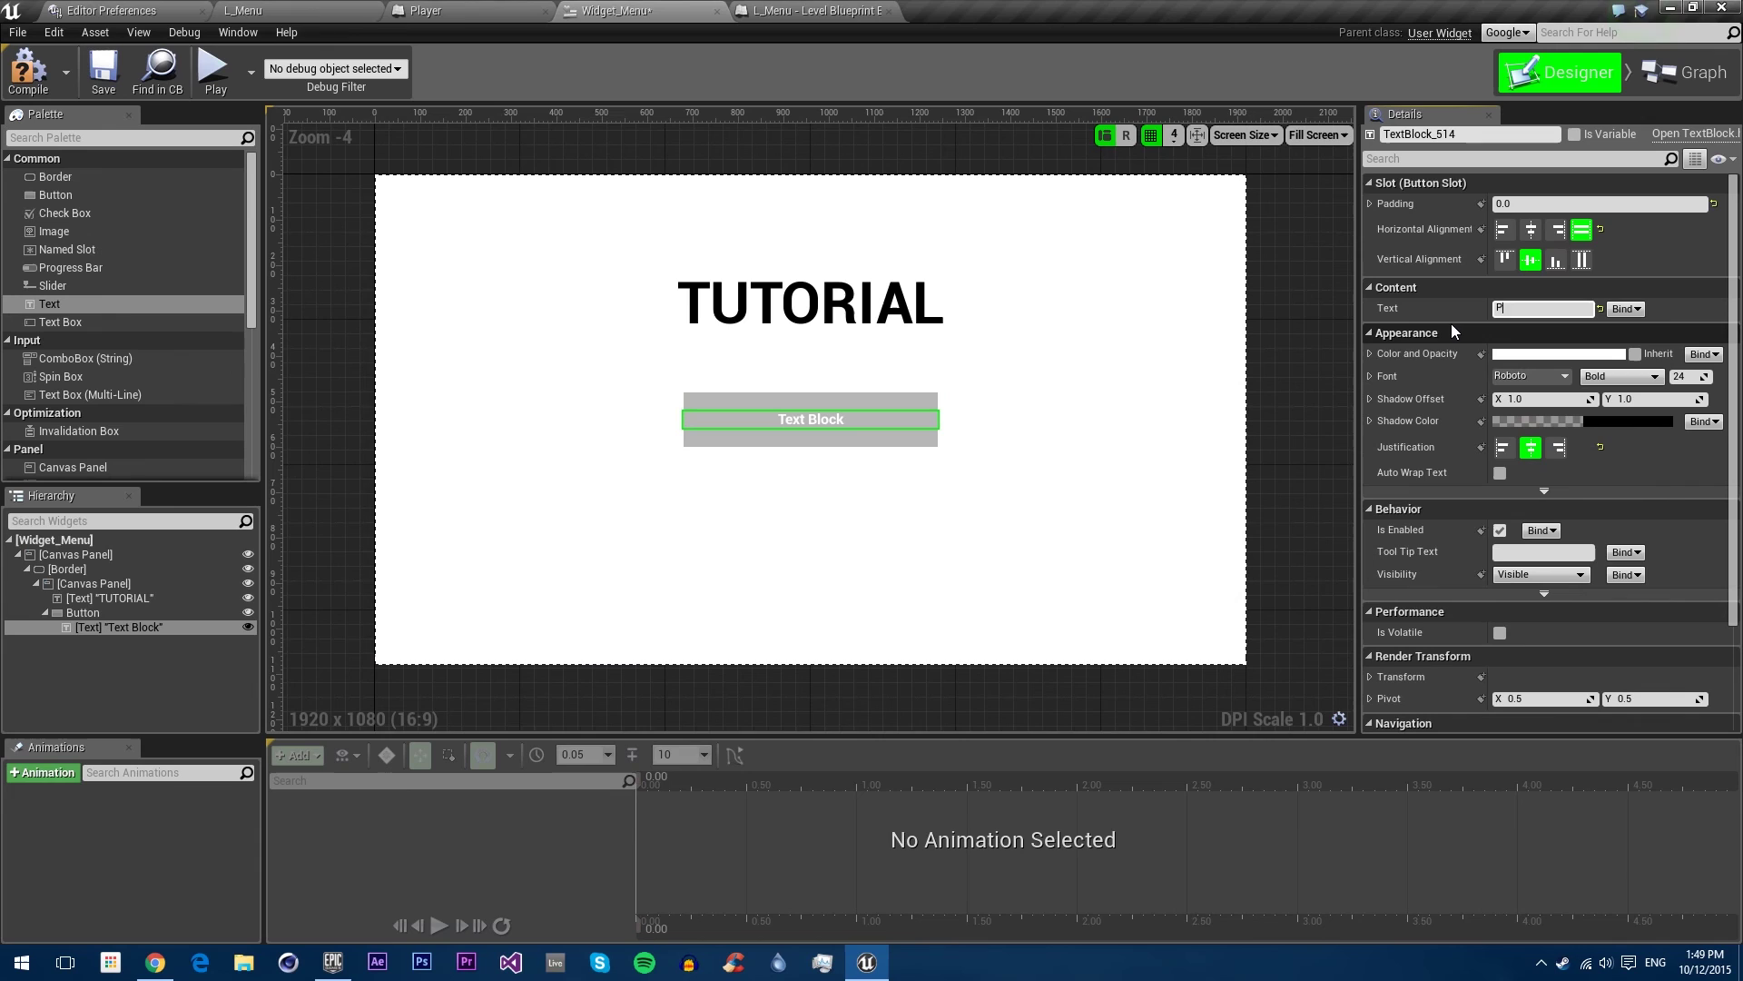
key("BackSpace")
type("AY")
key("Return")
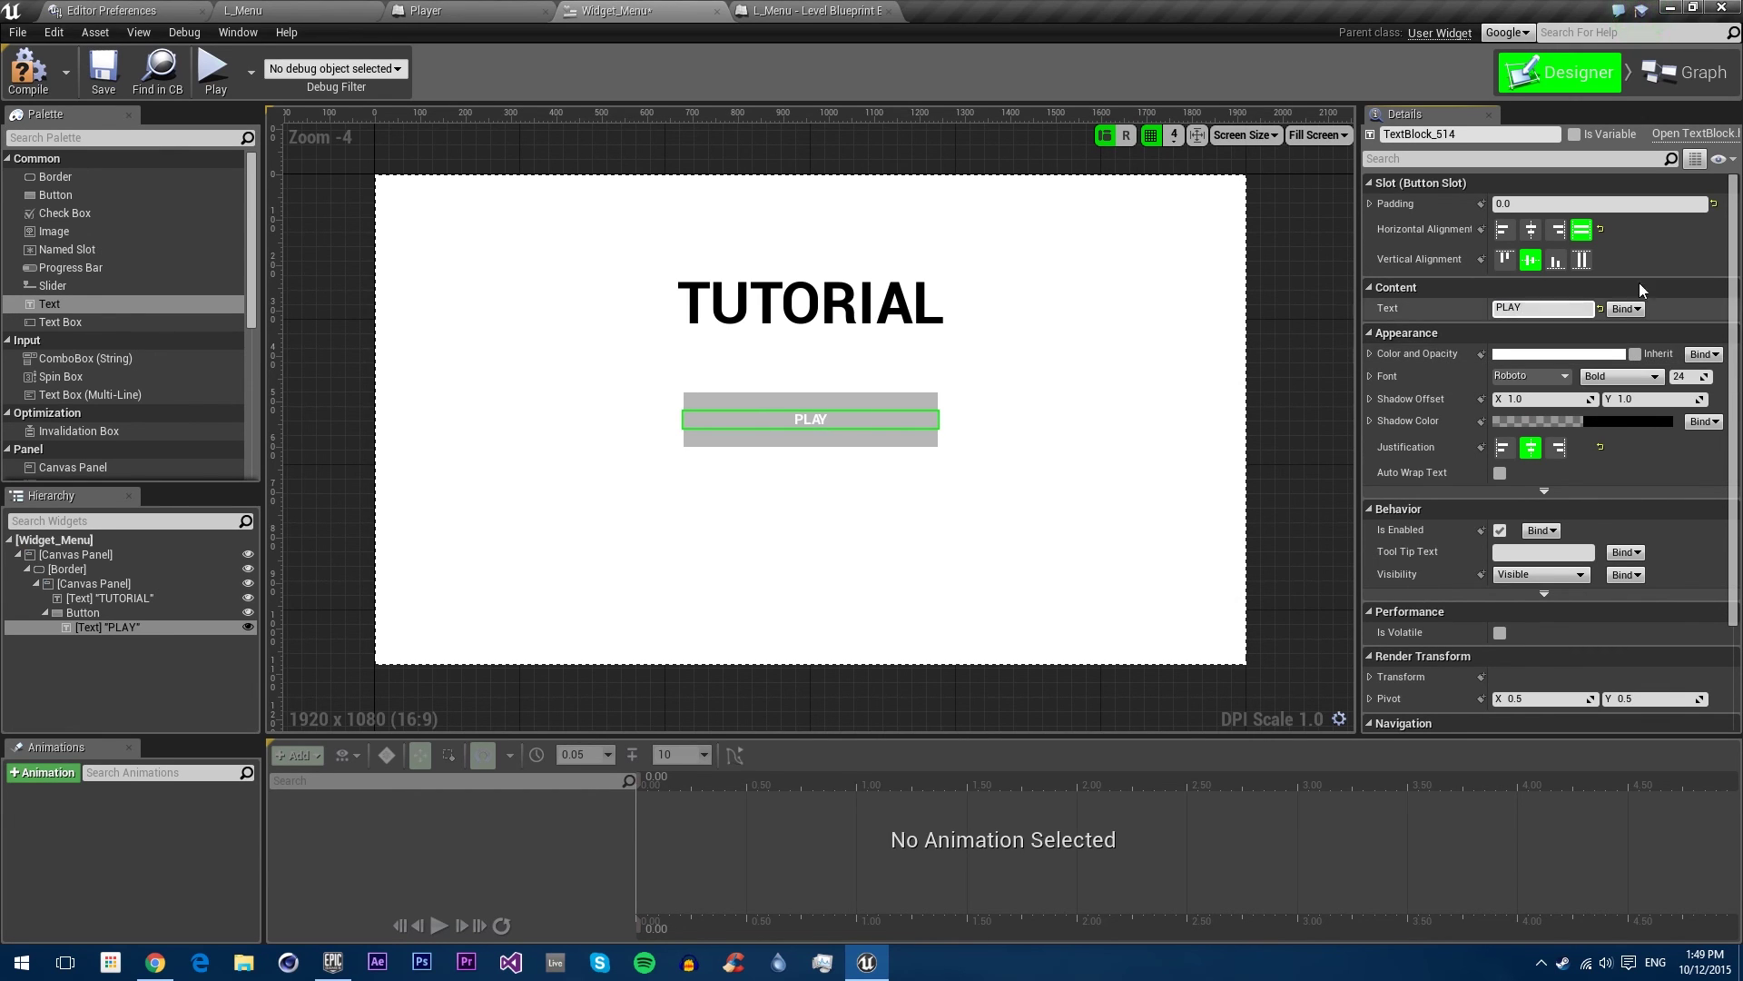
left_click(1687, 378)
type("48")
key("Return")
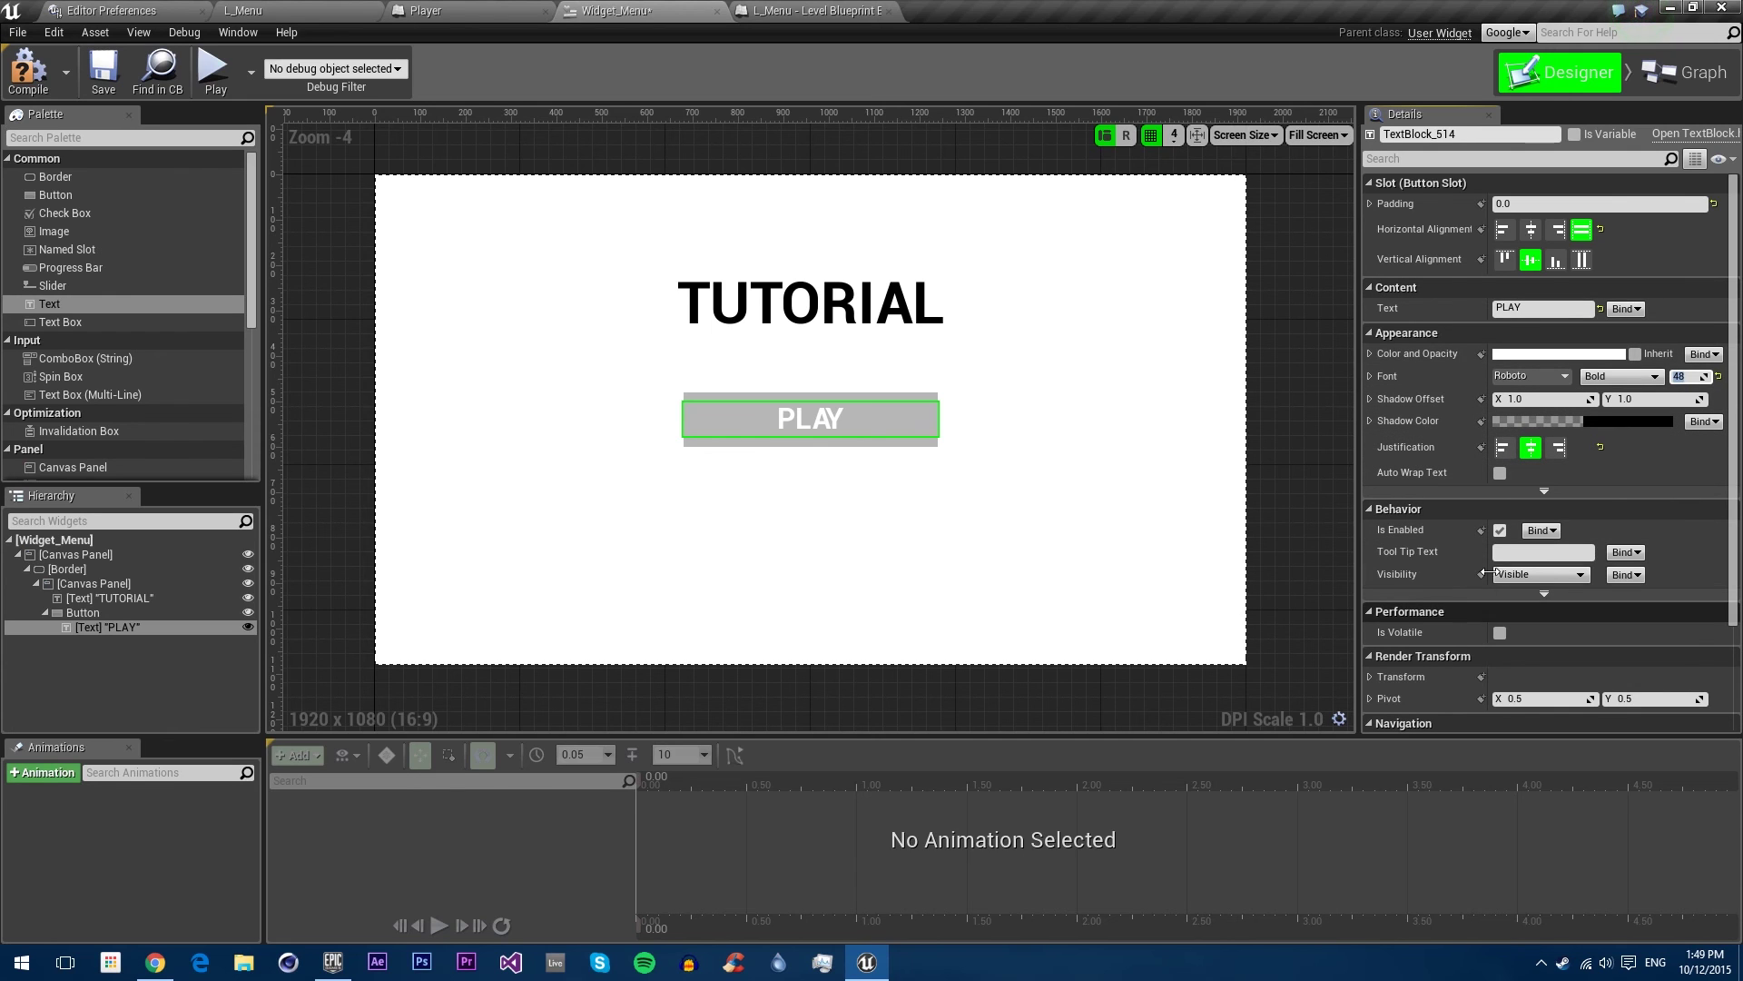
left_click(494, 502)
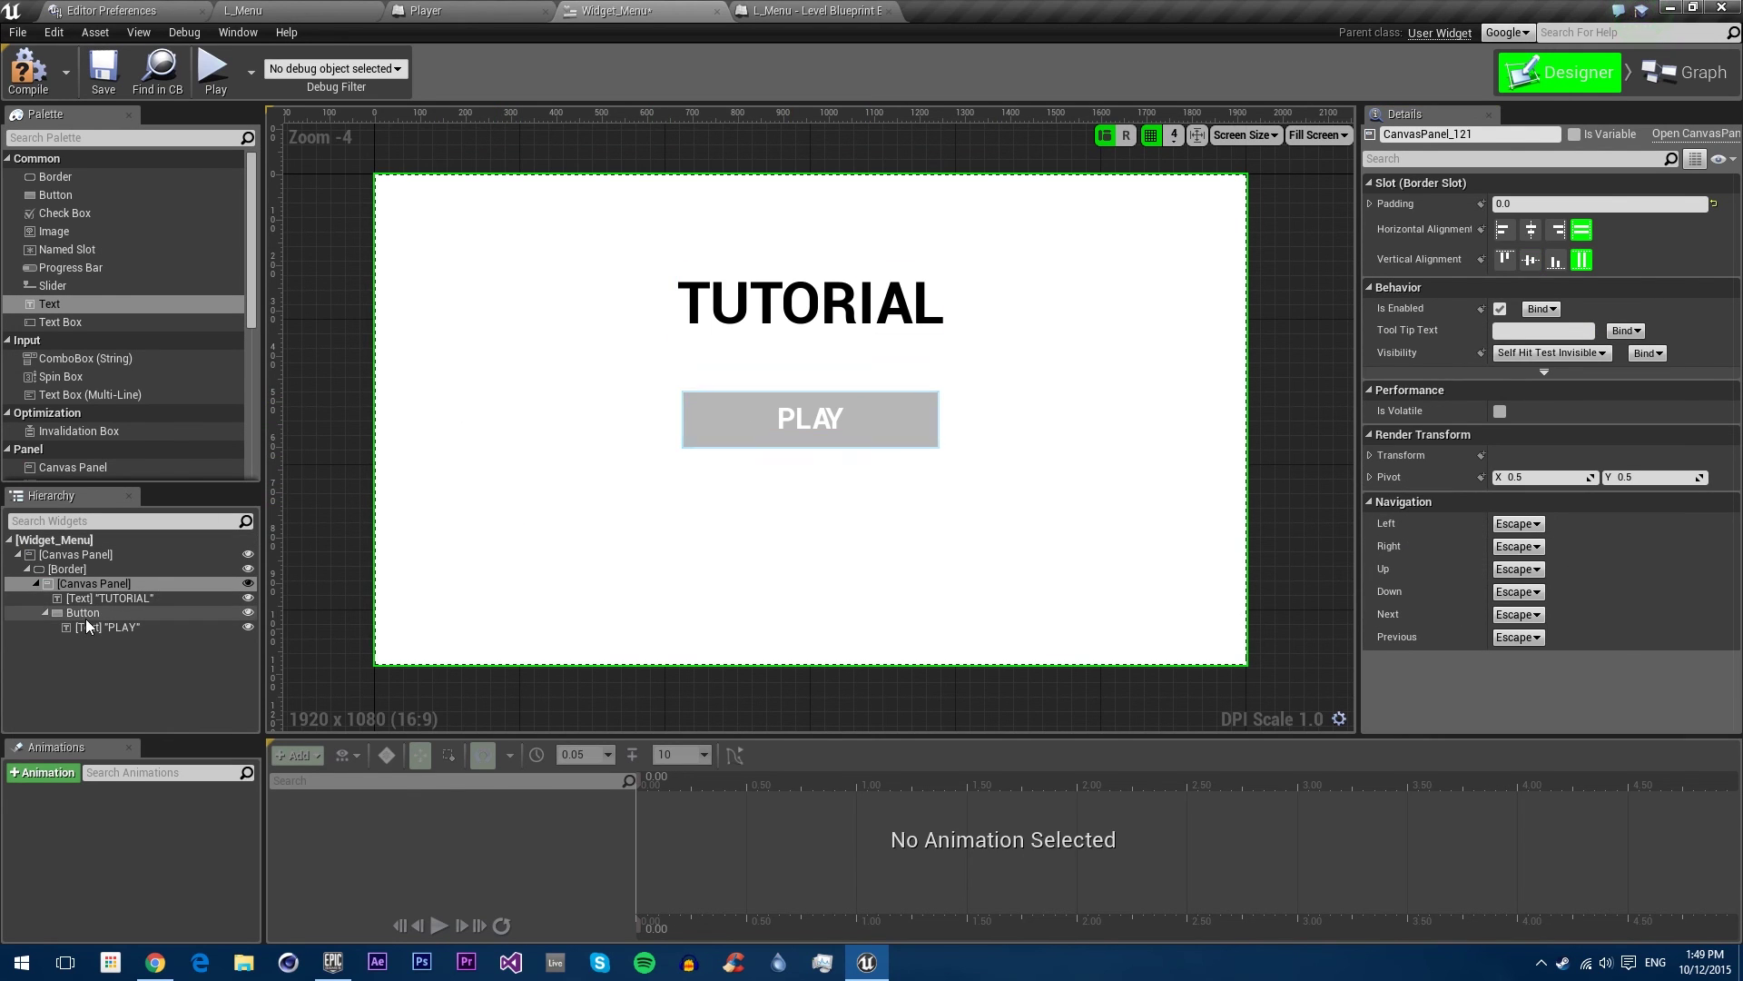
Step: Rename the PLAY button Button_Play and paste a copy of it into the Canvas Panel
left_click(88, 616)
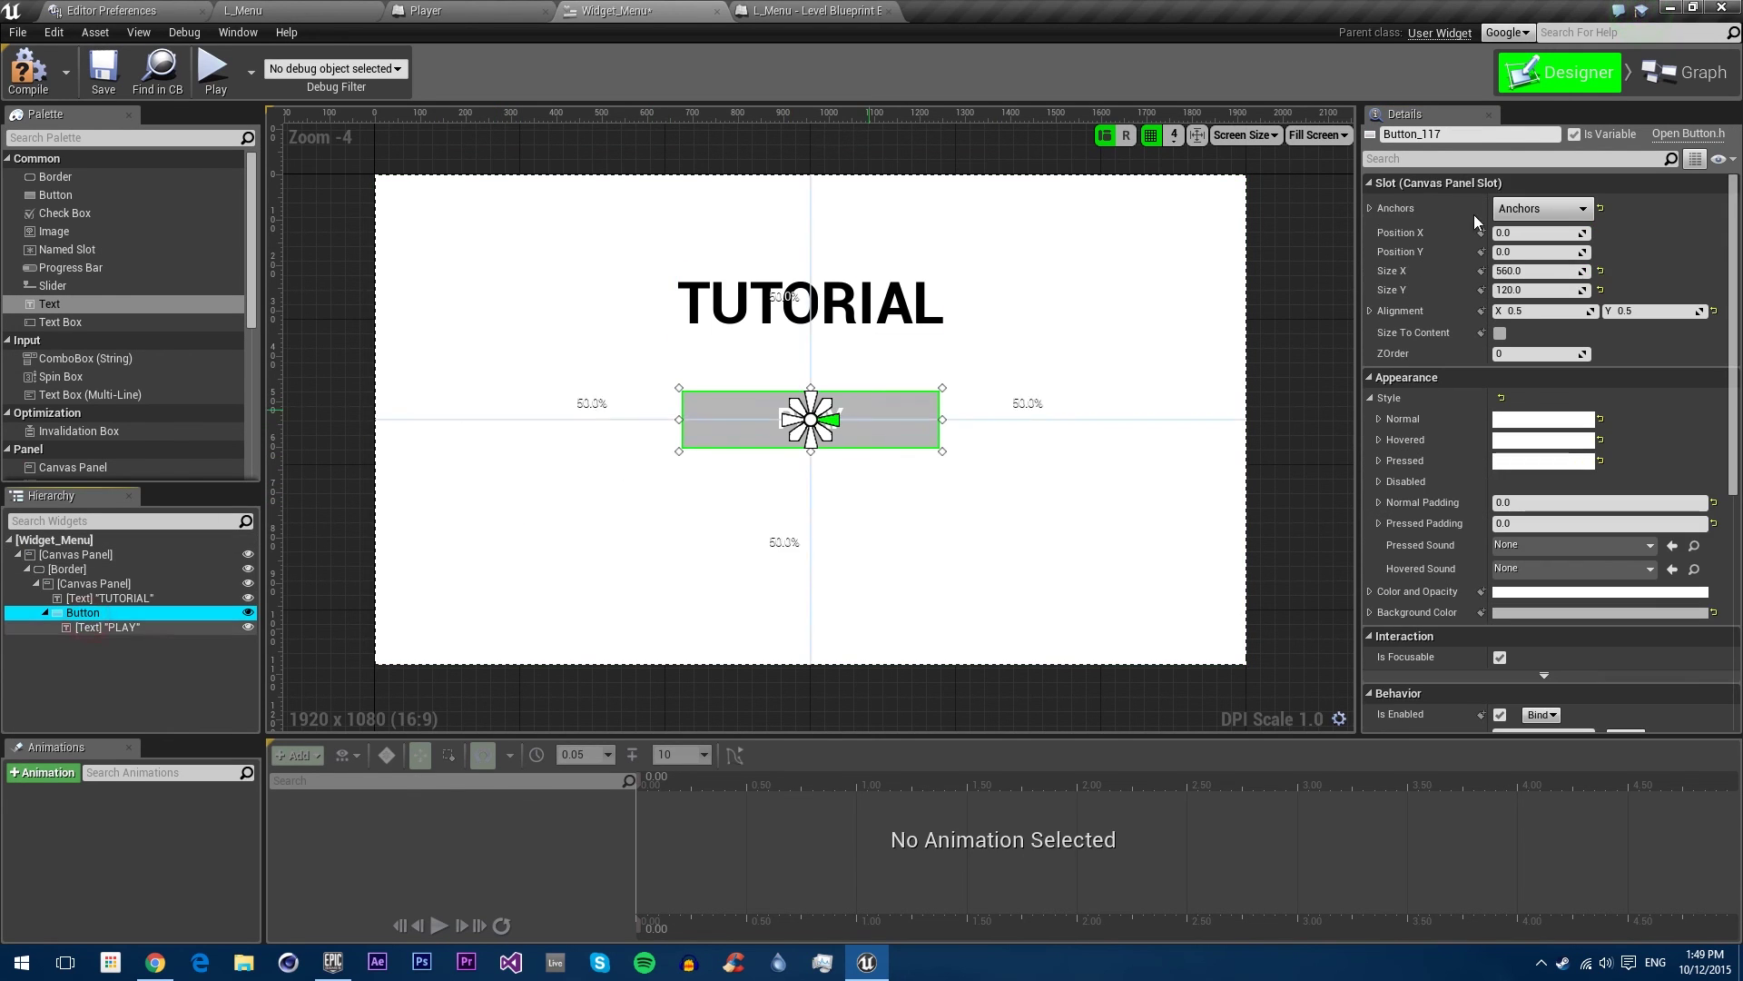
double_click(1425, 133)
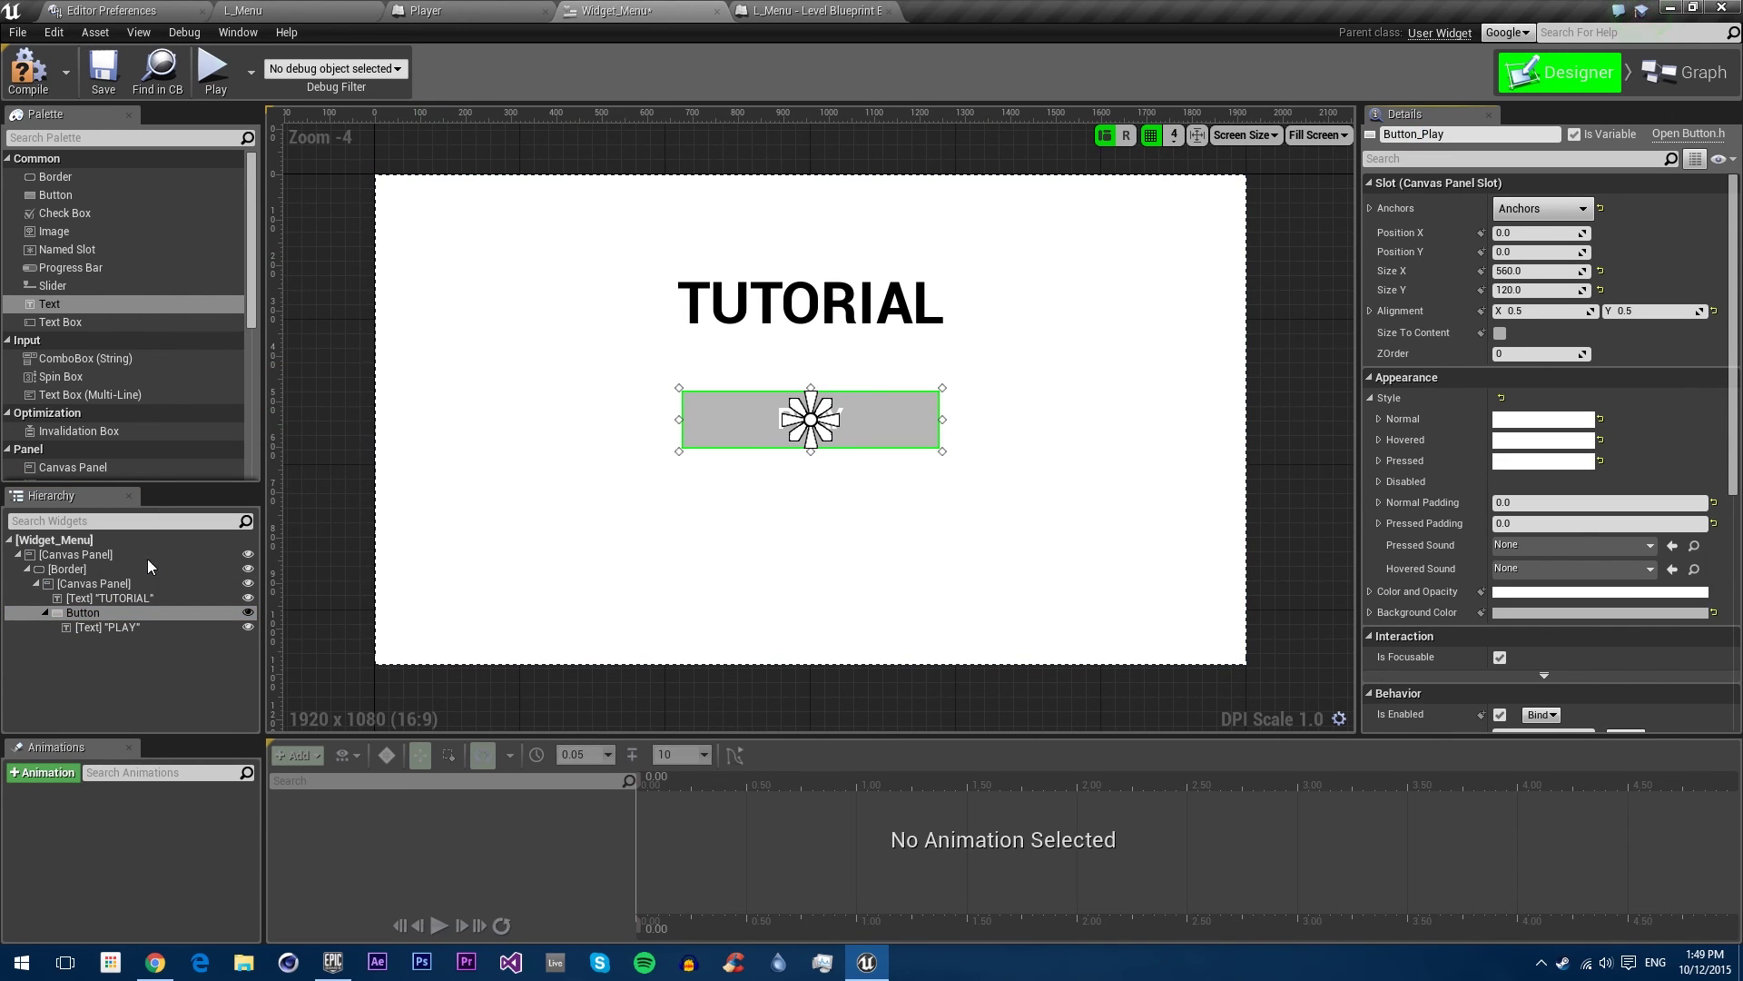
left_click(91, 613)
right_click(94, 613)
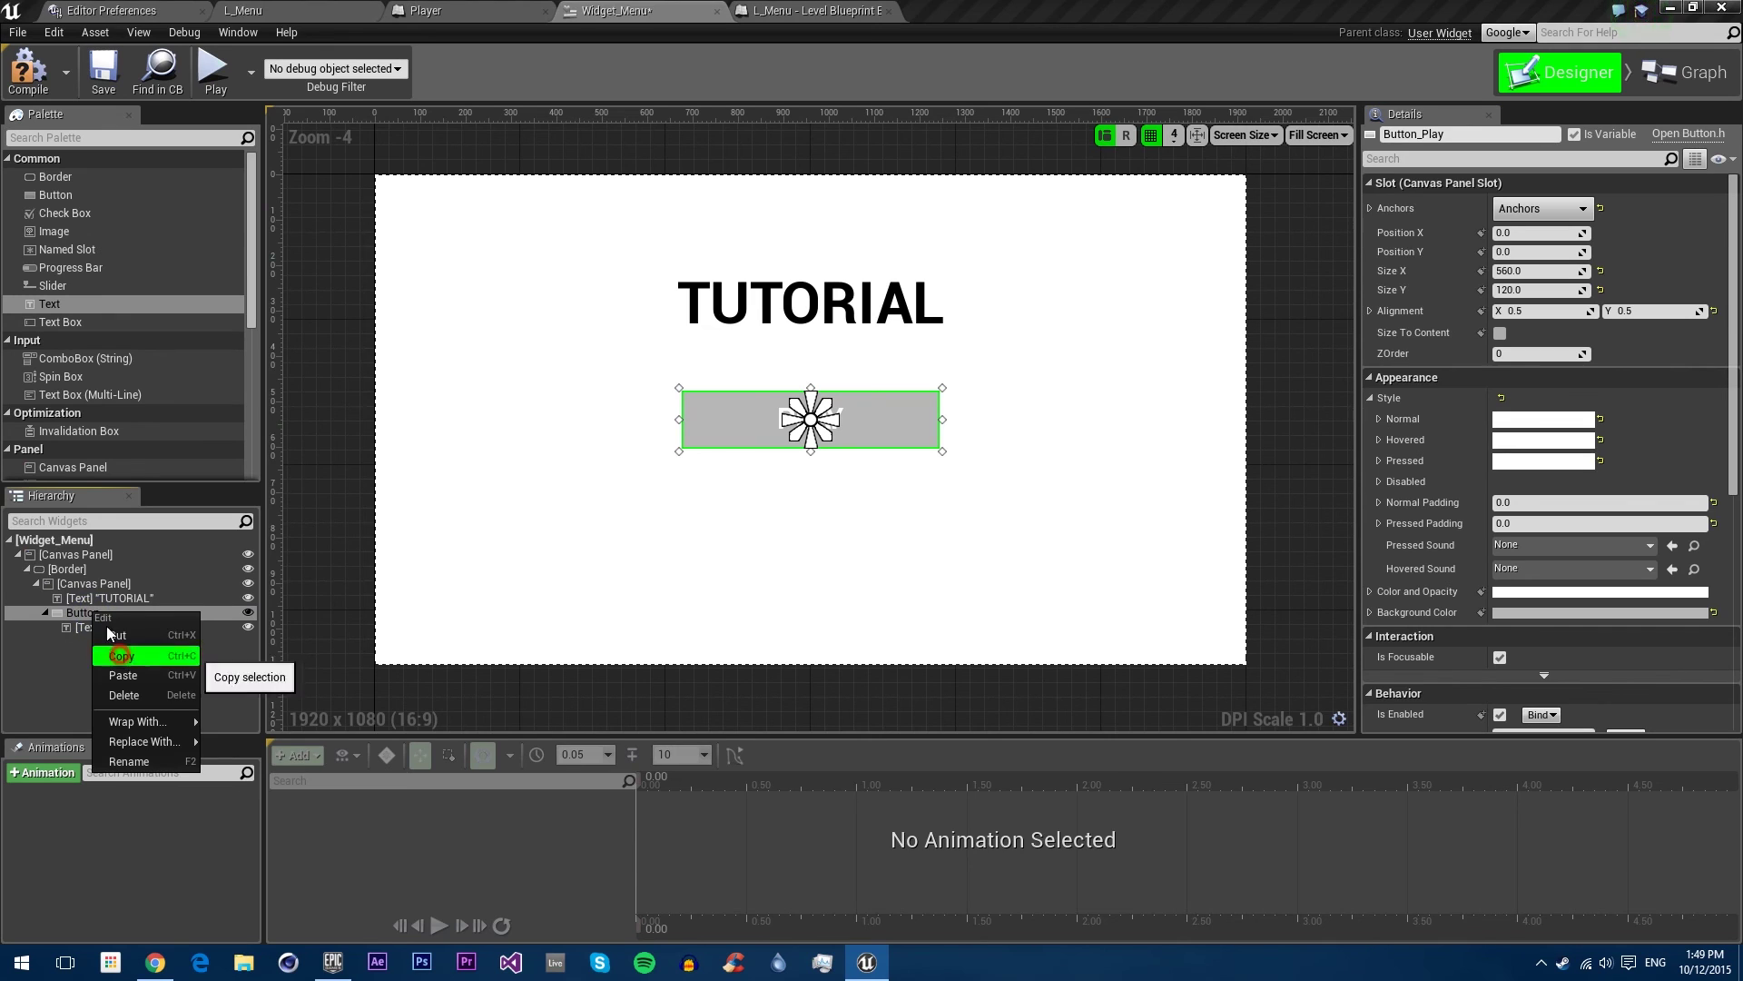
left_click(119, 655)
right_click(76, 583)
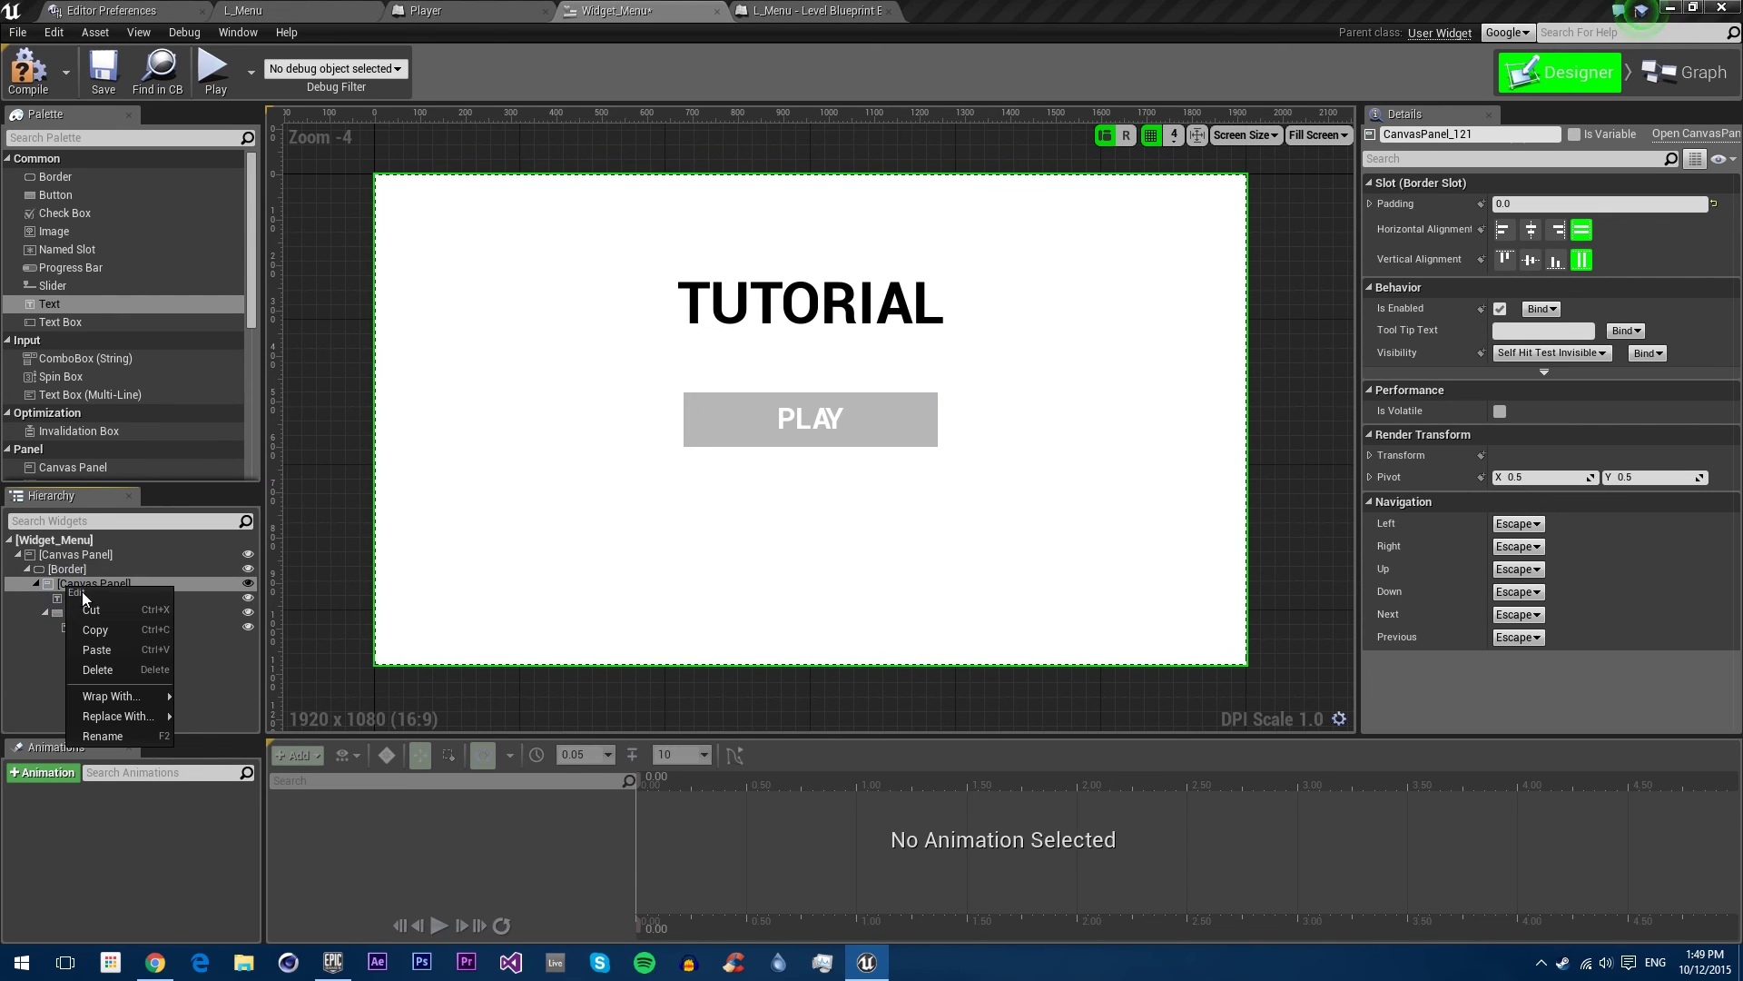
left_click(102, 650)
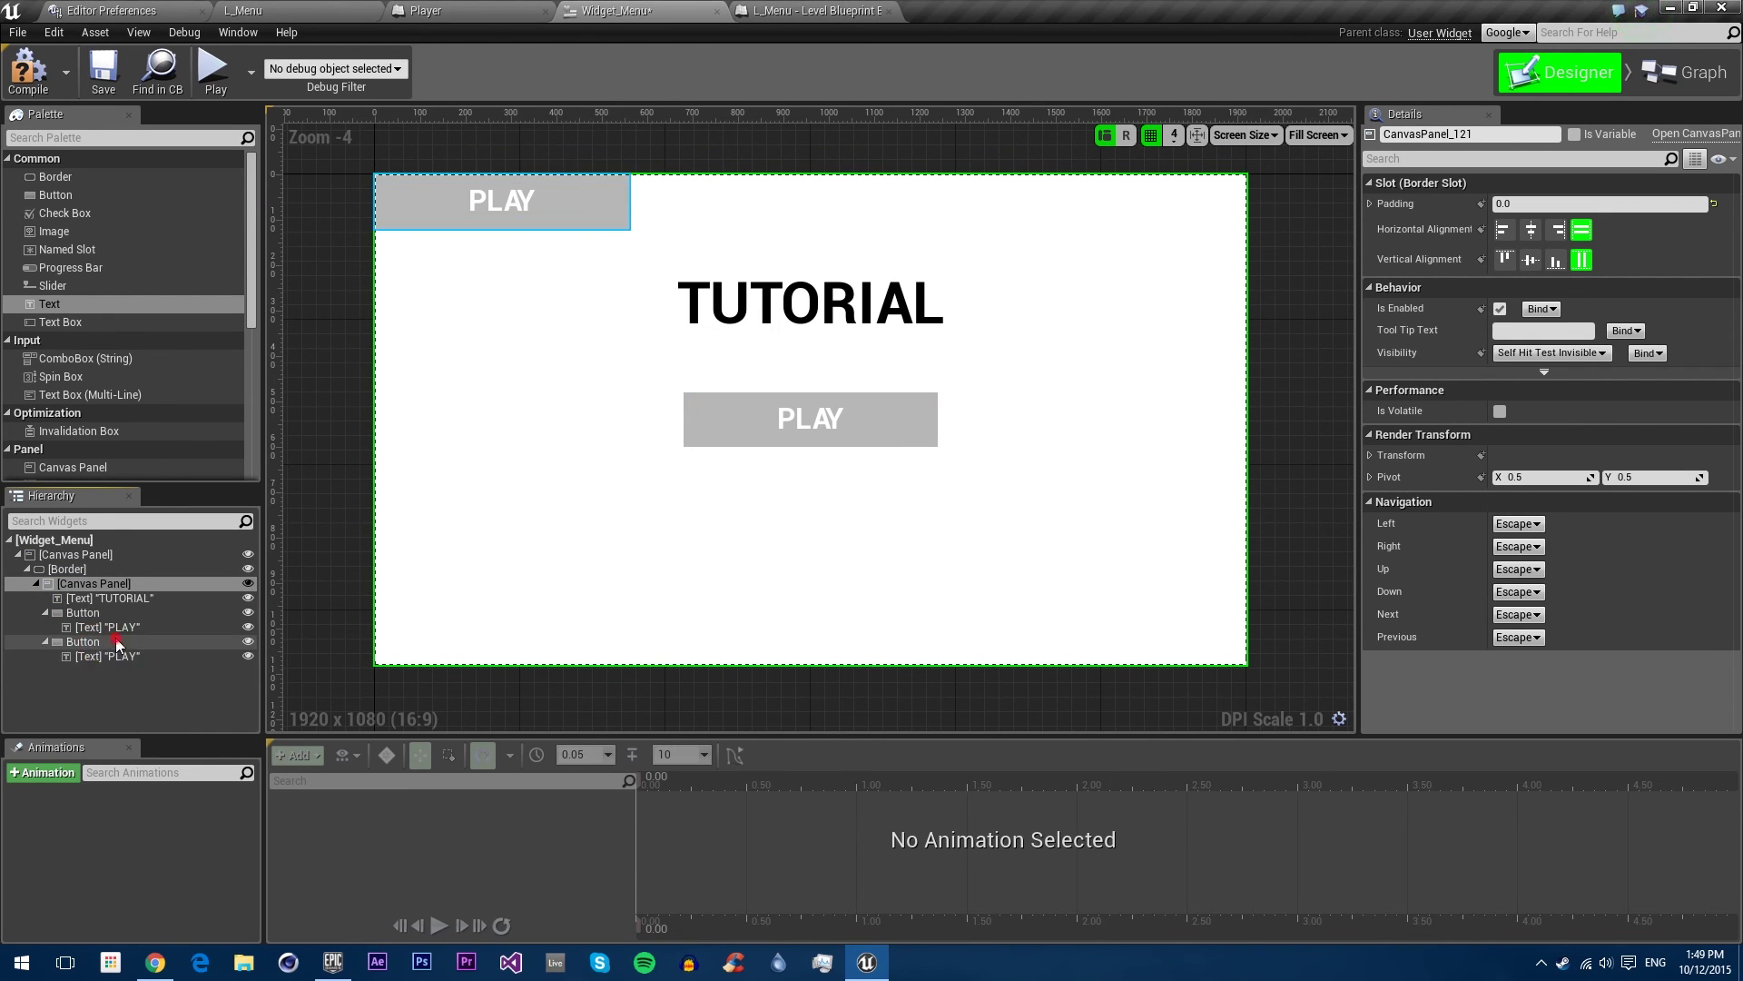
Step: Rename the copy Button_Instructions, anchor it to centre and set Position X 0, Y 160
left_click(104, 641)
left_click(1427, 134)
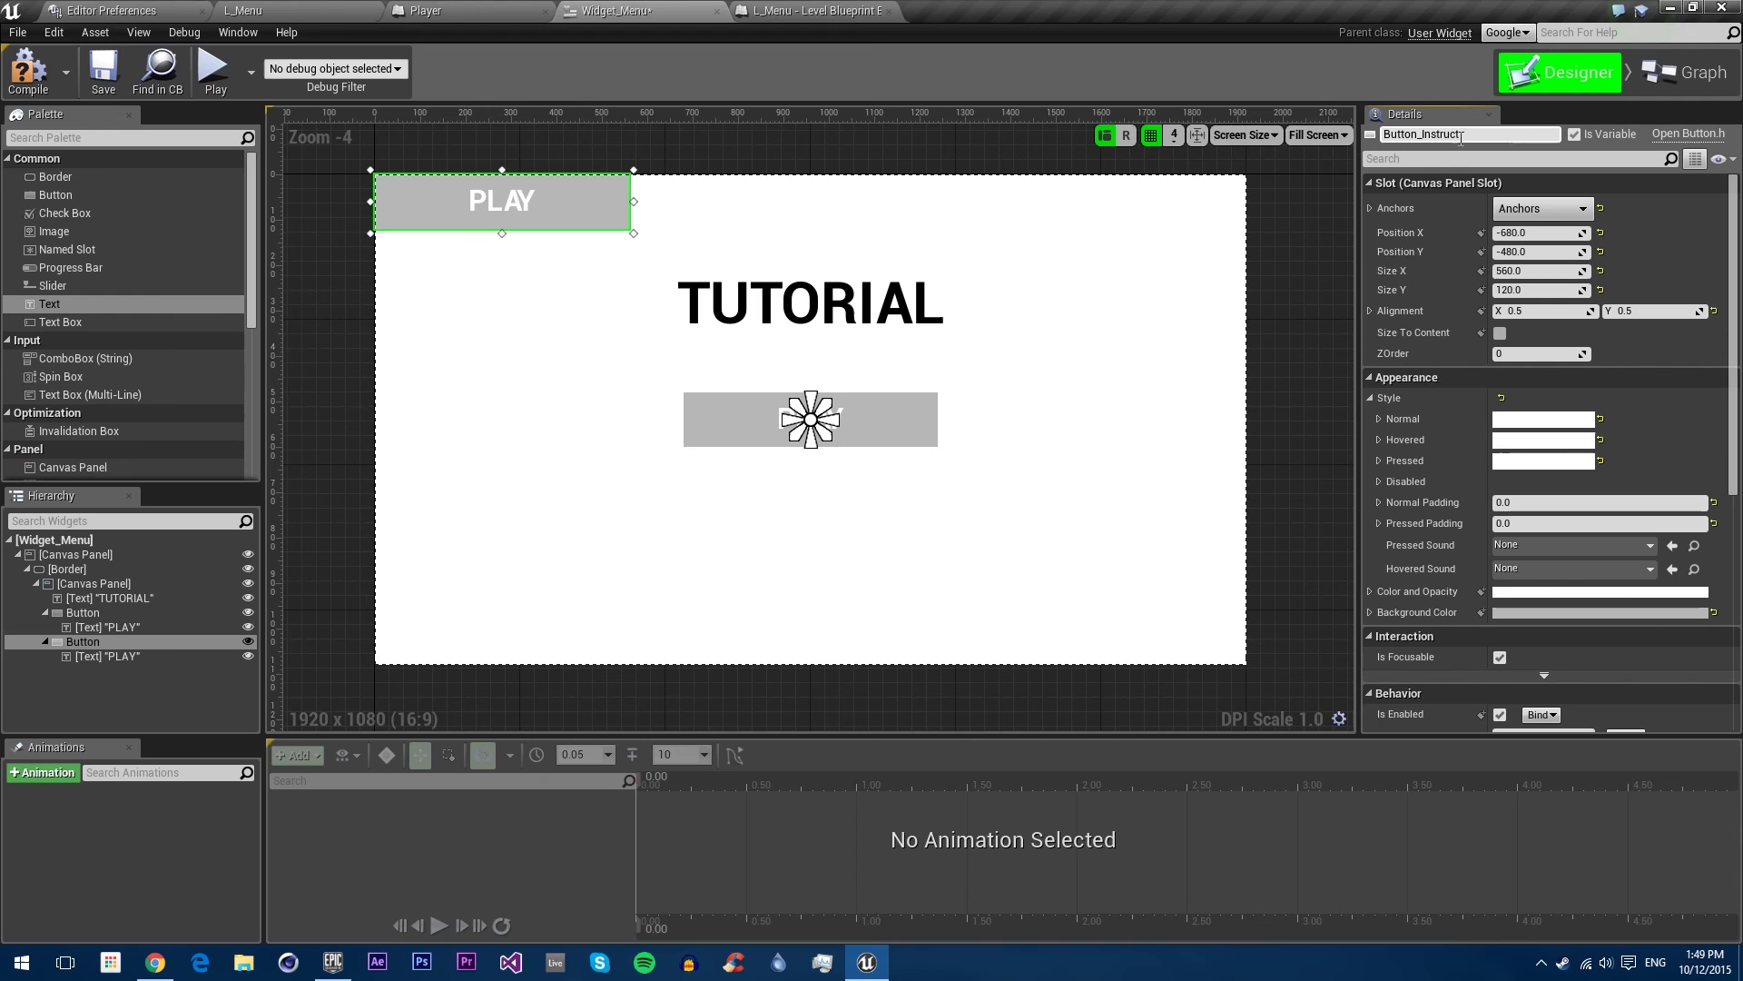
key("Return")
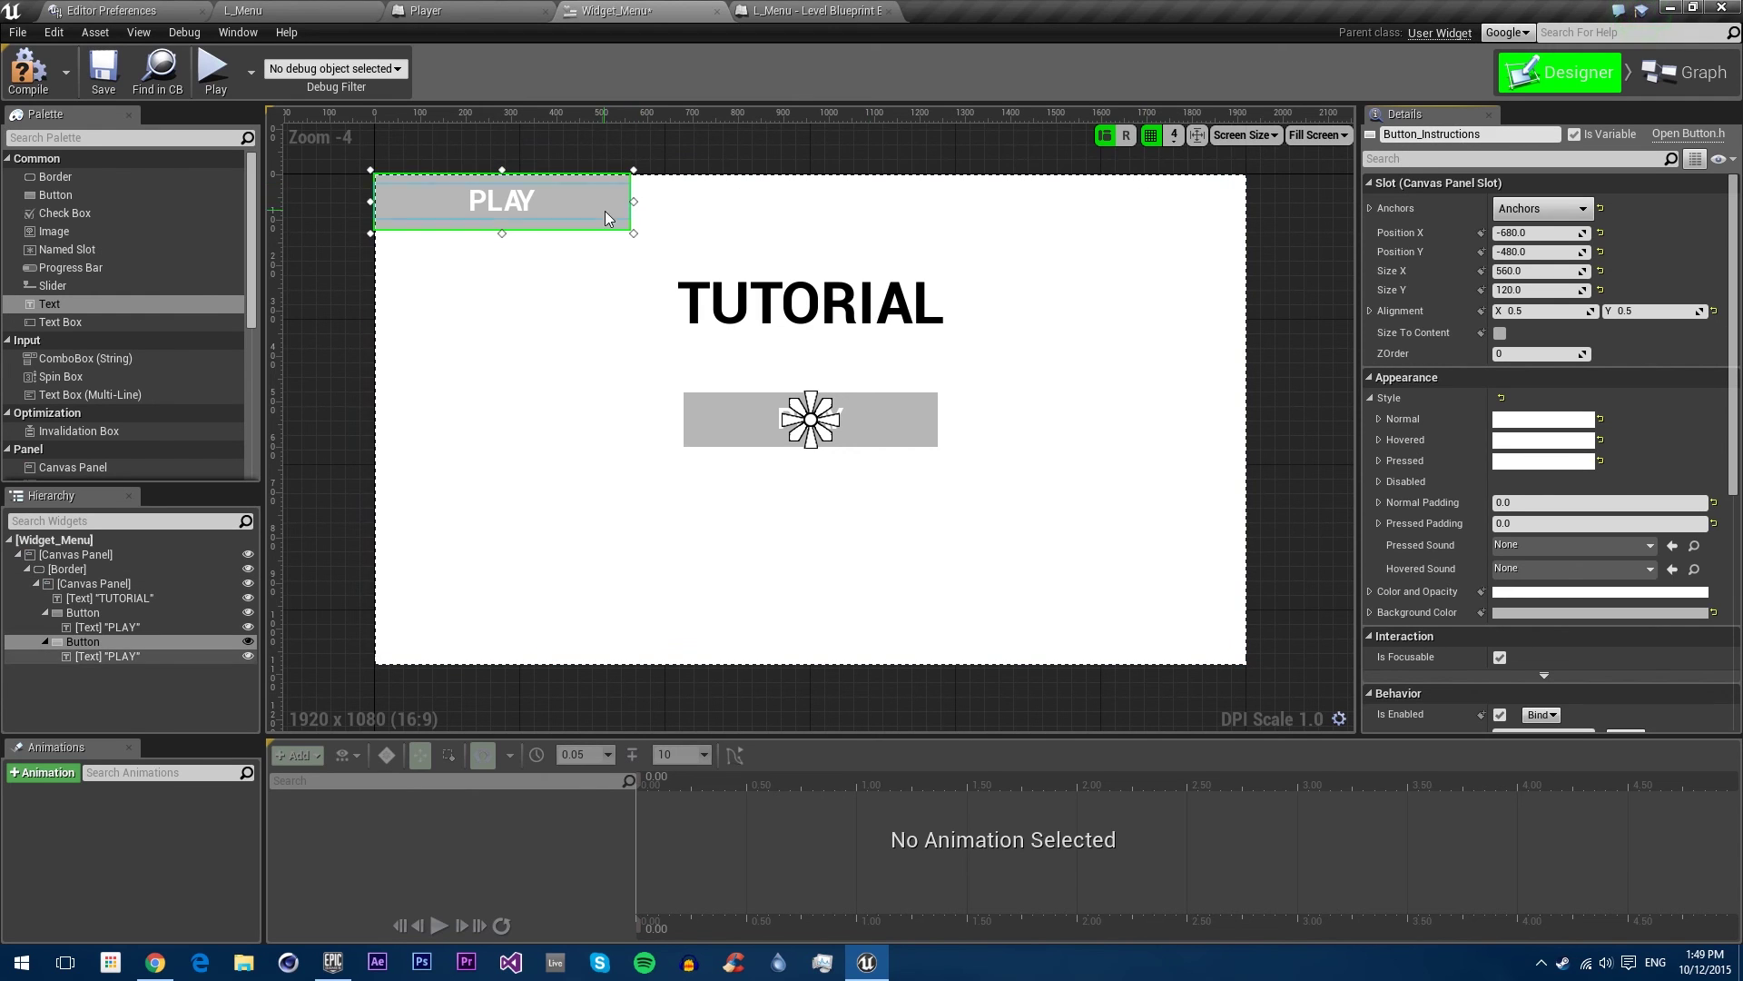
left_click(1544, 208)
left_click(1581, 331)
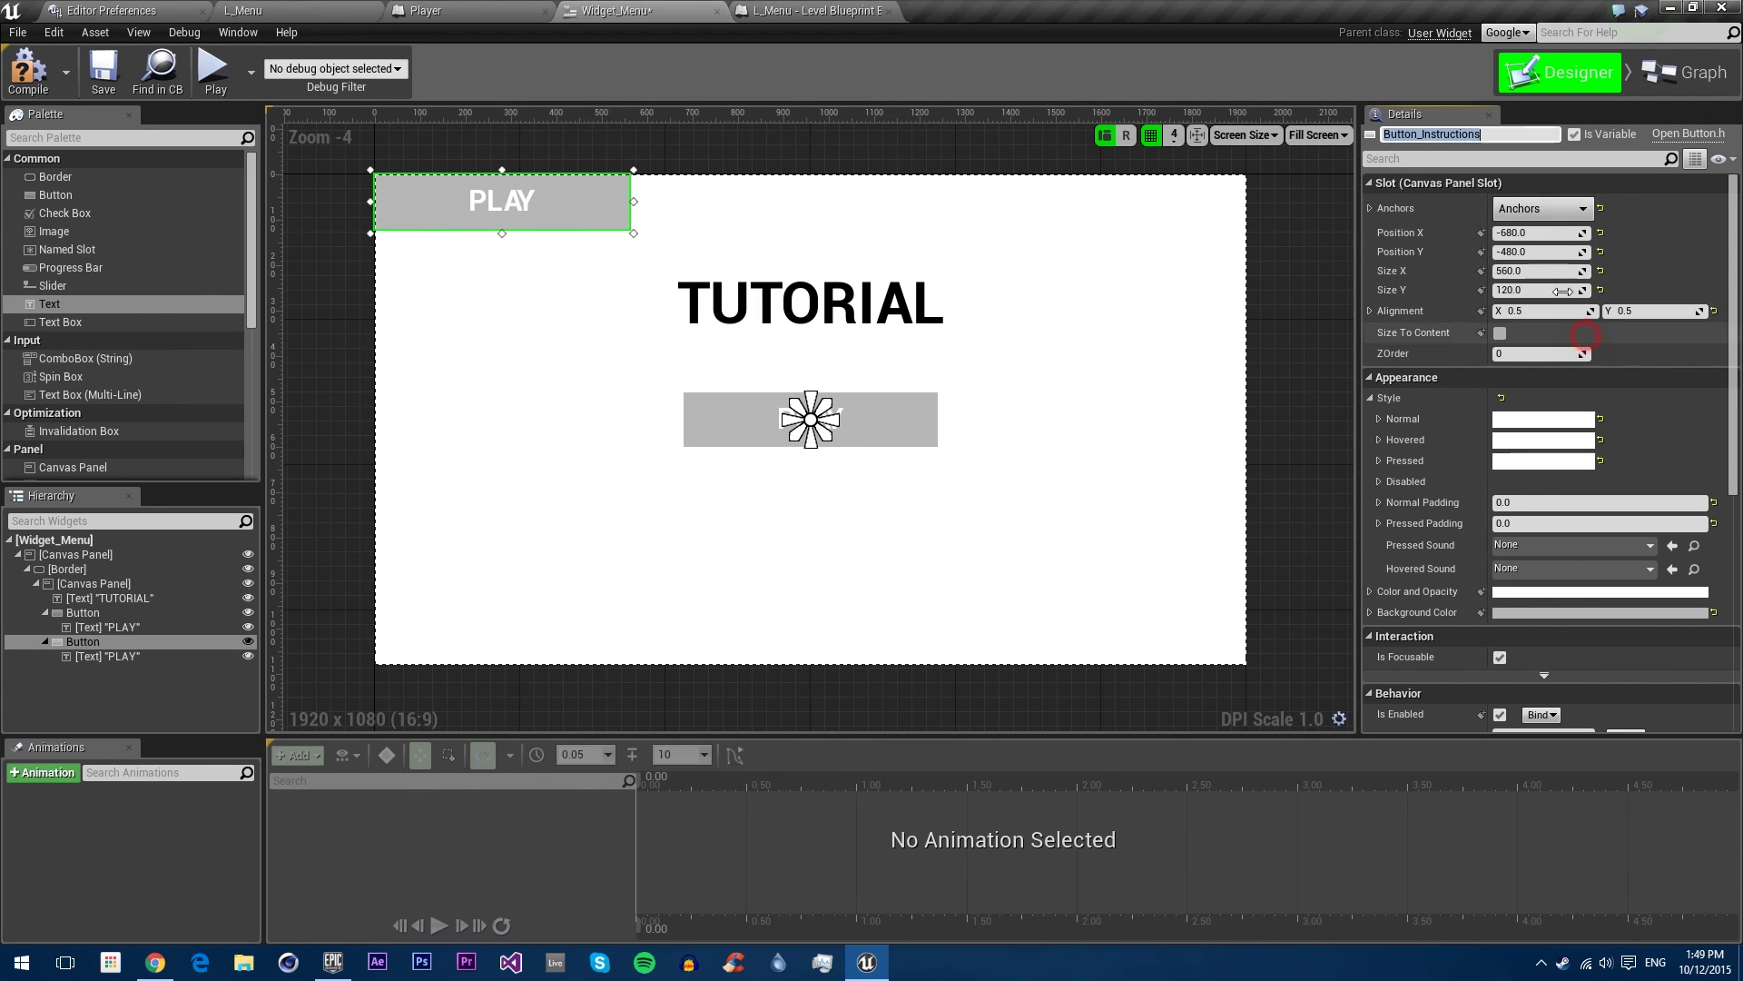
type("0")
key("Return")
left_click(1539, 232)
type("0")
key("Return")
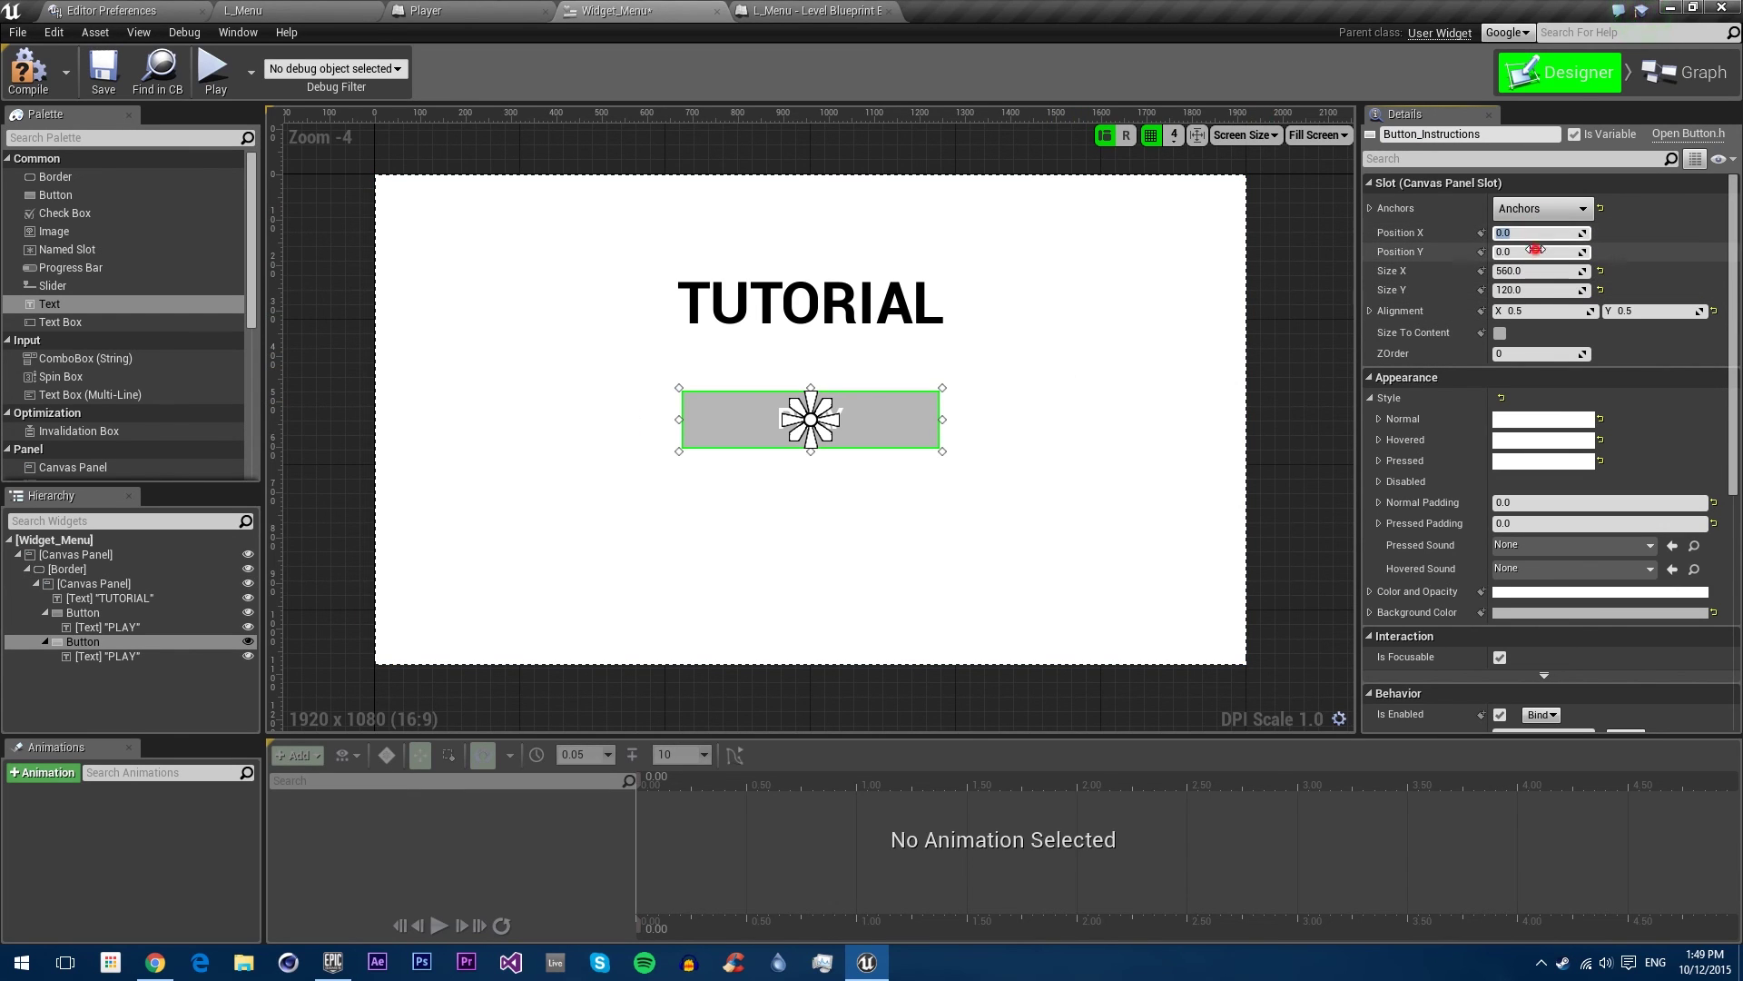
left_click(1534, 249)
type("160")
key("Return")
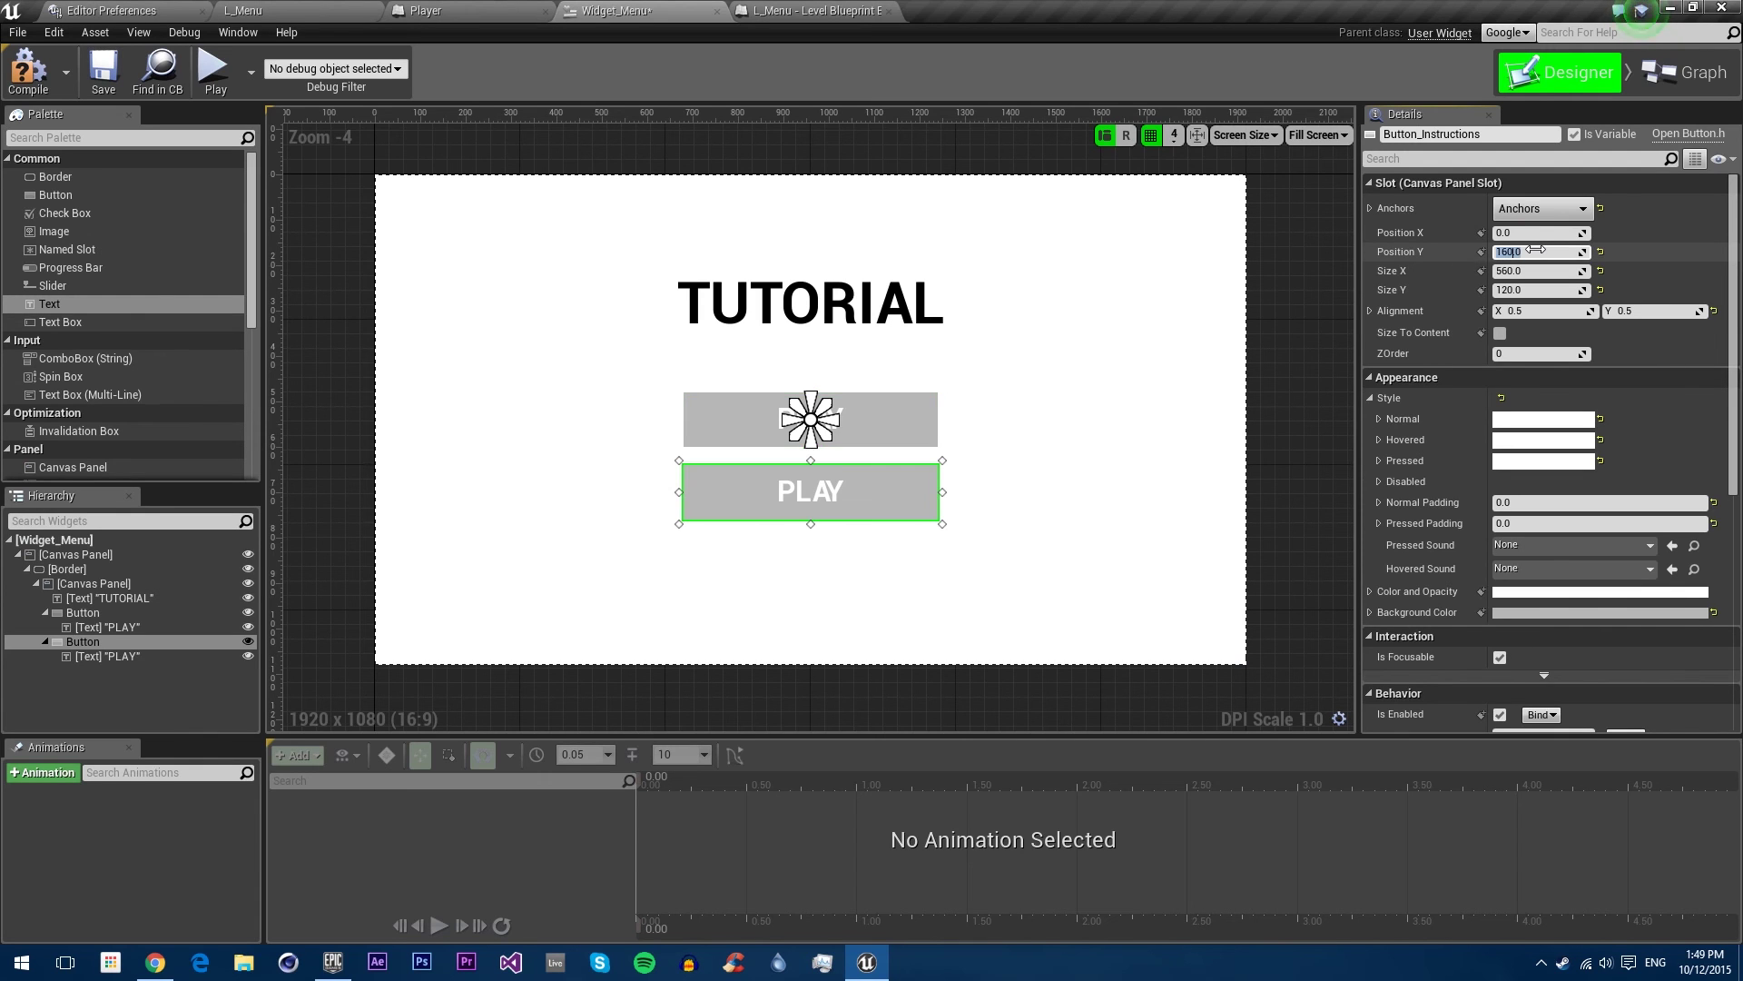
Step: Change the new button's label text to INSTRUCTIONS
left_click(128, 662)
left_click(1544, 308)
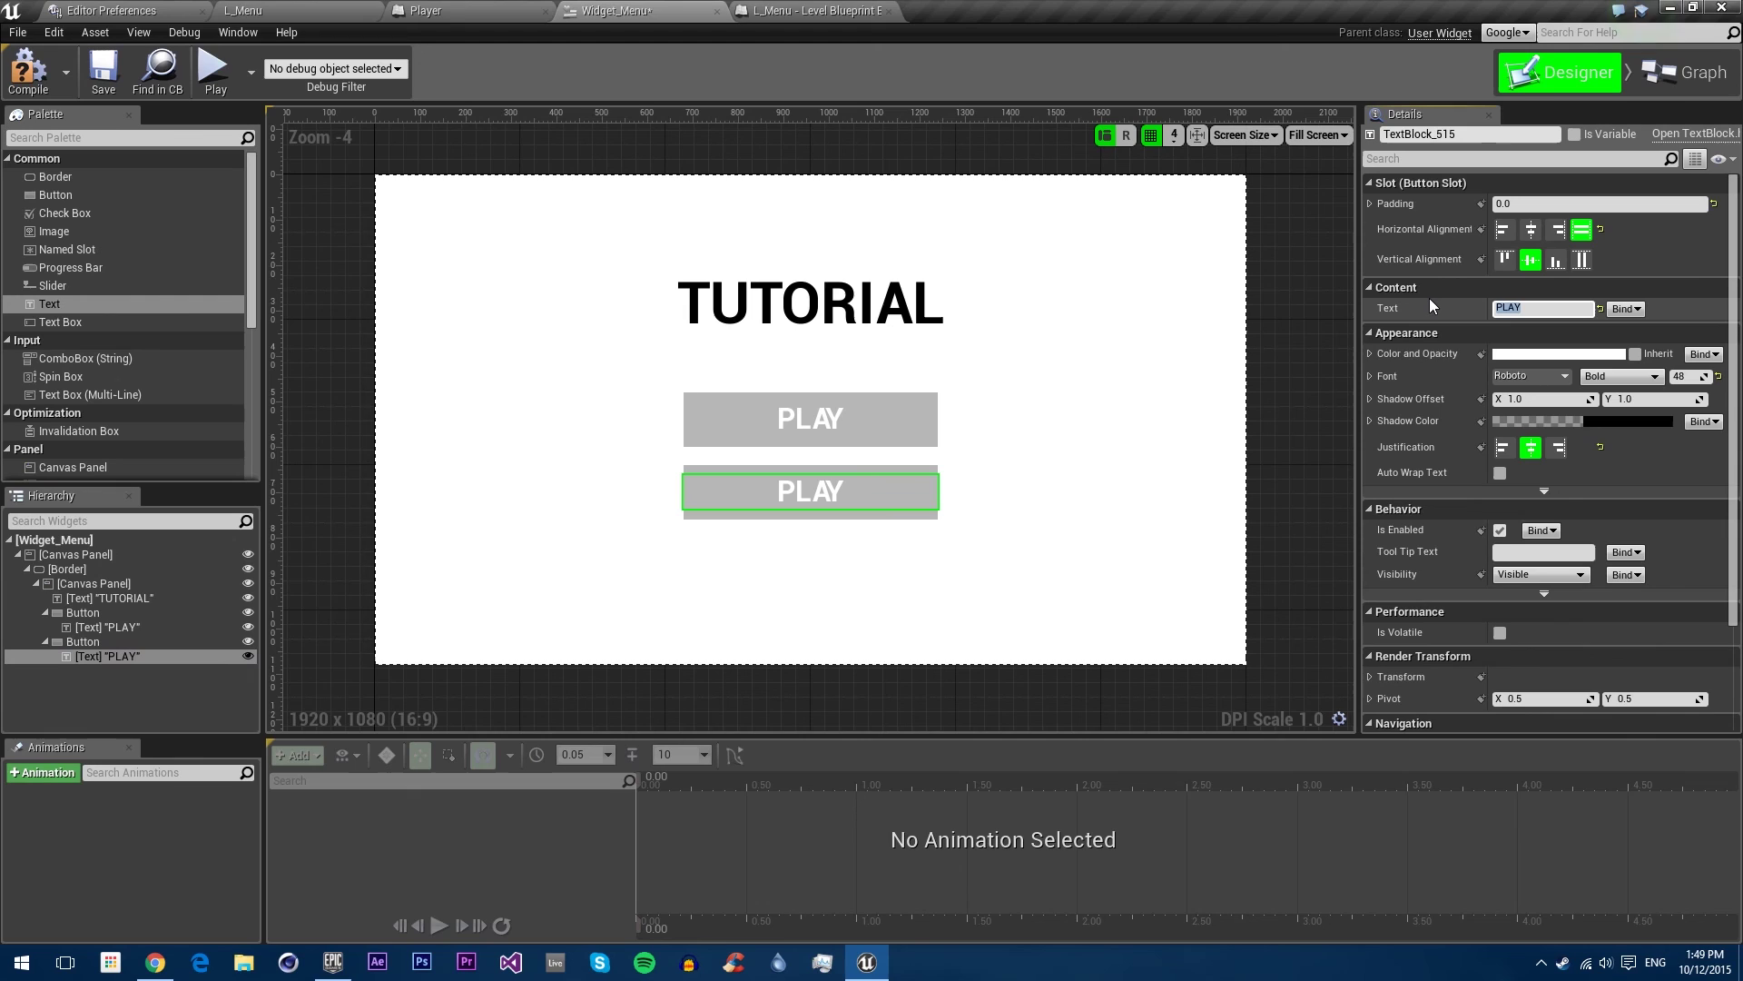
key("BackSpace")
type("INSTRUCTIO(NS")
key("Return")
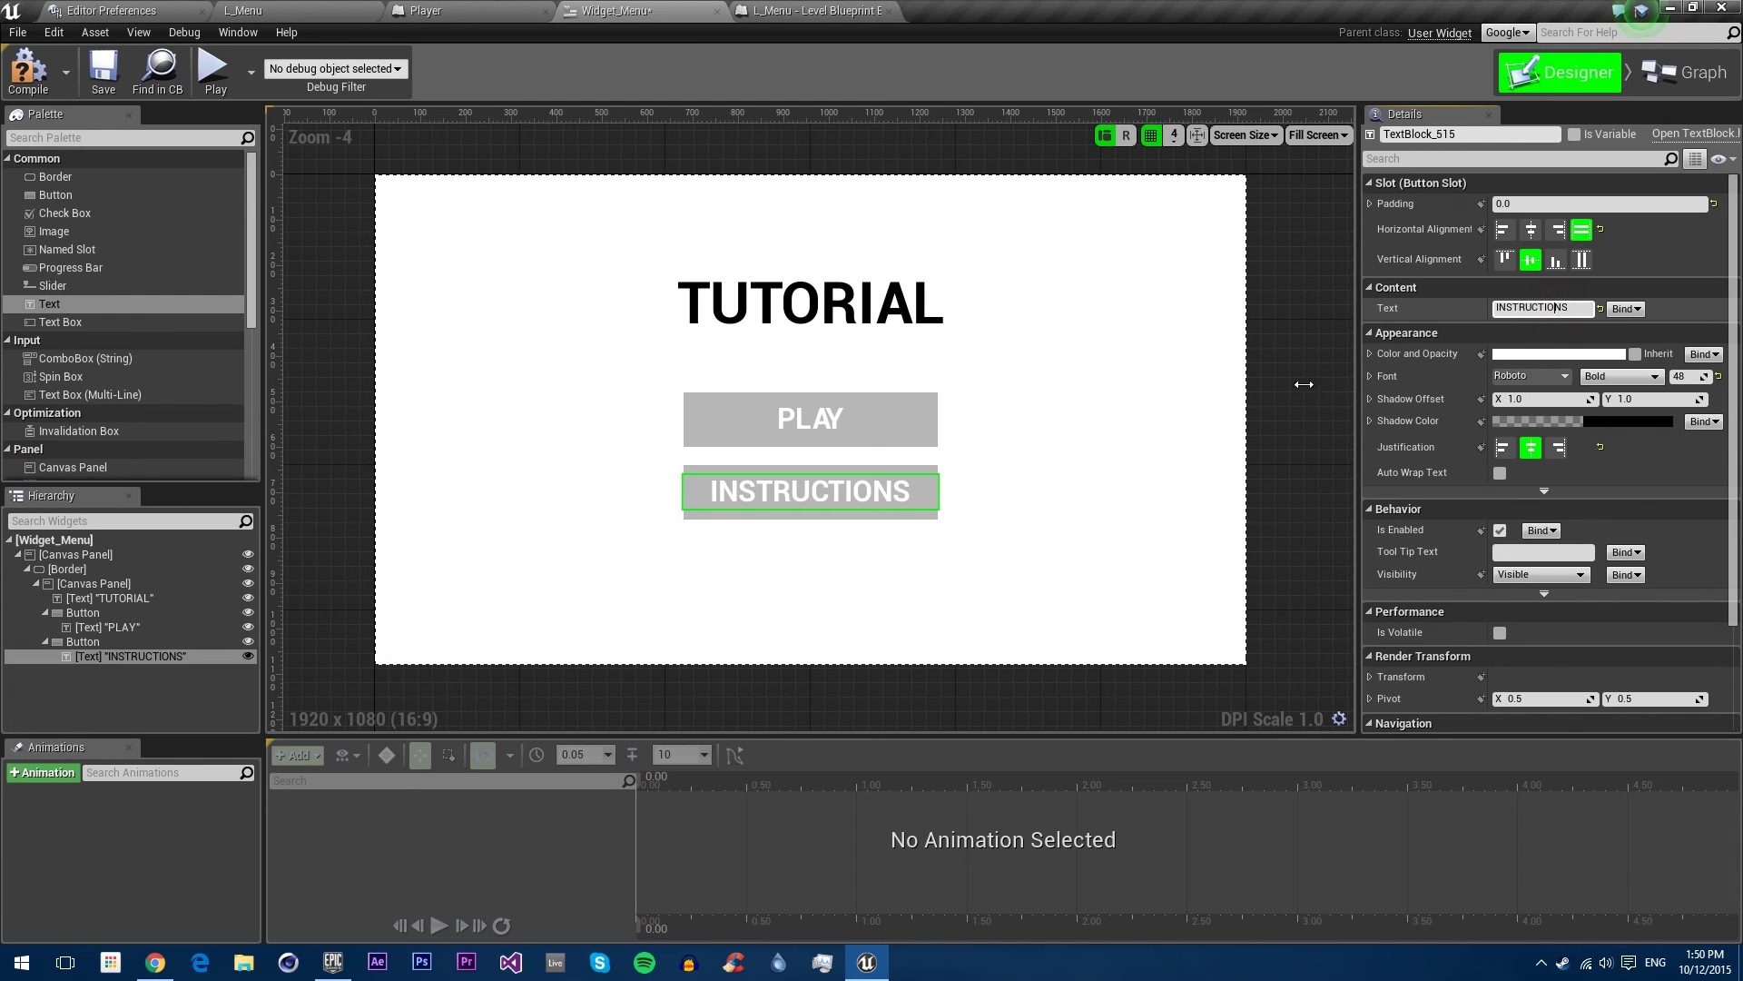
Step: Paste a copy of the INSTRUCTIONS button, anchored to centre at Position X 0, Y 320
left_click(83, 642)
right_click(83, 642)
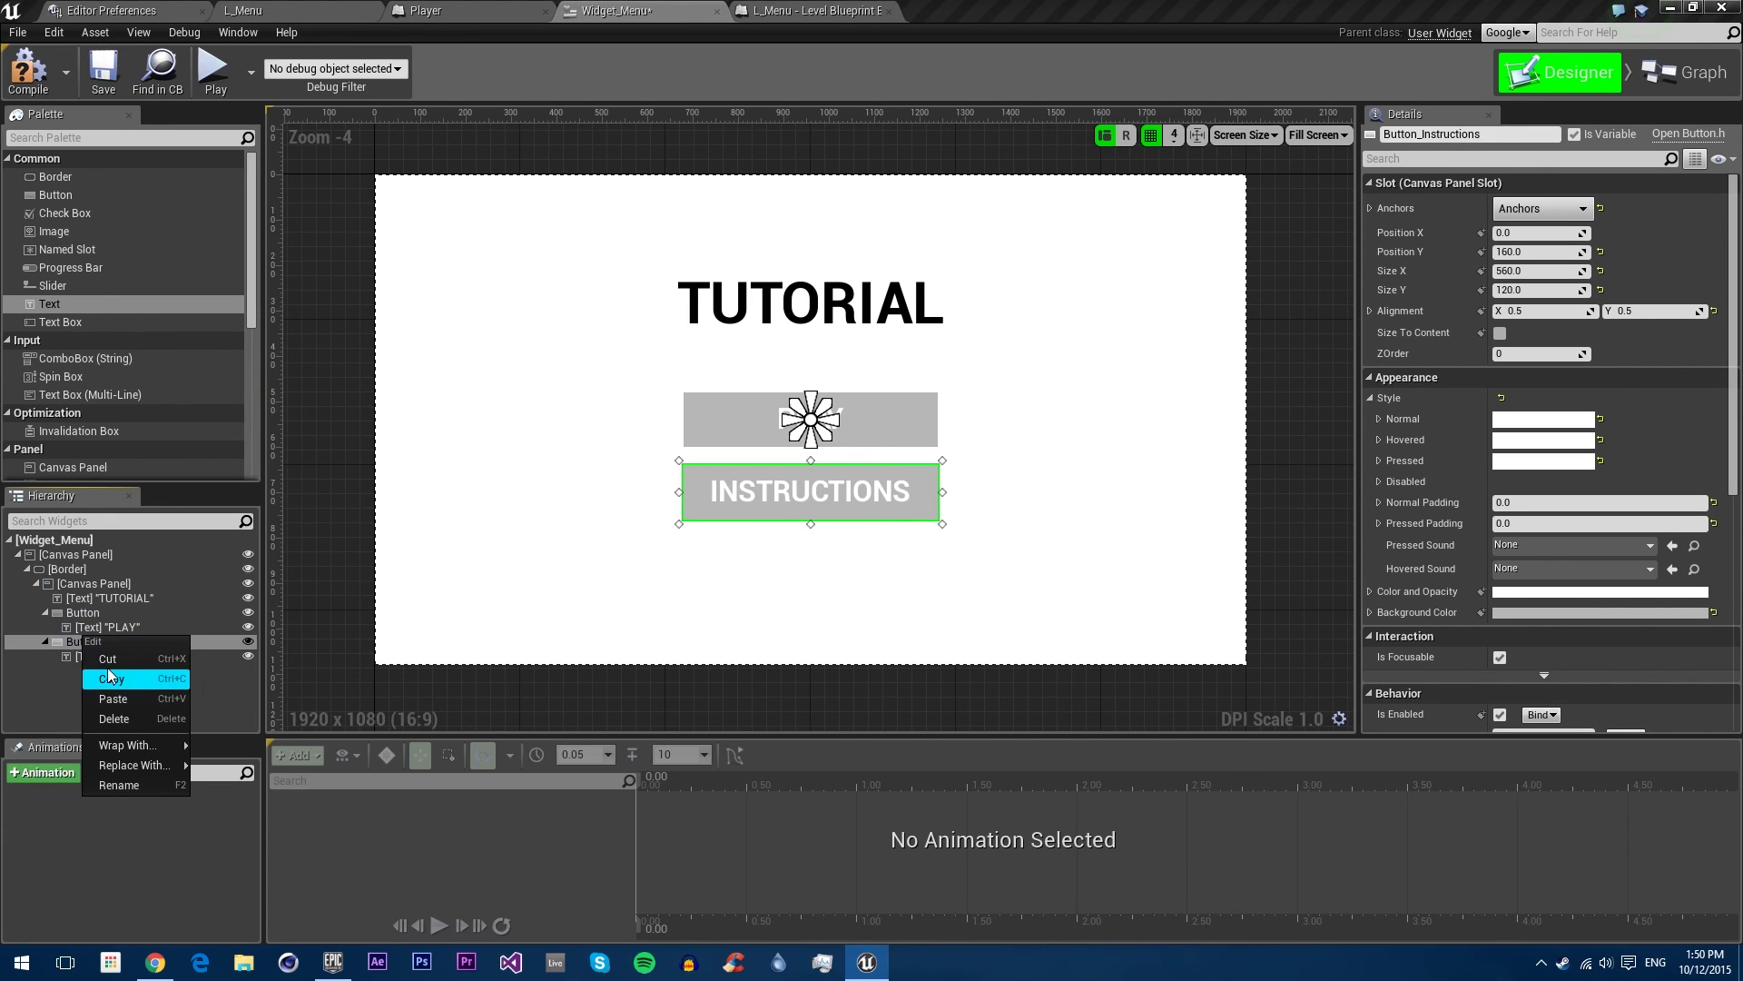
key("Escape")
right_click(77, 584)
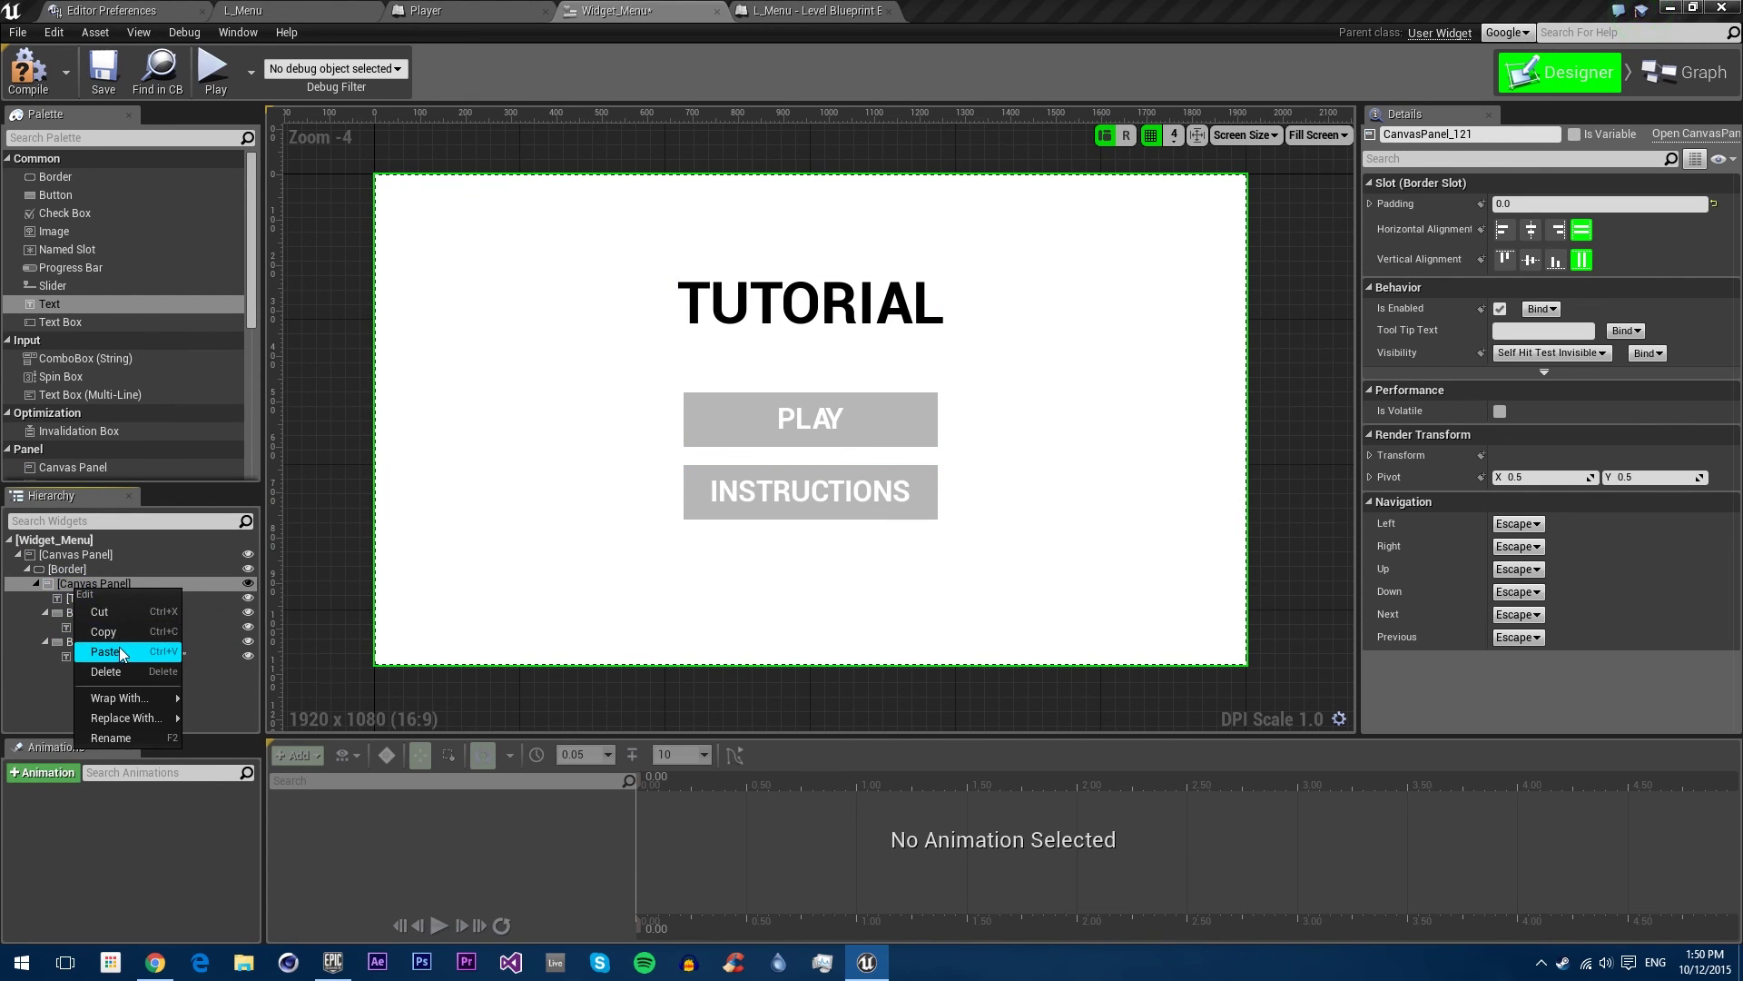
left_click(118, 647)
left_click(604, 184)
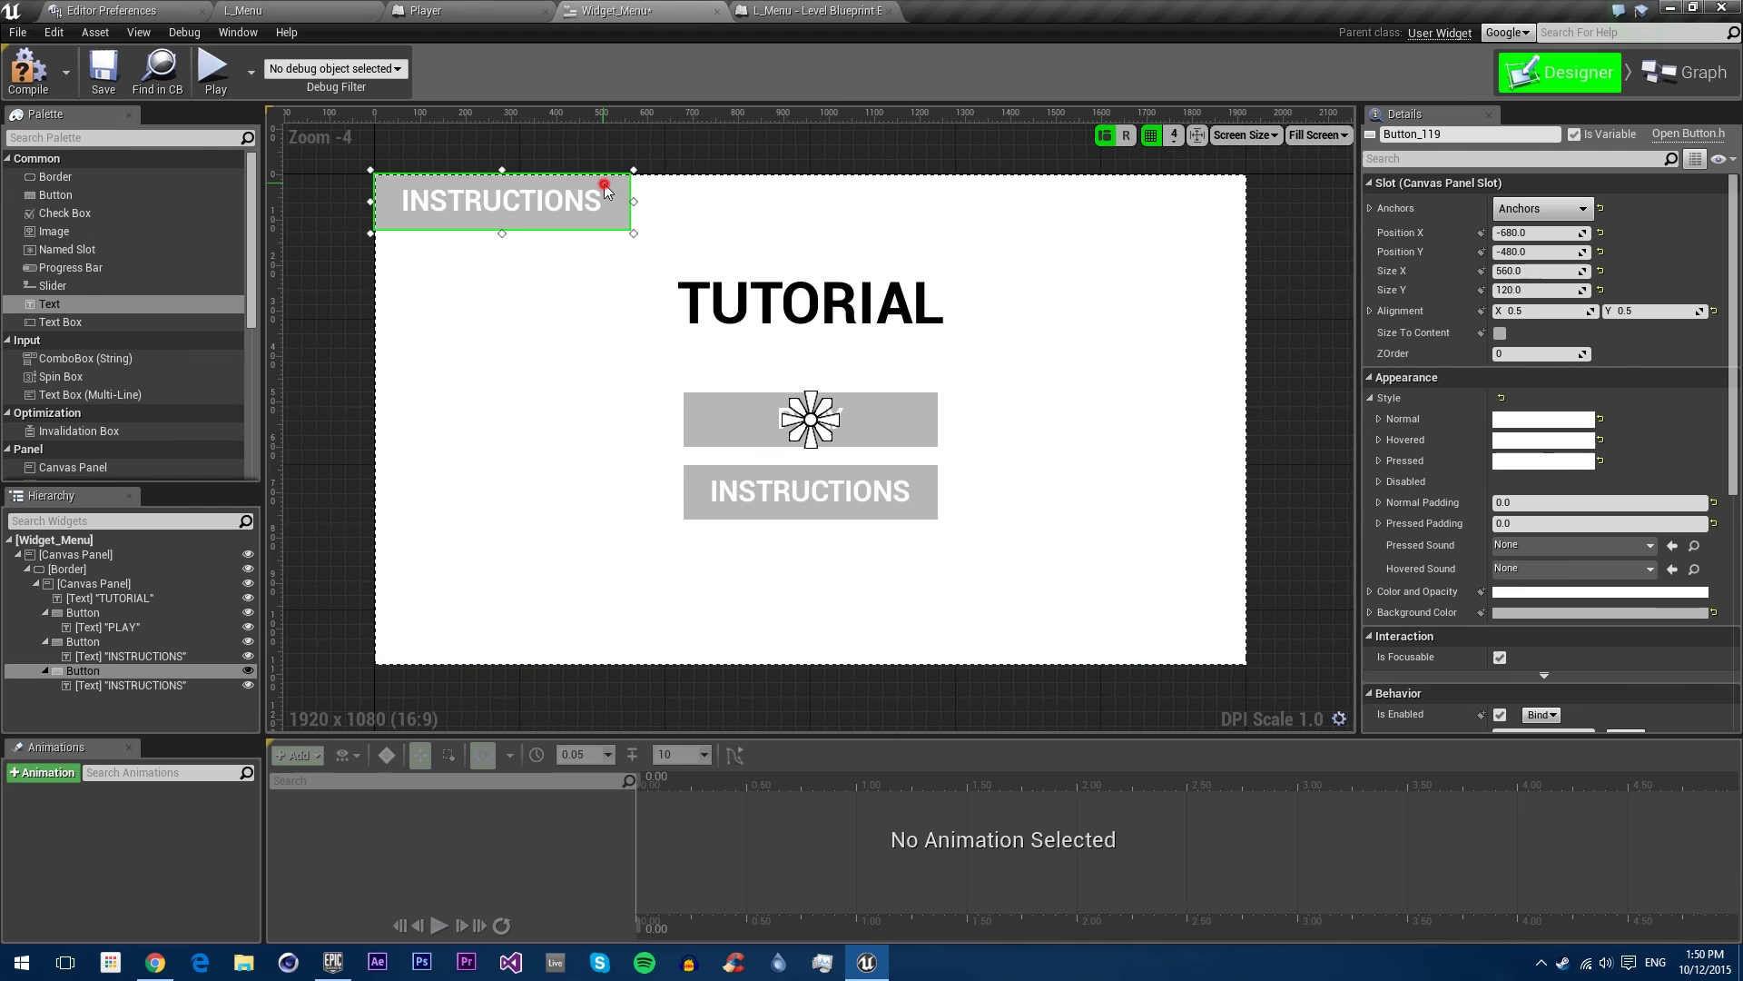
left_click(1530, 208)
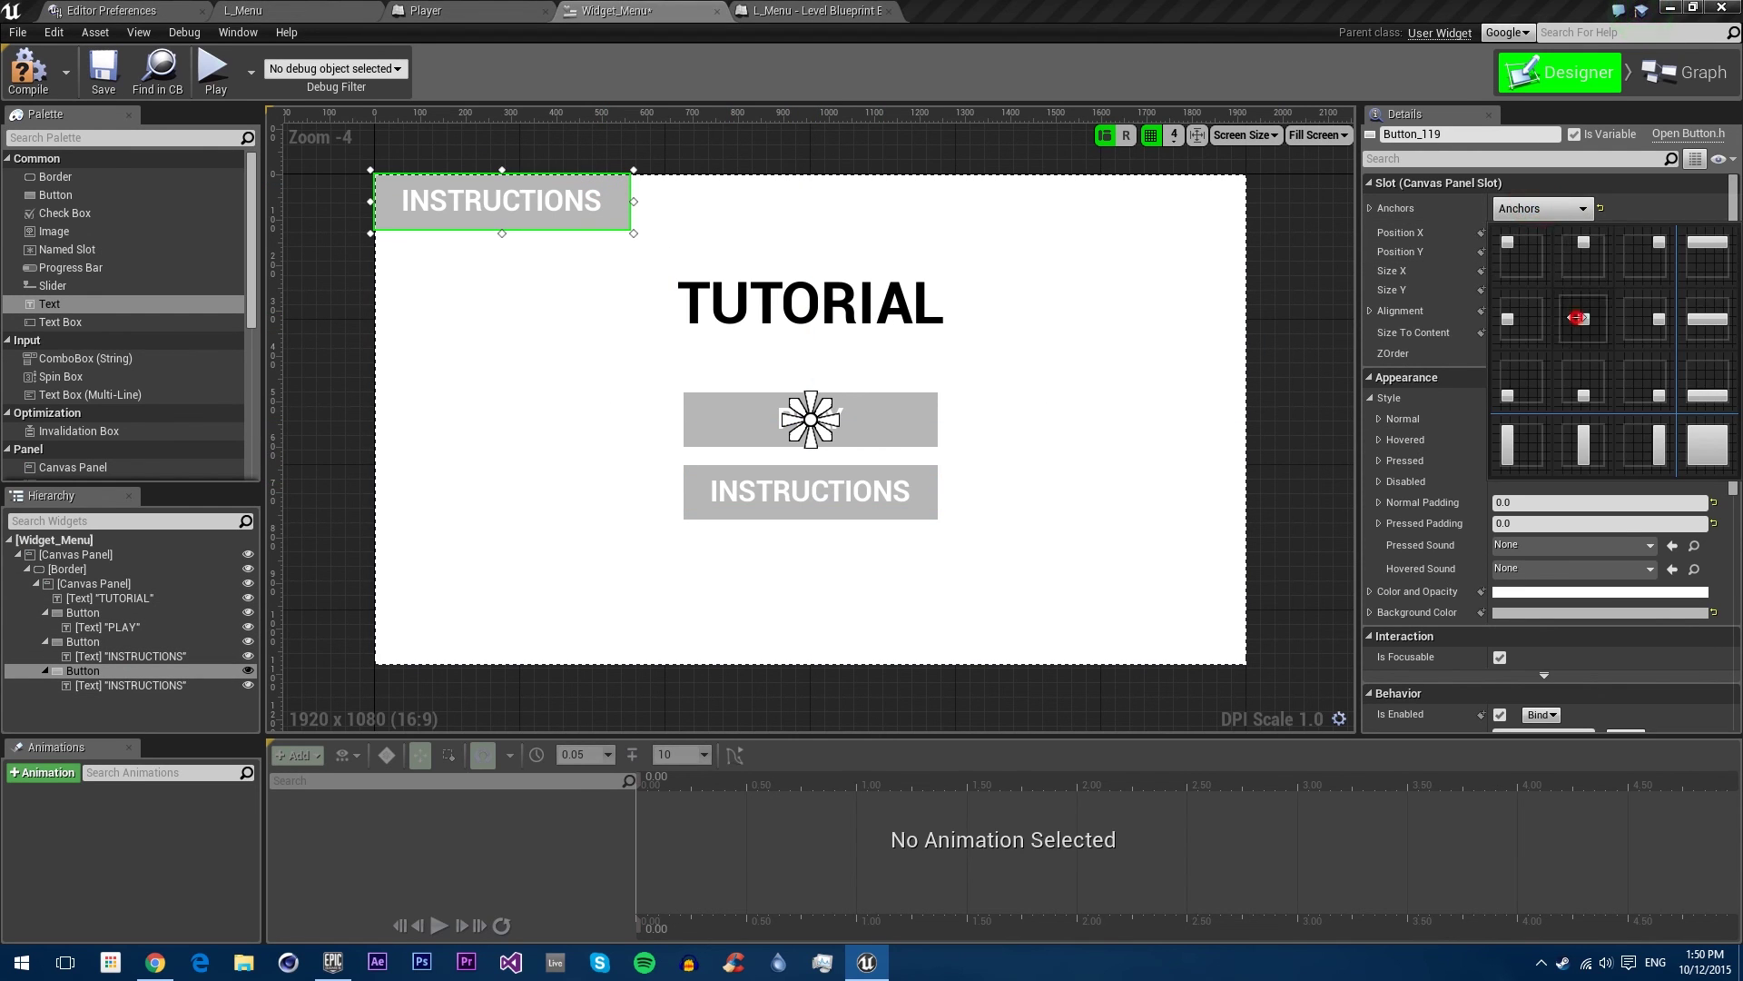
left_click(1578, 317)
left_click(1601, 233)
left_click(1601, 252)
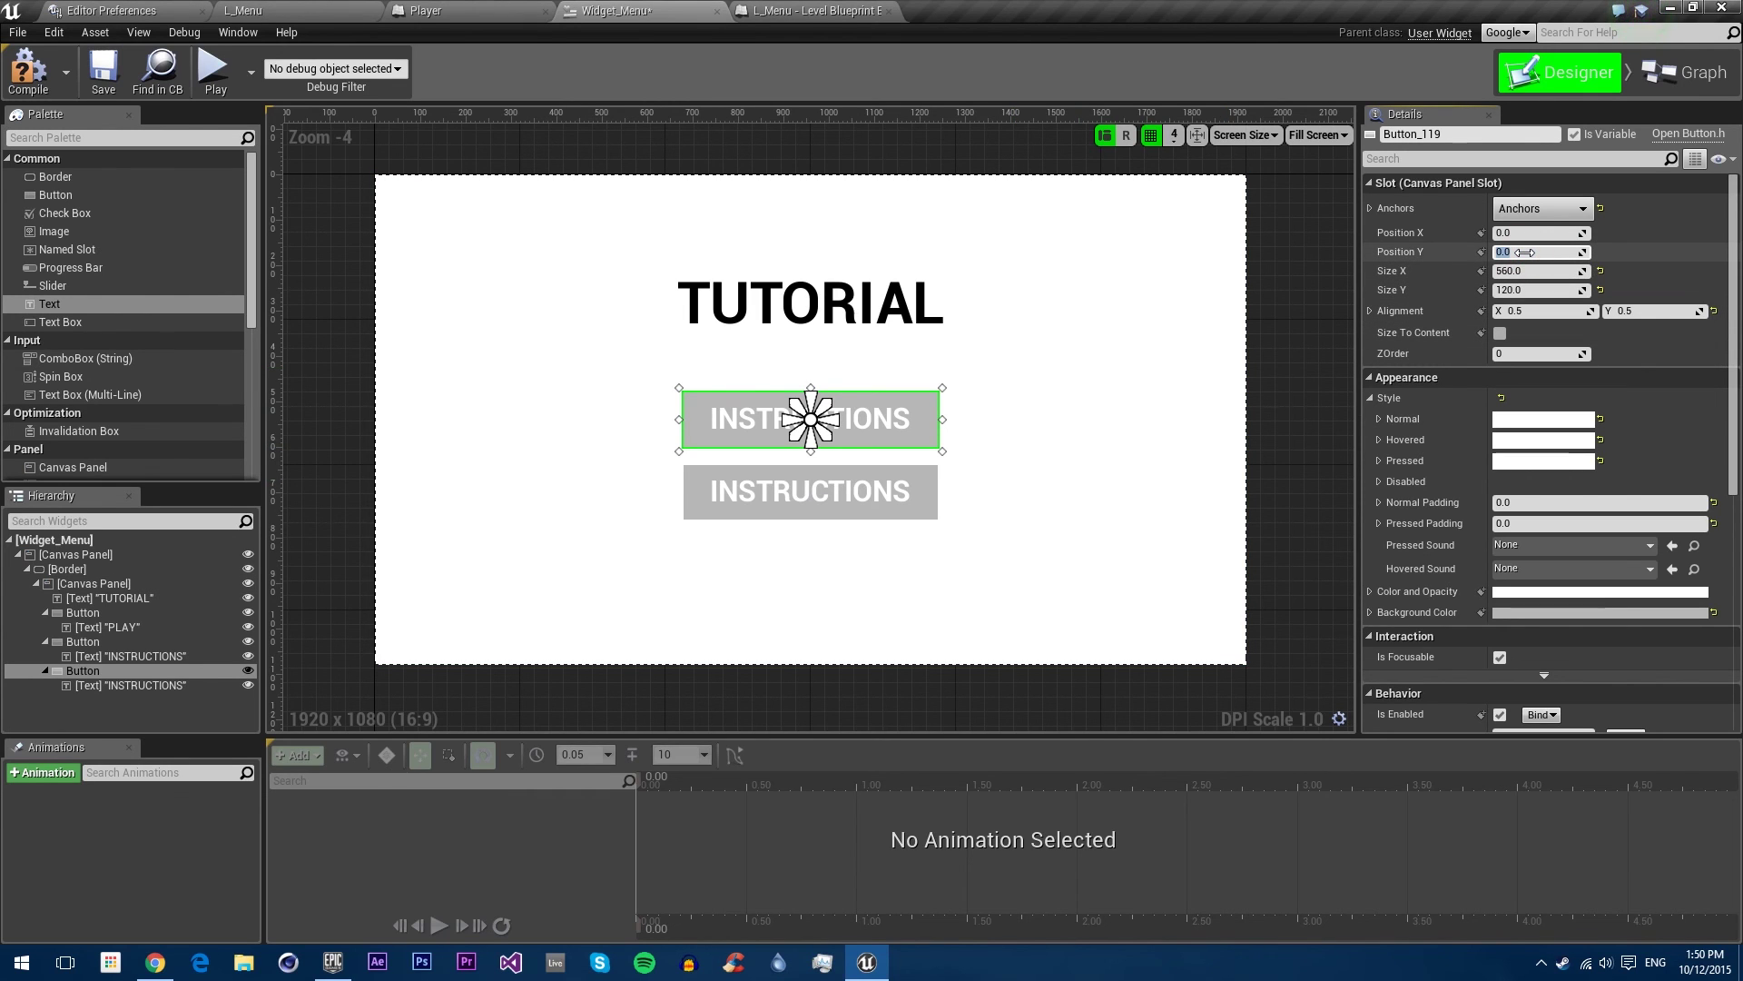
key("Return")
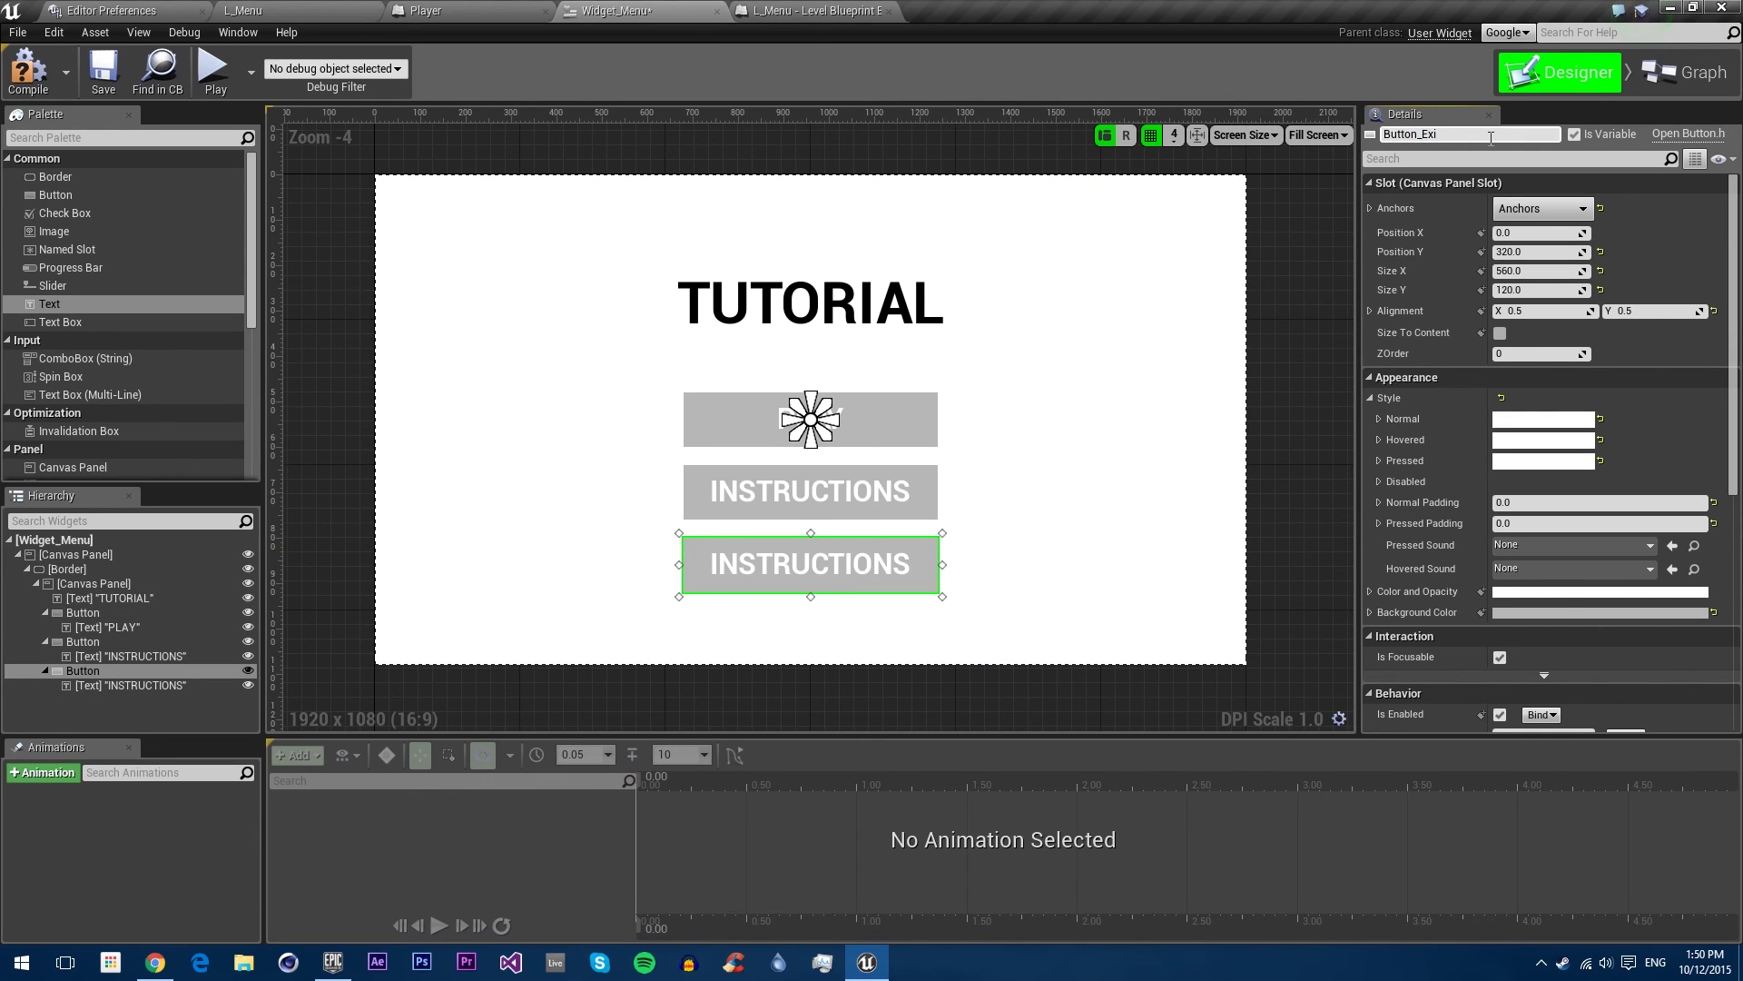
Step: Change the third button's label text to EXIT
left_click(150, 685)
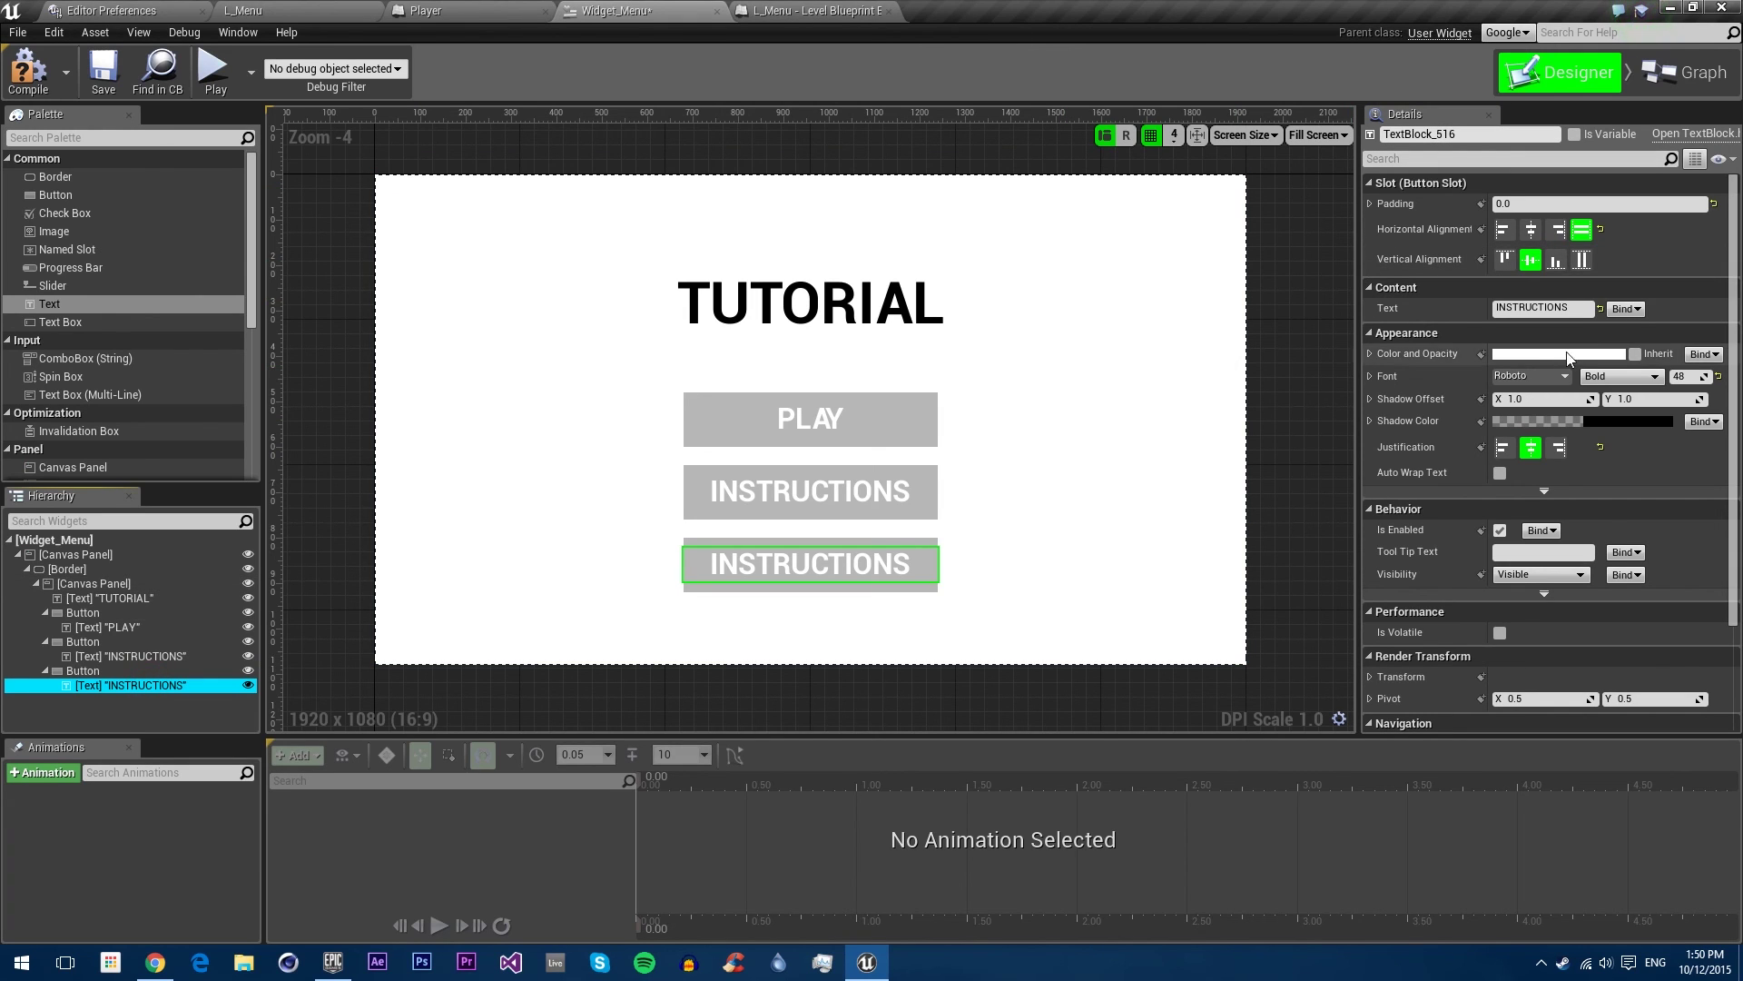
left_click(1580, 308)
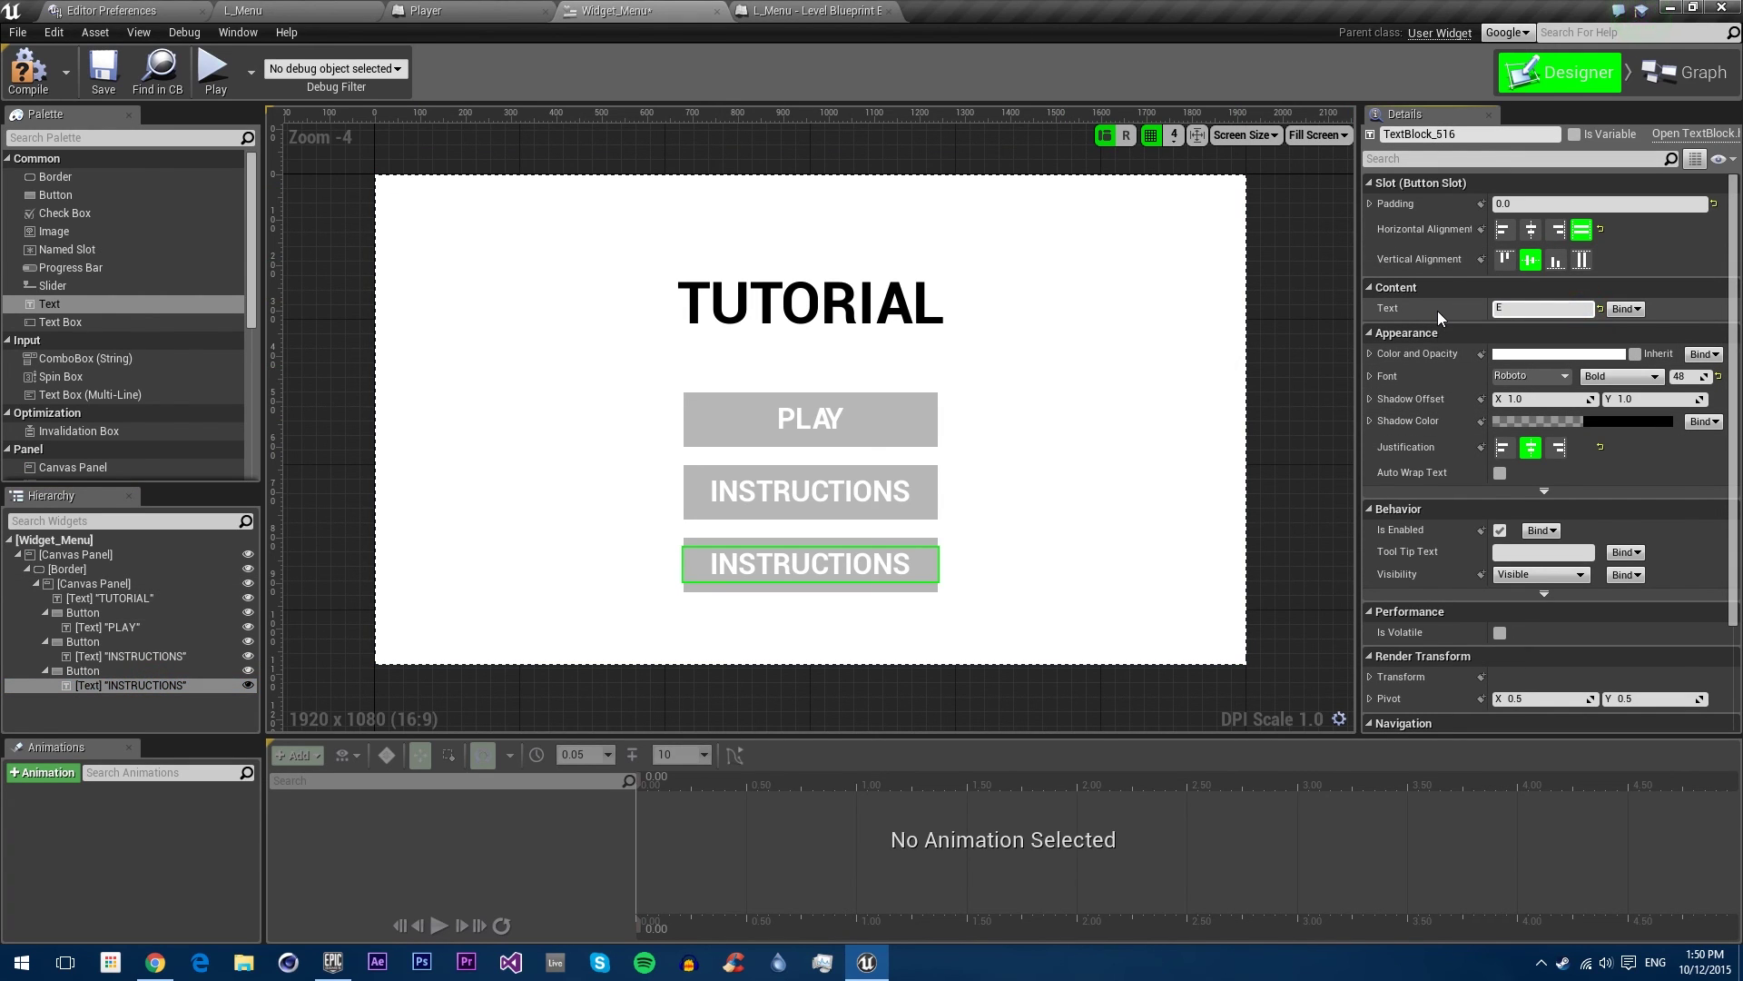
type("EX")
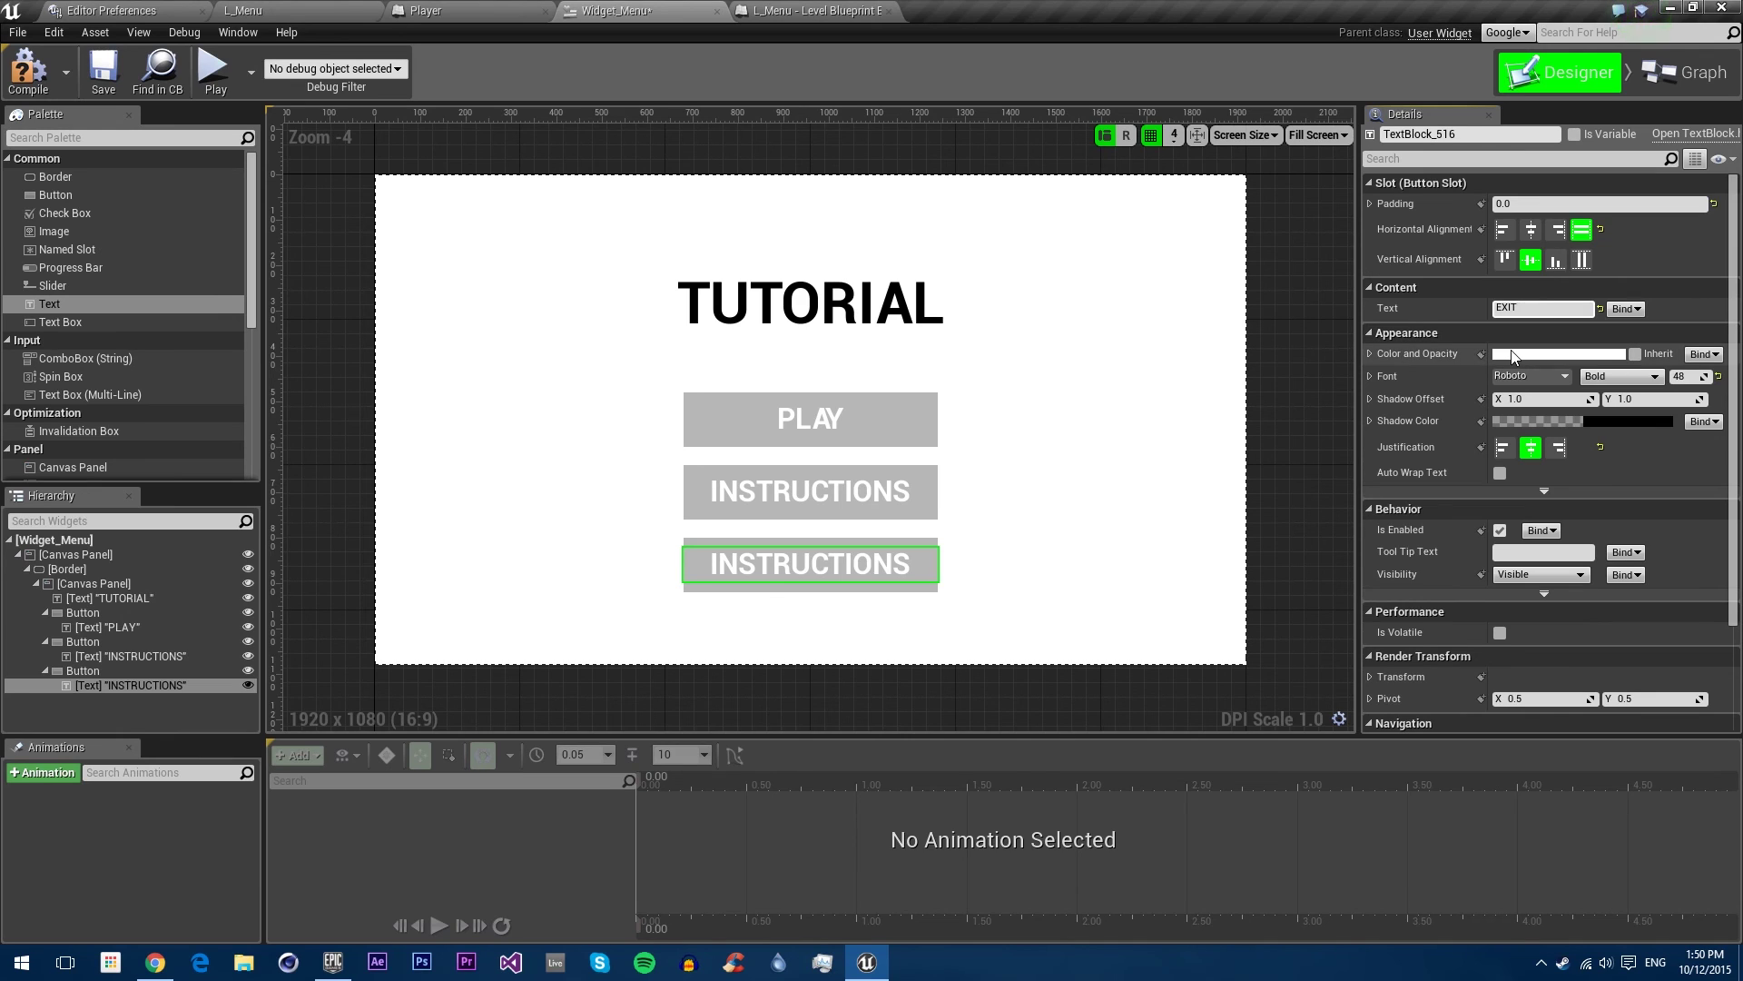
type("IT")
left_click(334, 303)
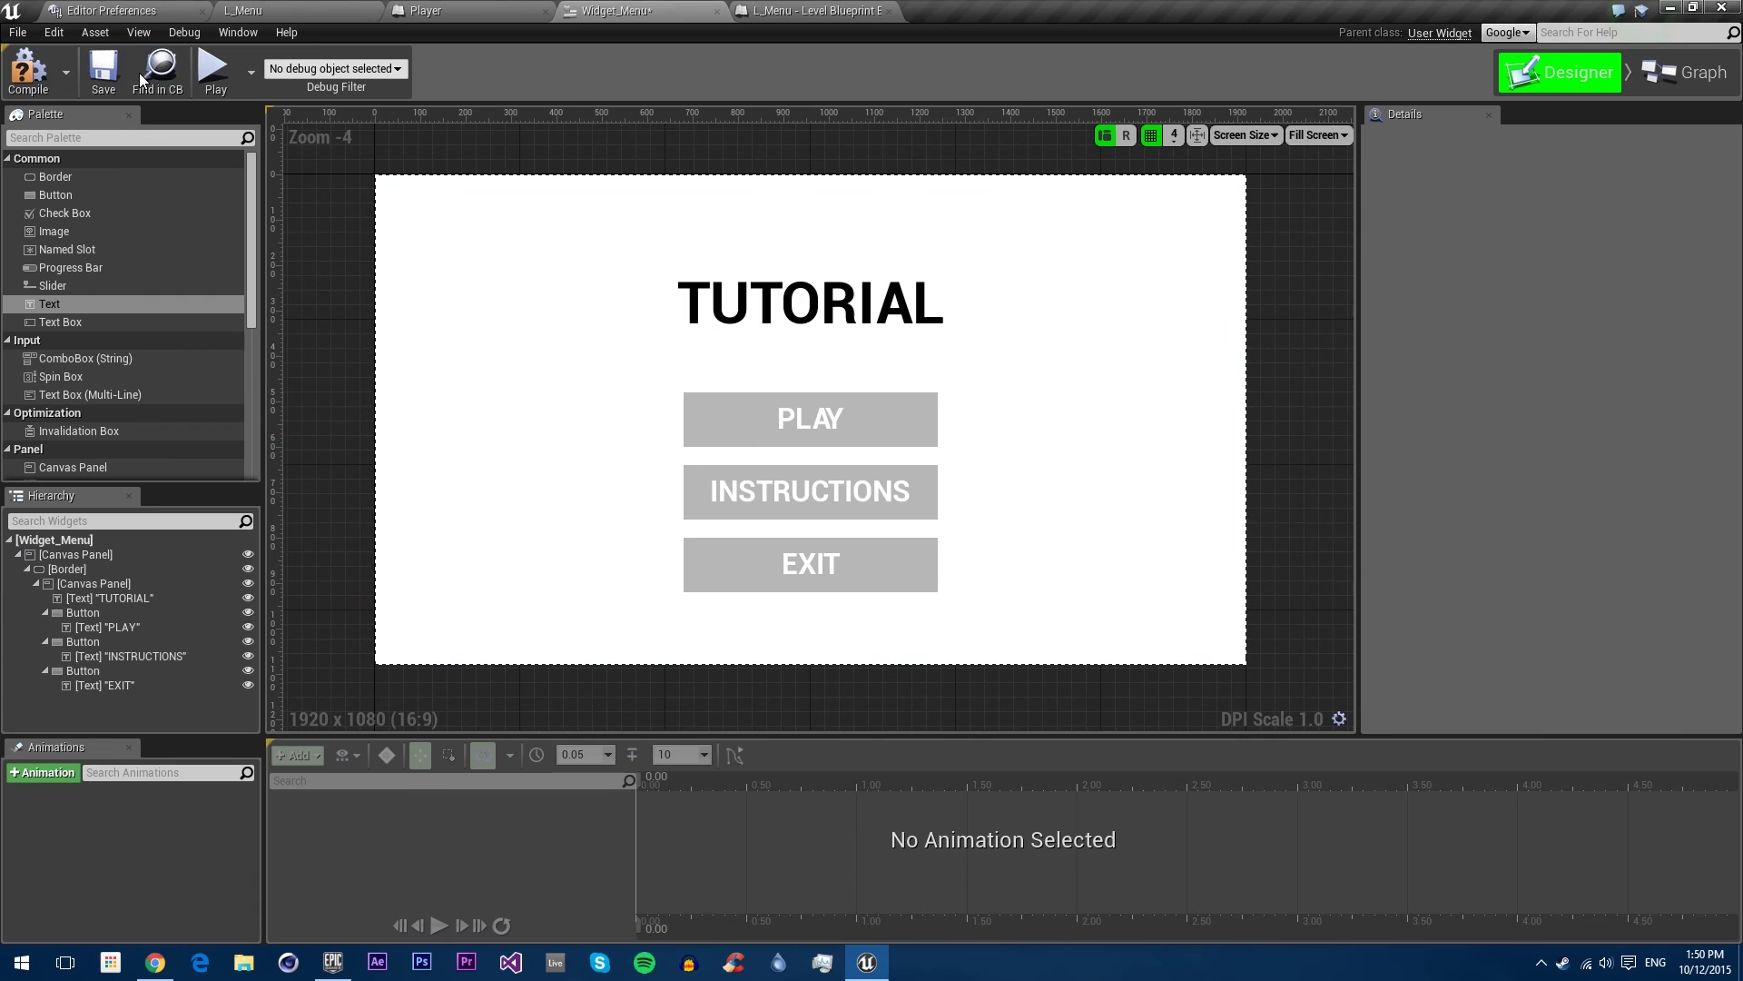
Step: Compile and save Widget_Menu, then give PLAY the CompileSuccess_Cue pressed sound
left_click(42, 96)
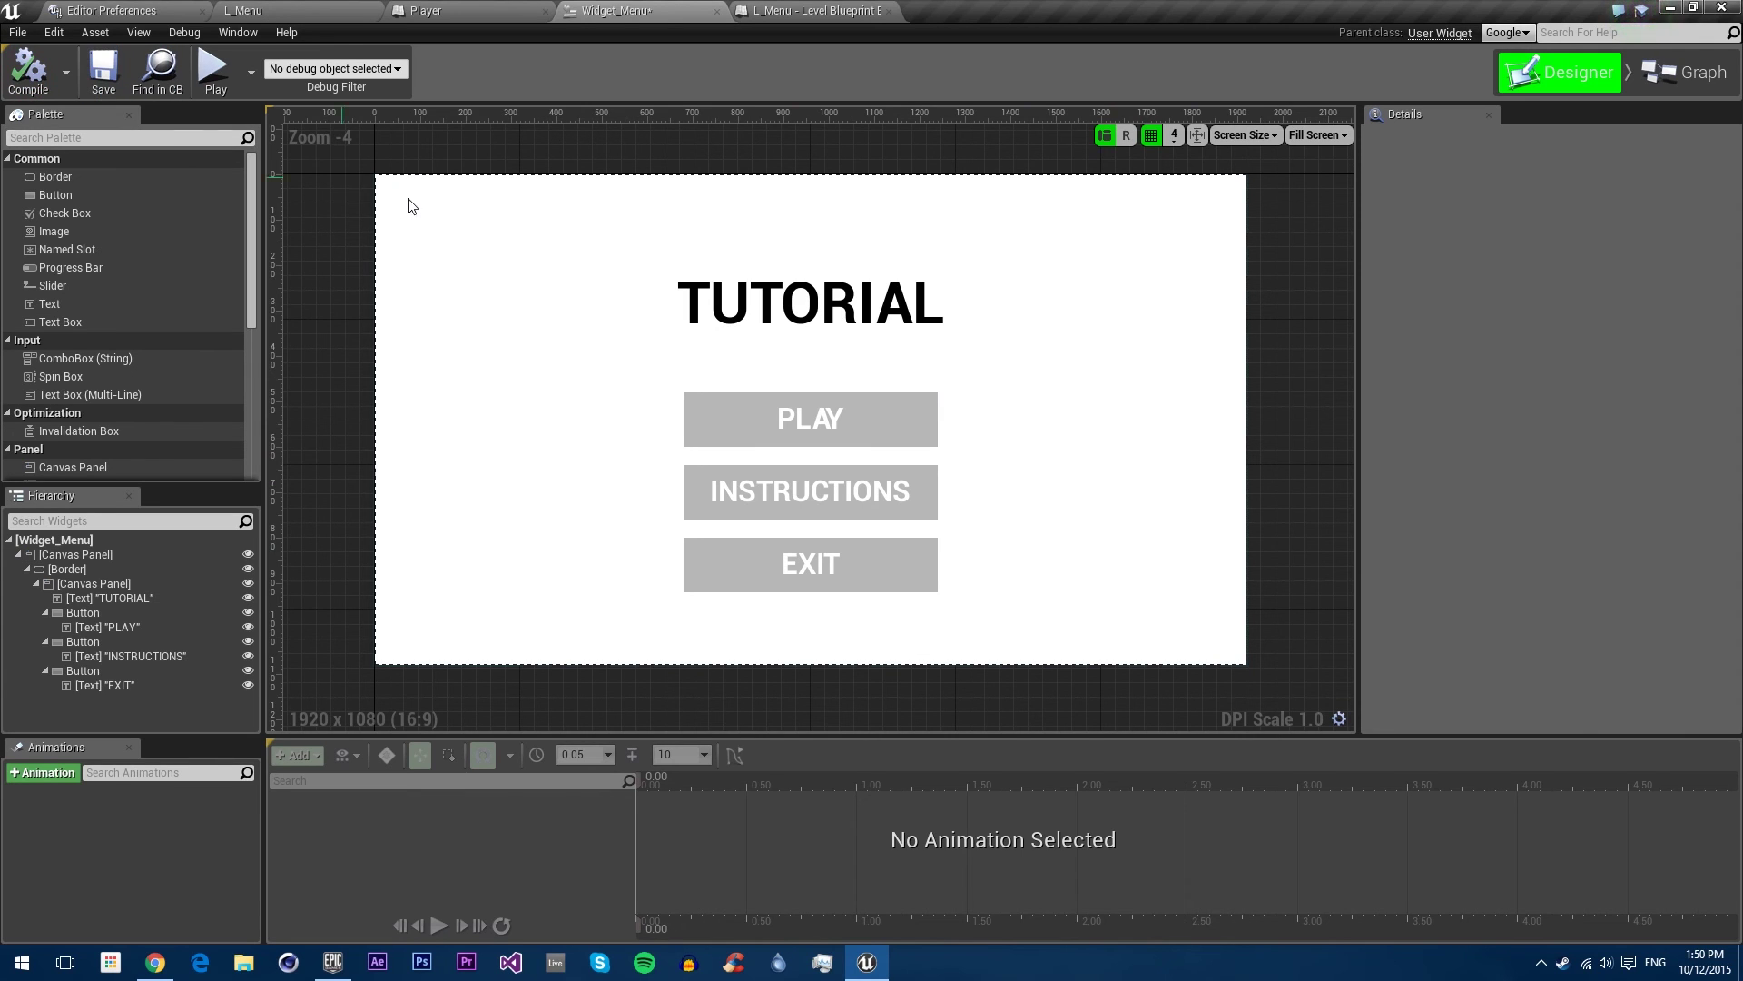
key("ctrl+s")
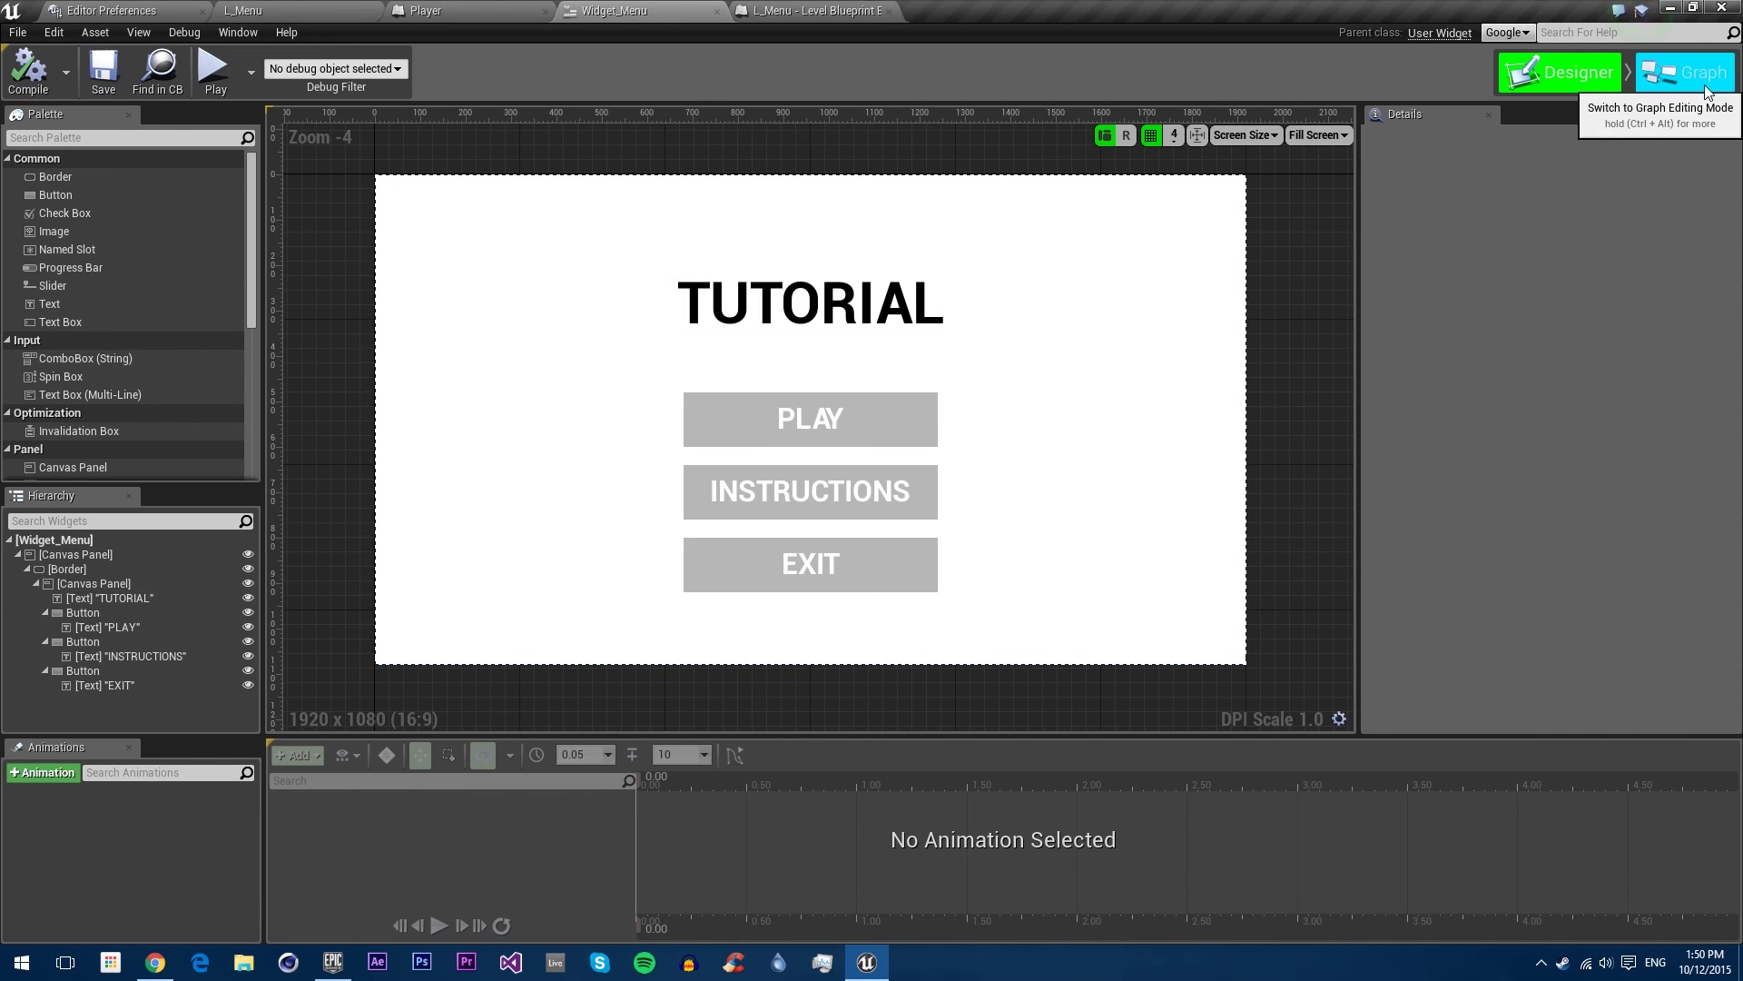
left_click(885, 401)
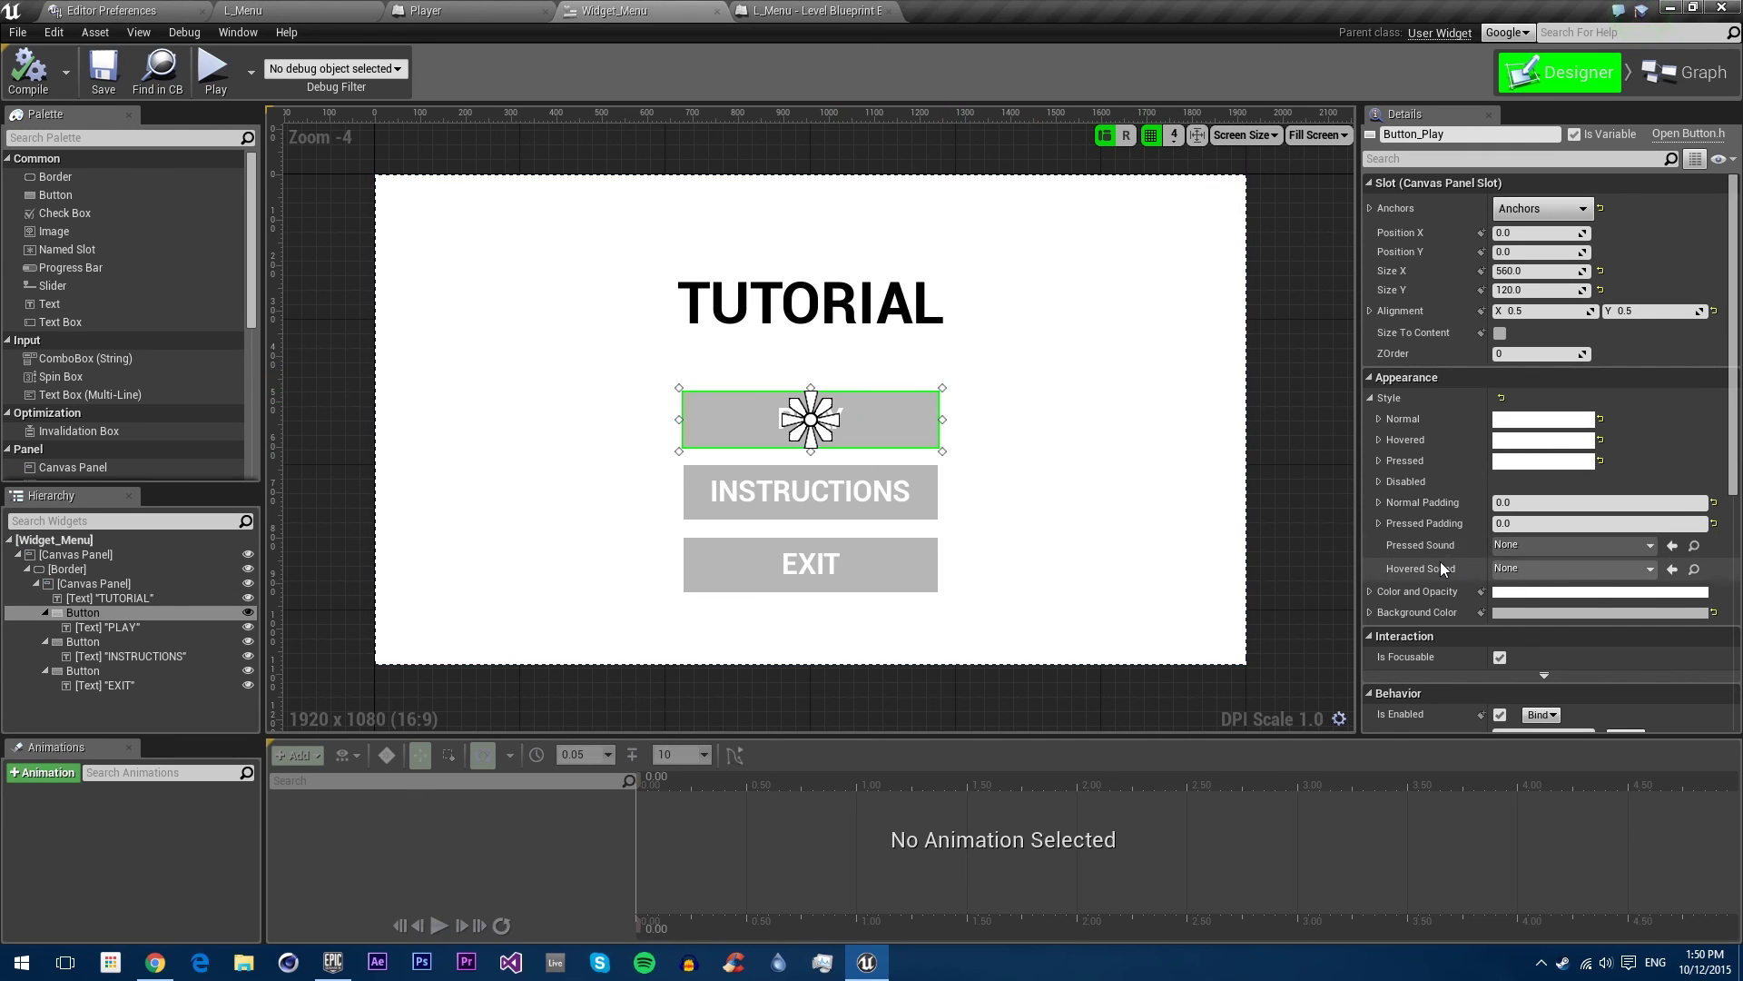
scroll(1441, 552, "down", 3)
left_click(1515, 460)
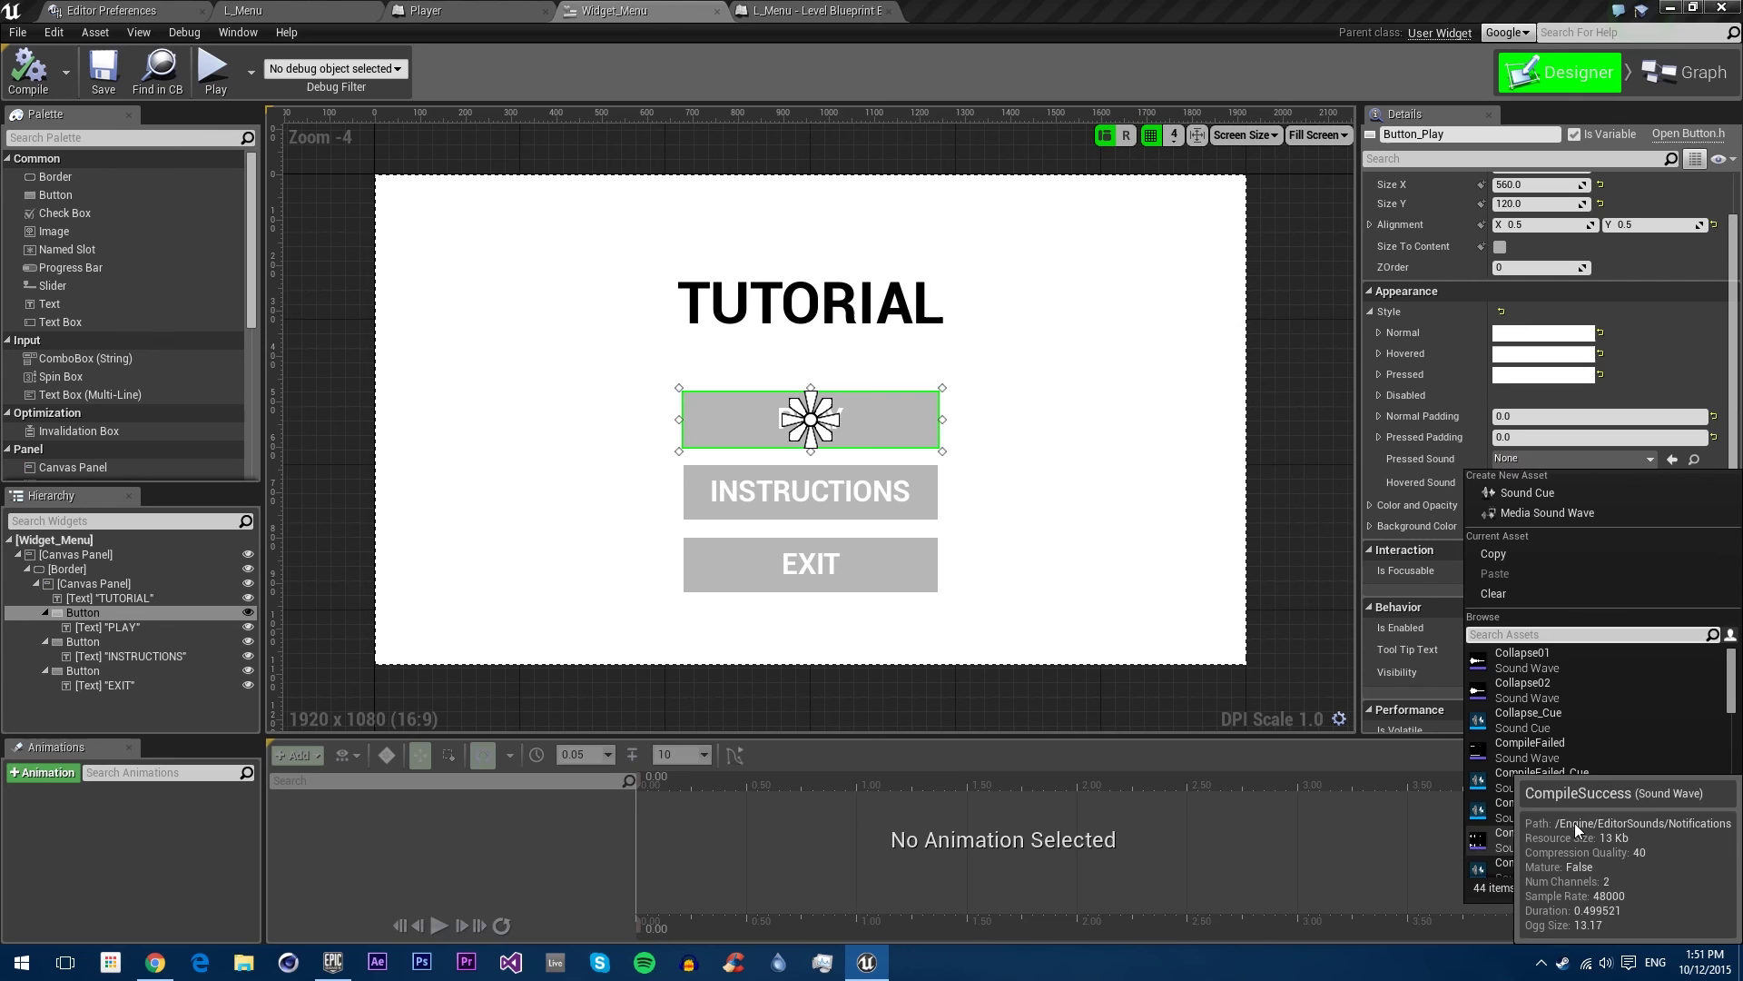
left_click(1579, 861)
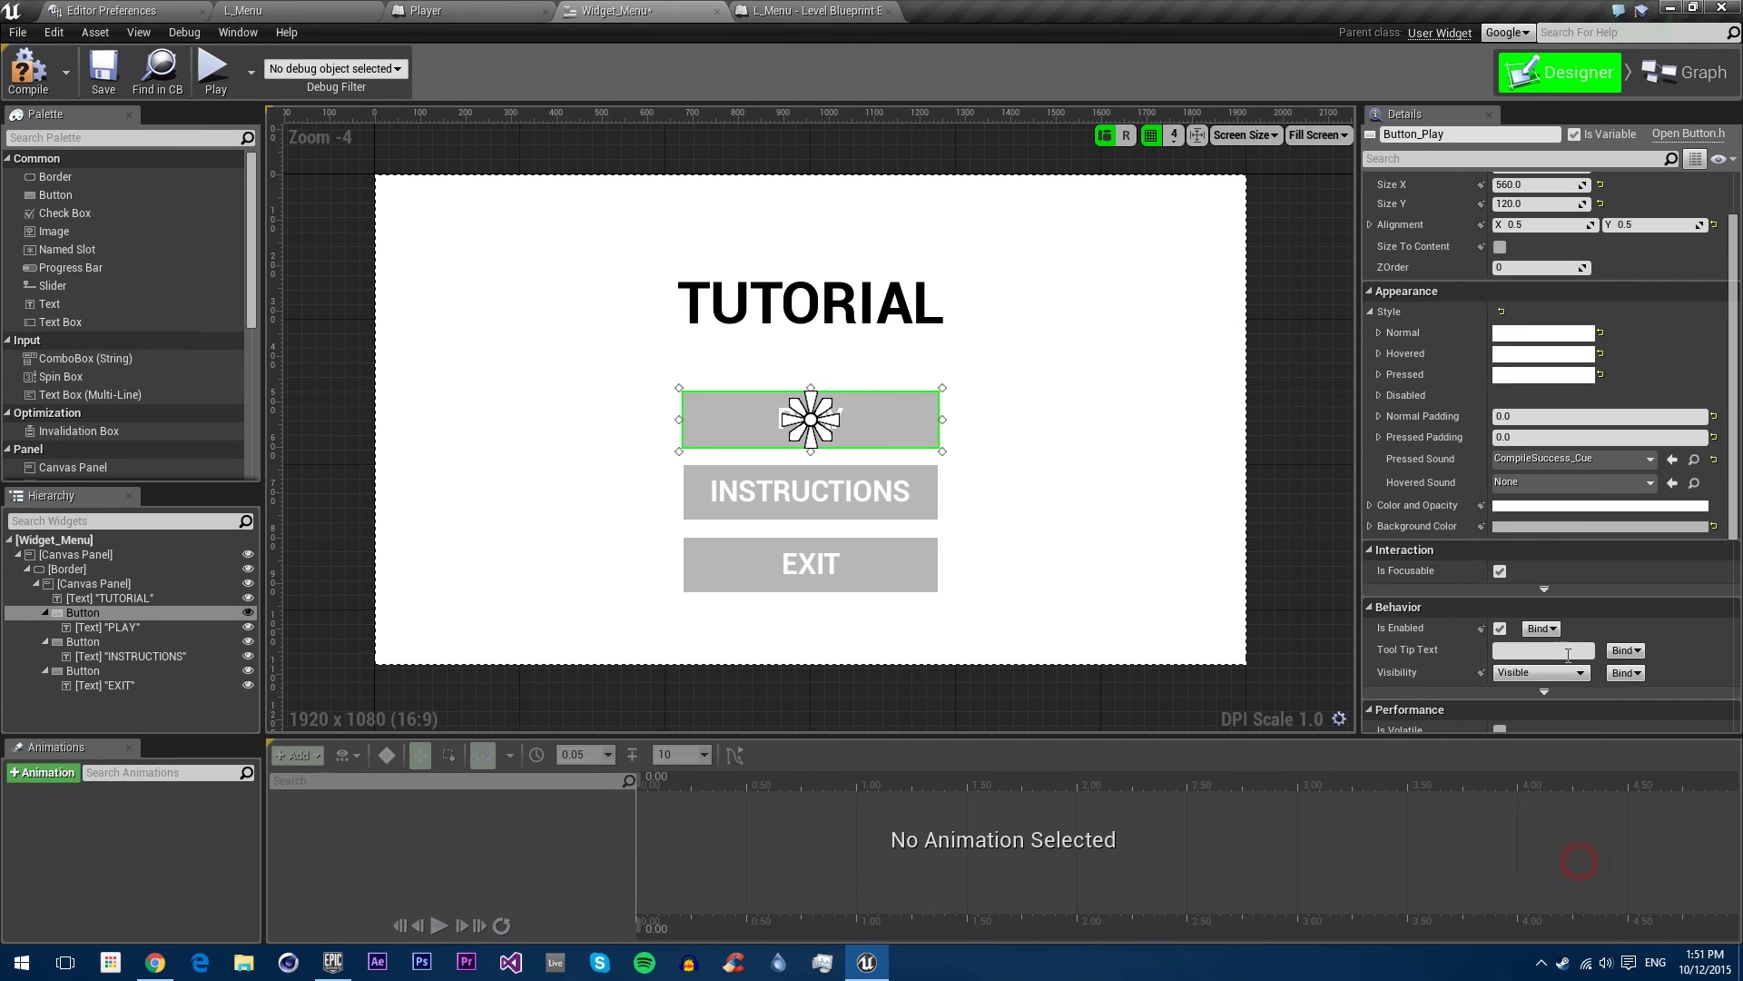
Step: Set the INSTRUCTIONS and EXIT buttons' Pressed Sound to CompileSuccess_Cue
left_click(759, 510)
left_click(1534, 458)
type("su")
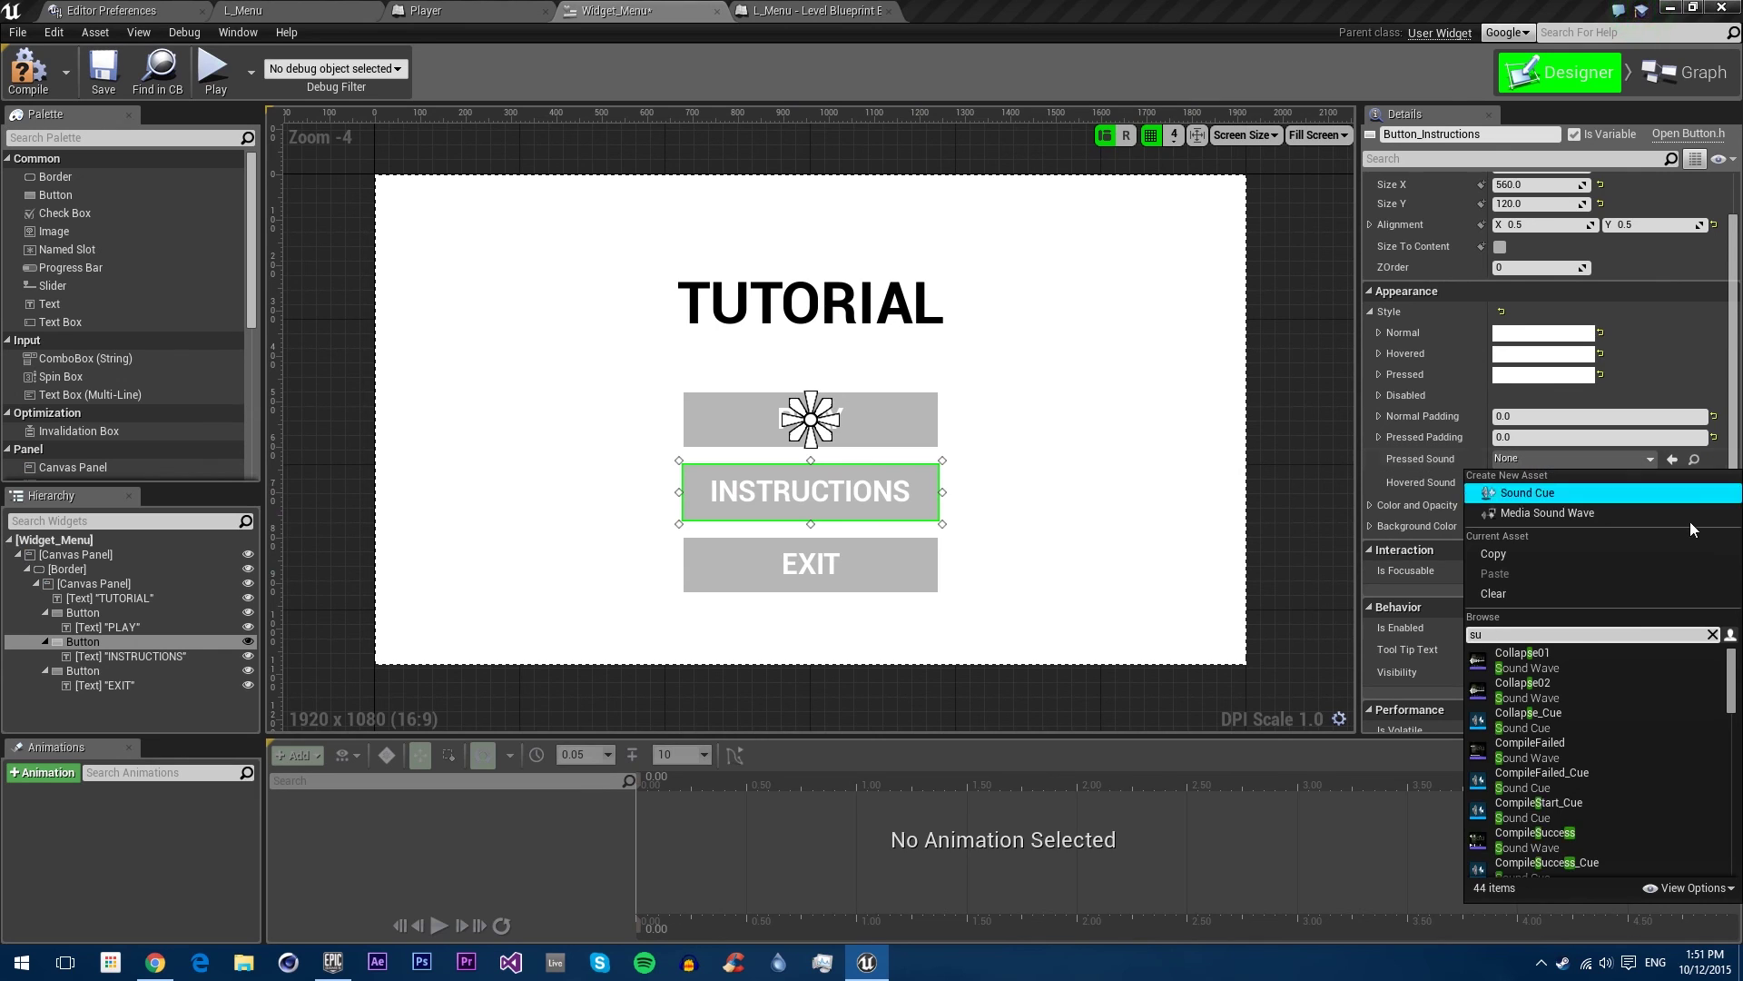
type("ccess")
left_click(1545, 685)
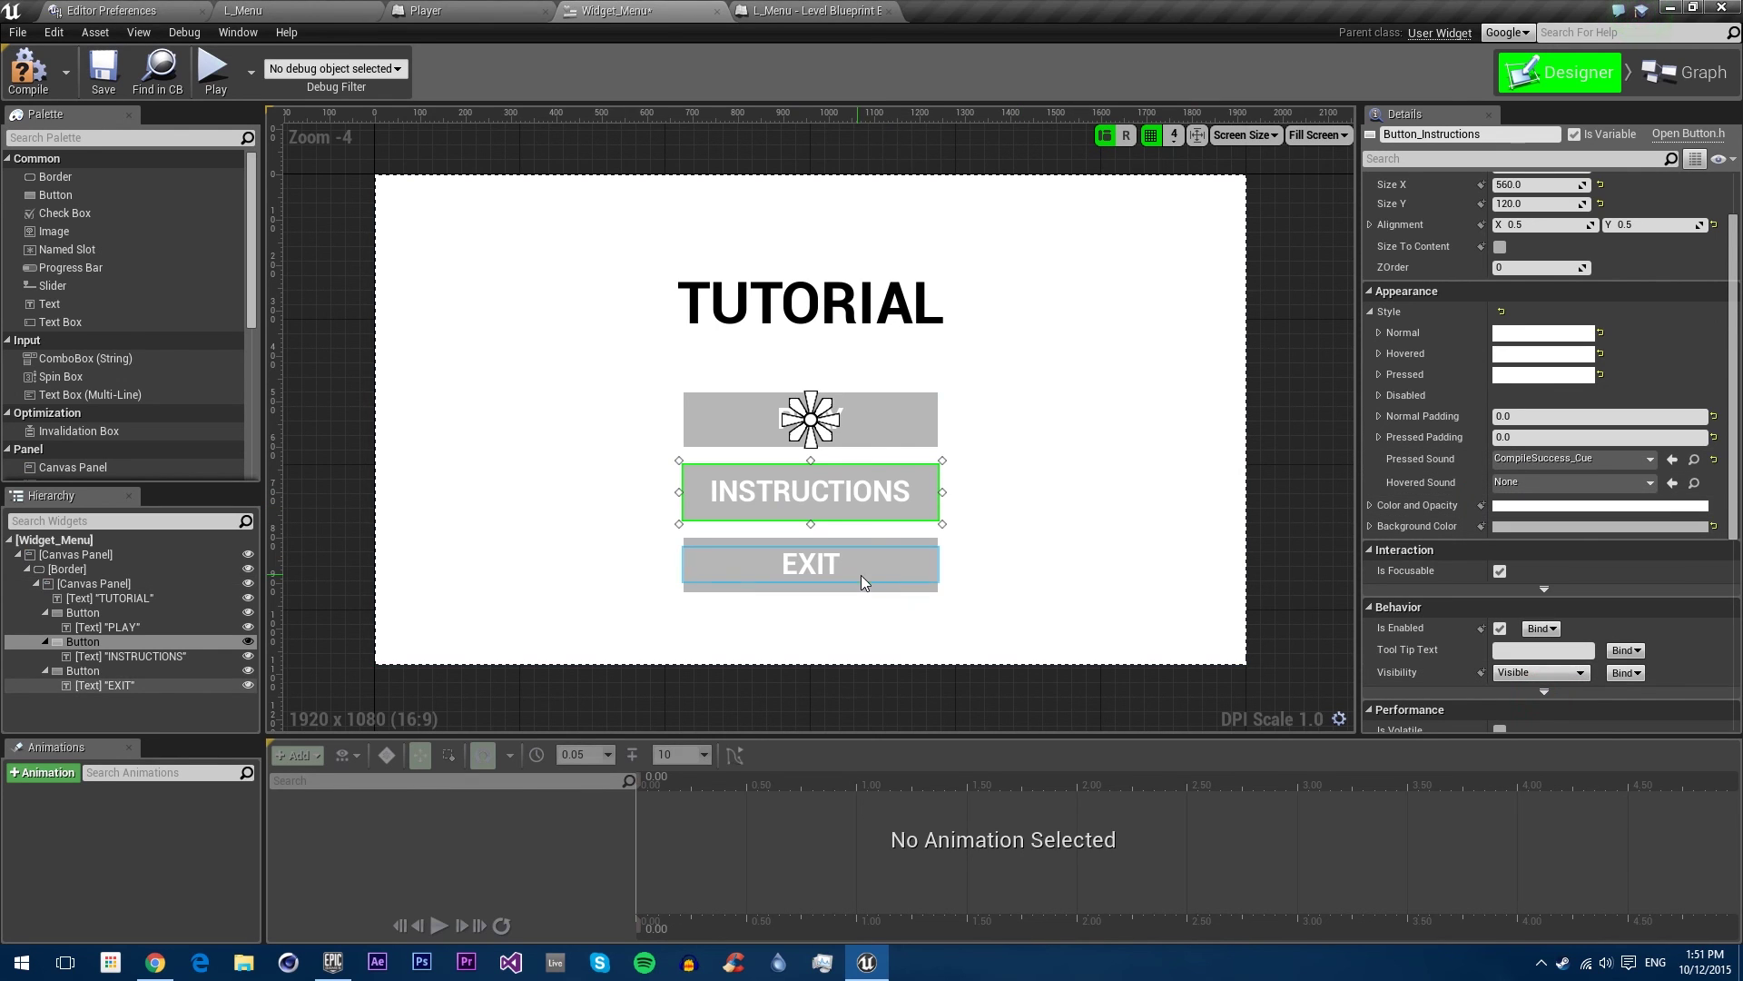
left_click(912, 559)
left_click(1548, 482)
left_click(1557, 460)
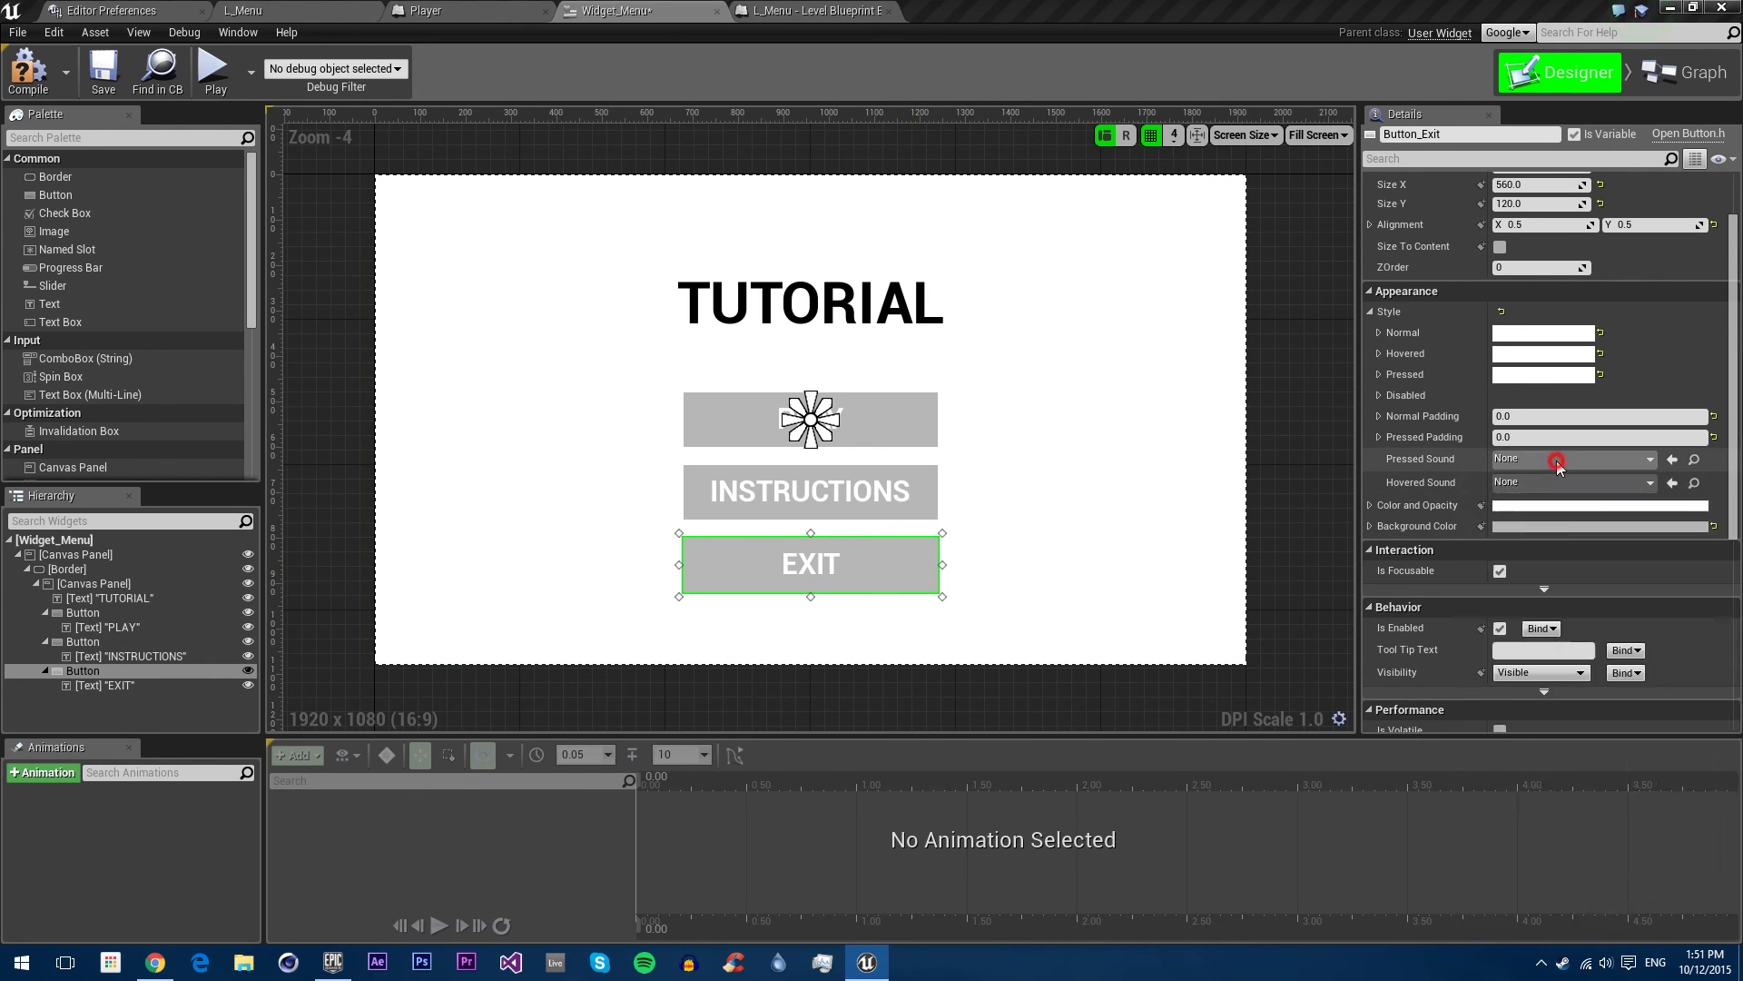
left_click(1556, 460)
type("success")
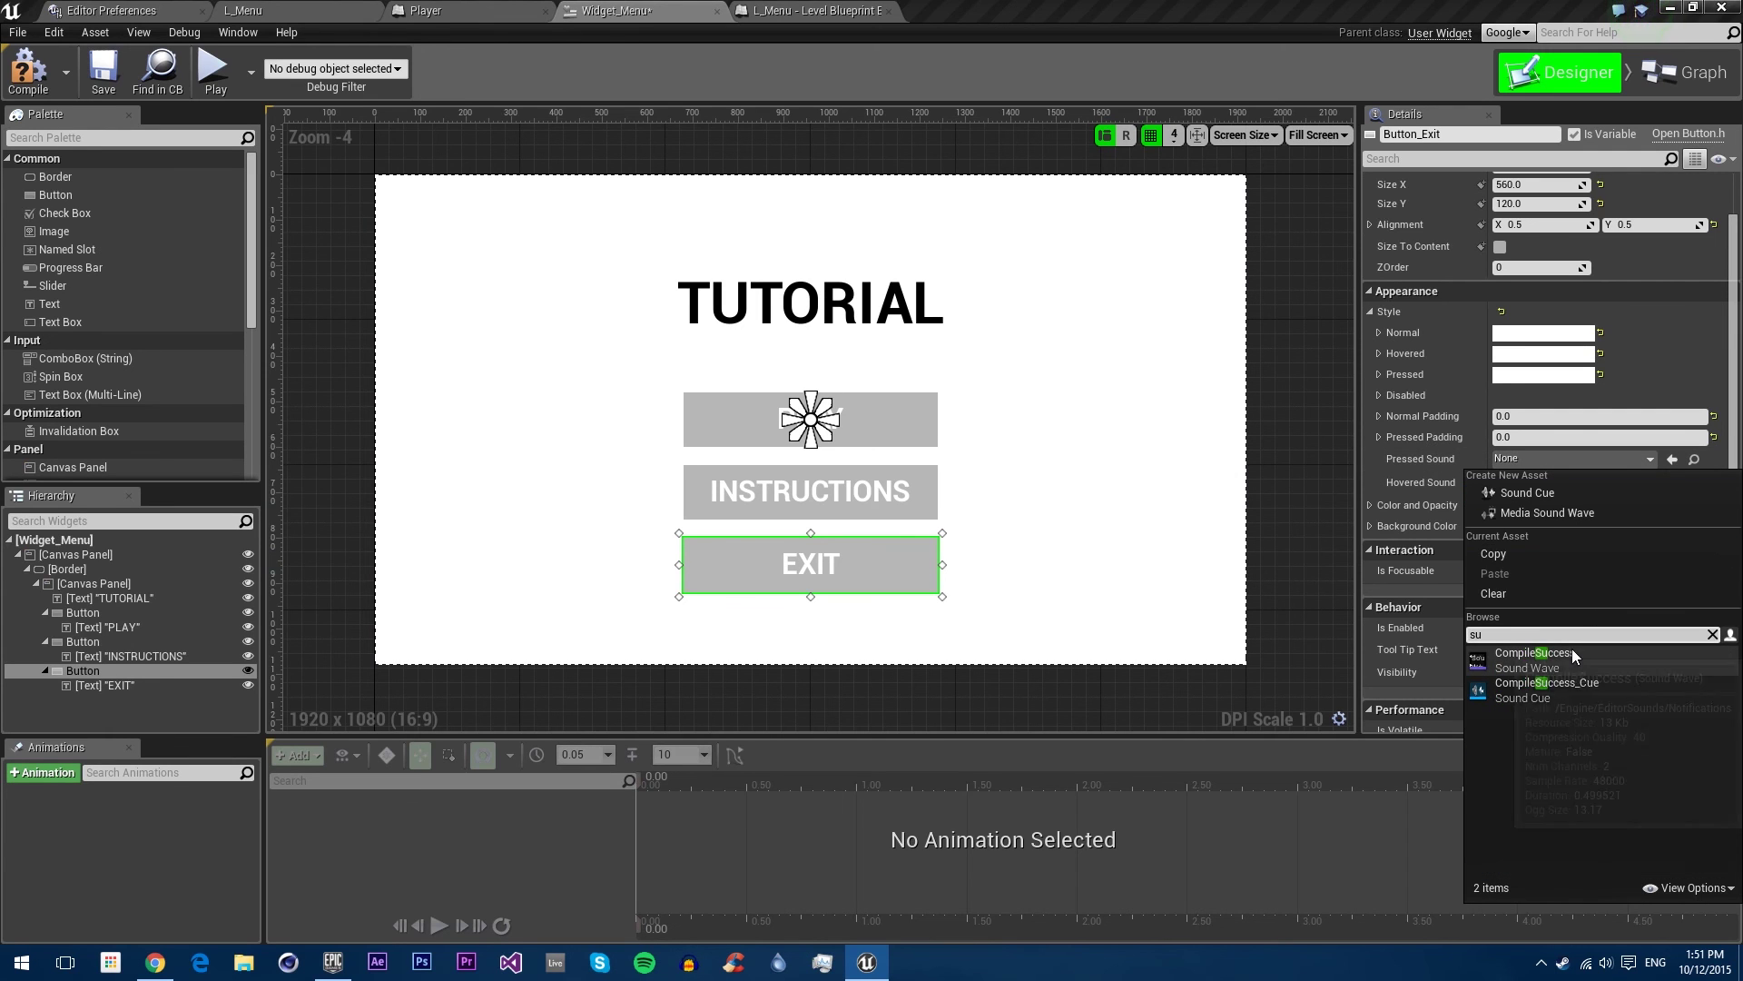
left_click(1548, 682)
left_click(928, 411)
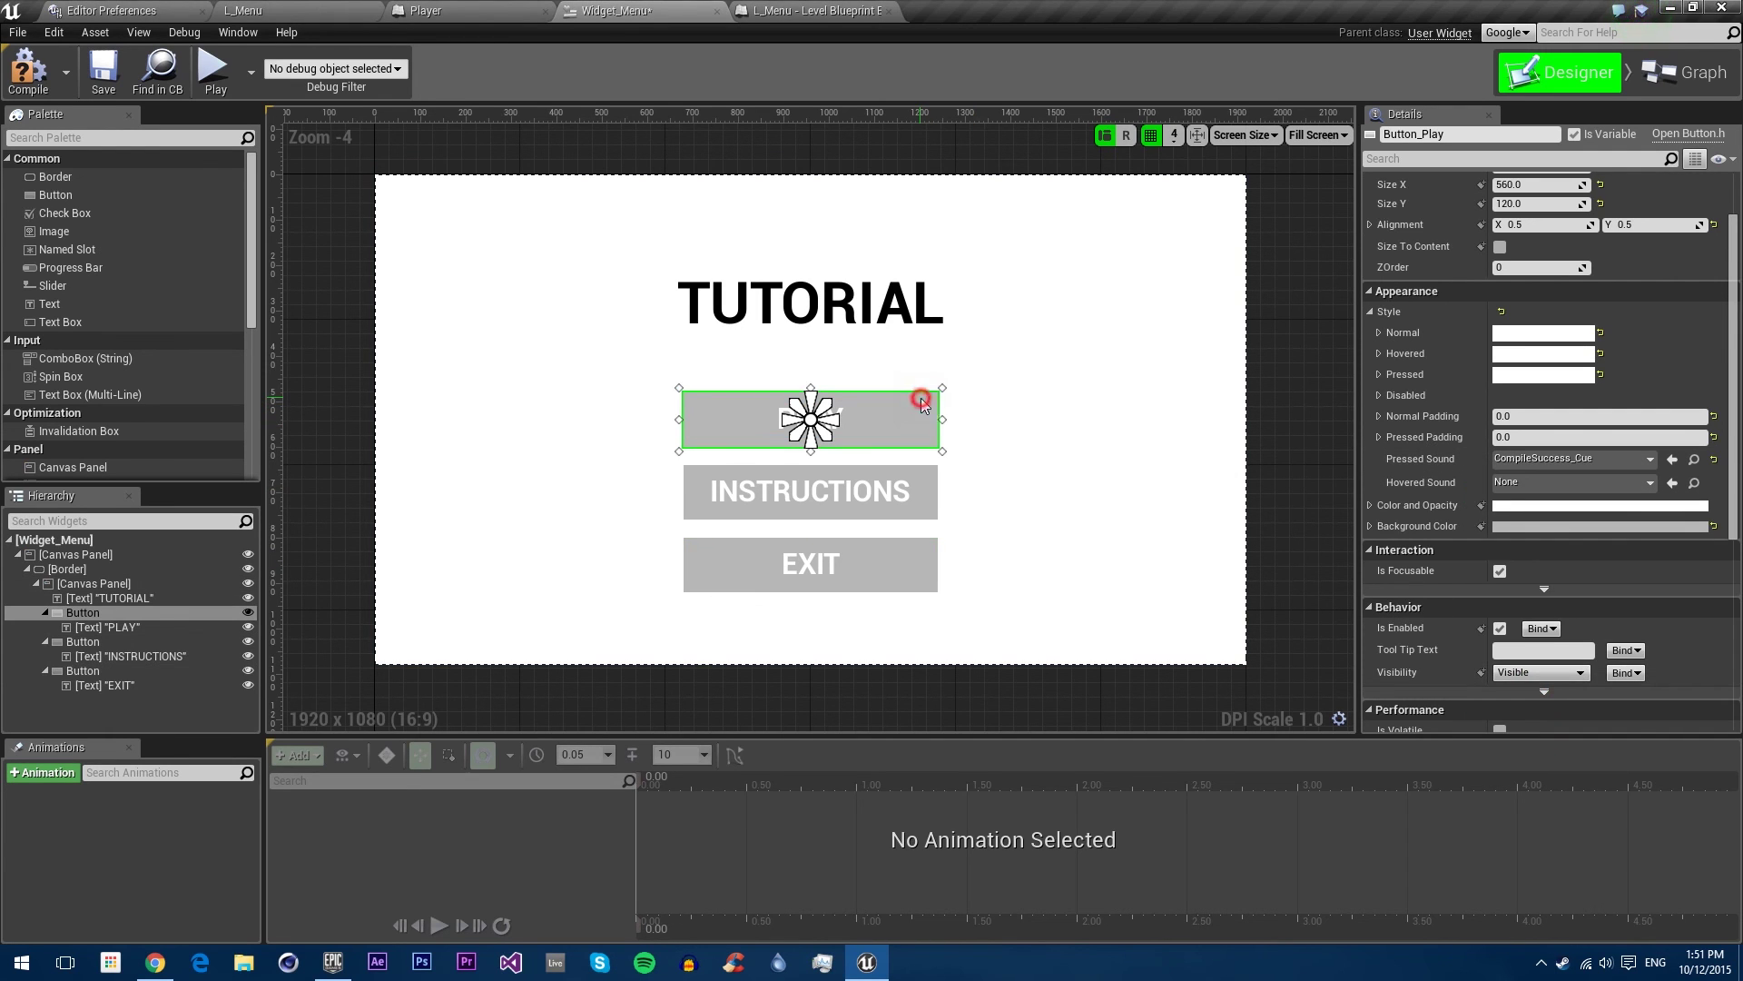
scroll(1431, 619, "down", 6)
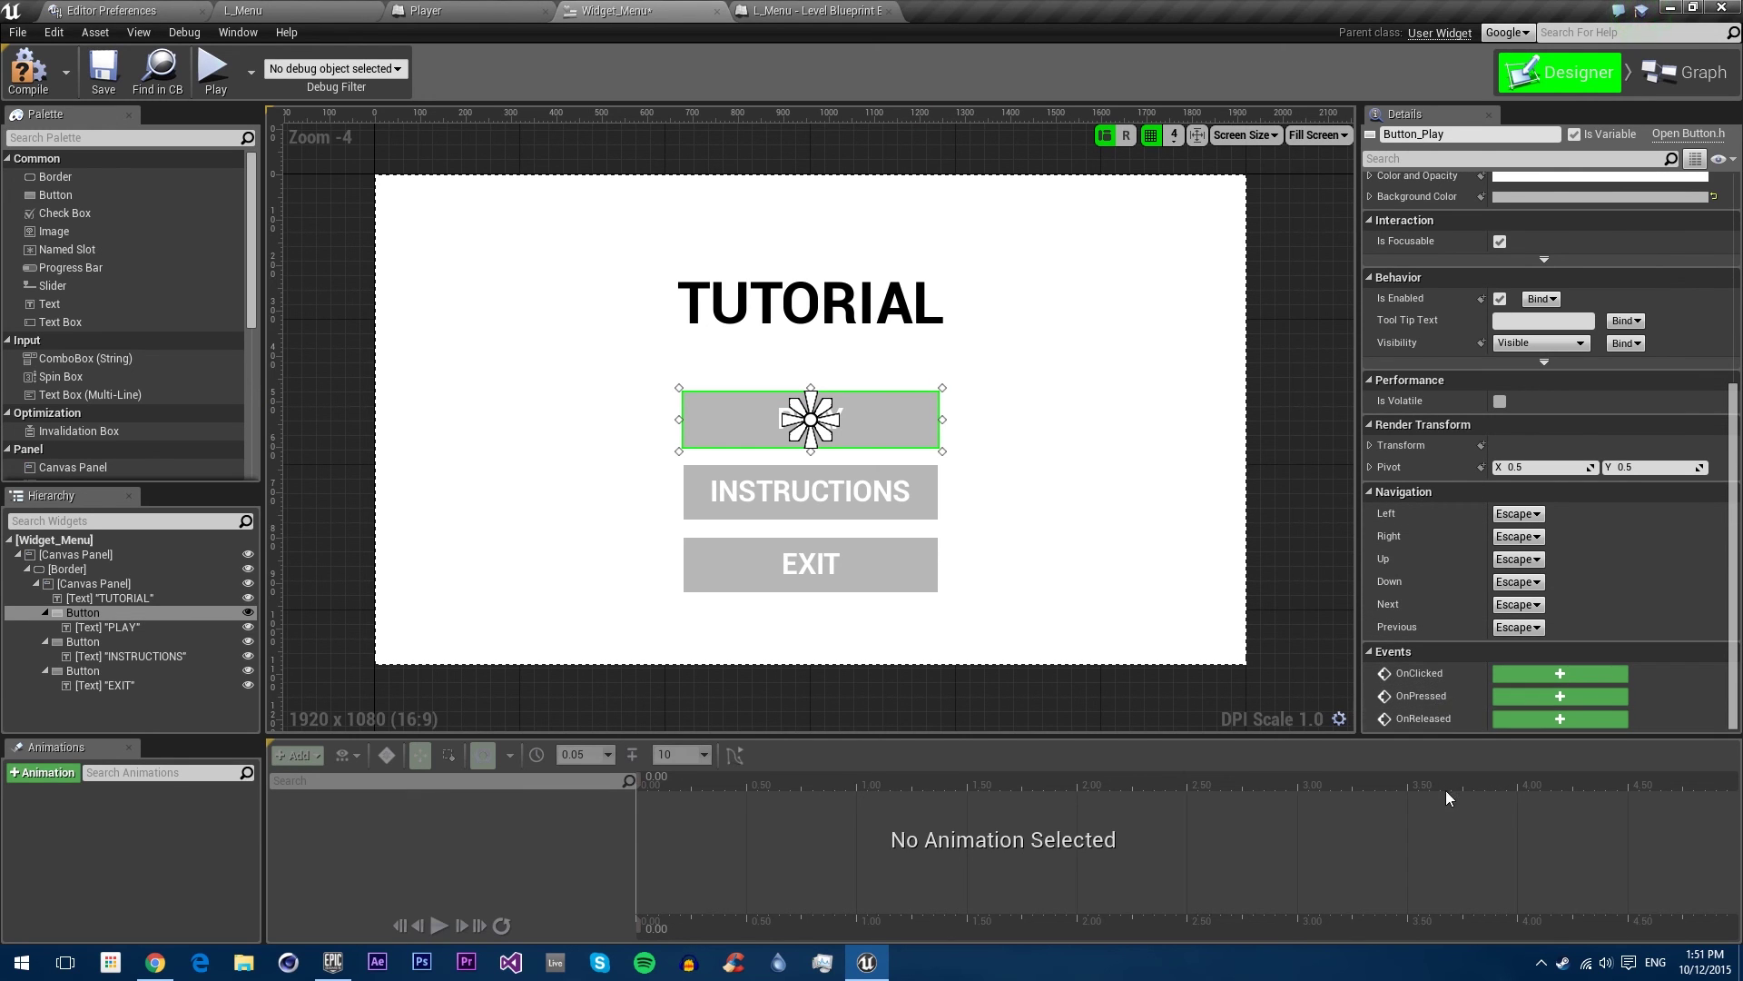
Step: Add an OnClicked event for Button_Play and delete the Event Tick and Event Construct nodes
left_click(1525, 677)
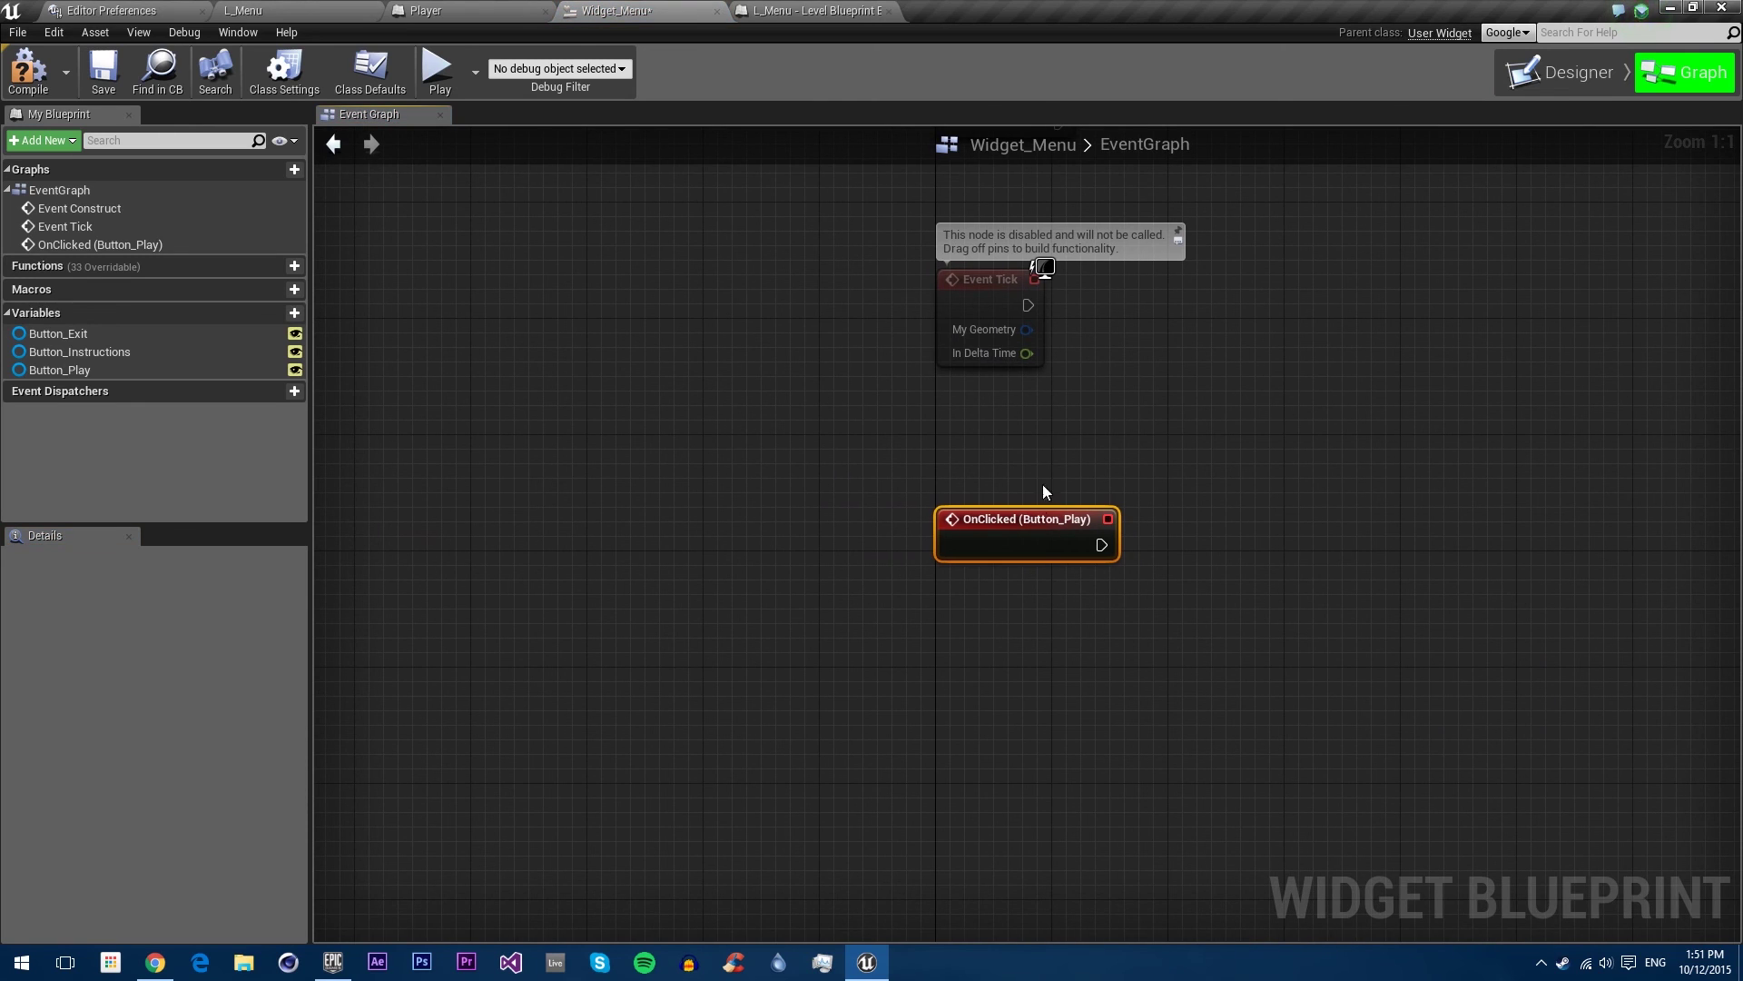
left_click(966, 303)
key("Delete")
right_click_drag(1052, 172, 946, 354)
left_click(908, 290)
key("Delete")
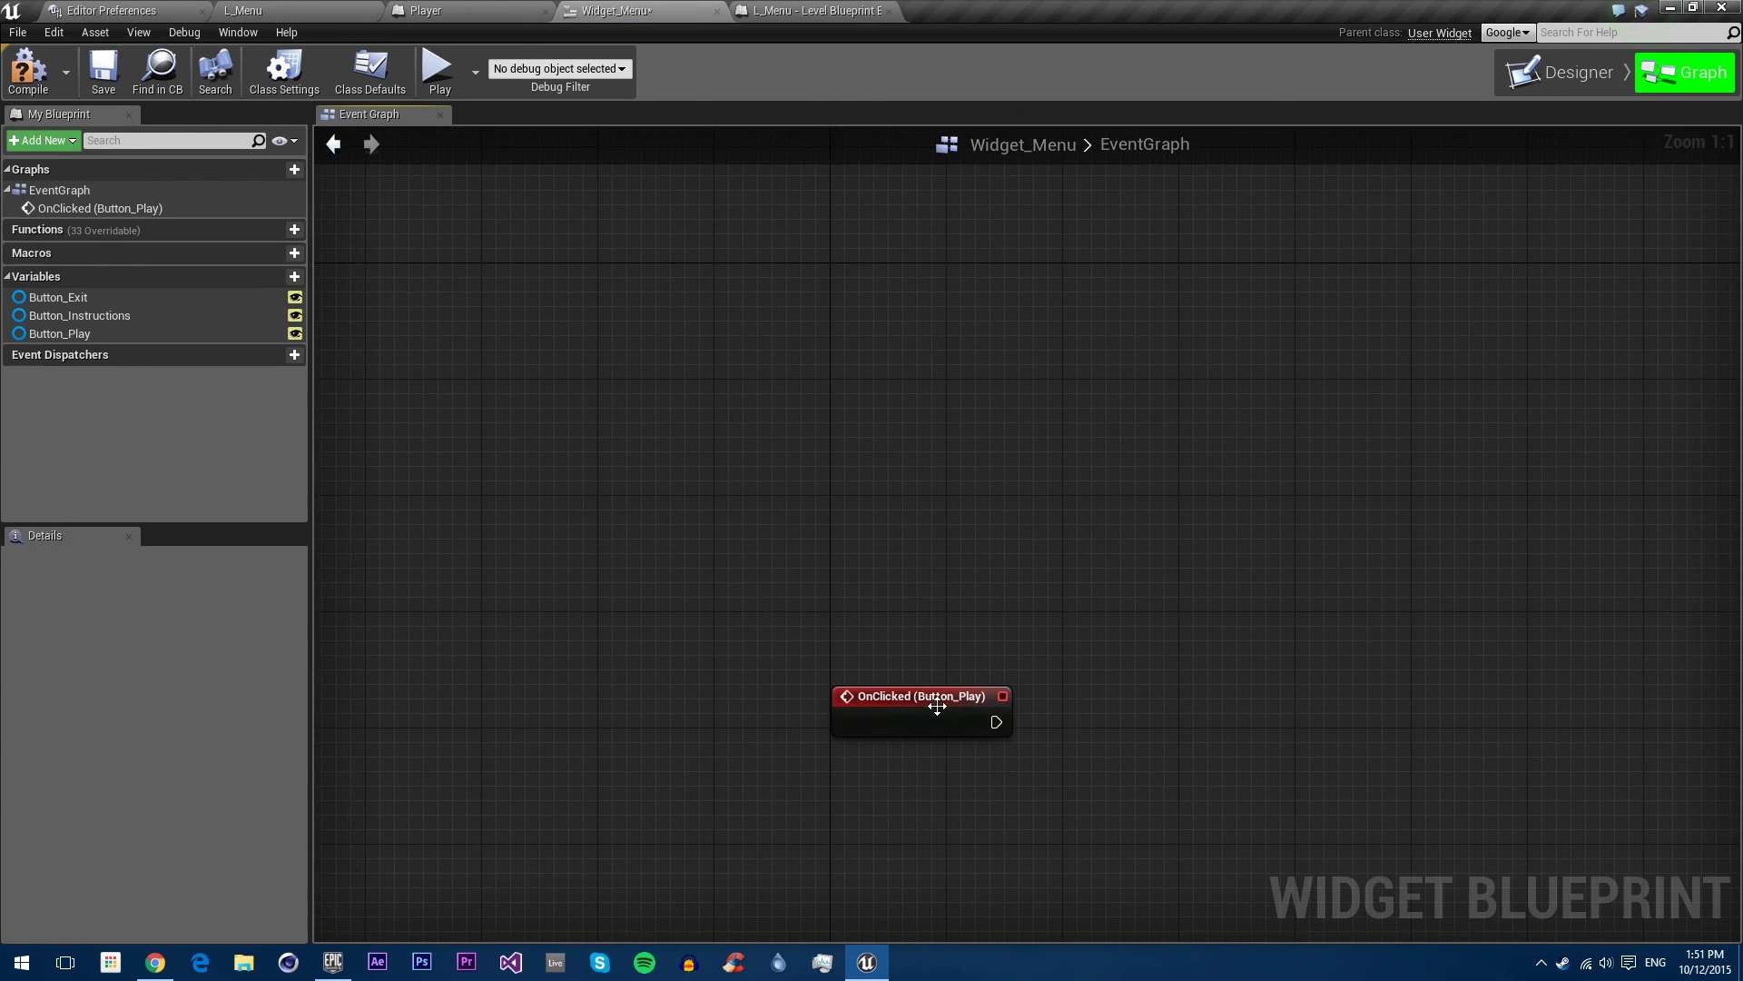
Step: Connect an Open Level node to OnClicked (Button_Play)'s execution output
left_click_drag(939, 709, 934, 290)
right_click_drag(933, 290, 885, 381)
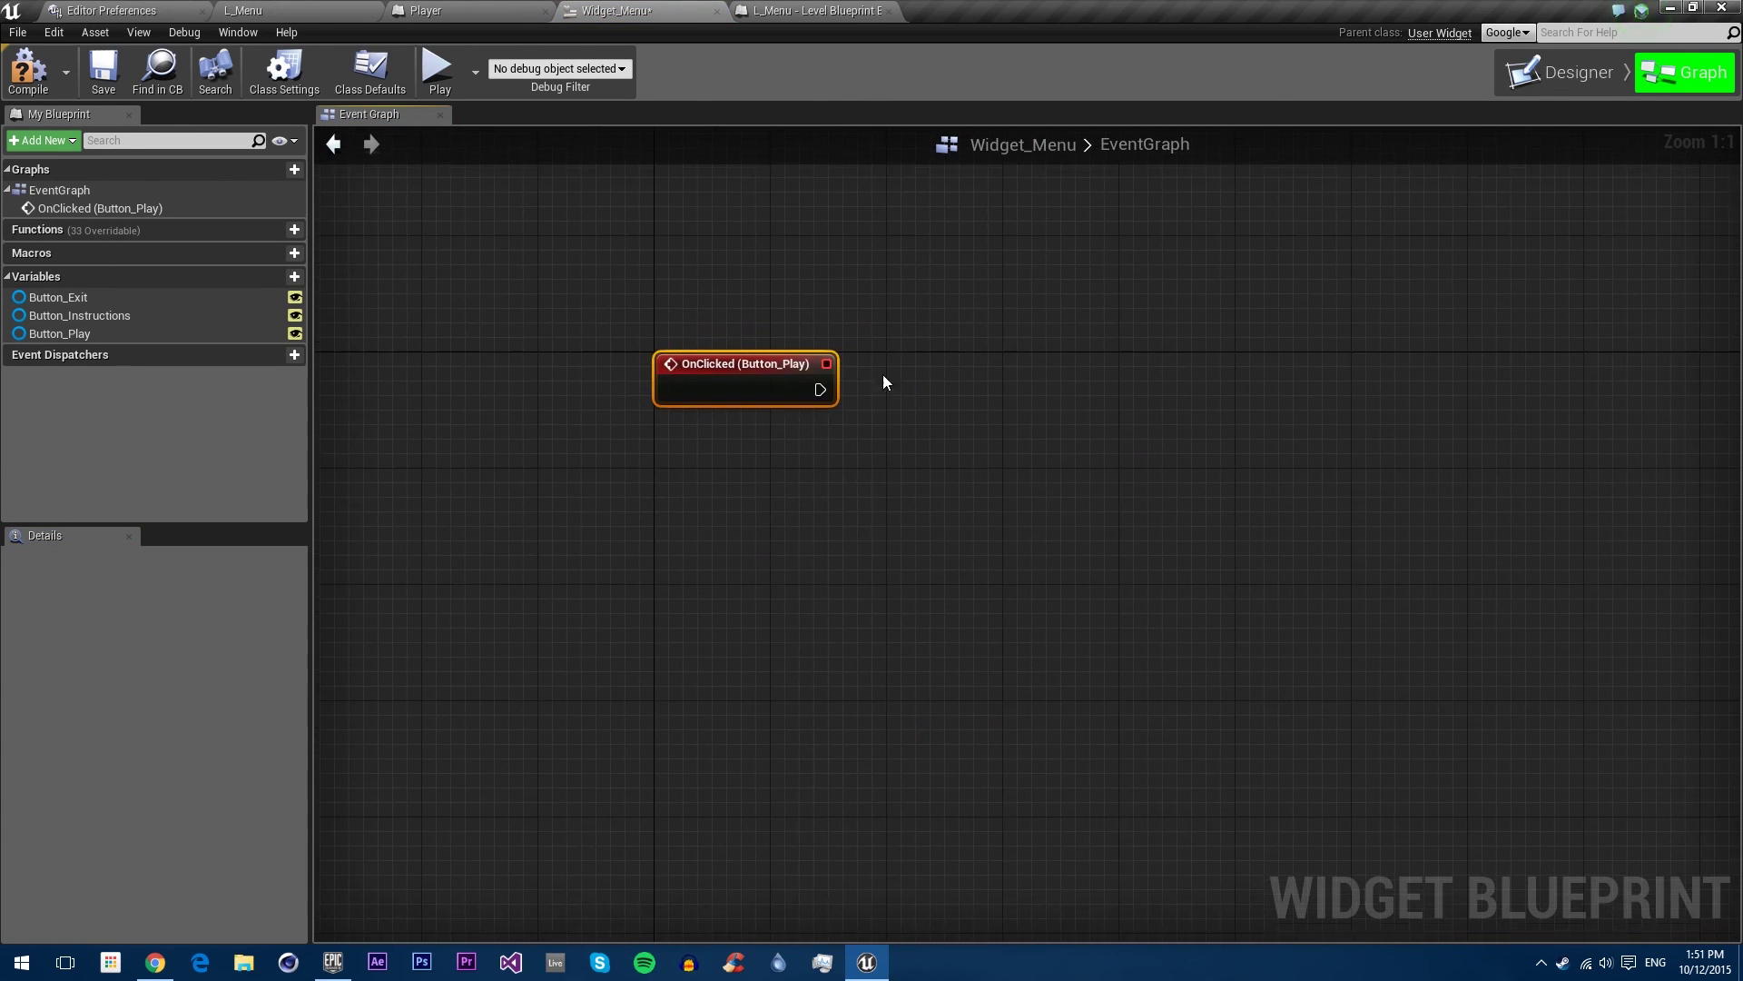
left_click_drag(819, 390, 890, 362)
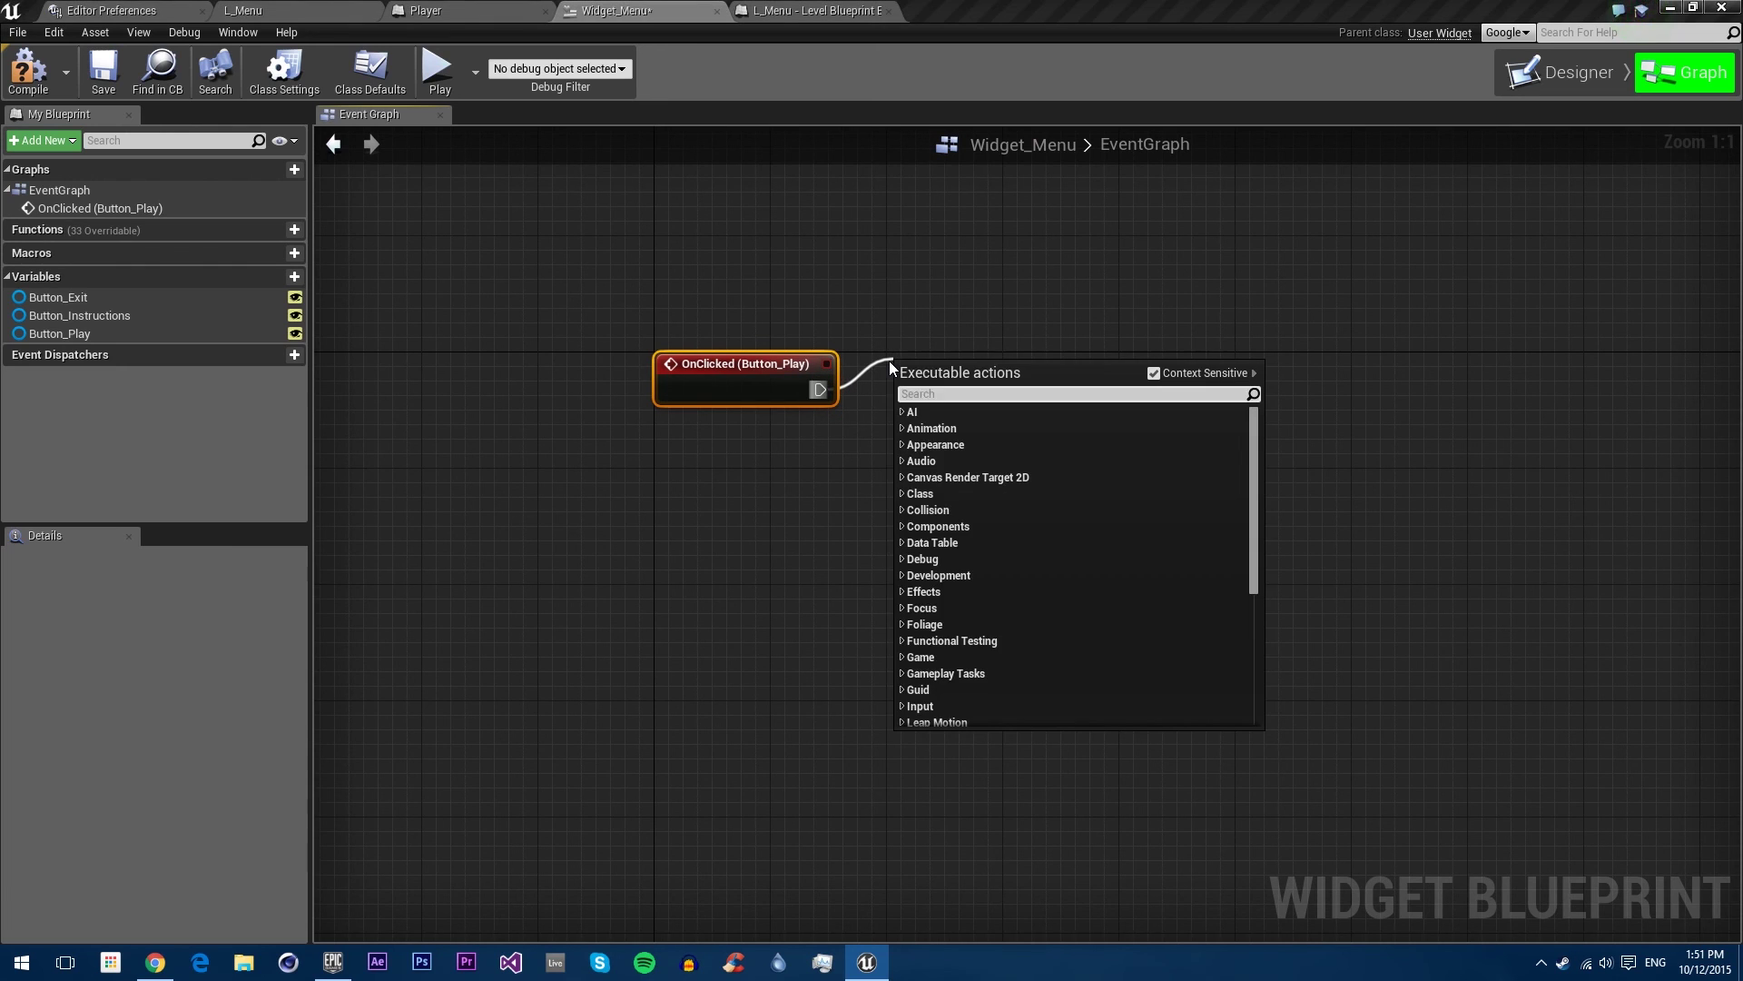
type("open level")
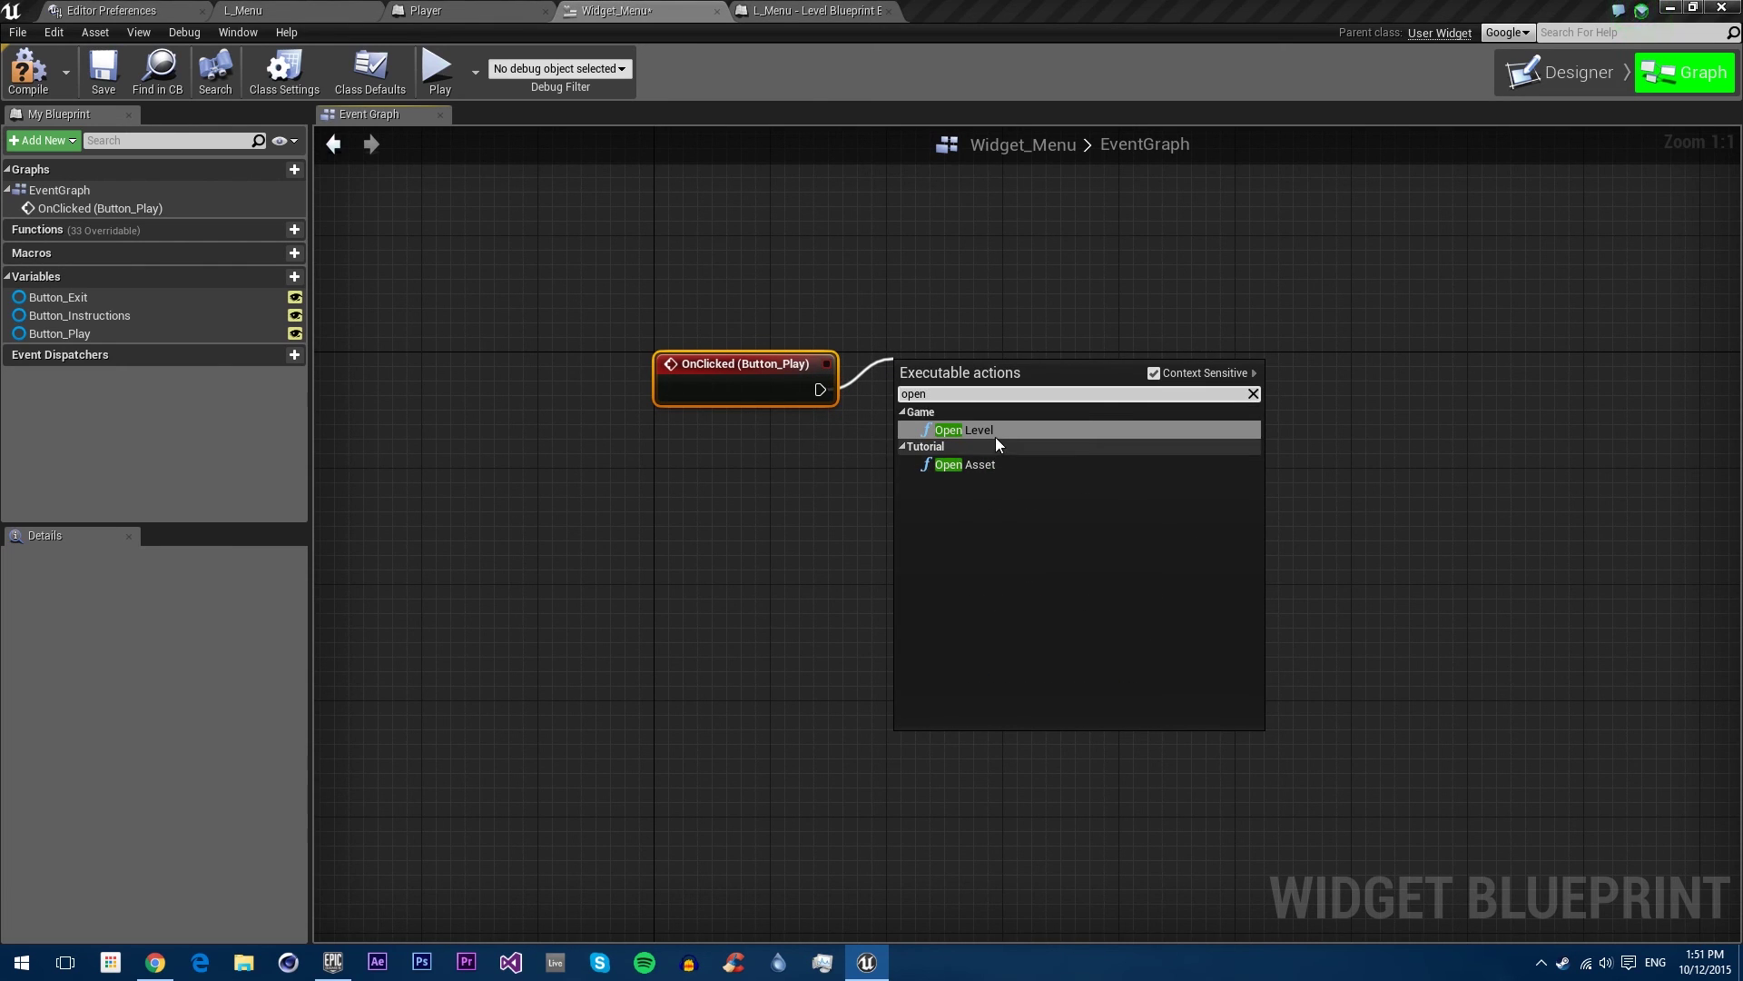
left_click(995, 437)
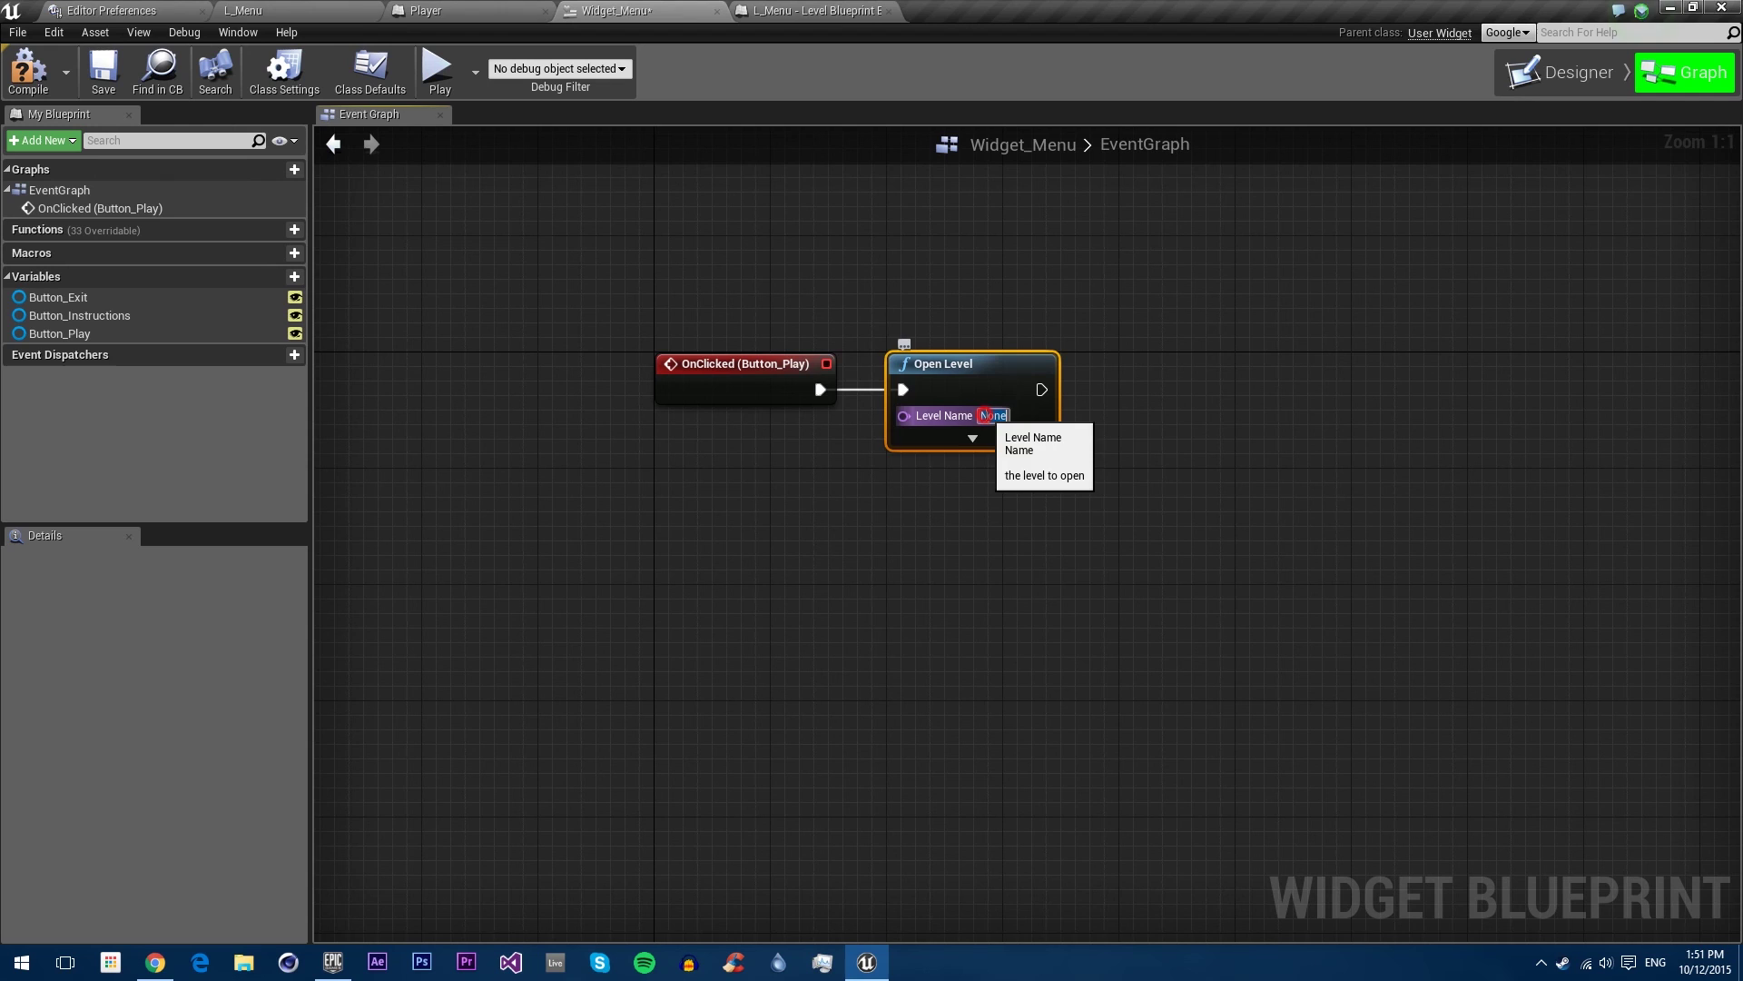
Step: Copy the StarterMap asset name from StarterContent and select Open Level's Level Name field
left_click(300, 10)
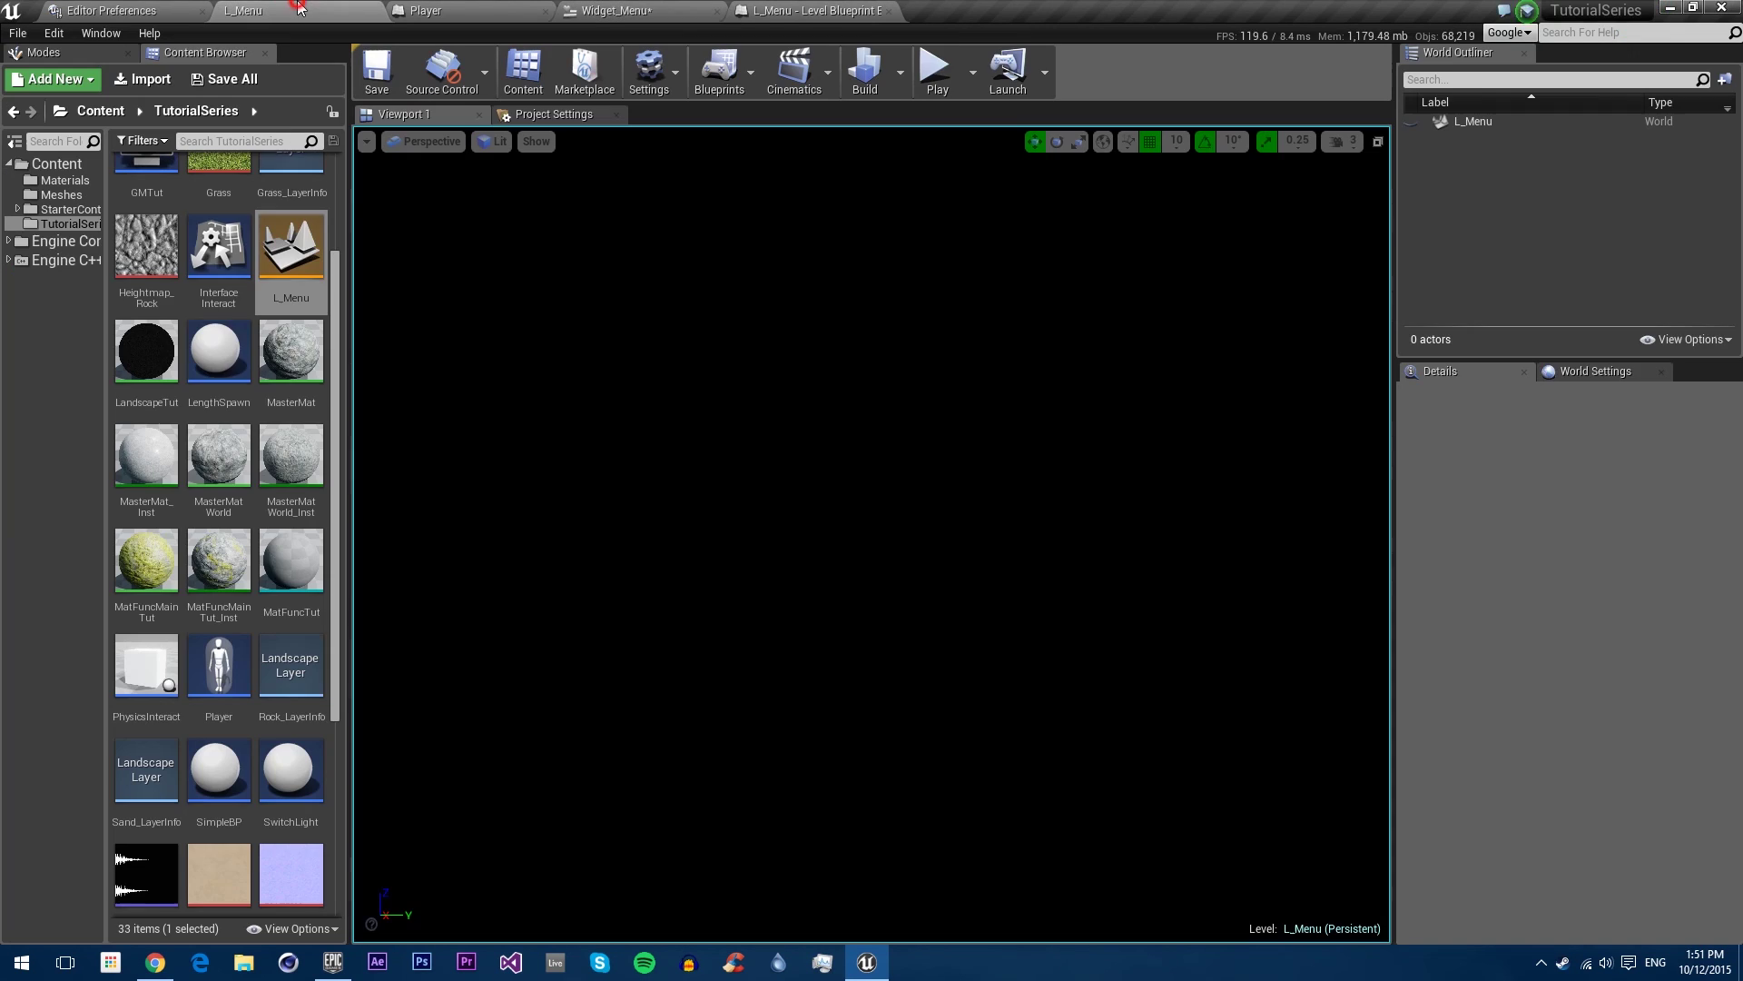
scroll(238, 525, "up", 2)
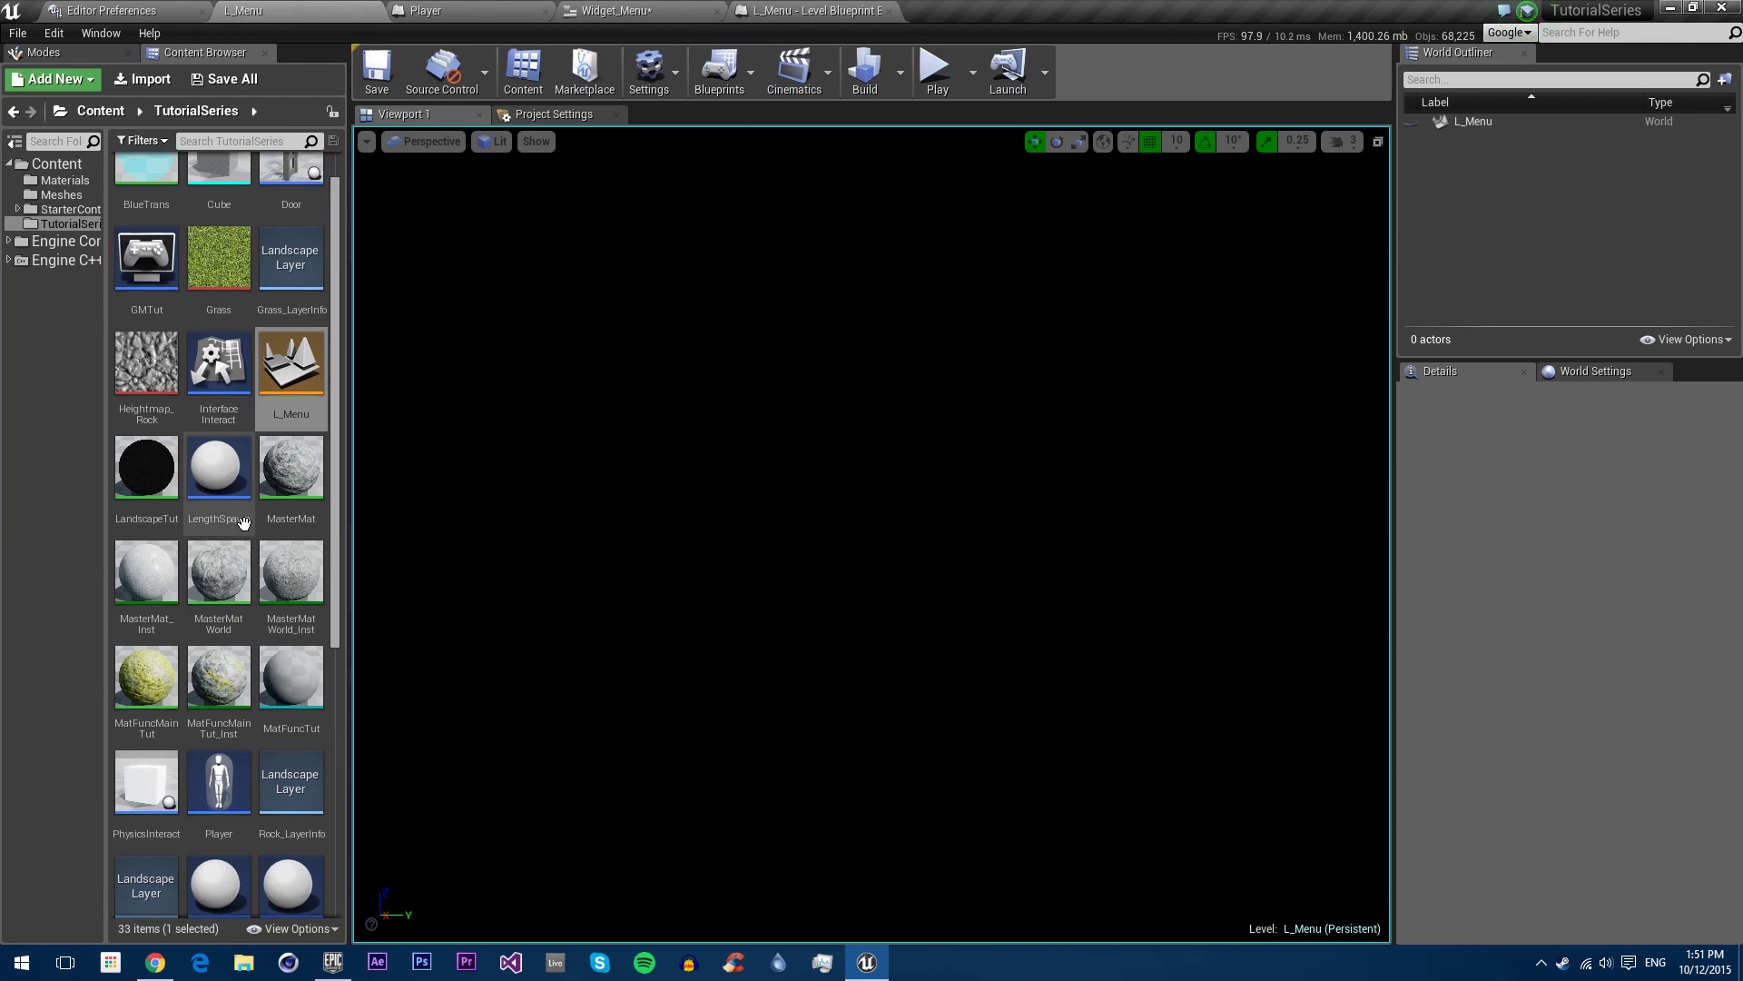
scroll(224, 356, "down", 2)
scroll(224, 356, "down", 2)
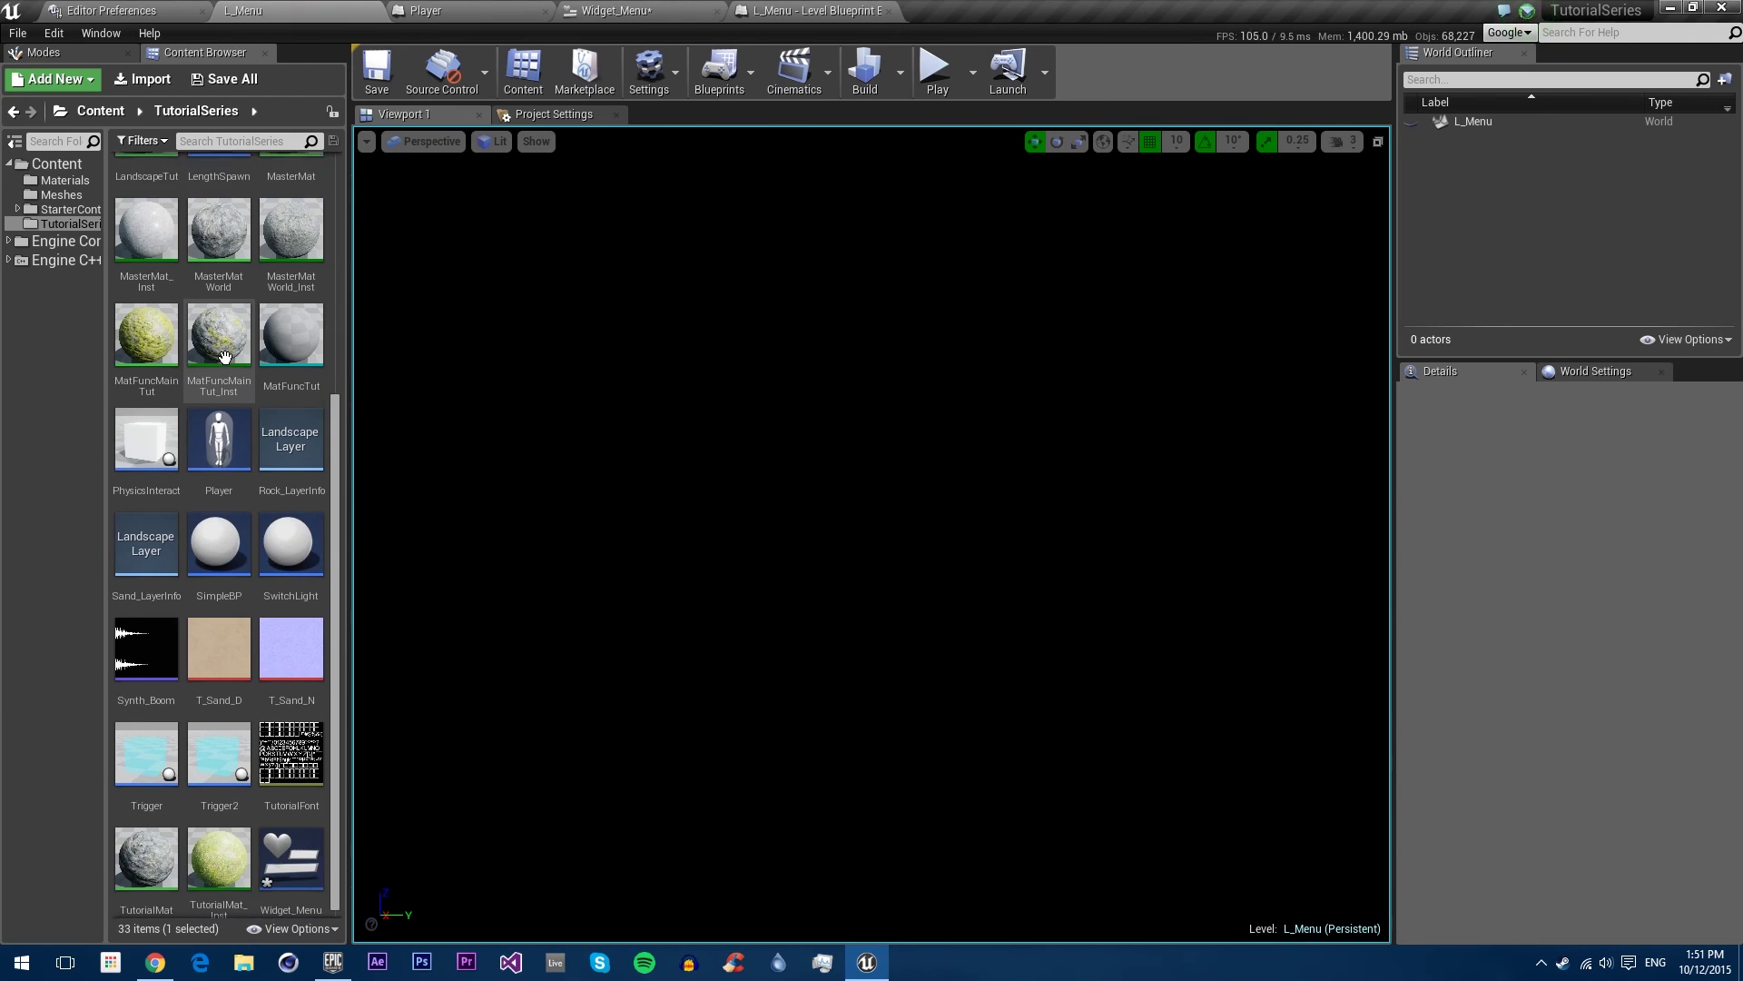
scroll(217, 363, "up", 4)
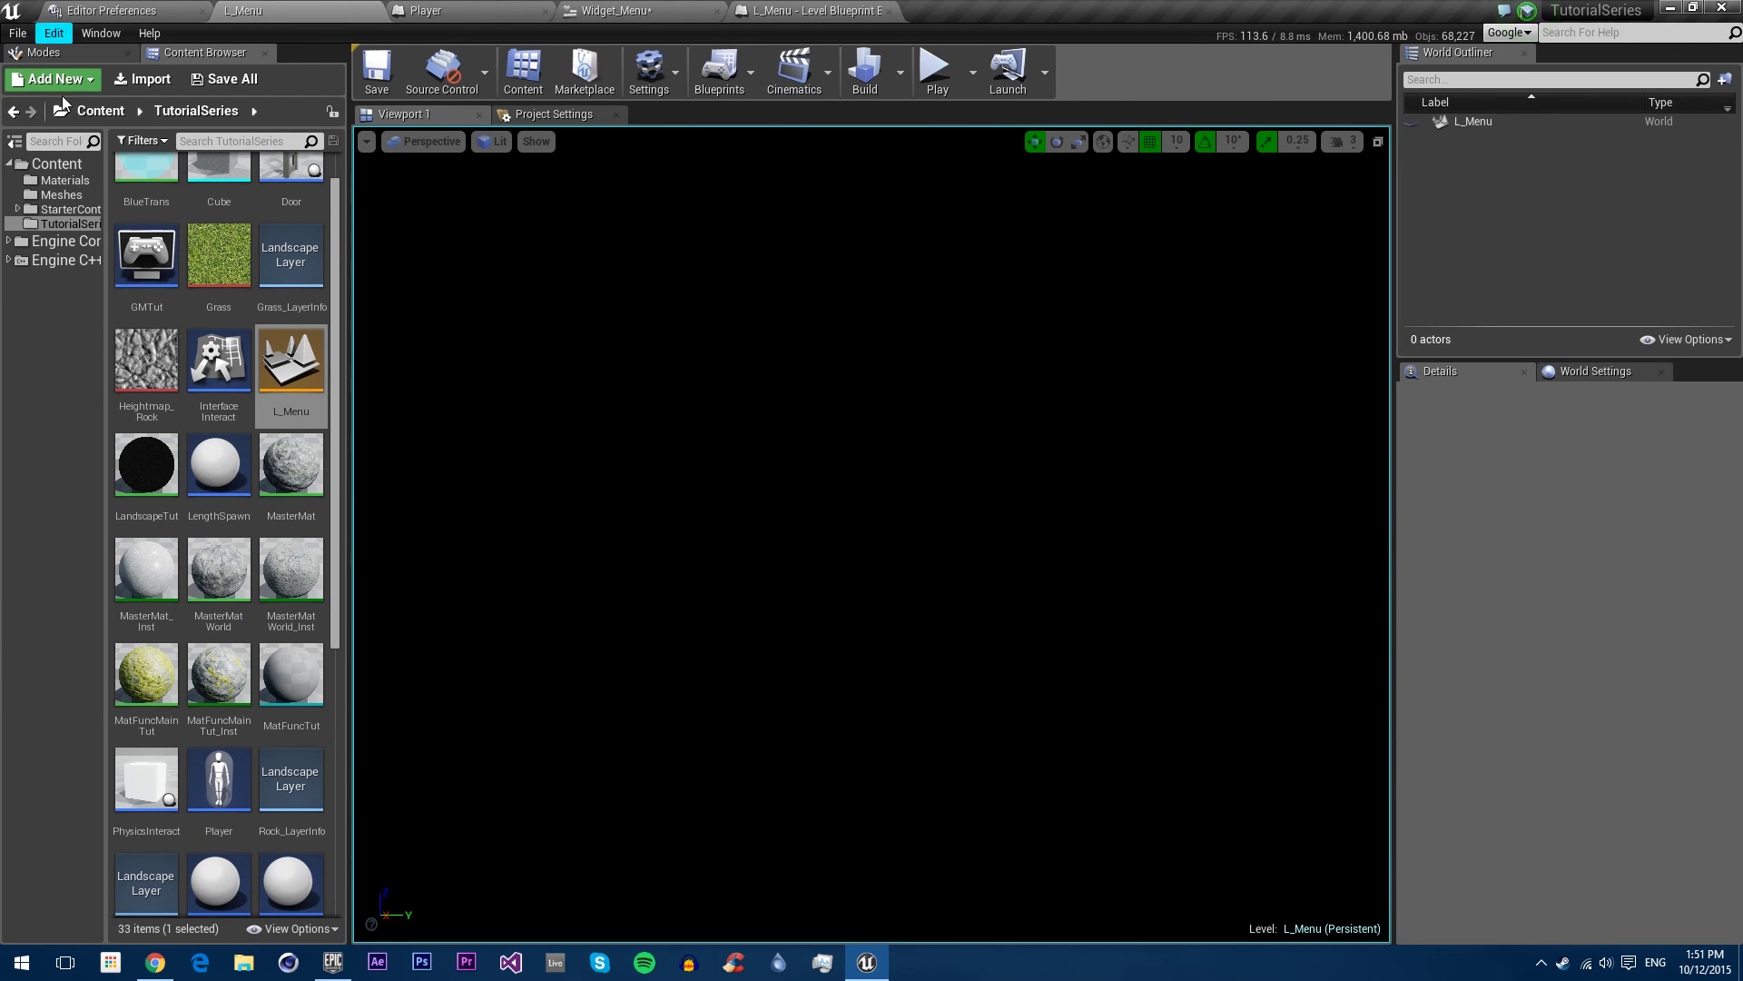
left_click(58, 208)
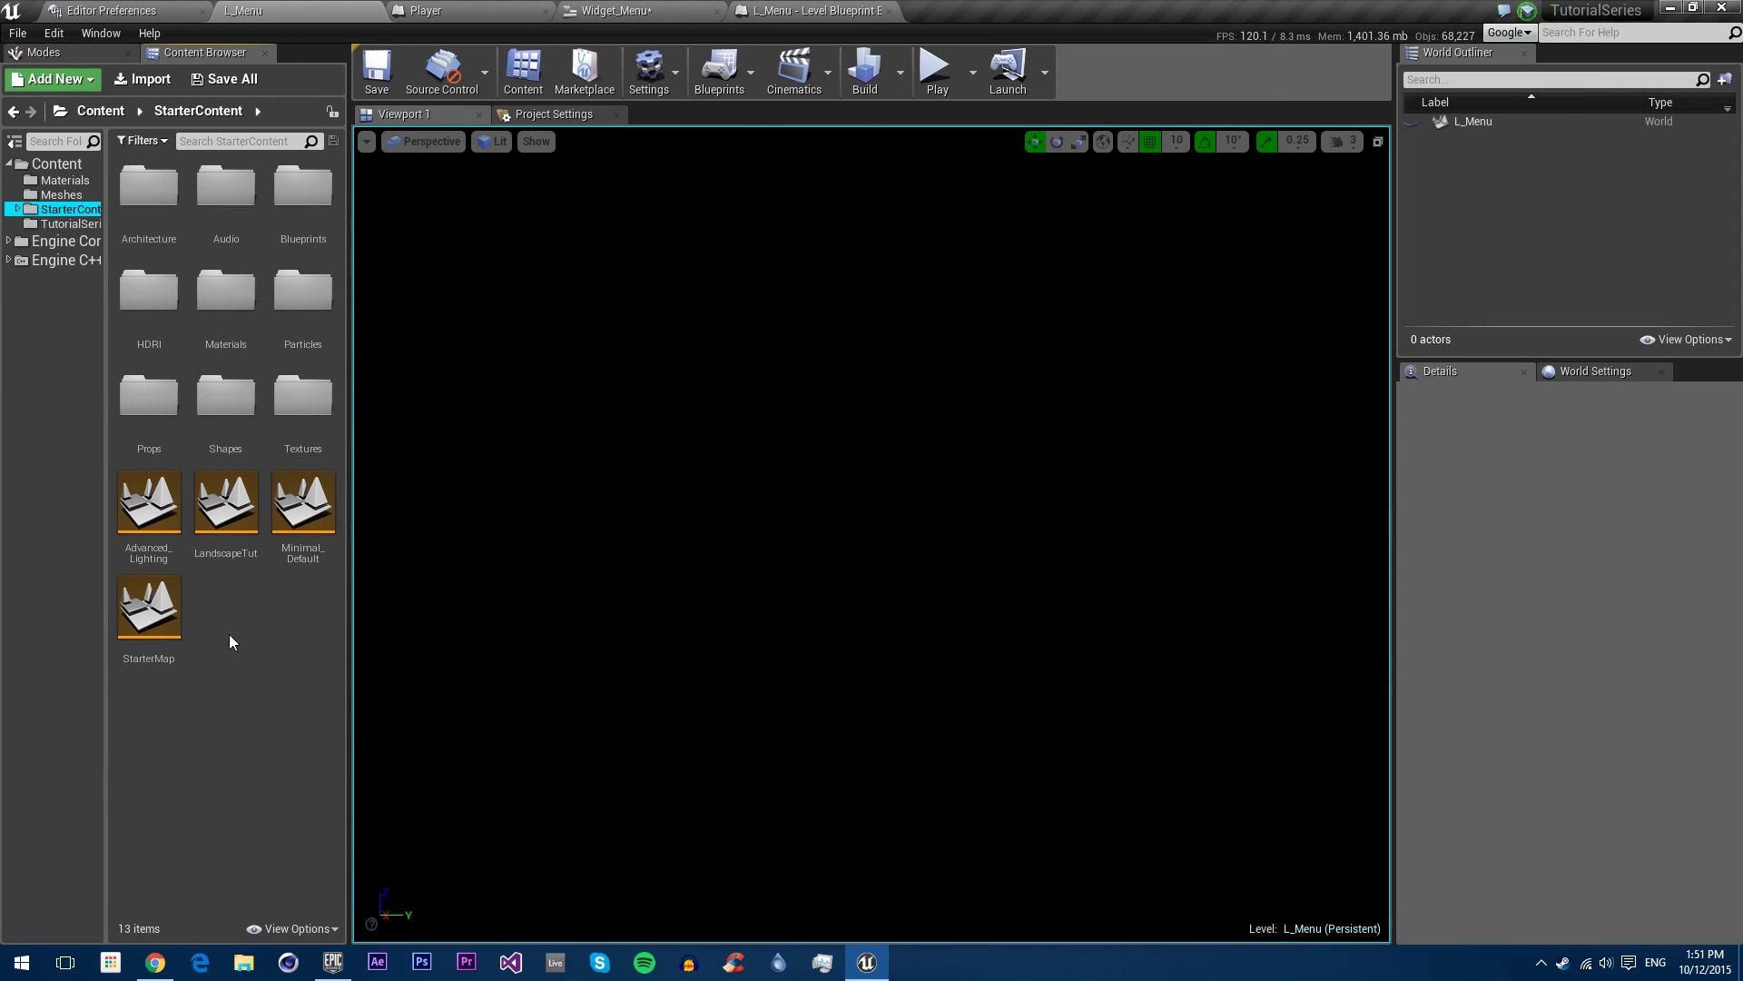
left_click(141, 616)
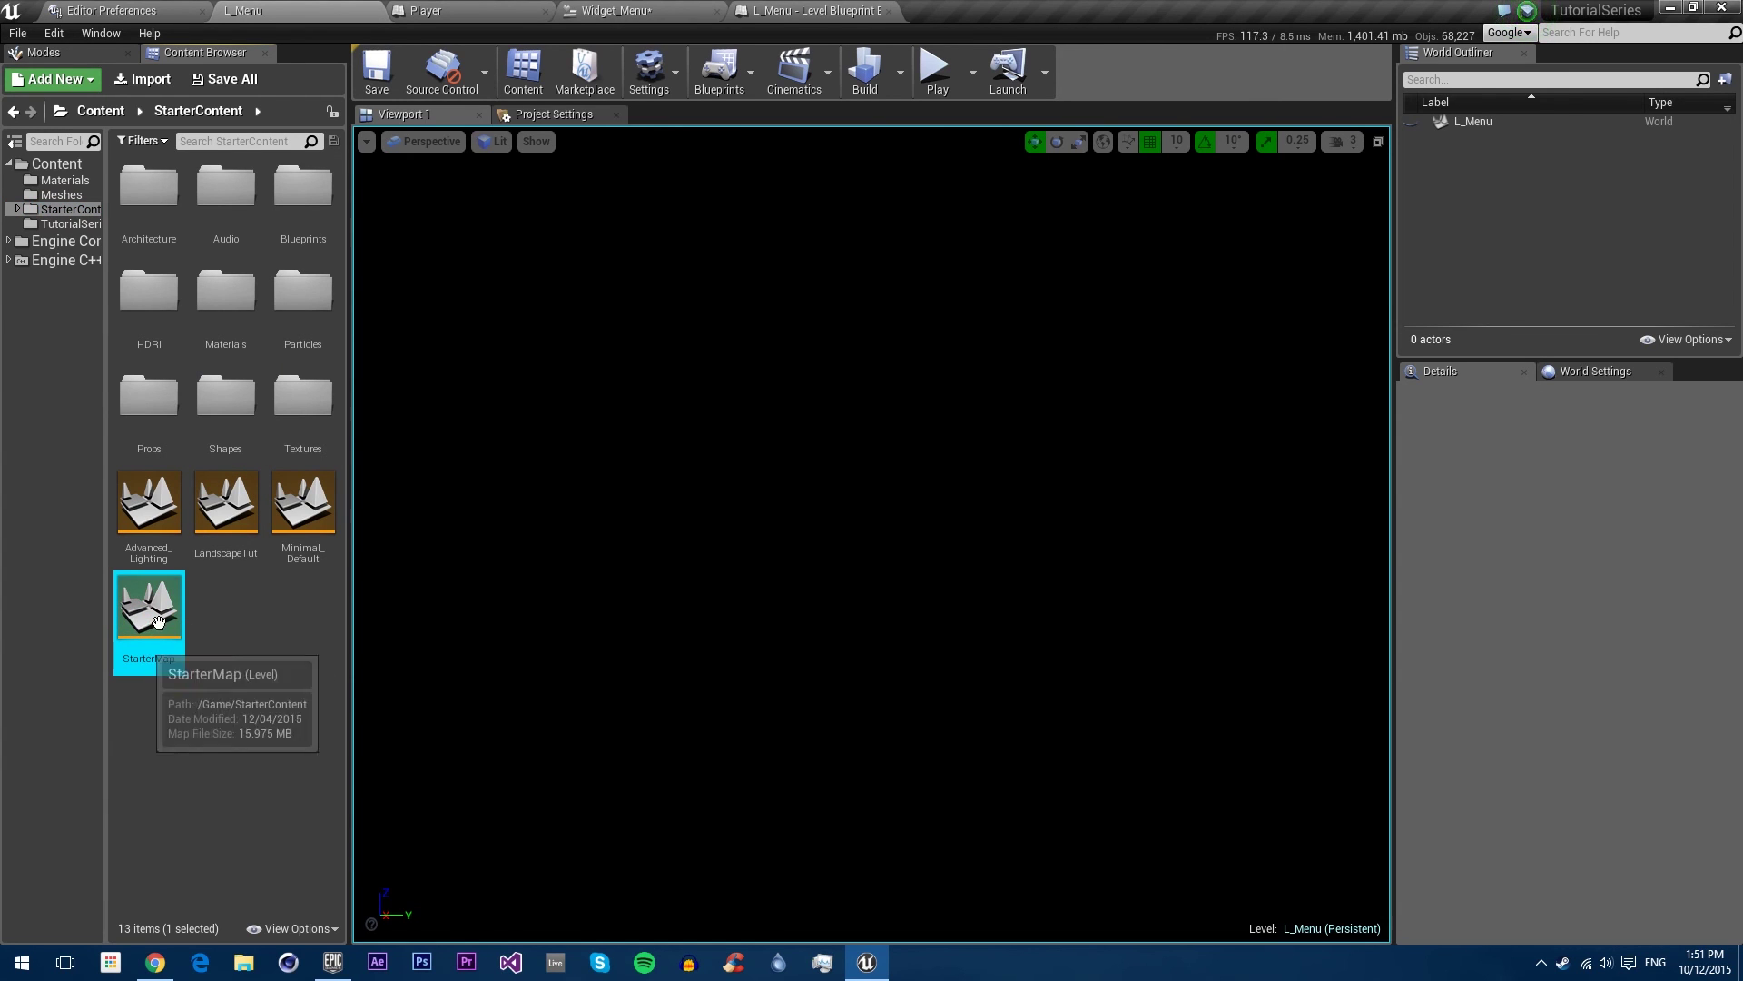
left_click(779, 10)
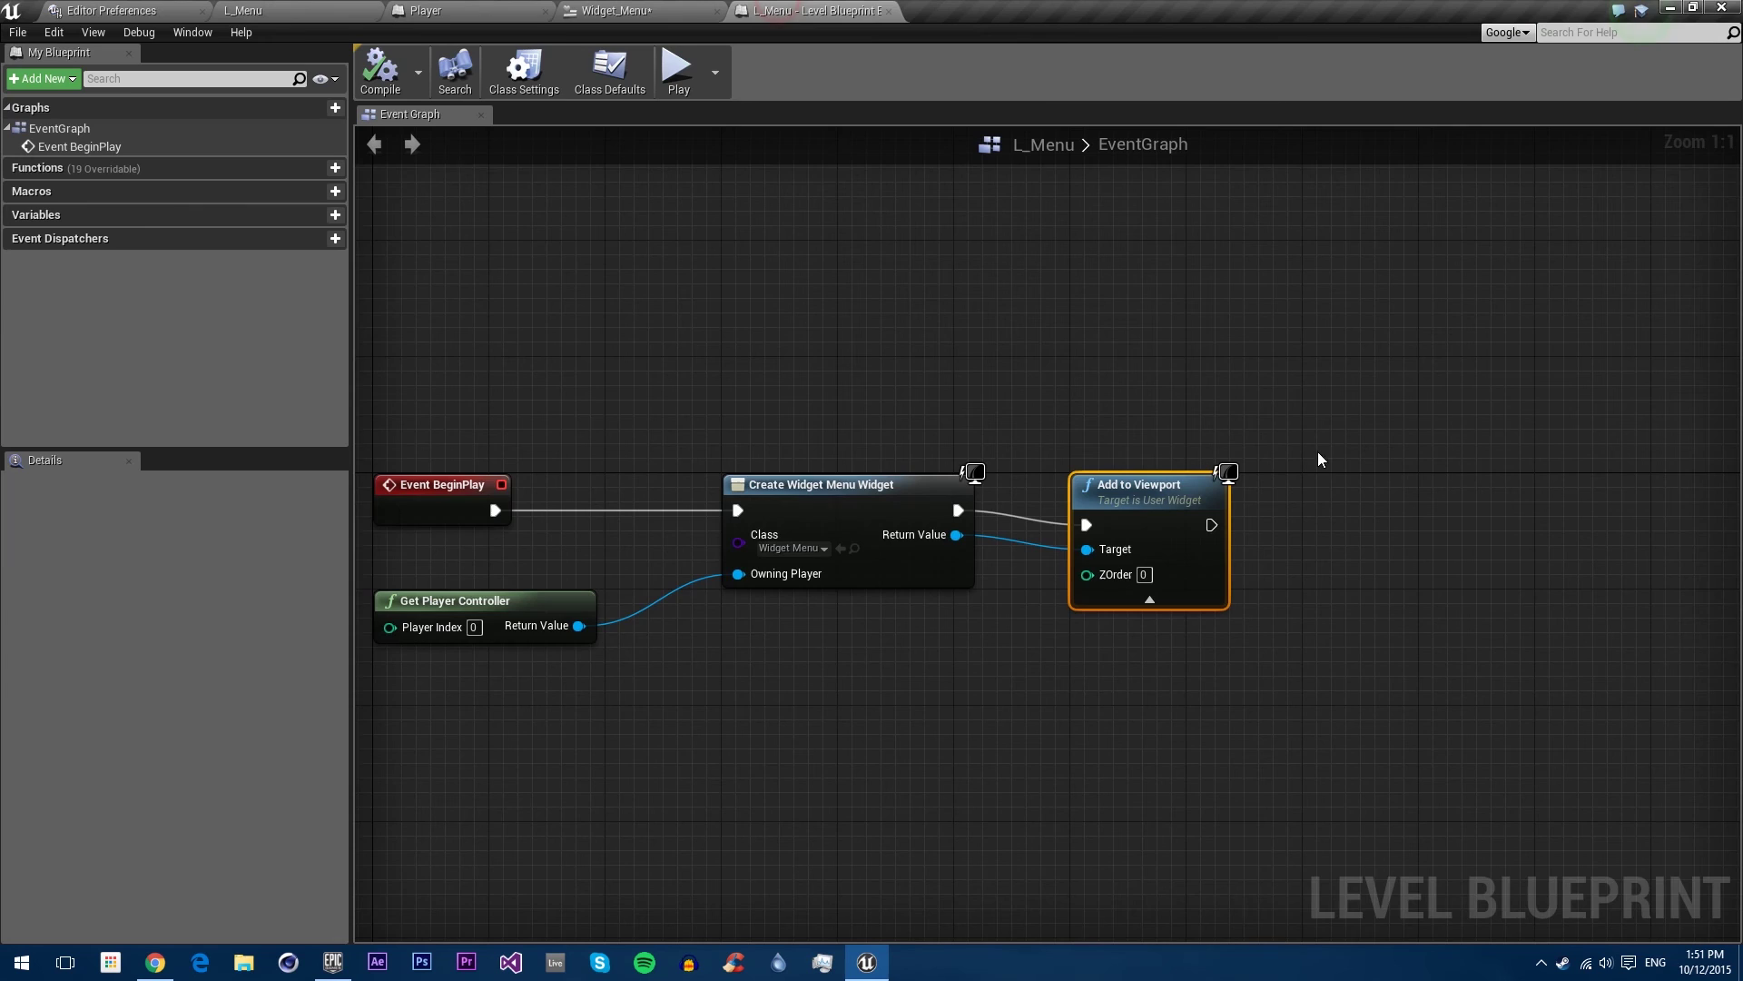
left_click(383, 10)
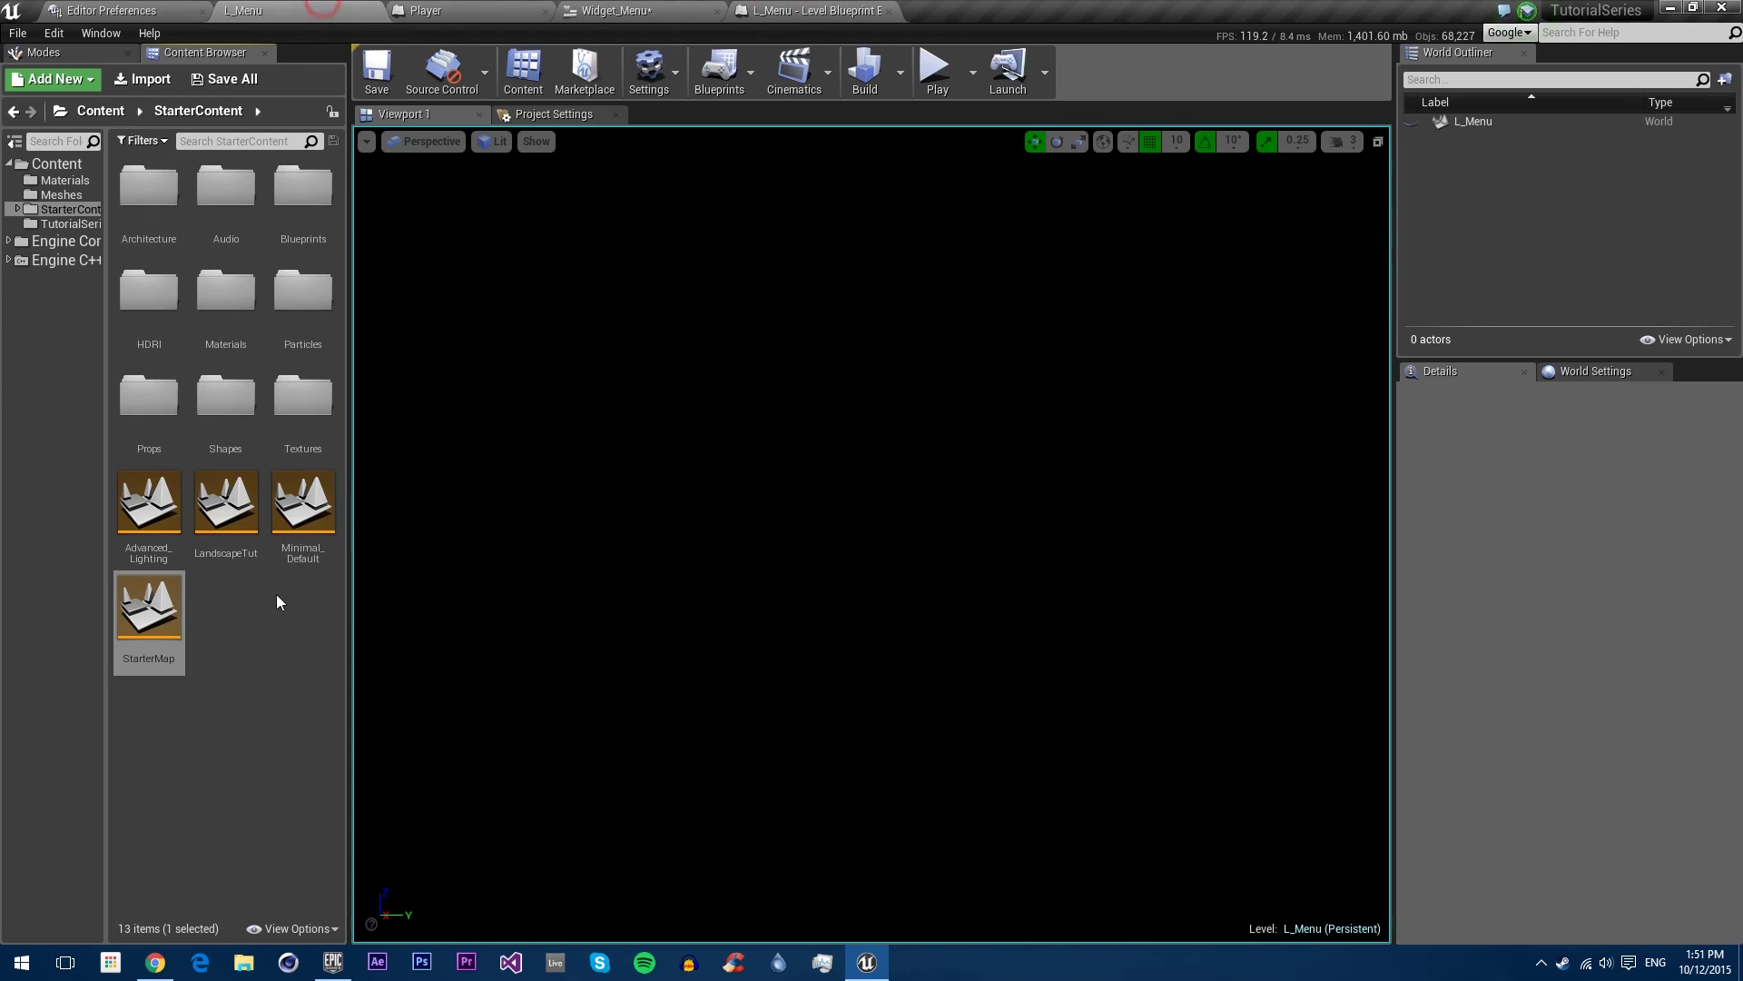
left_click(151, 660)
key("ctrl+c")
left_click(799, 10)
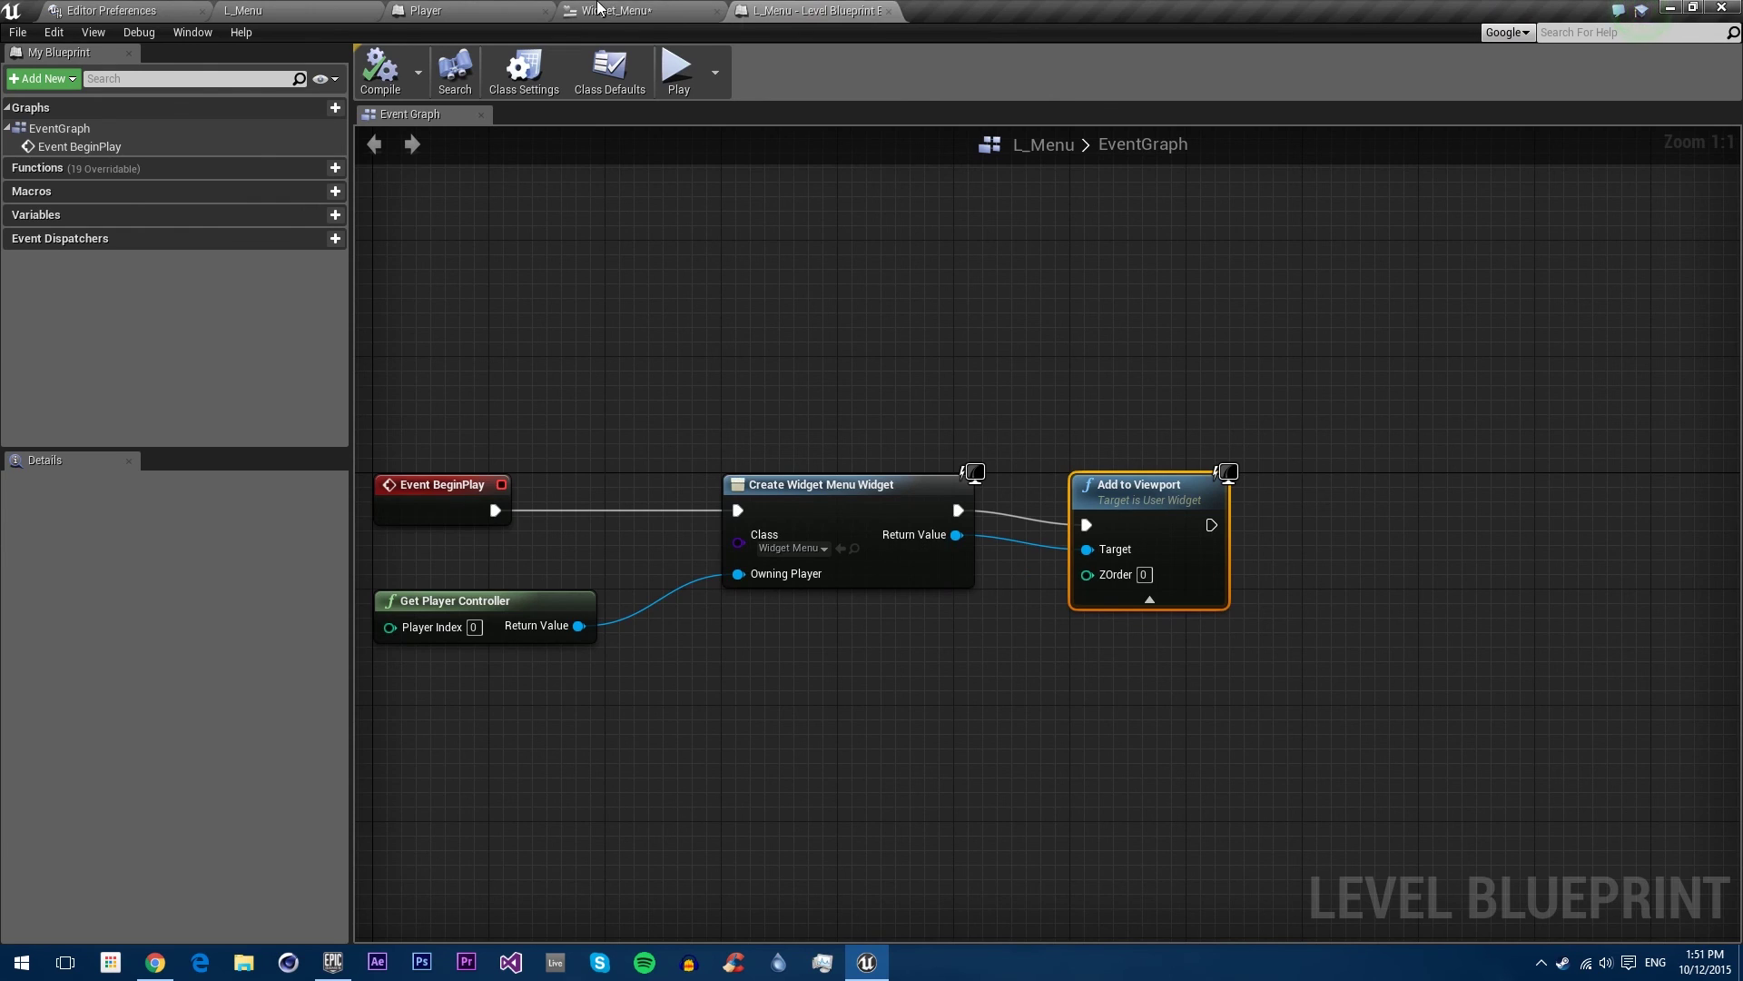
left_click(617, 10)
left_click(993, 414)
Step: Paste StarterMap as the Open Level node's Level Name
key("ctrl+v")
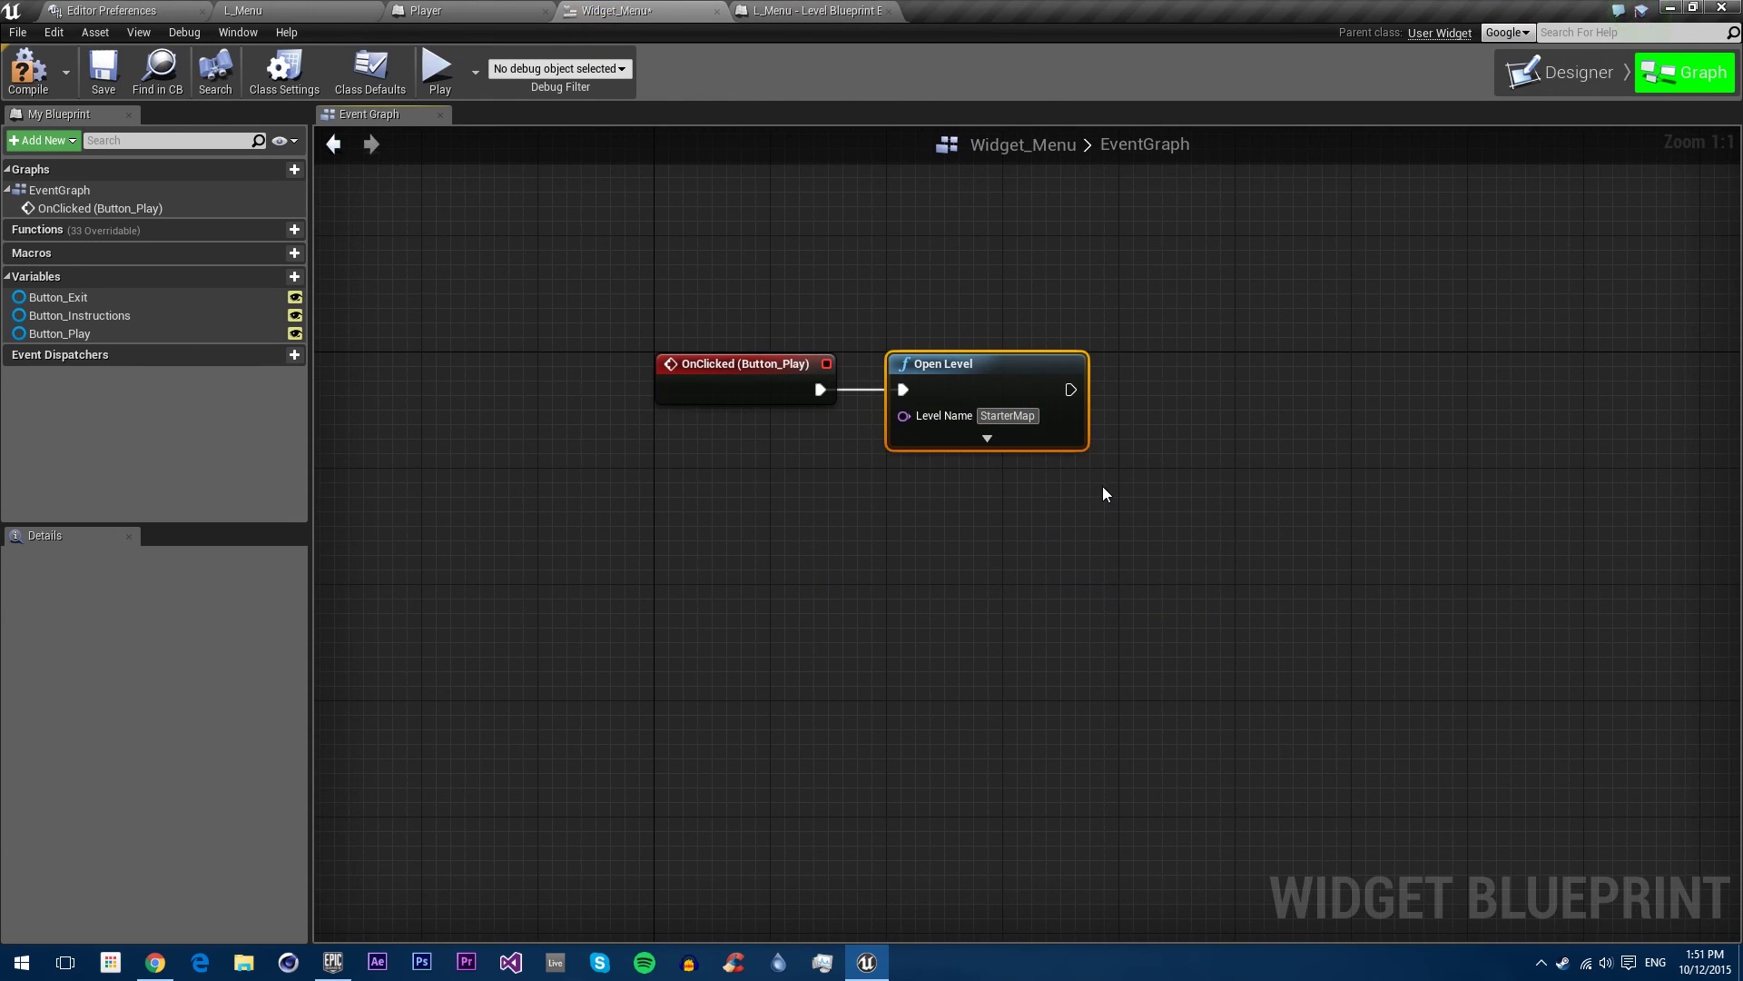
left_click(972, 437)
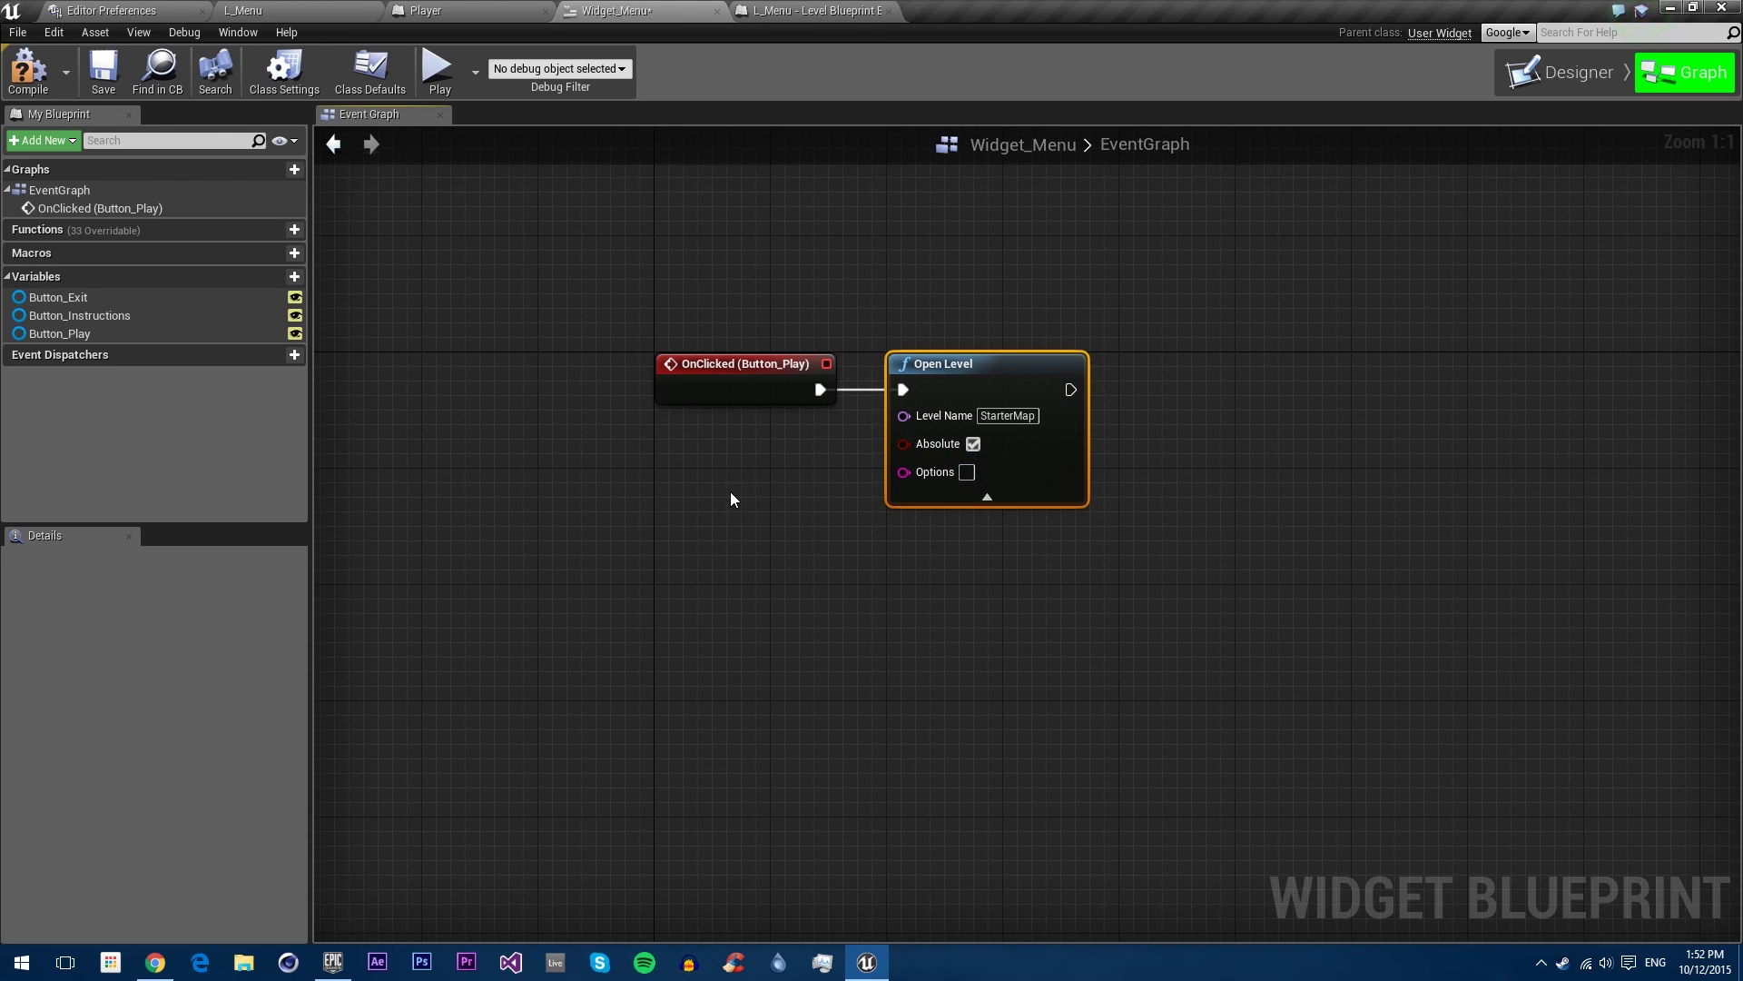
left_click(933, 499)
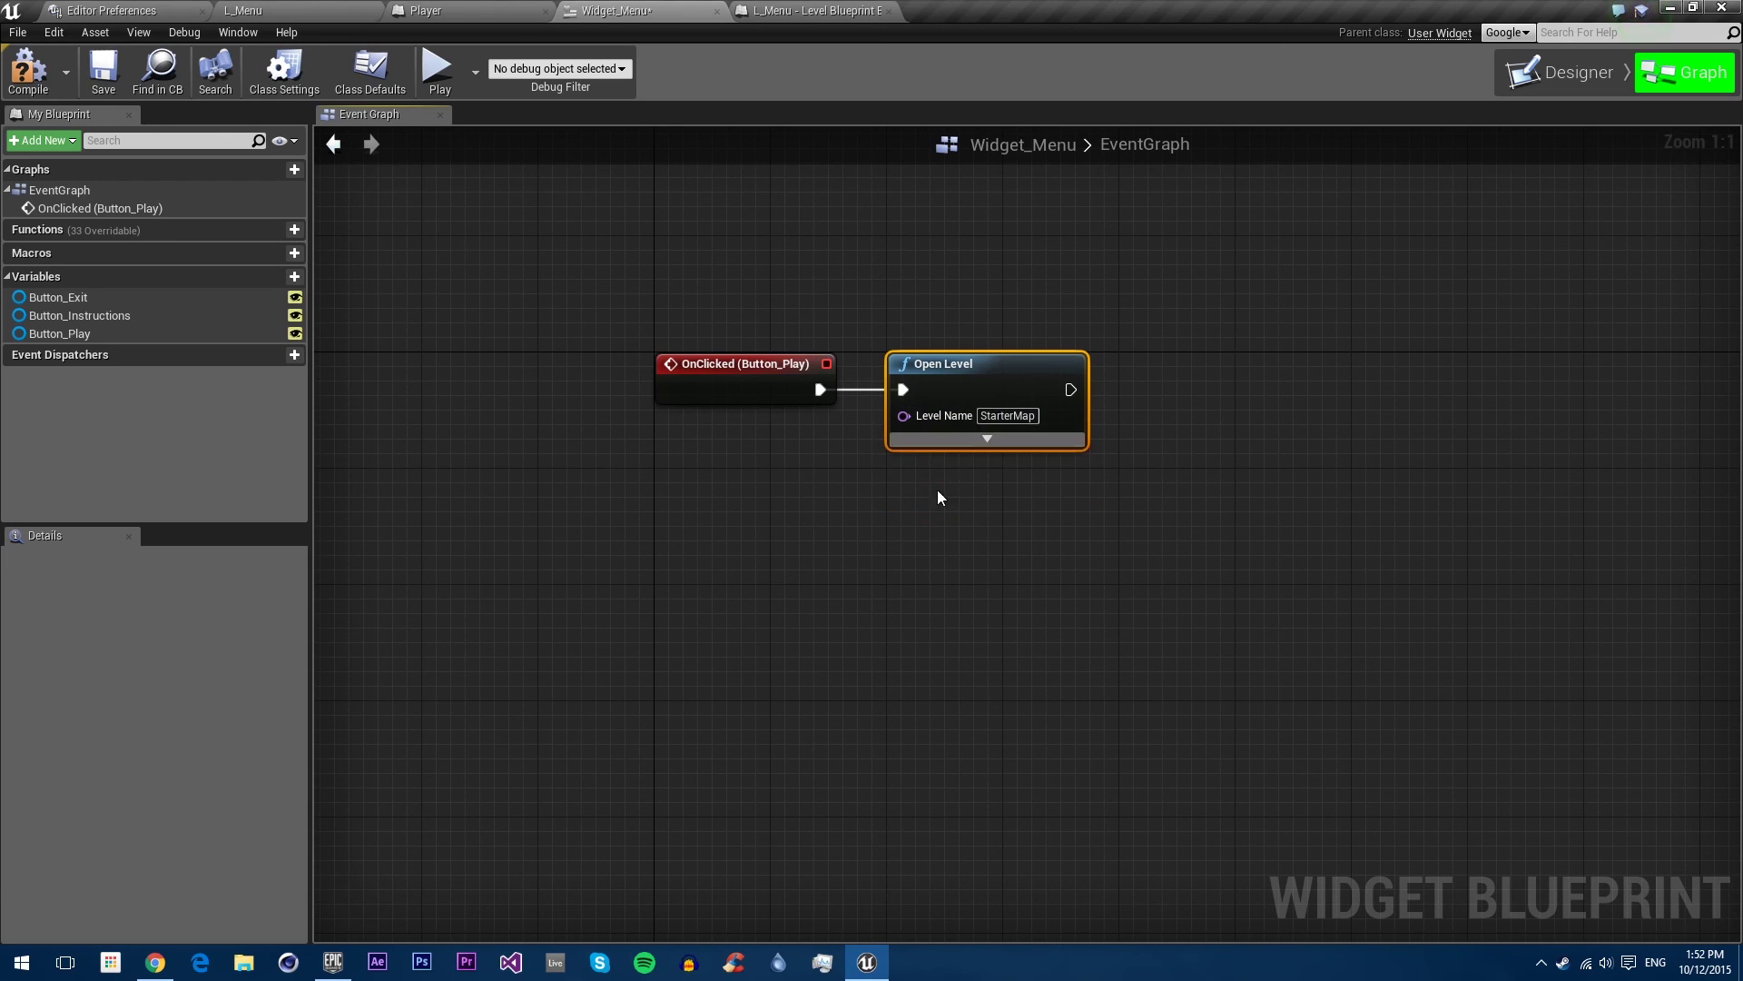
left_click(1019, 548)
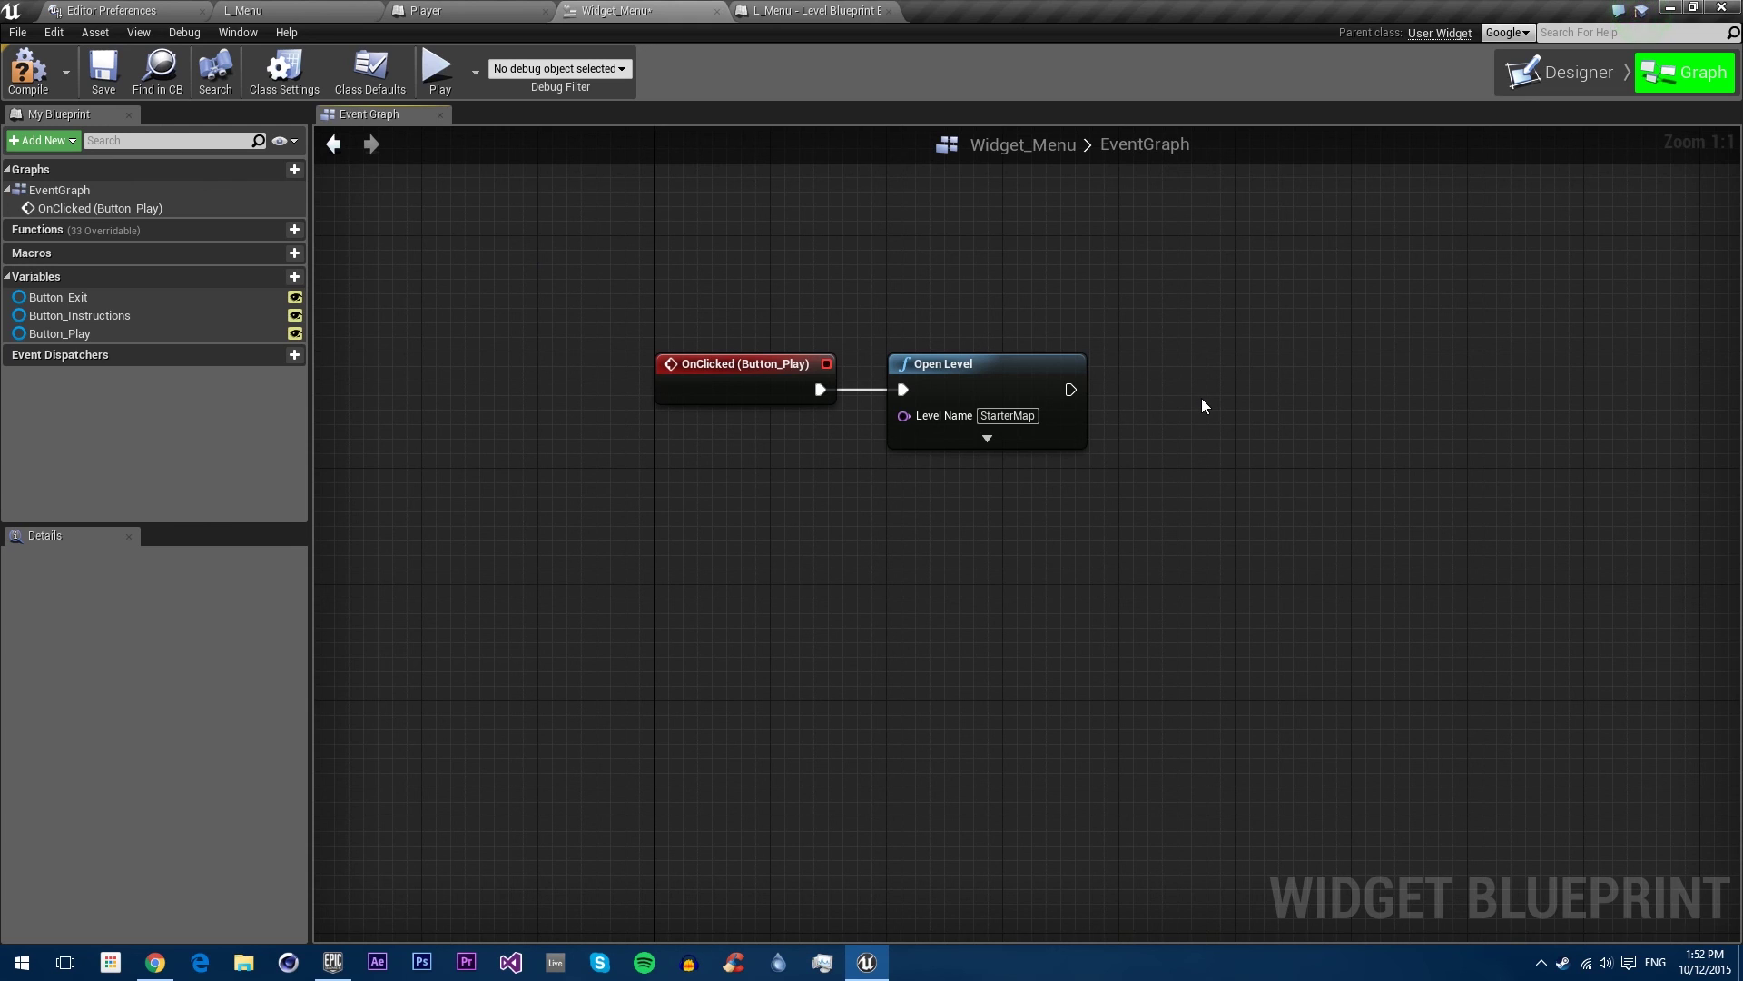
Step: Add a Remove from Parent node (Target self) after Open Level
right_click_drag(980, 271, 897, 430)
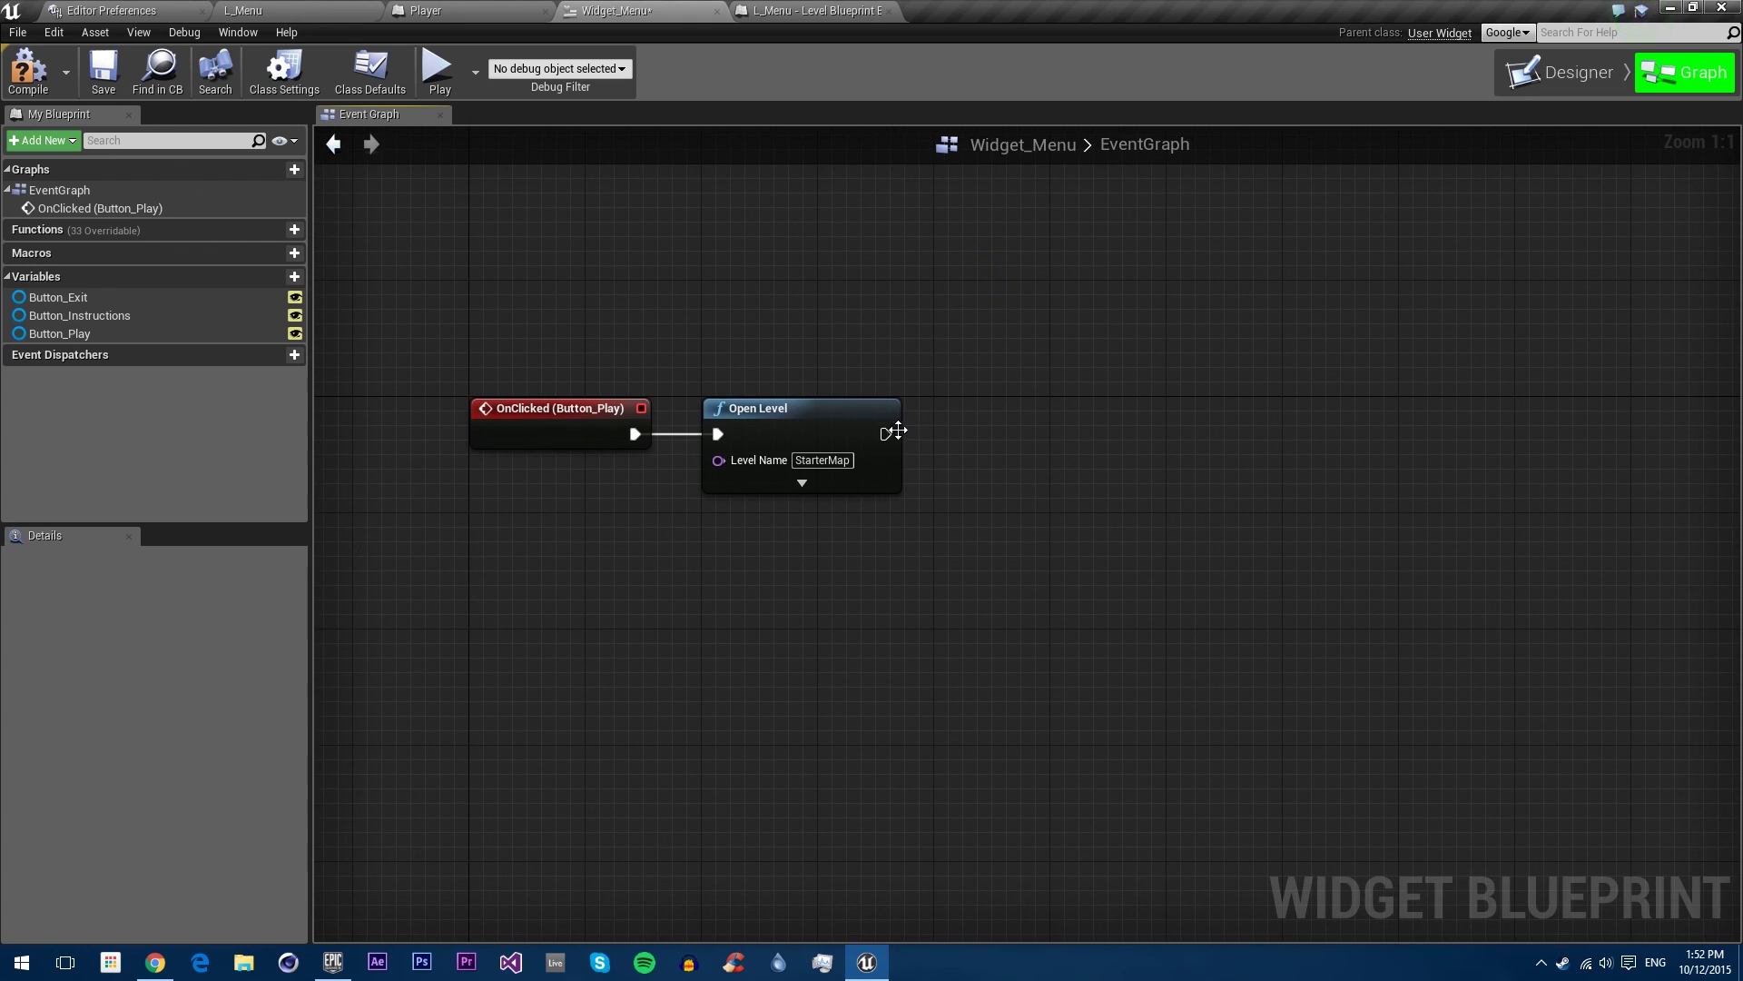
left_click_drag(931, 406, 929, 399)
type("remove")
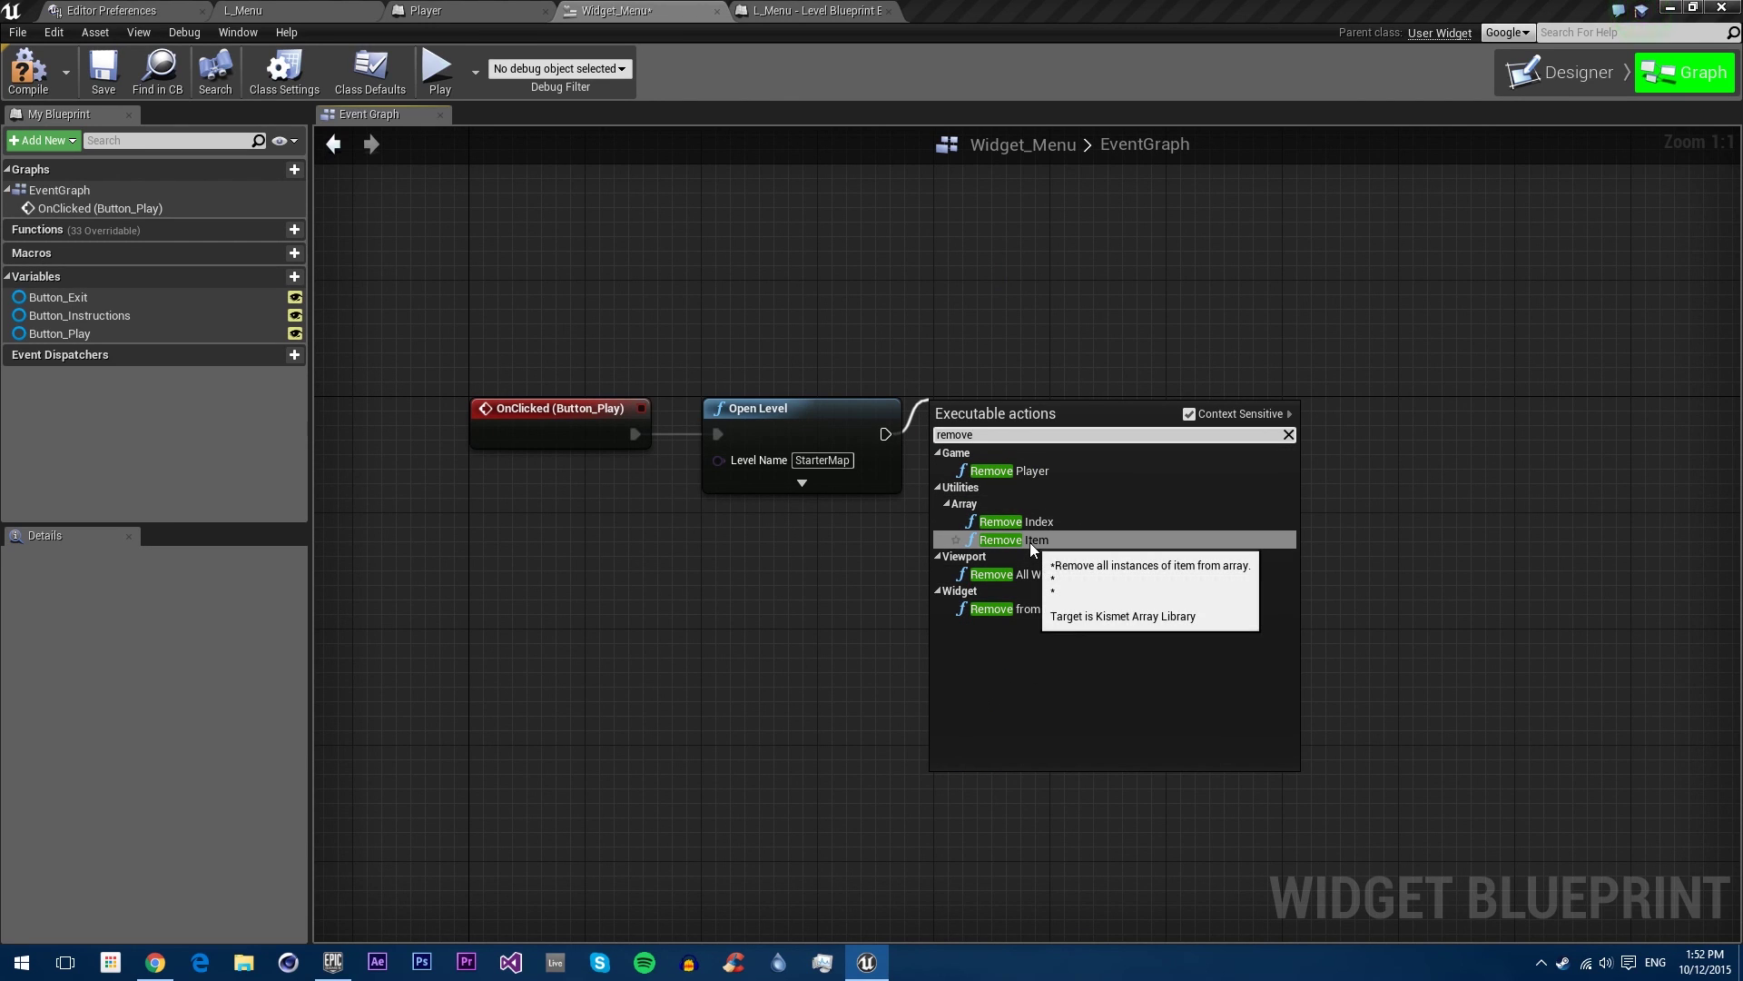
left_click(1004, 609)
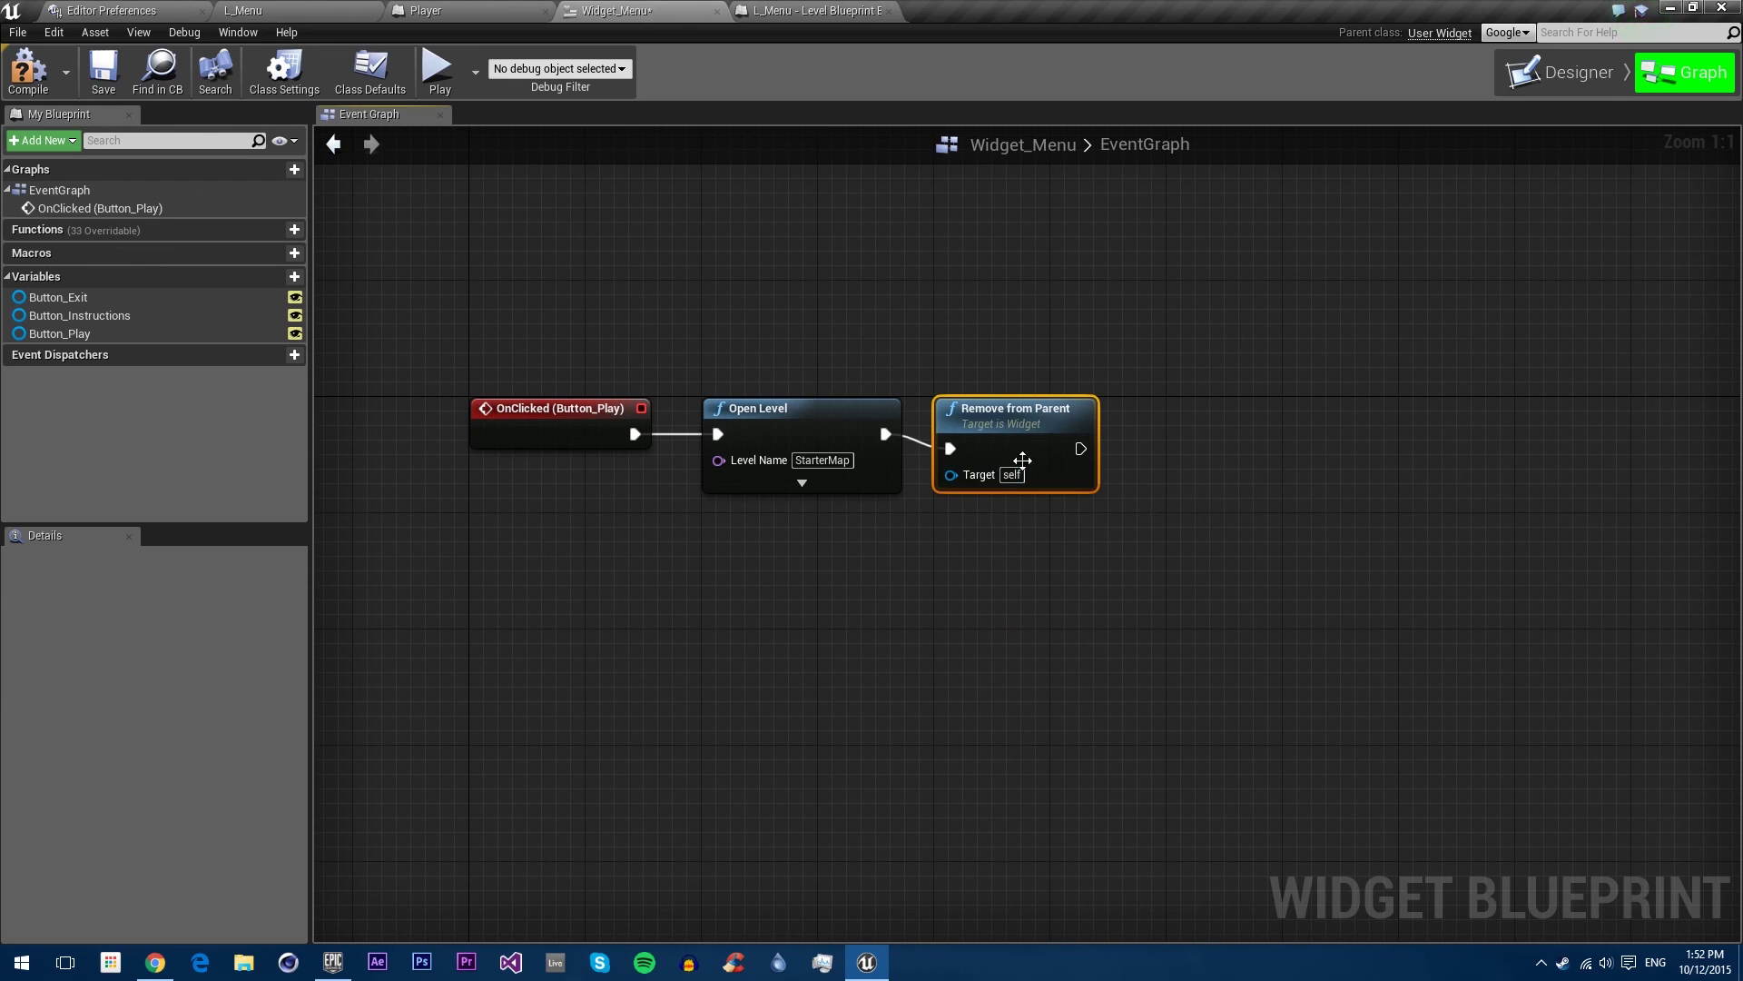
left_click_drag(685, 333, 844, 569)
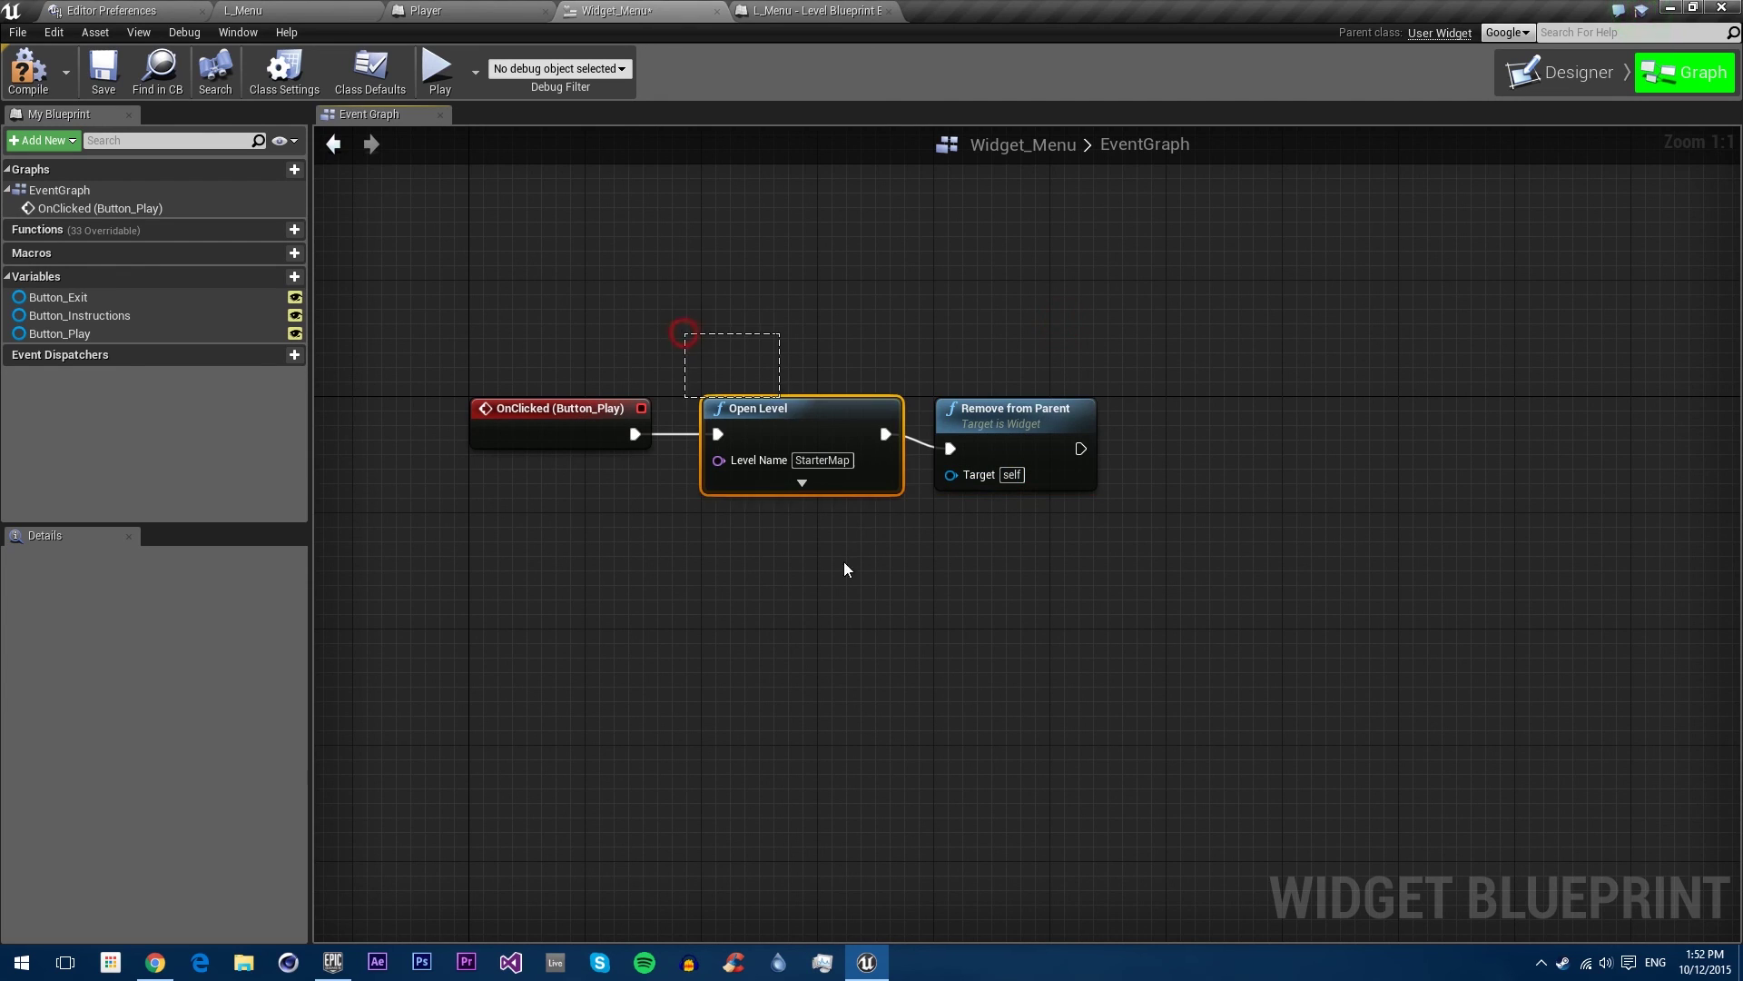
left_click_drag(983, 339, 1008, 420)
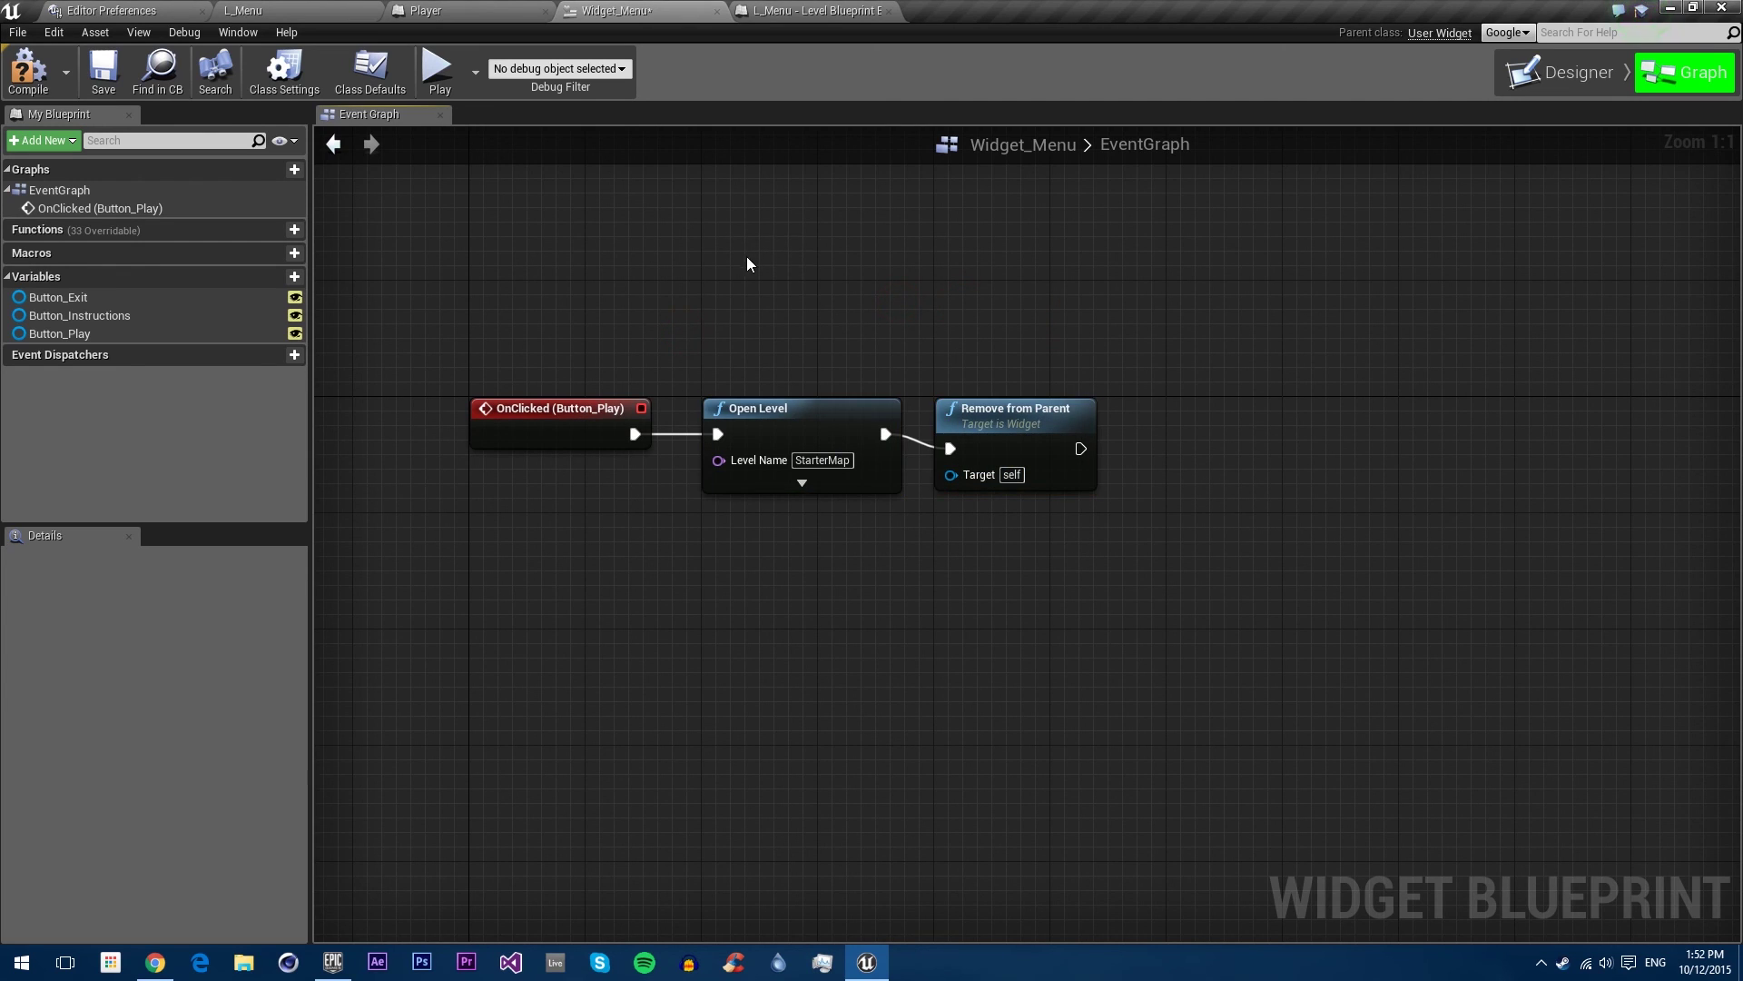
Step: Compile the widget and select the EXIT button in the Designer
left_click(29, 72)
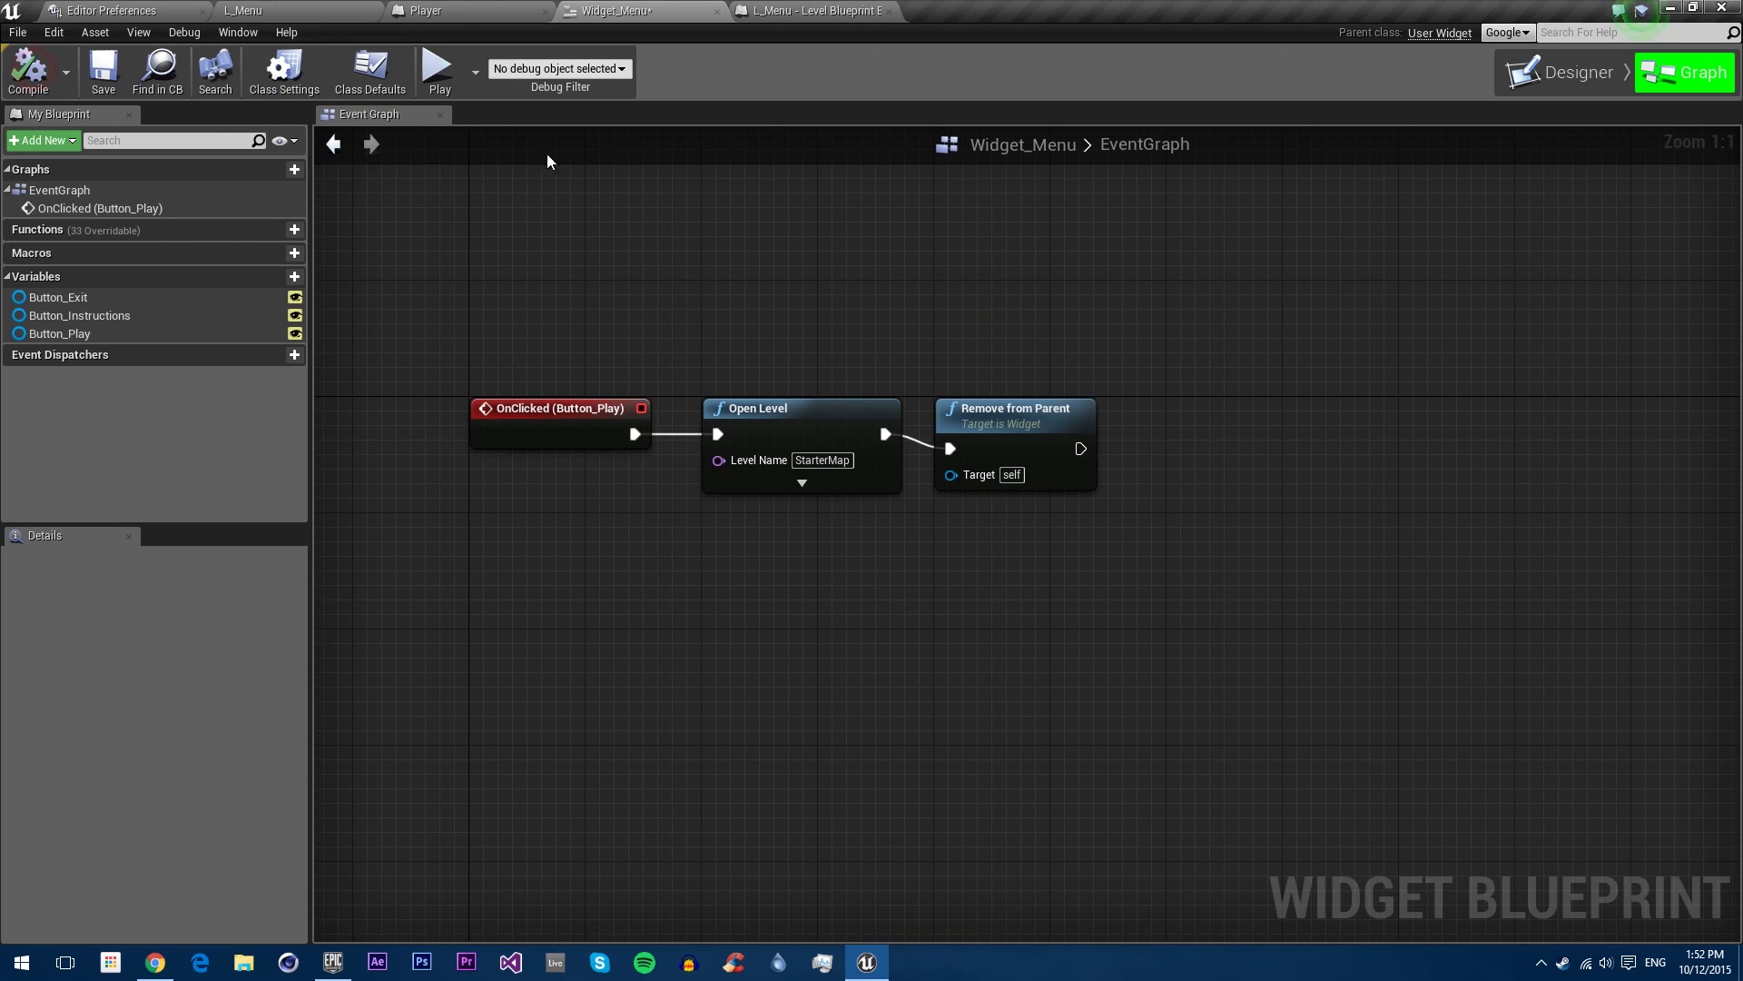
left_click(1498, 79)
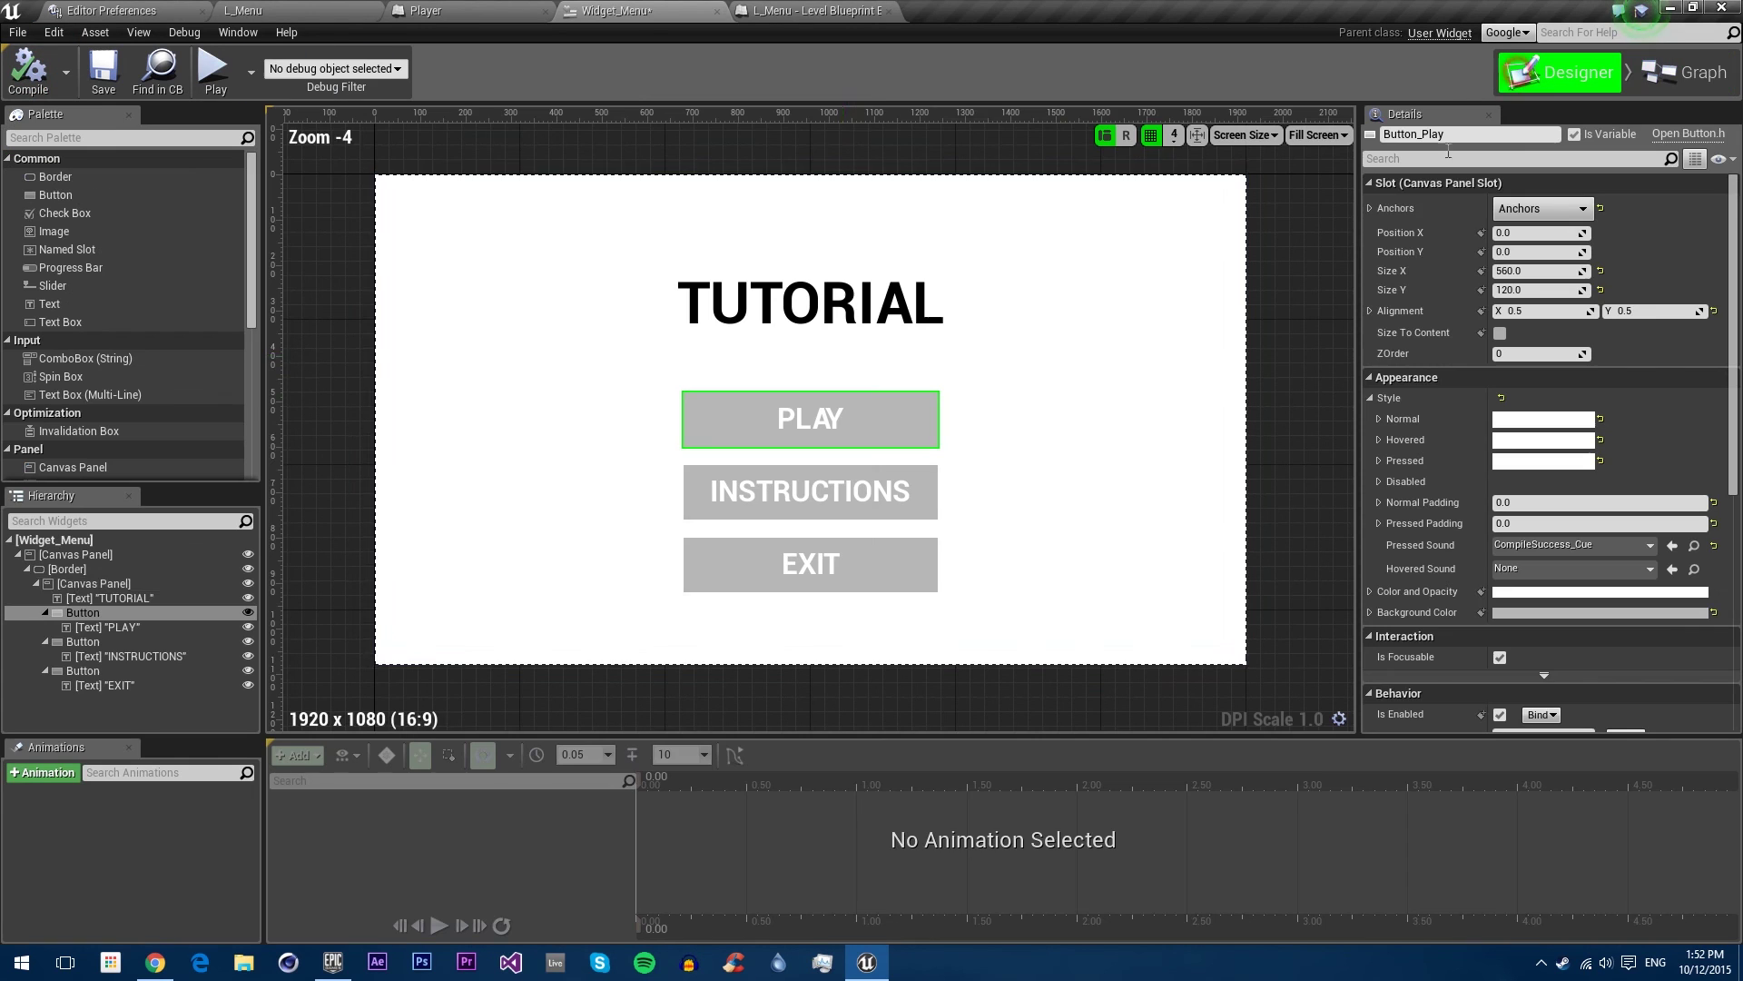
left_click(809, 474)
scroll(1440, 499, "down", 5)
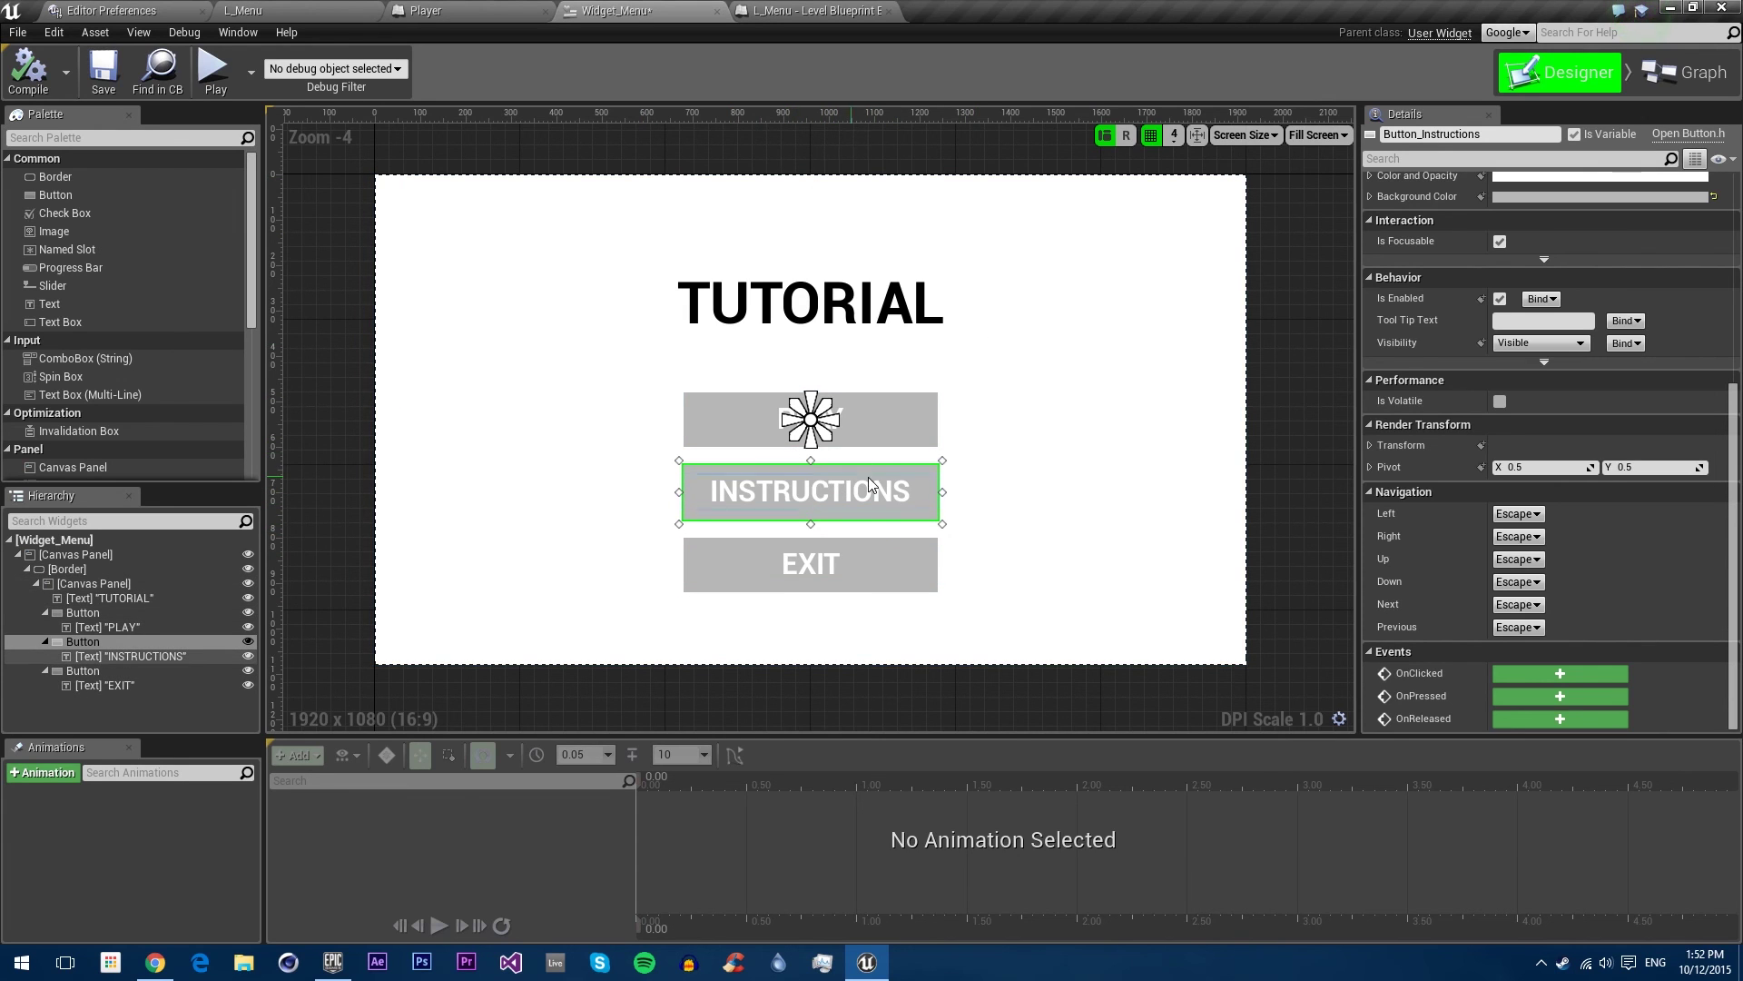
left_click(860, 545)
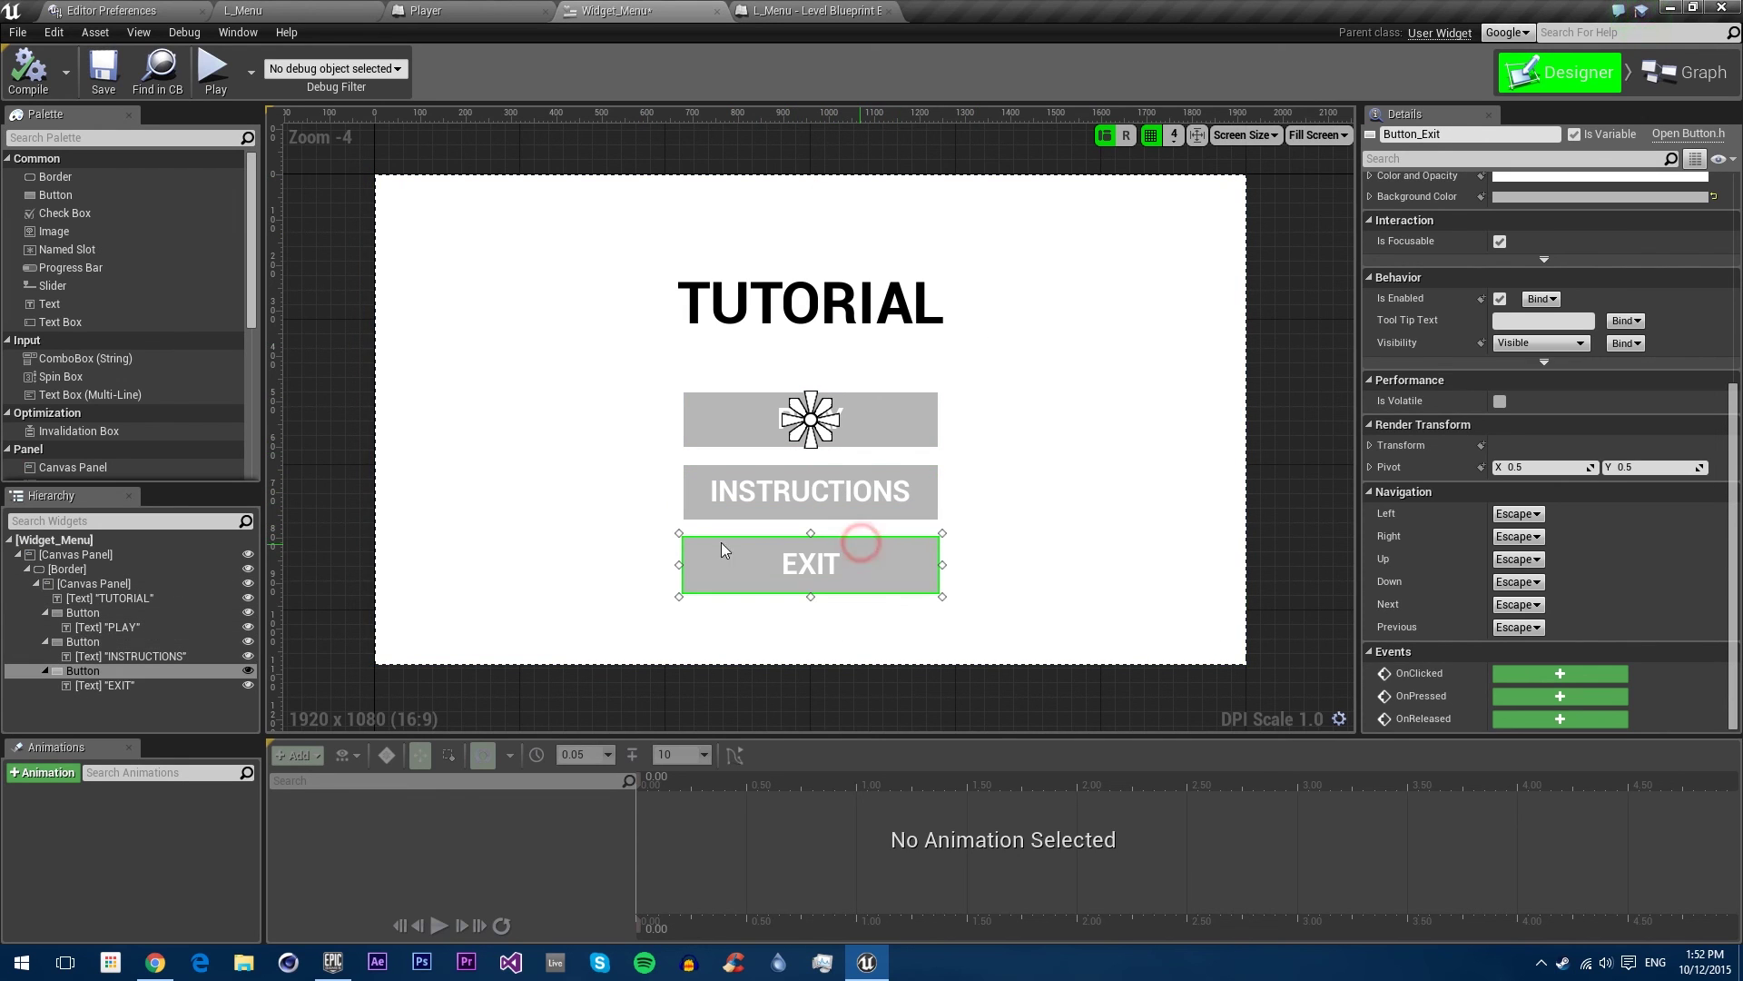
Step: Wire OnClicked (Button_Exit) to an Execute Console Command node with Command exit
left_click(1560, 674)
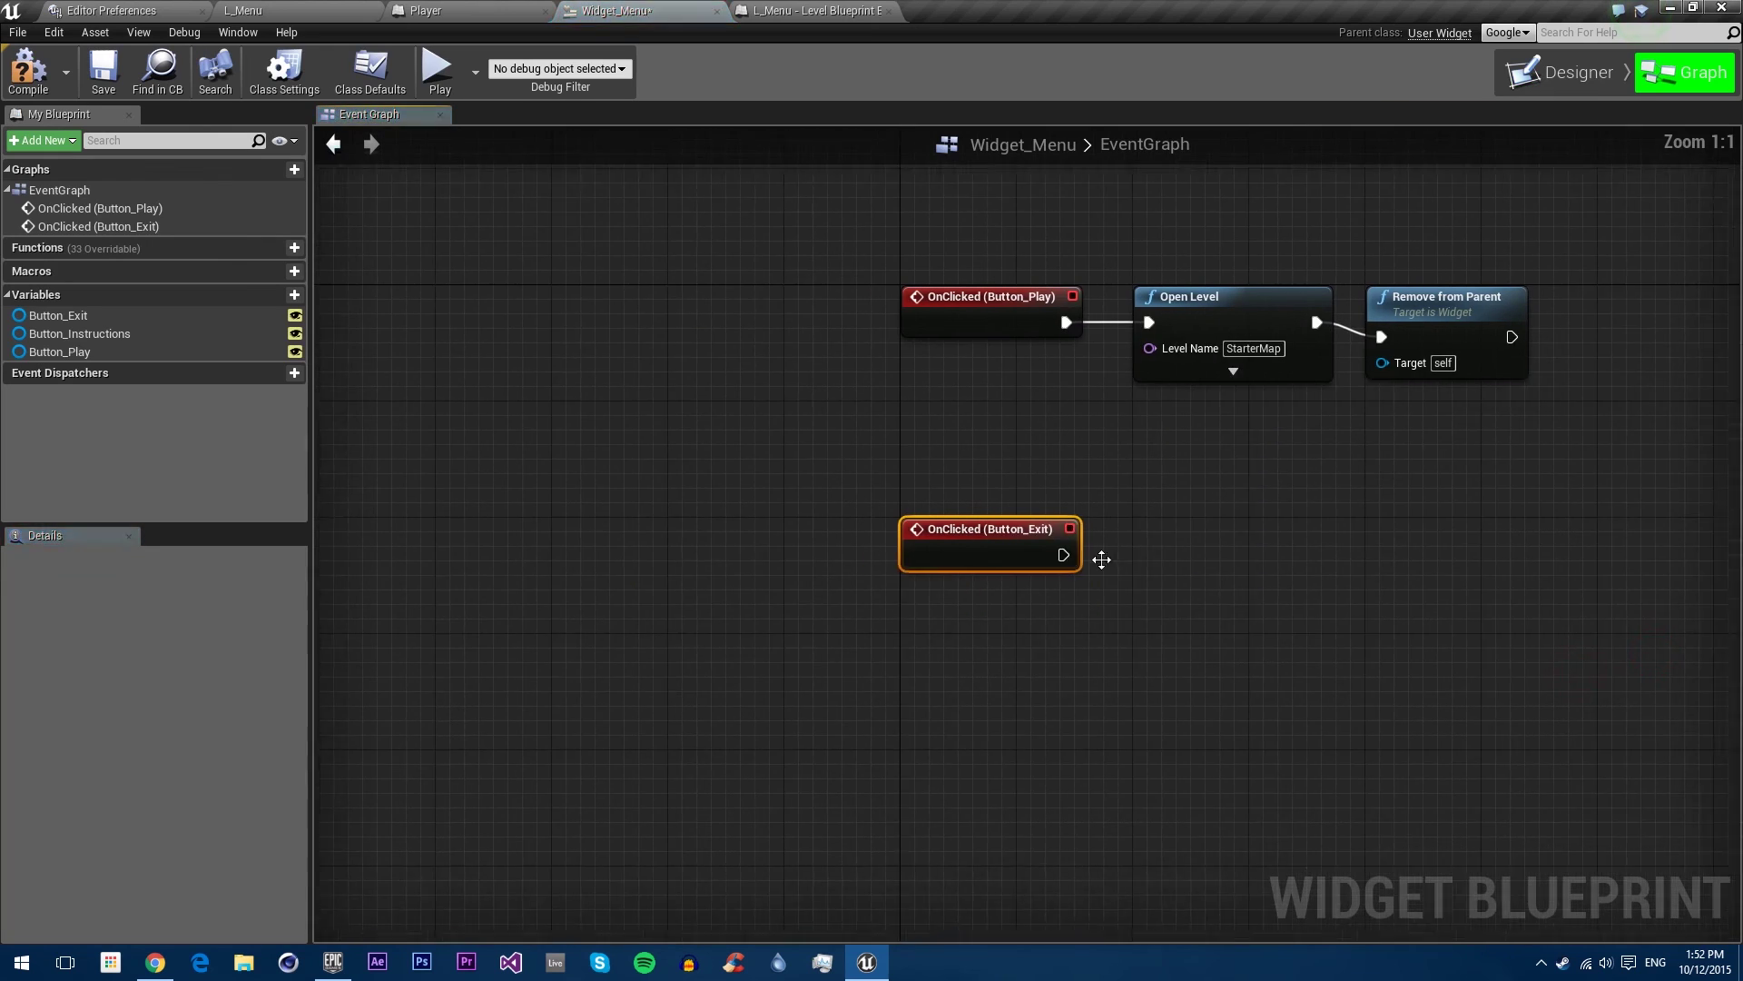
left_click_drag(1100, 547, 1179, 520)
type("cons")
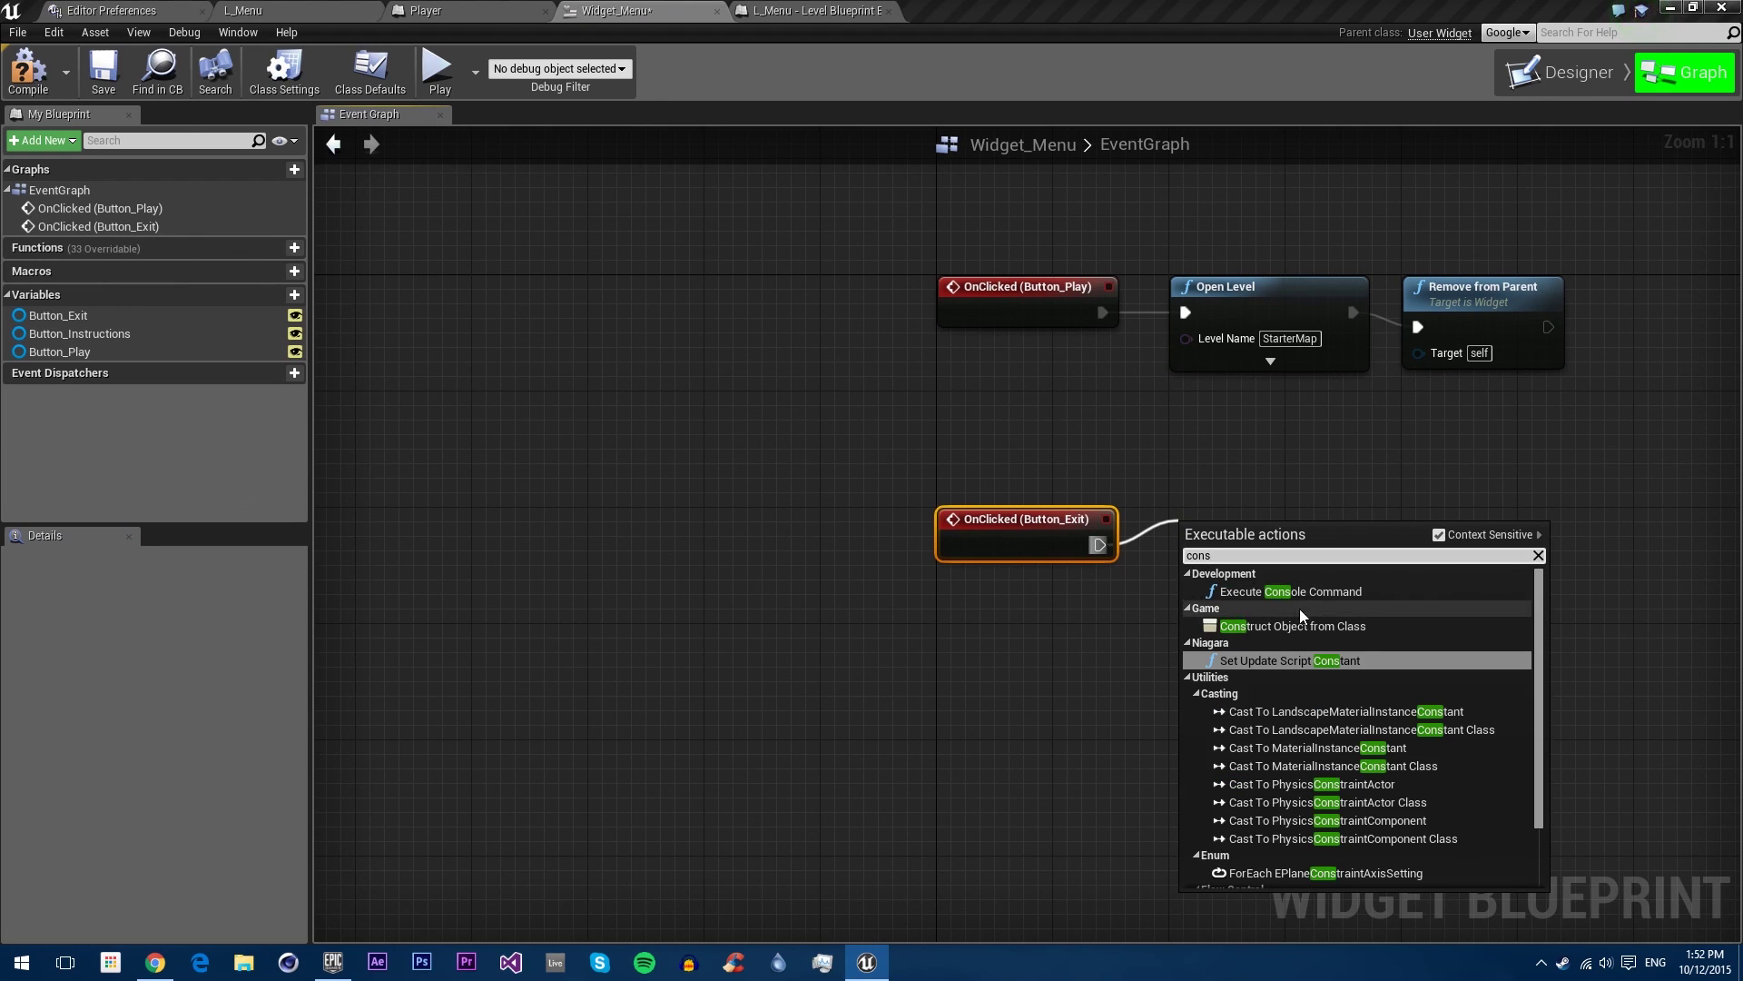
left_click(1291, 591)
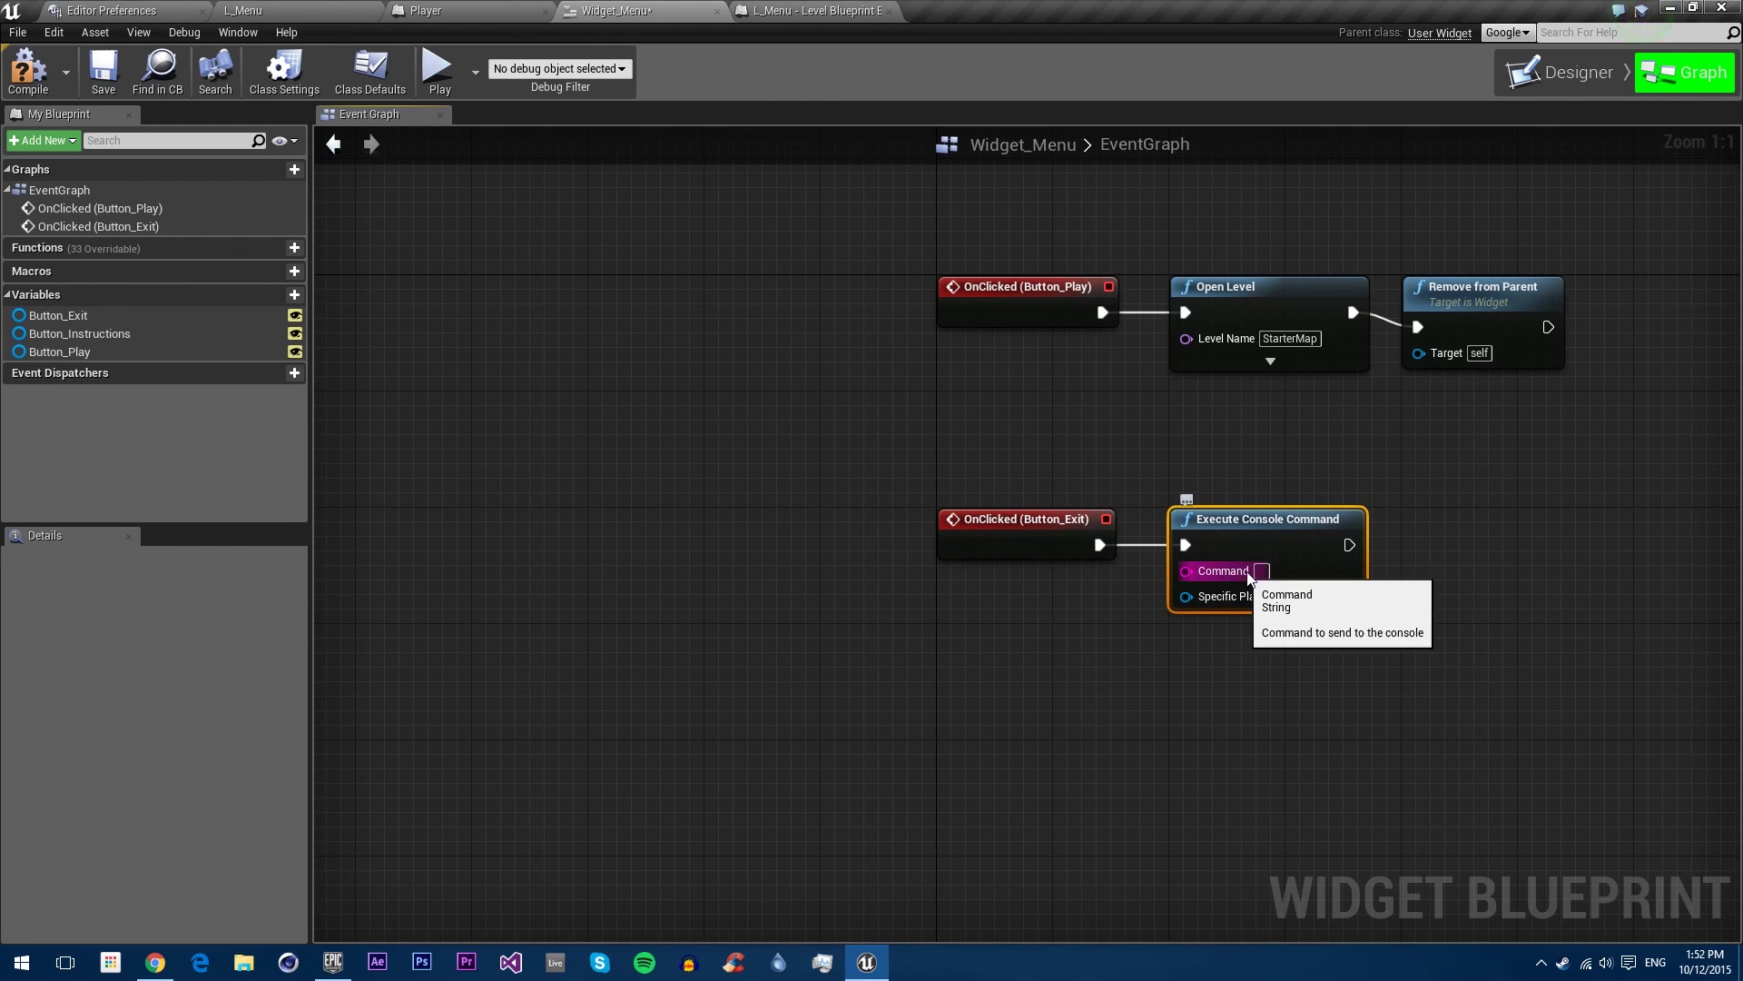
left_click(1264, 571)
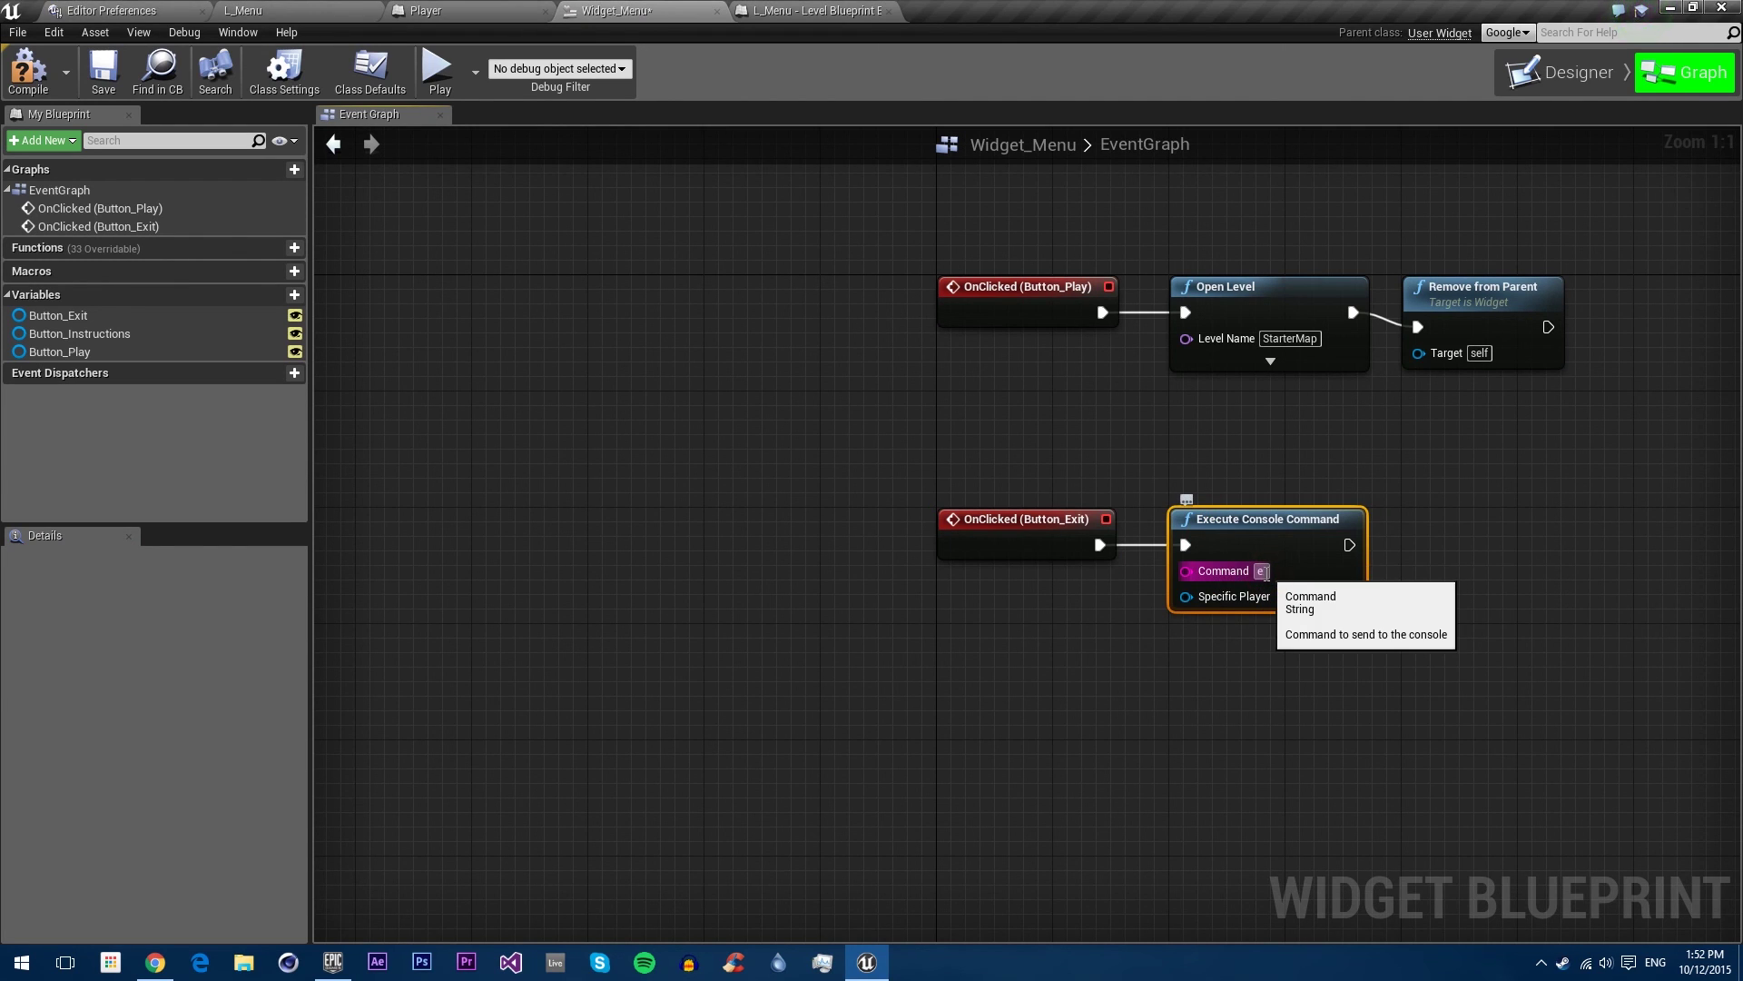
type("exit")
left_click(1106, 692)
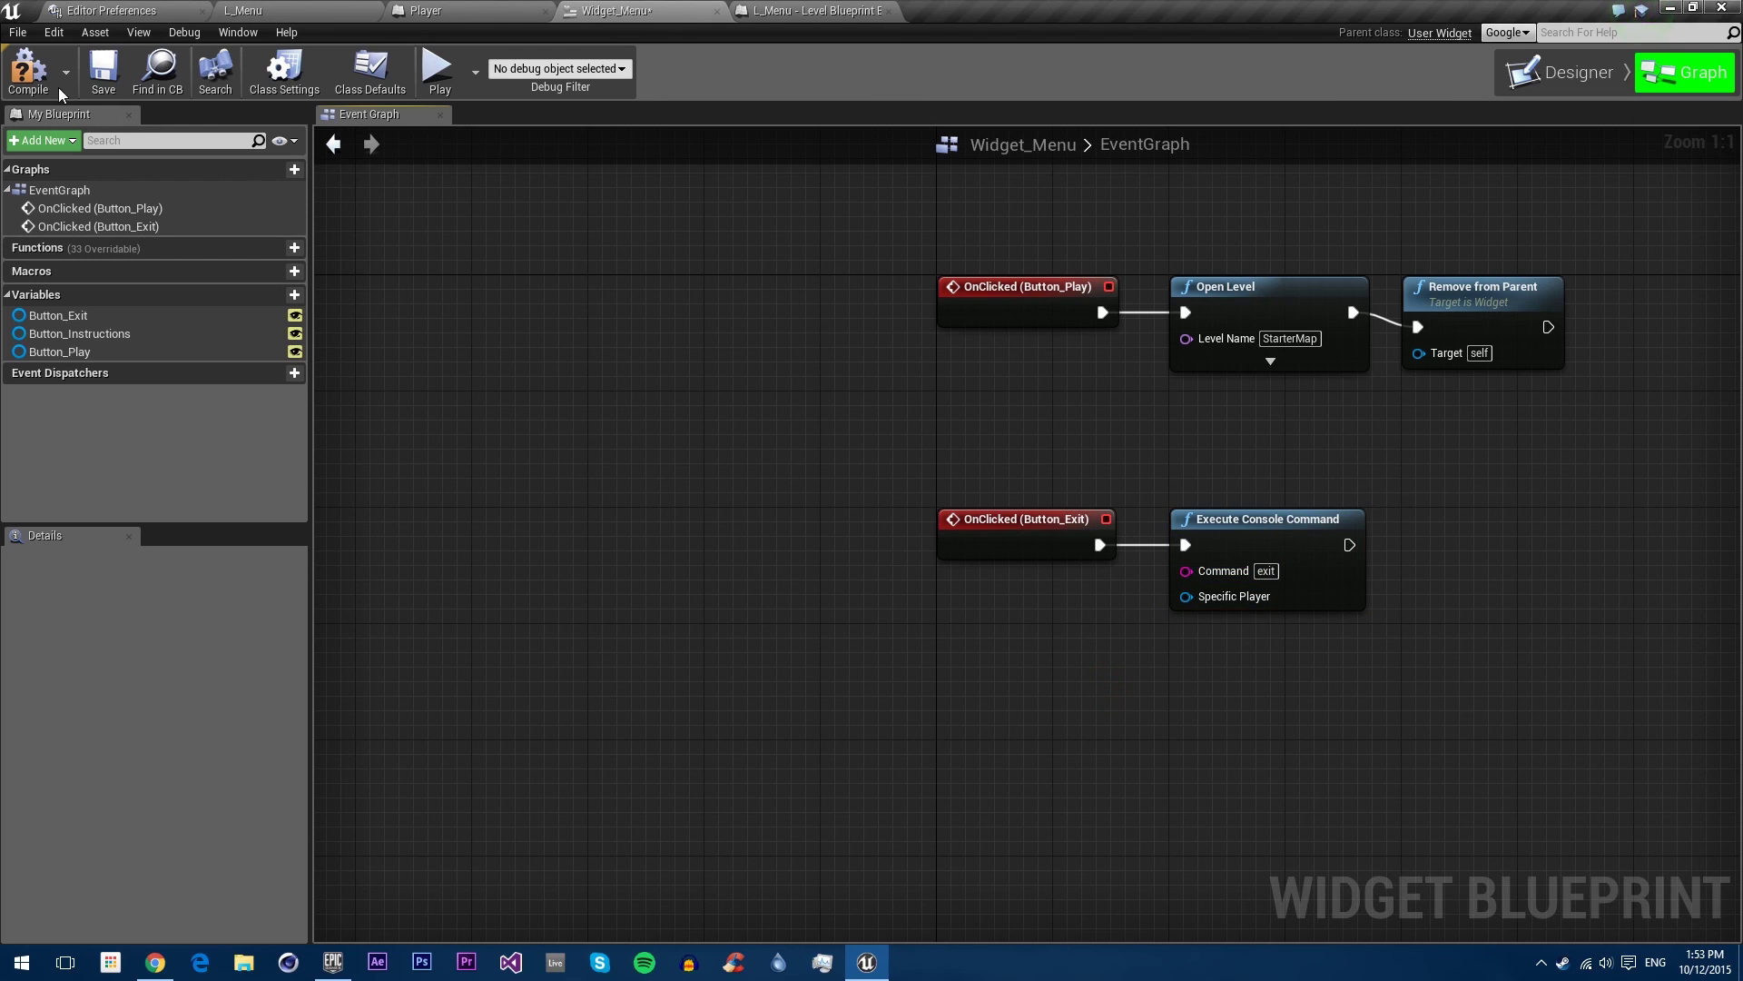
Step: Compile and save Widget_Menu, then test the menu in Play mode on L_Menu
left_click(28, 73)
left_click(102, 73)
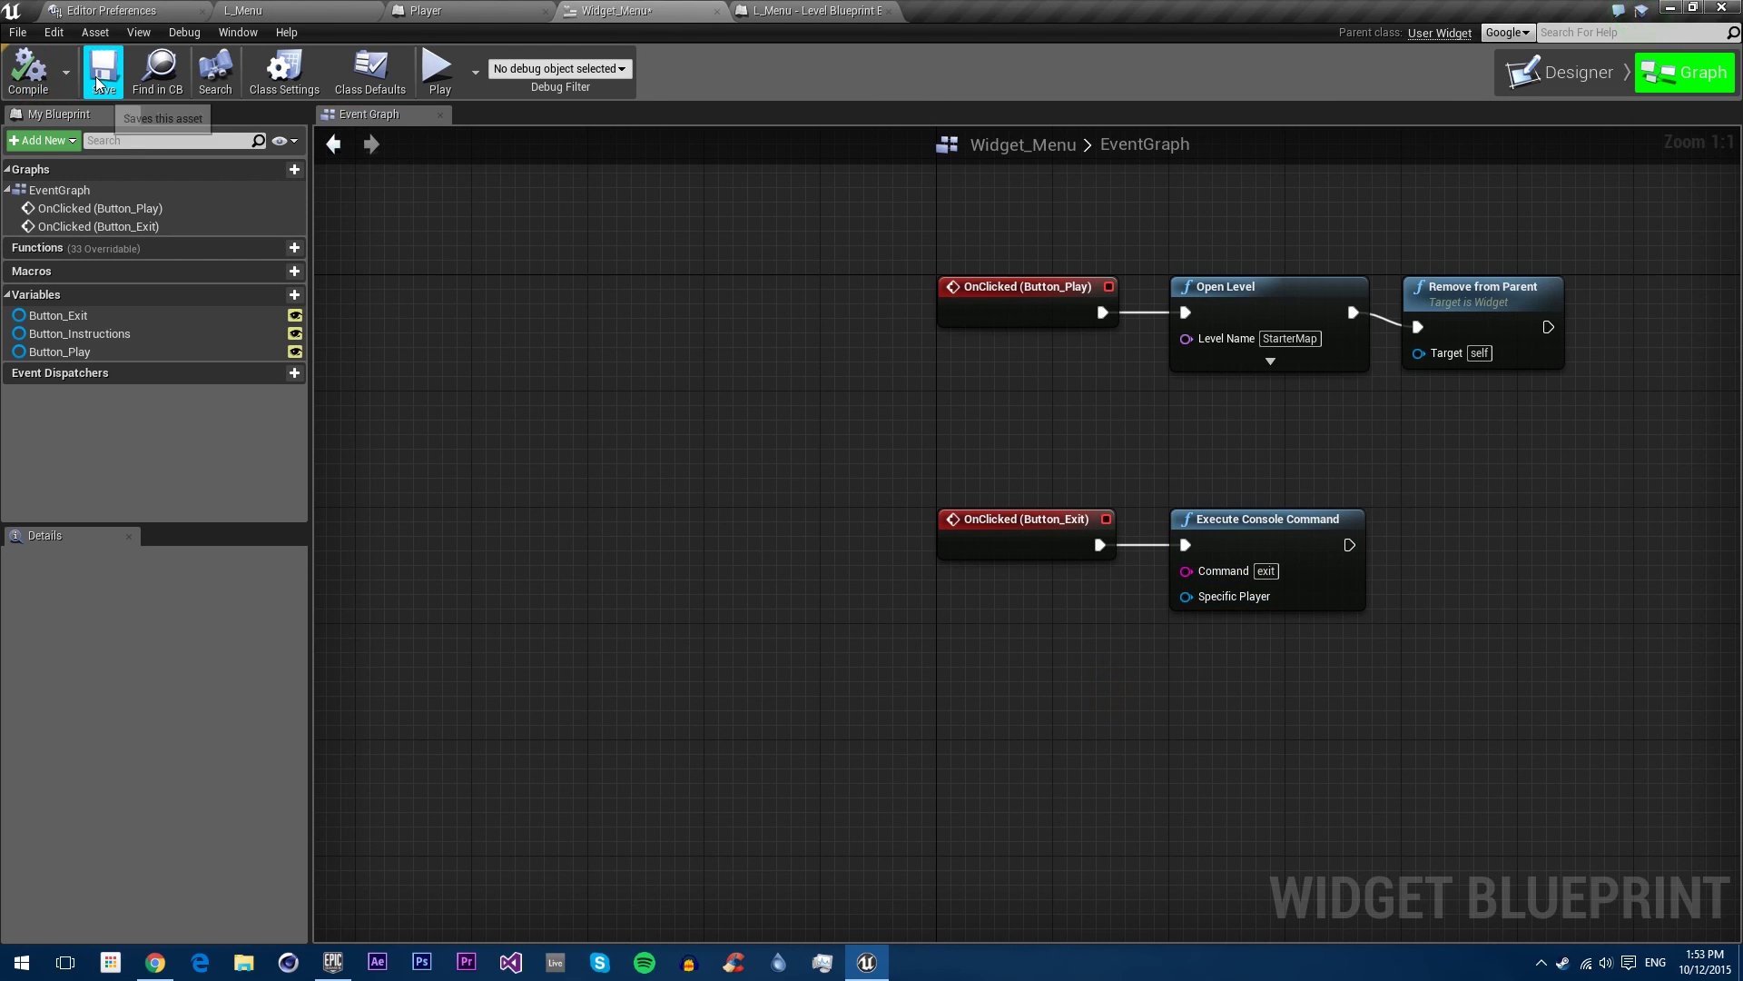
left_click(299, 9)
left_click(938, 71)
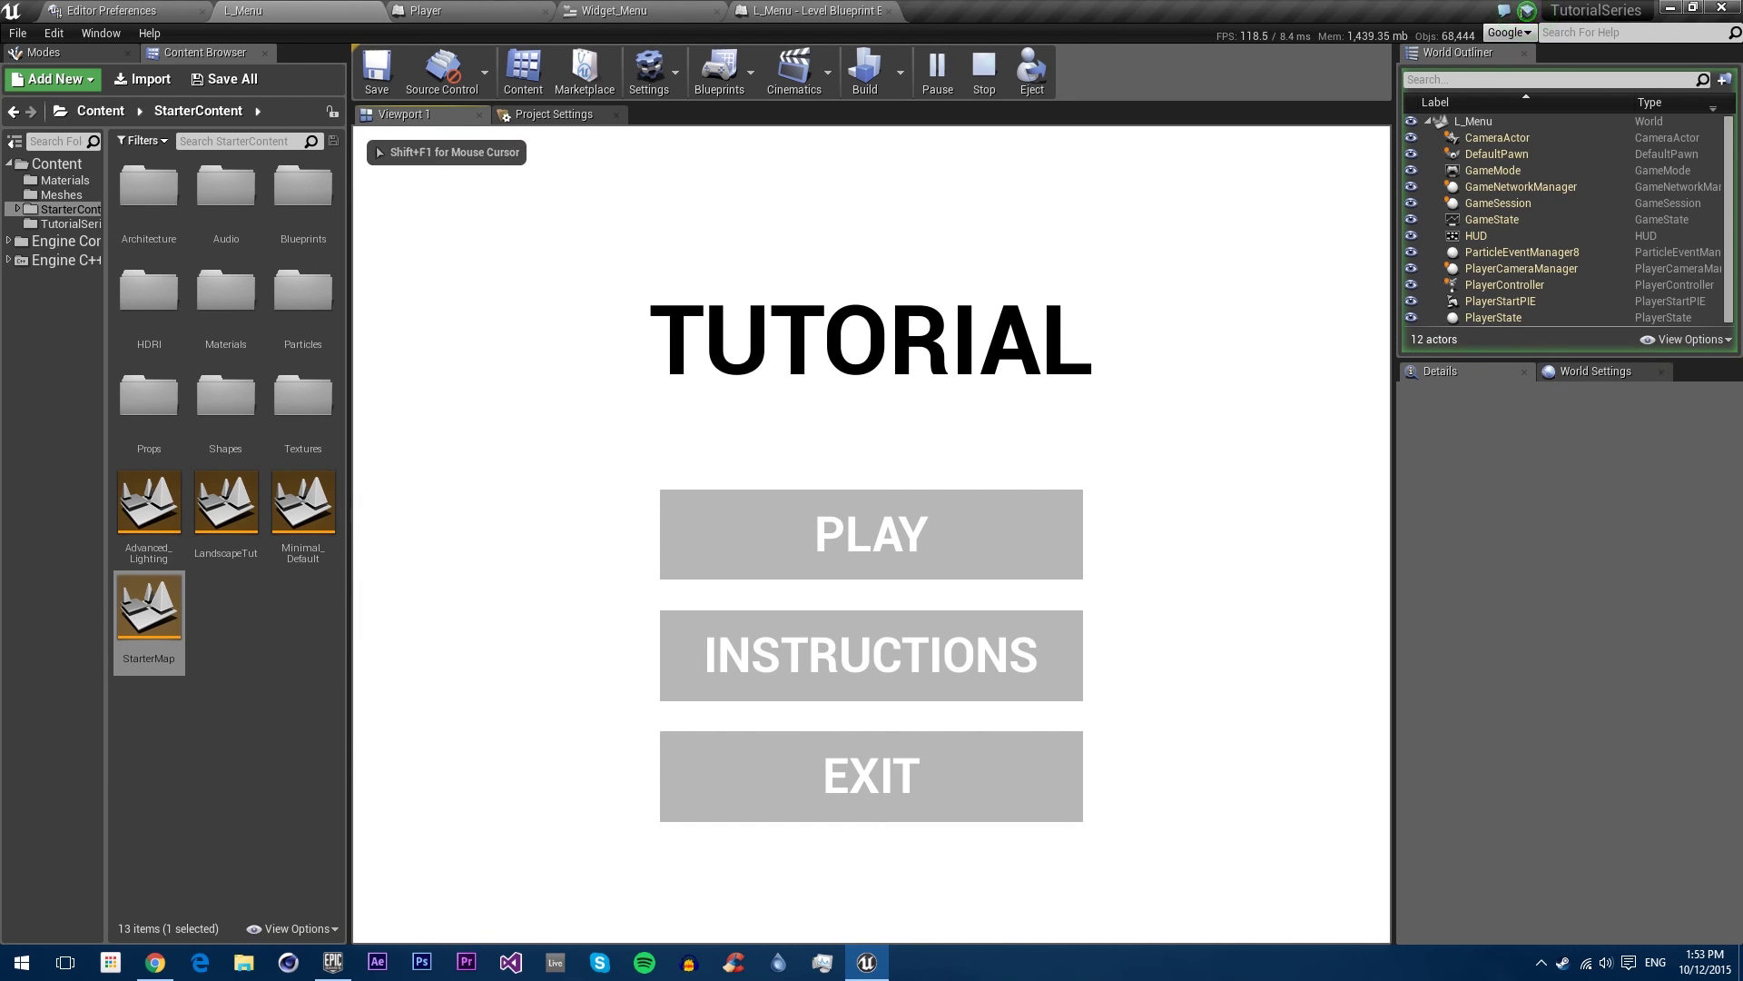
key("Escape")
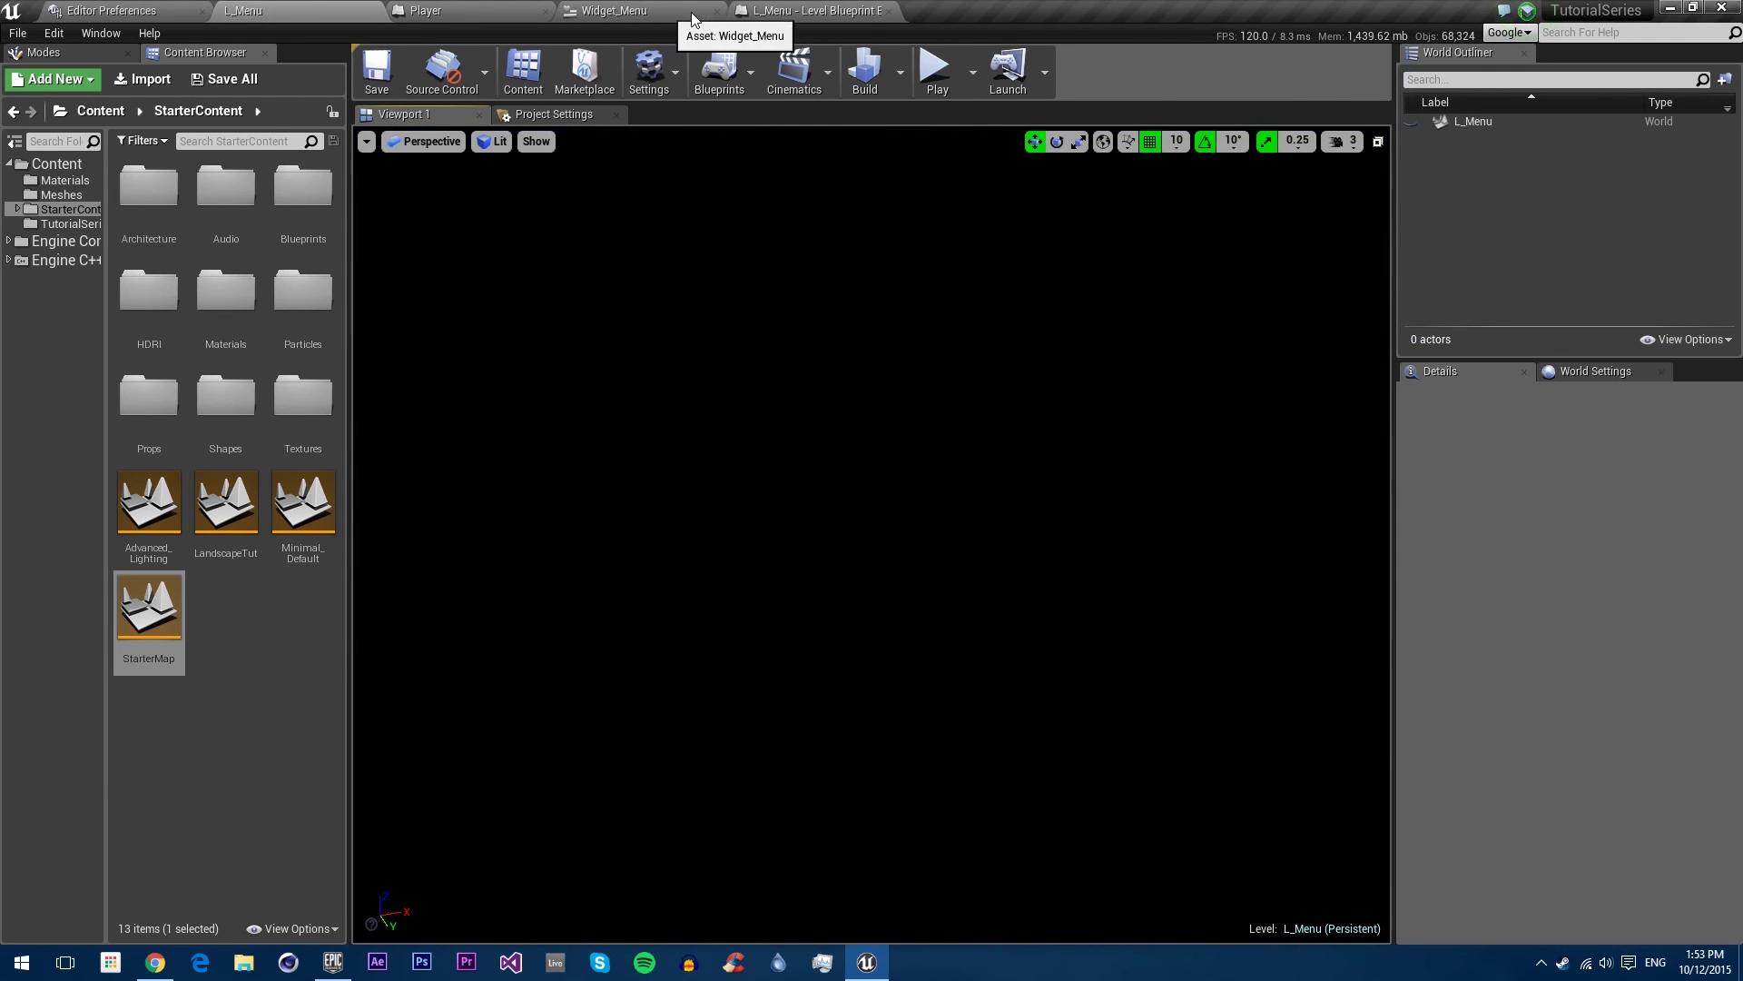
Step: Open the L_Menu Level Blueprint graph
left_click(626, 10)
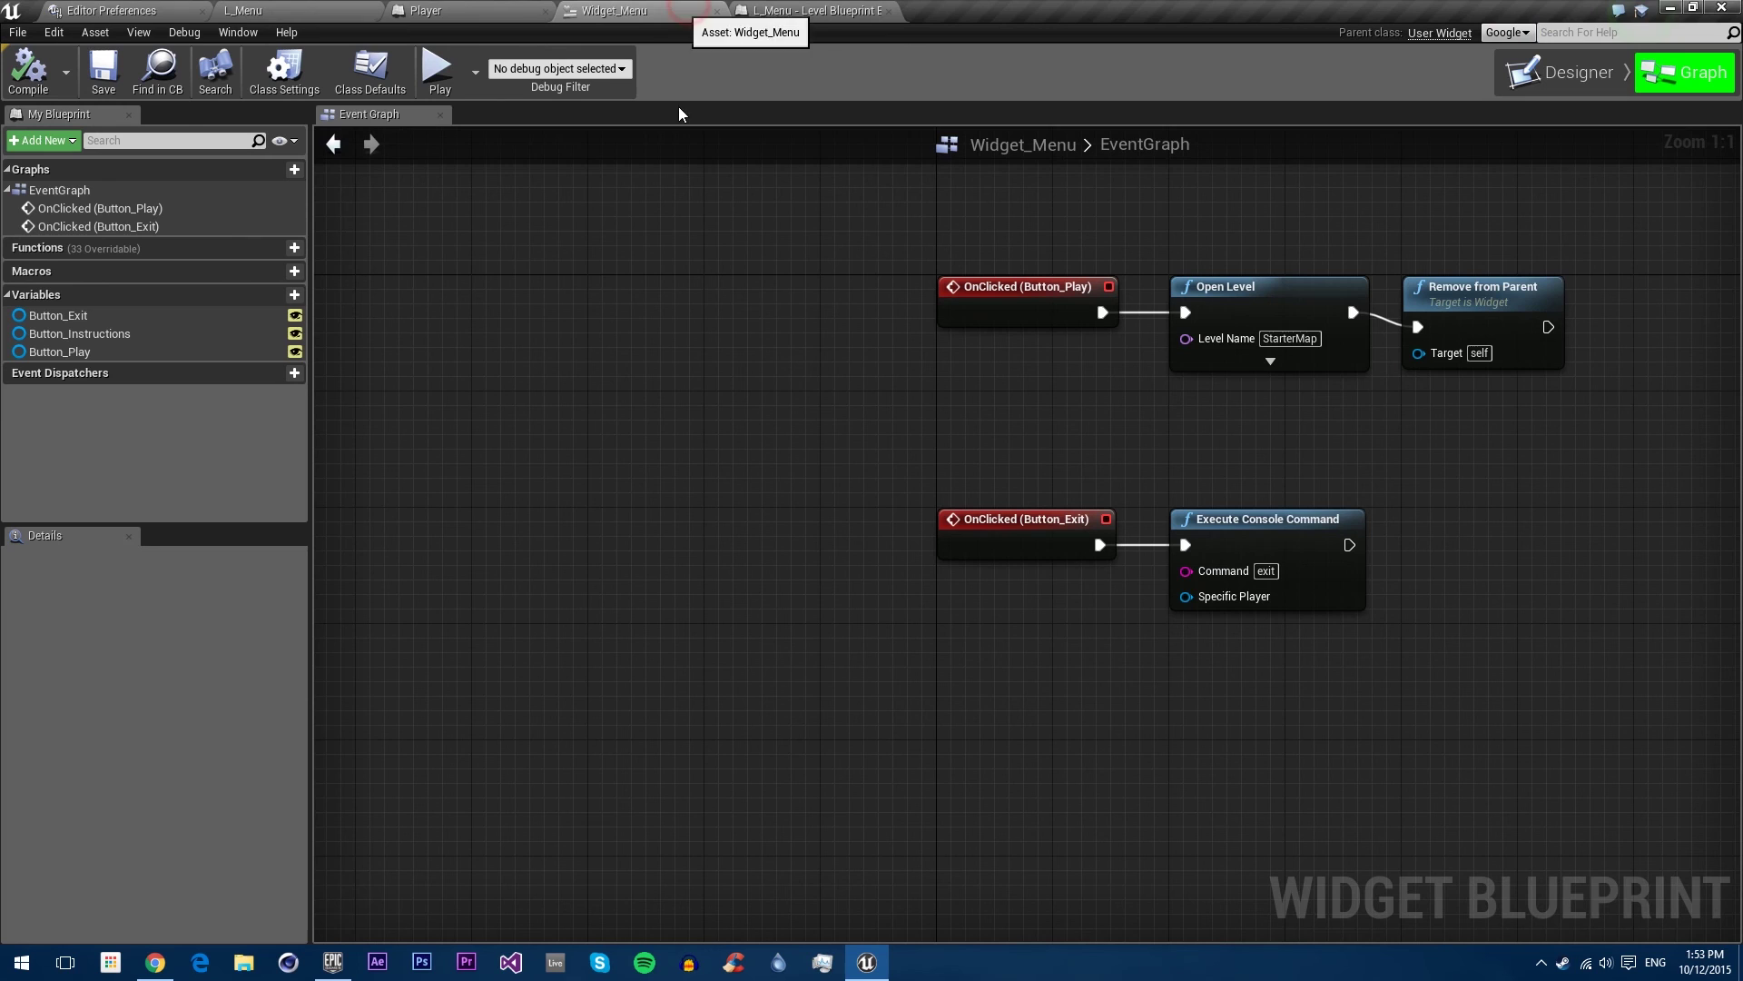
left_click(871, 10)
left_click(1377, 545)
Step: Pull a new action off Add to Viewport and search the action list for input nodes
right_click_drag(1378, 545, 1051, 505)
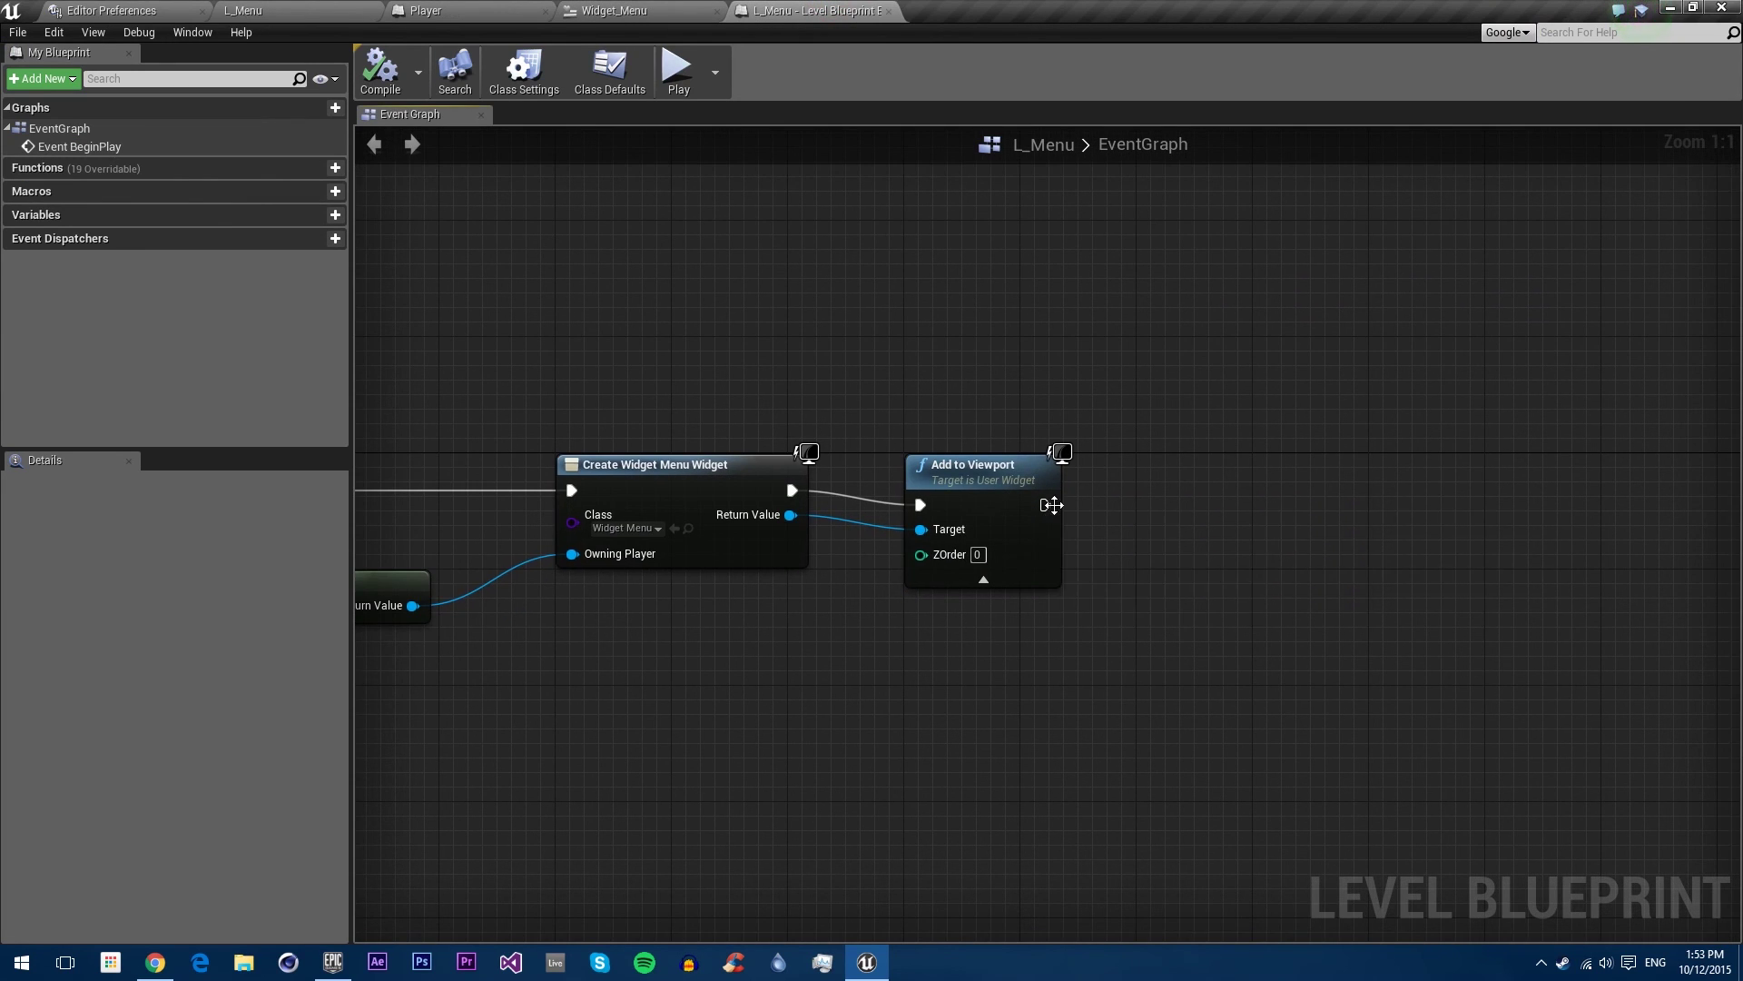
left_click_drag(1048, 504, 1143, 456)
type("chasn")
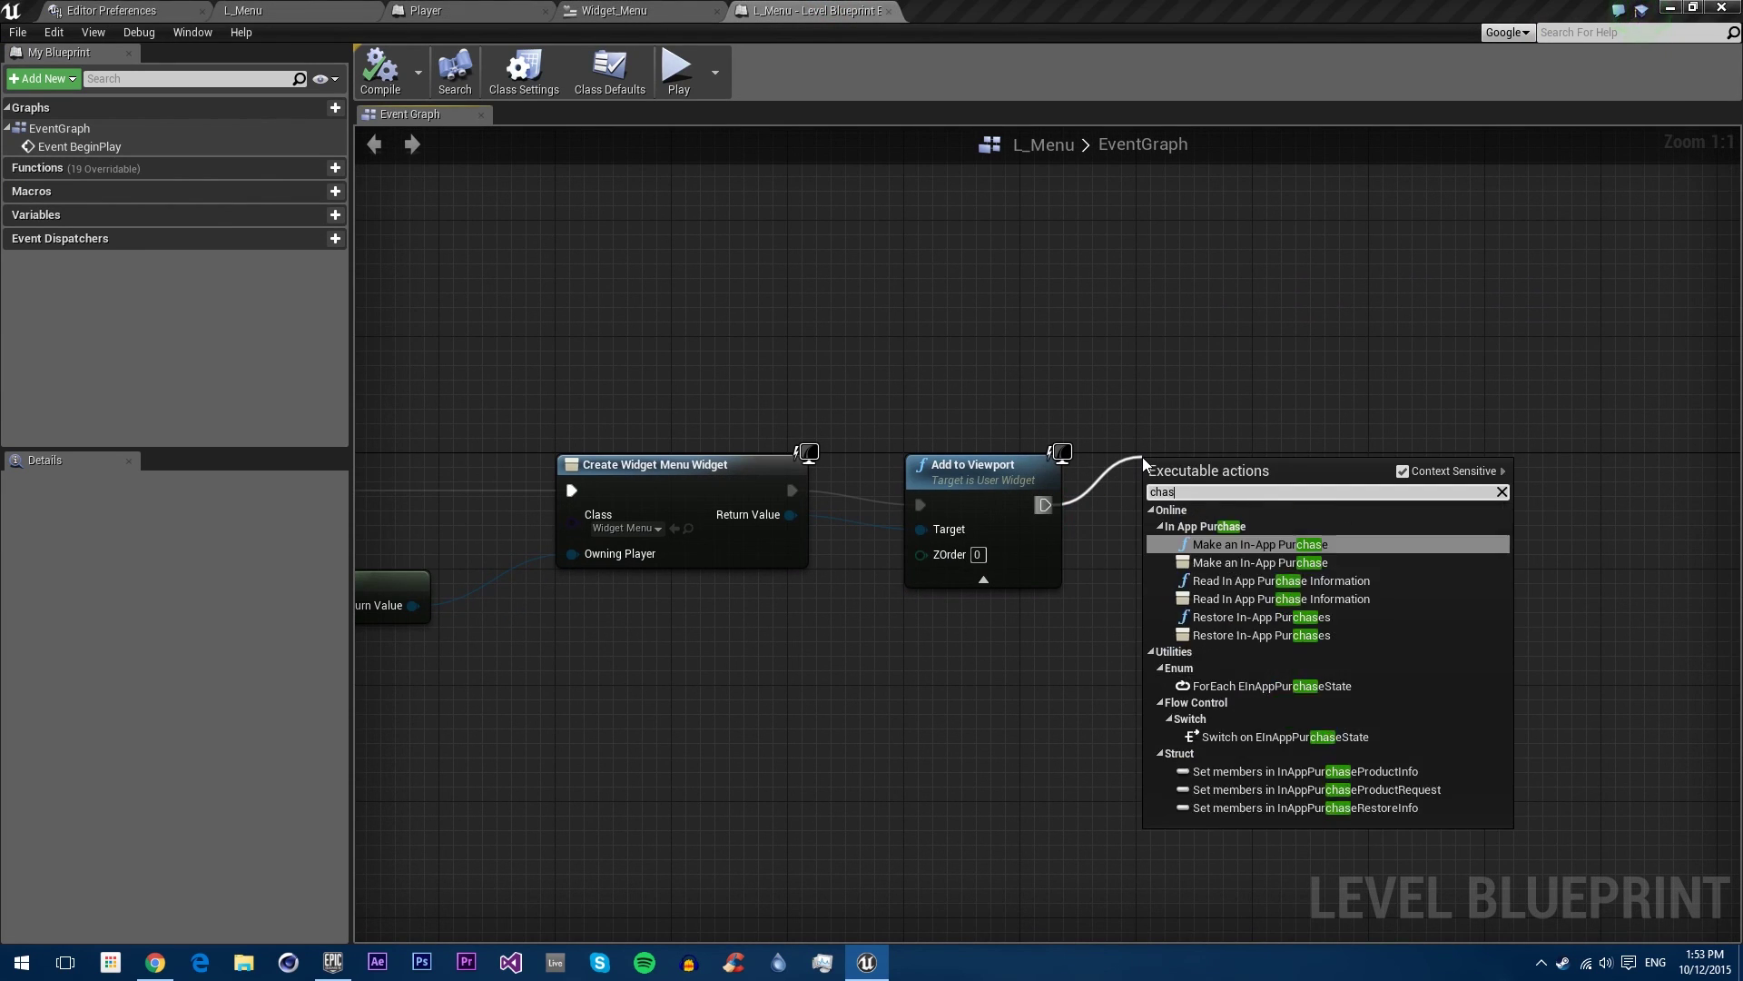
key("BackSpace")
key("BackSpace")
key("BackSpace")
key("BackSpace")
key("BackSpace")
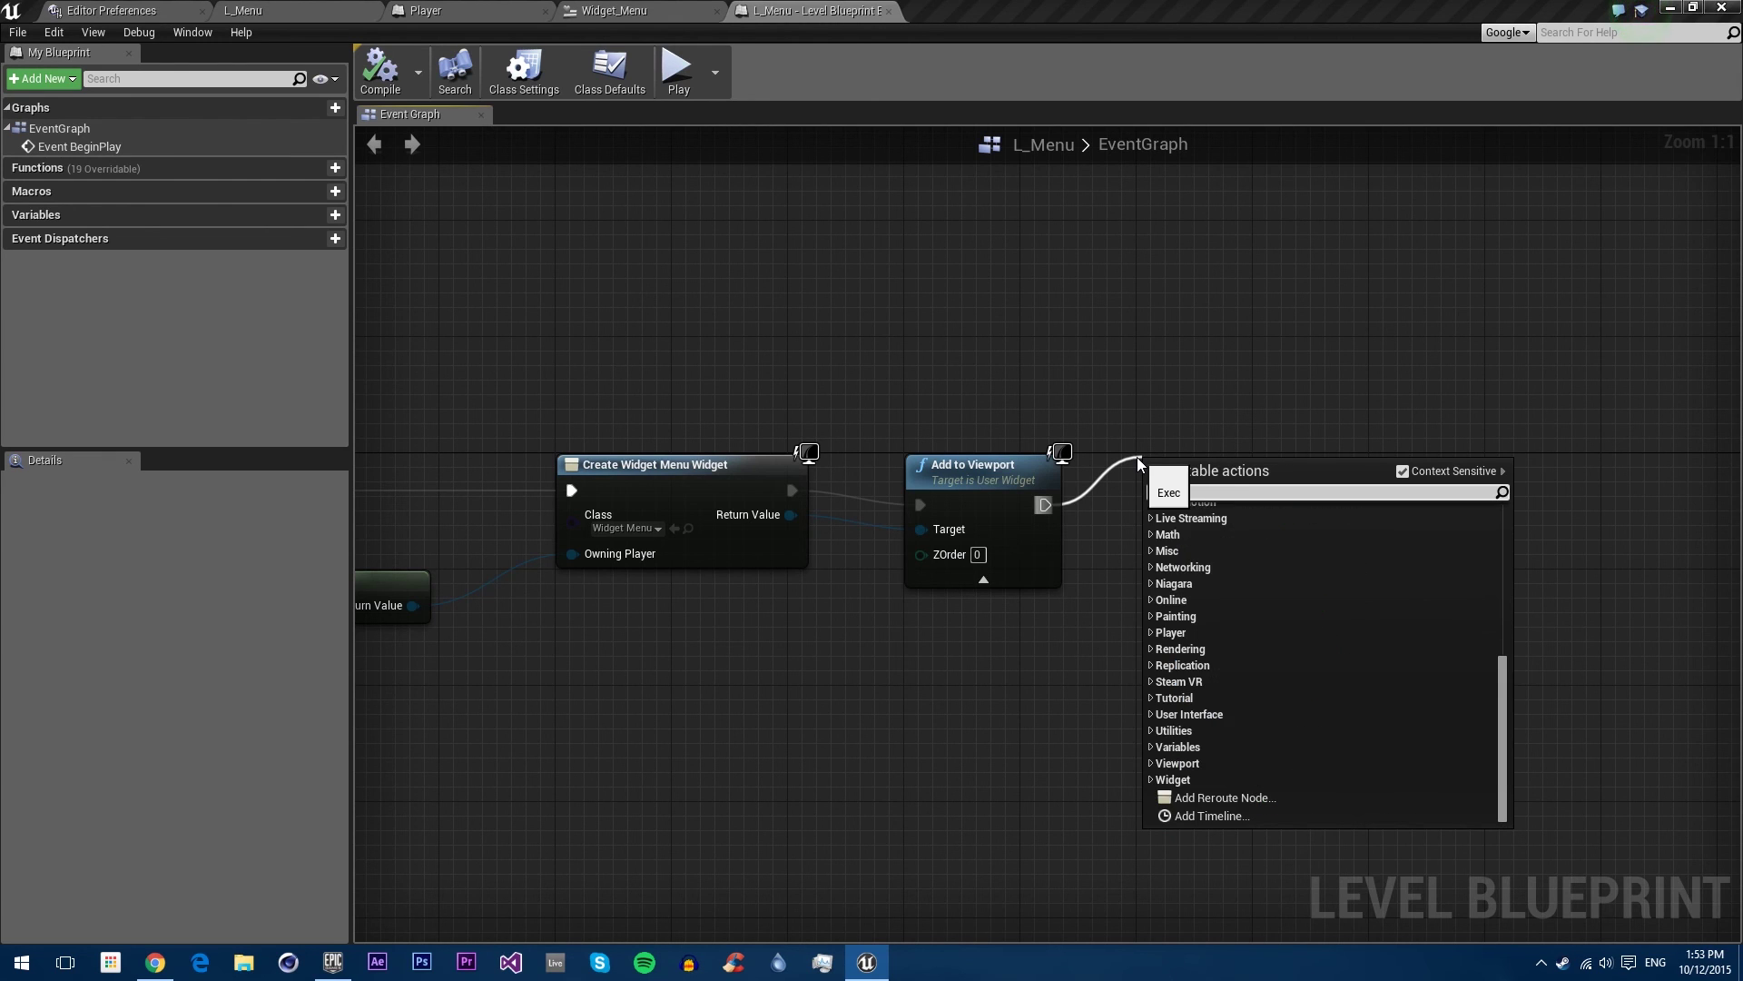
type("input")
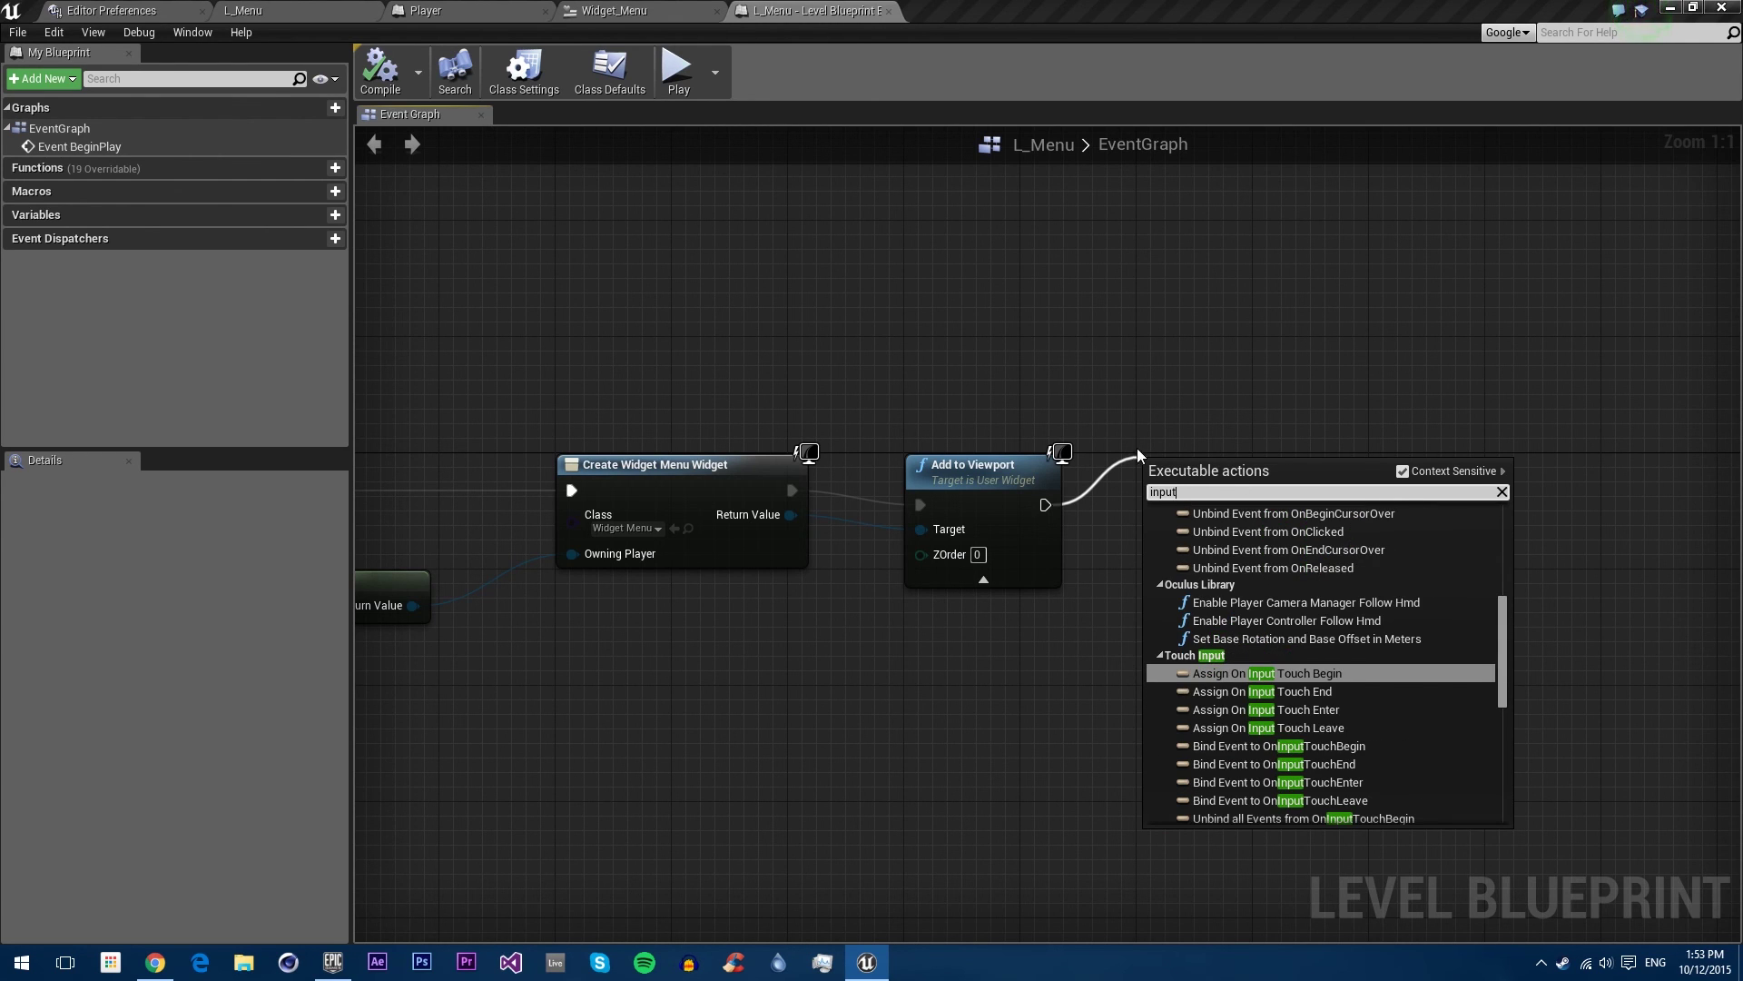
scroll(1286, 610, "down", 5)
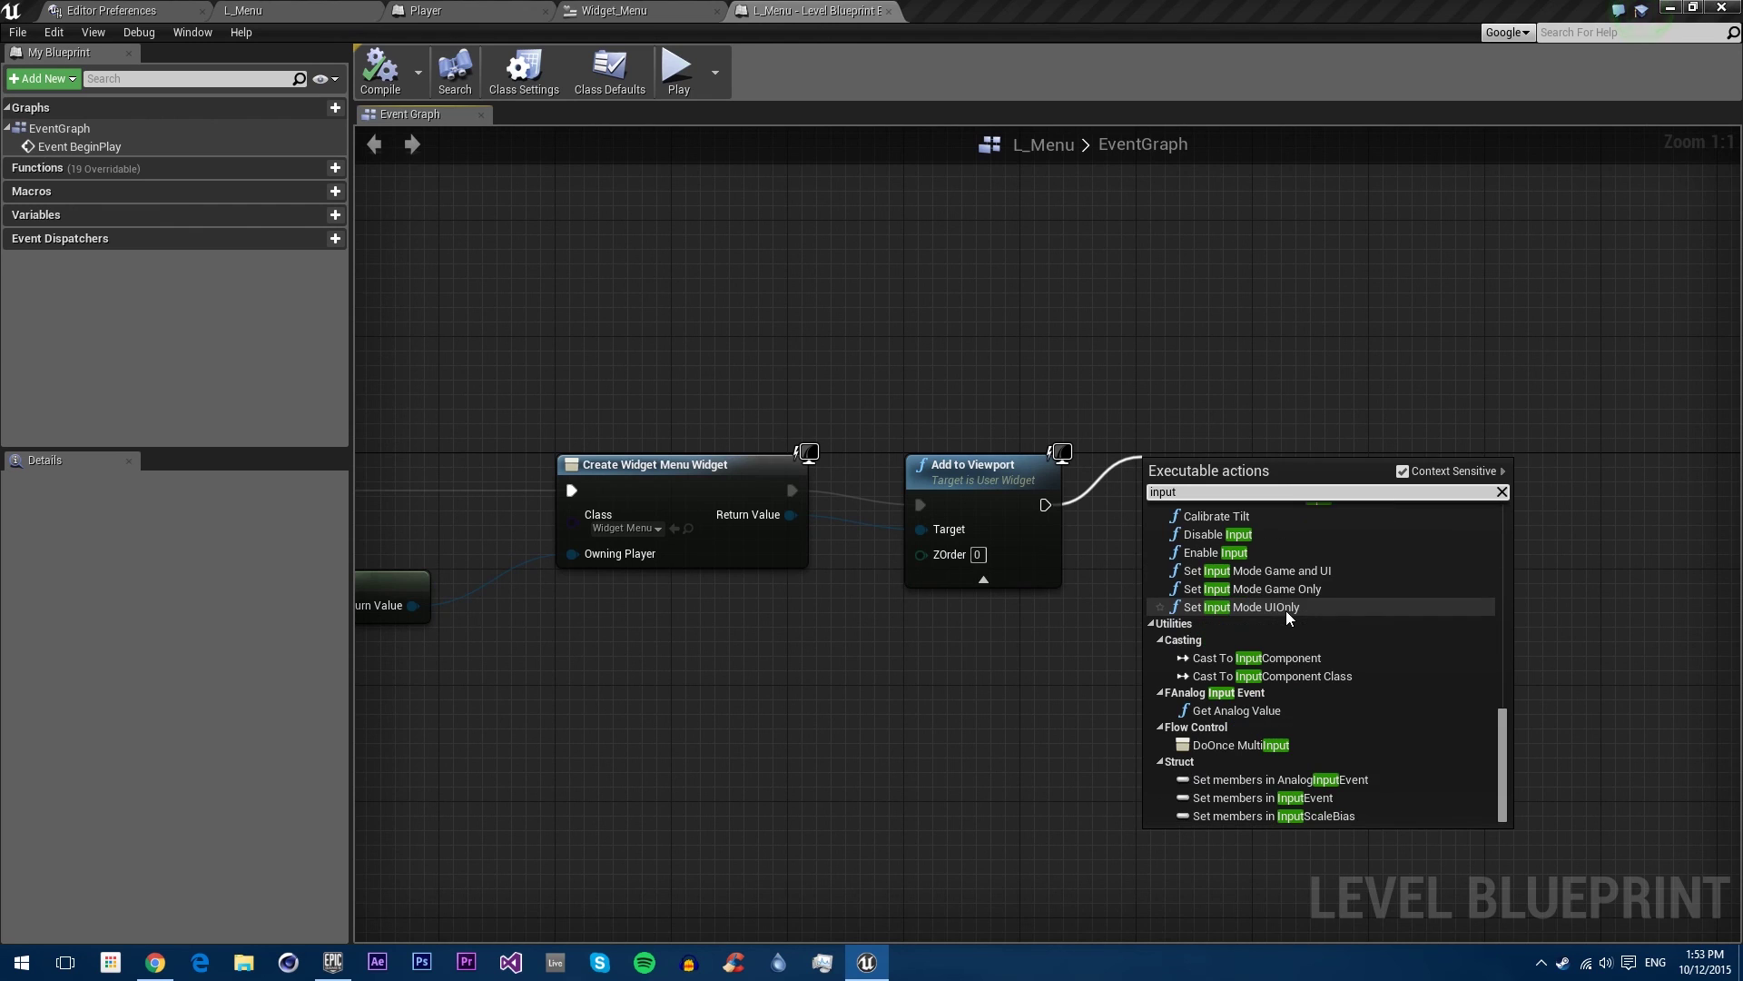
left_click_drag(1501, 739, 1460, 782)
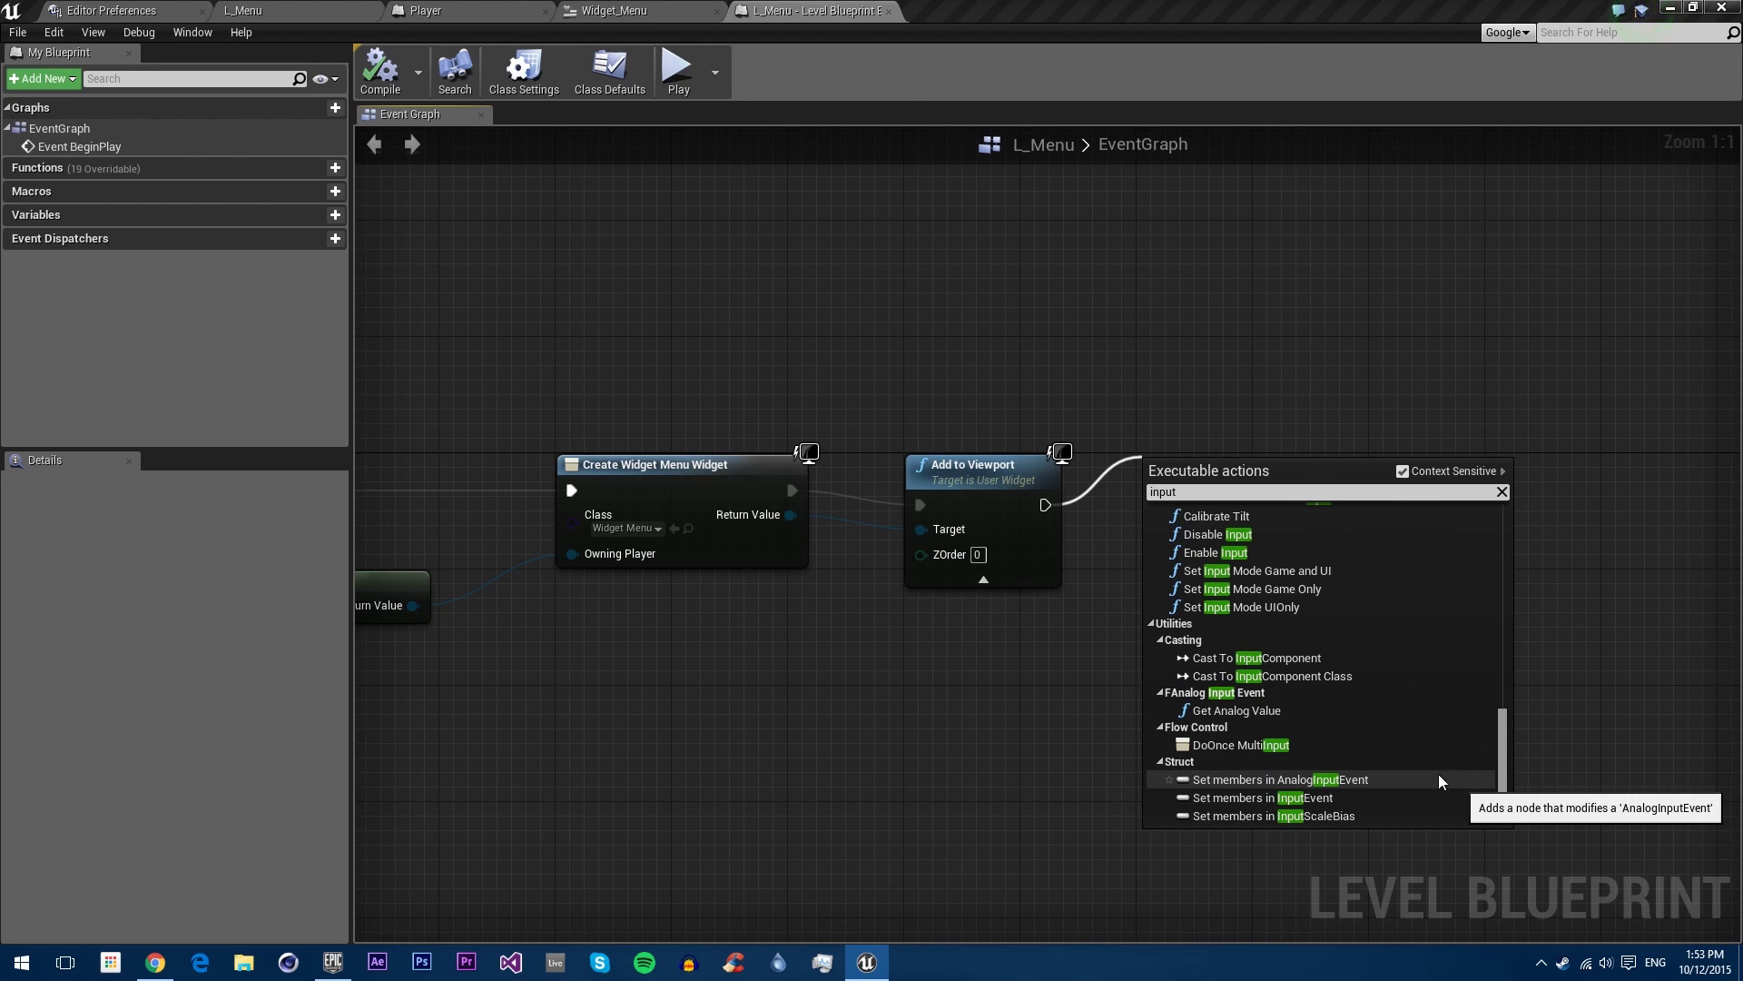
Step: Add Set Input Mode UIOnly after Add to Viewport, focusing the created menu widget
left_click(1200, 493)
key("BackSpace")
key("BackSpace")
key("BackSpace")
key("BackSpace")
key("BackSpace")
type("set")
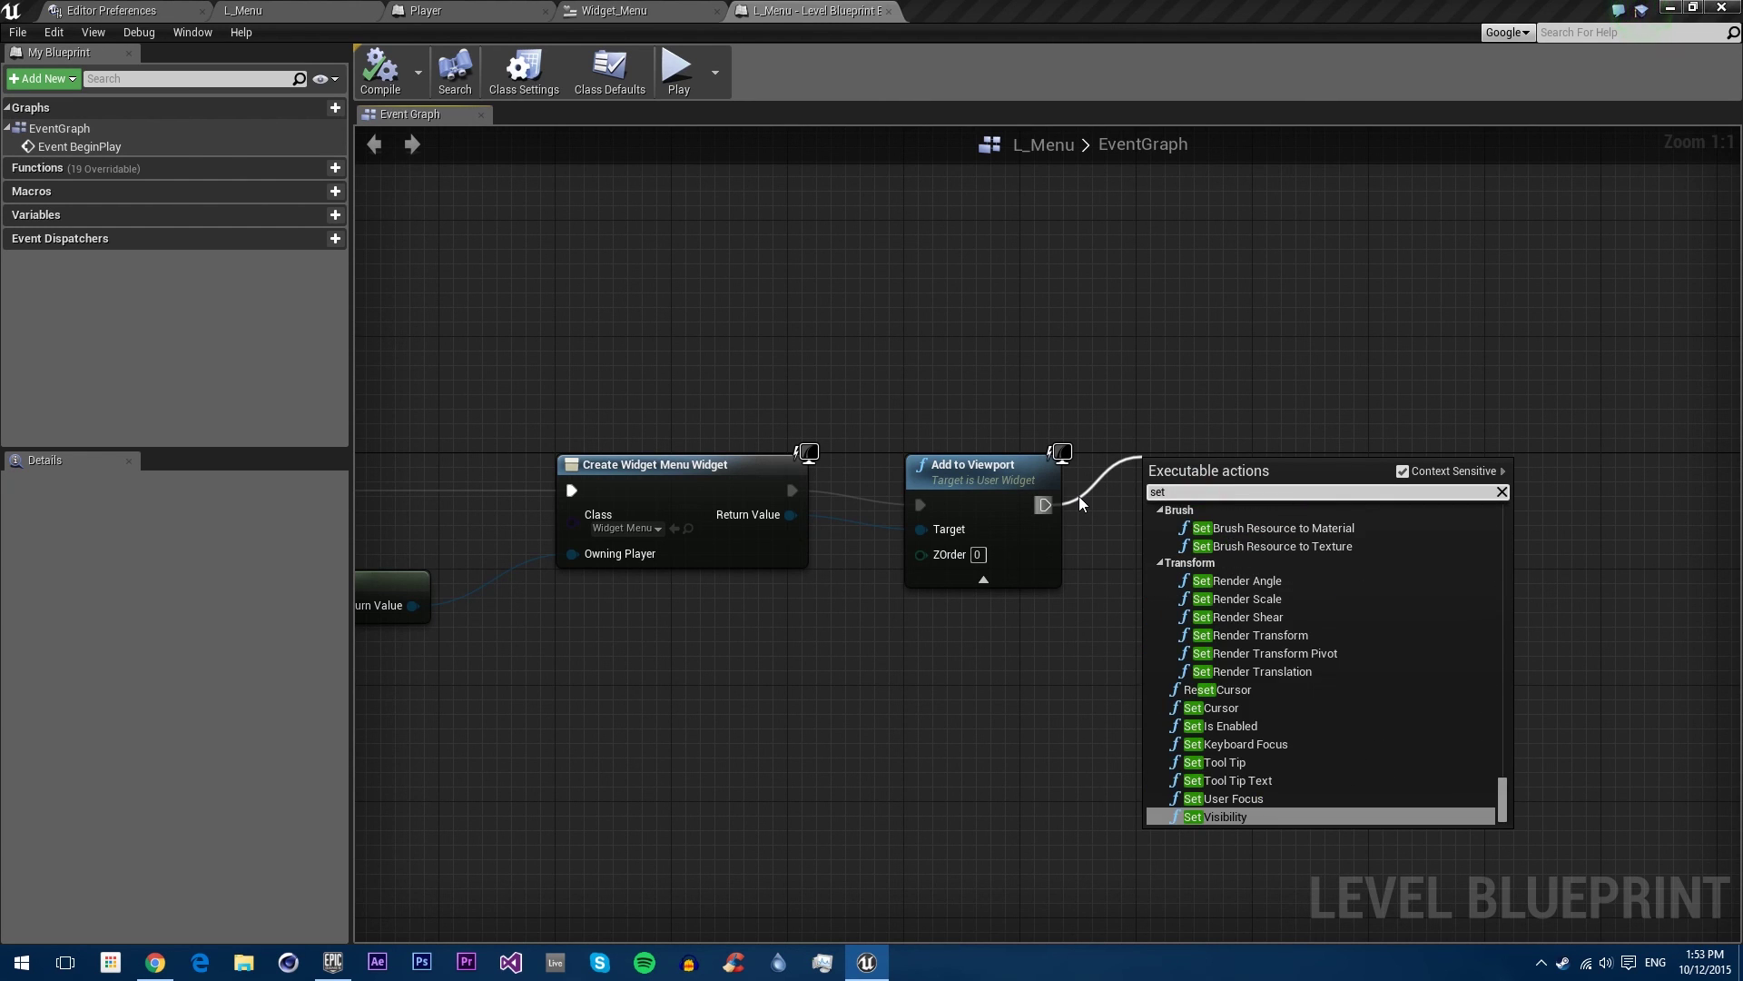
type(" input")
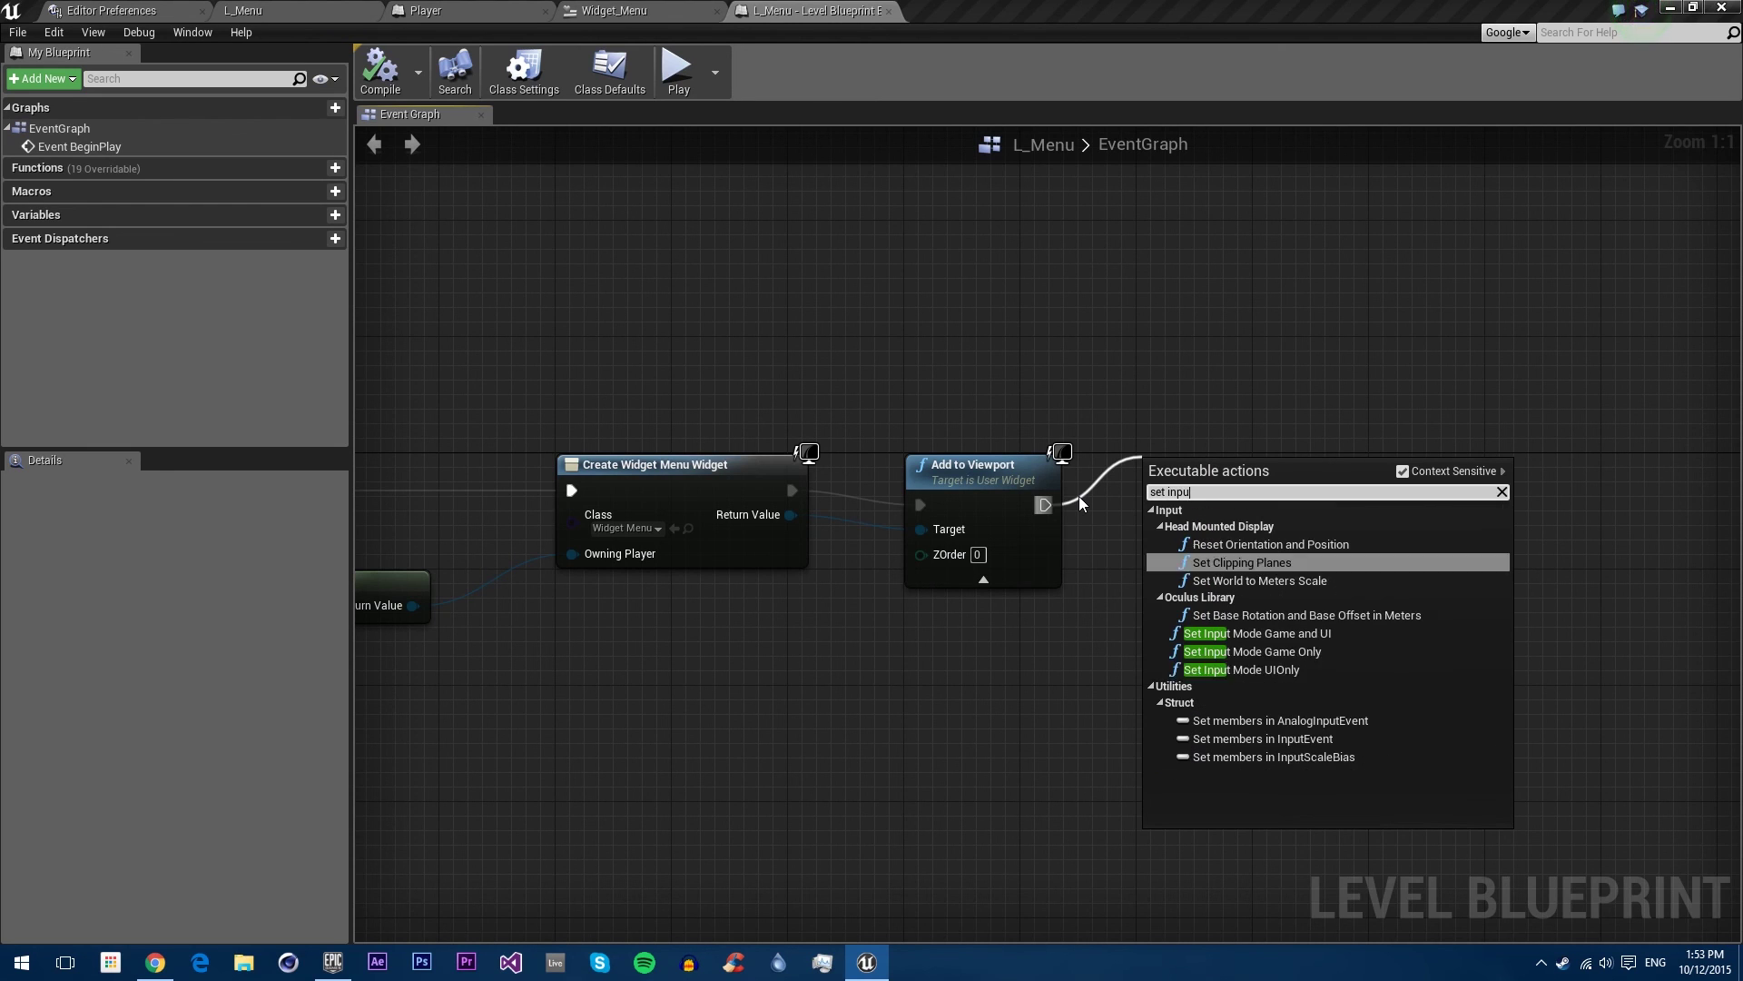
left_click(1288, 673)
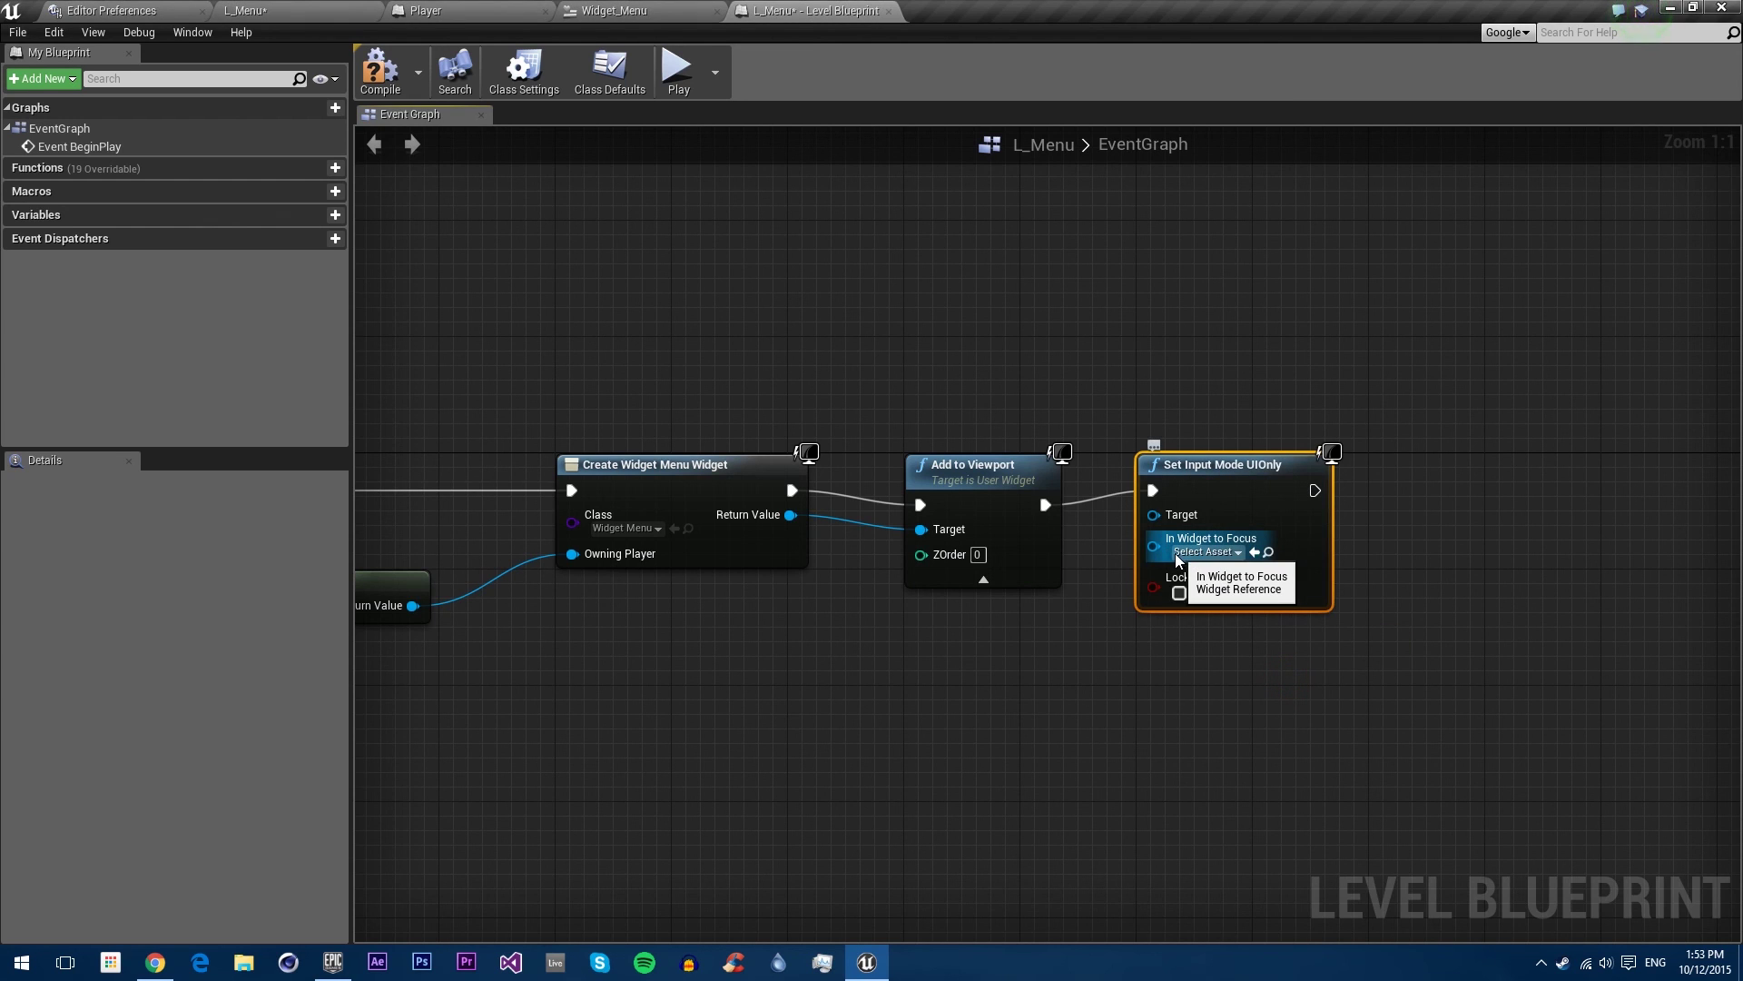
right_click_drag(1123, 558, 1198, 559)
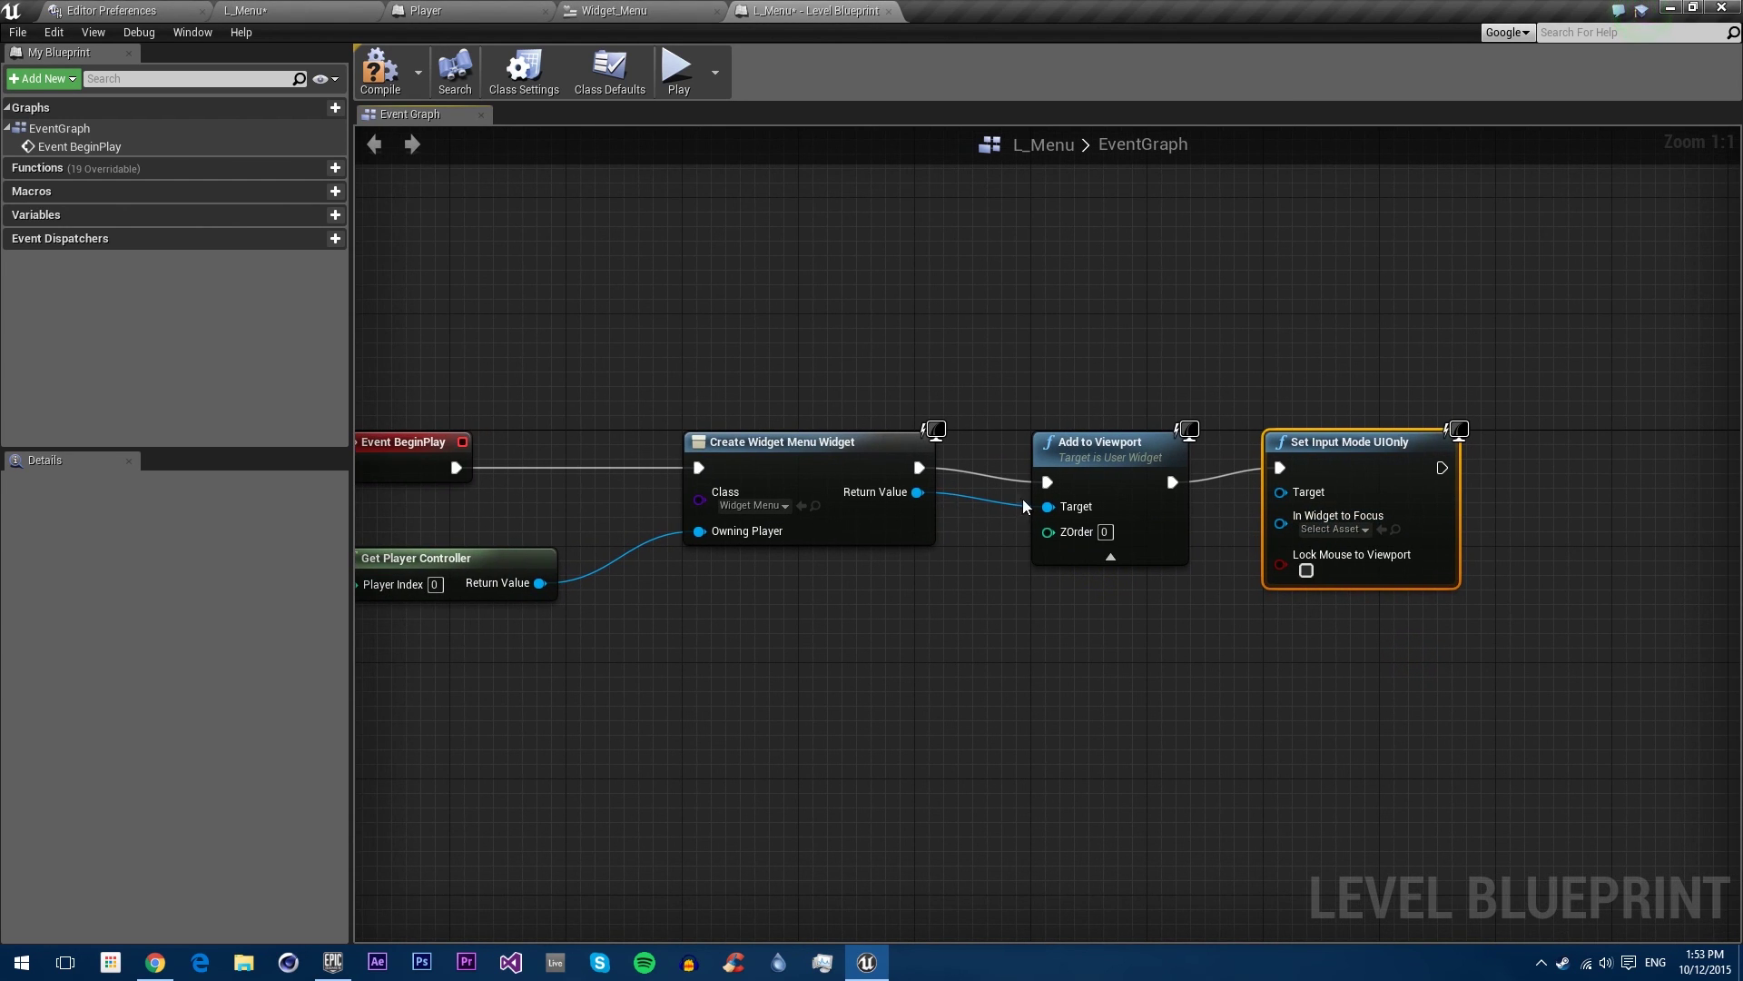
left_click_drag(918, 491, 540, 583)
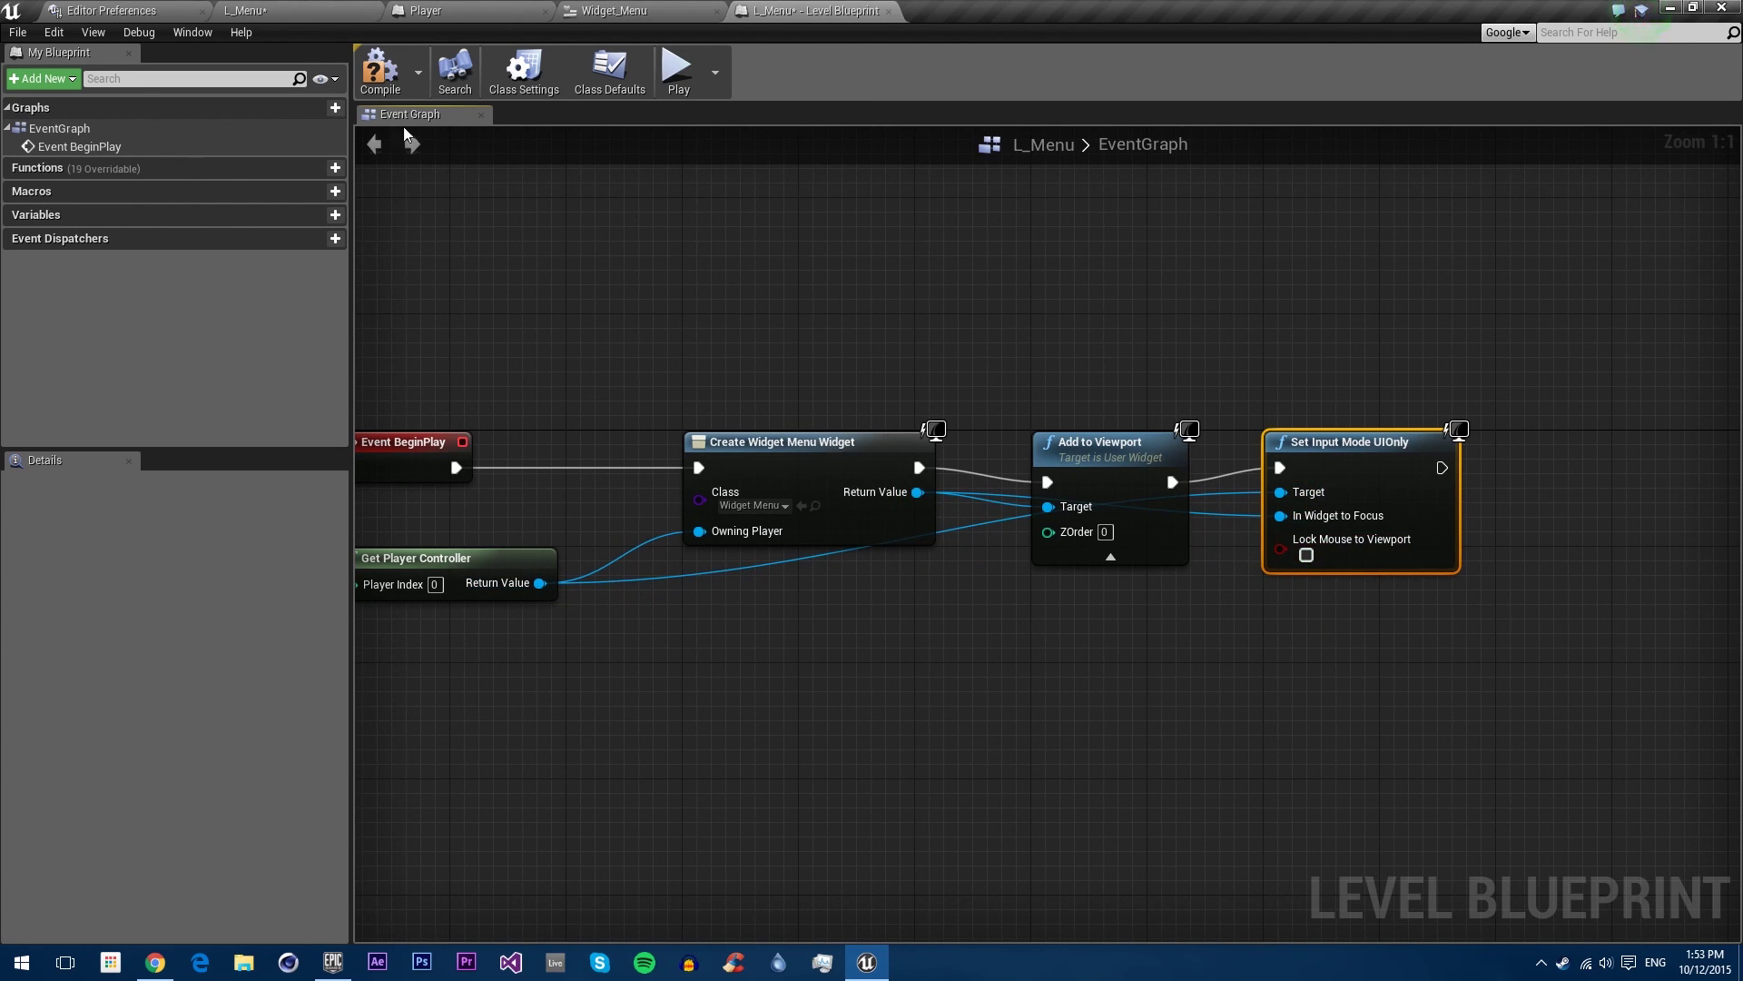
Step: Compile the level blueprint and save the L_Menu map
left_click(381, 69)
left_click(309, 9)
key("ctrl+s")
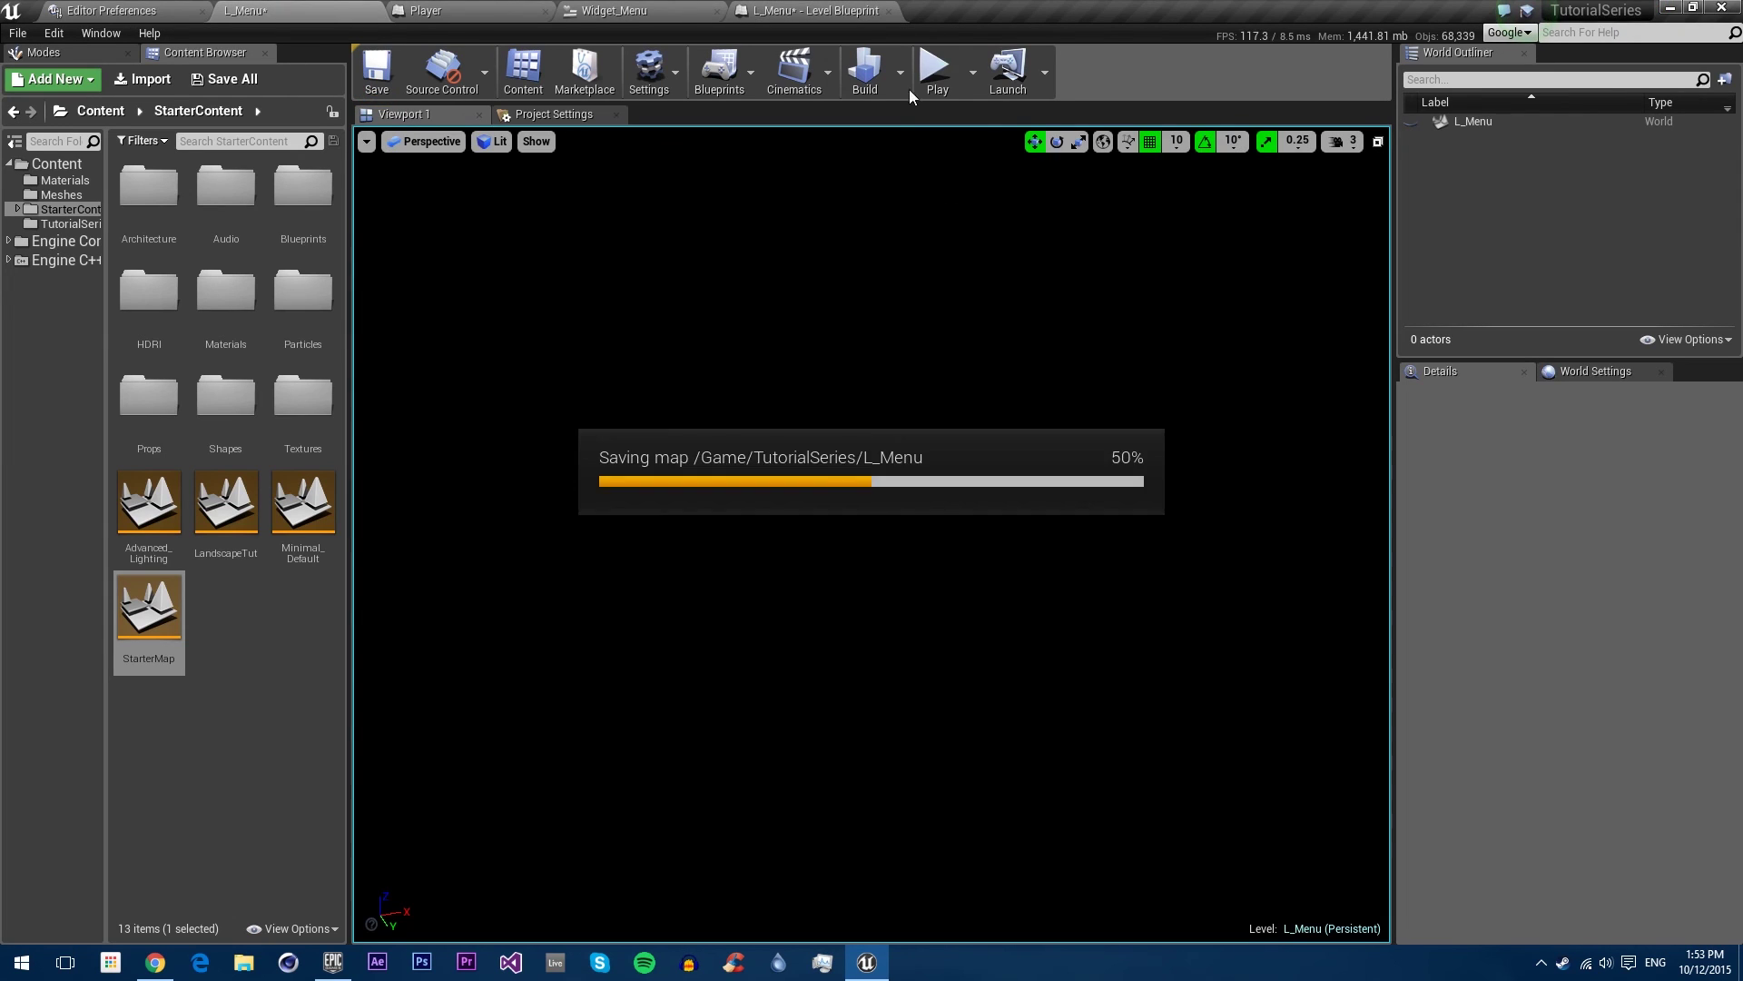
Step: Play-test the menu, use PLAY to load StarterMap, then stop and reopen the Level Blueprint
left_click(935, 68)
left_click(919, 373)
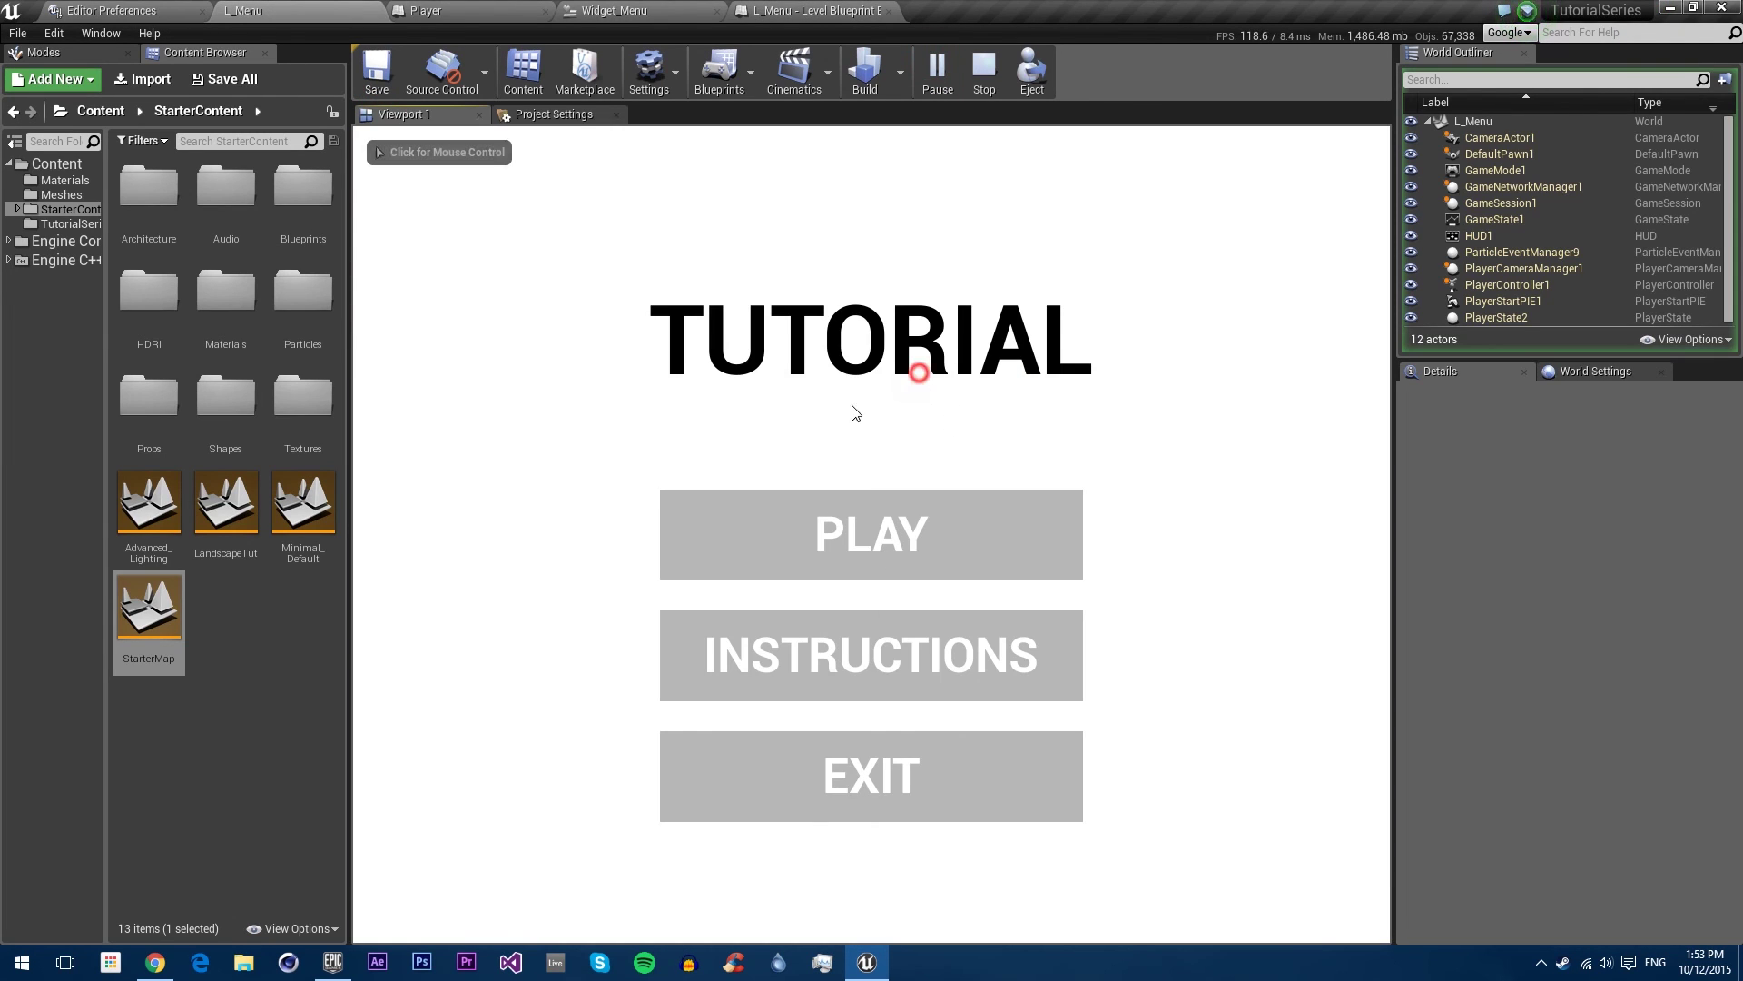
left_click(654, 455)
left_click(857, 560)
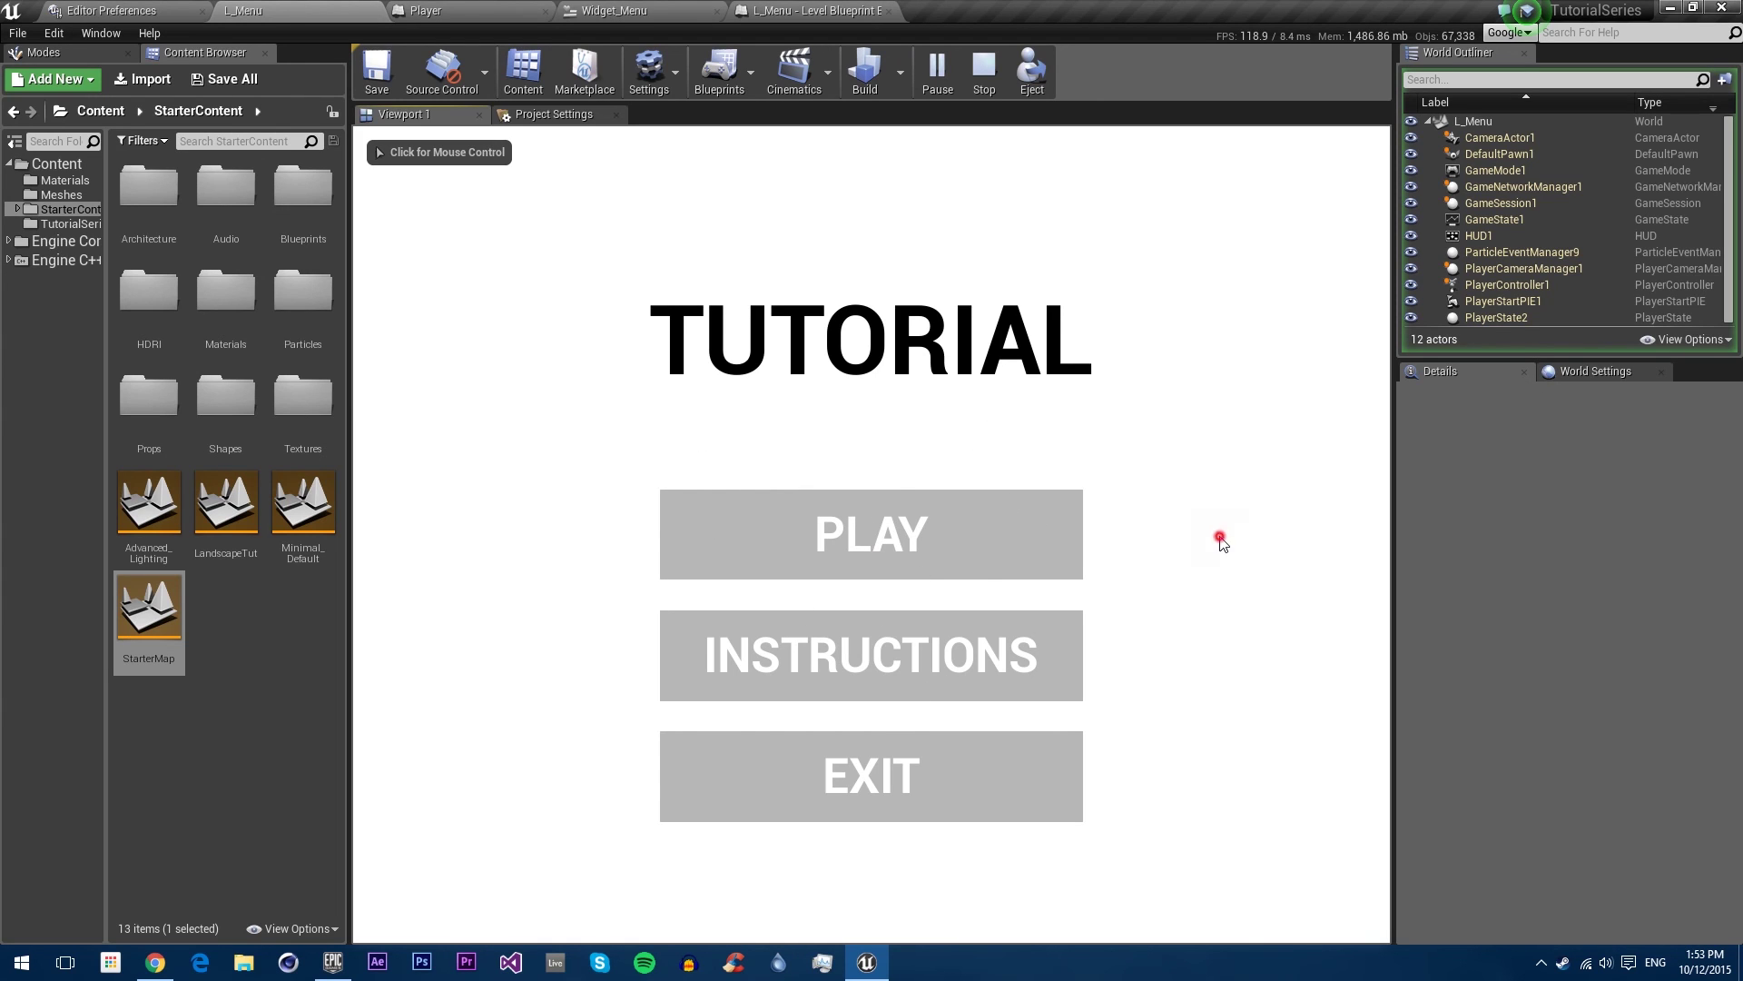
left_click(977, 517)
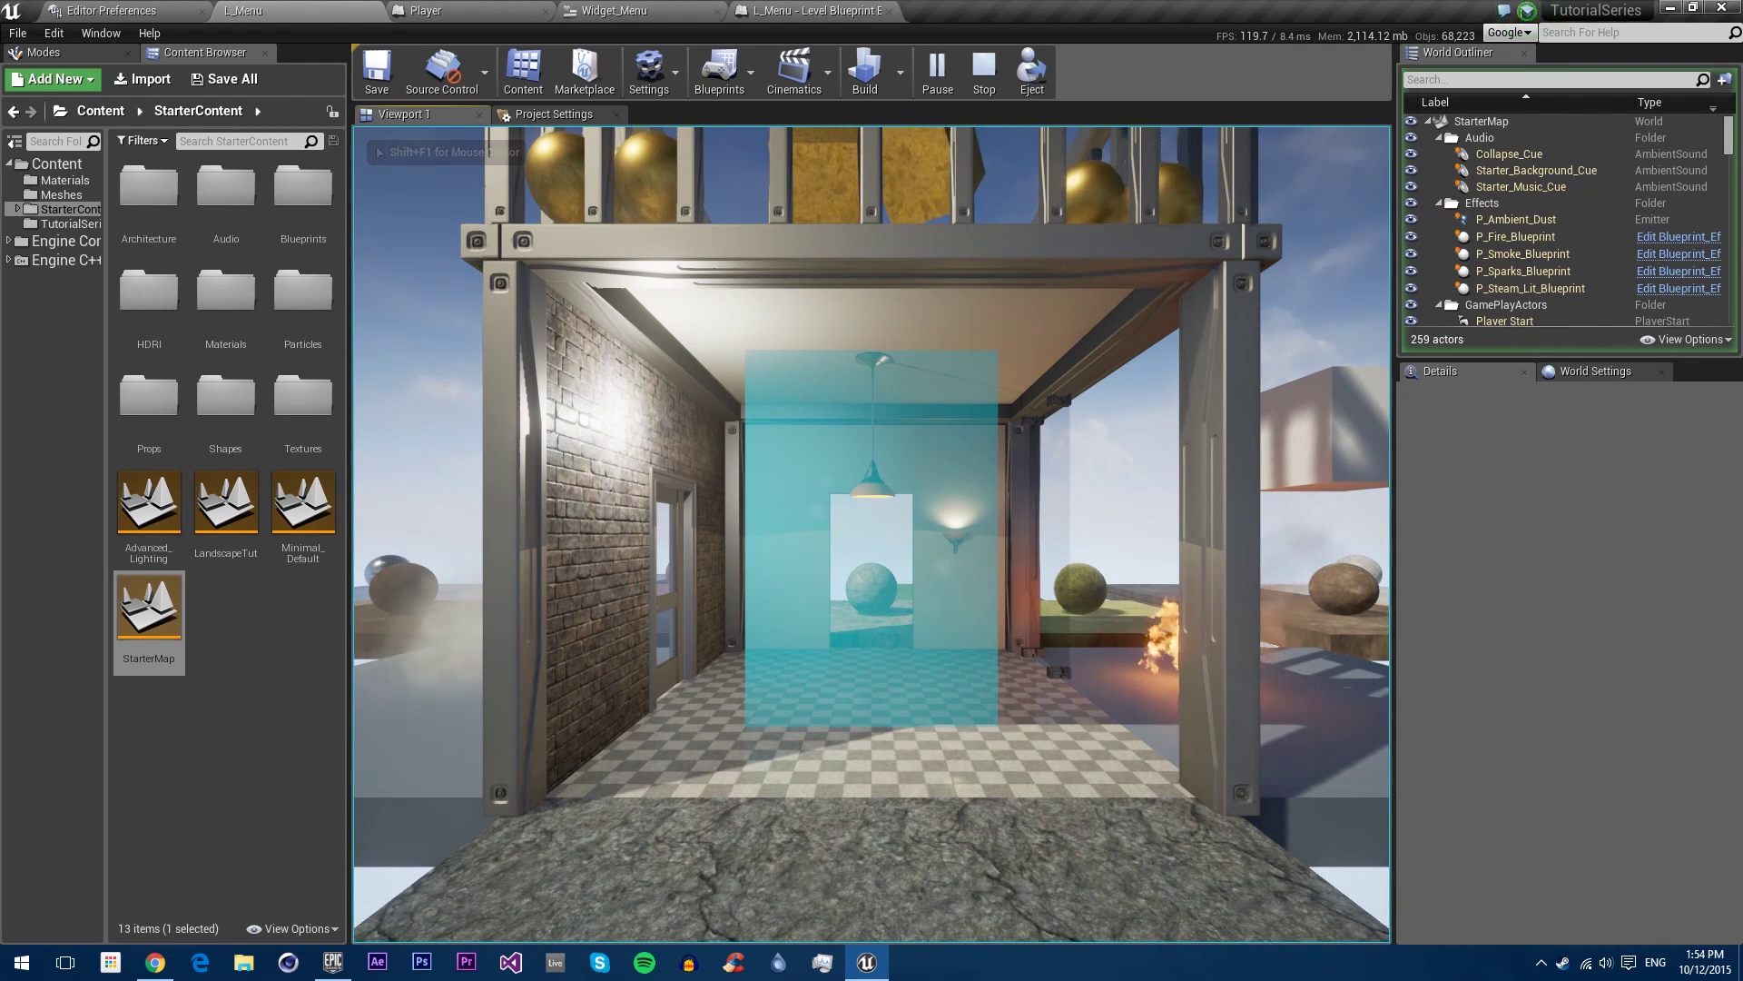
key("alt+Tab")
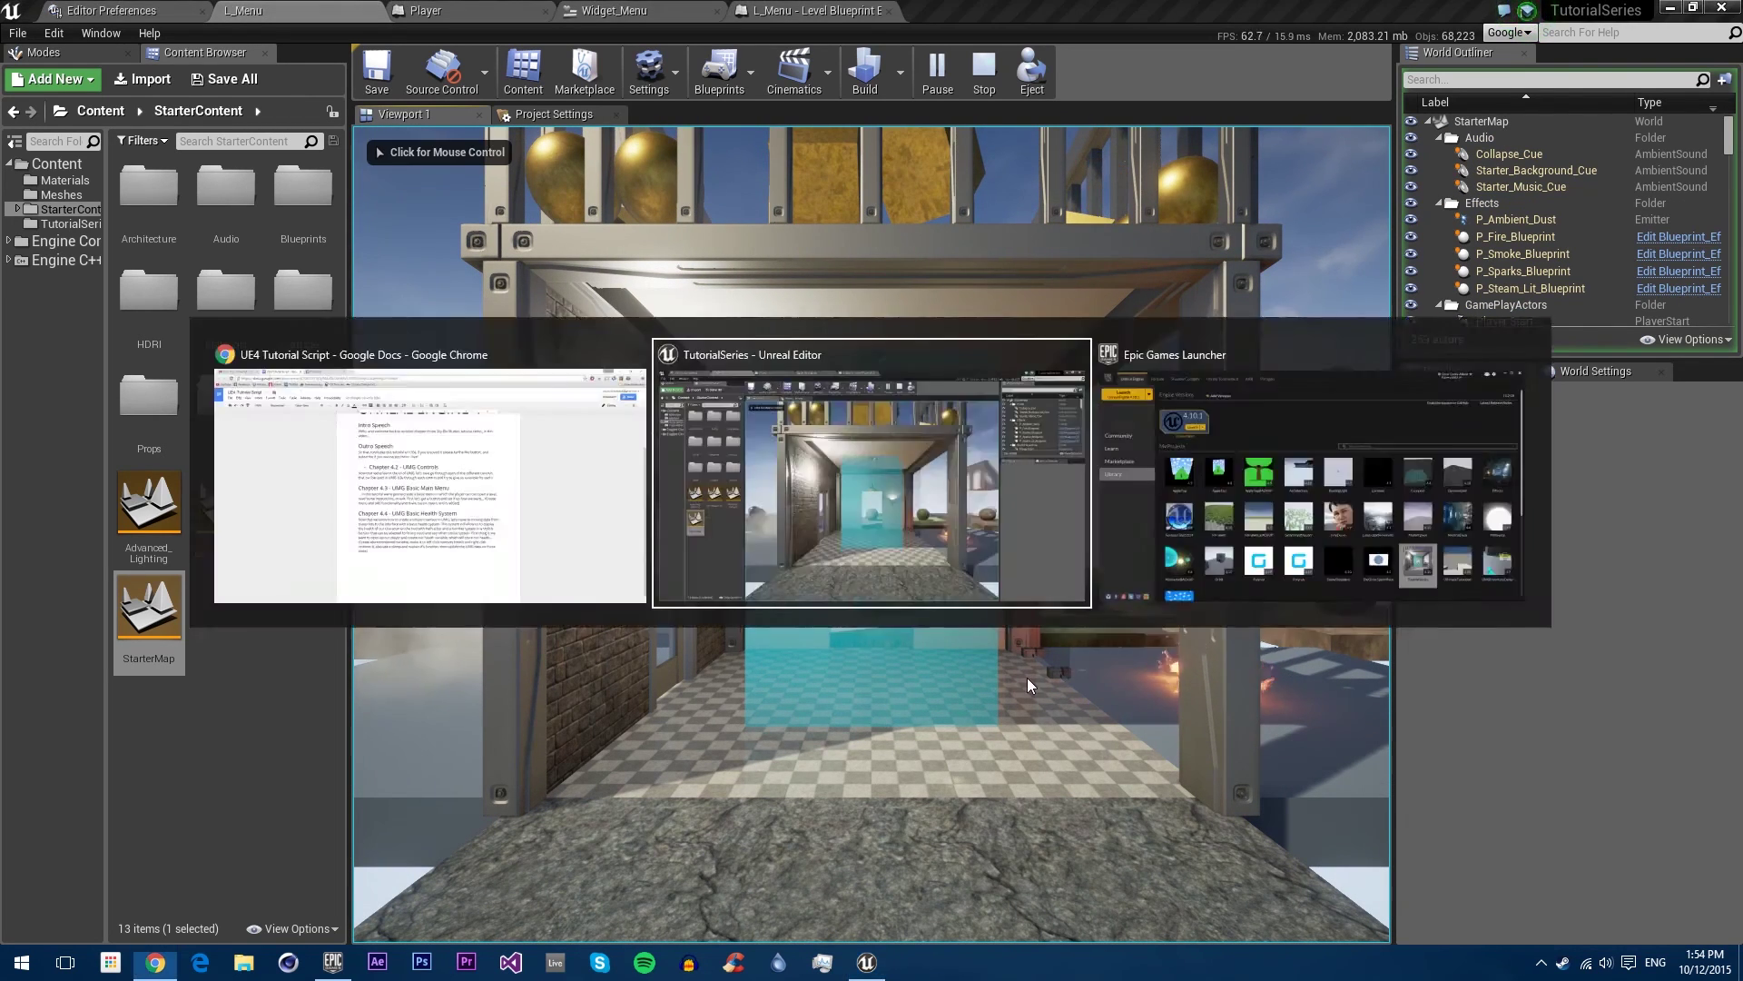
left_click(985, 69)
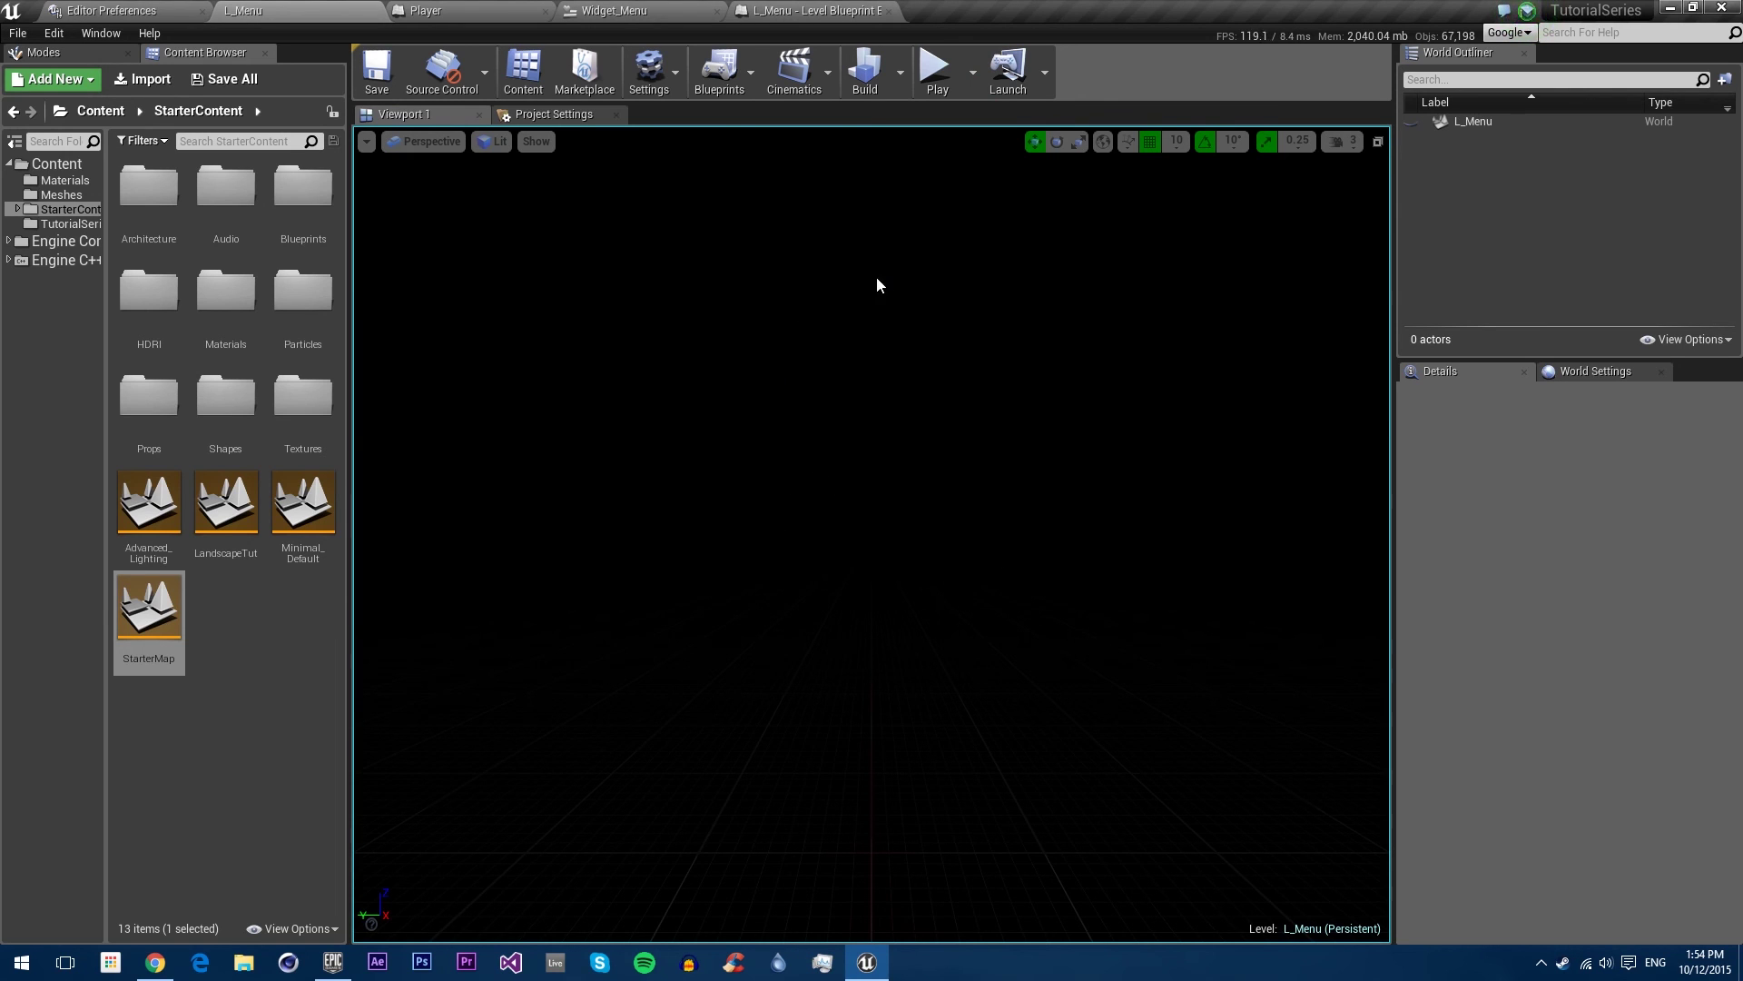
left_click(817, 11)
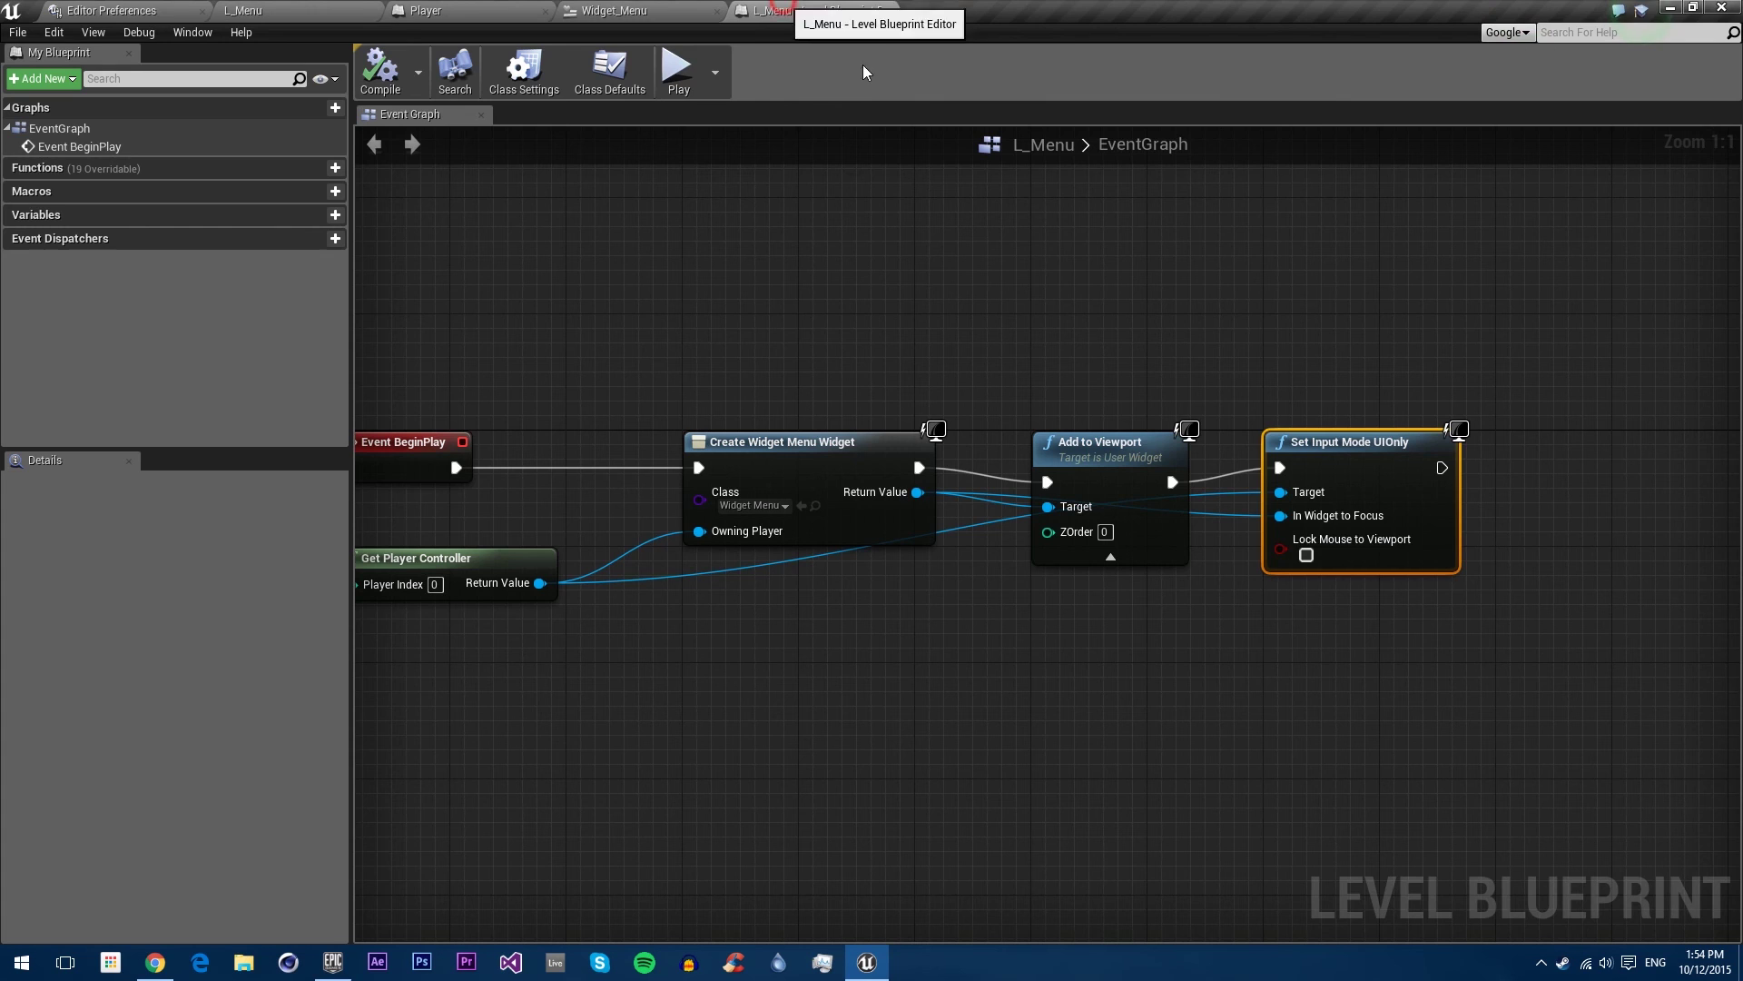
Step: In Widget_Menu, add Set Input Mode Game Only after Remove from Parent
left_click(636, 11)
right_click_drag(1341, 472, 1135, 506)
left_click_drag(1073, 393, 1162, 342)
type("in")
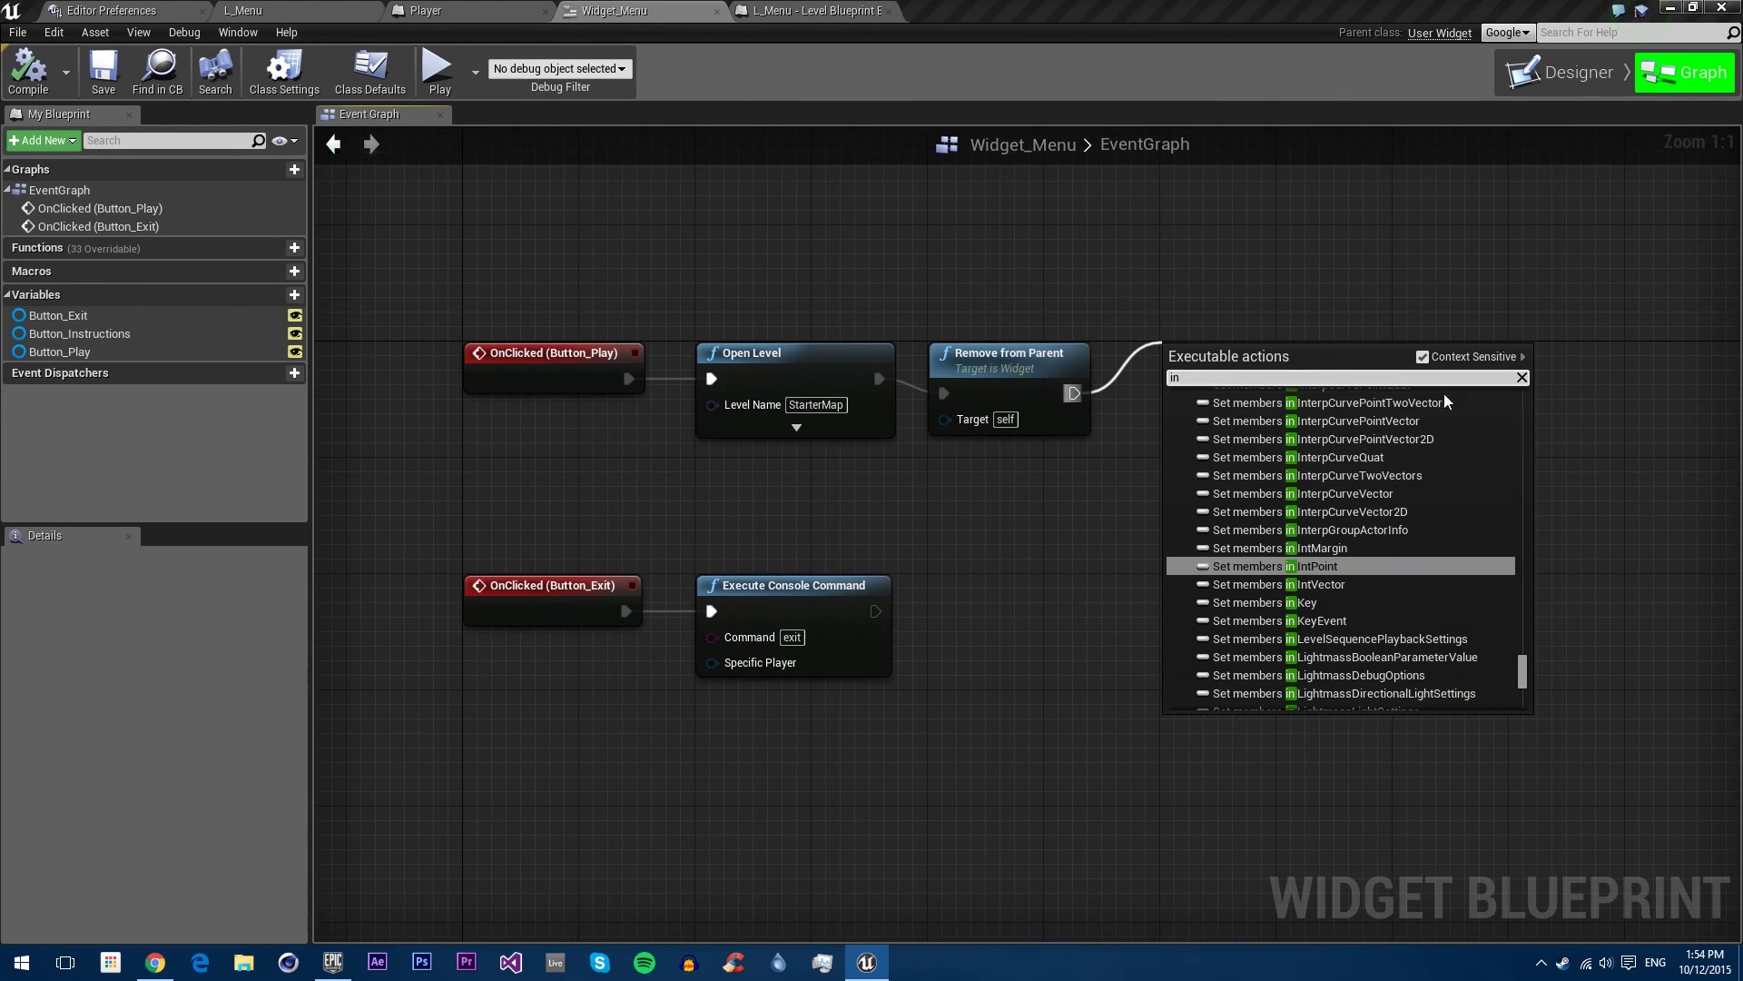
type("put m")
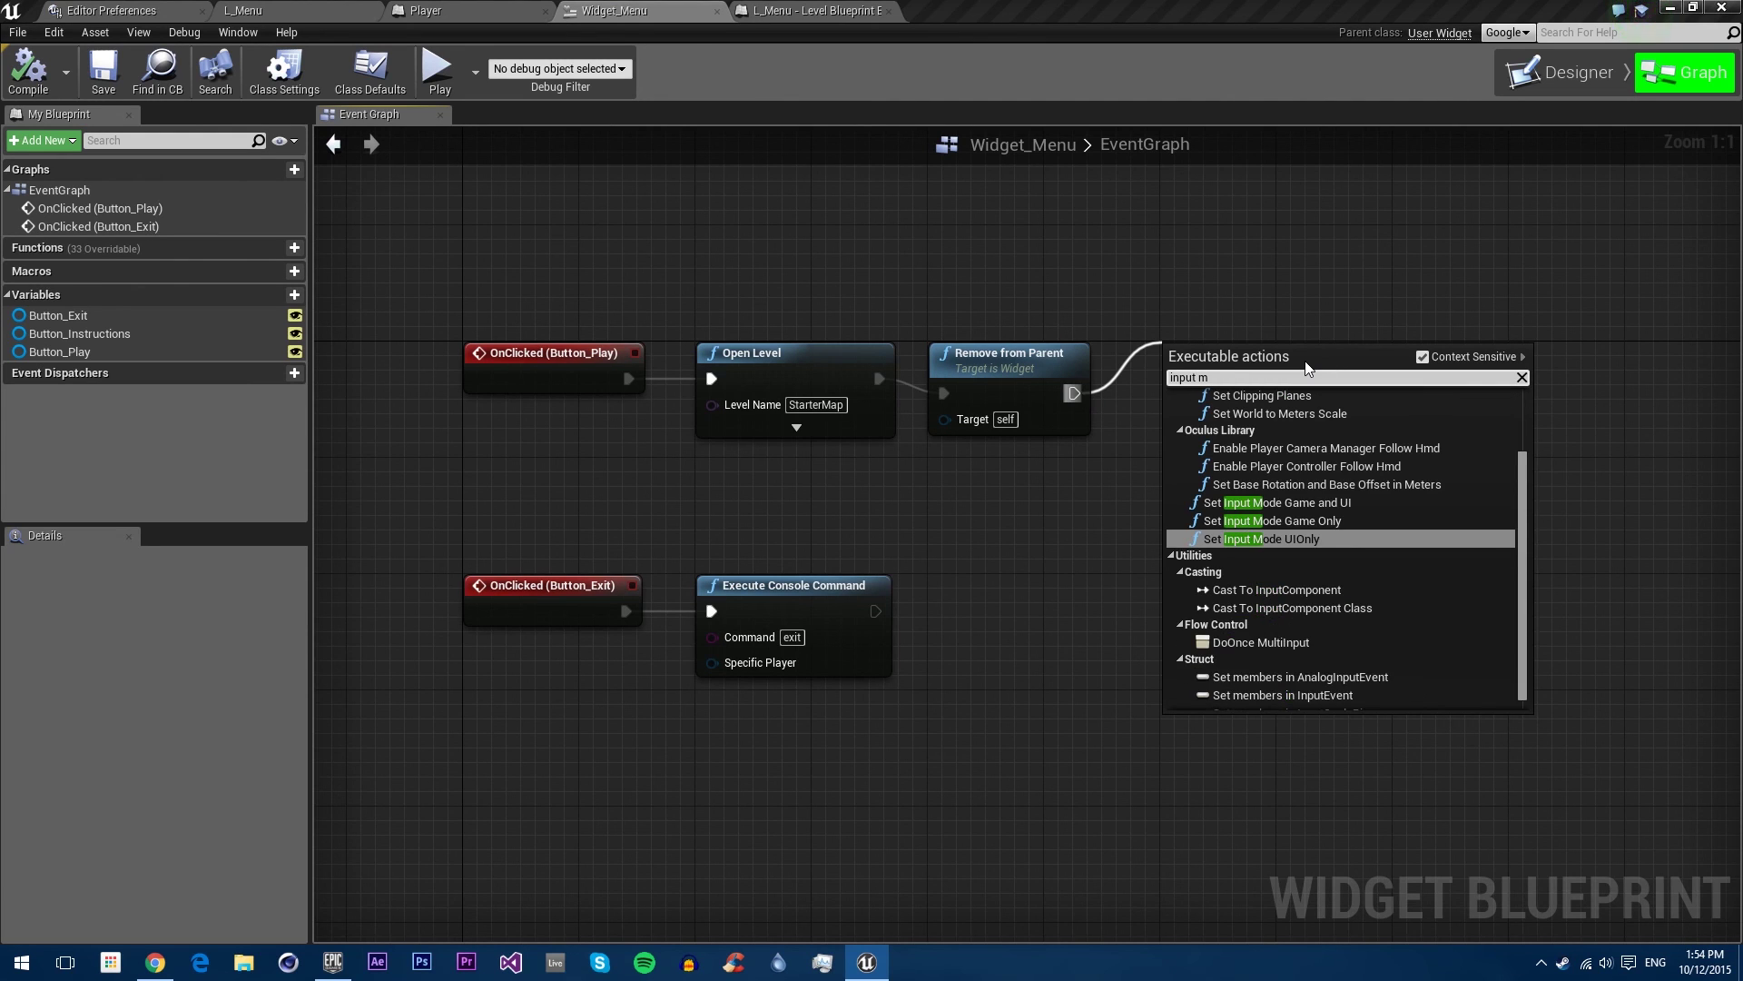
key("BackSpace")
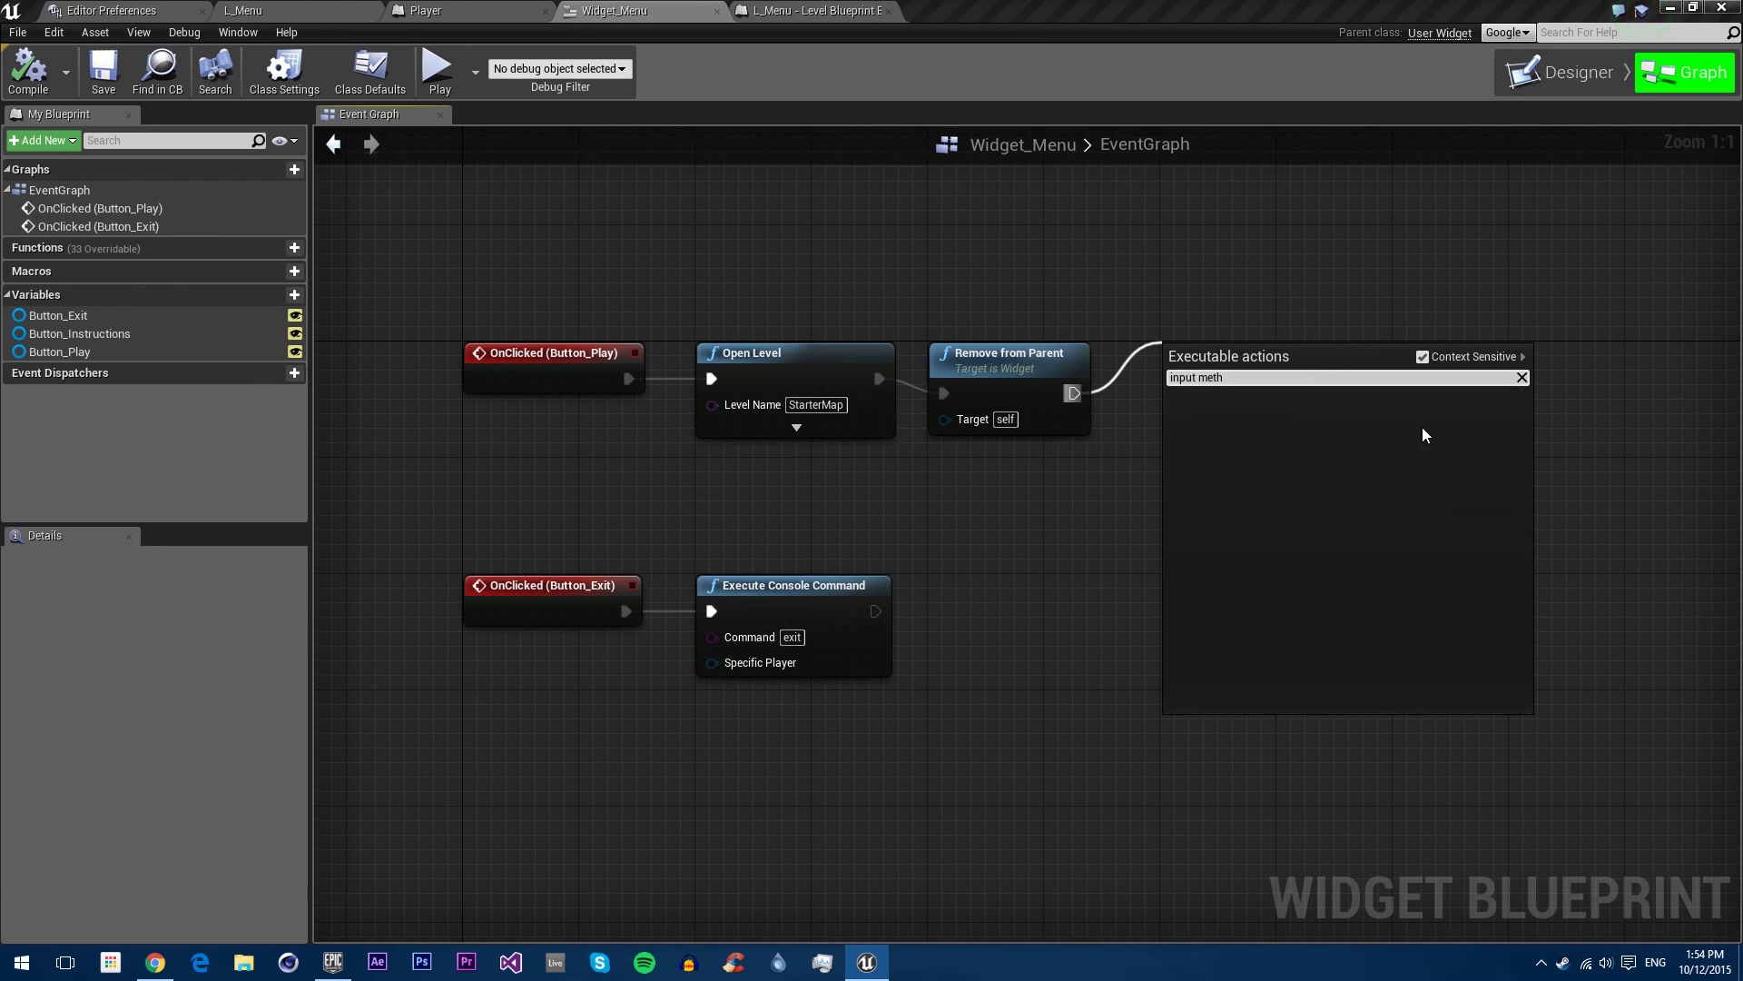
key("BackSpace")
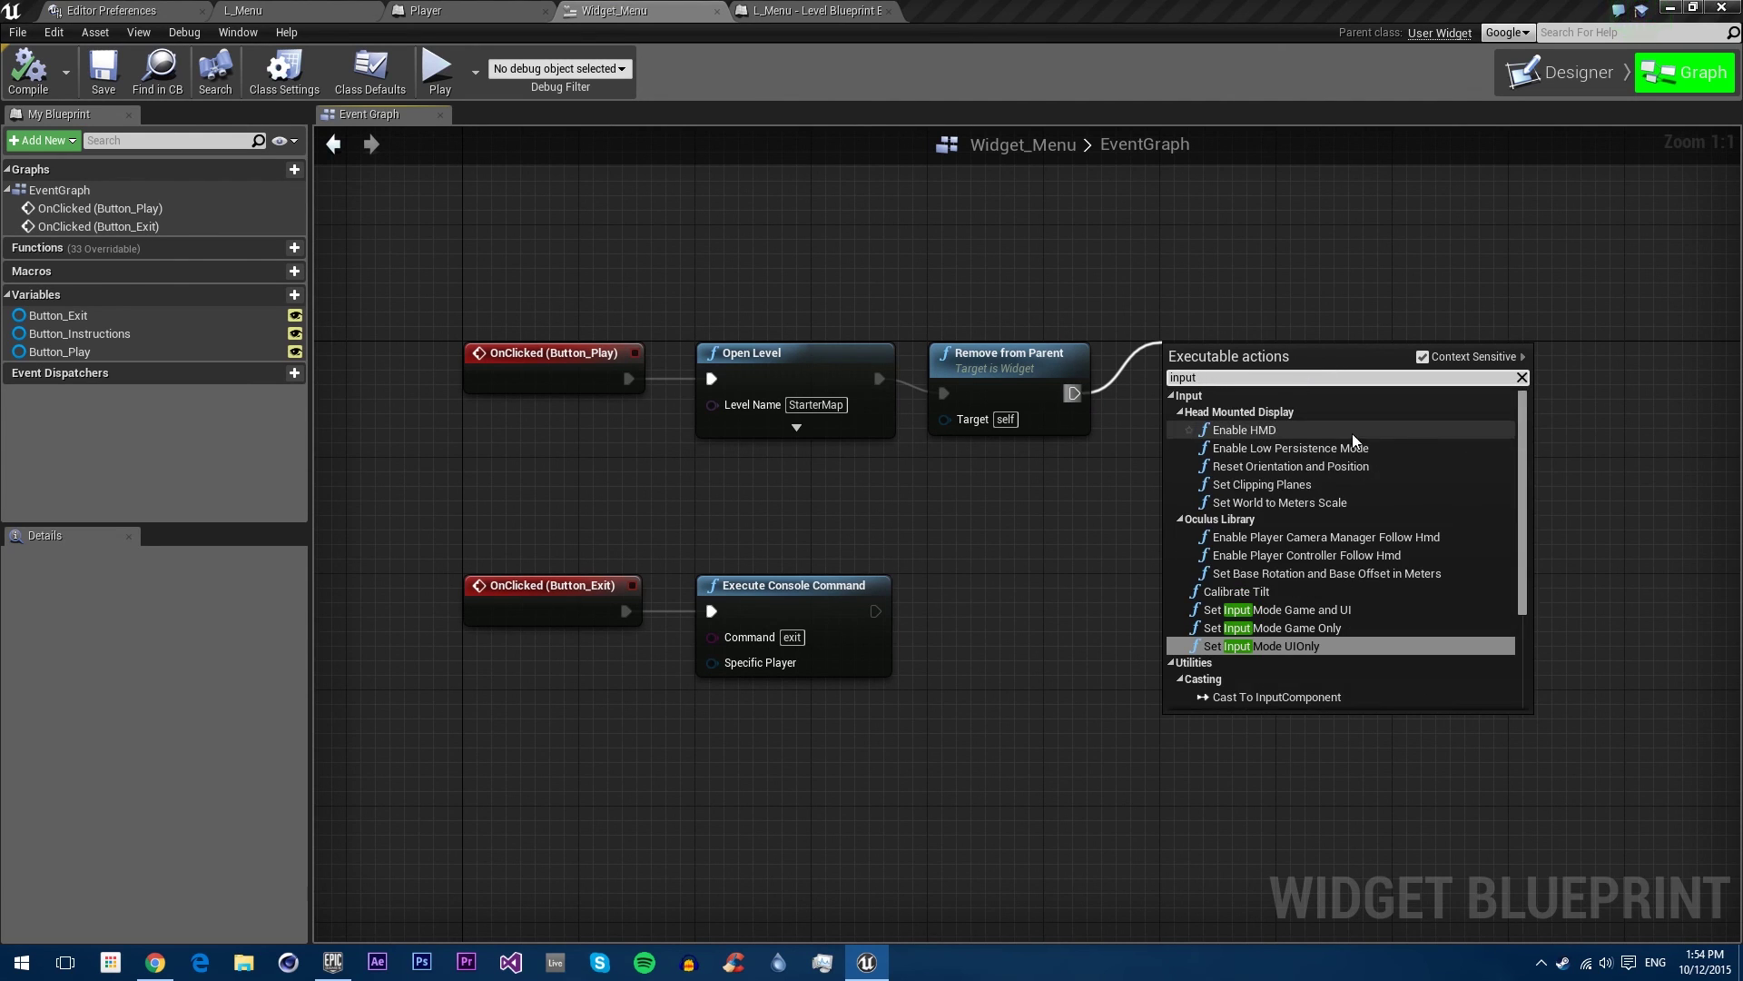
left_click(1295, 628)
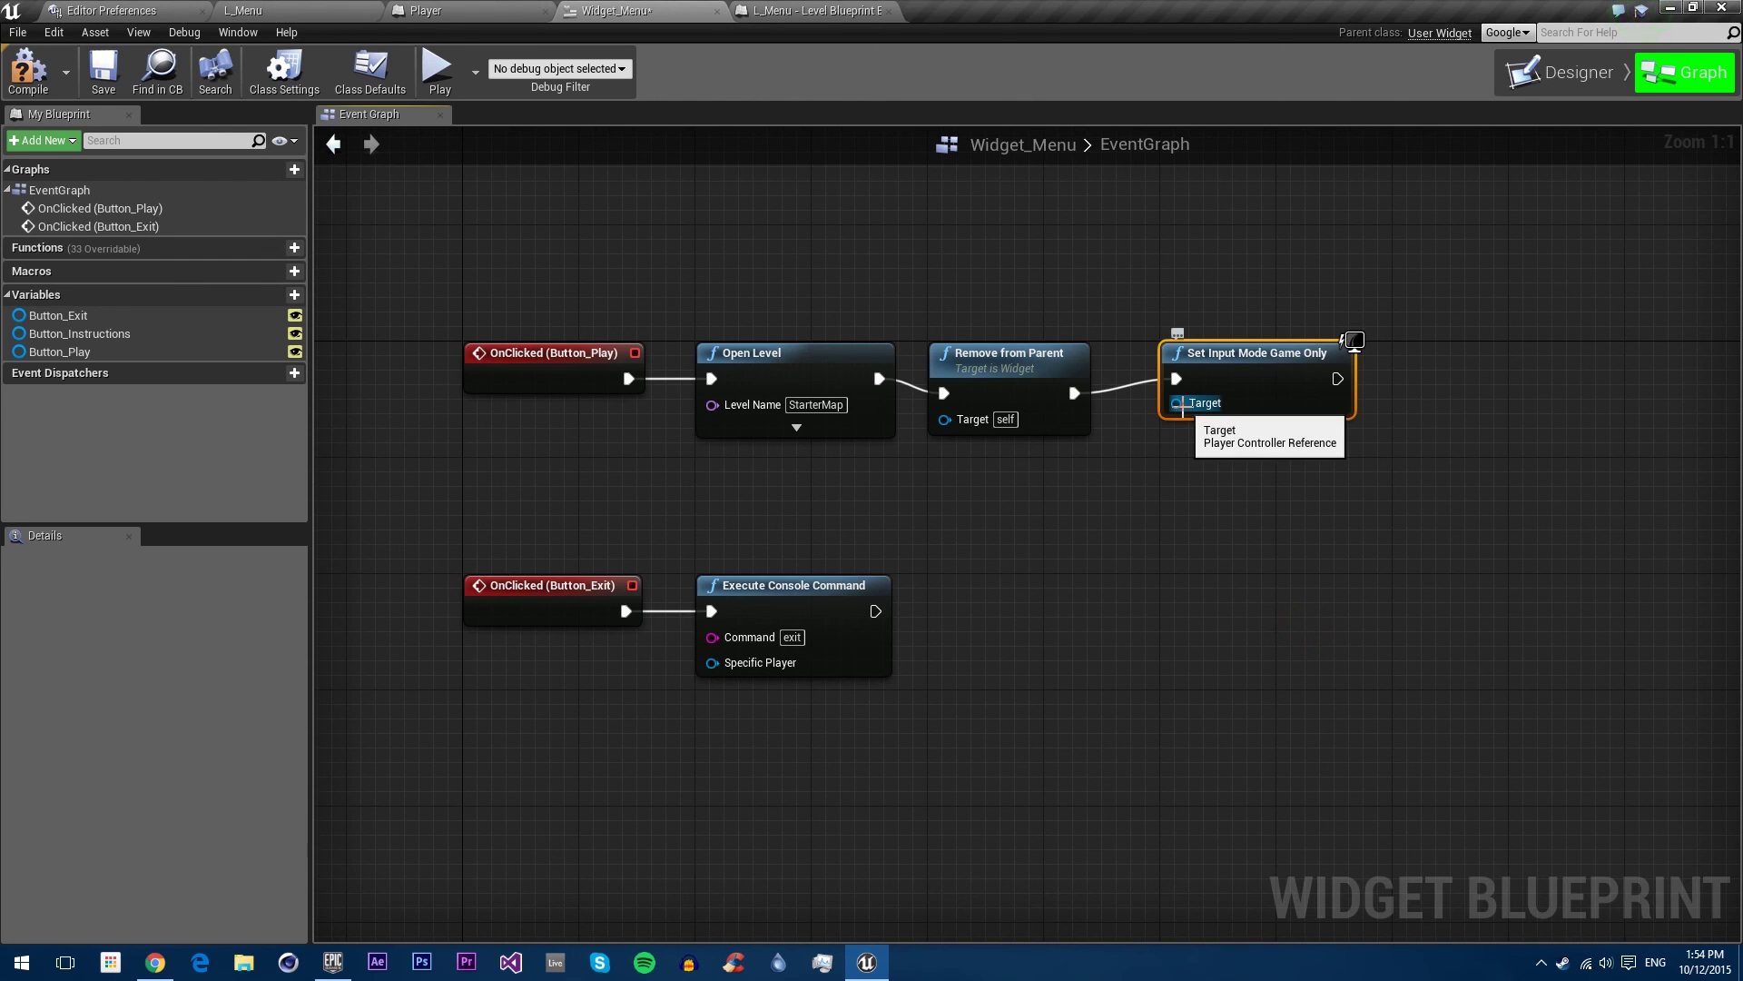
Step: Wire Get Player Controller into its Target and compile Widget_Menu
left_click_drag(1183, 408, 474, 463)
type("get")
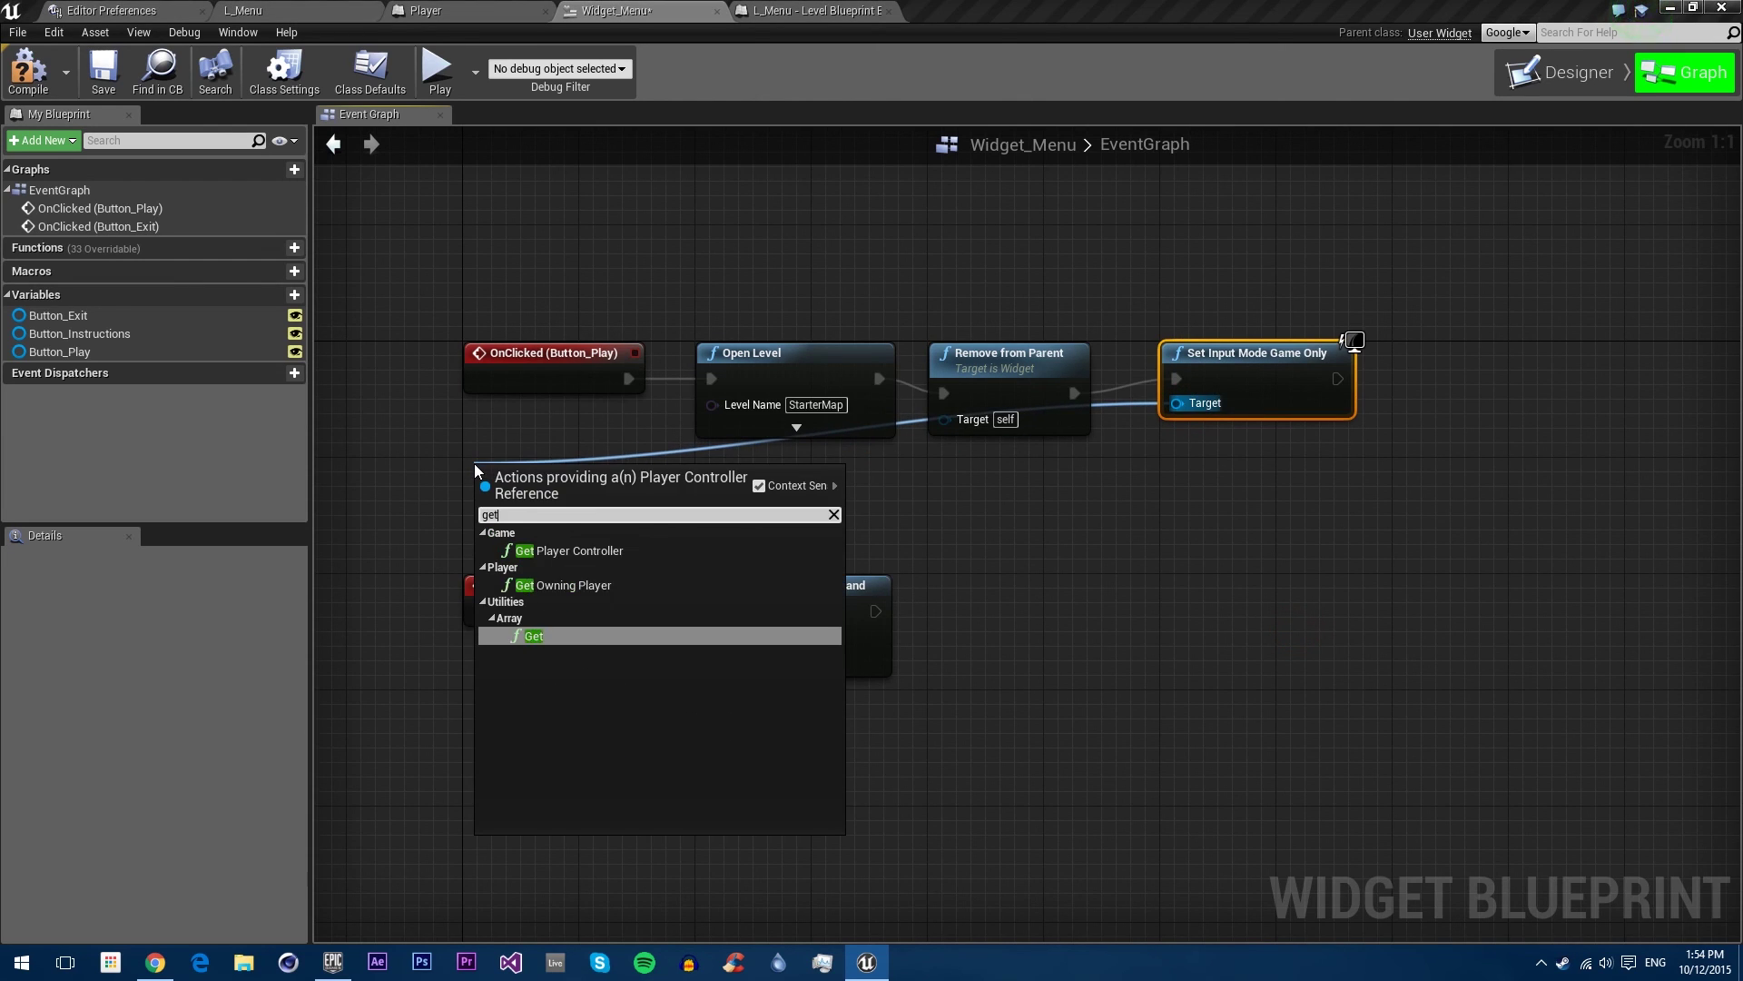
type(" player")
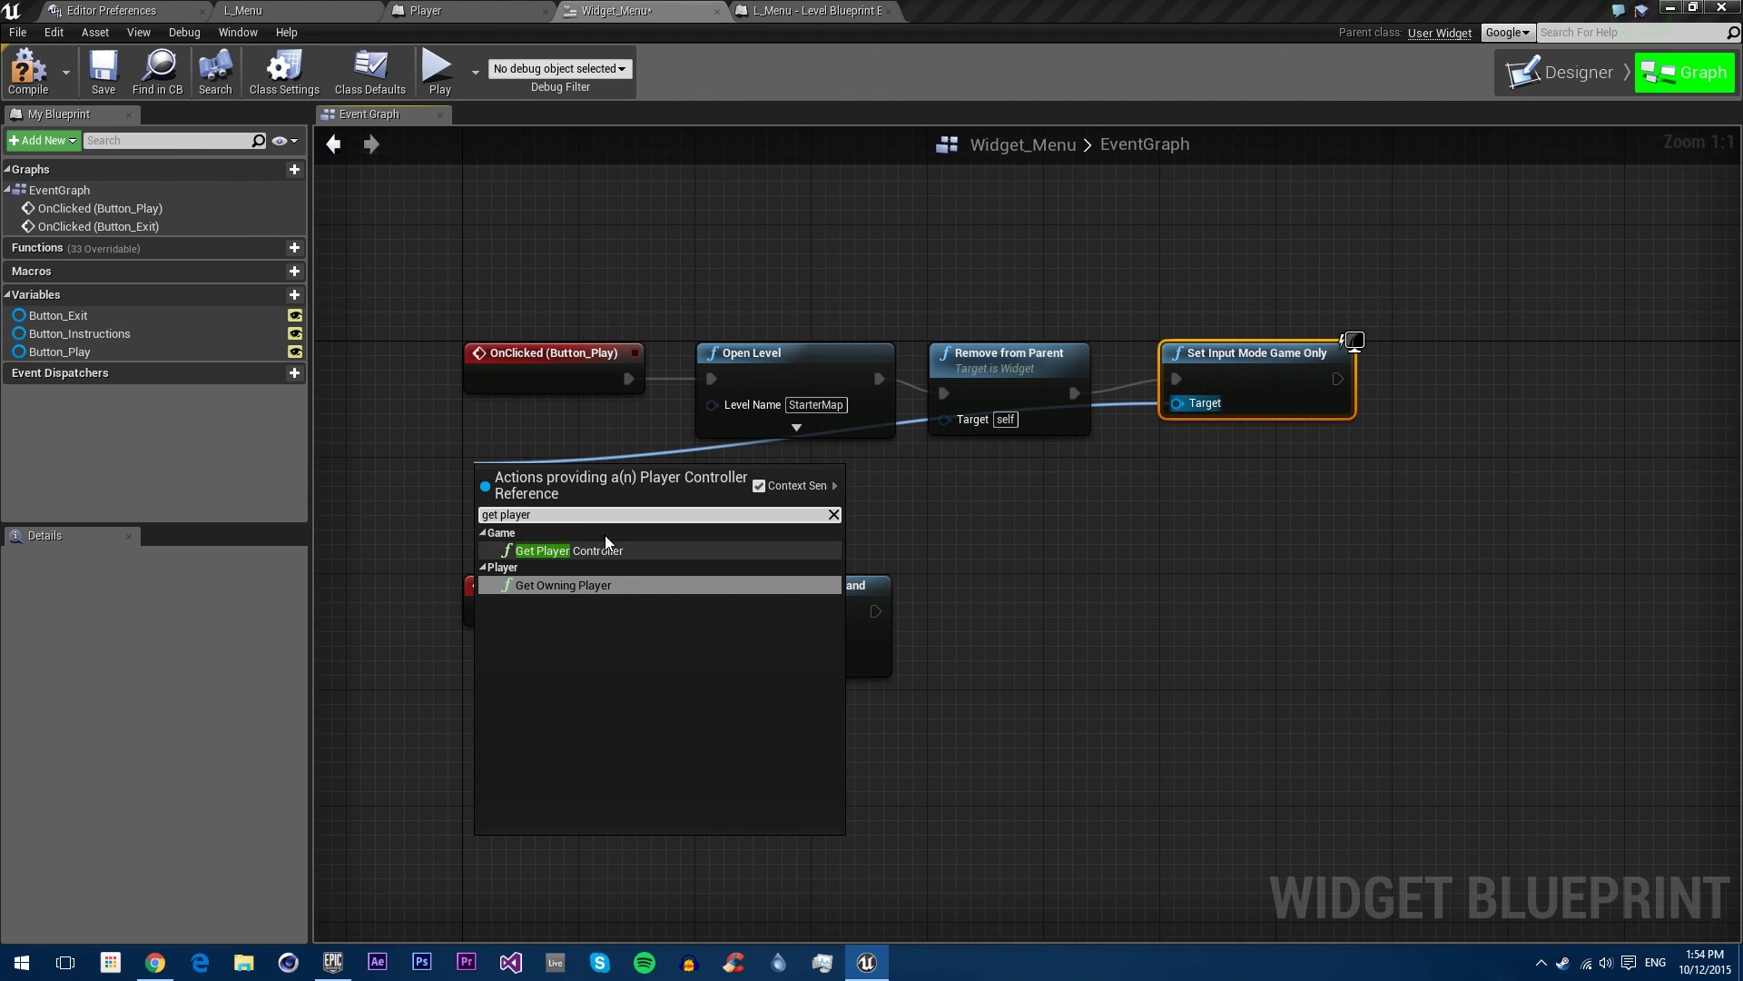
left_click(585, 551)
left_click(29, 70)
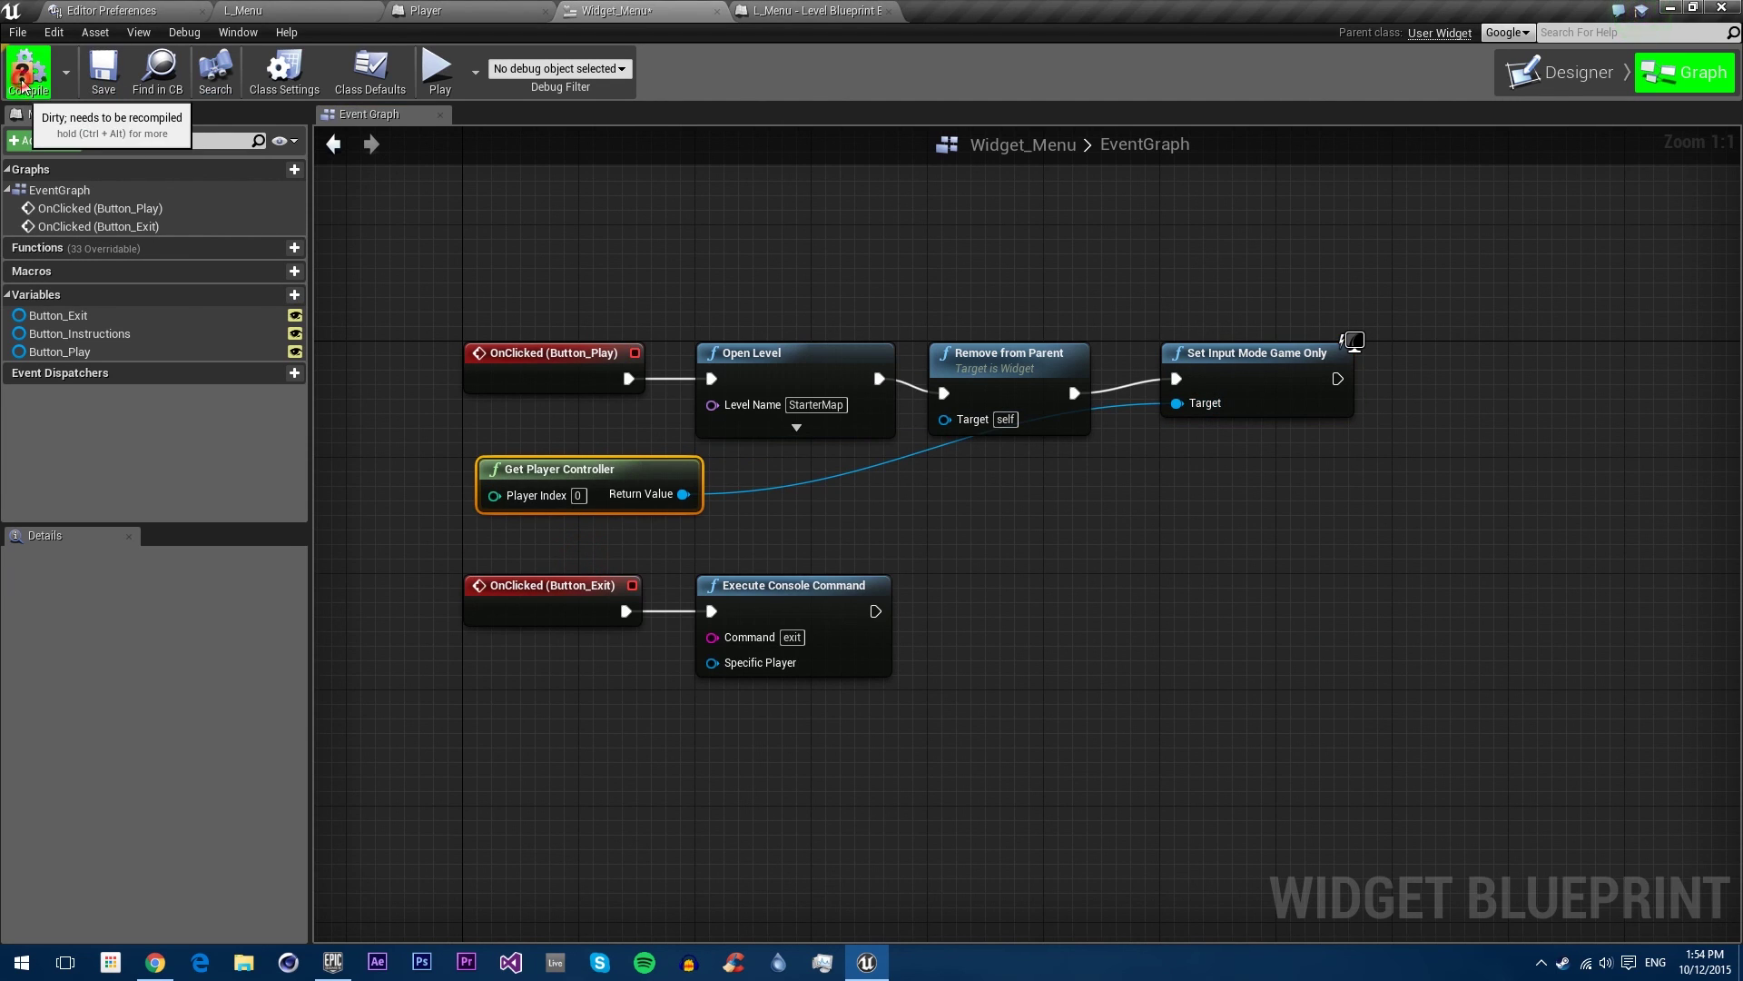
left_click(285, 9)
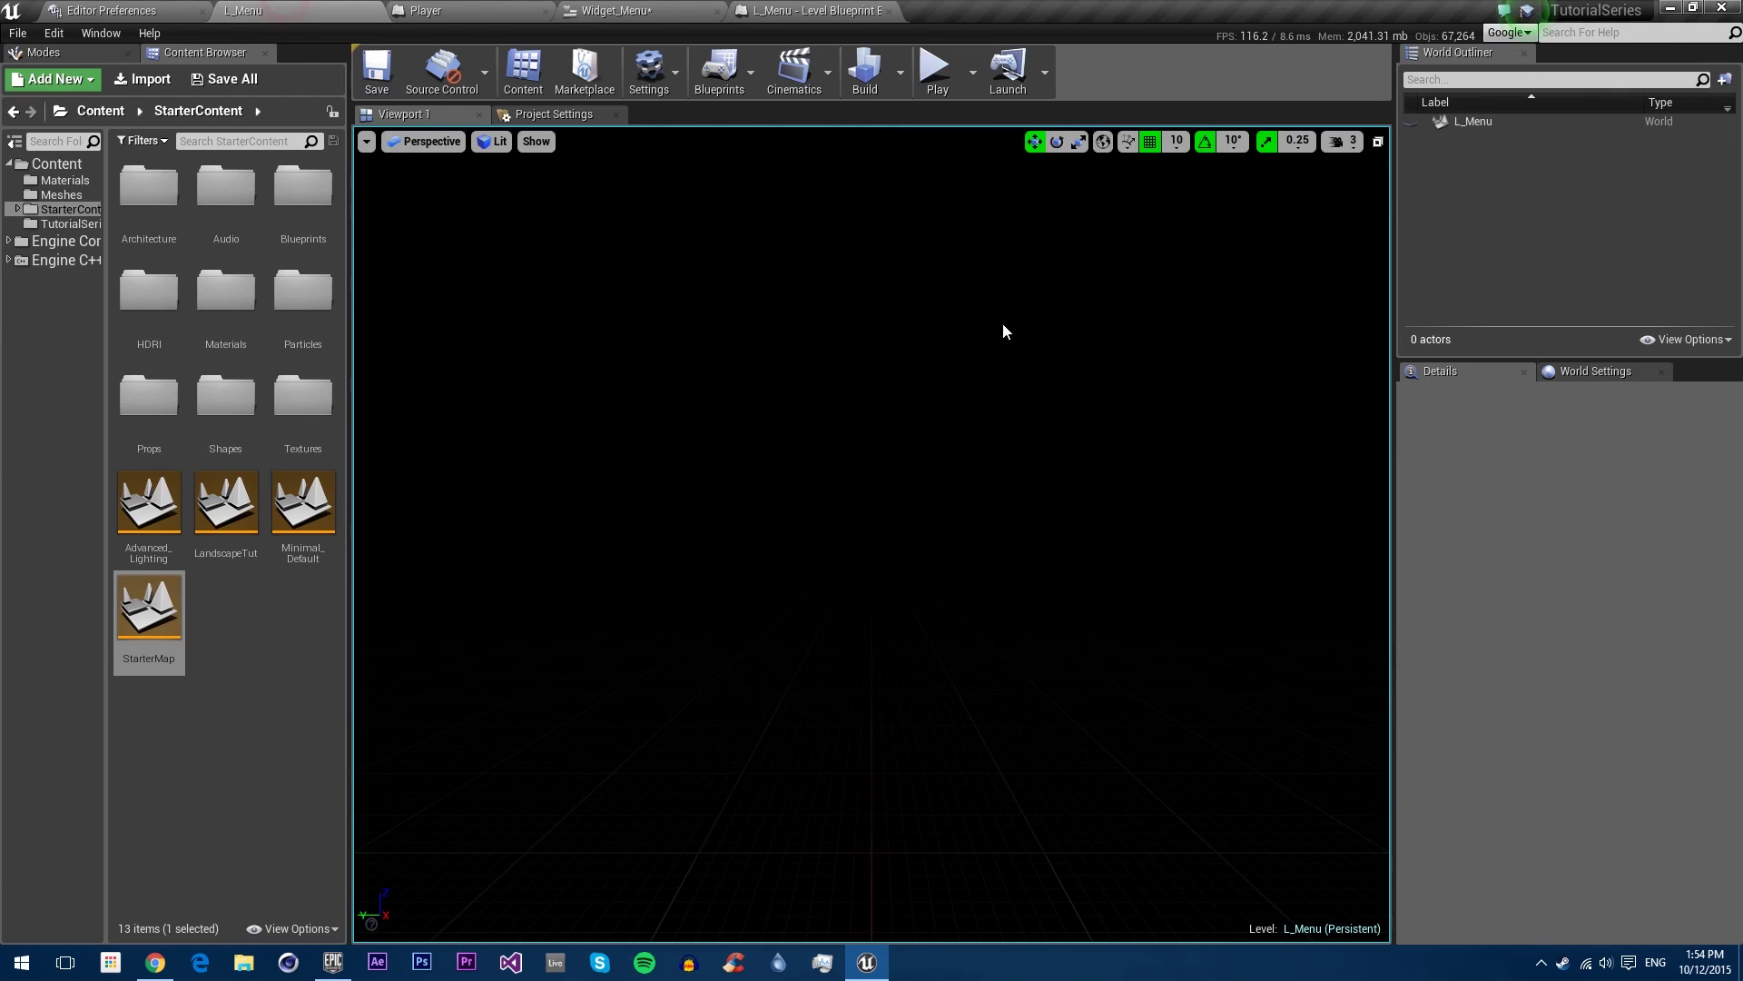
left_click(935, 80)
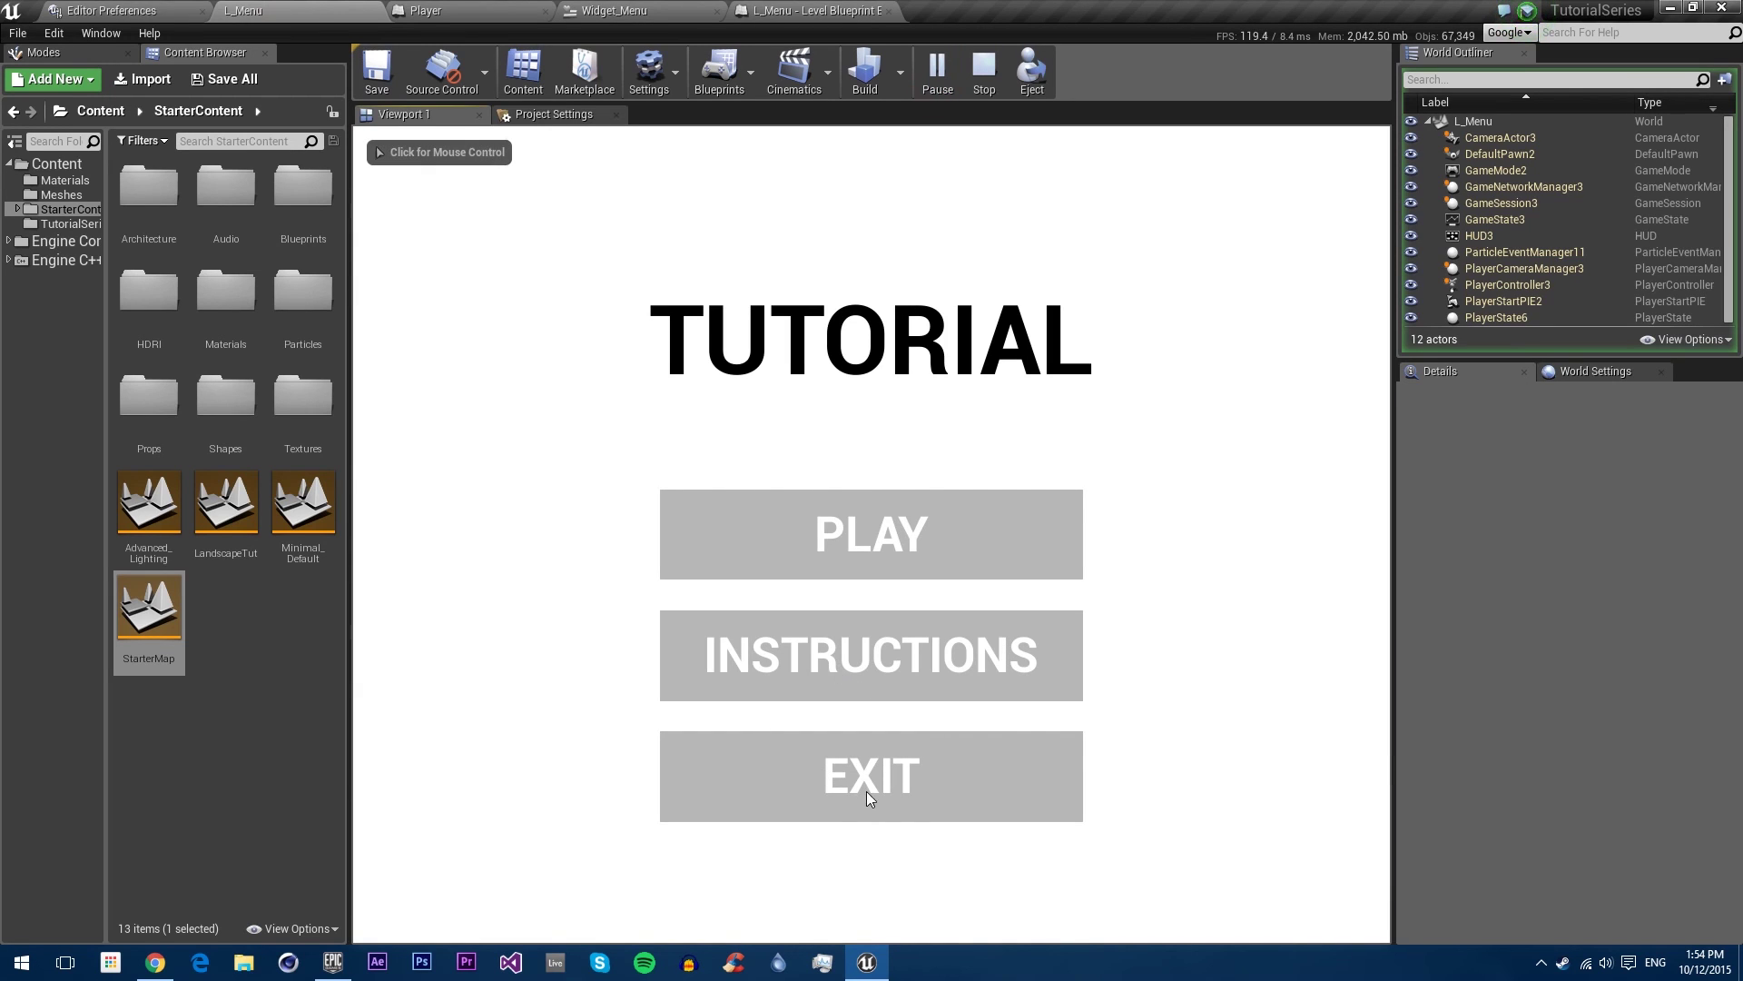
left_click(885, 795)
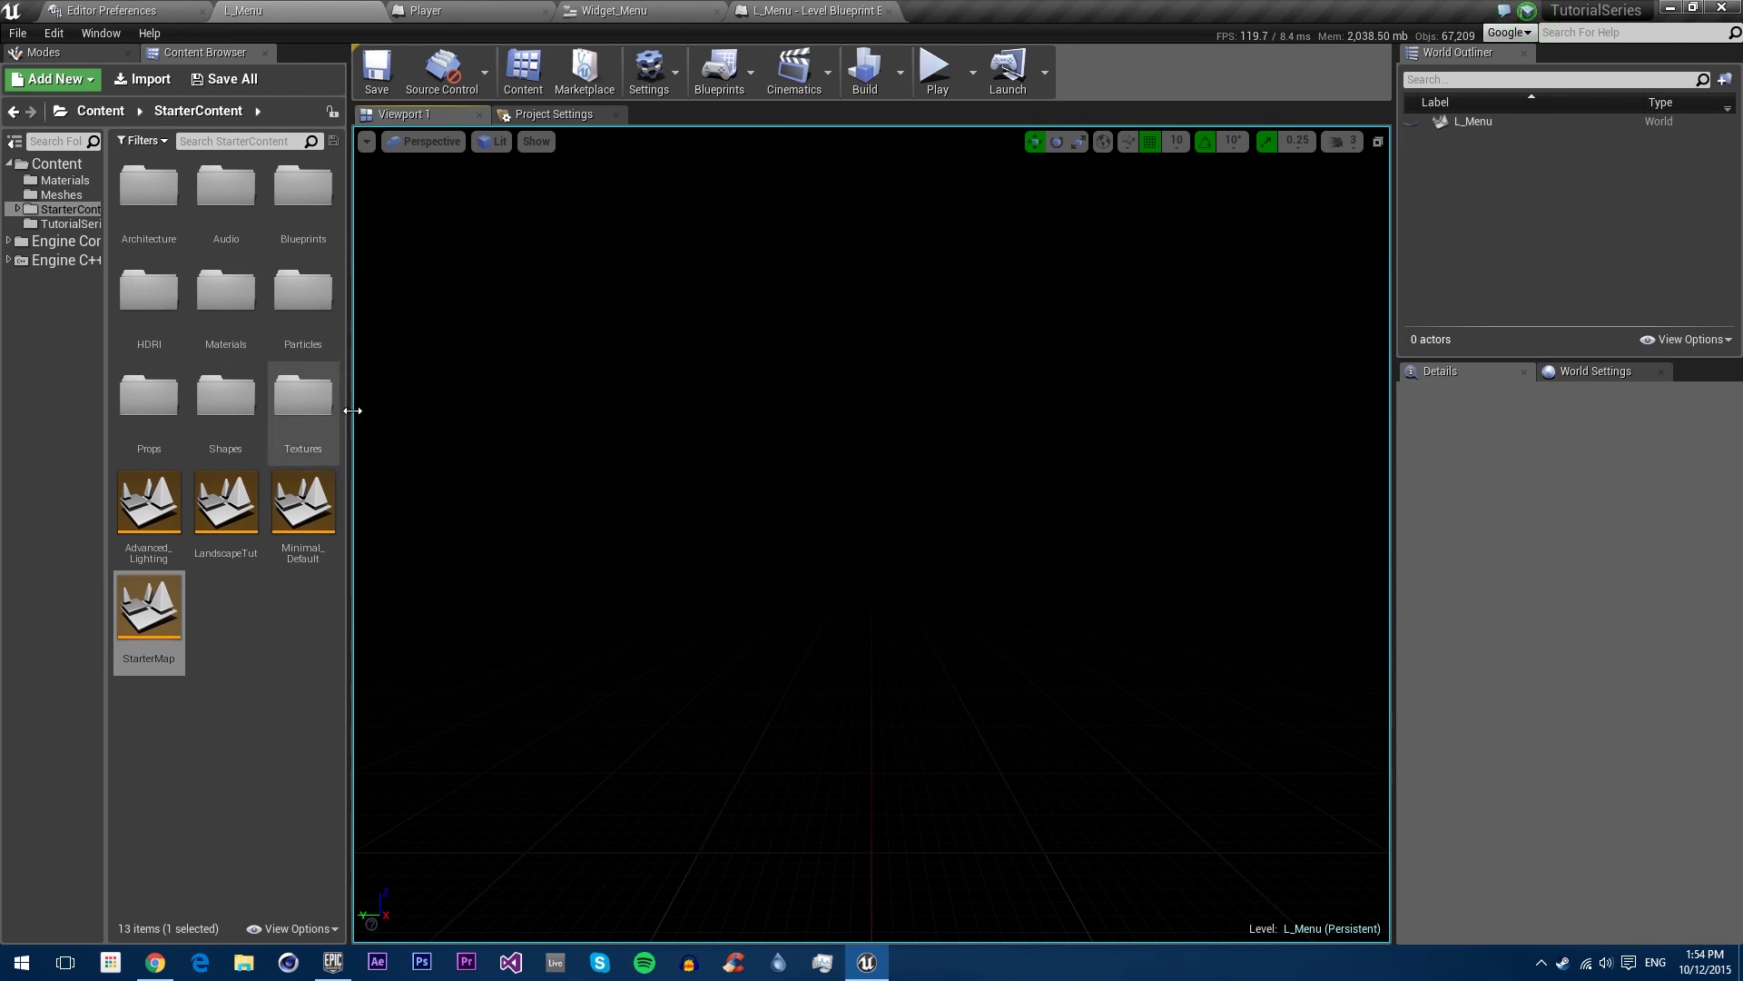
Step: Add a User Interface > Widget Blueprint in TutorialSeries named WIDGET_Instructions
left_click(73, 224)
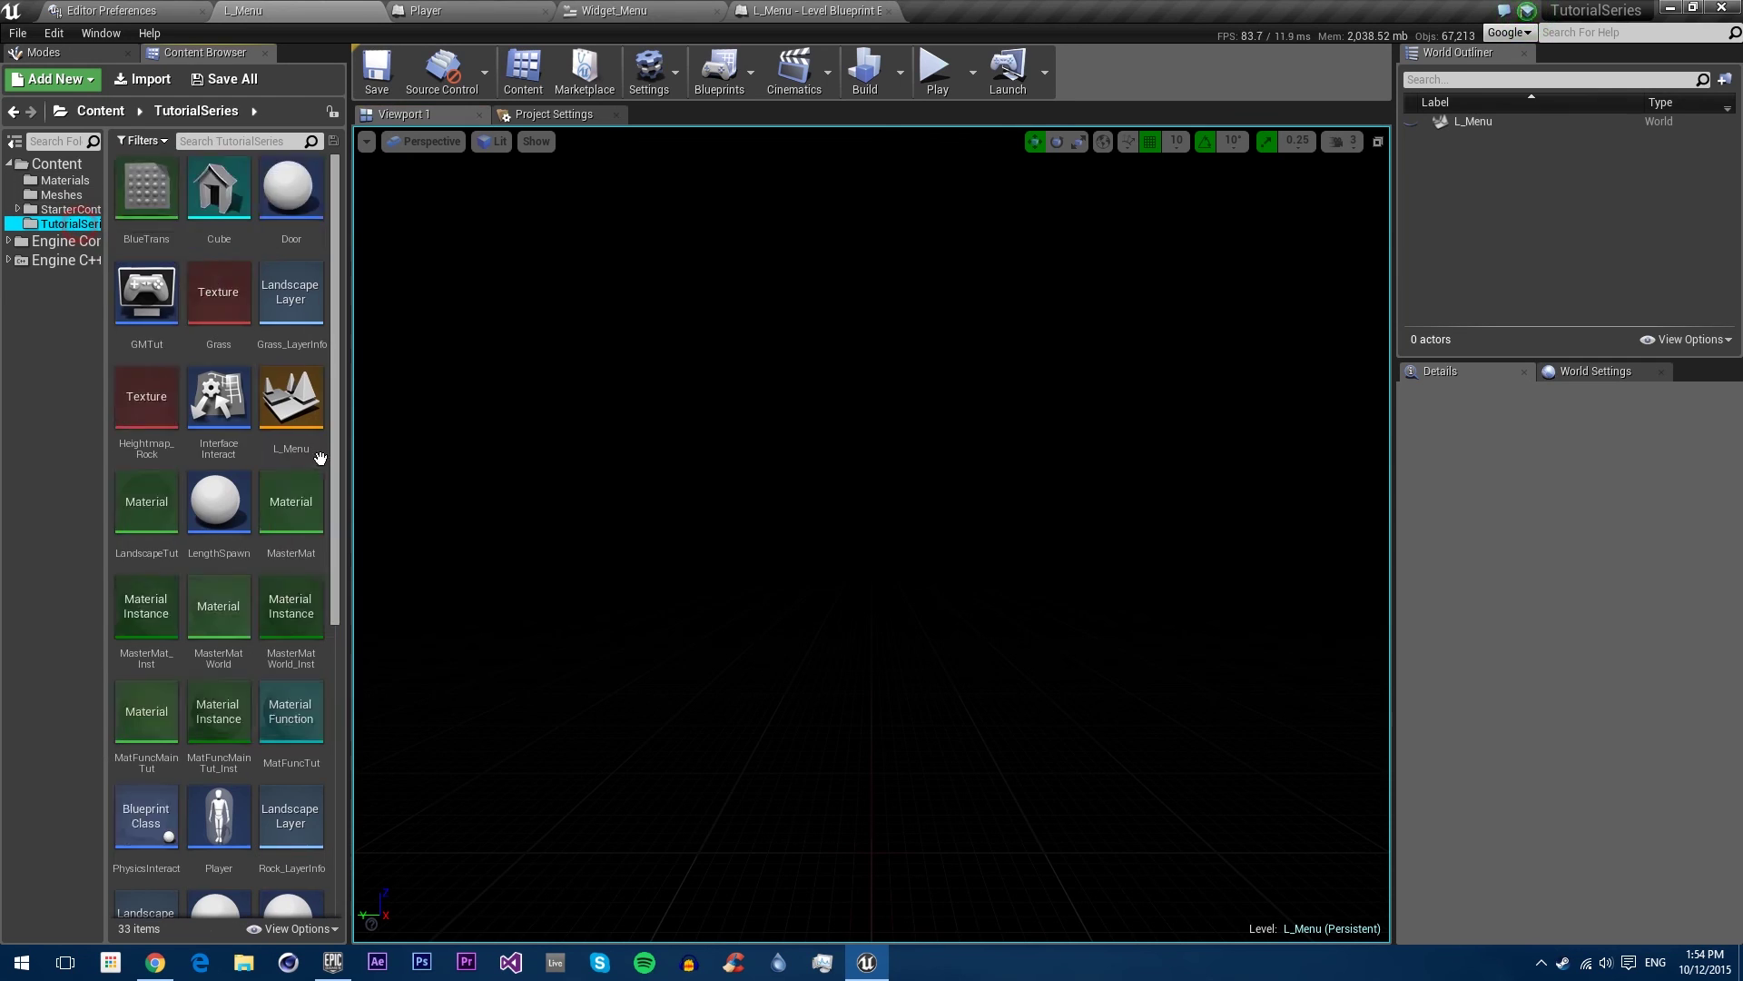
left_click(70, 83)
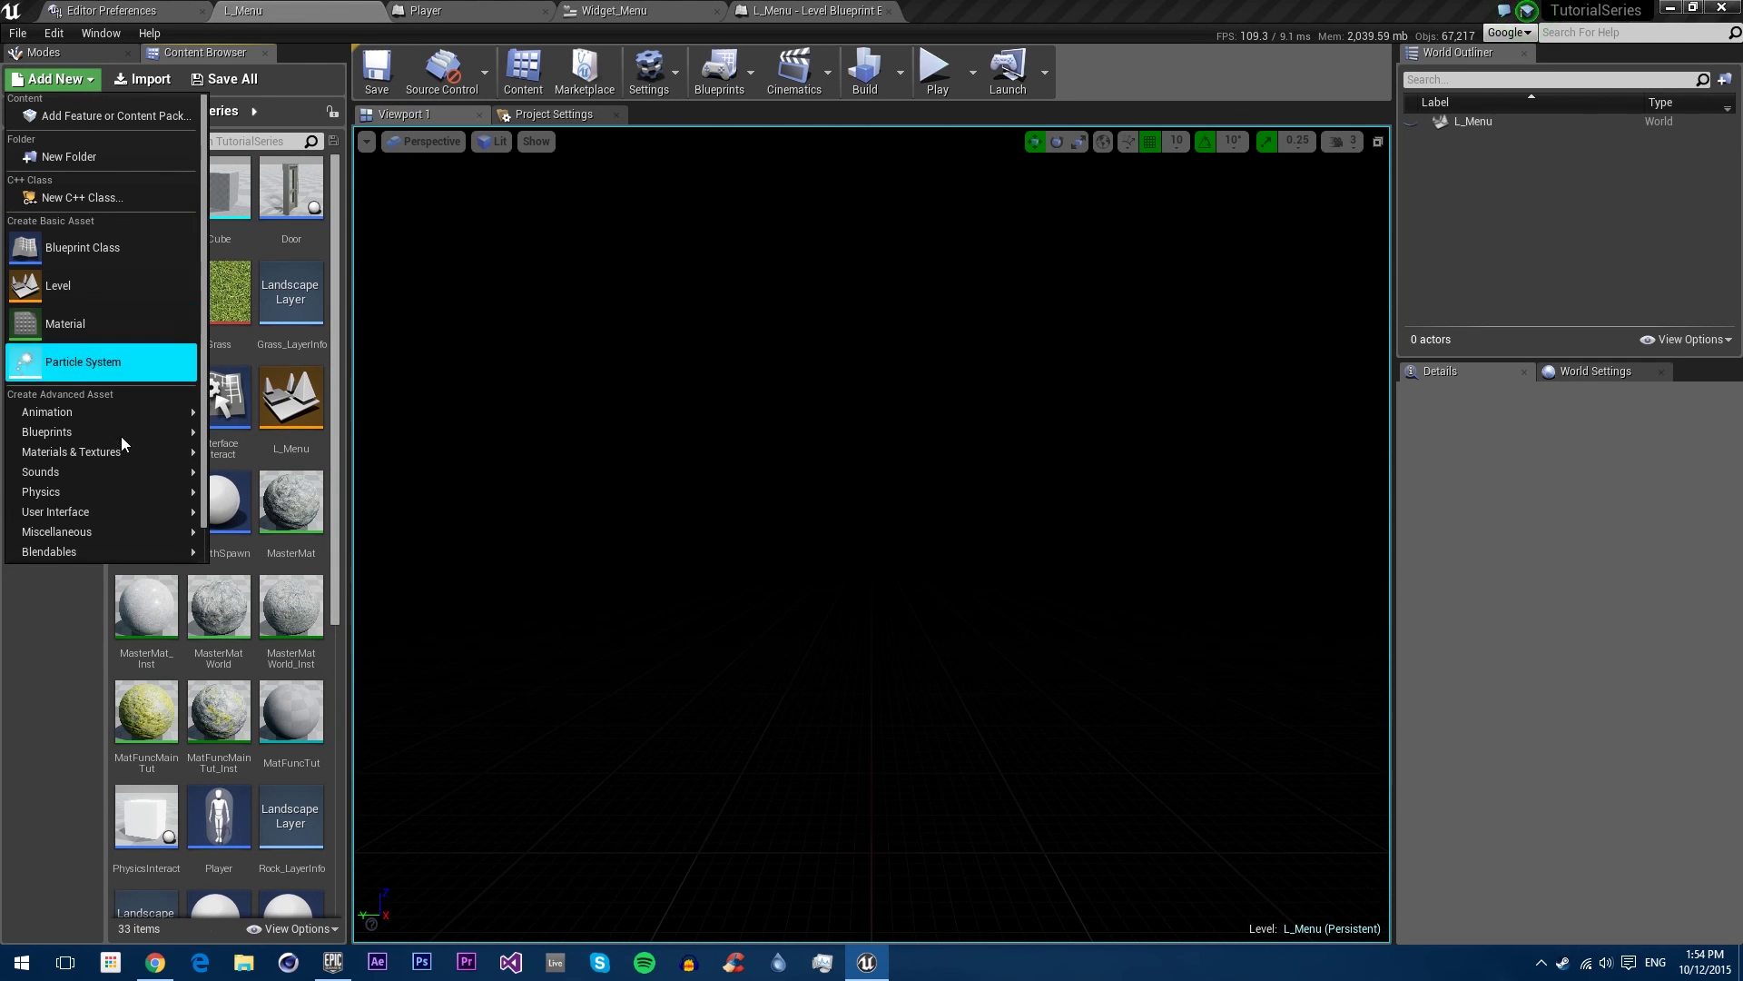
mouse_move(113, 491)
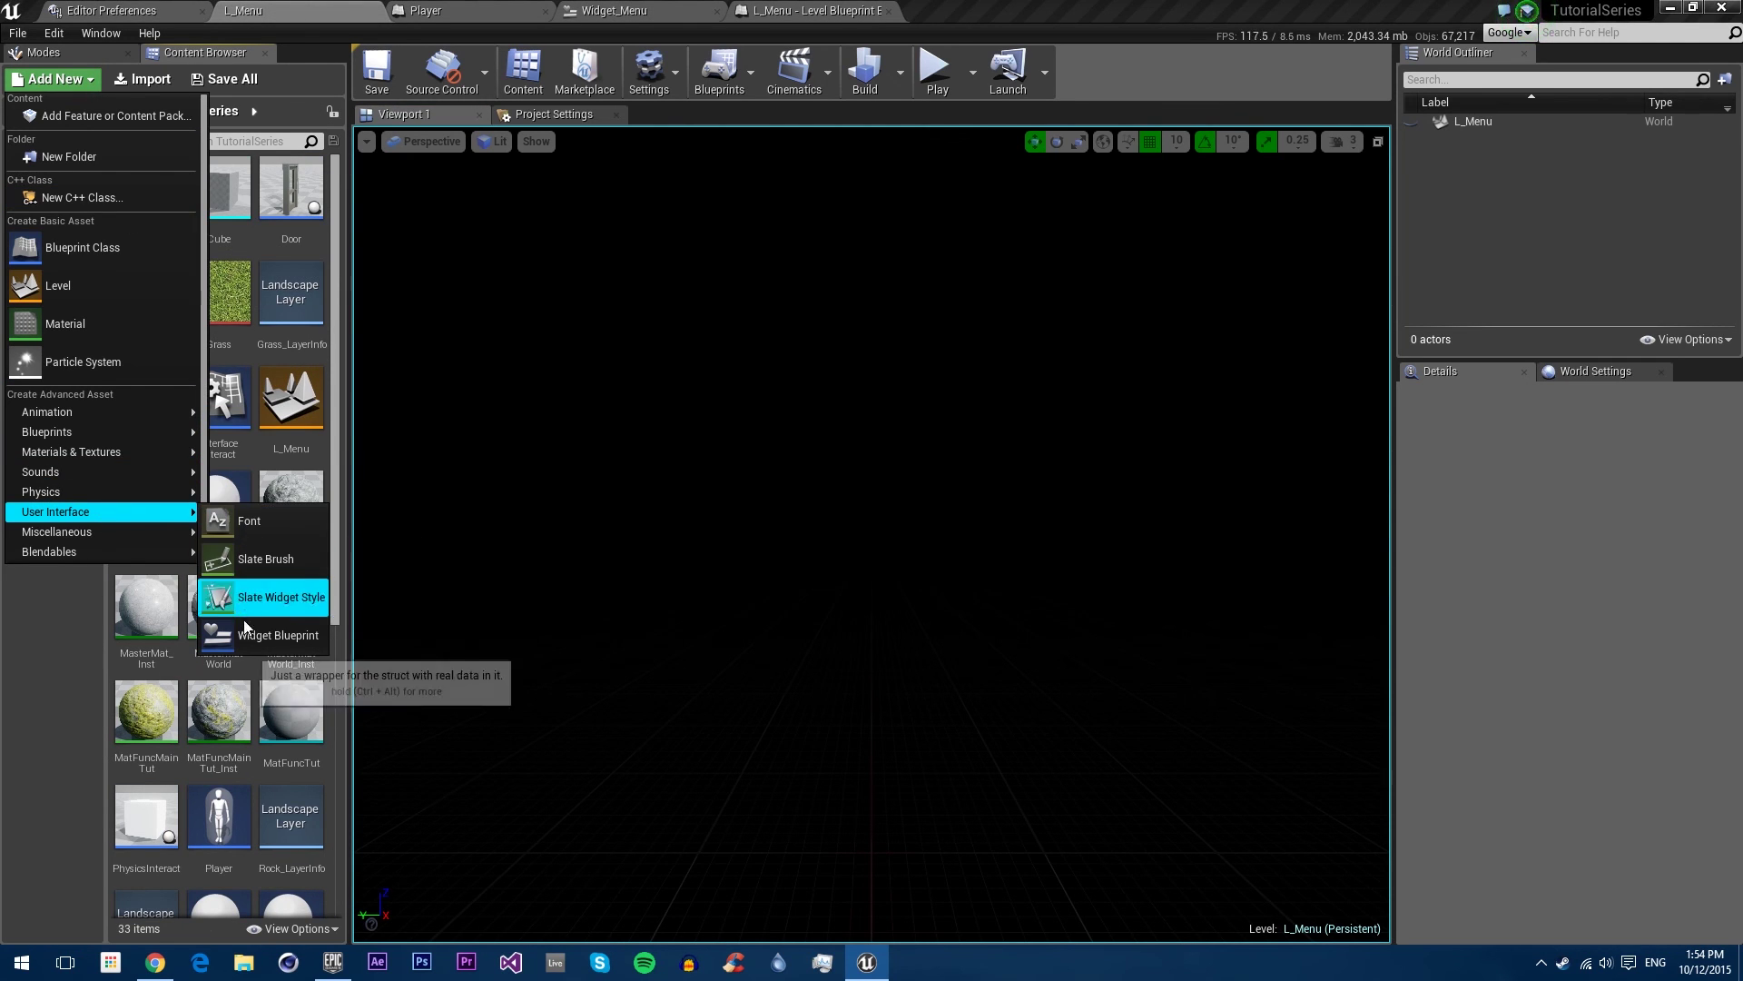
left_click(240, 633)
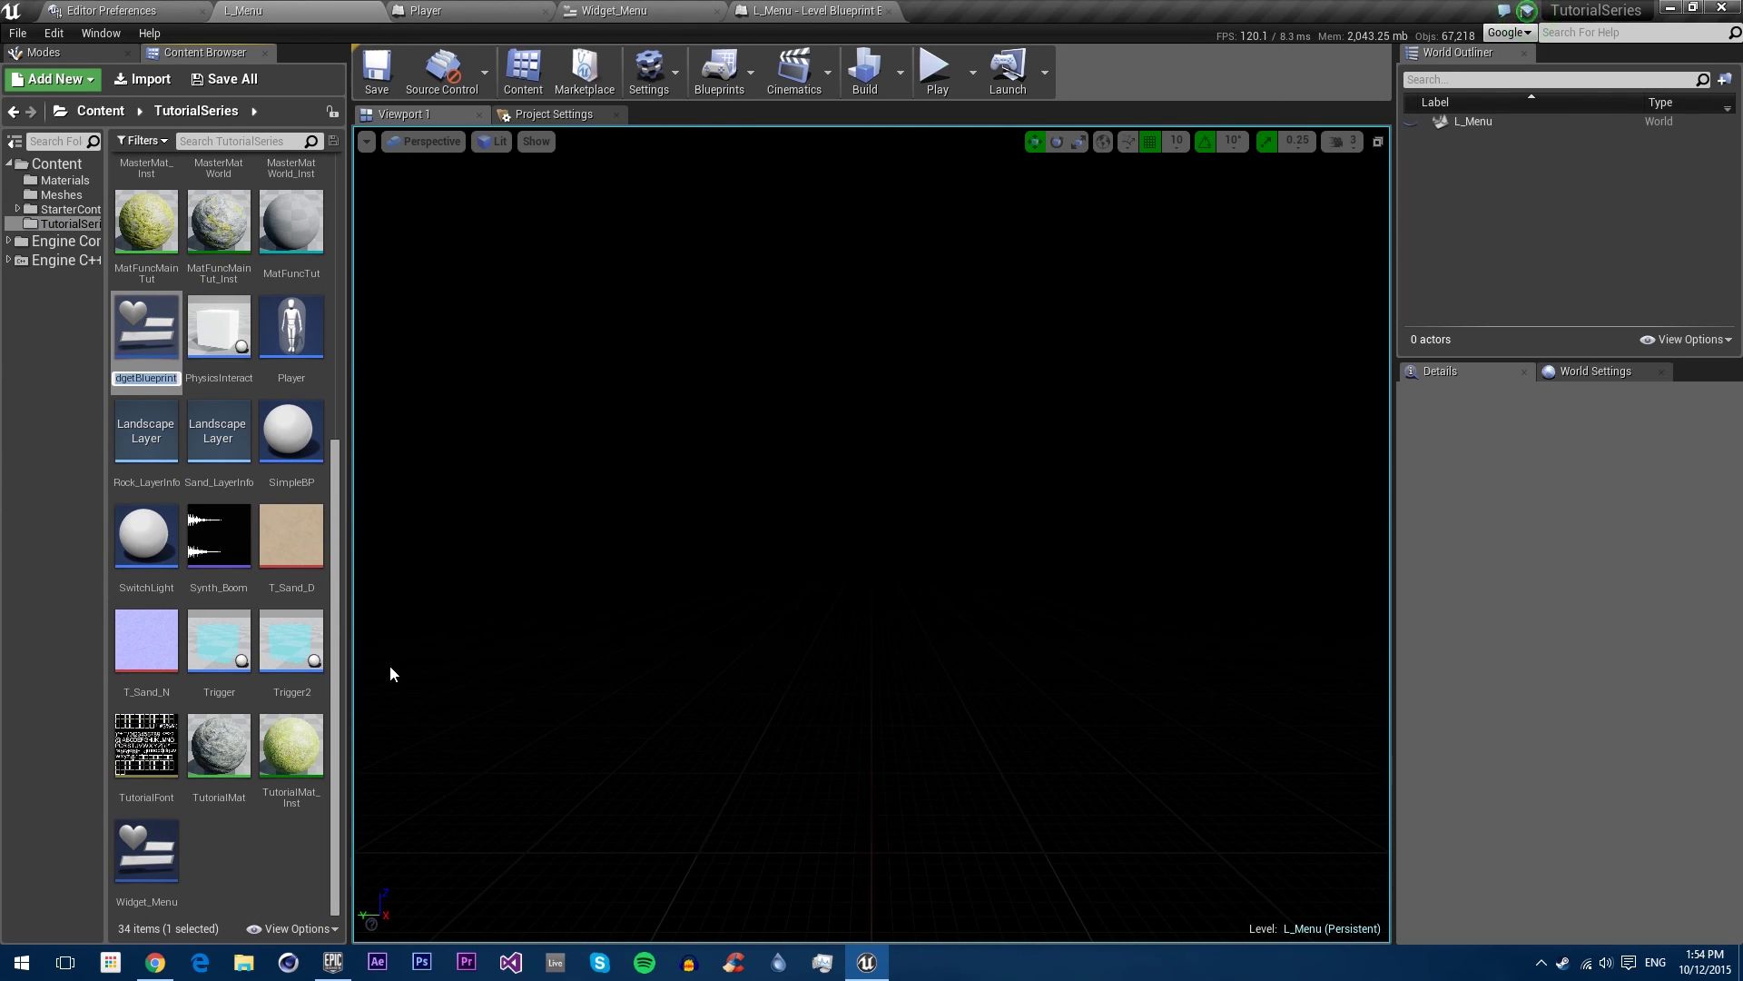
type("W")
type("IDGET")
type("_Instructions")
key("Return")
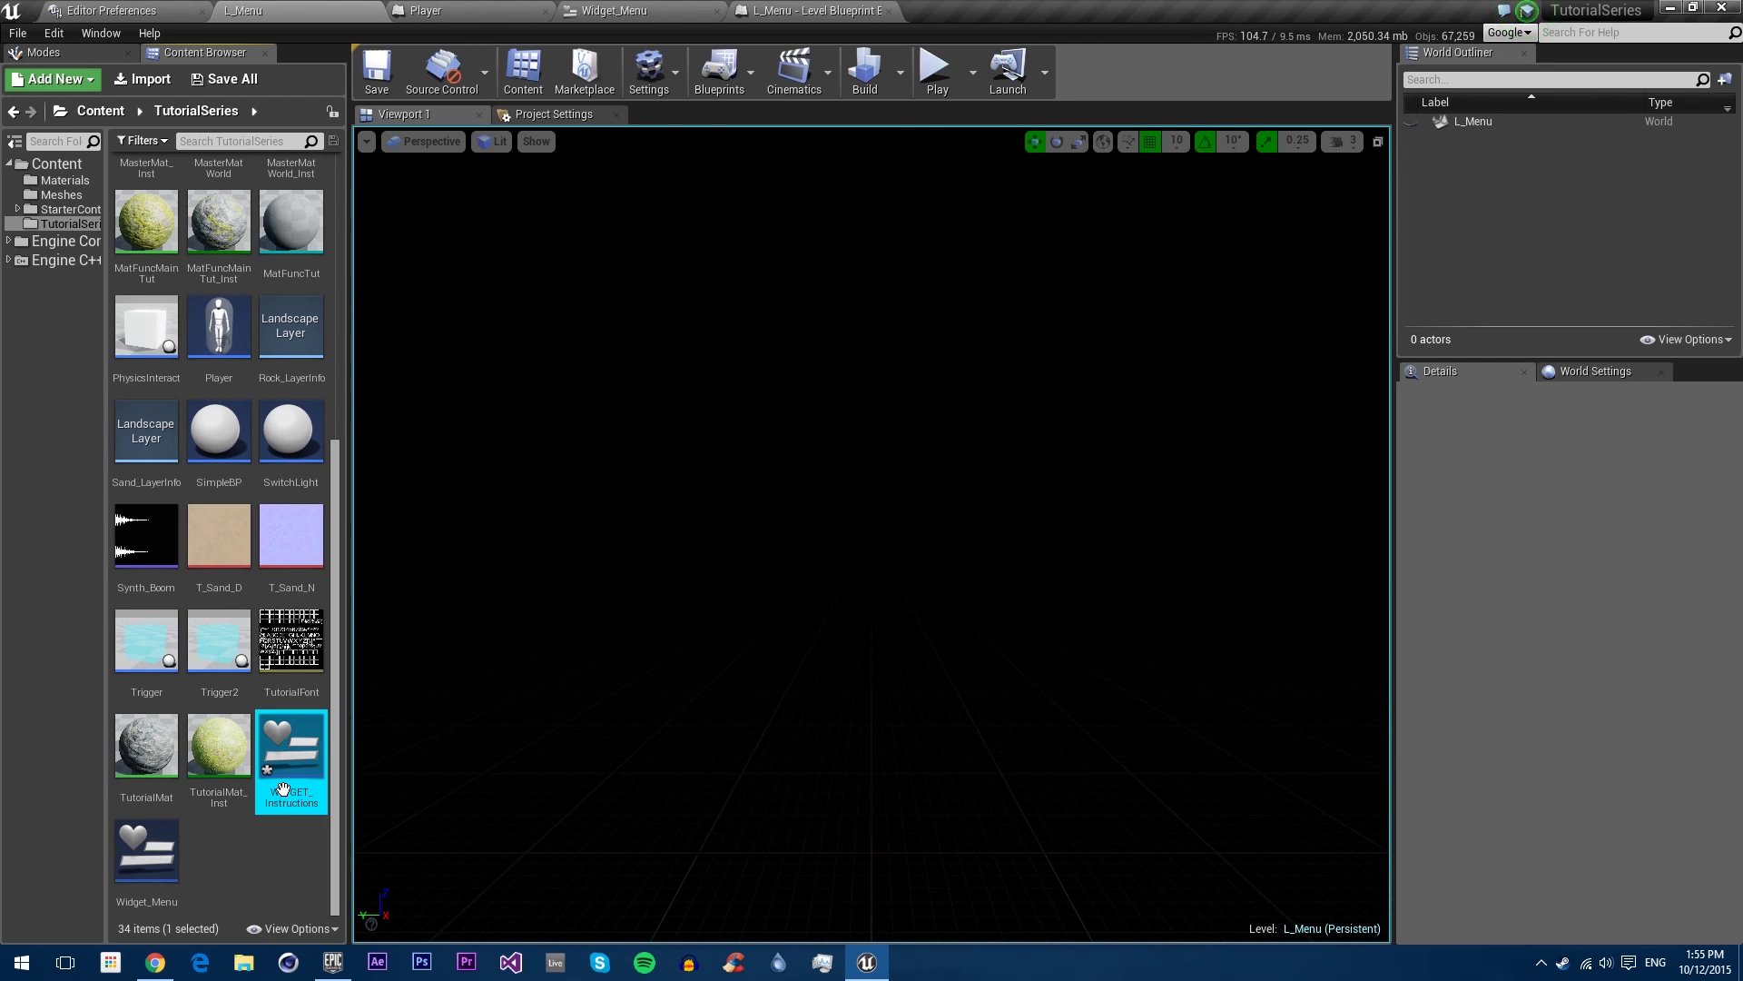
Step: Open WIDGET_Instructions and add a Border anchored to stretch over the full canvas
double_click(302, 752)
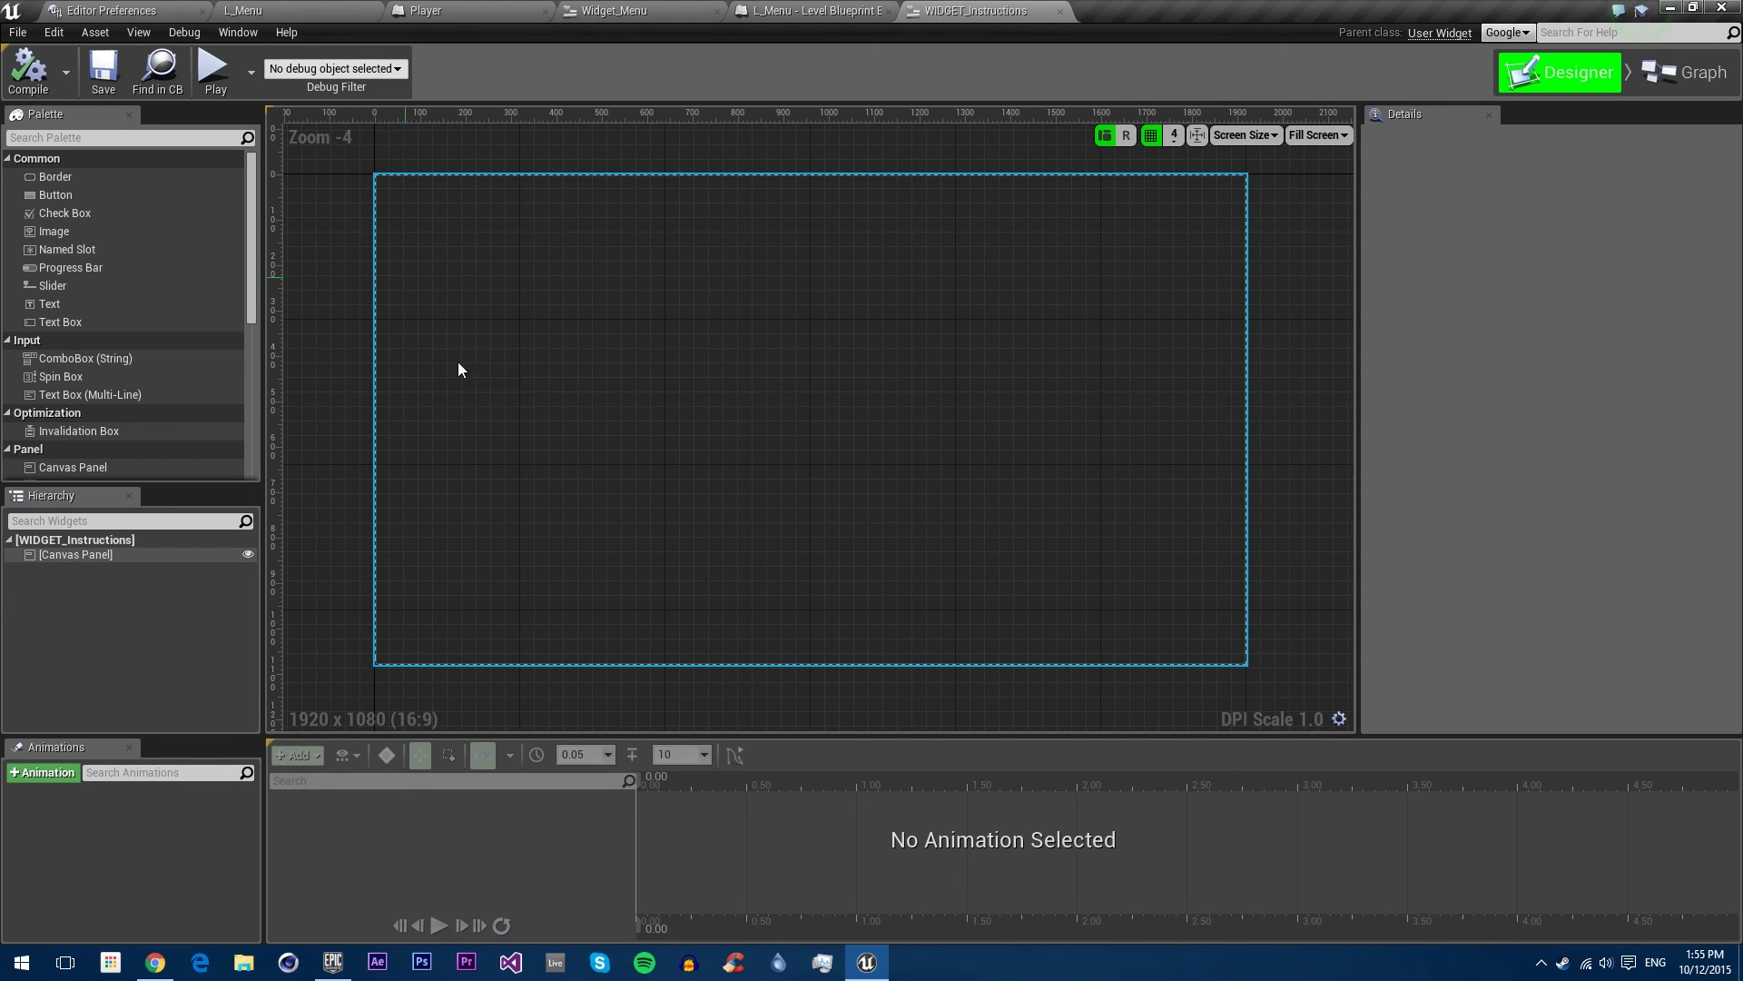
left_click(65, 178)
left_click_drag(493, 319, 627, 338)
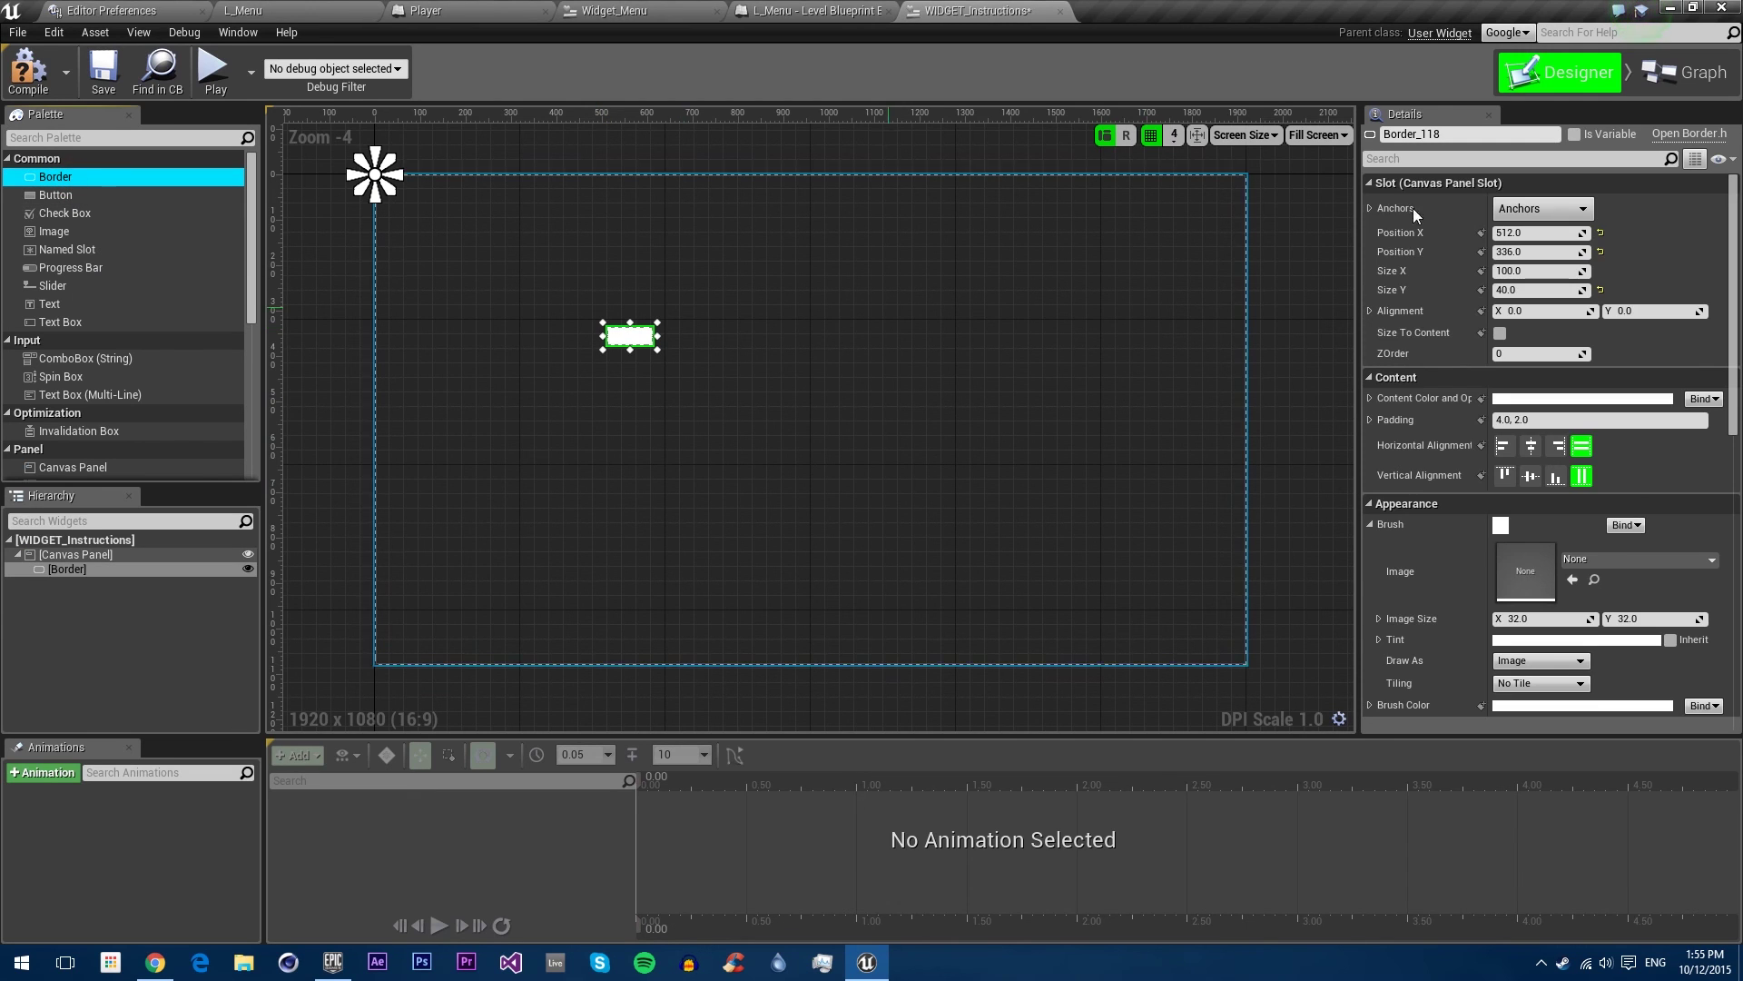
left_click(1543, 208)
left_click(1707, 445)
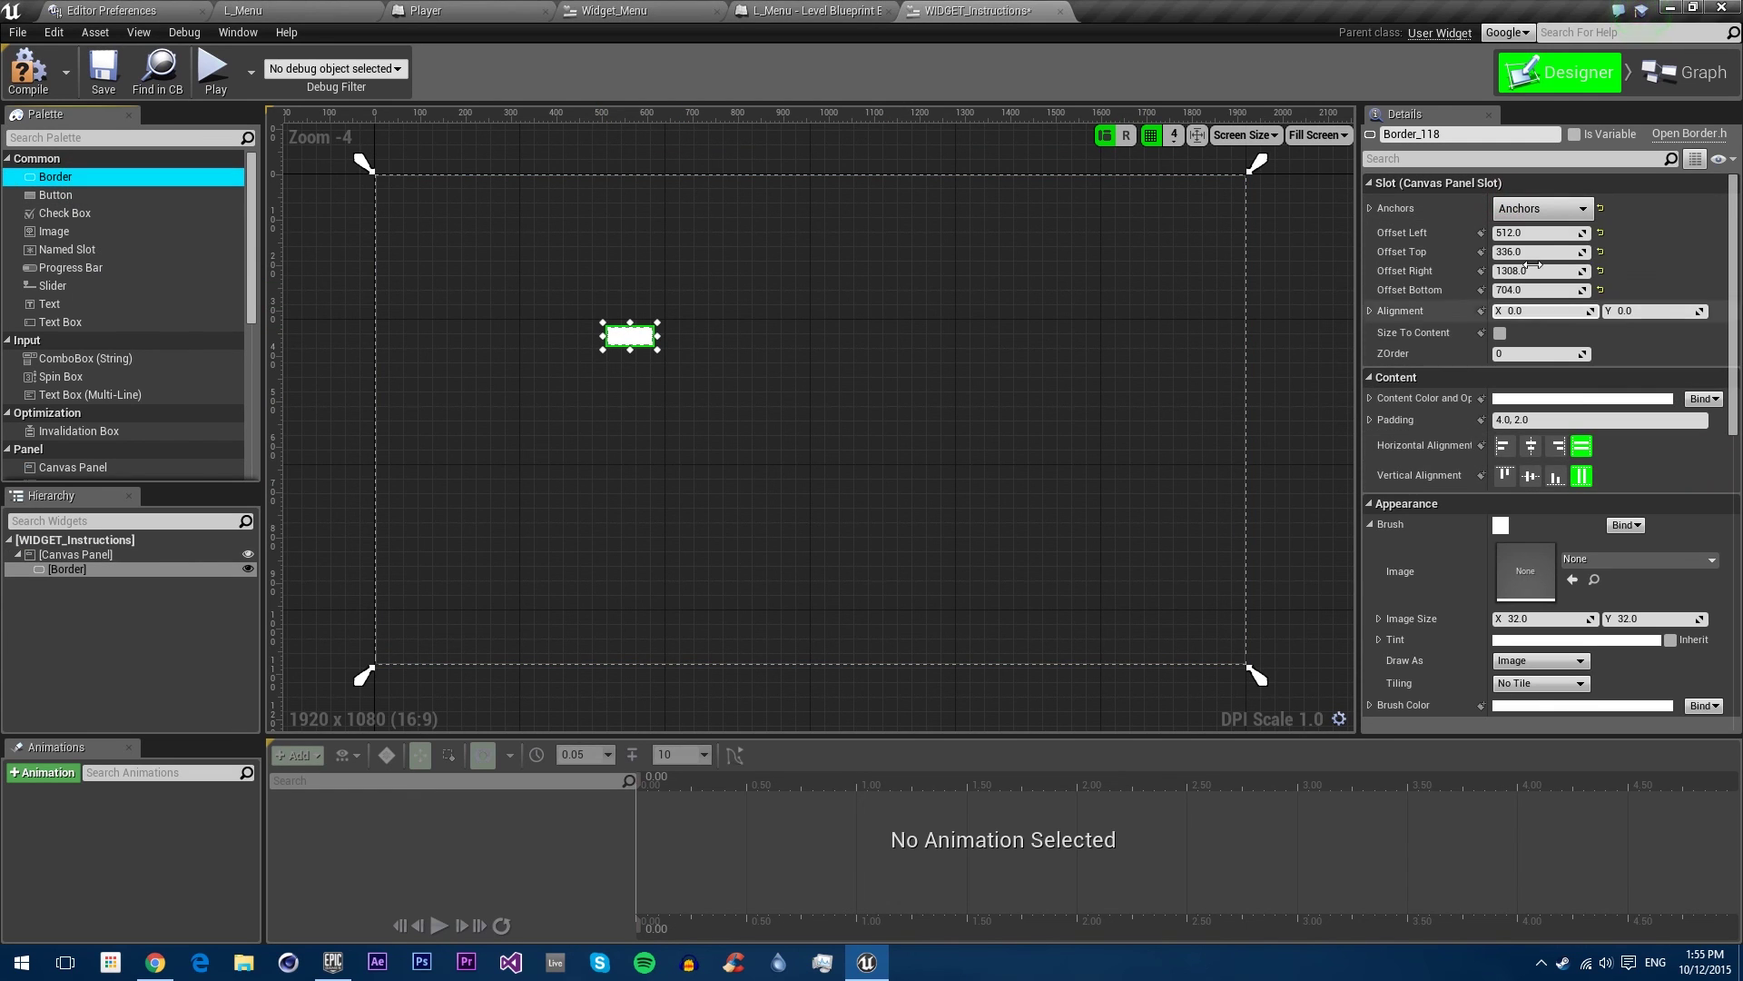
Step: Reset the Border's left, top, right and bottom offsets and set its padding to 0
left_click(1601, 232)
left_click(1600, 251)
left_click(1601, 270)
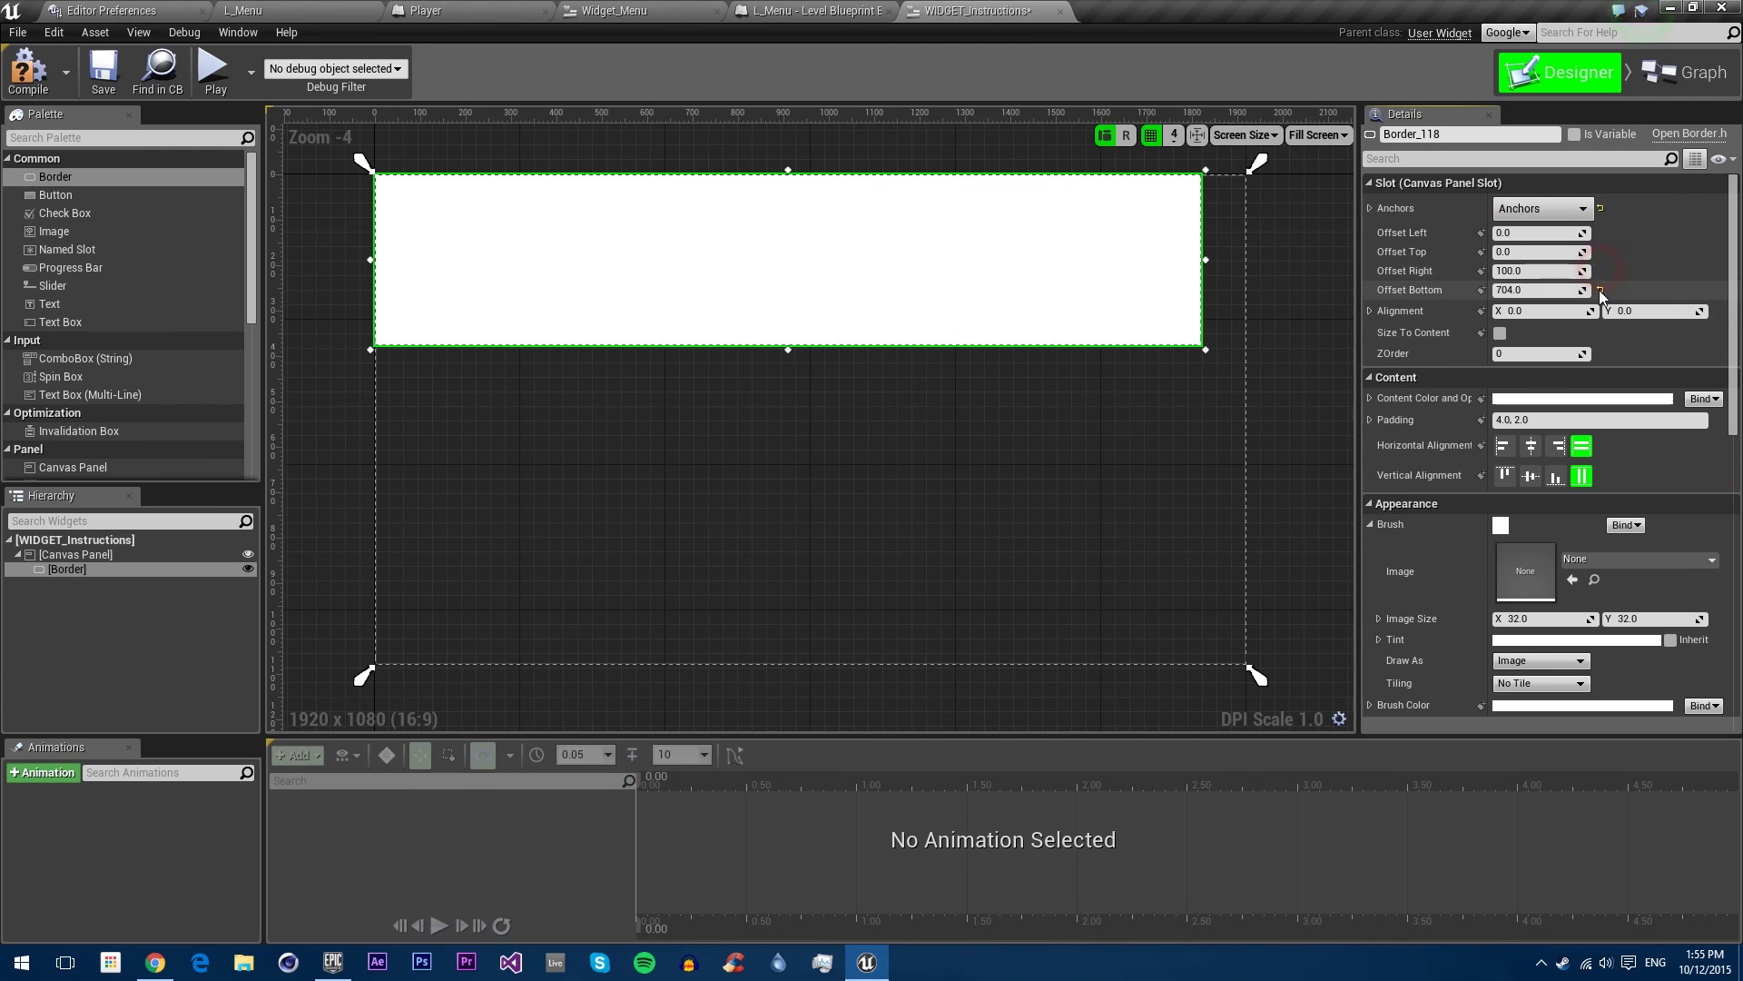
left_click(1600, 289)
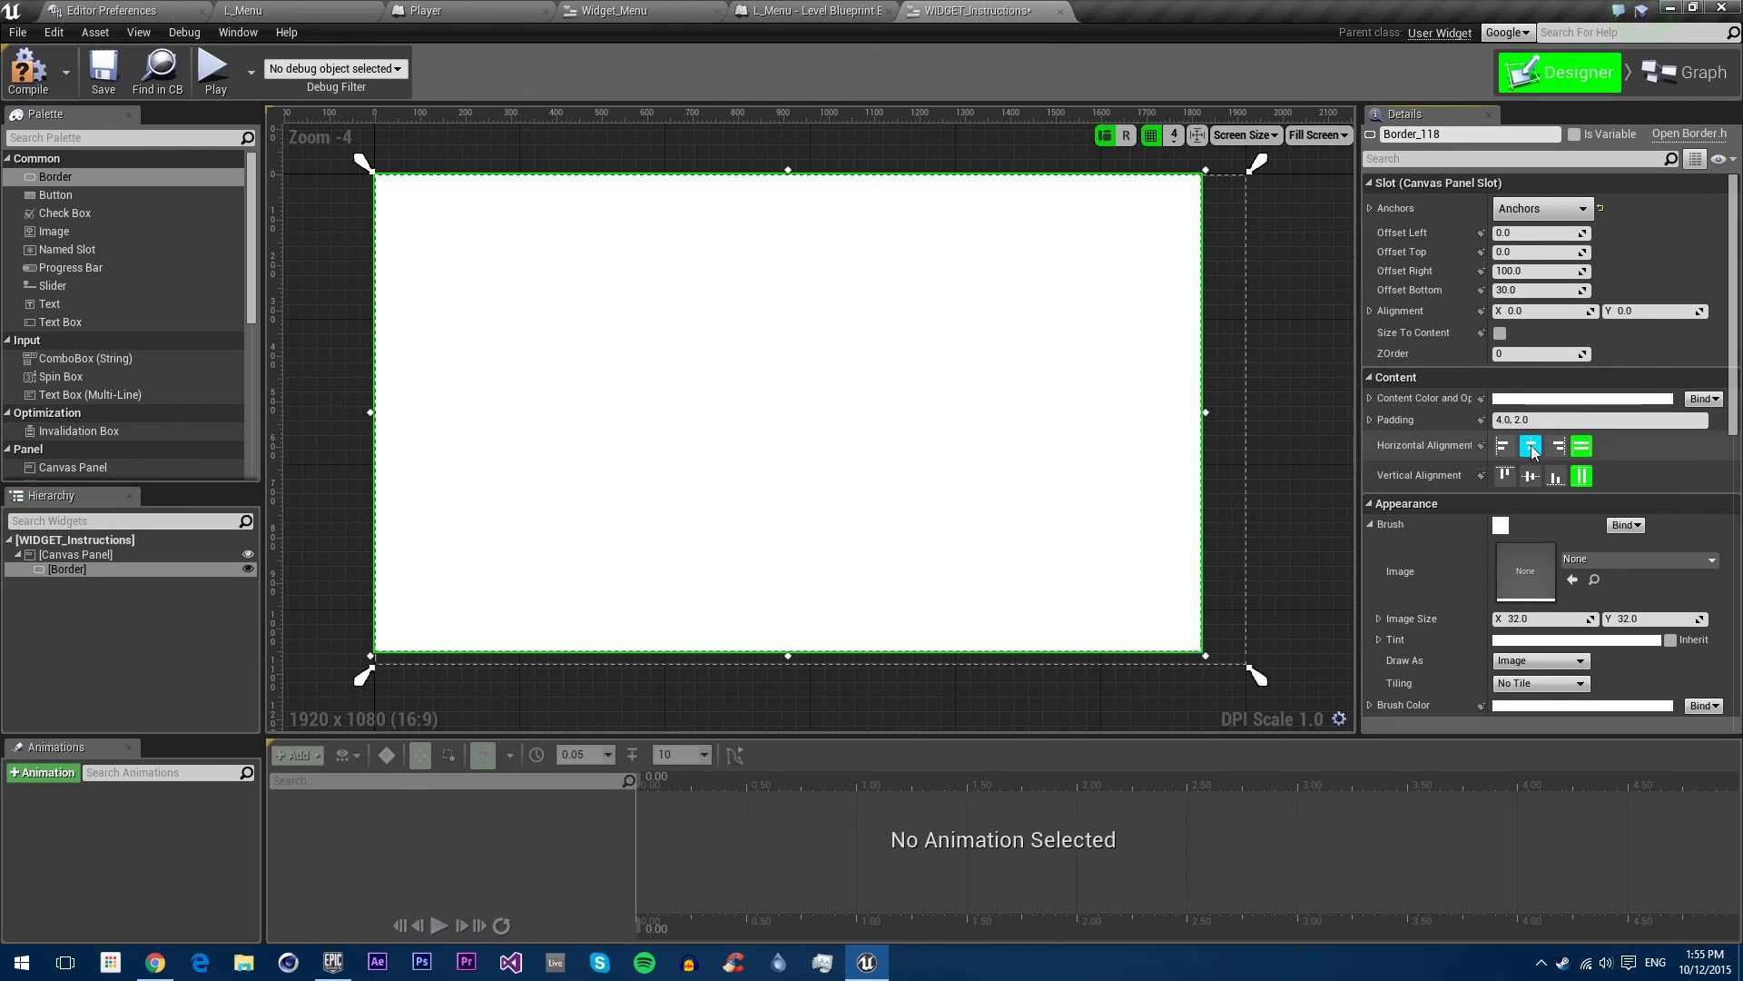
left_click(1552, 419)
type("0")
key("Return")
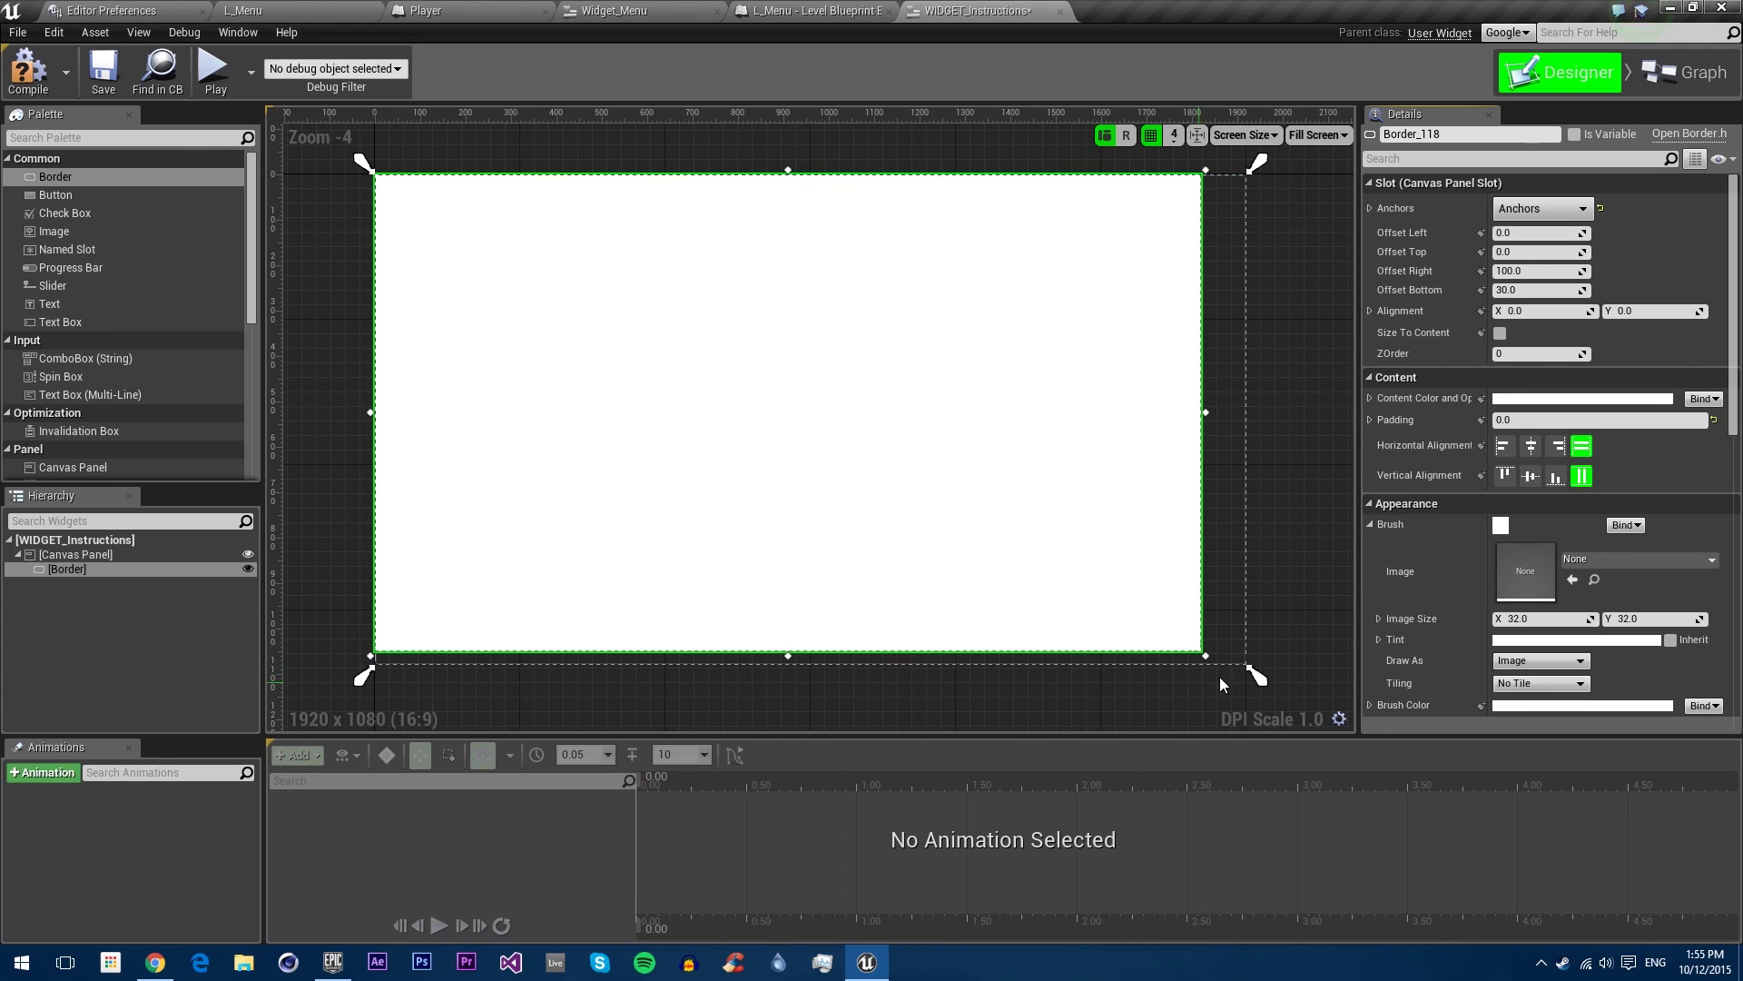
Step: Set the Border's right and bottom offsets to 0 and compile the widget
left_click(1532, 271)
type("0")
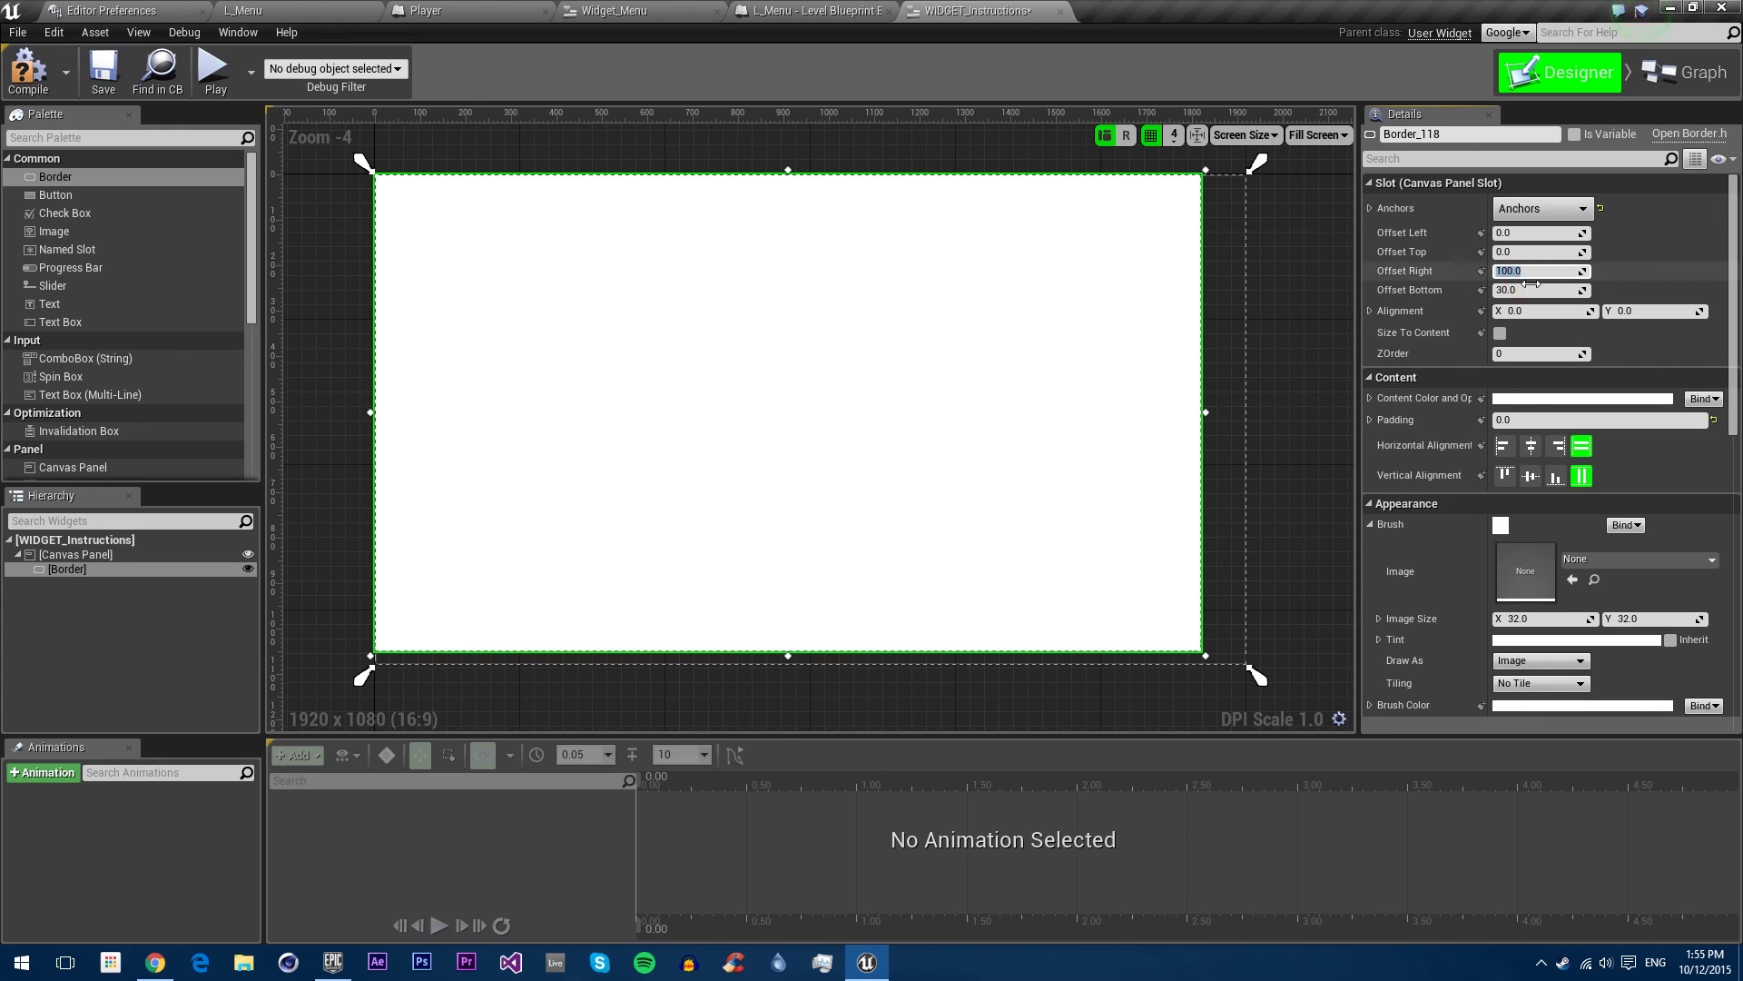
left_click(1538, 290)
type("0")
key("Return")
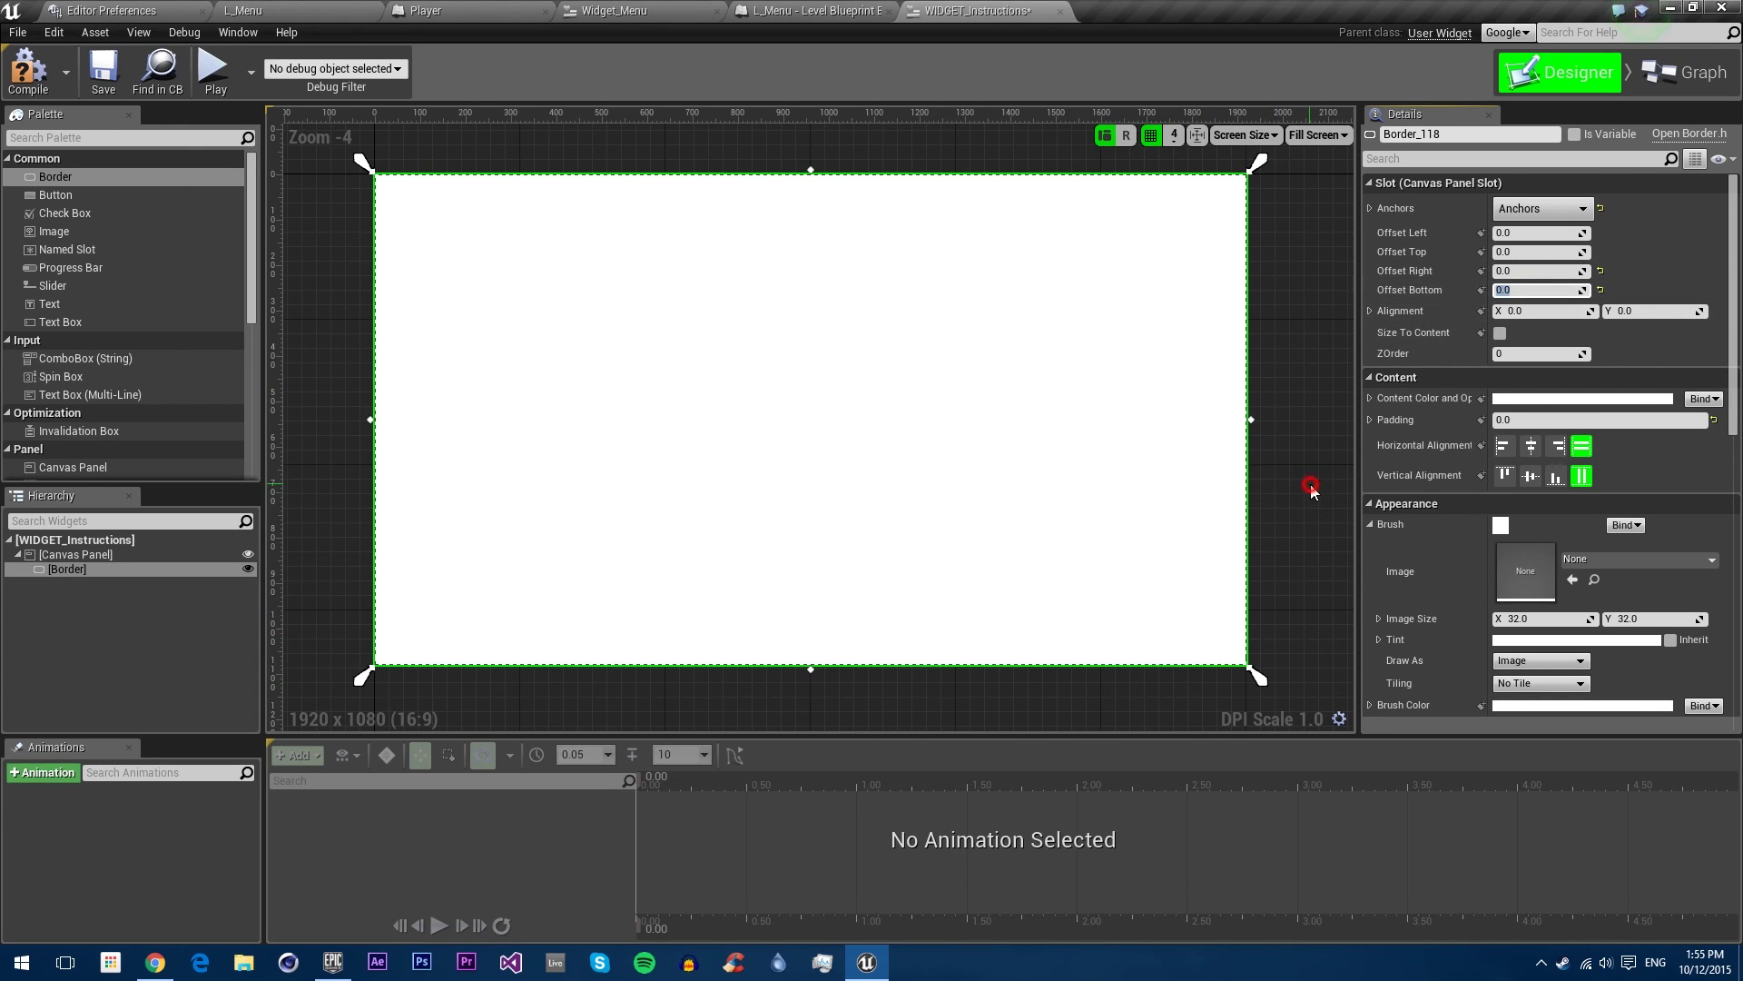
left_click(1316, 487)
left_click(57, 91)
left_click(771, 436)
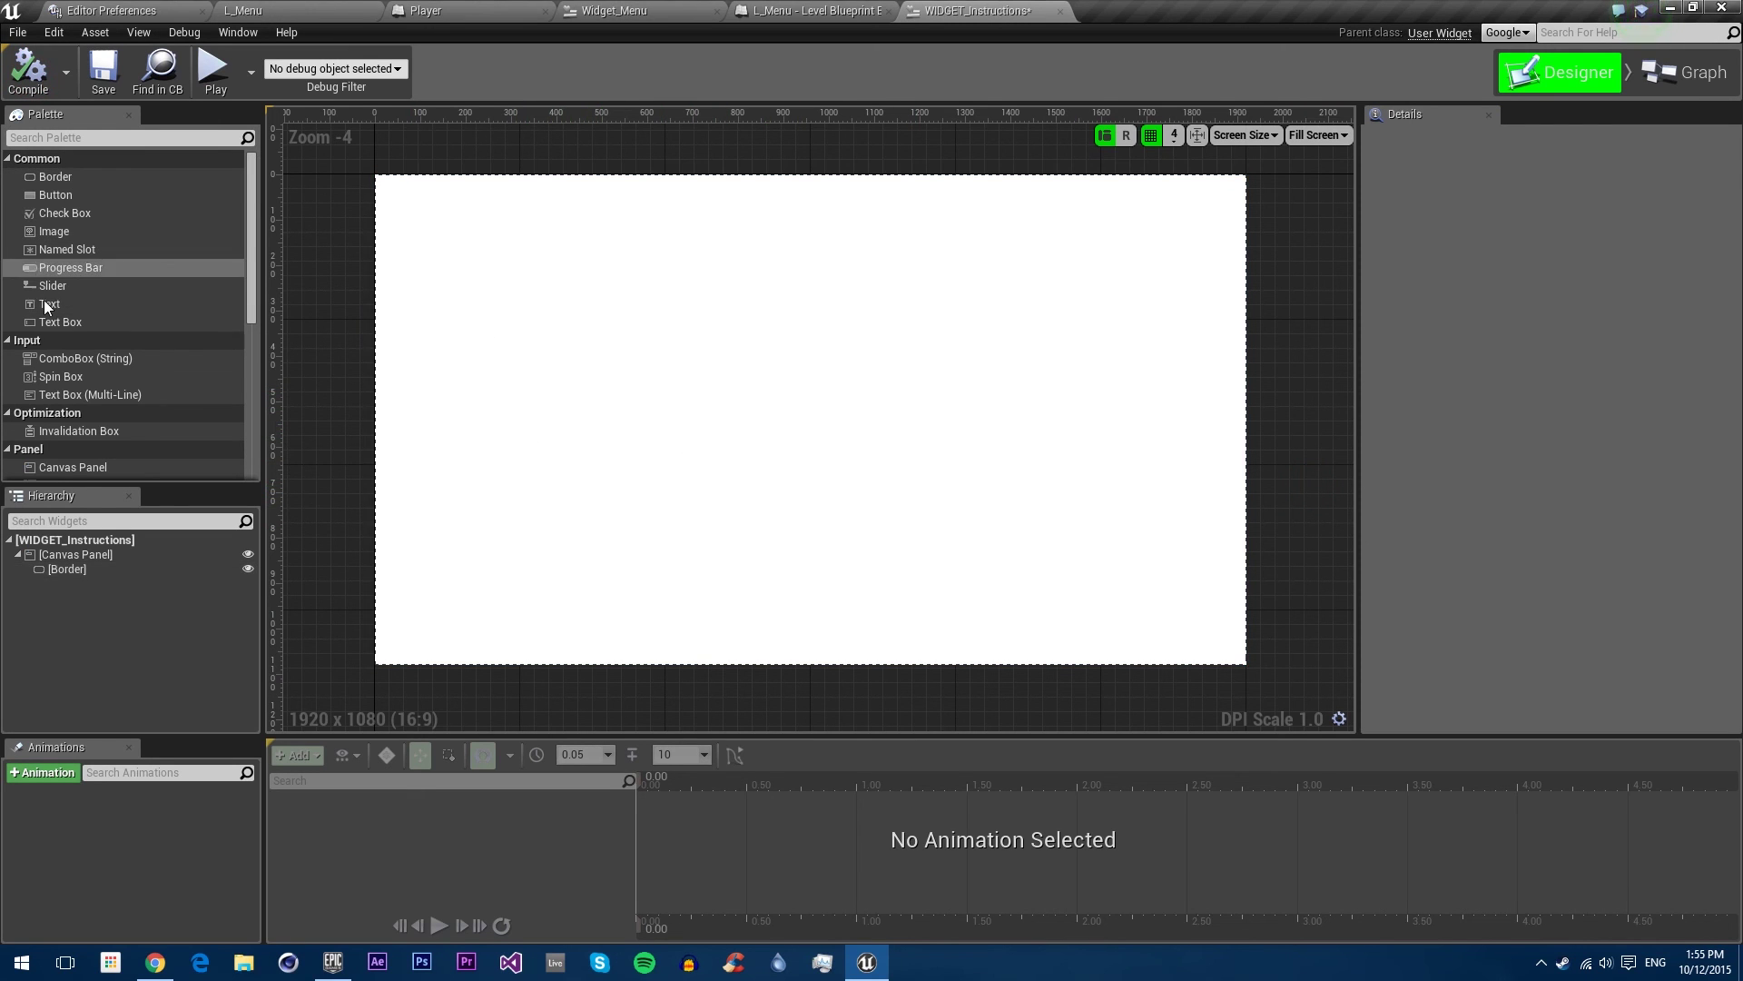
Step: Add a black Text Block inside the Border, centred horizontally and vertically
left_click_drag(46, 303, 616, 273)
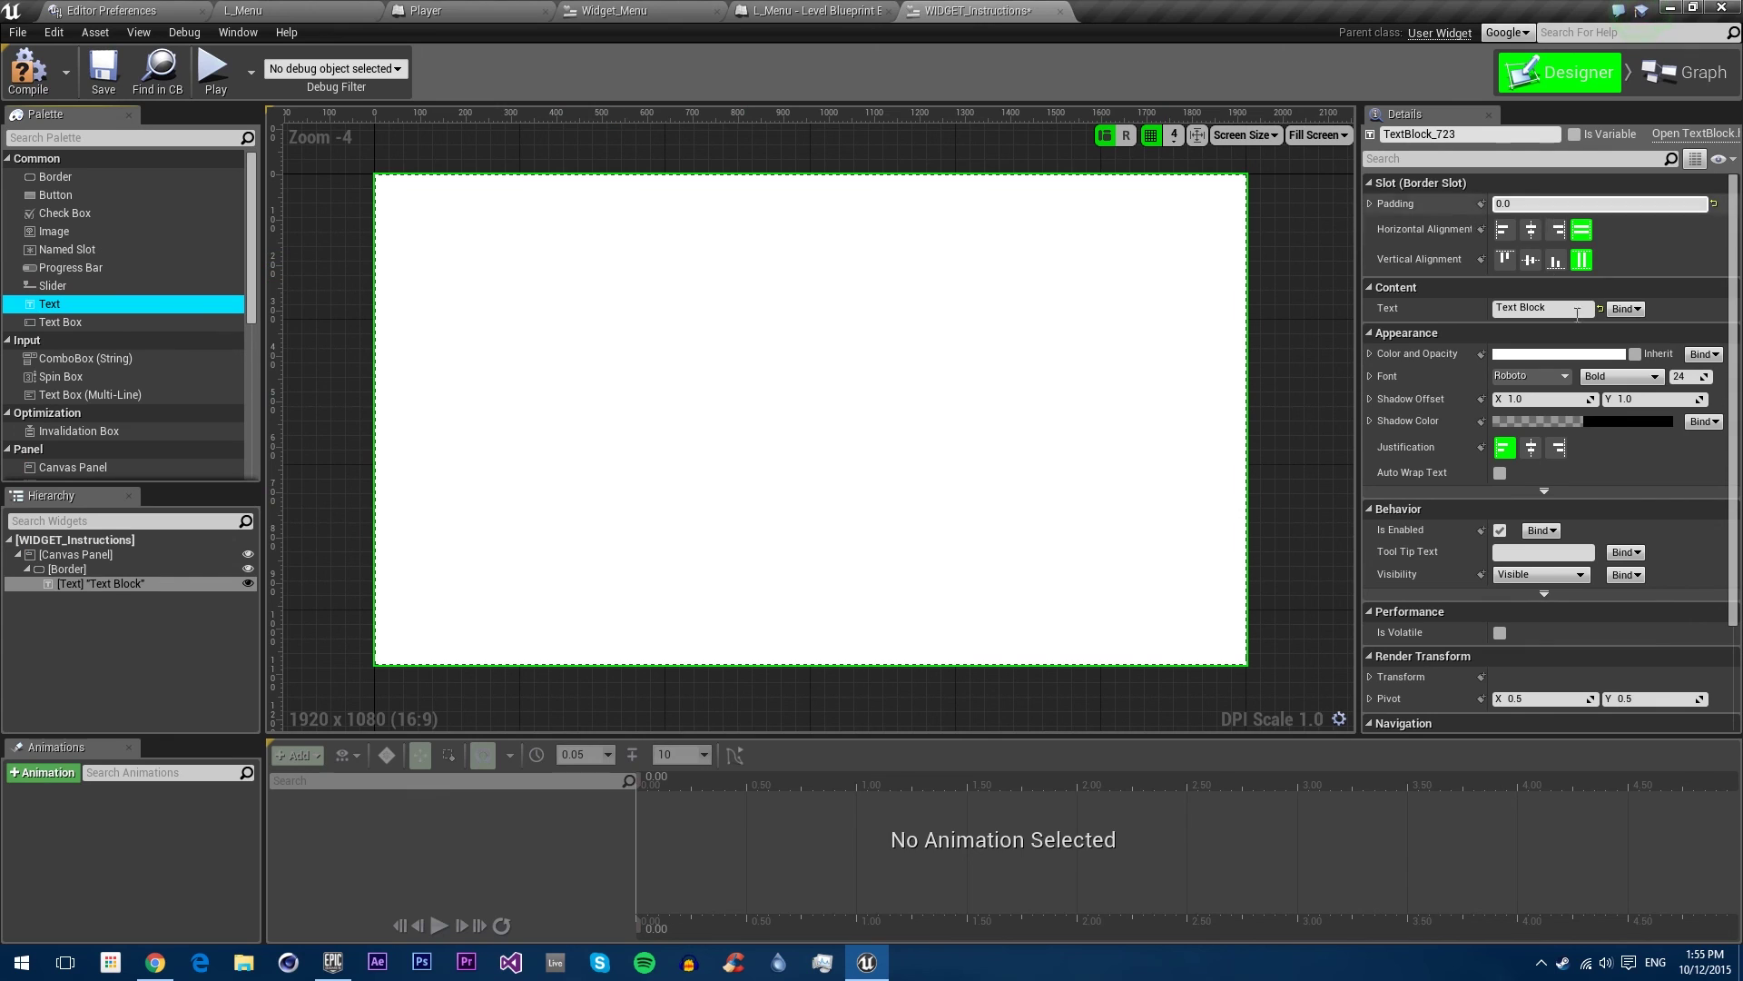
left_click(1584, 354)
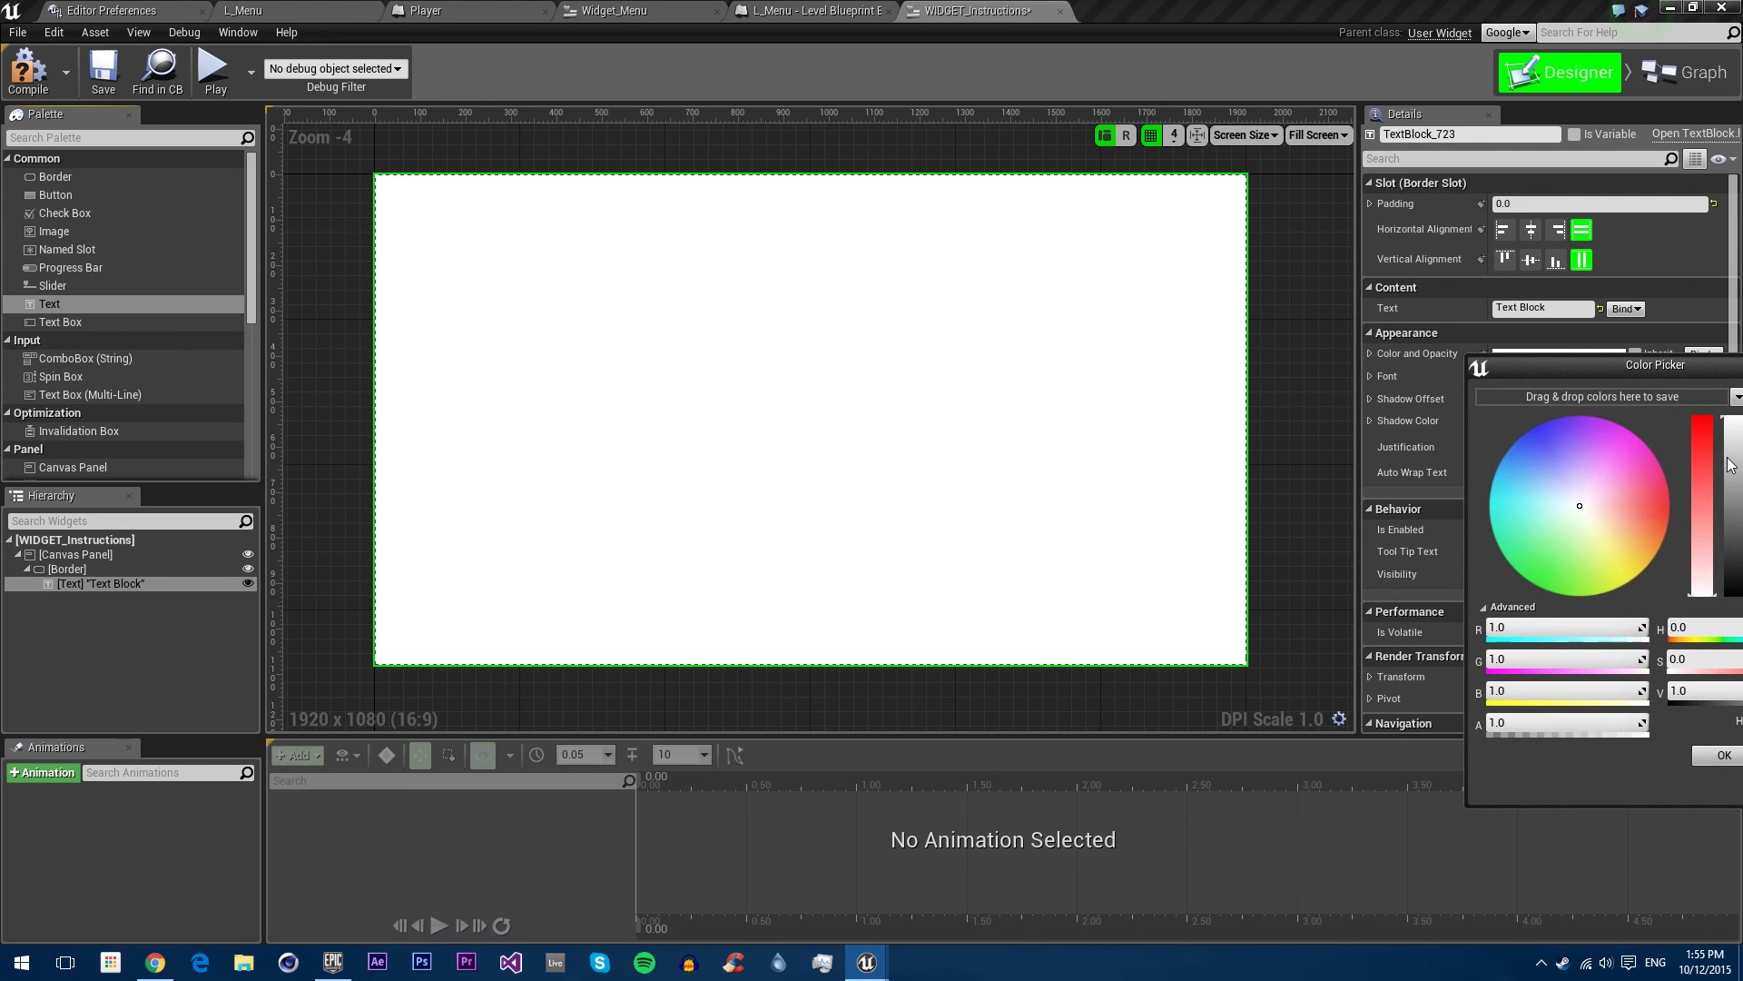
left_click_drag(1730, 465, 1729, 595)
left_click(1723, 755)
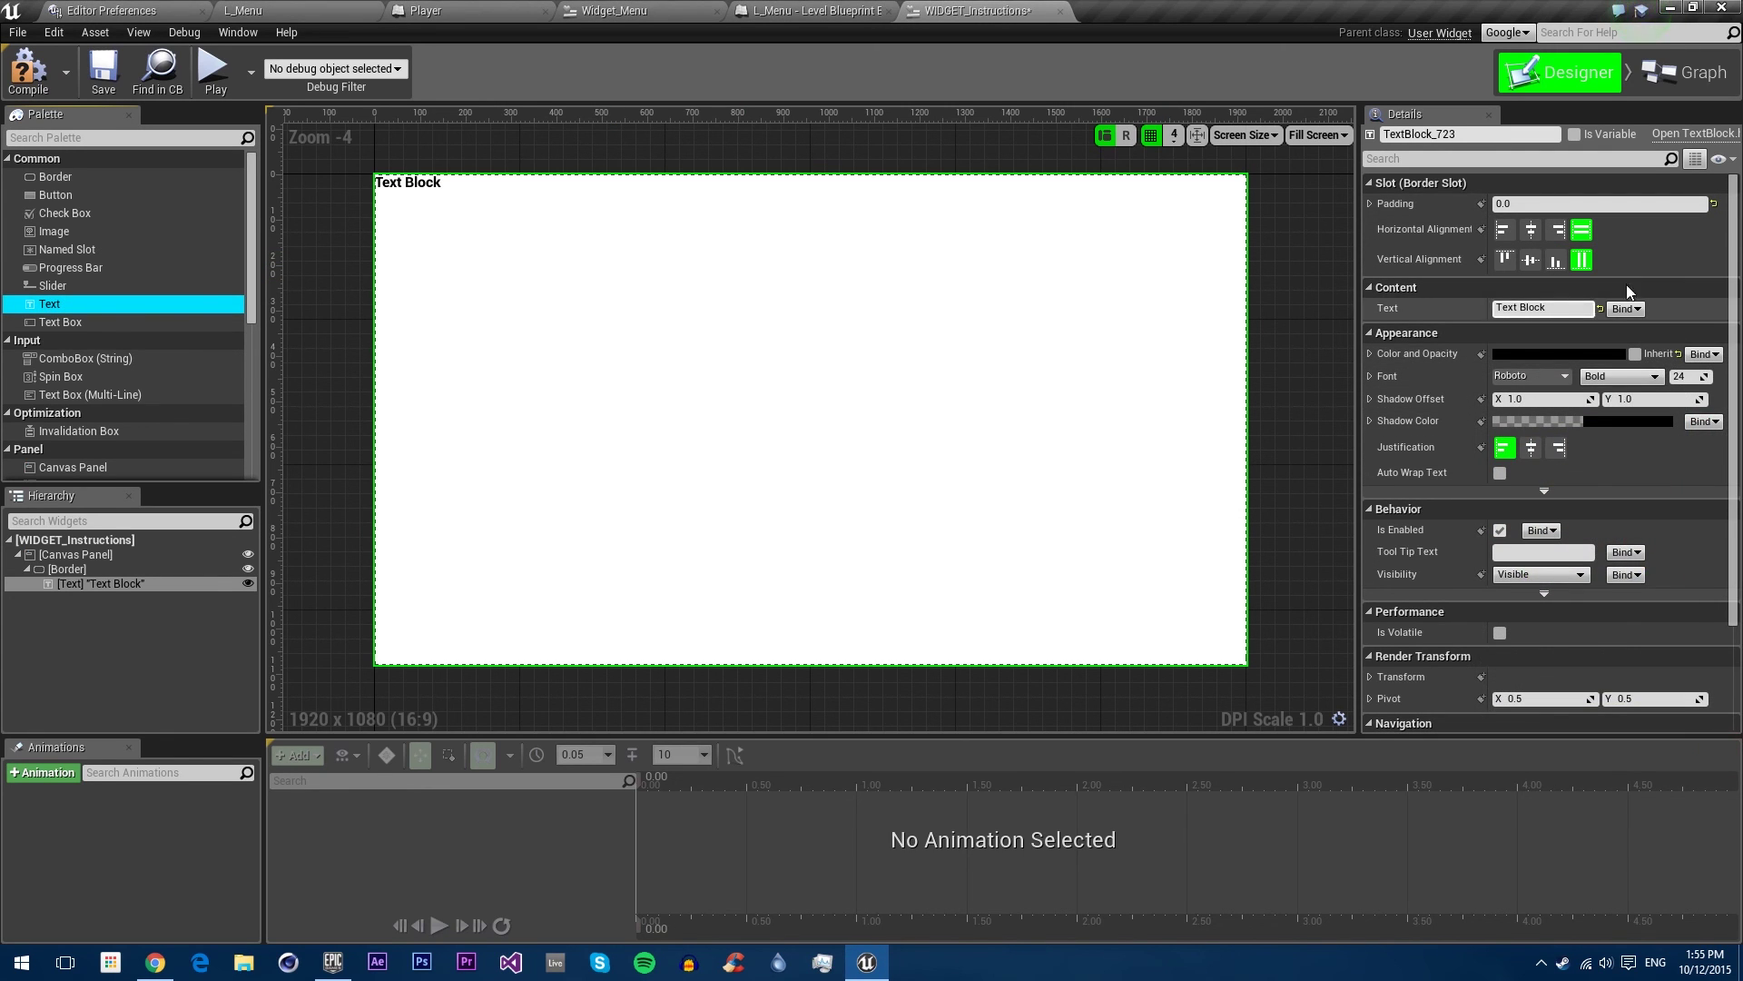
left_click(1538, 229)
left_click(1531, 259)
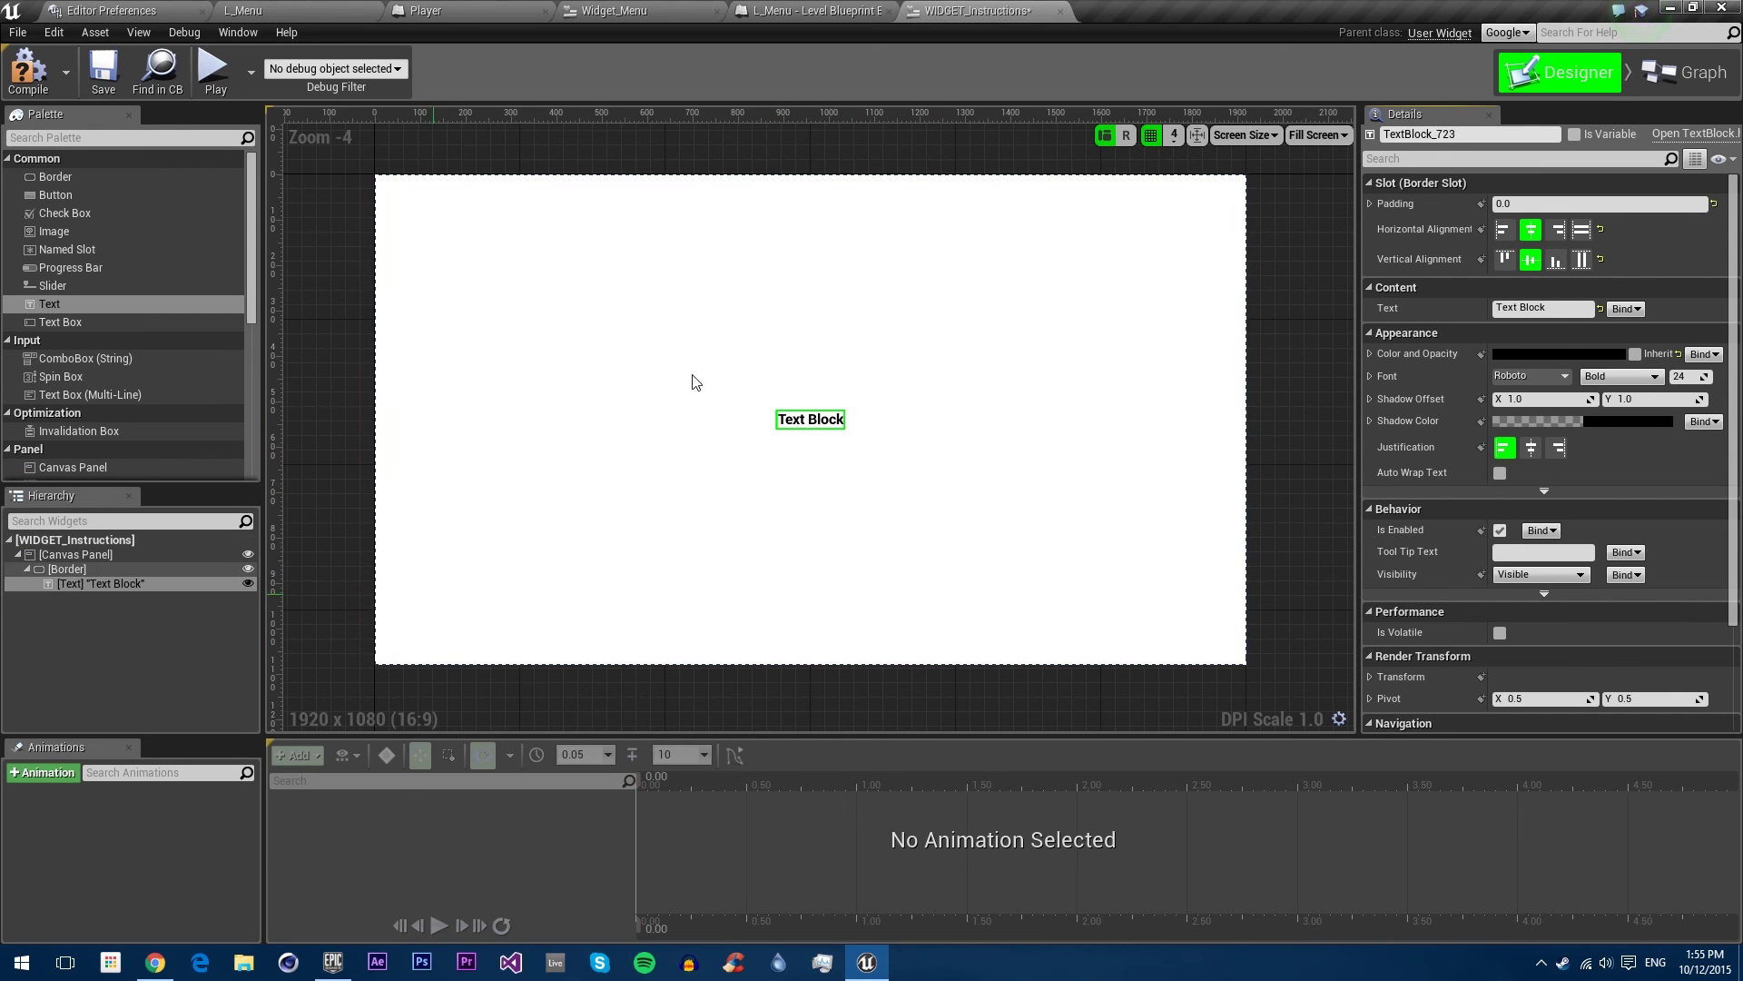
Step: Nest a Canvas Panel inside the Border in the Hierarchy
left_click_drag(62, 463, 91, 550)
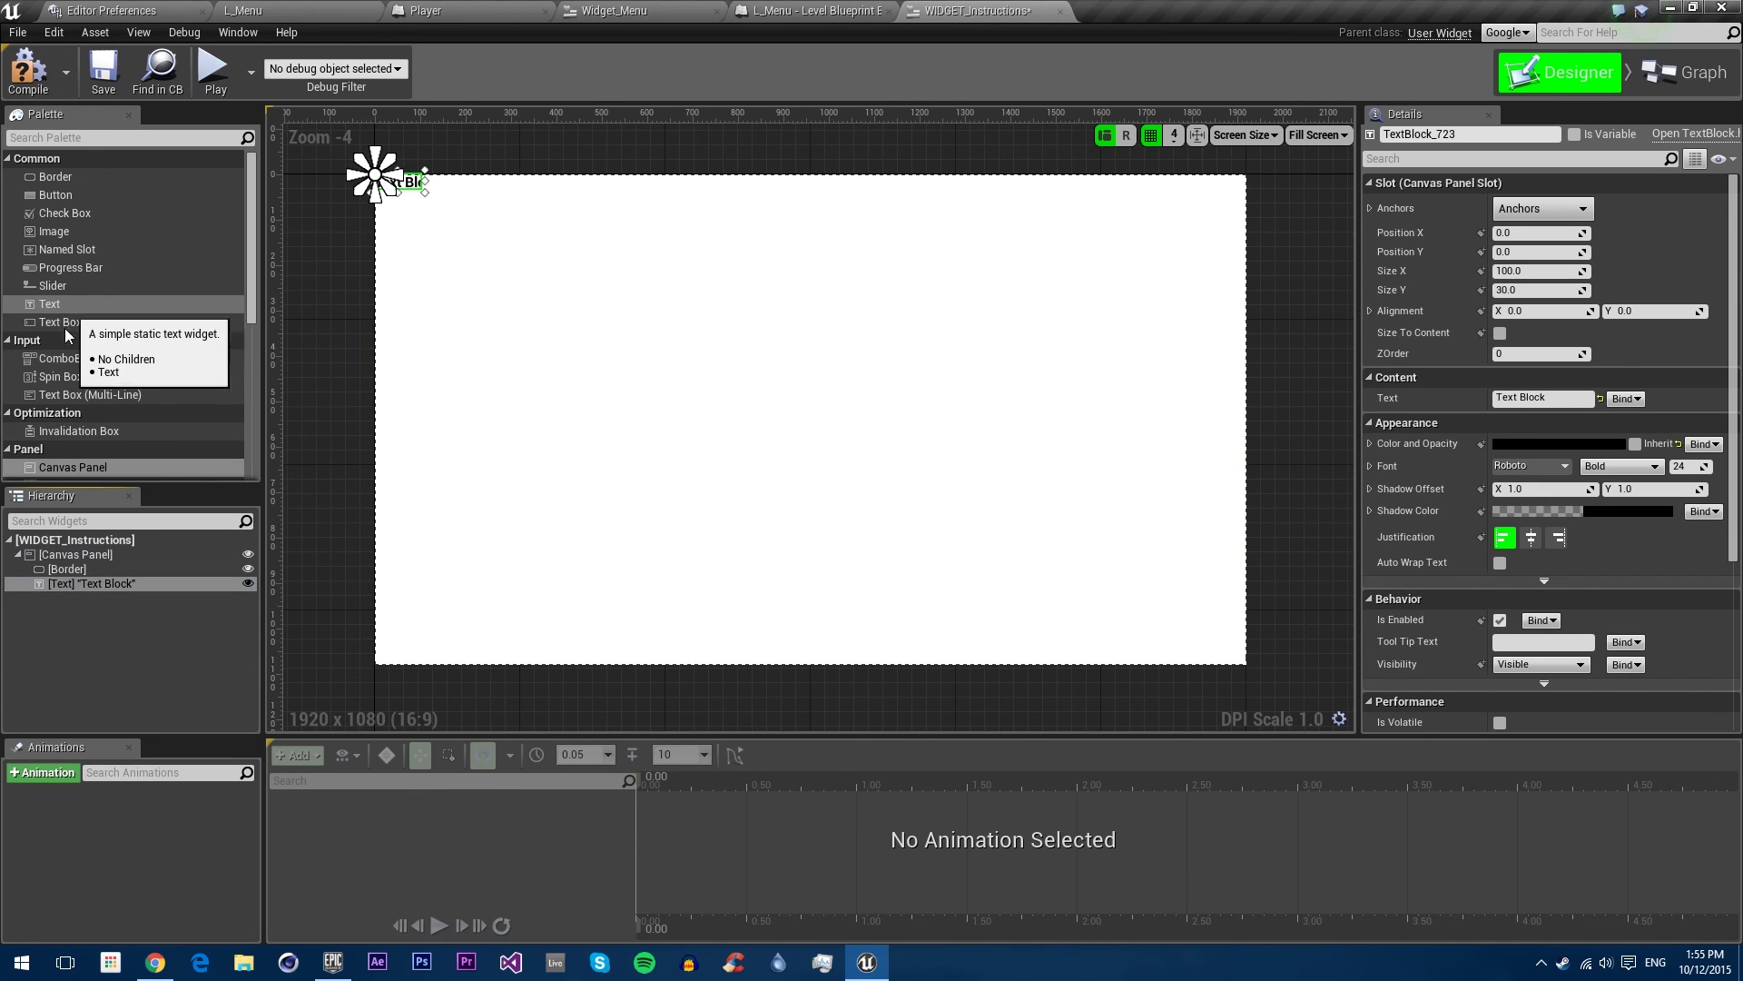
left_click_drag(68, 466, 91, 583)
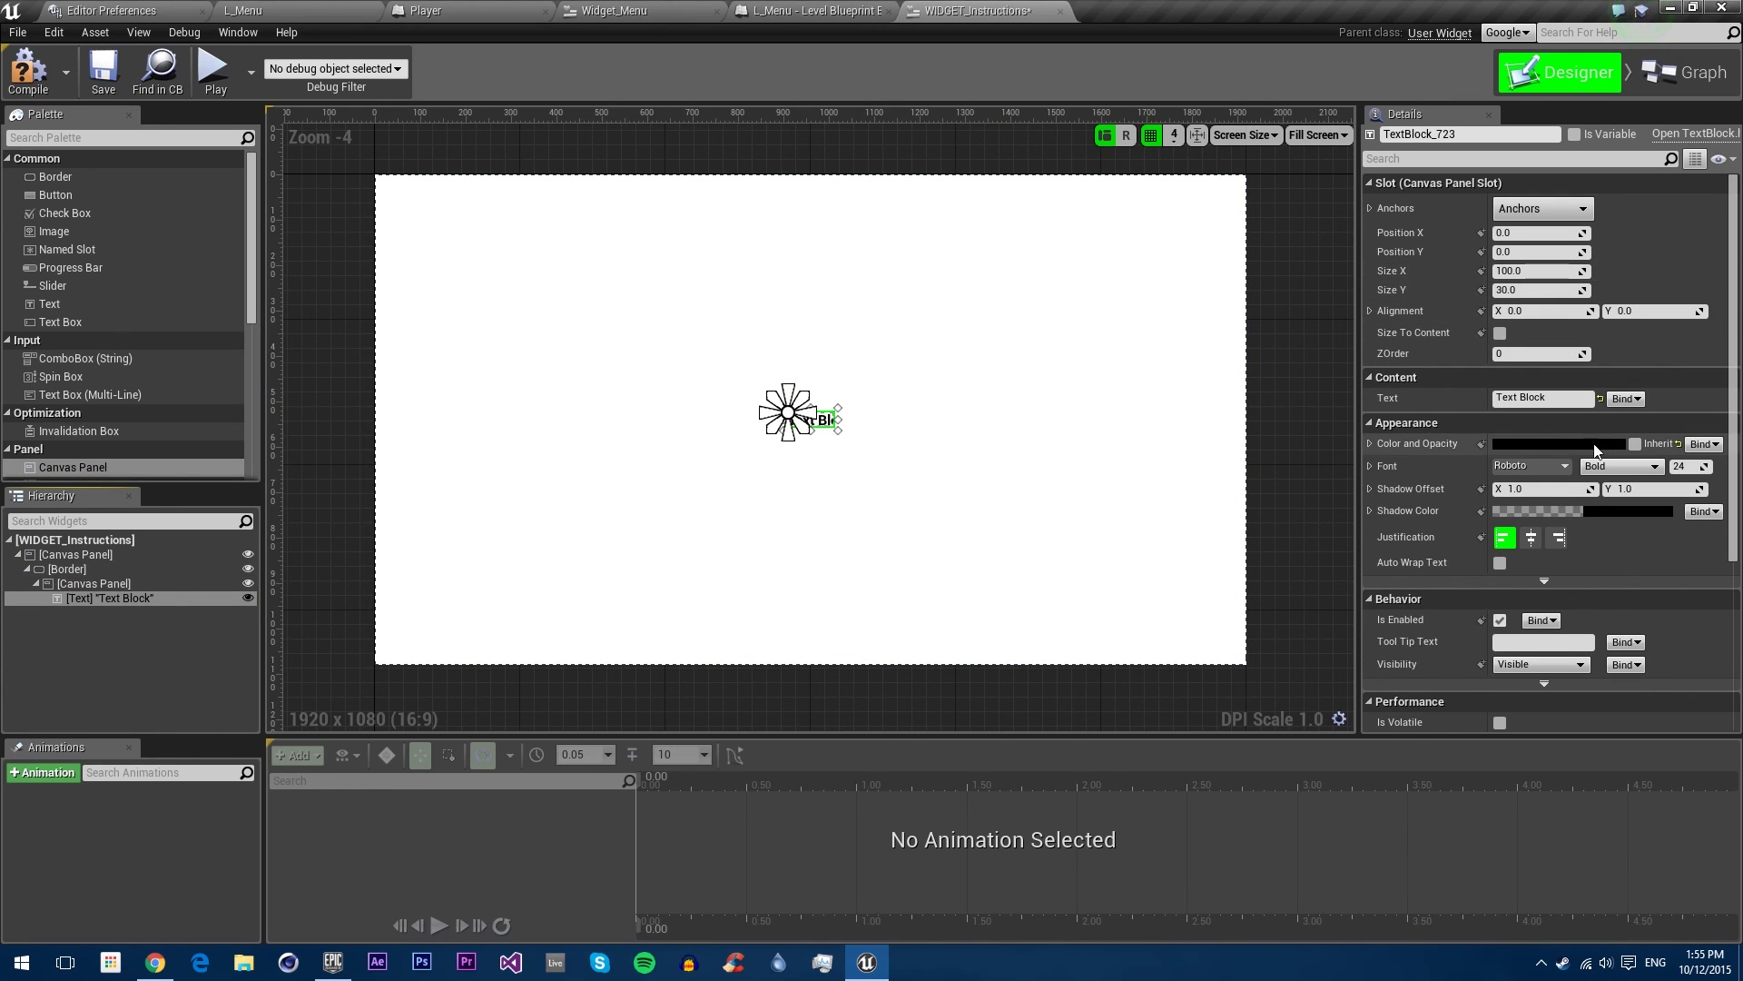
left_click(1537, 266)
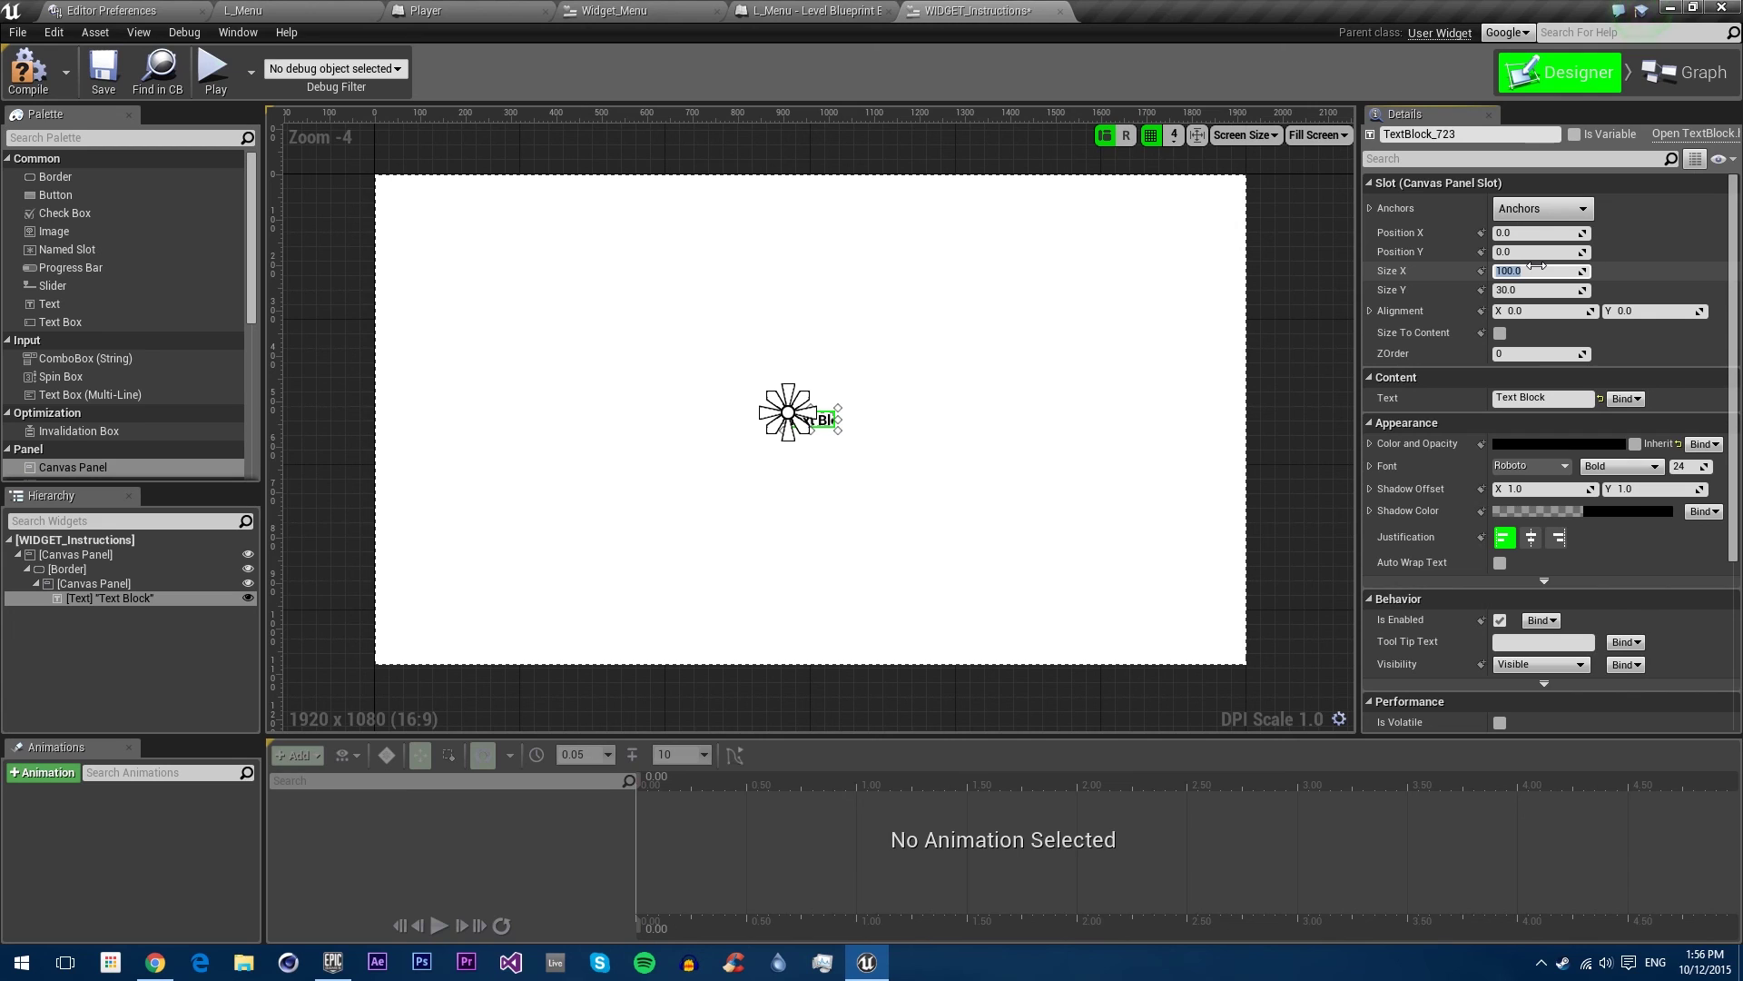
Step: Size the text block 1280 × 720 with centre justification and Auto Wrap Text
type("1280")
key("Return")
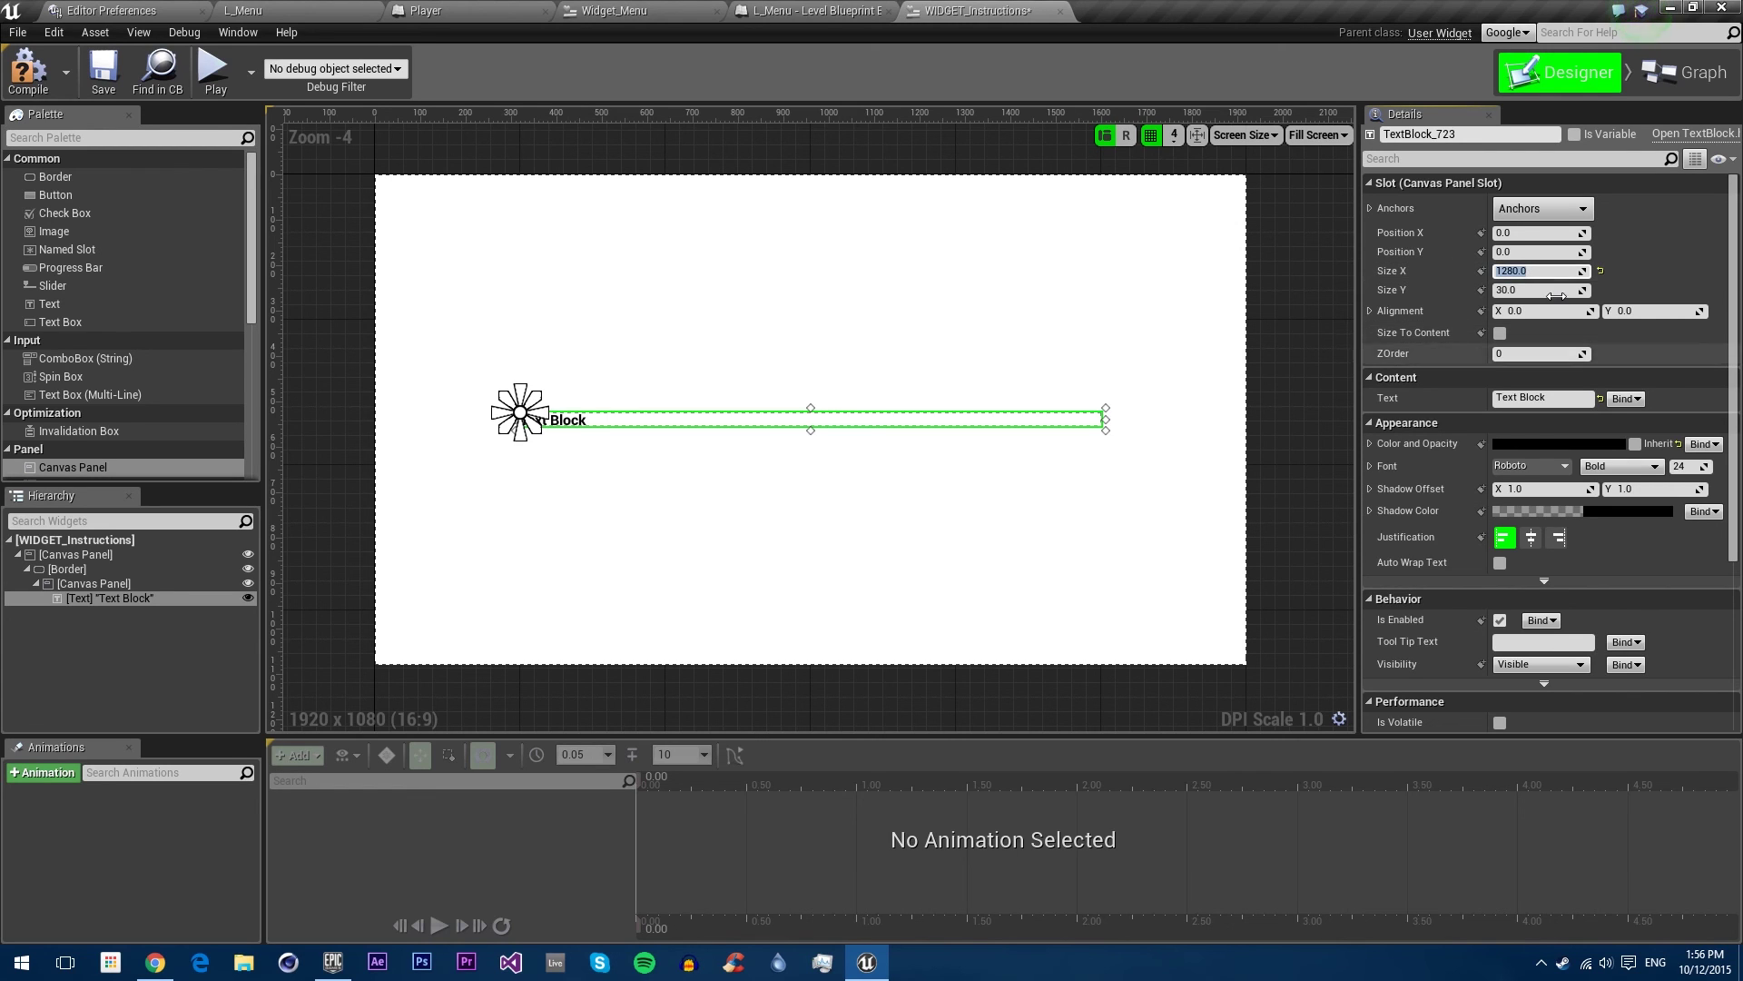
left_click(1547, 290)
type("72")
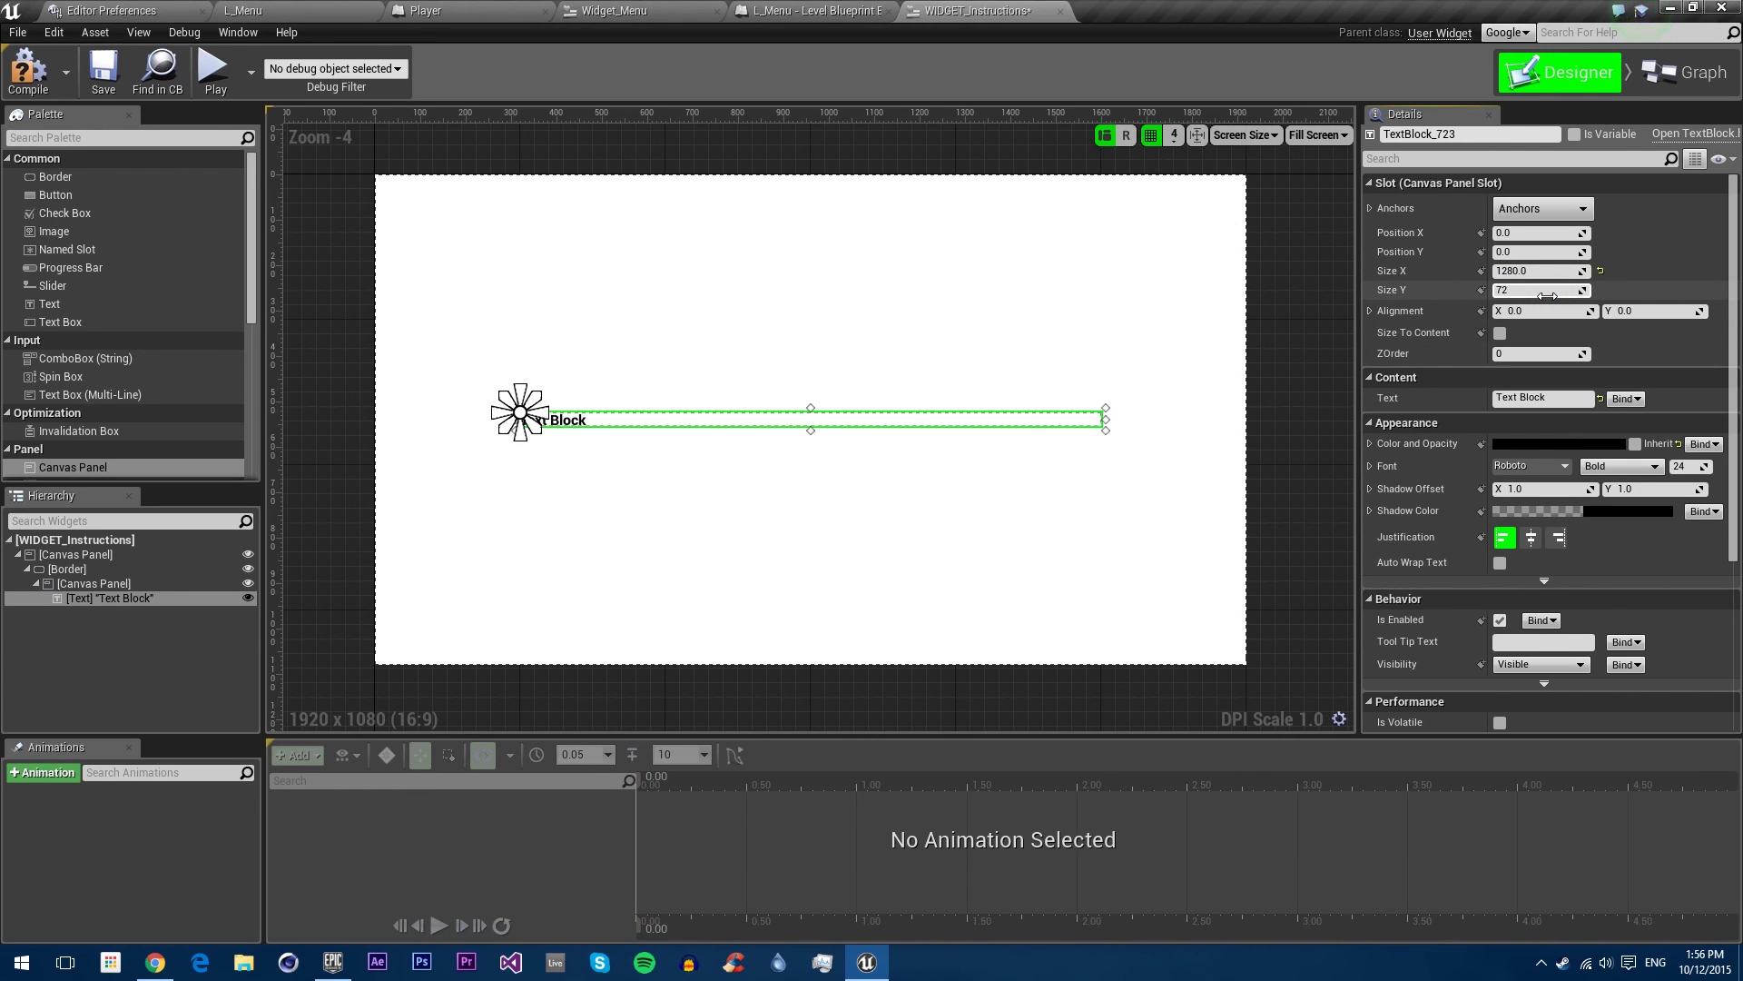
type("0")
key("Return")
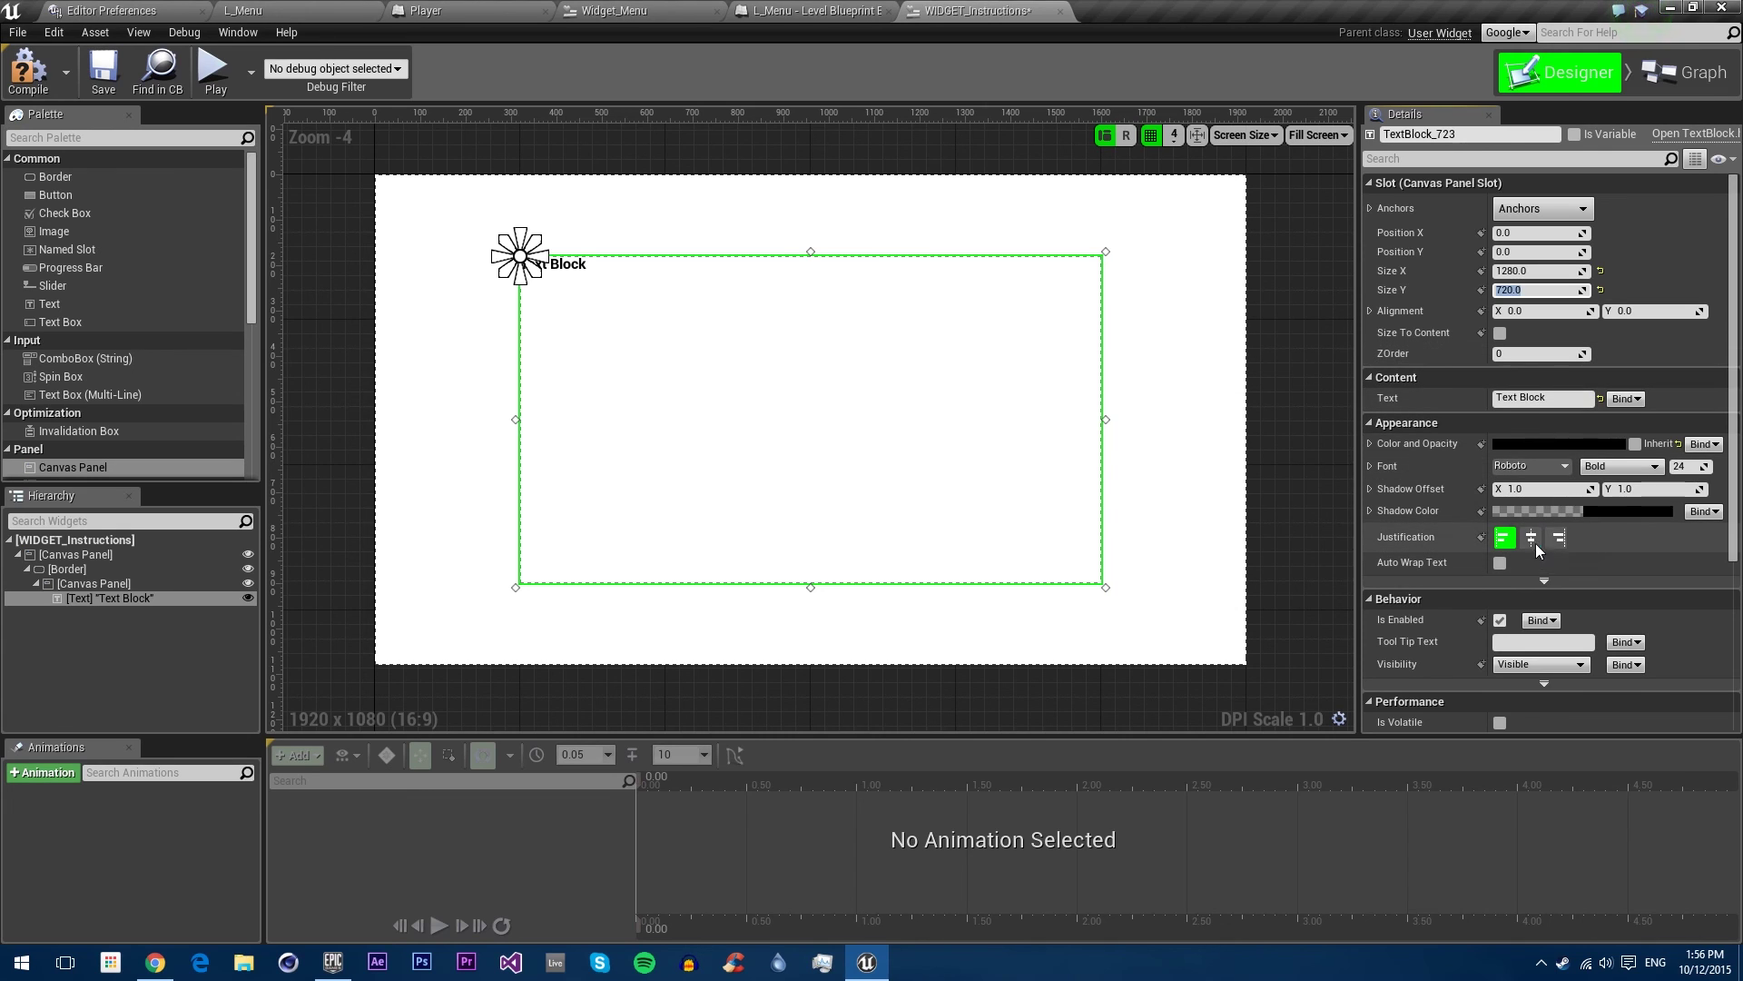
left_click(1533, 541)
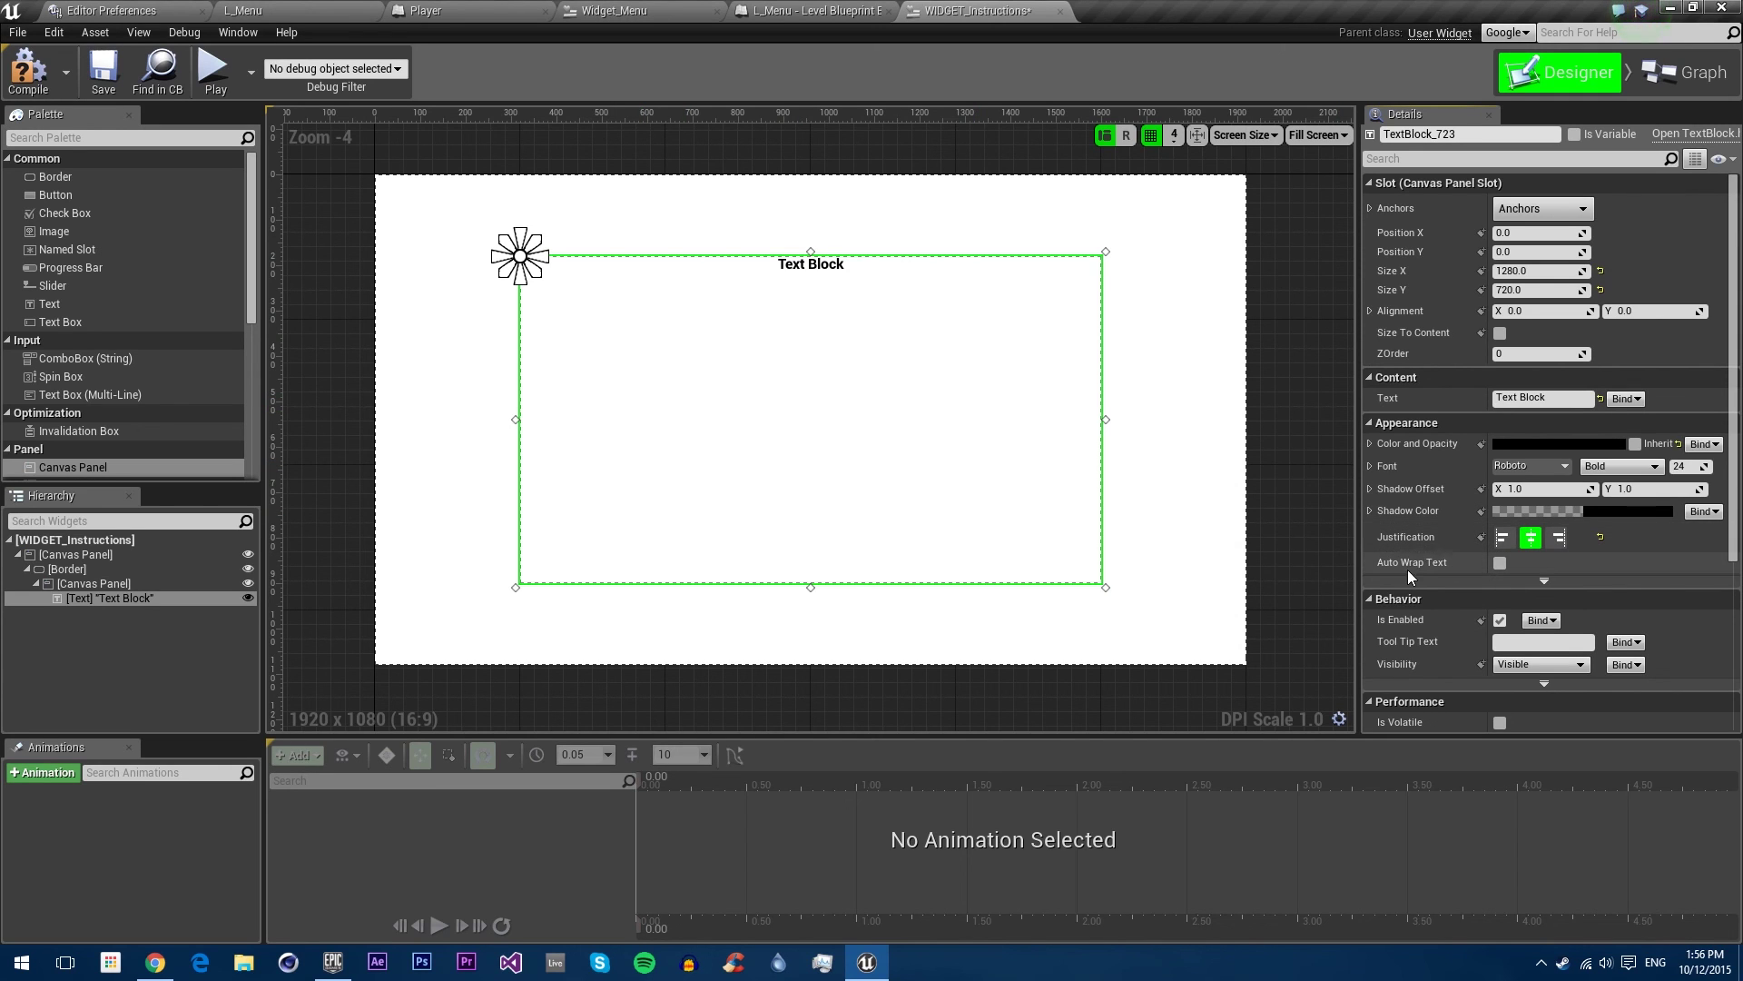
left_click(1499, 563)
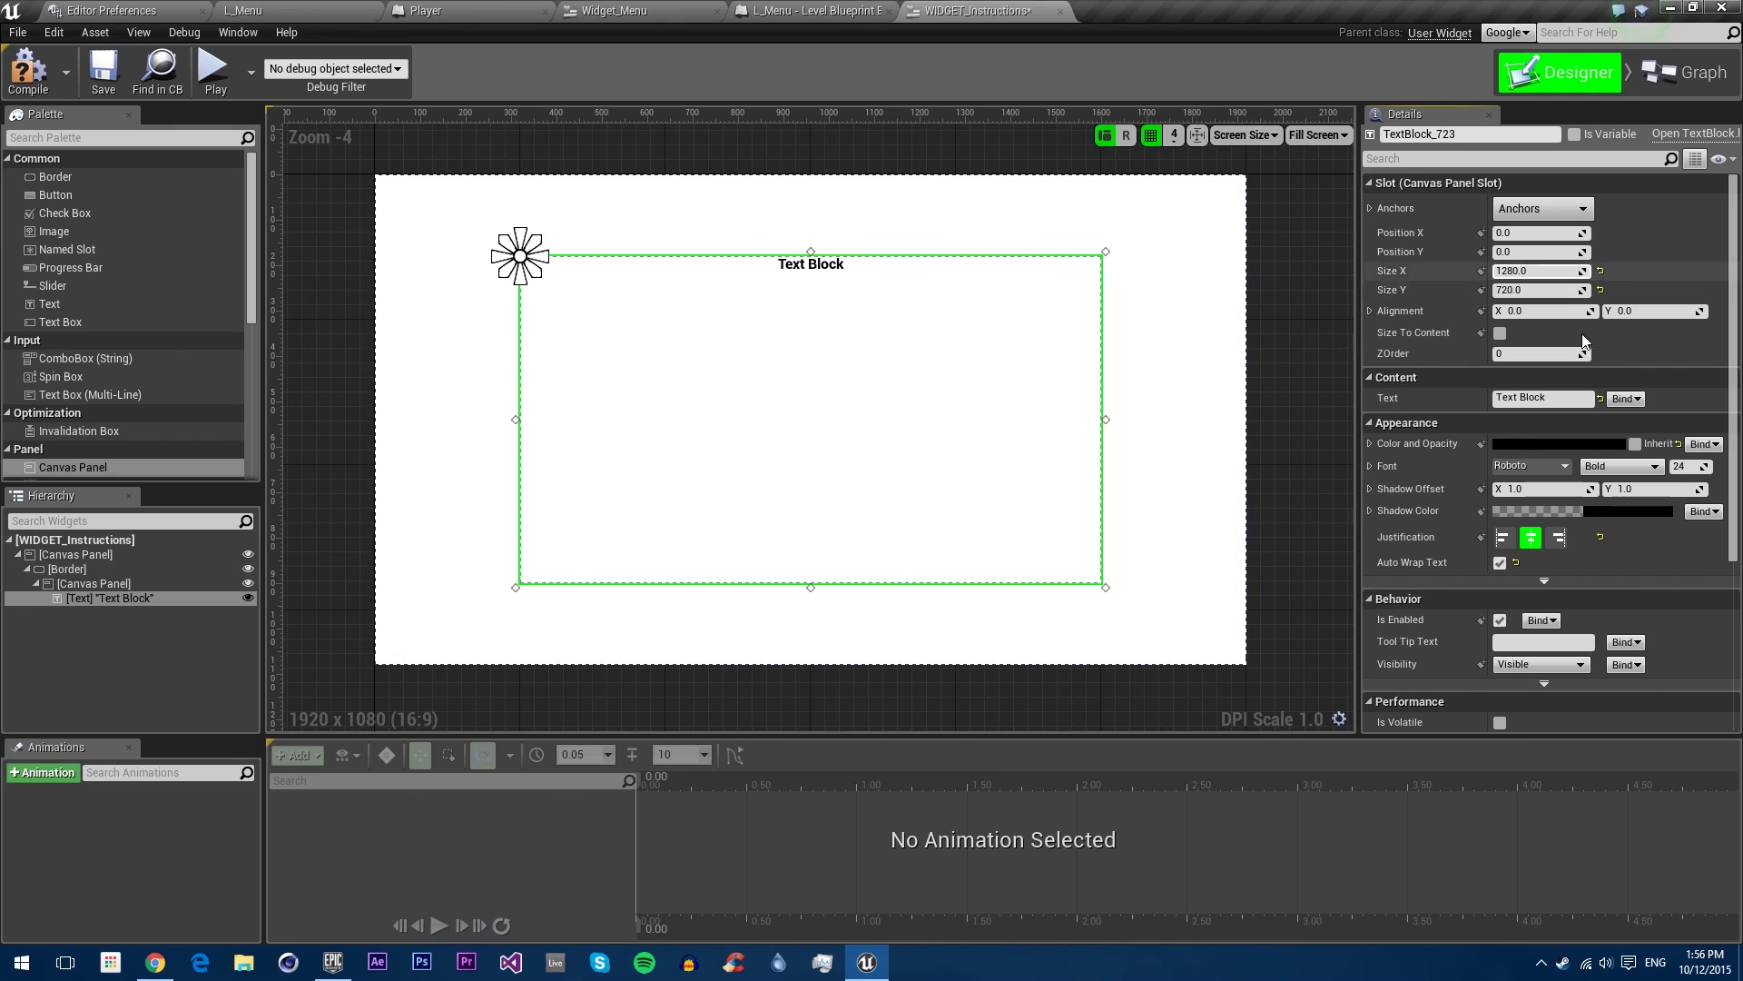
Step: Set the text to 'This is a list of instructions for our test game and UI in which we have a menu to test out said things'
left_click(1556, 399)
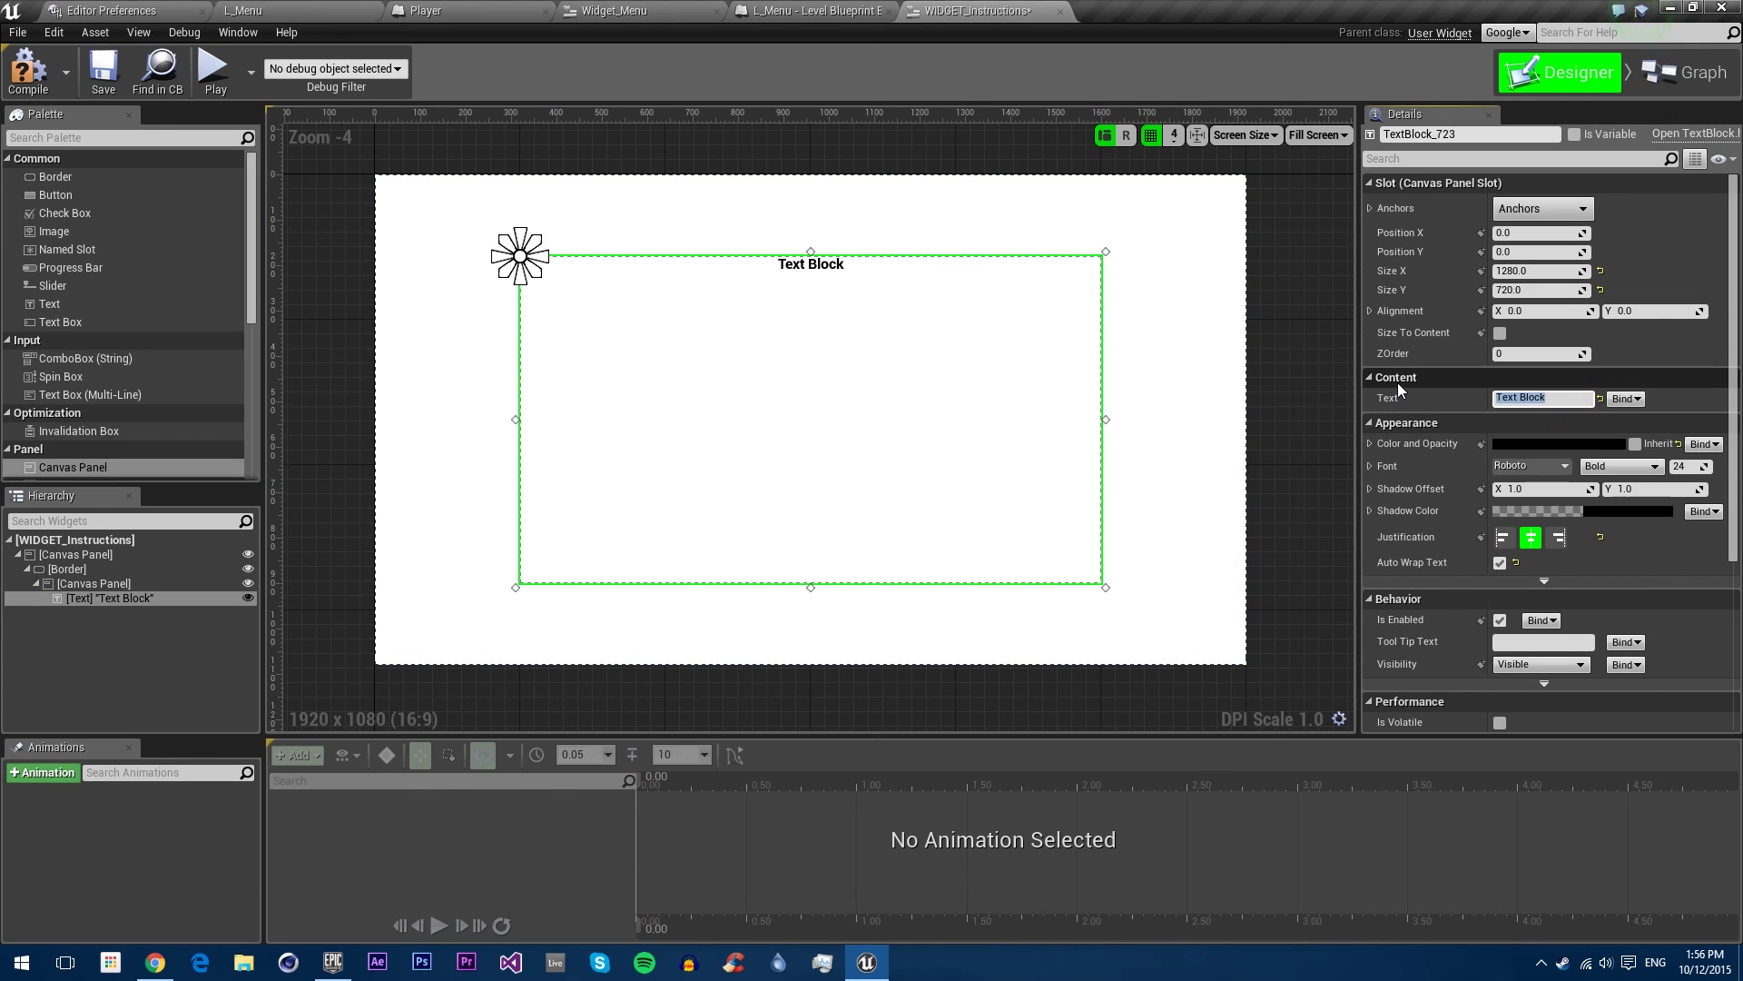
type("This is a list of instric")
key("BackSpace")
key("BackSpace")
type("uctions for our")
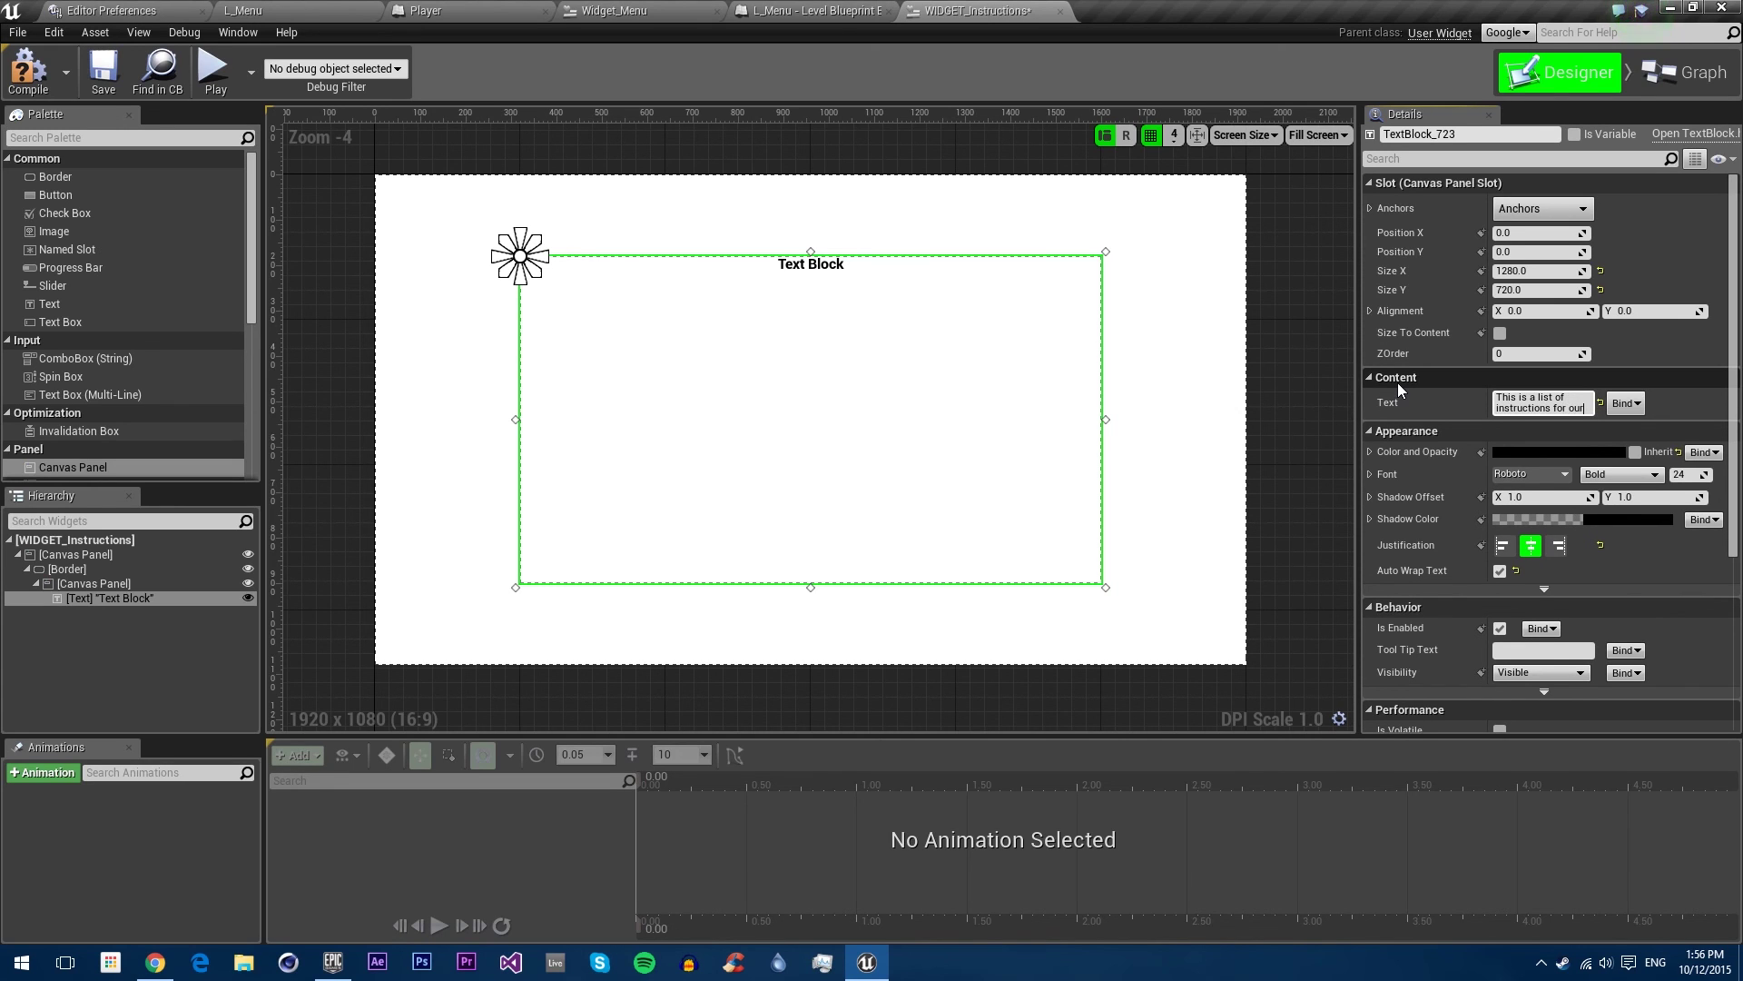
type(" test game a")
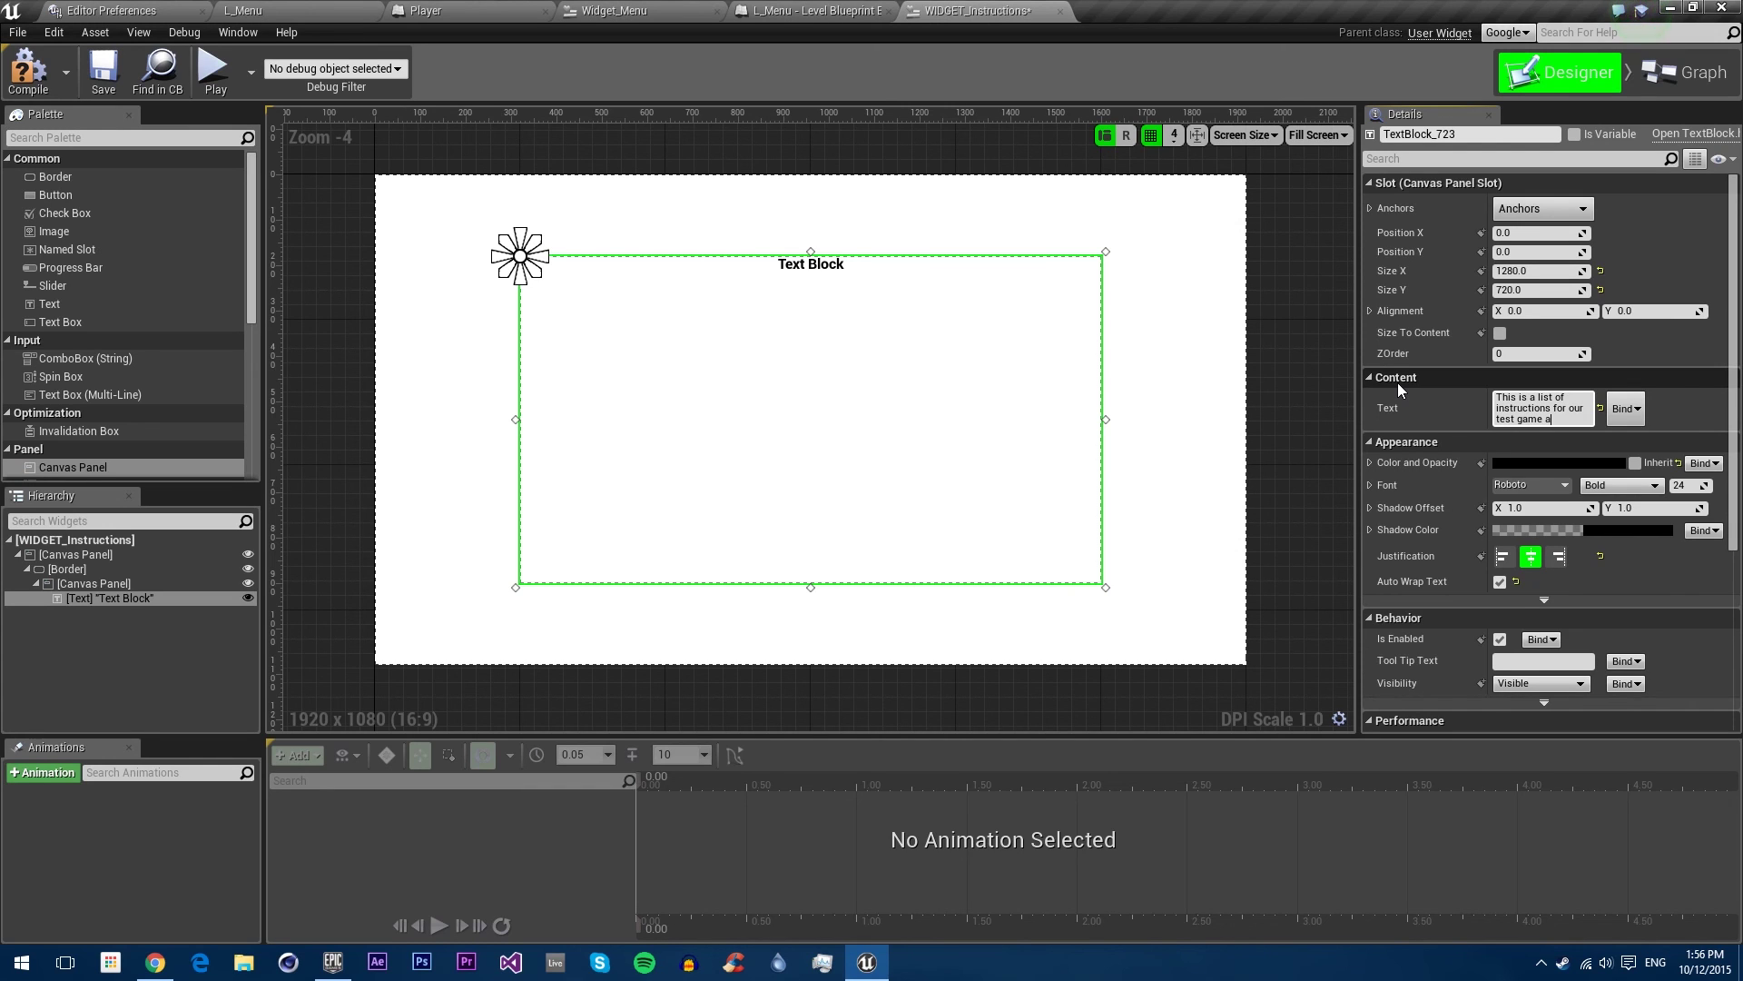
type("nd UI in wh")
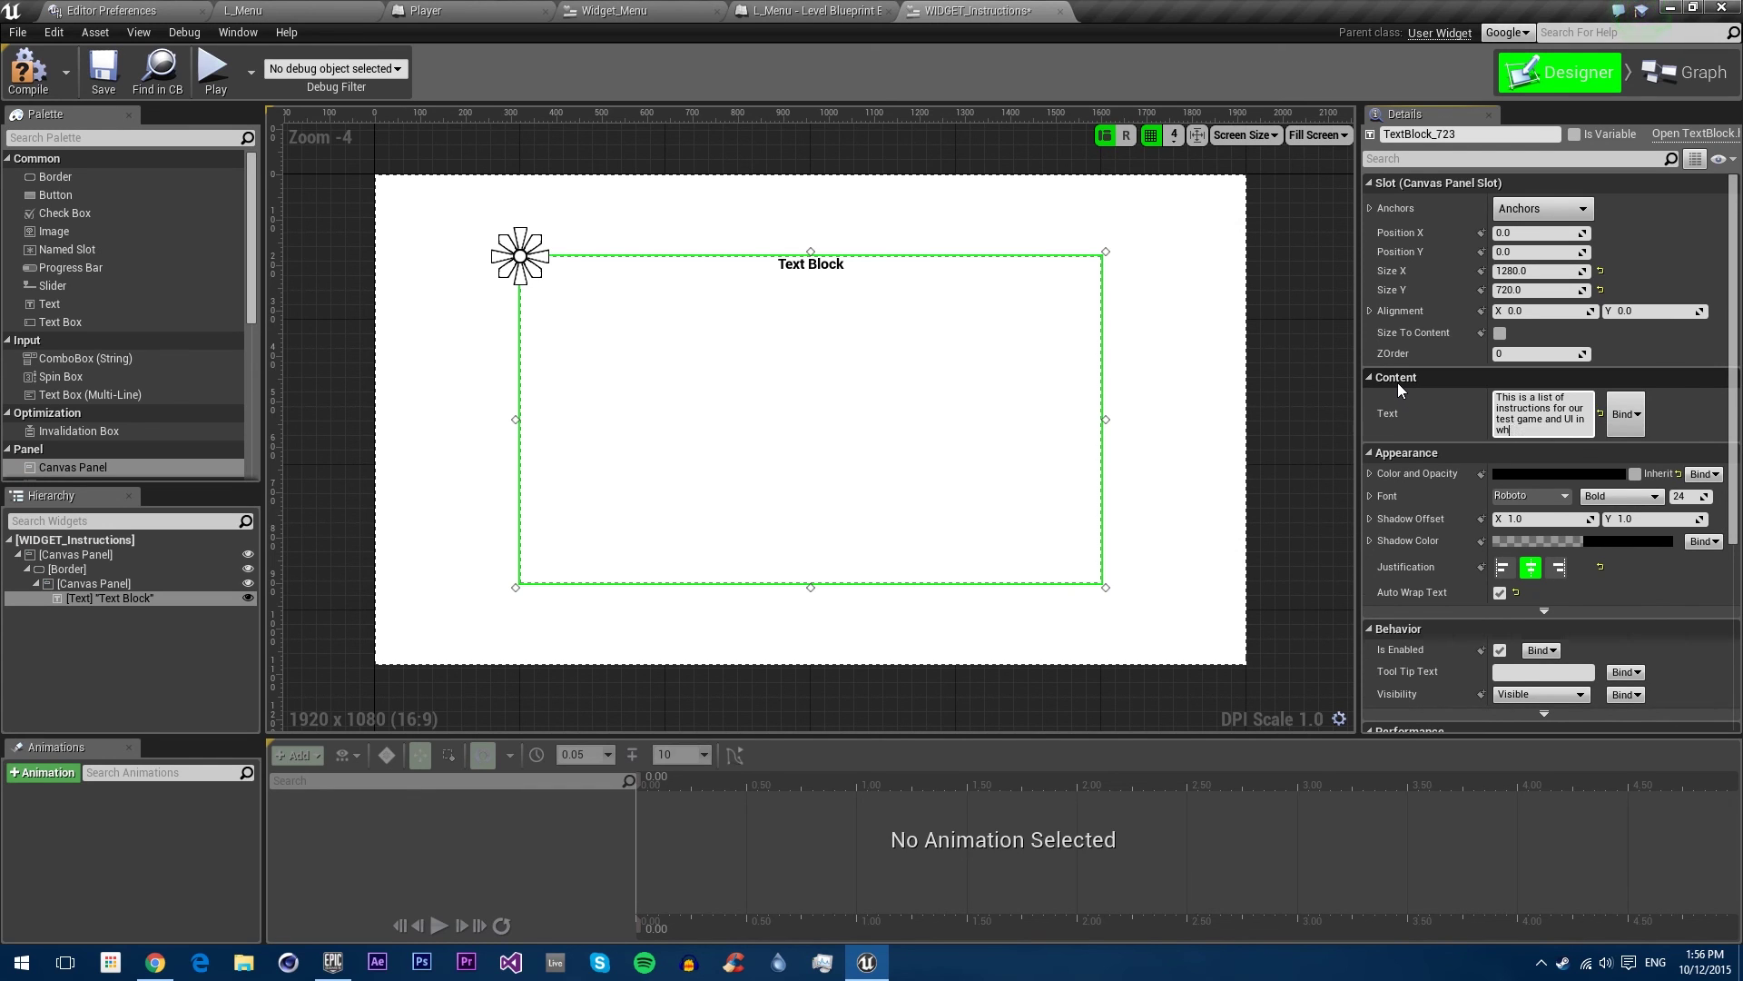
type("ich we have a men")
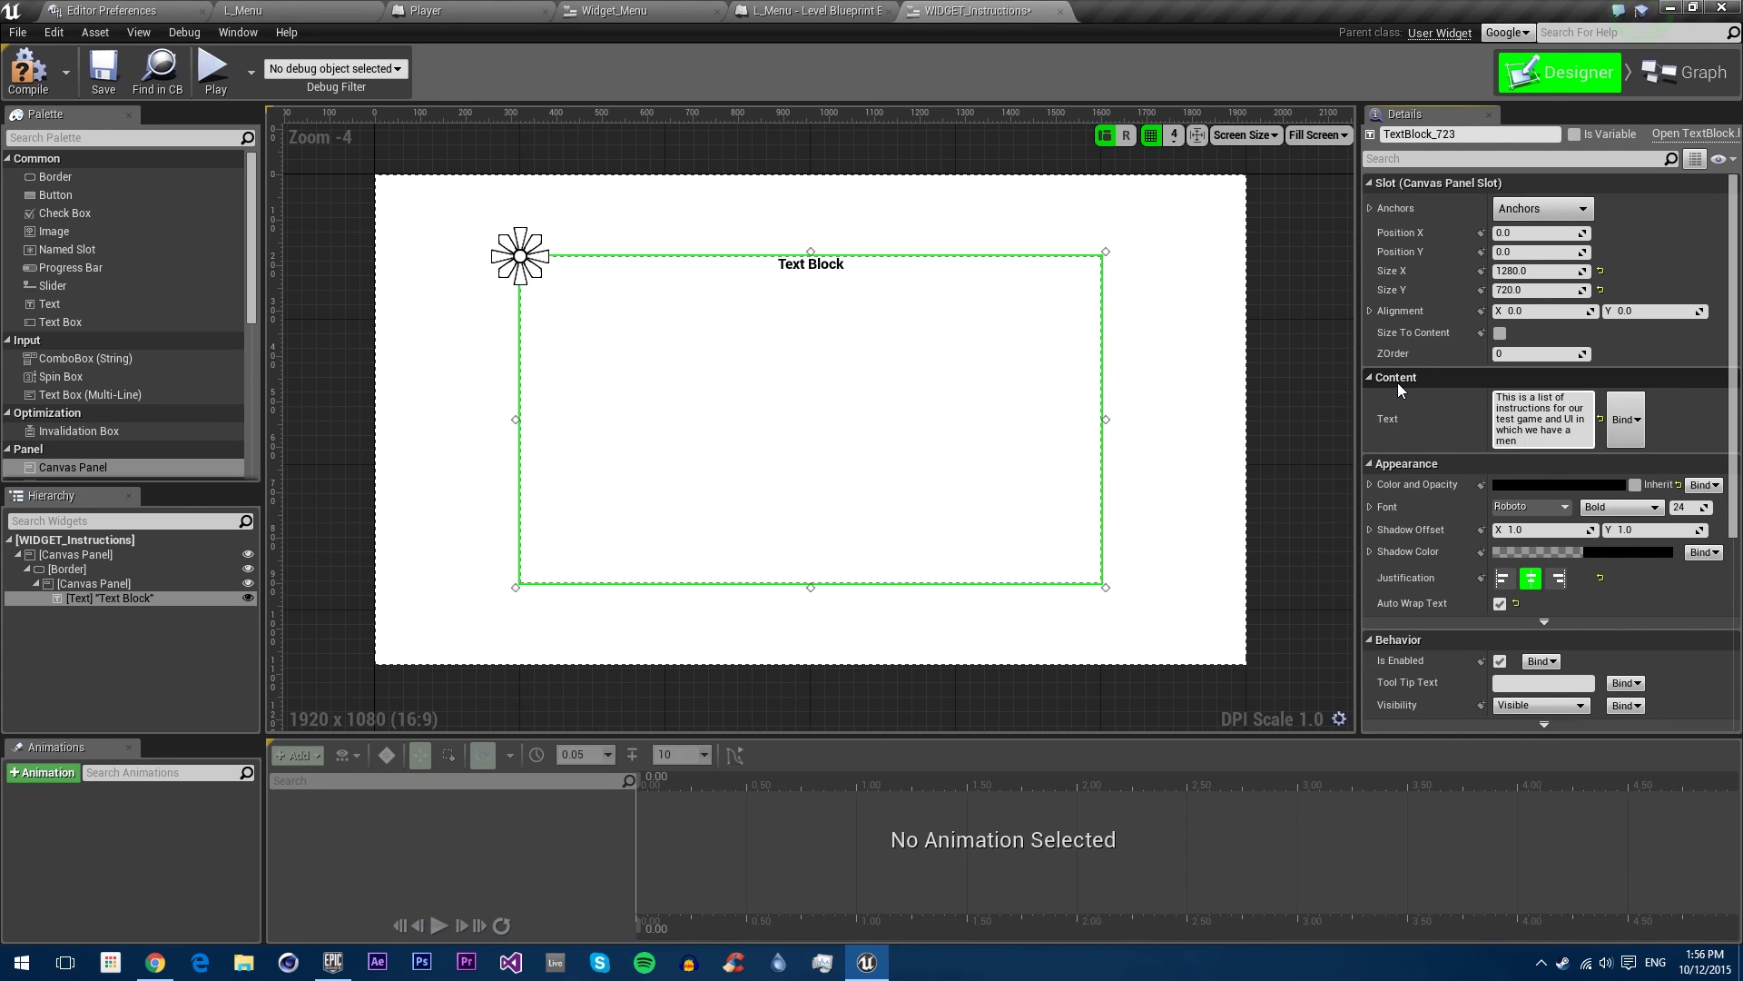
type("u to test out said things")
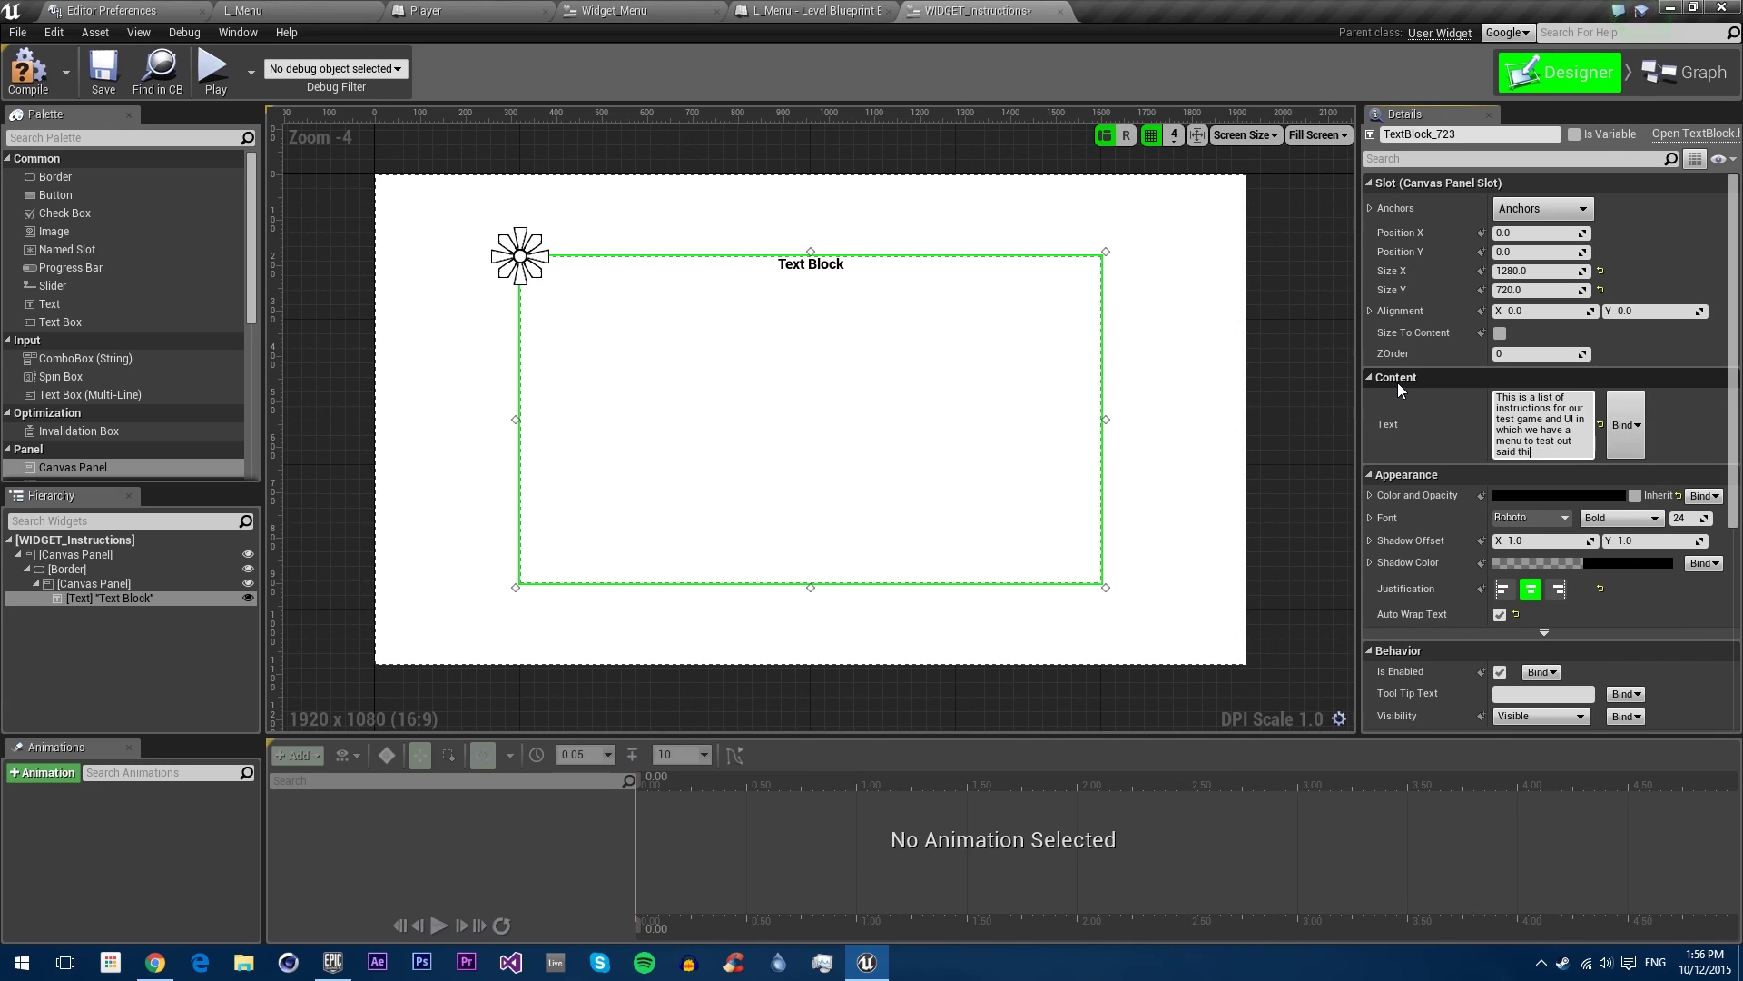
key("Return")
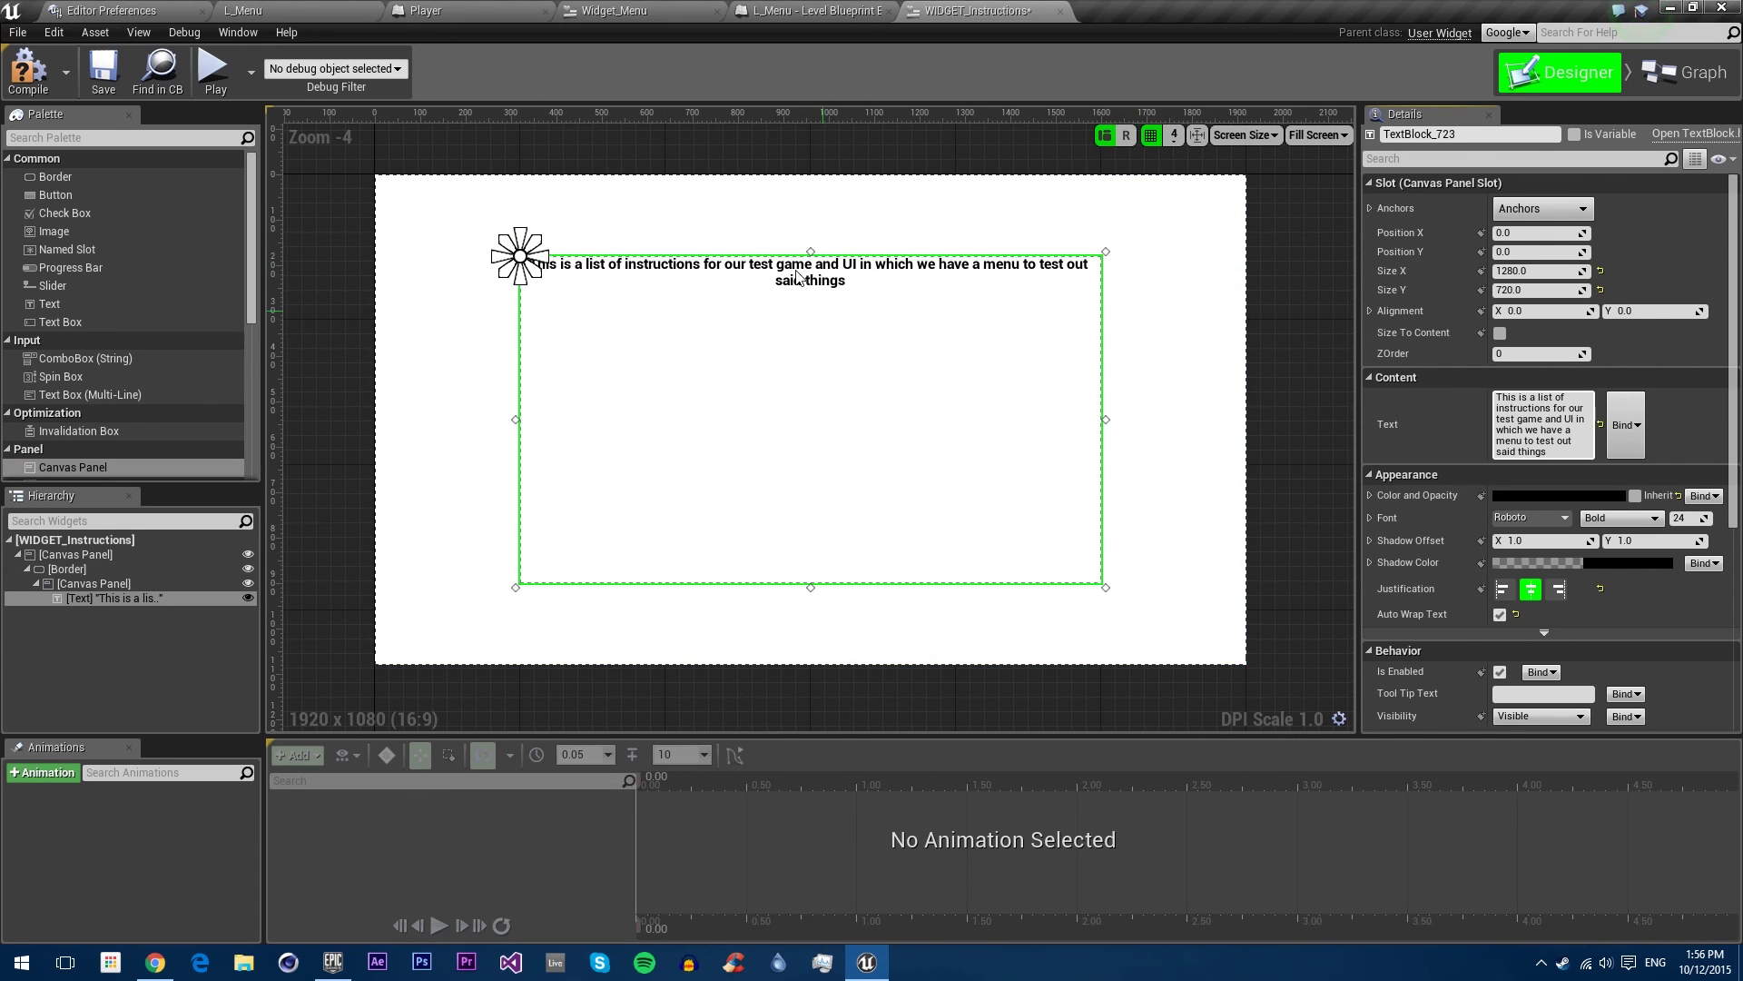
Step: Add a Button inside the inner Canvas Panel
left_click(1227, 317)
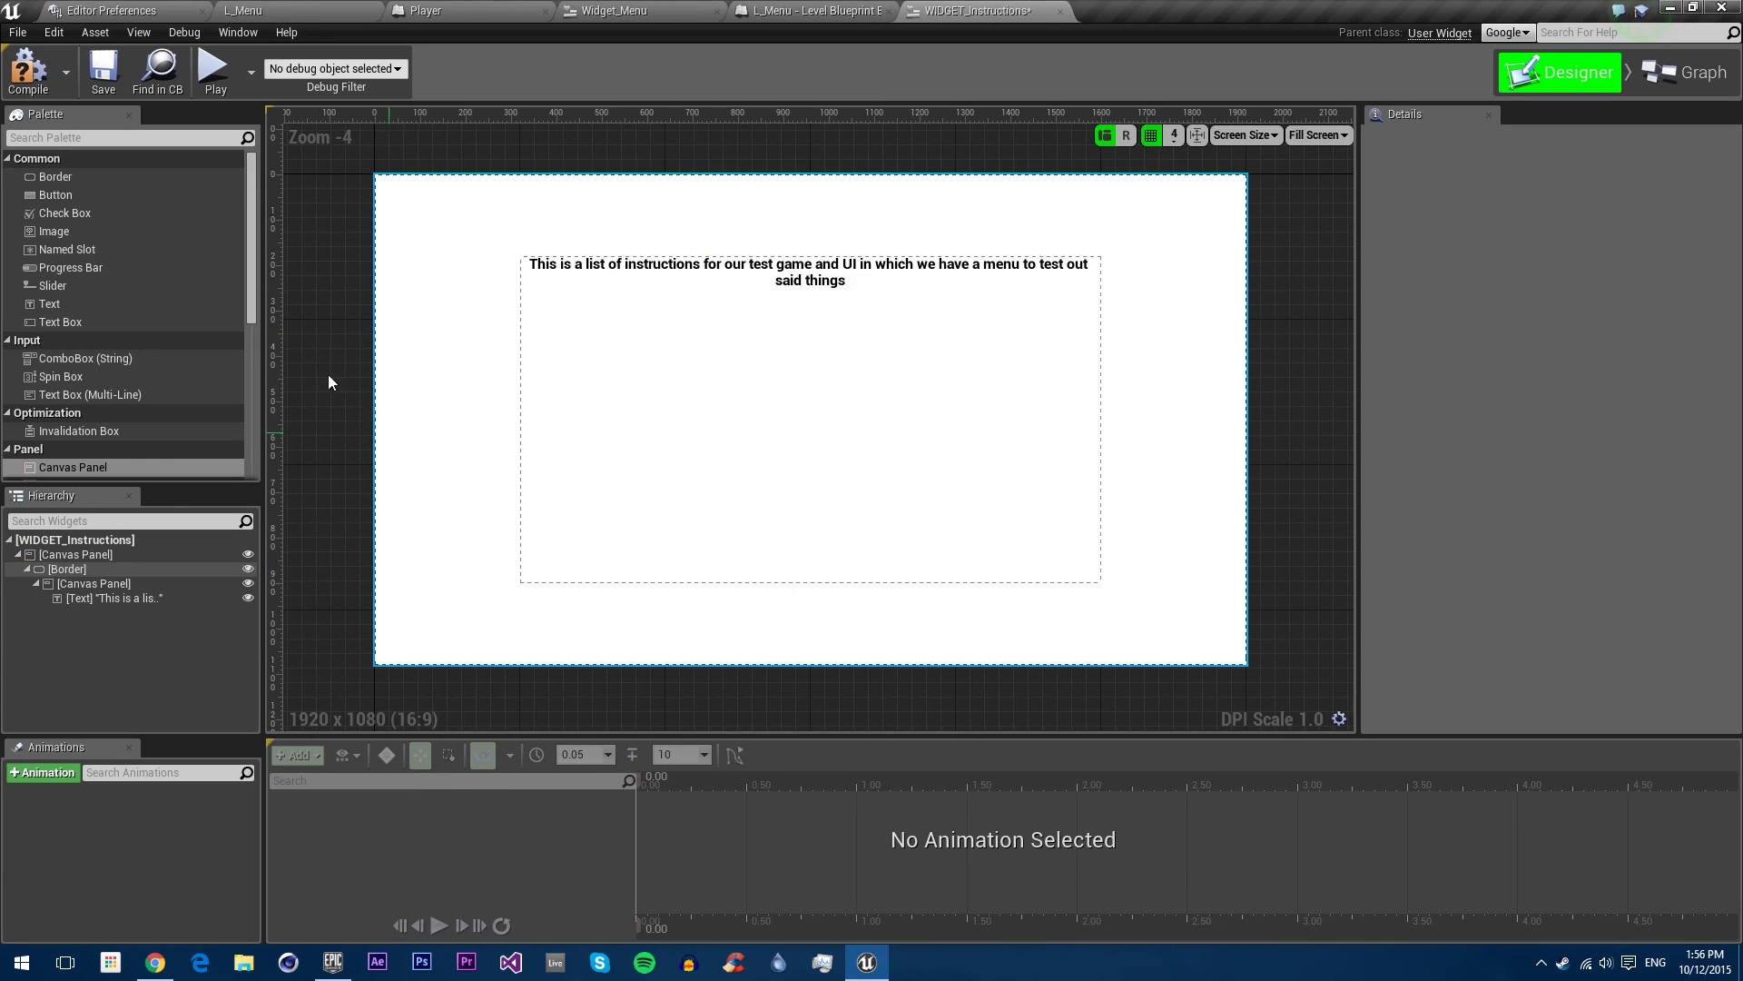
left_click_drag(58, 193, 391, 188)
left_click_drag(560, 298, 96, 579)
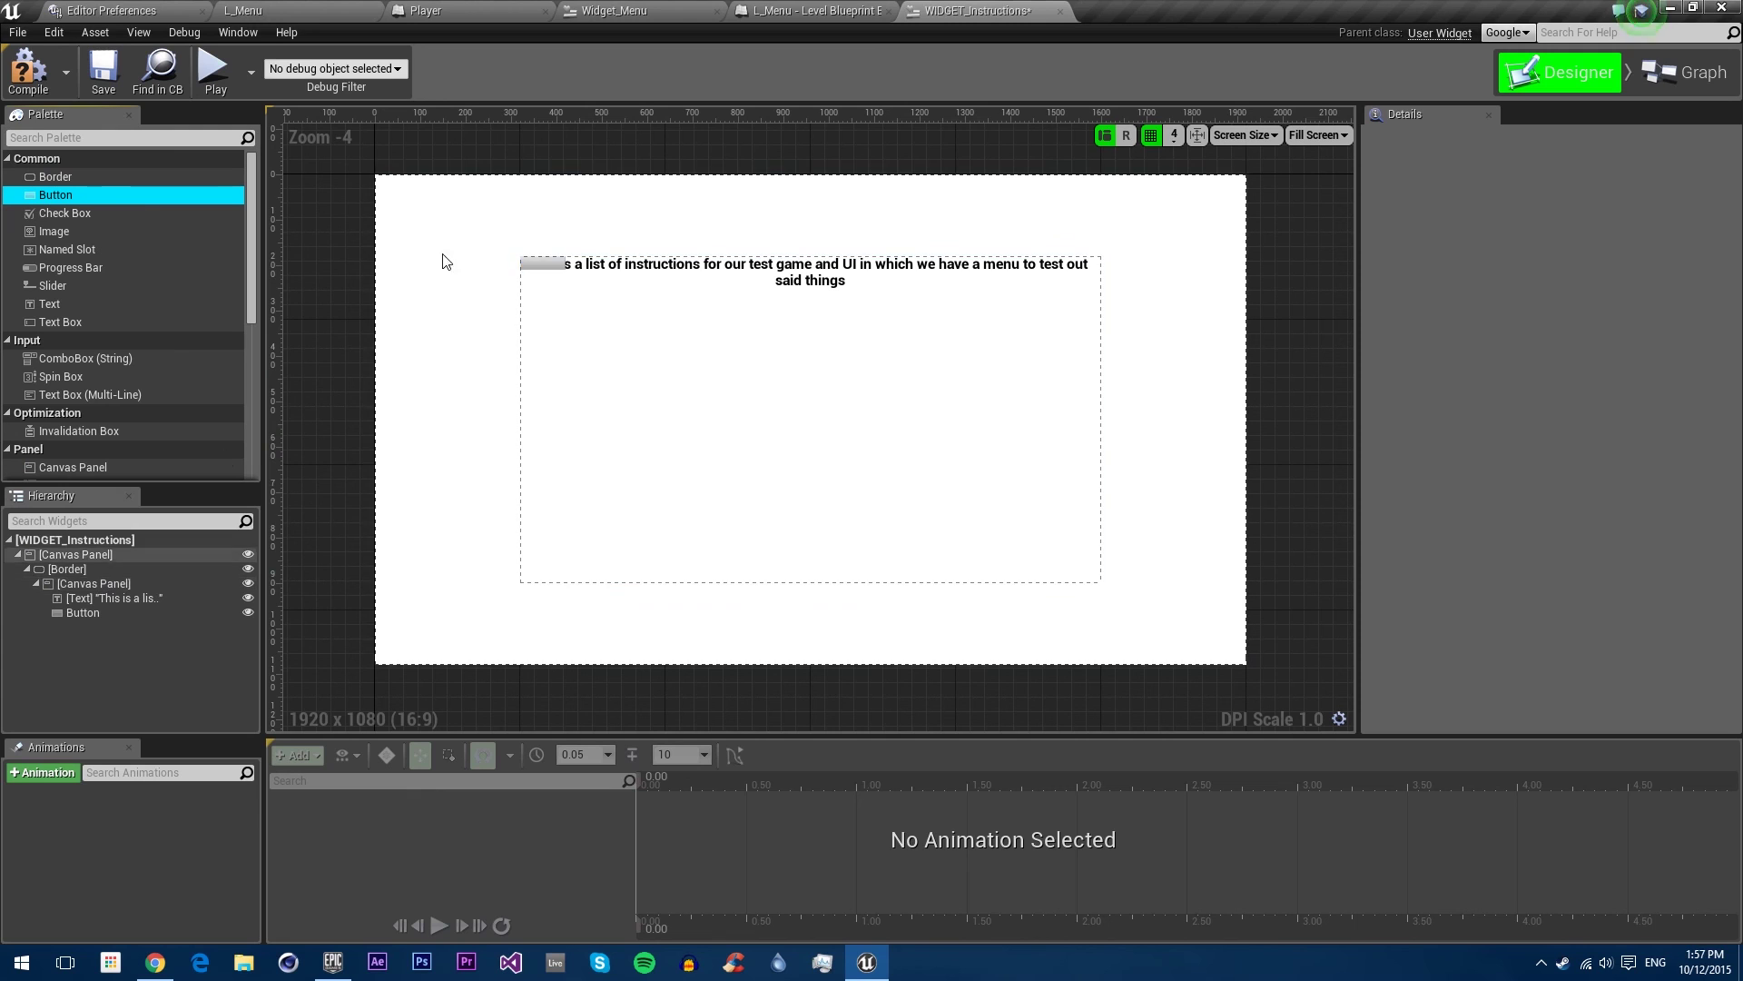
left_click(542, 265)
Step: Make the inner Canvas Panel fill the Border horizontally and vertically
left_click(109, 581)
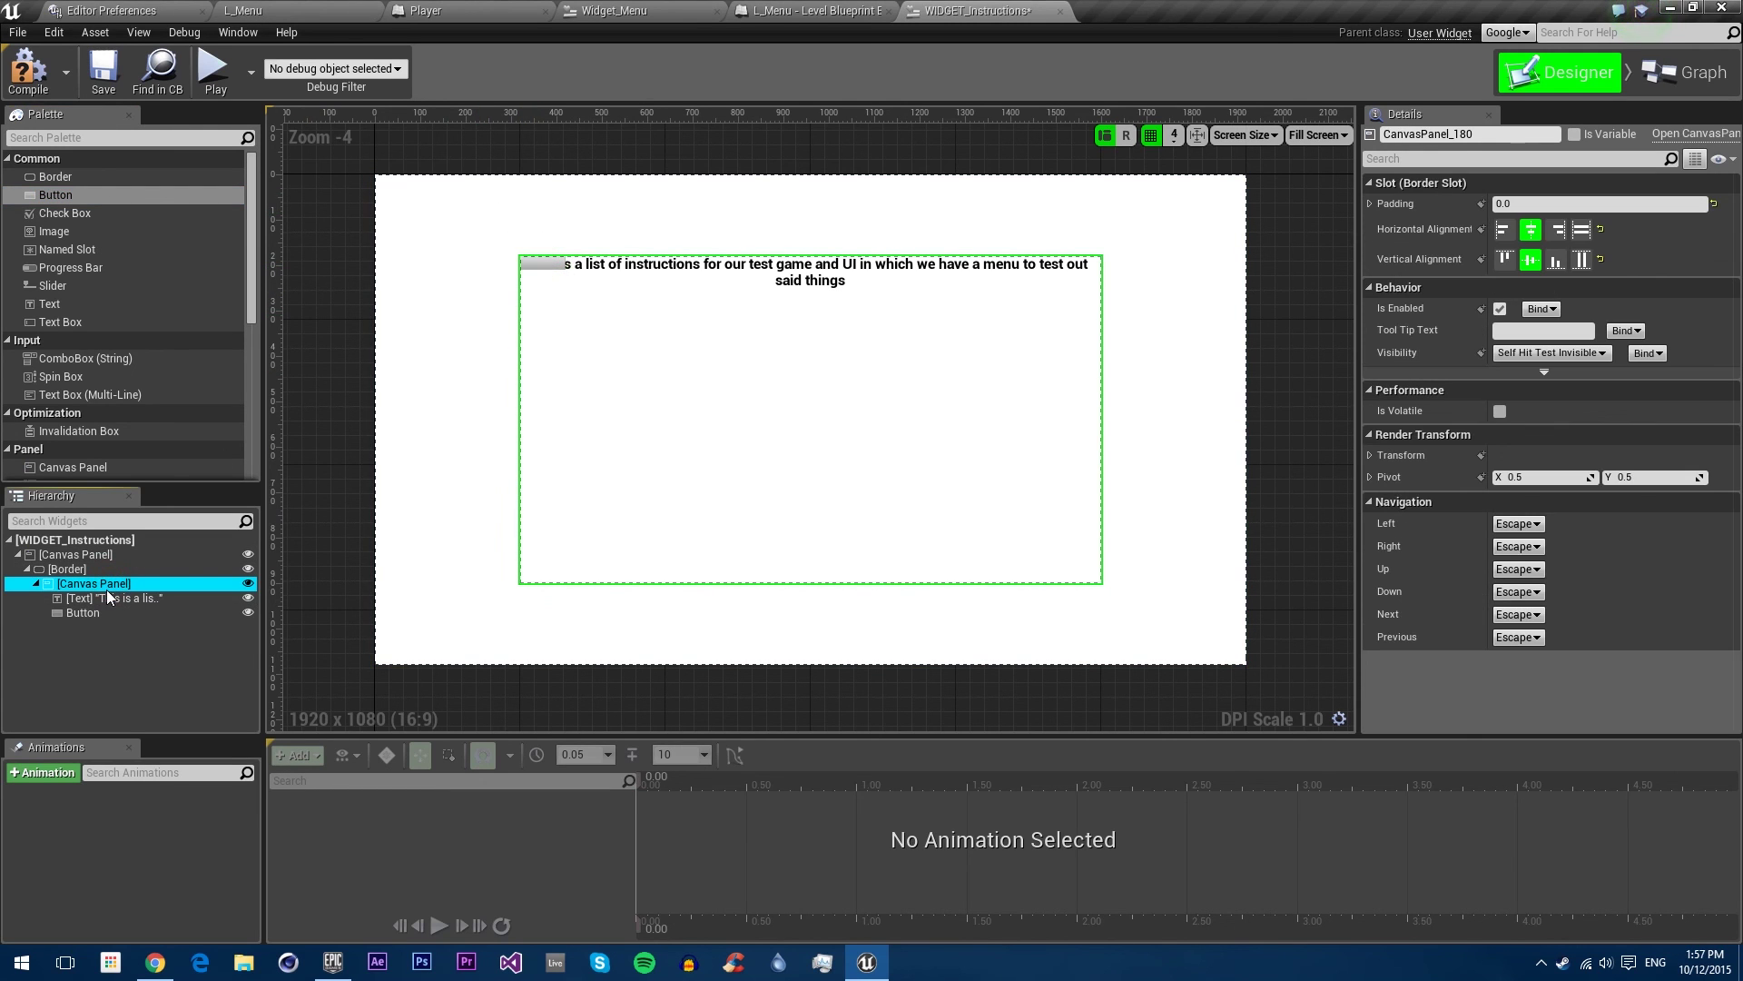
left_click(85, 612)
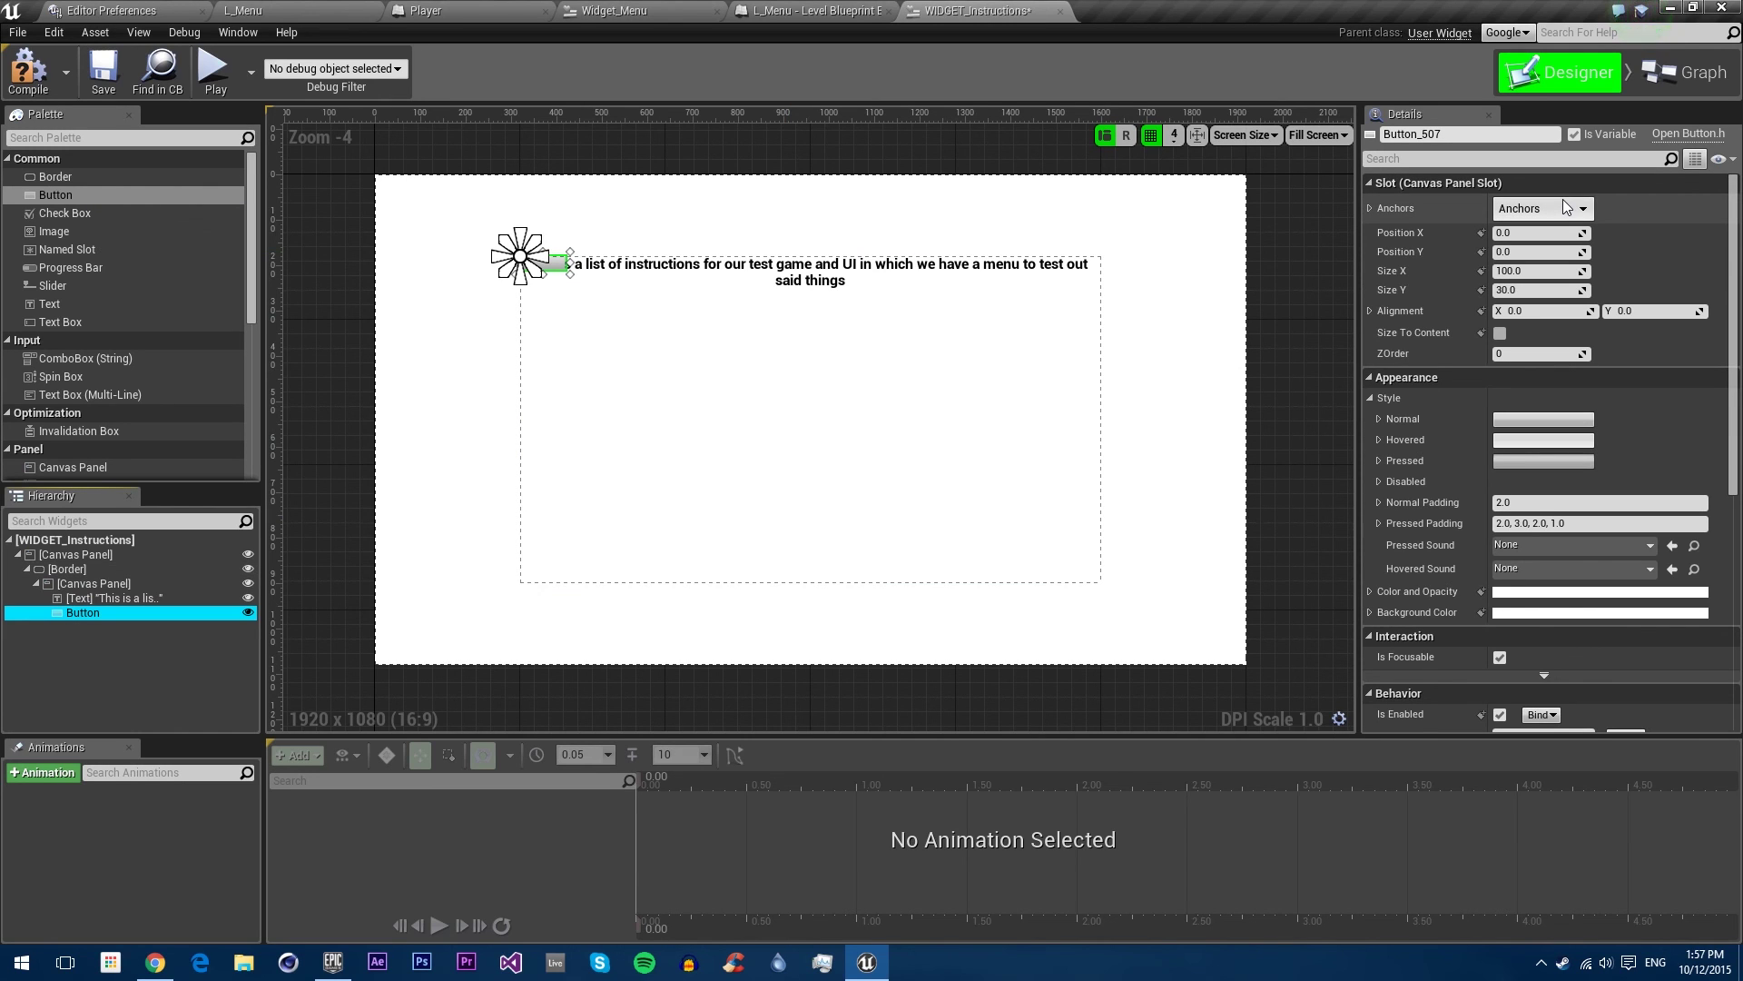
left_click(109, 597)
left_click(107, 584)
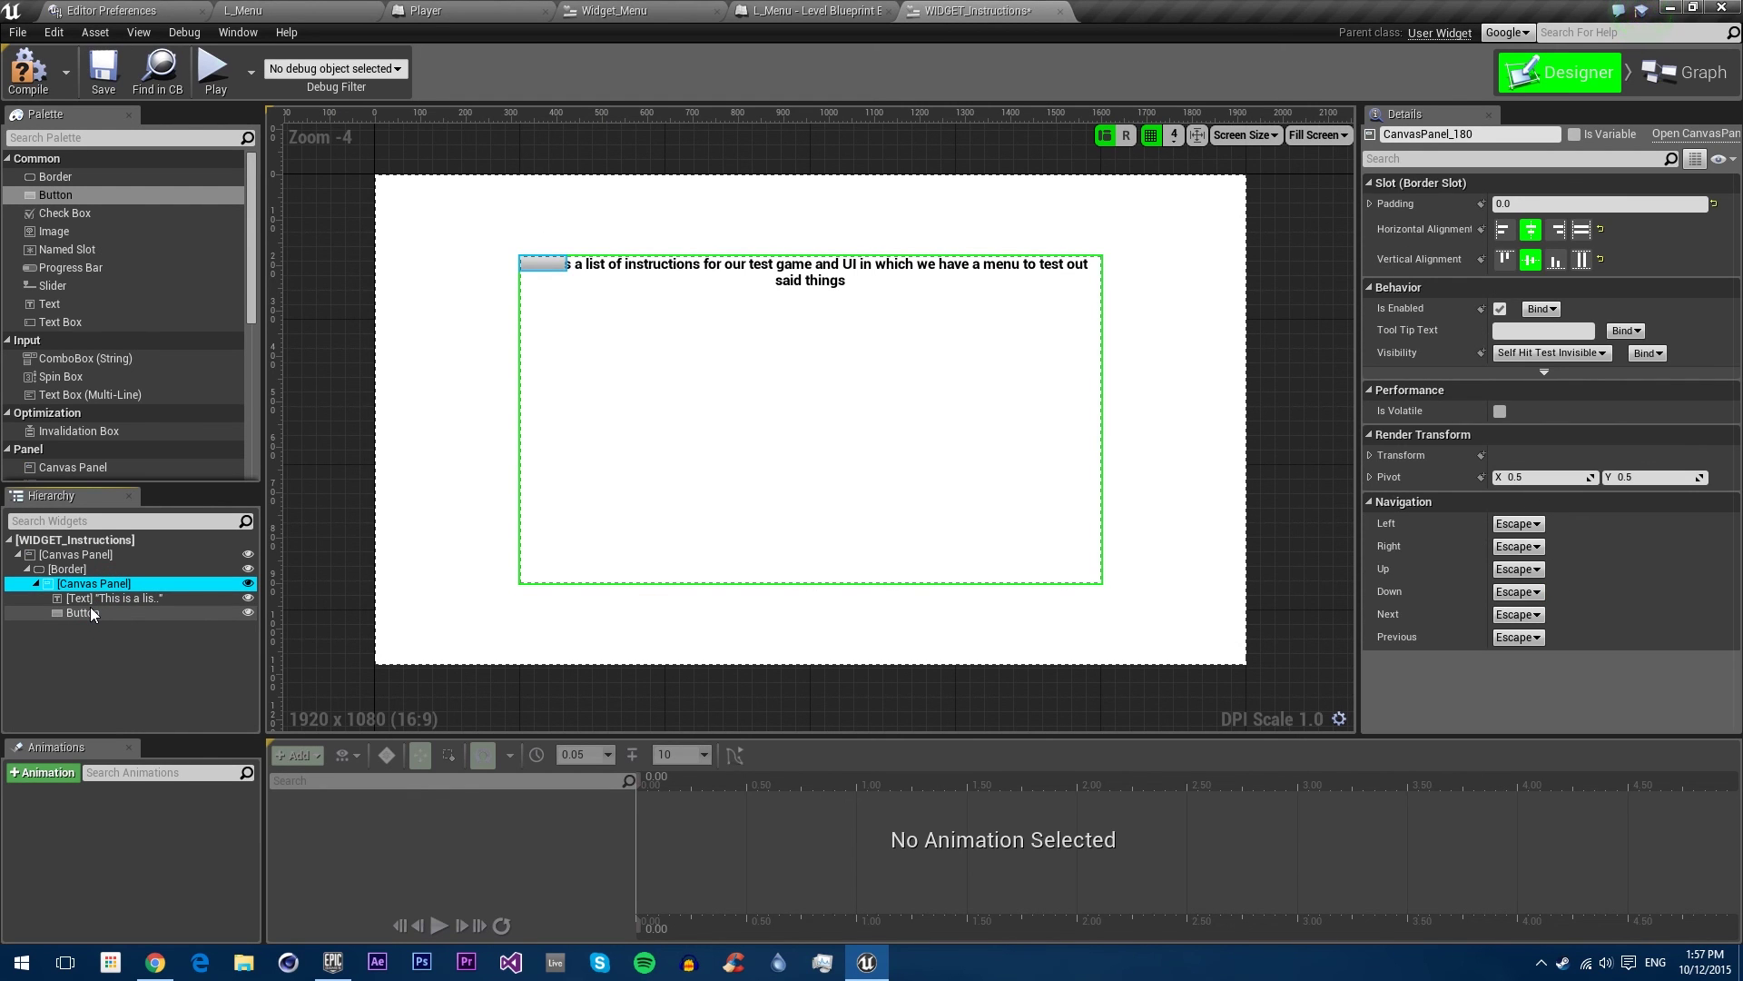
left_click(1582, 231)
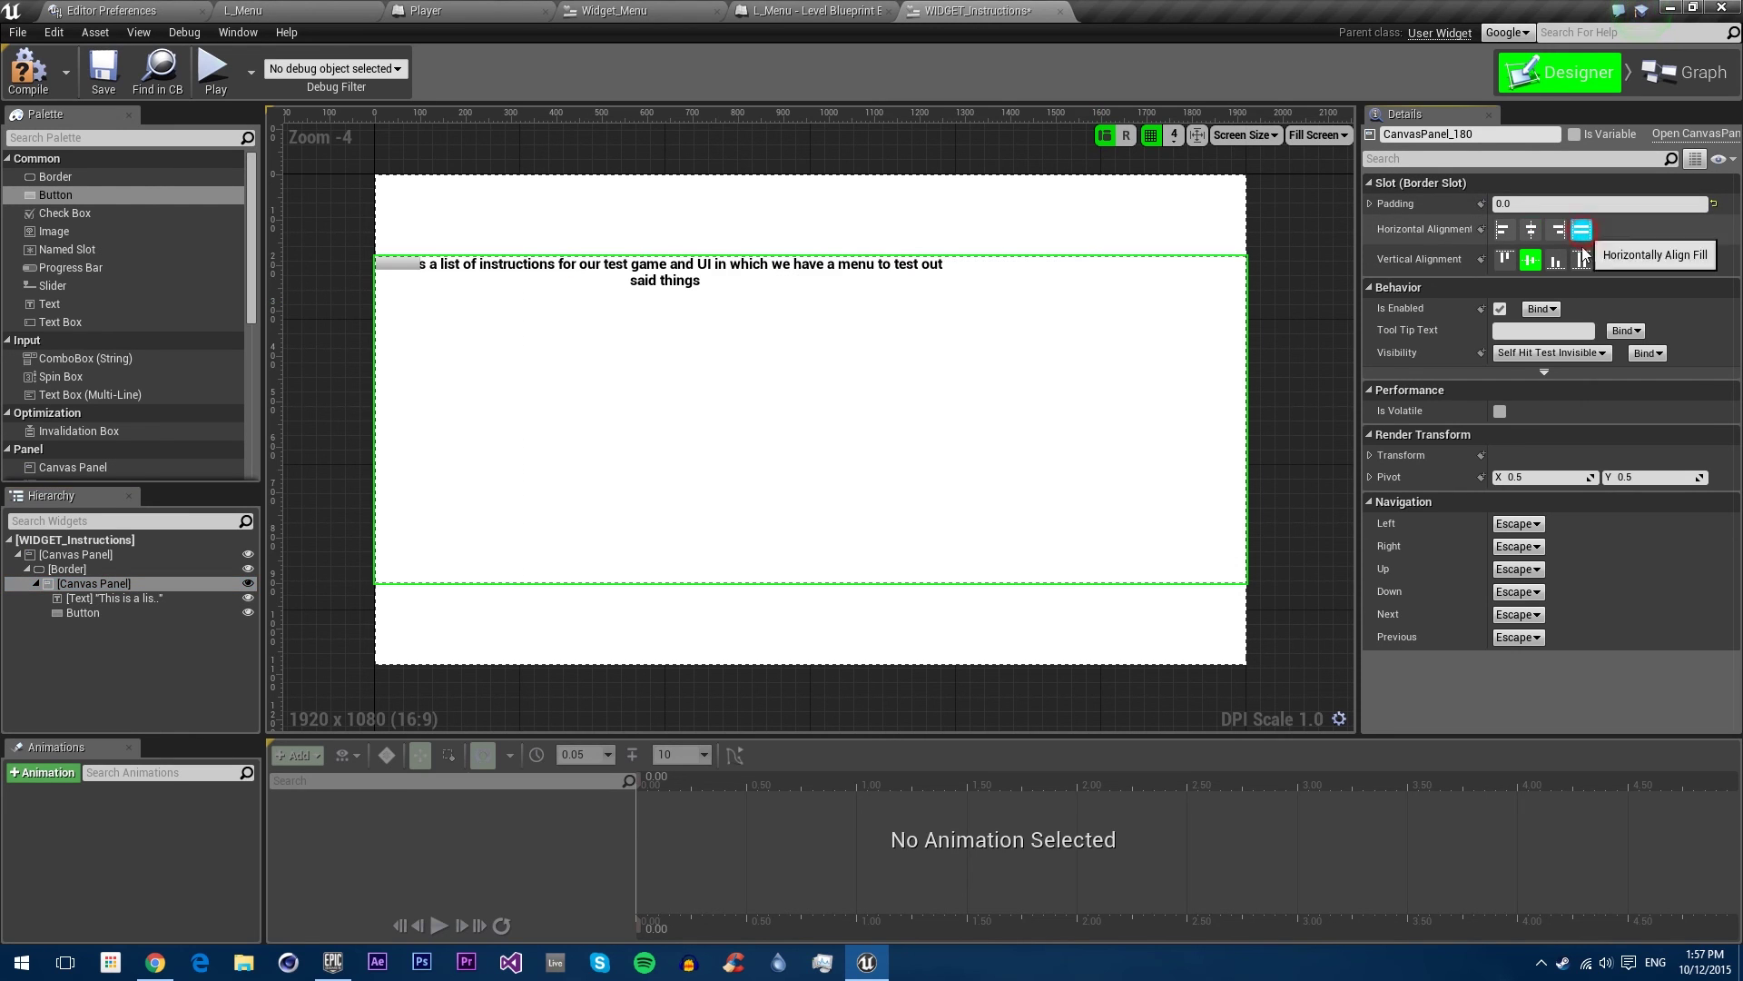
left_click(1582, 260)
Step: Anchor the text block to the centre at position 0, 0 with alignment 0.5, 0.5
left_click(622, 194)
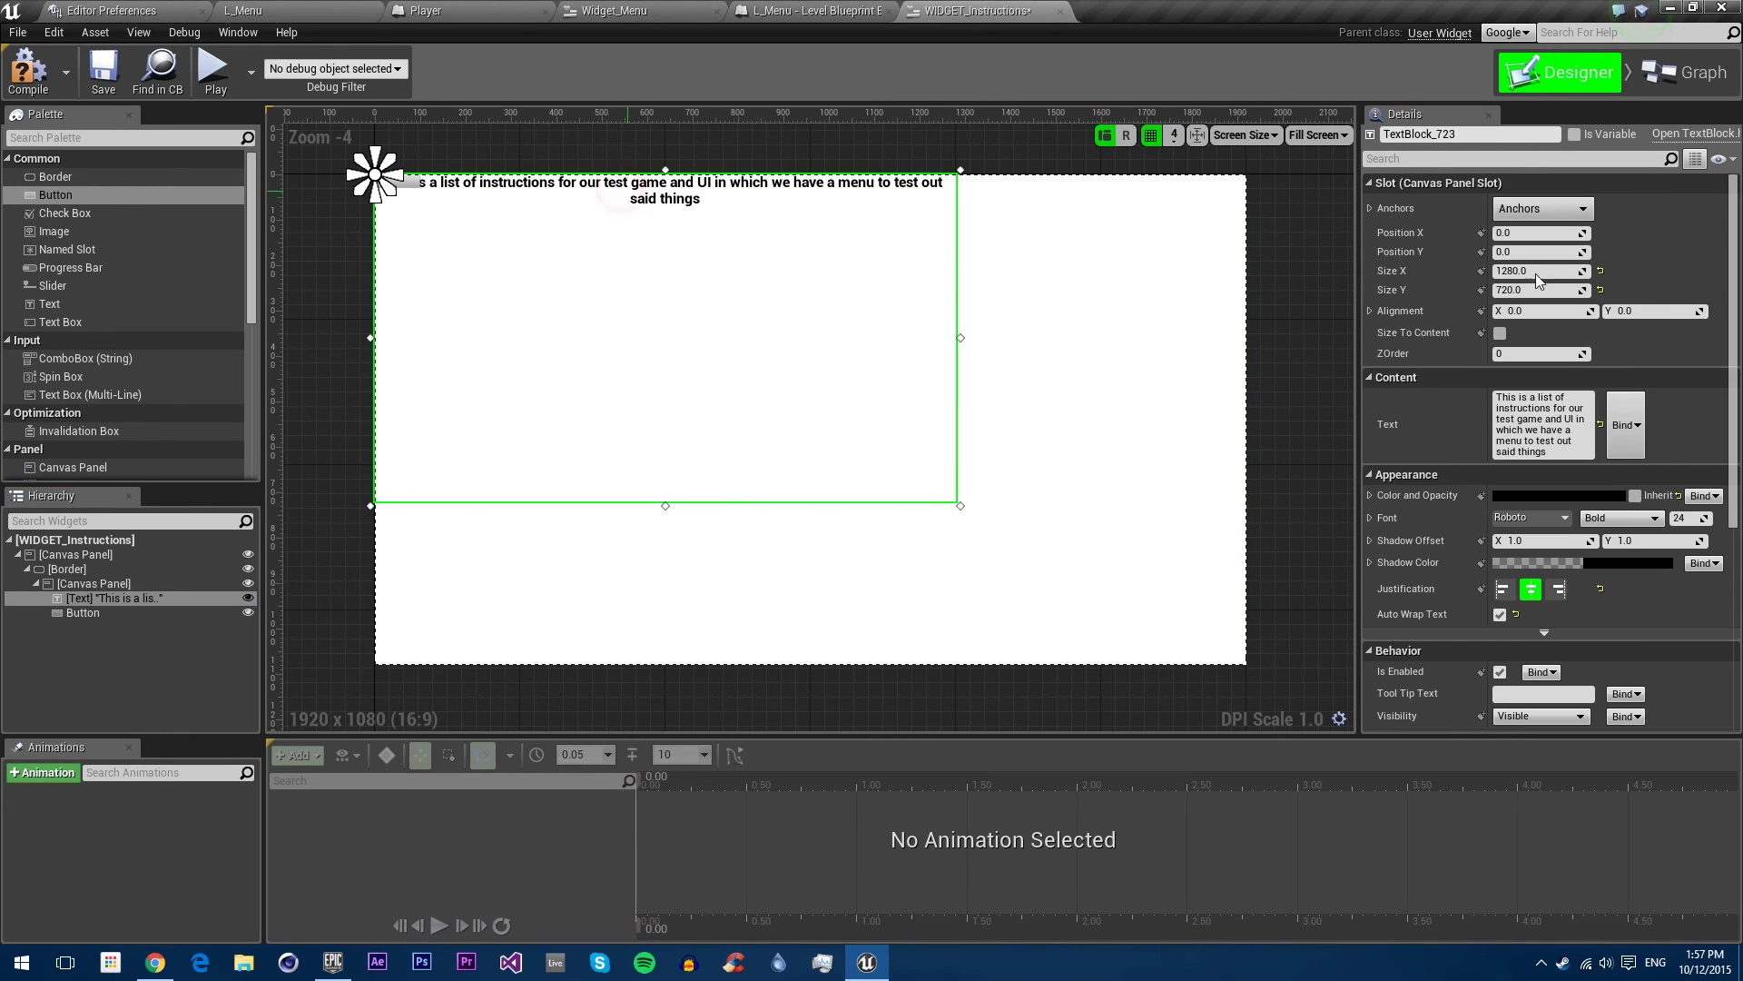
left_click(1543, 208)
left_click(1604, 339)
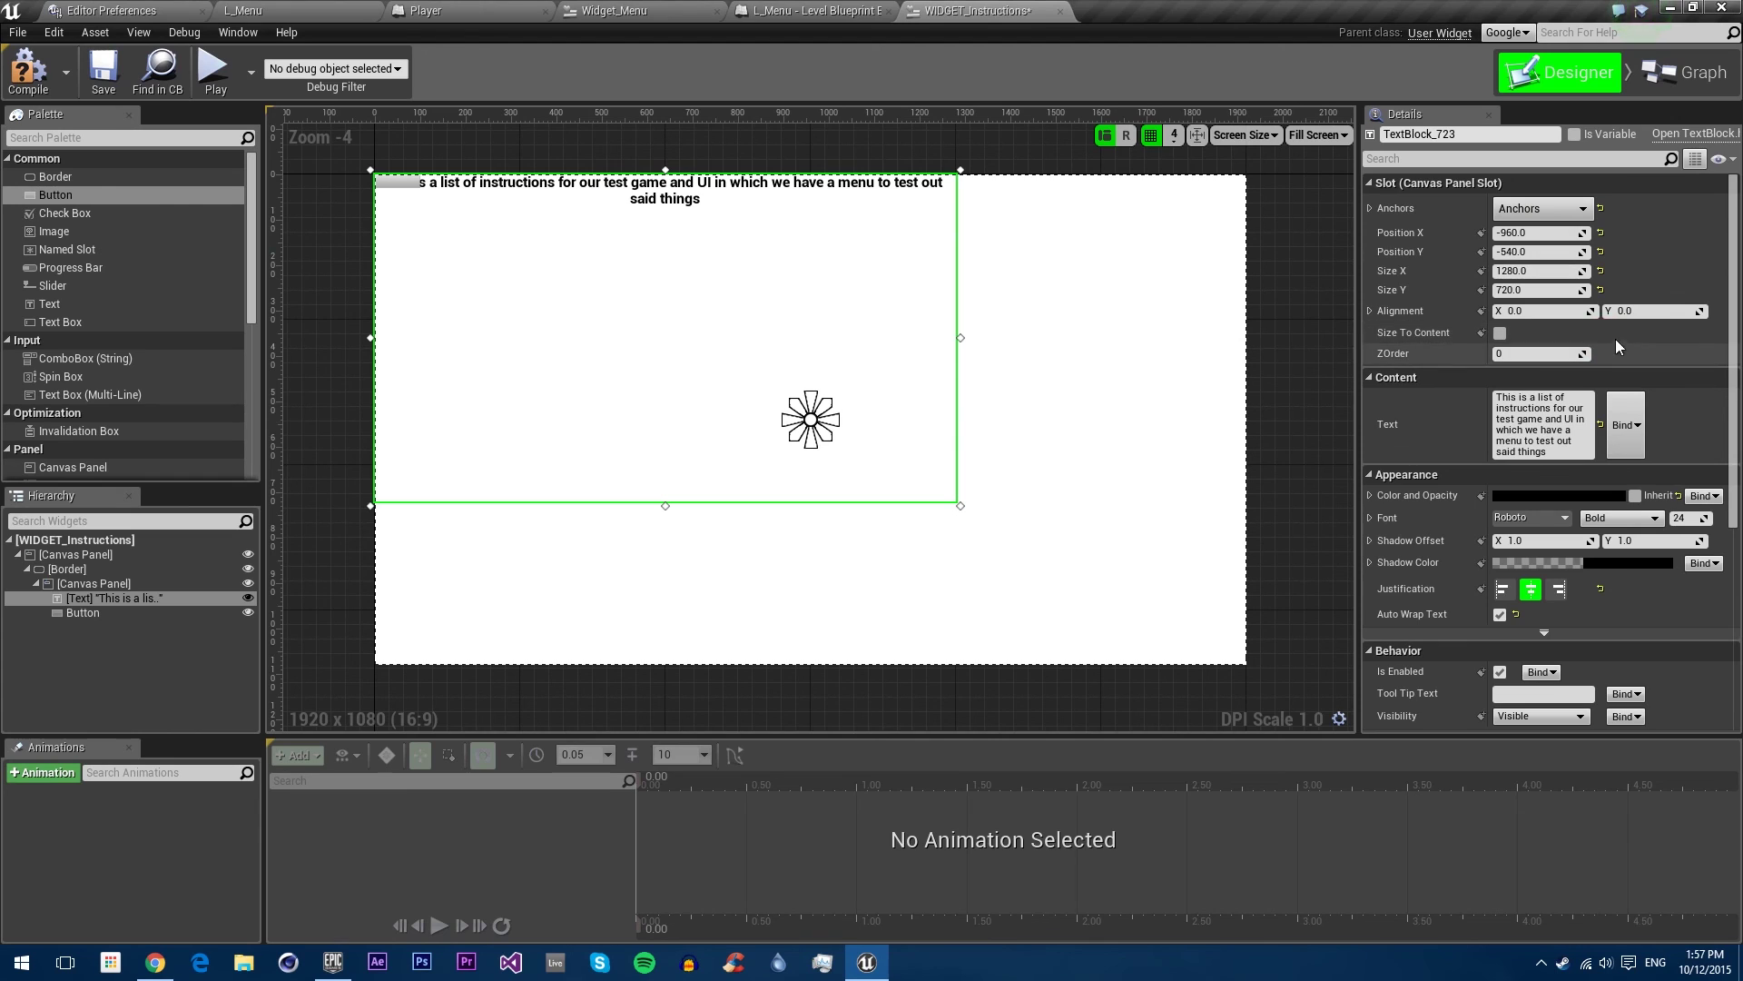
left_click(1601, 233)
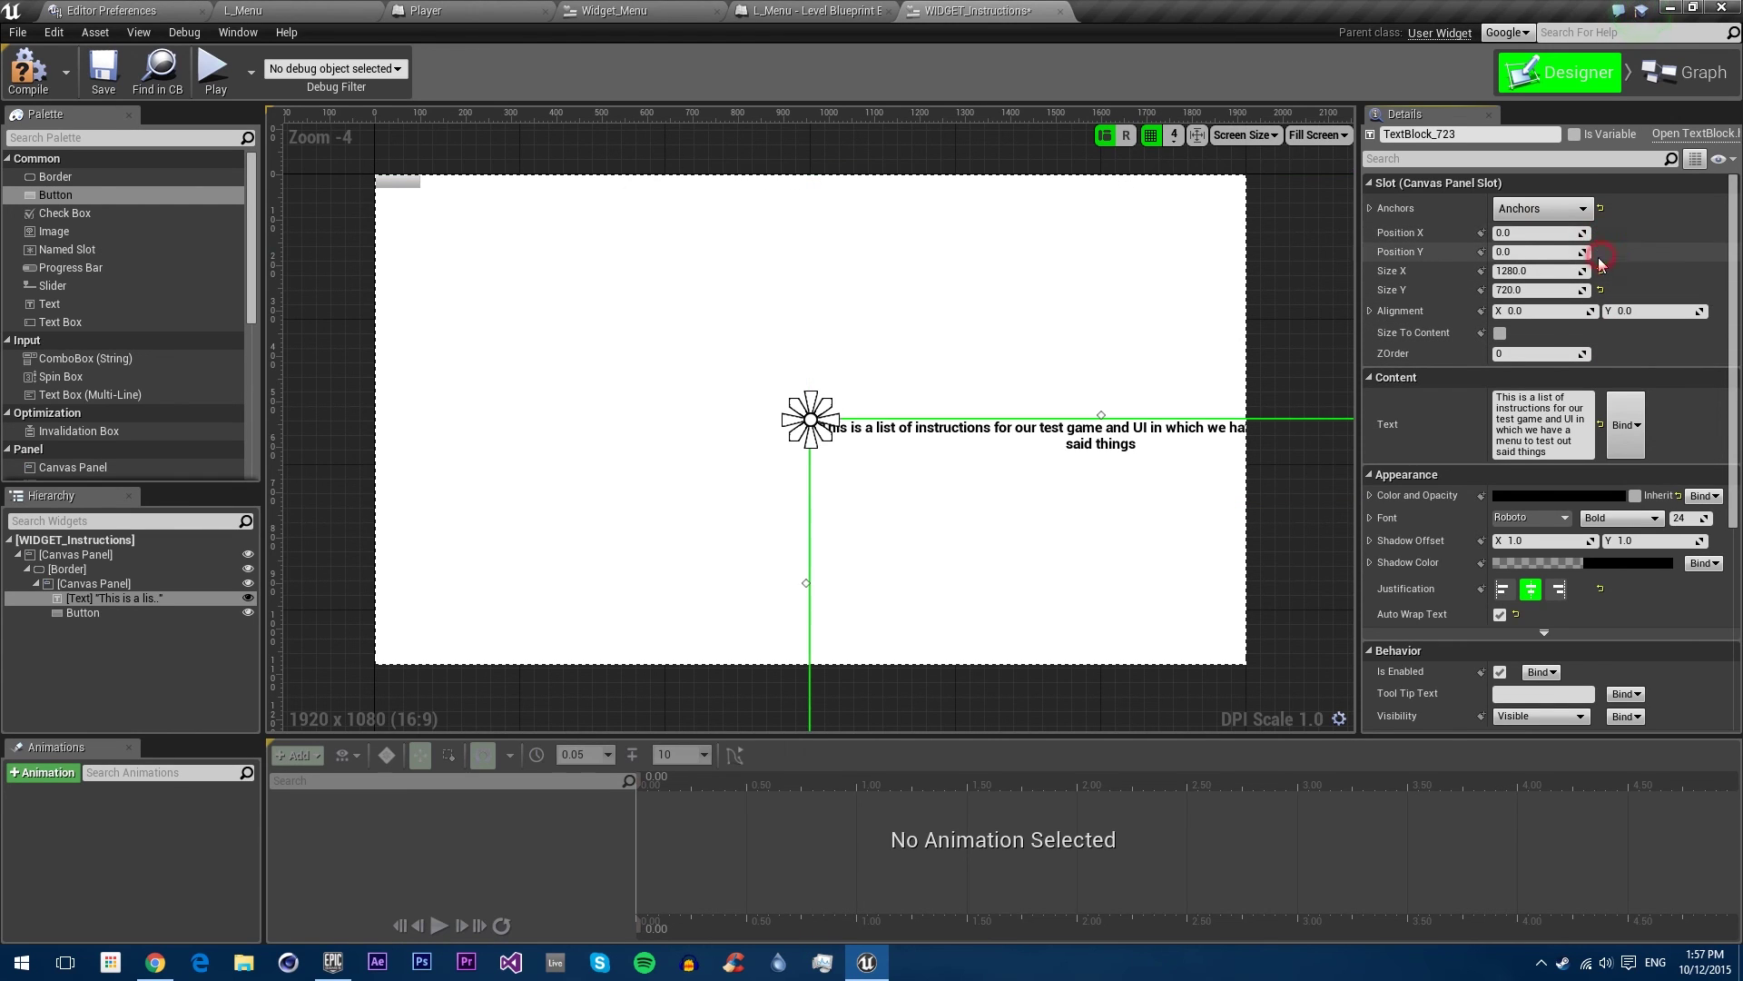
left_click(1555, 314)
type("0.5")
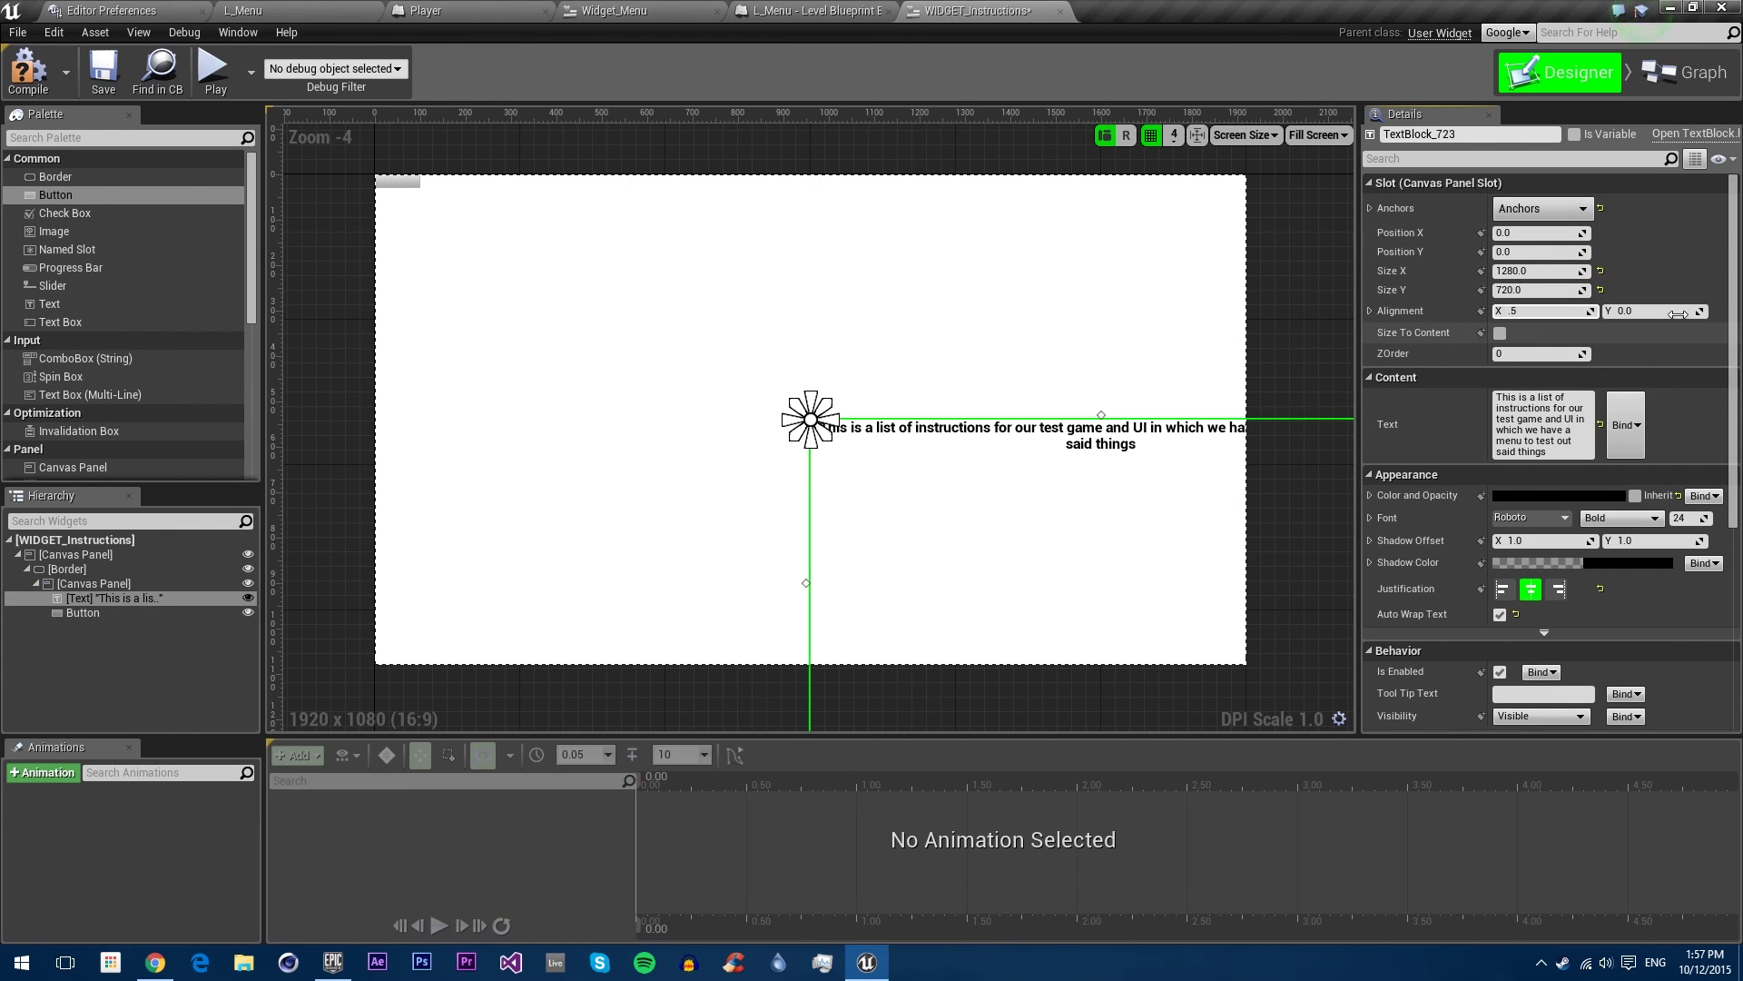
left_click(1666, 311)
type(".5")
key("Return")
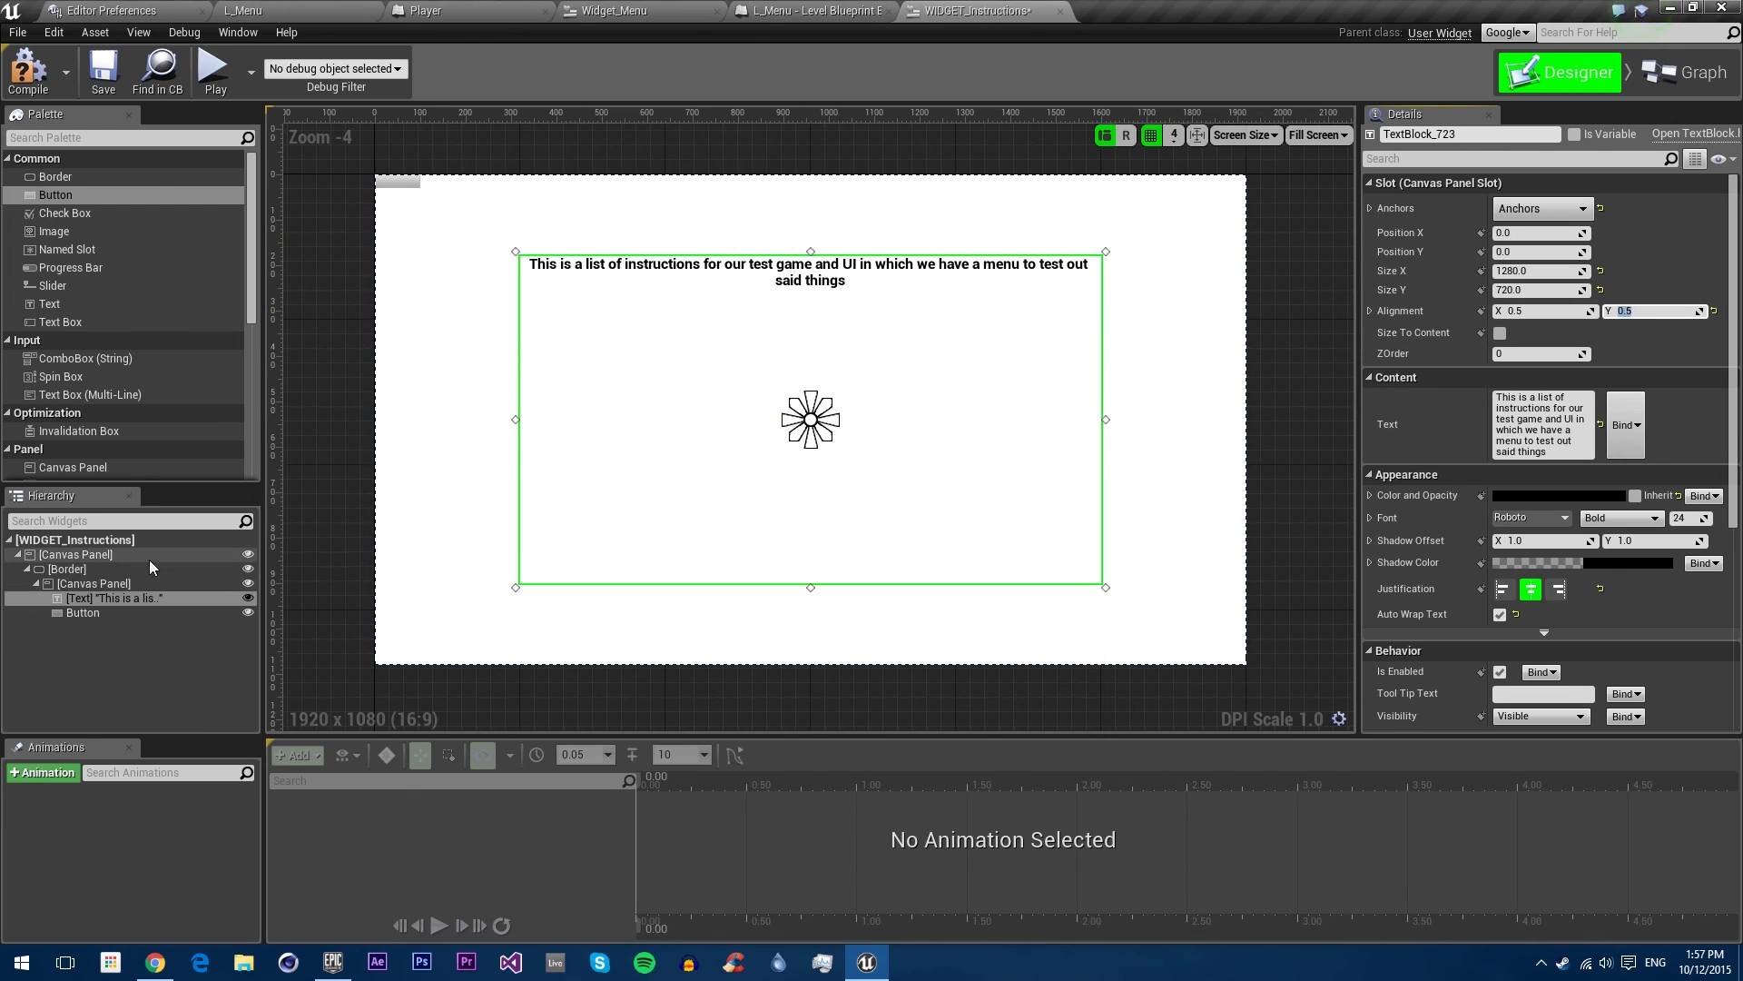
left_click(81, 612)
Step: Enlarge the button to 160 high and nudge it in from the top-left corner
left_click_drag(425, 193, 475, 261)
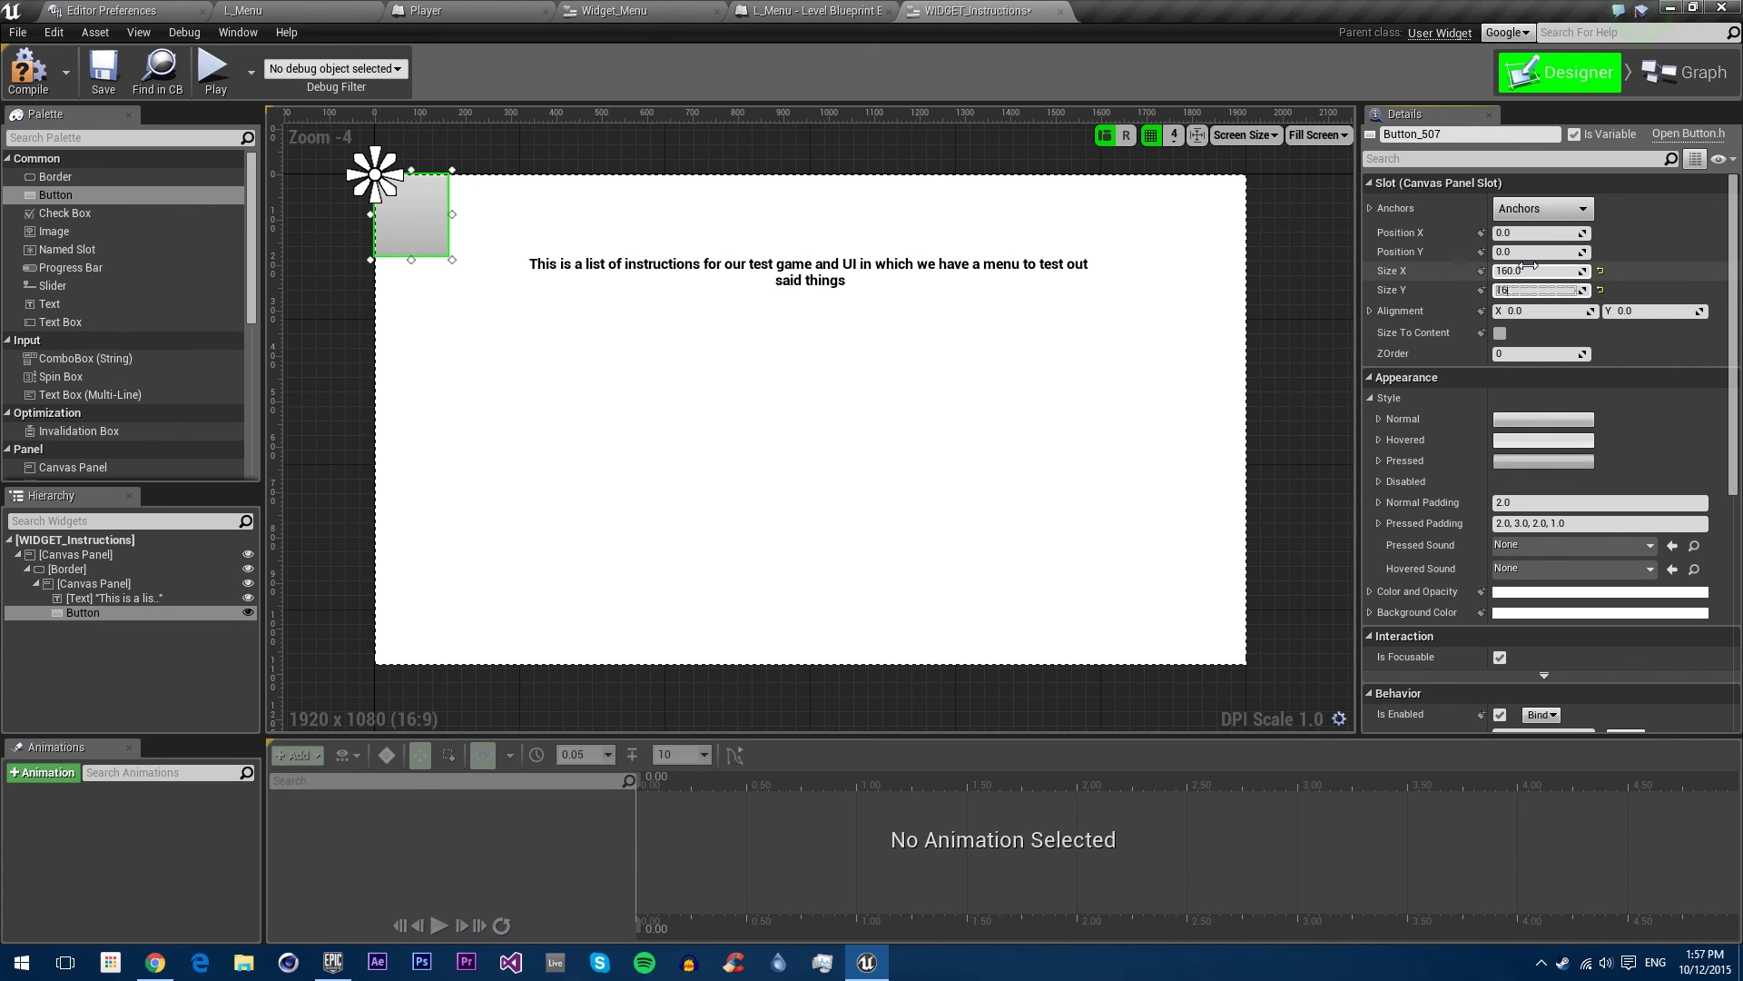
type("0")
key("Return")
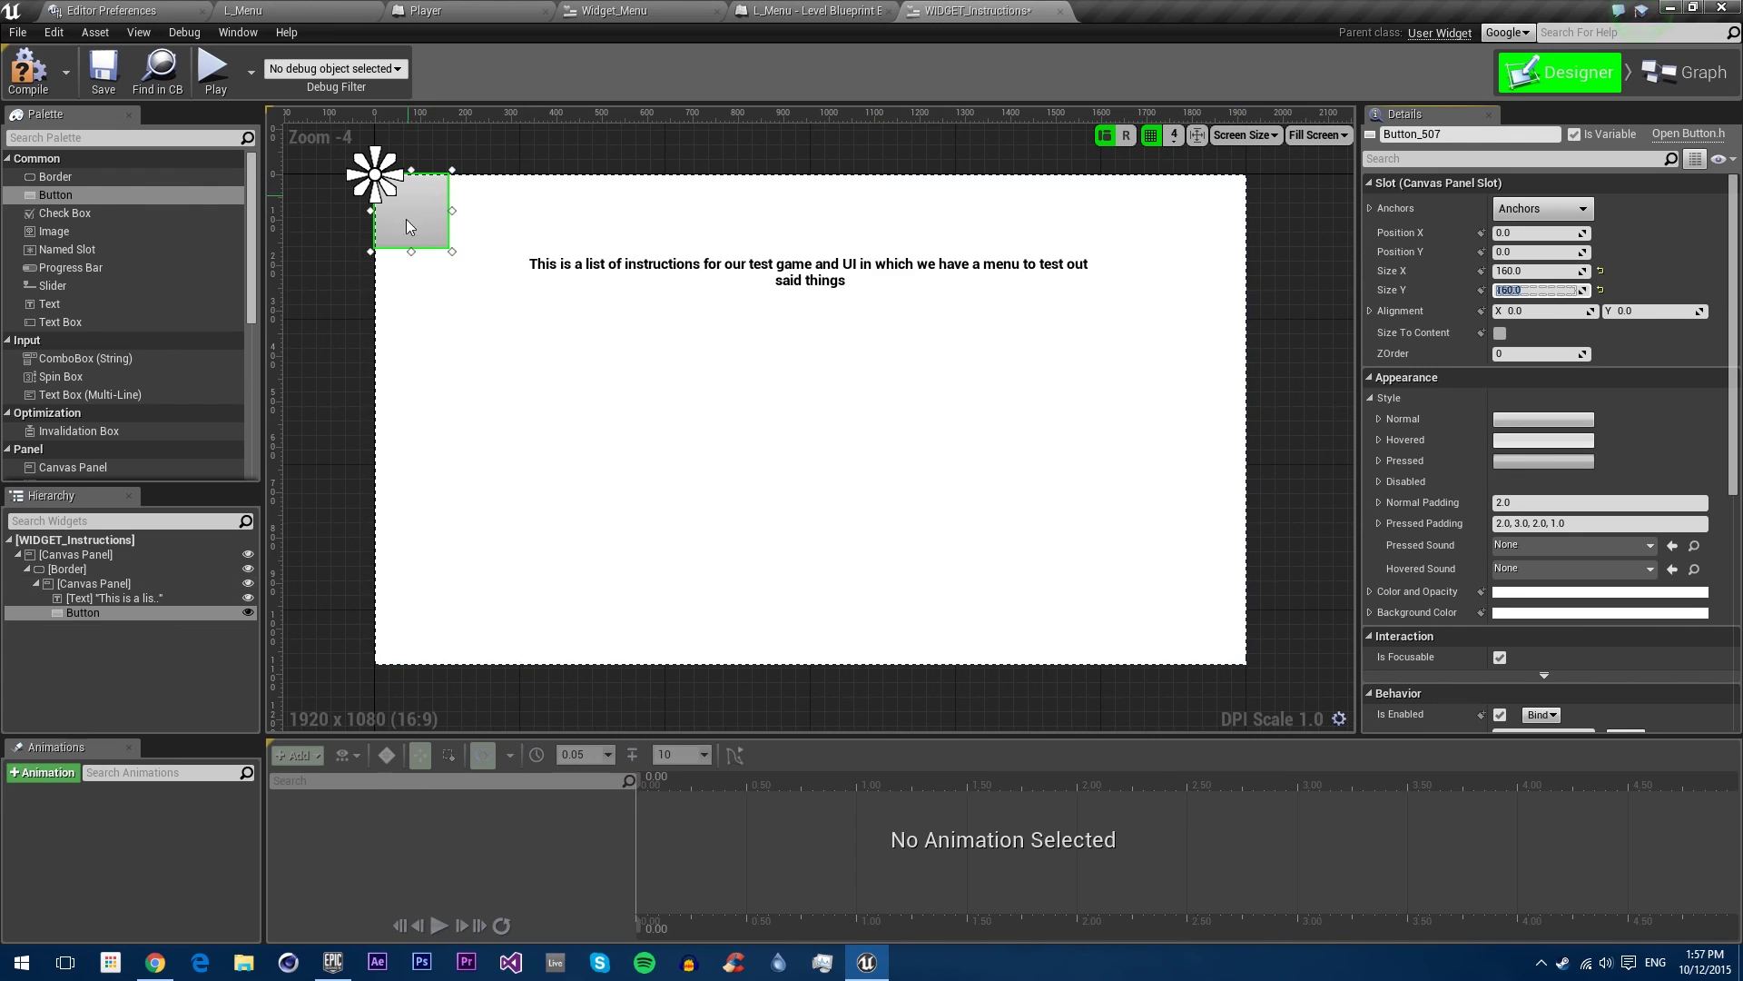
left_click_drag(407, 227, 430, 249)
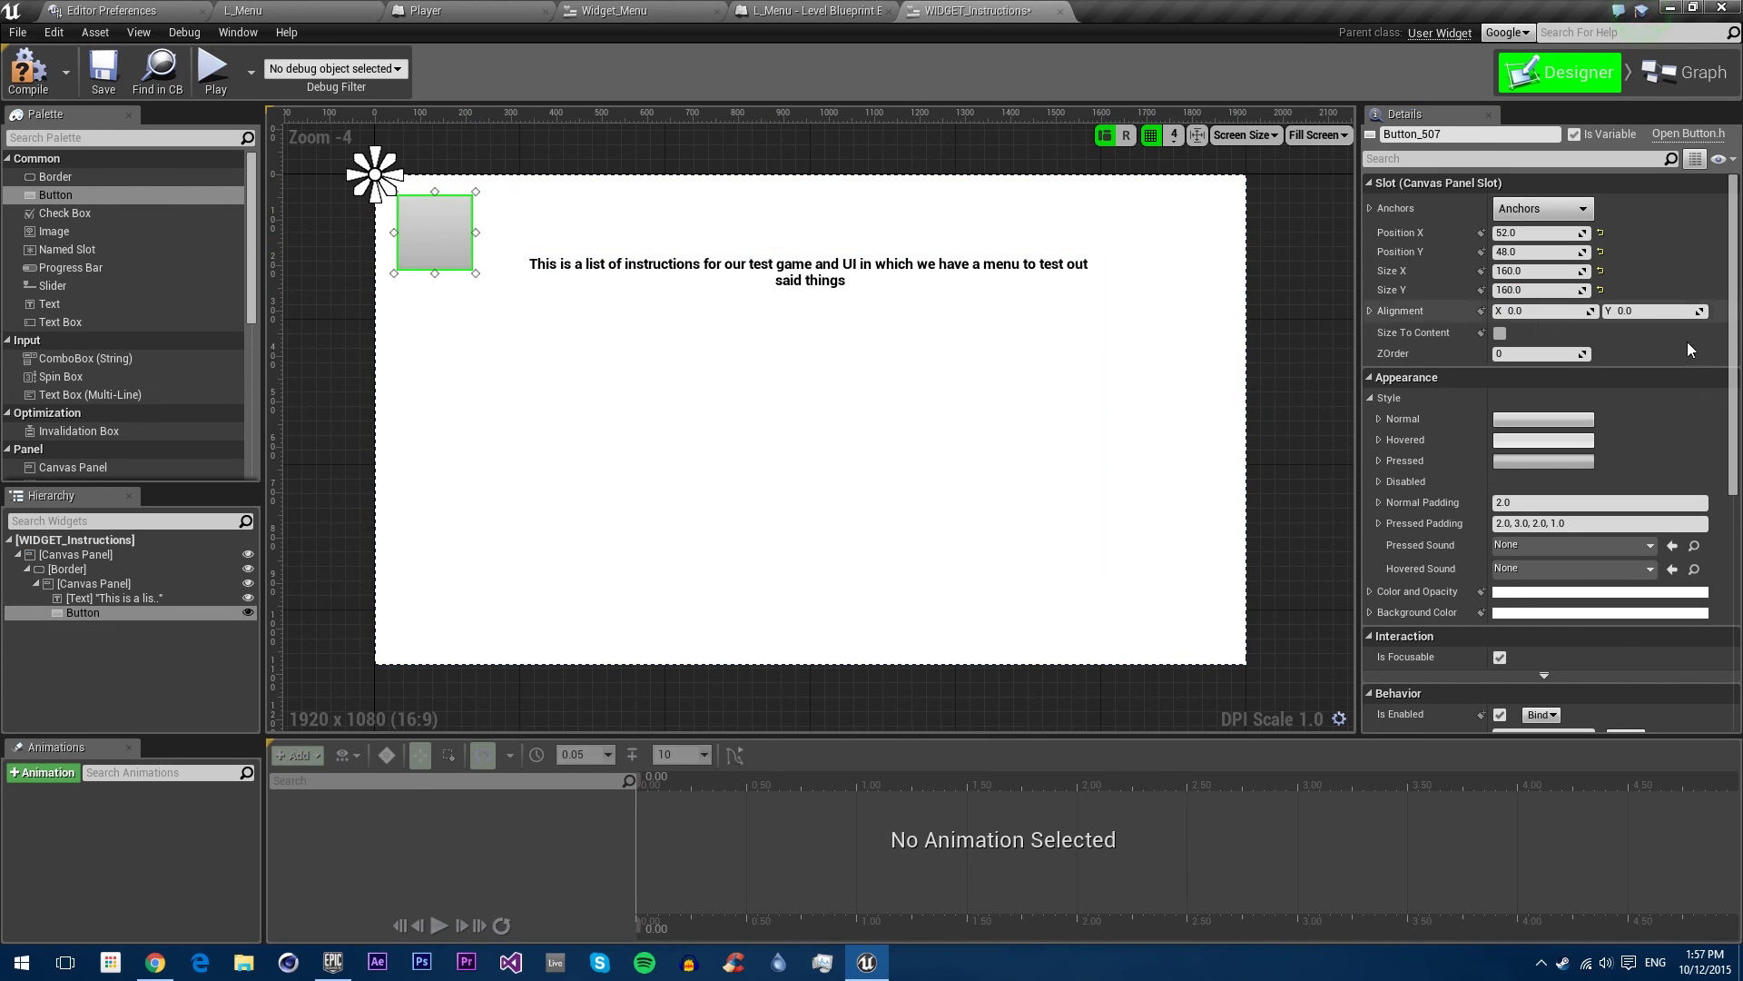
left_click(1544, 291)
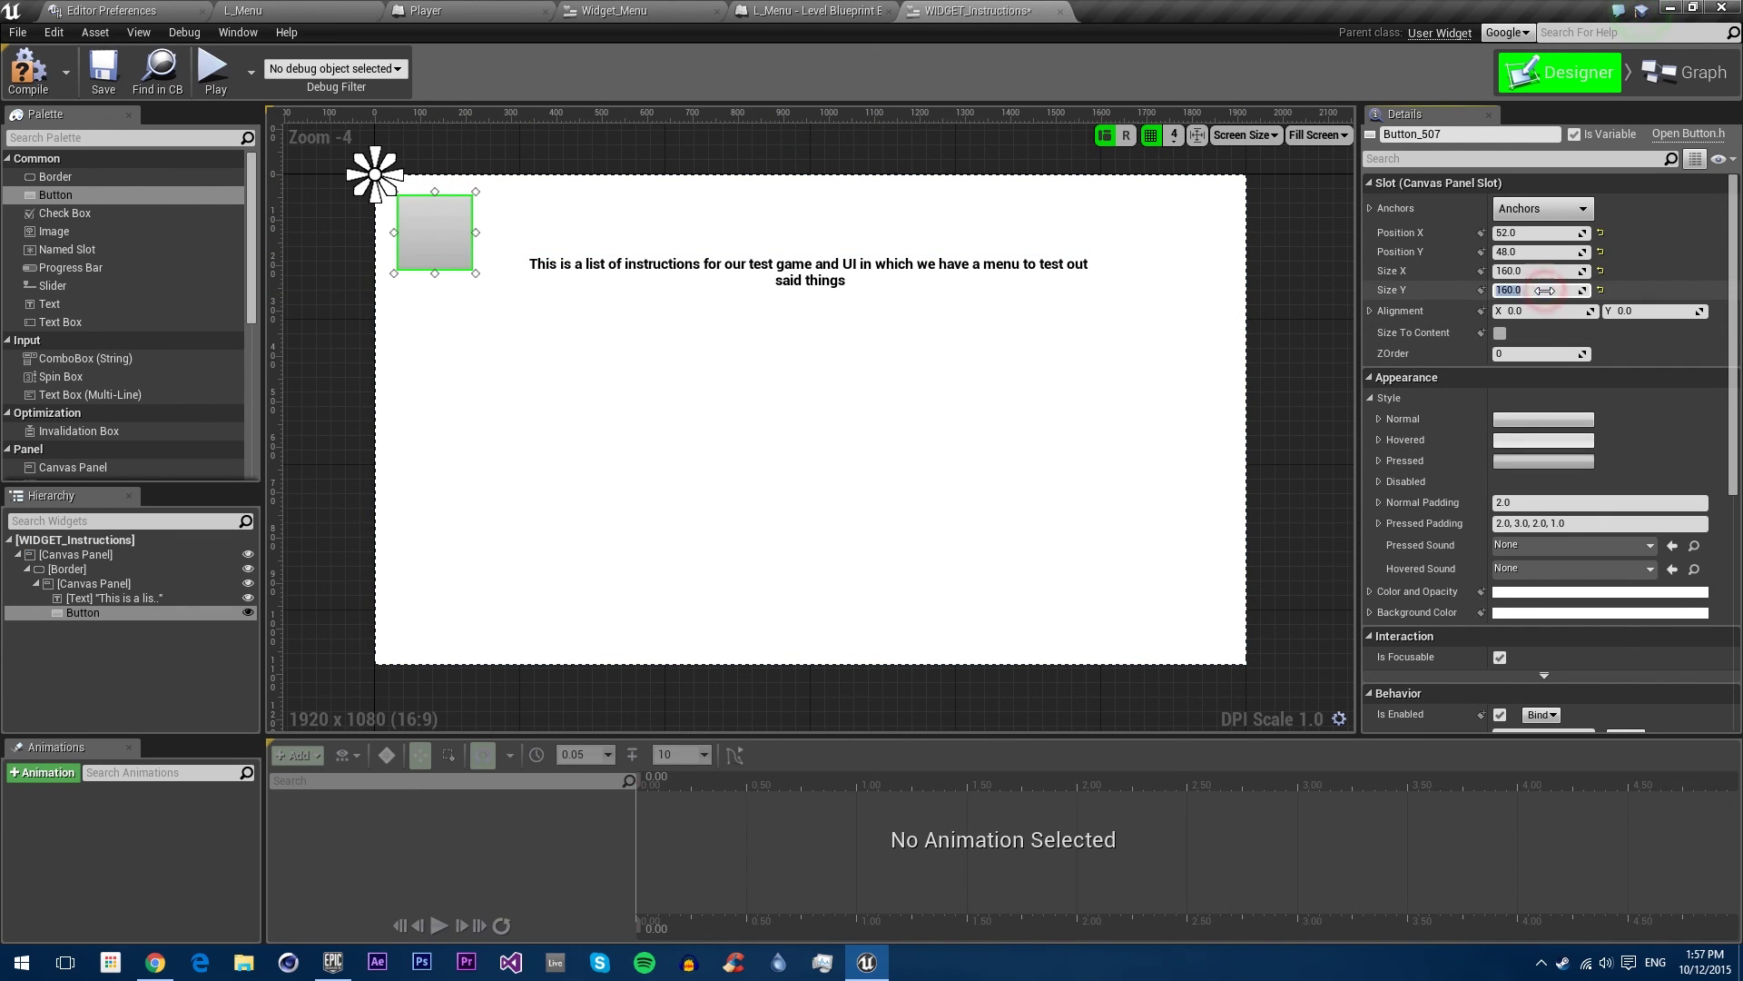
Step: Set the button's Normal and Hovered images to T_EV_BlankWhite_01
left_click(1379, 417)
left_click(1588, 448)
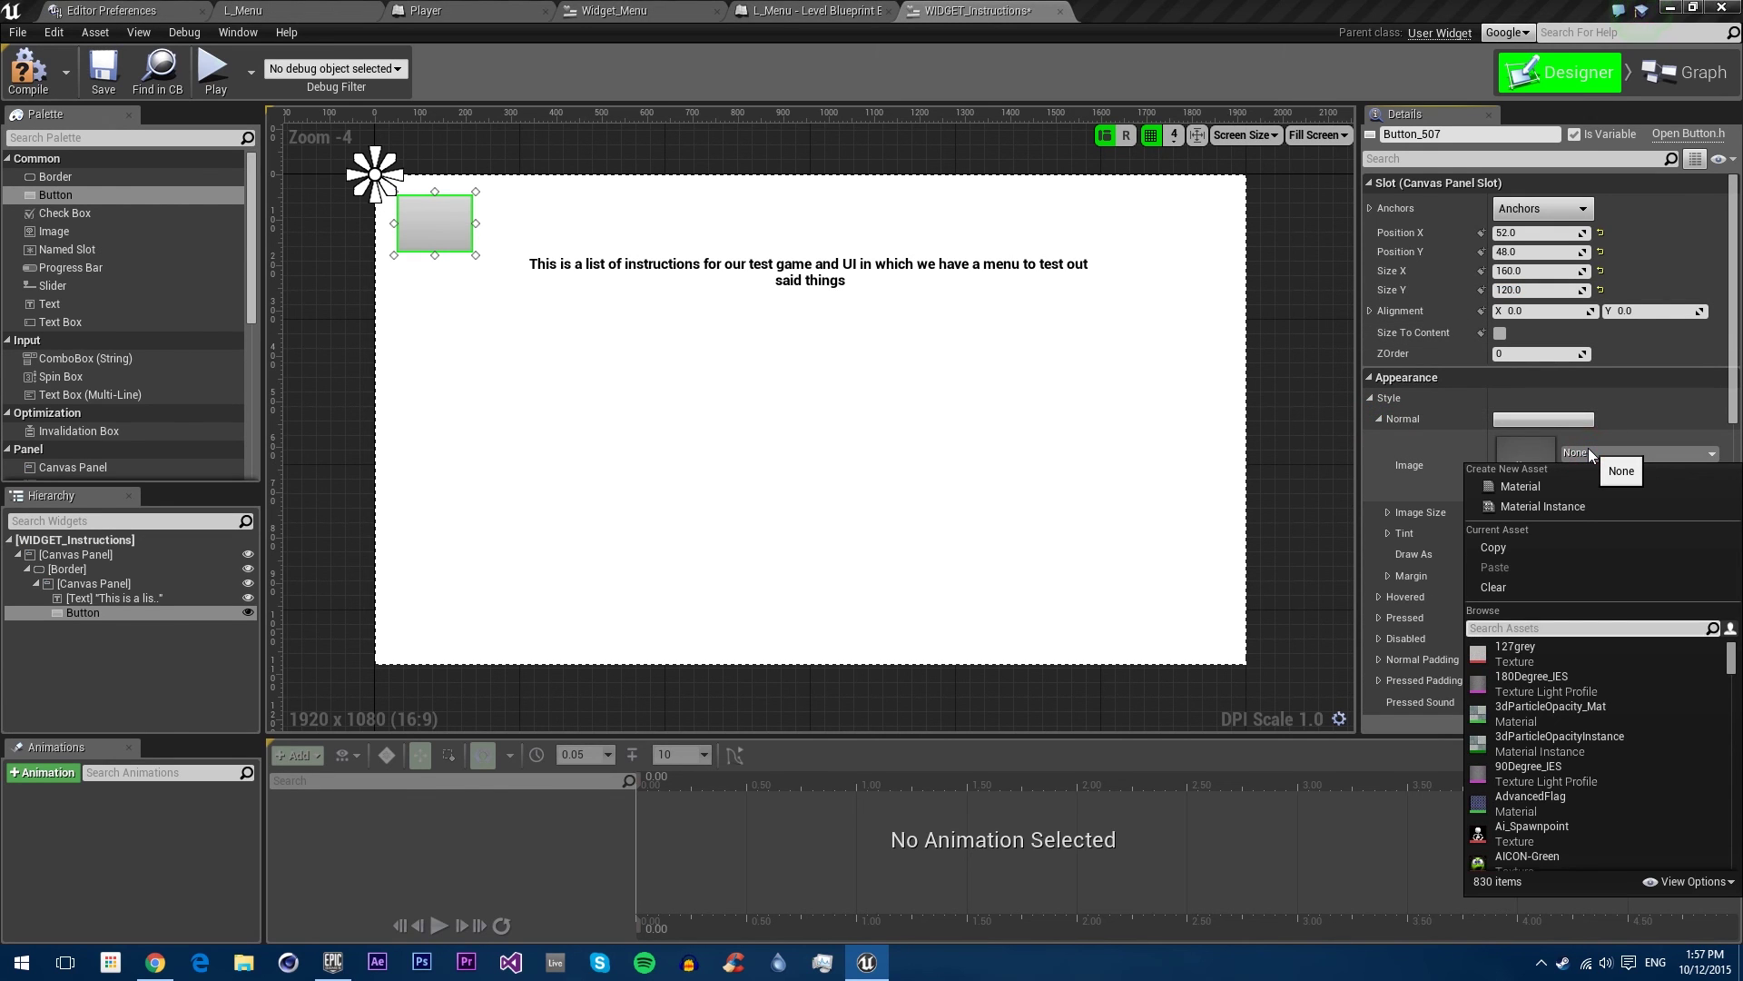
type("white")
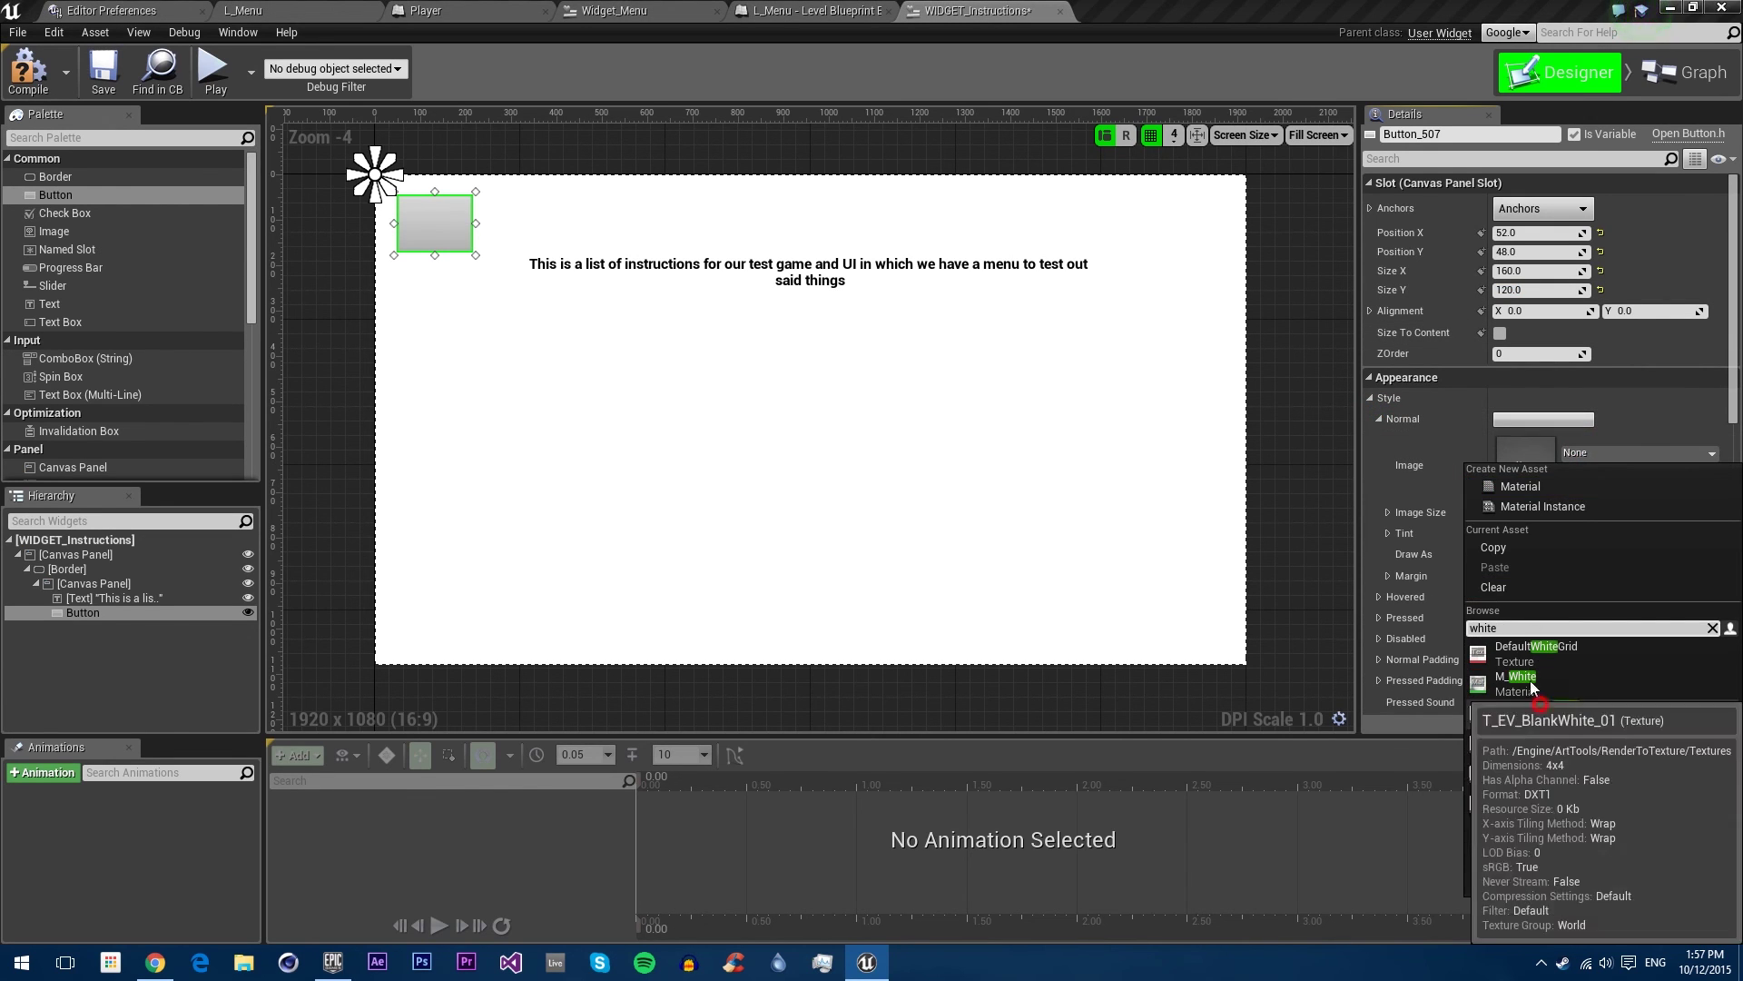
left_click(1543, 713)
left_click(1379, 420)
left_click(1379, 440)
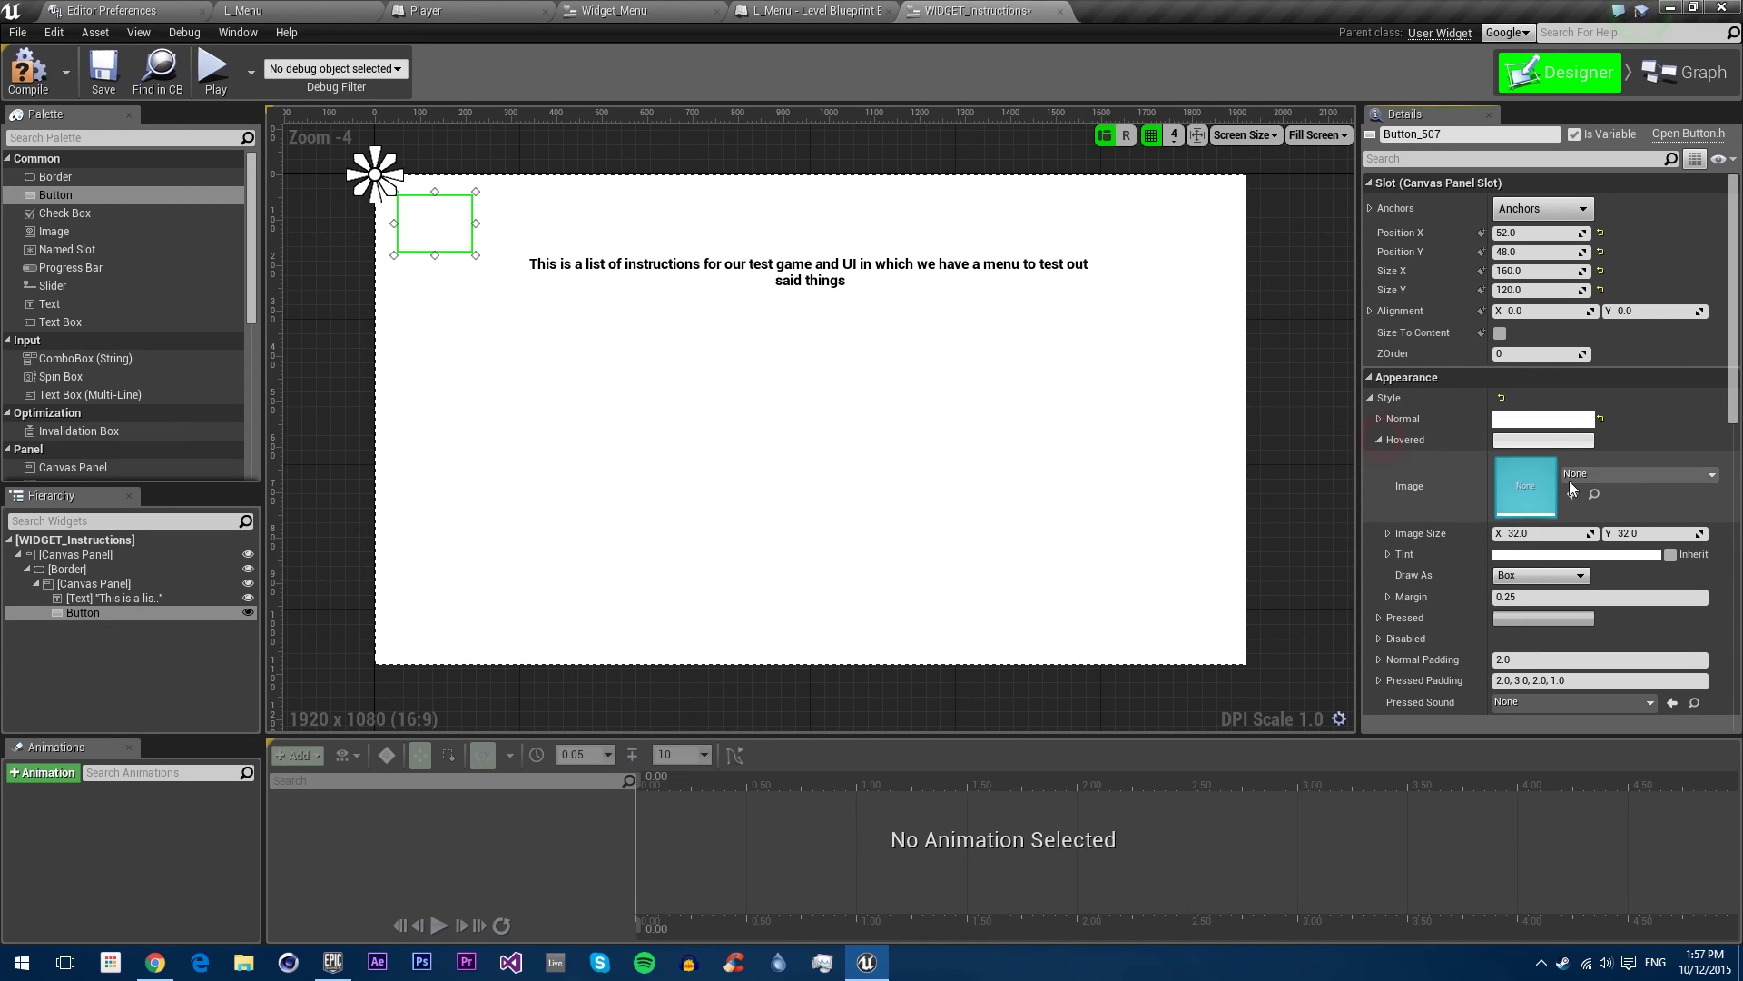
left_click(1589, 478)
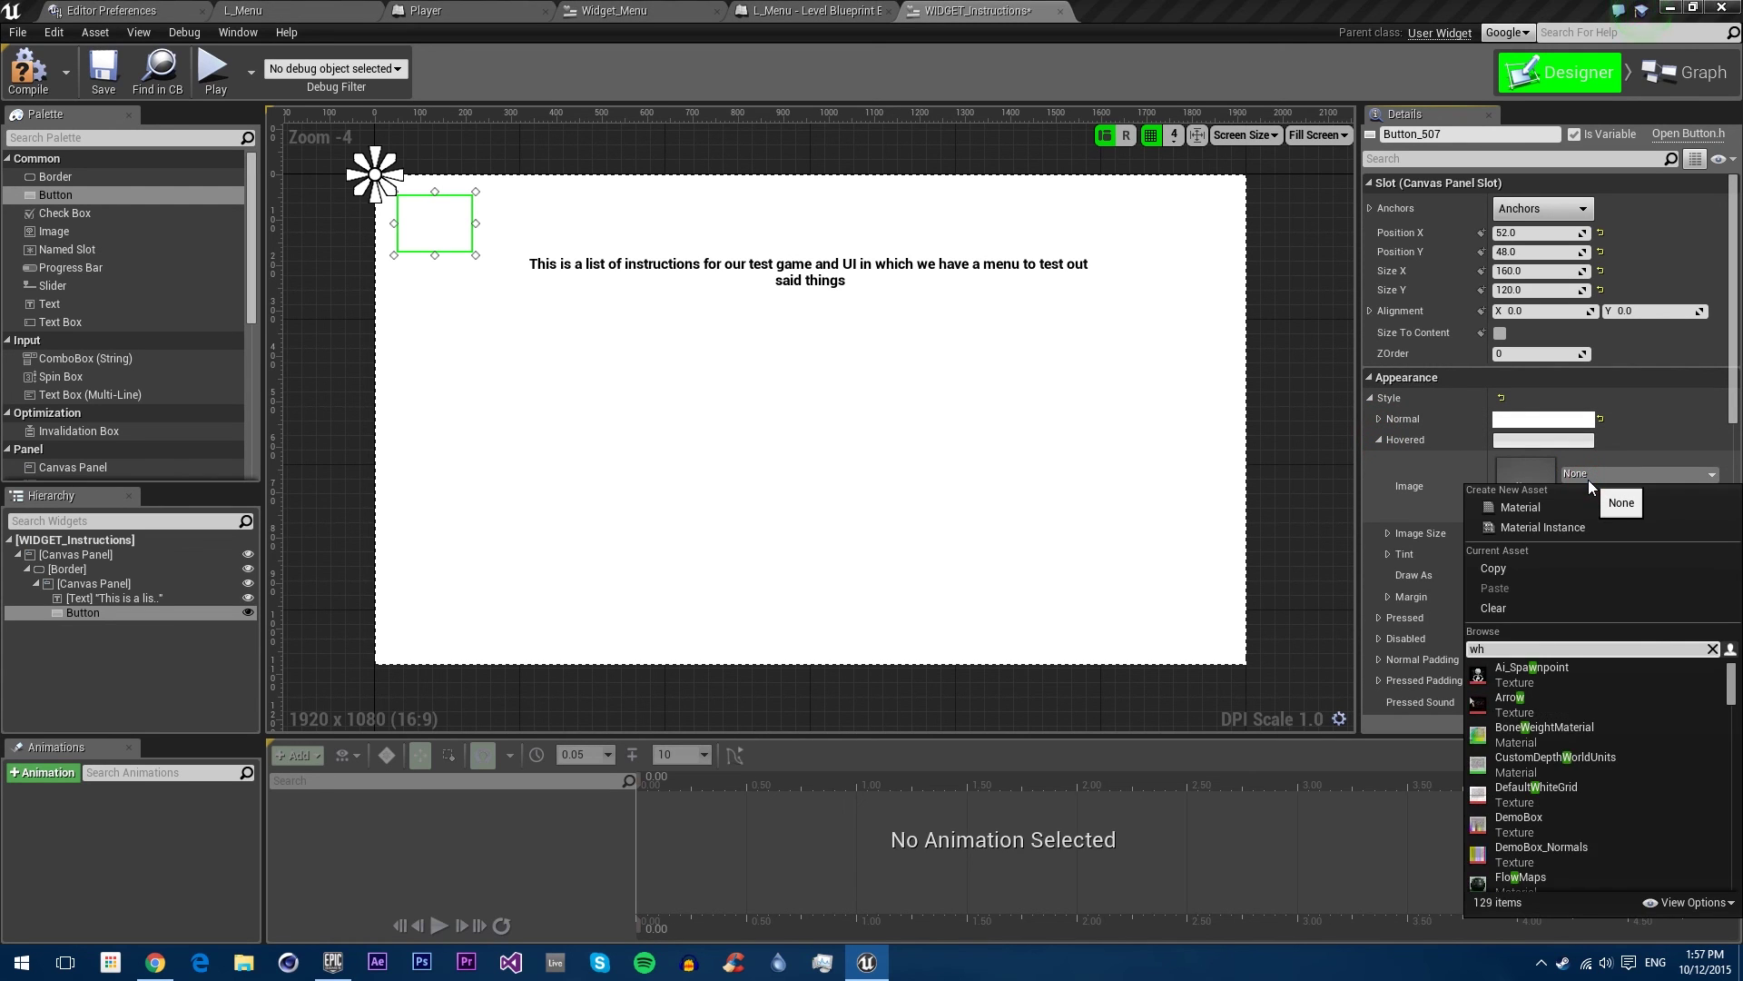
left_click(1543, 730)
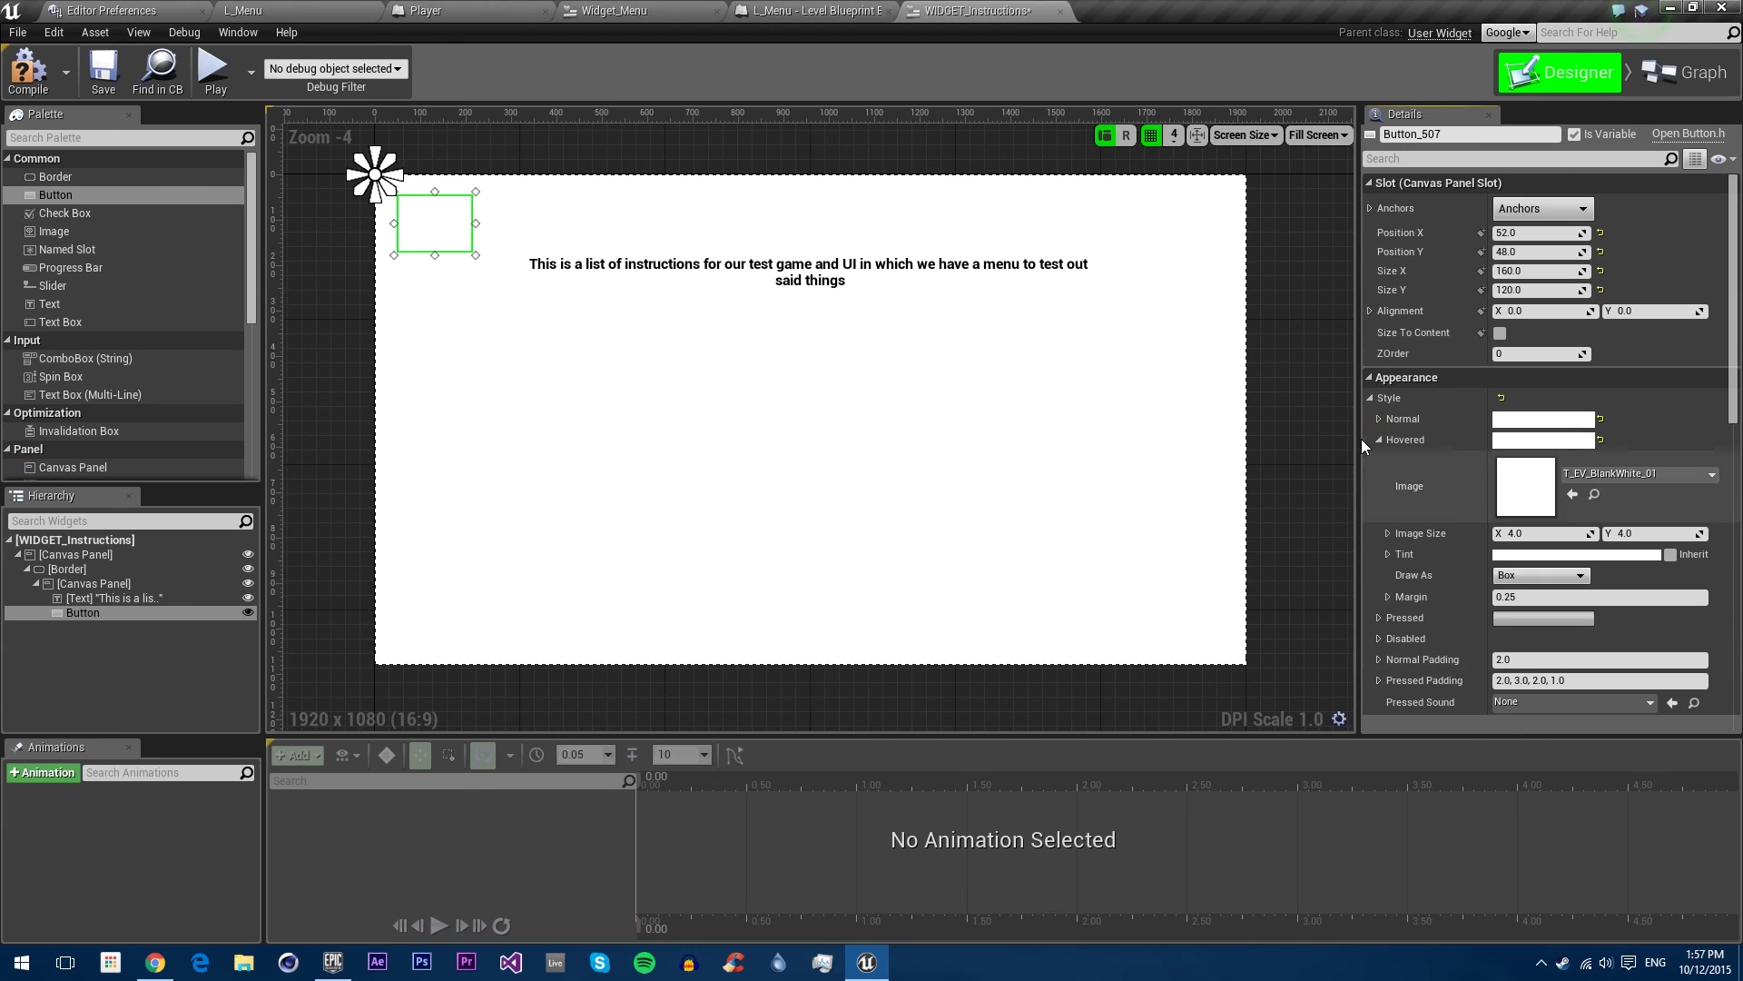
Step: Set the Pressed image to T_EV_BlankWhite_01 as well
left_click(1378, 439)
left_click(1379, 460)
left_click(1577, 495)
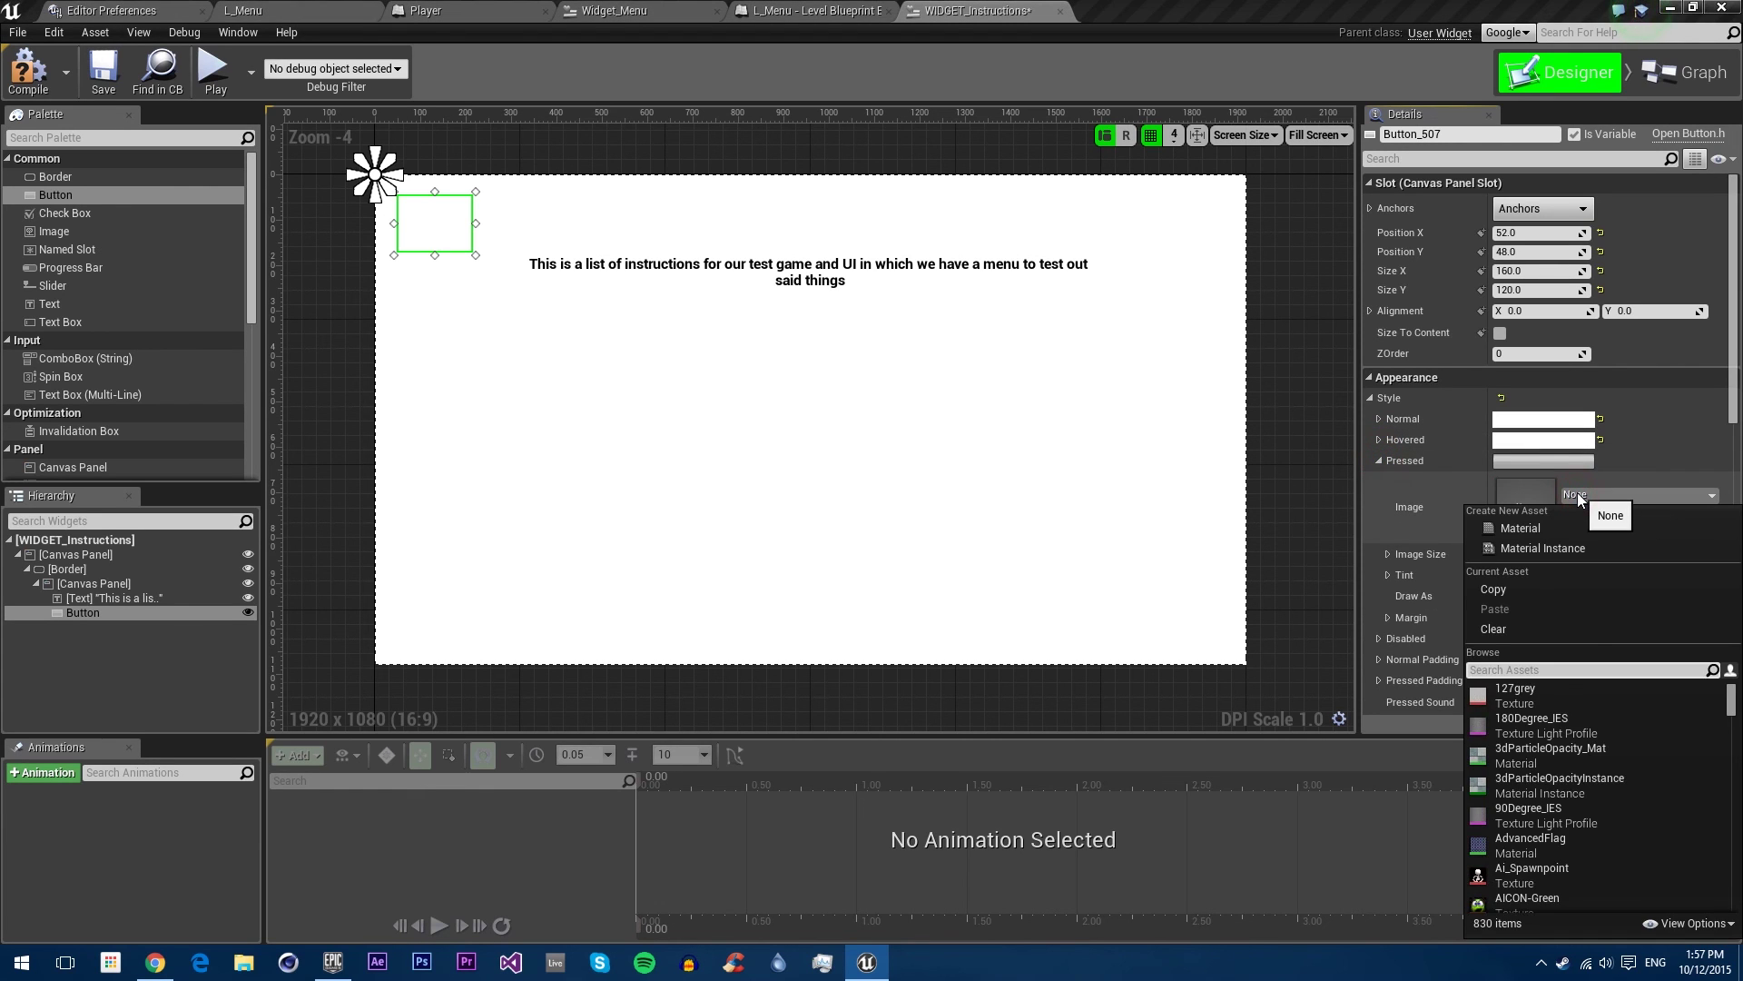
type("white")
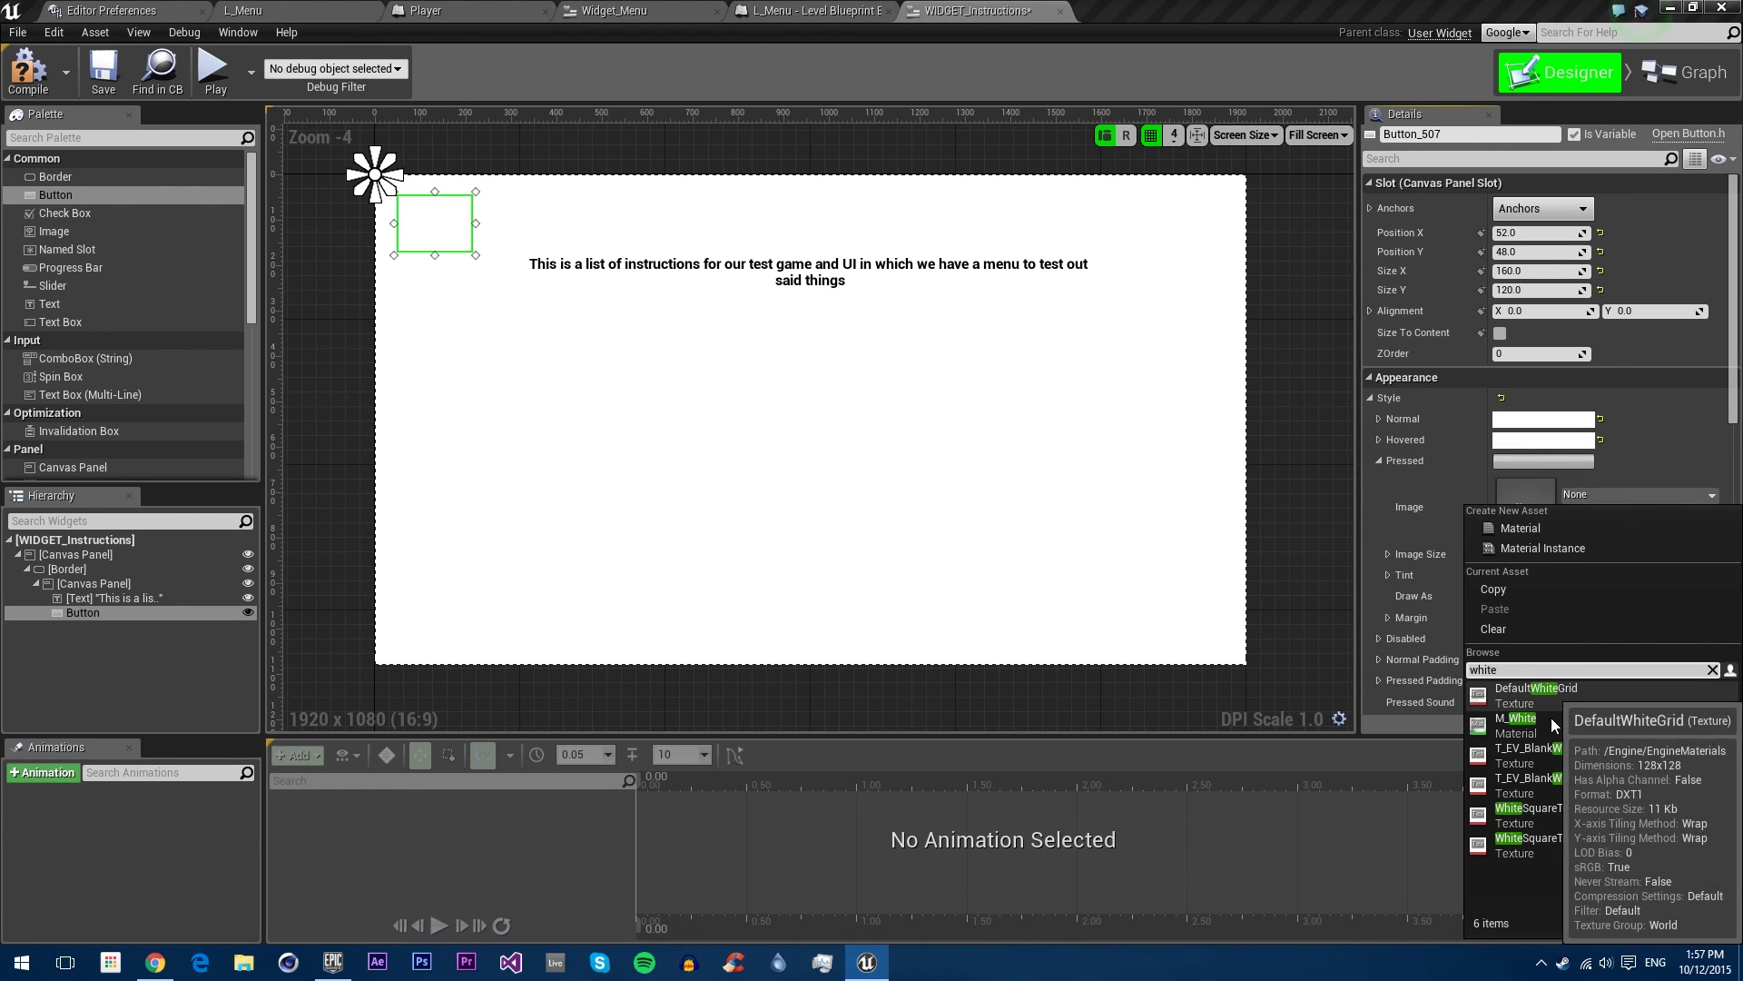
left_click(1544, 754)
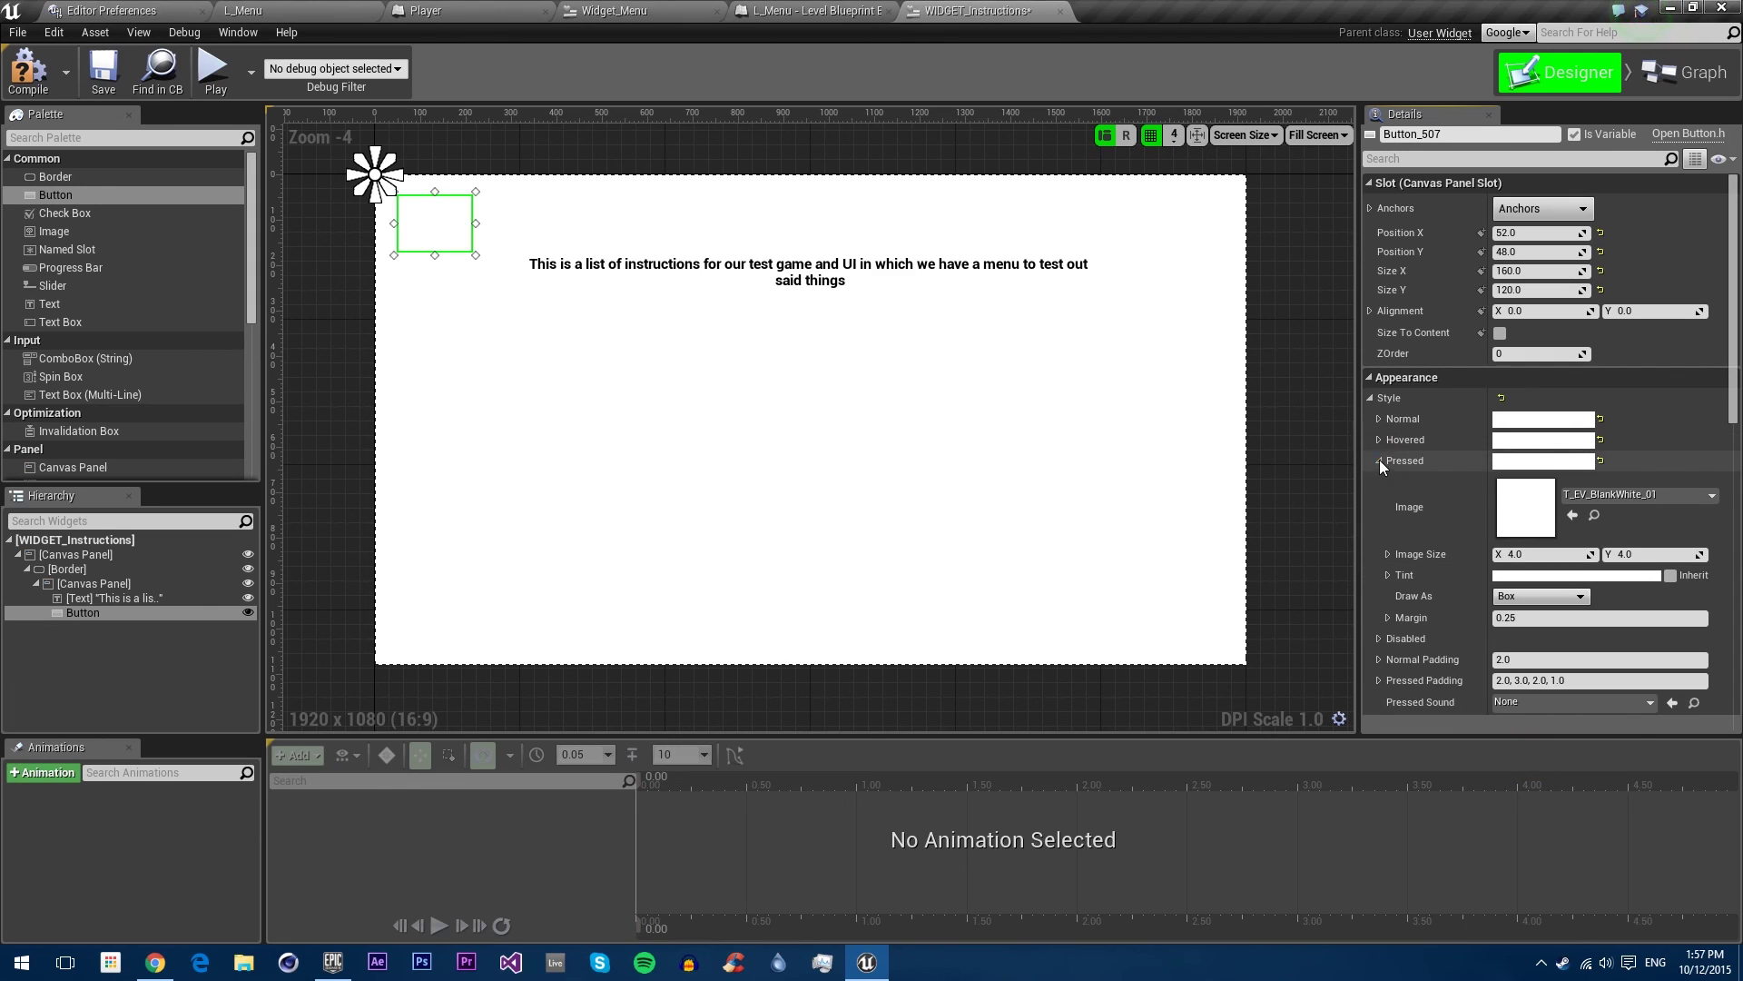
left_click(1379, 460)
left_click(1534, 502)
Step: Set Normal and Pressed padding to 0 and the button background colour to grey
type("0")
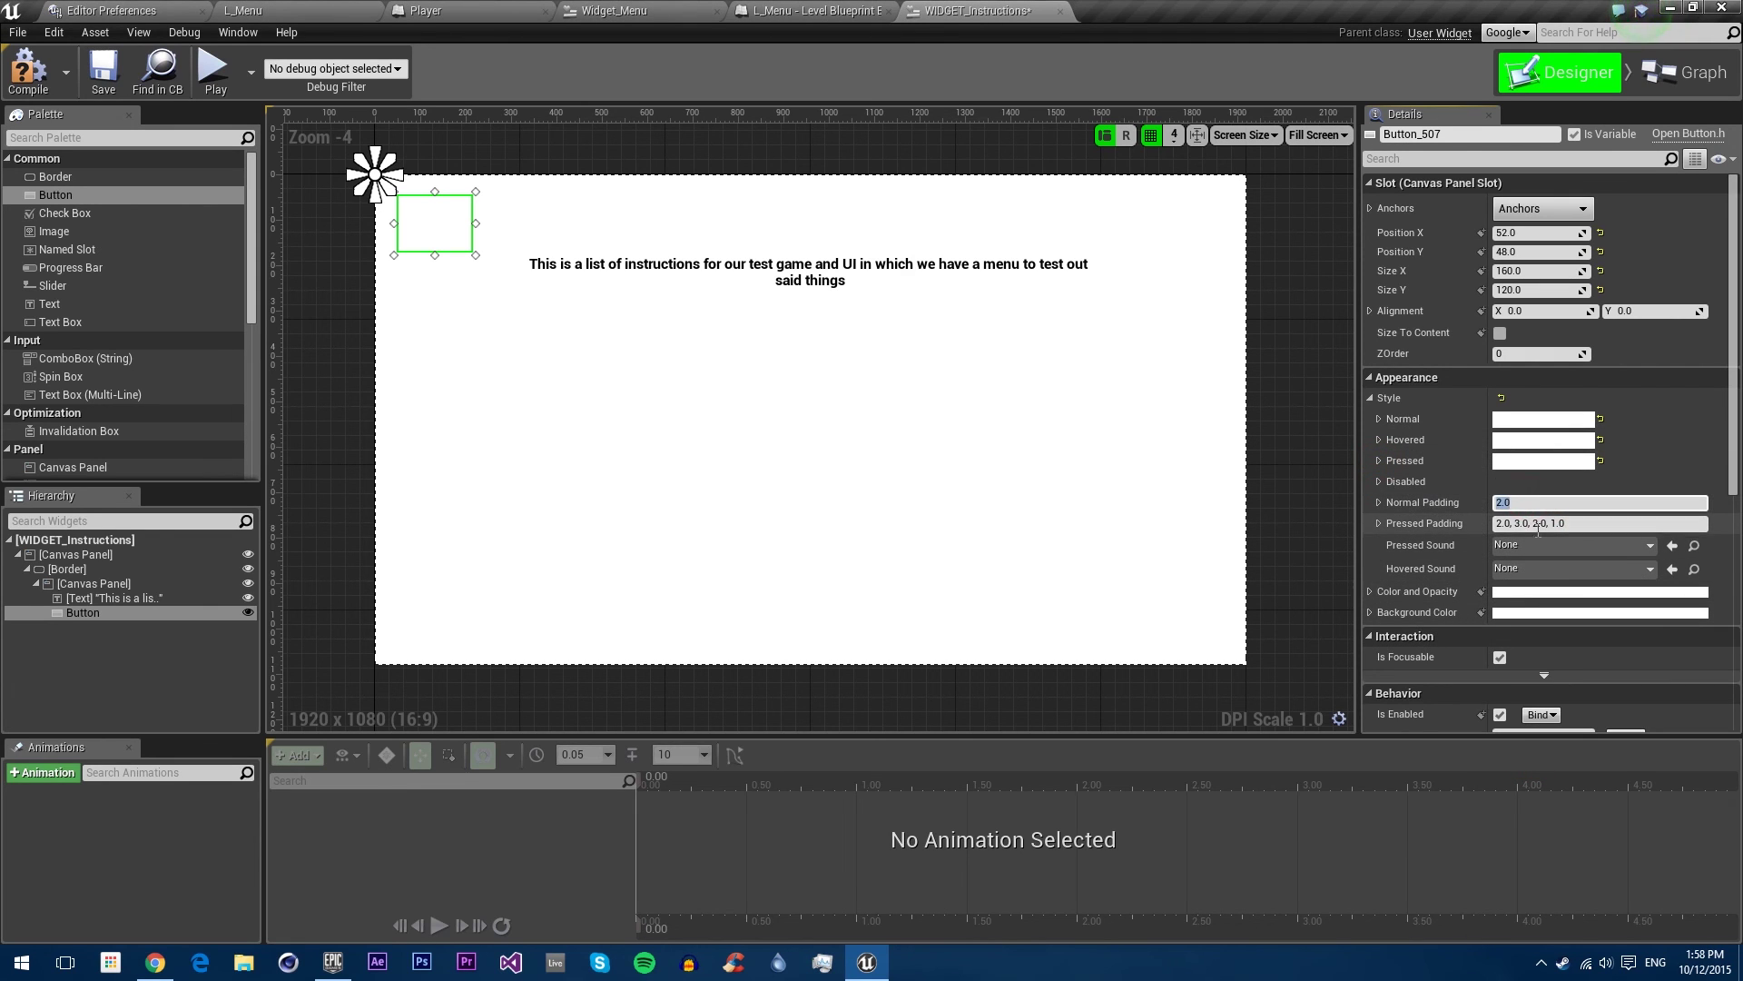
left_click(1578, 523)
type("0")
key("Return")
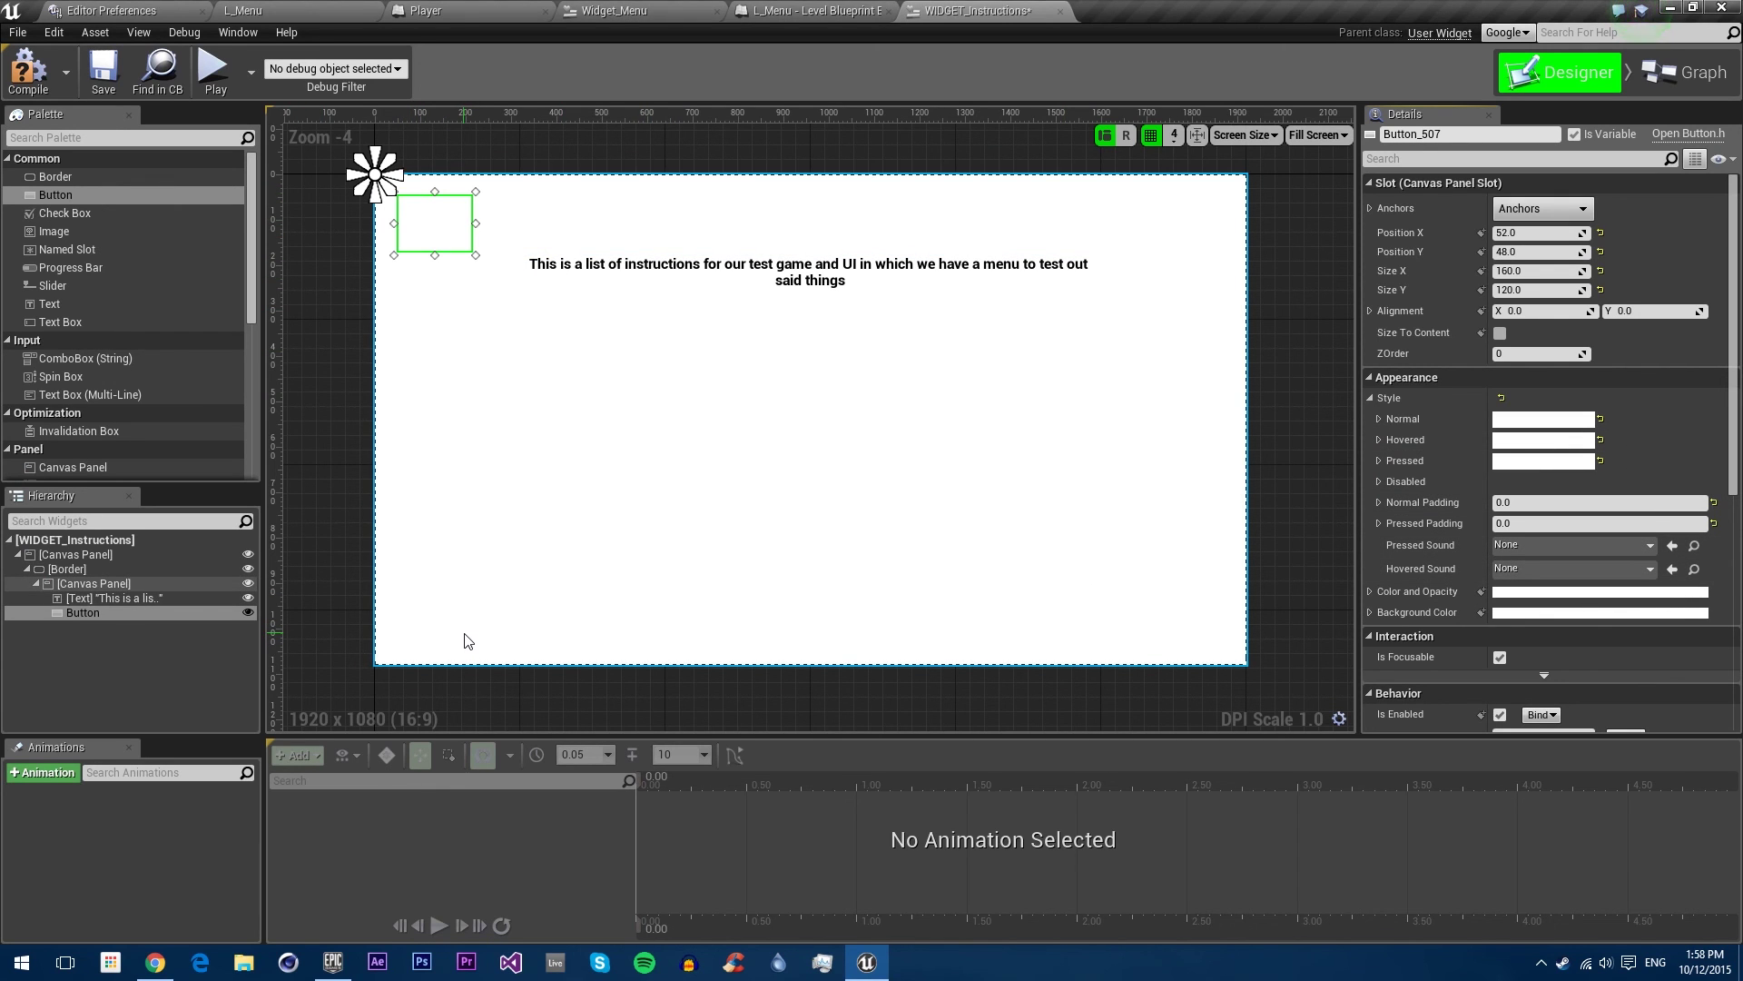
left_click(1541, 614)
left_click_drag(1703, 655, 1734, 770)
left_click(1716, 932)
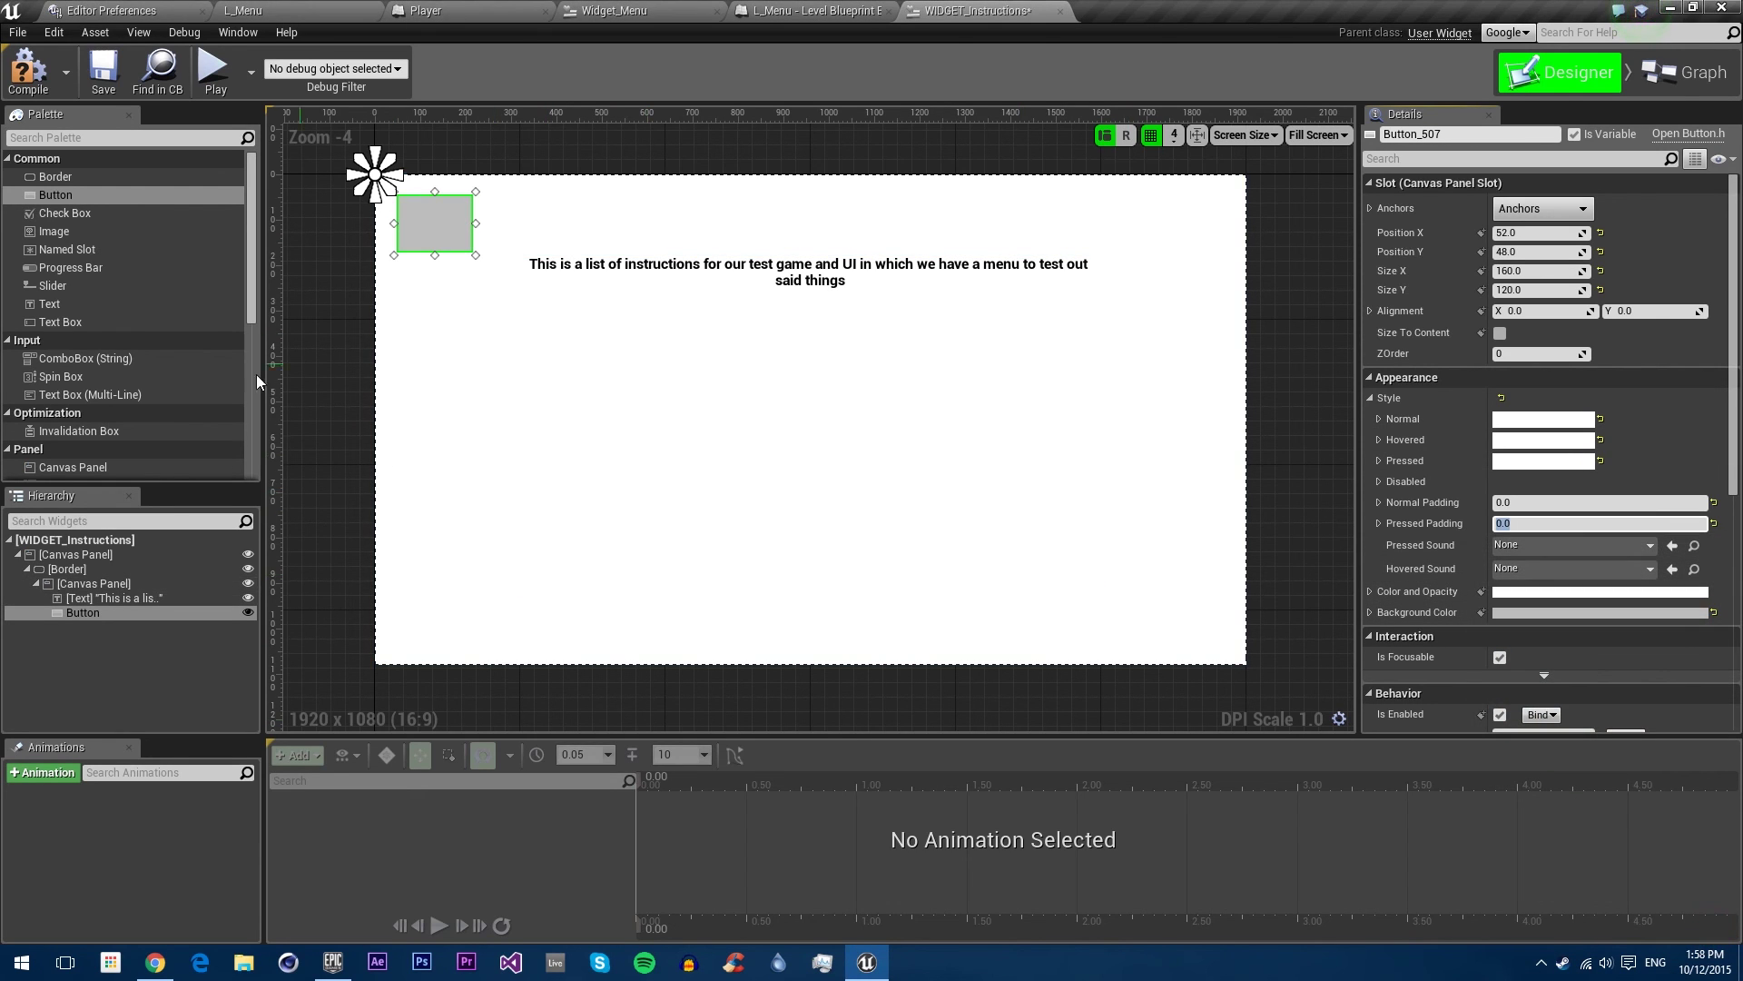
Step: Put a Text label reading '<' inside the button
left_click(50, 304)
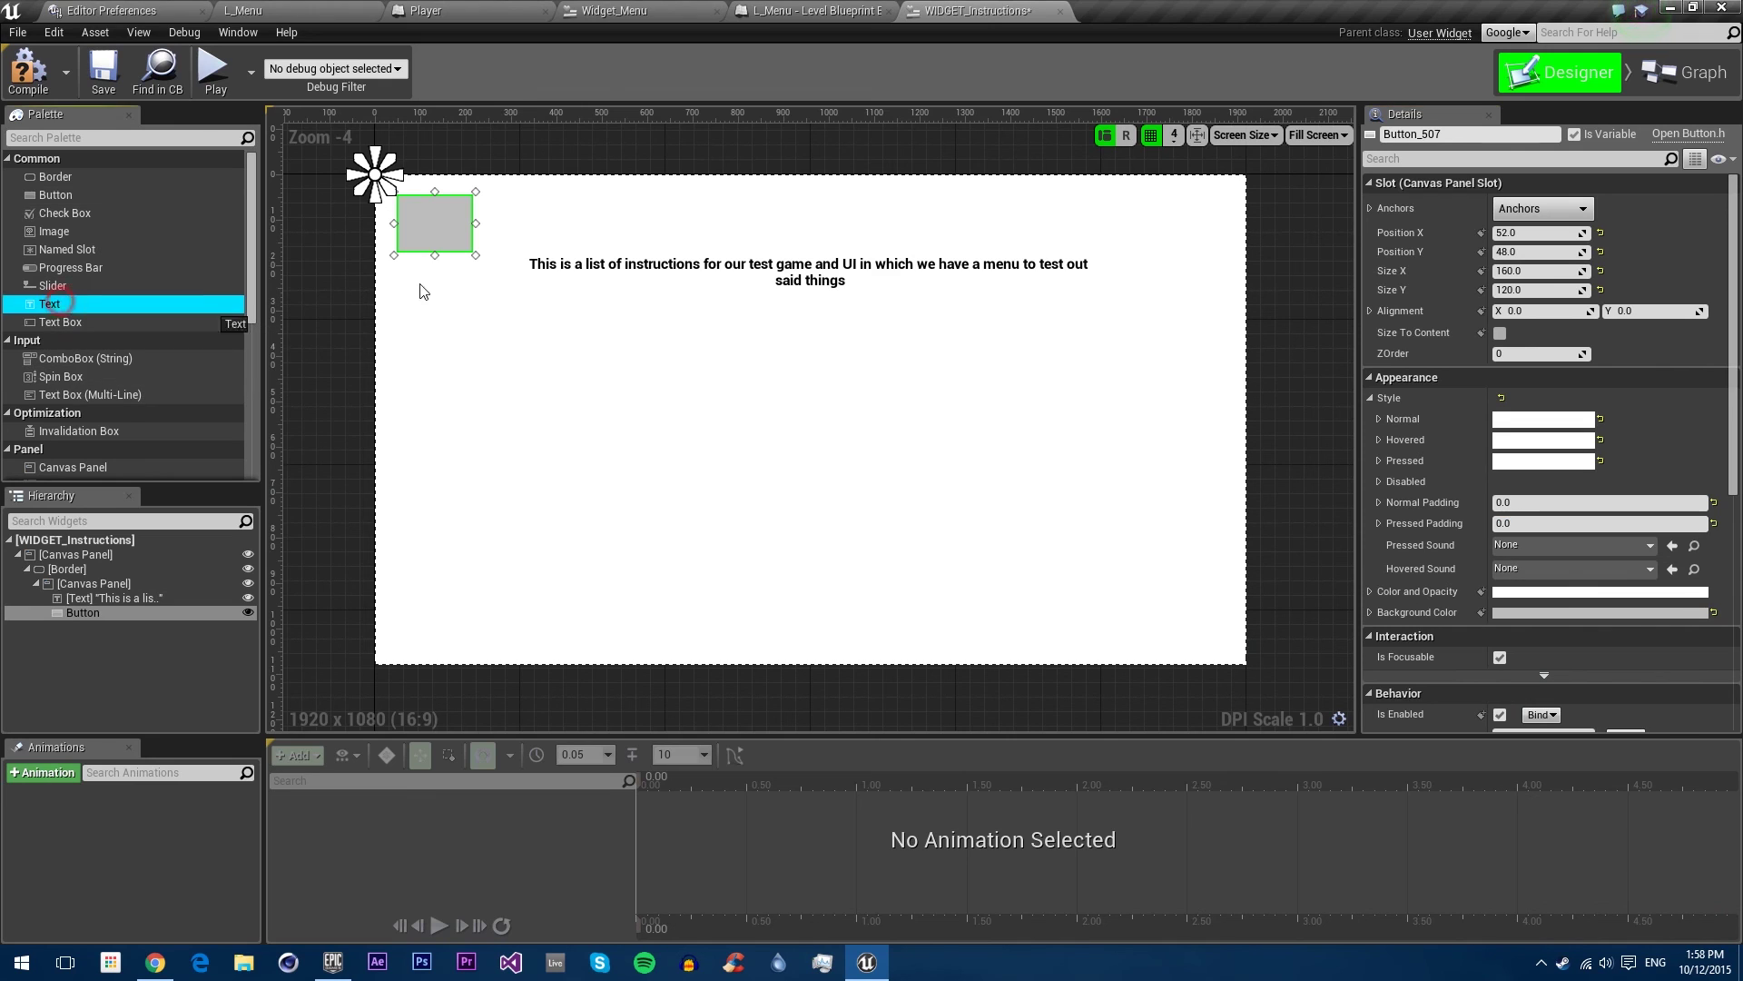
left_click_drag(446, 240, 446, 238)
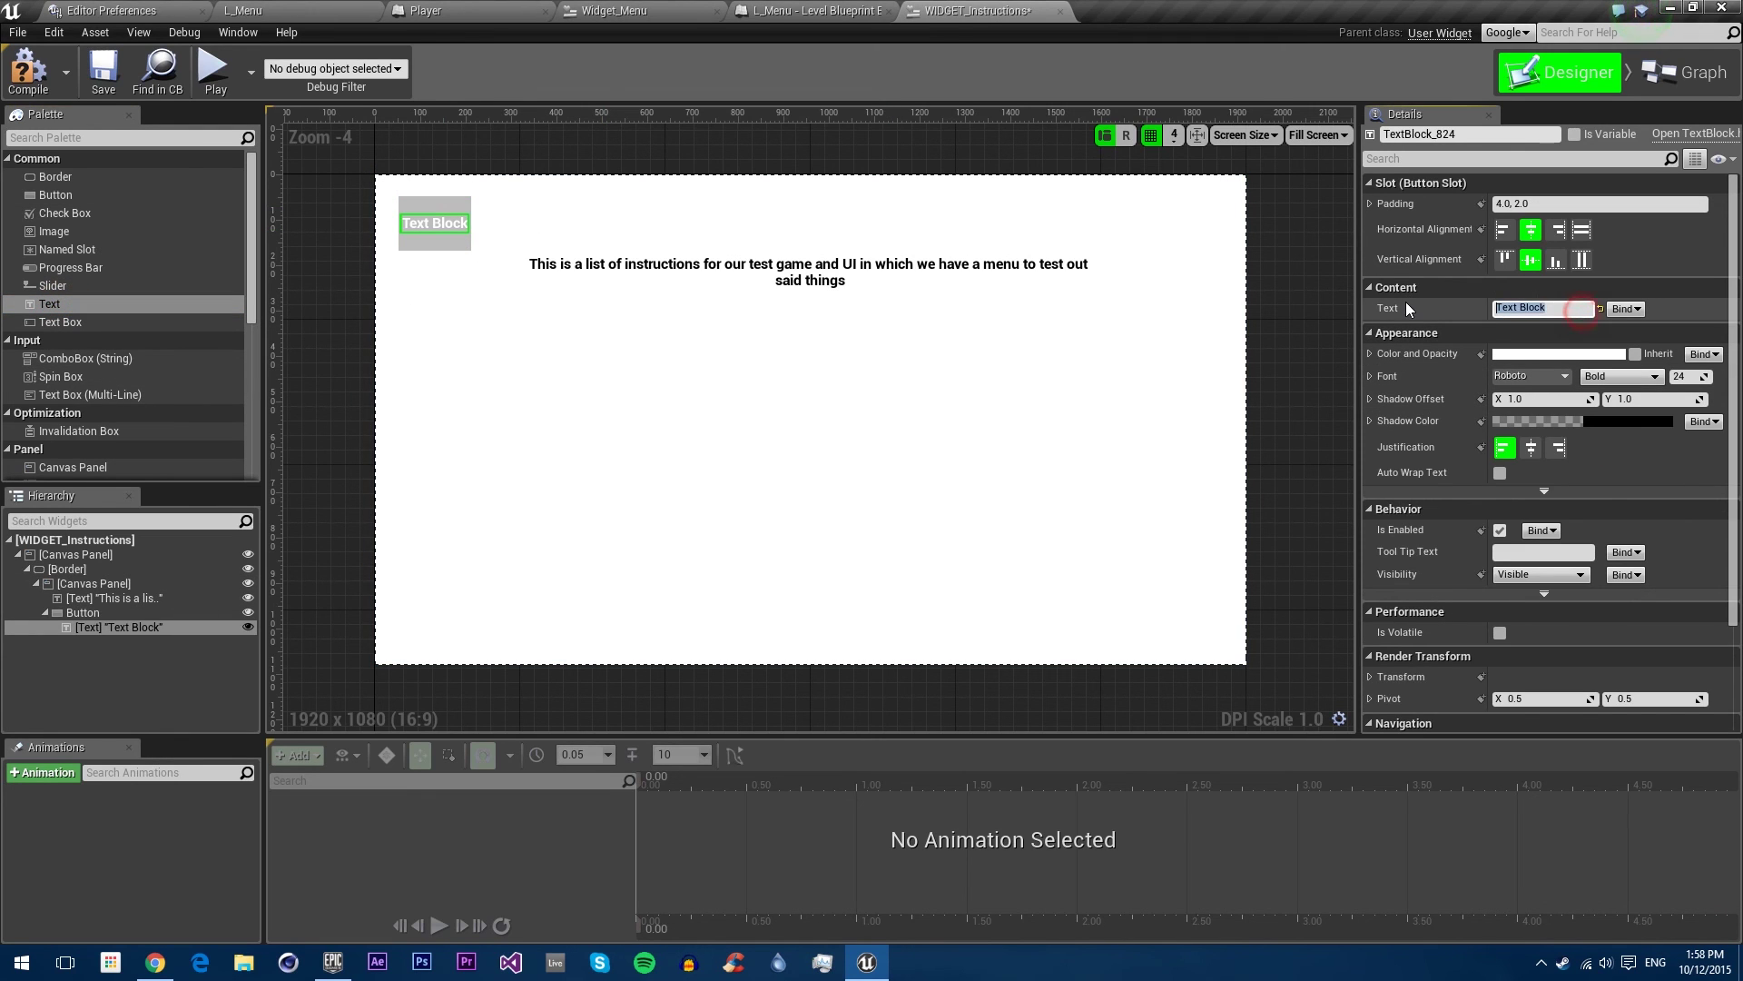
type("<")
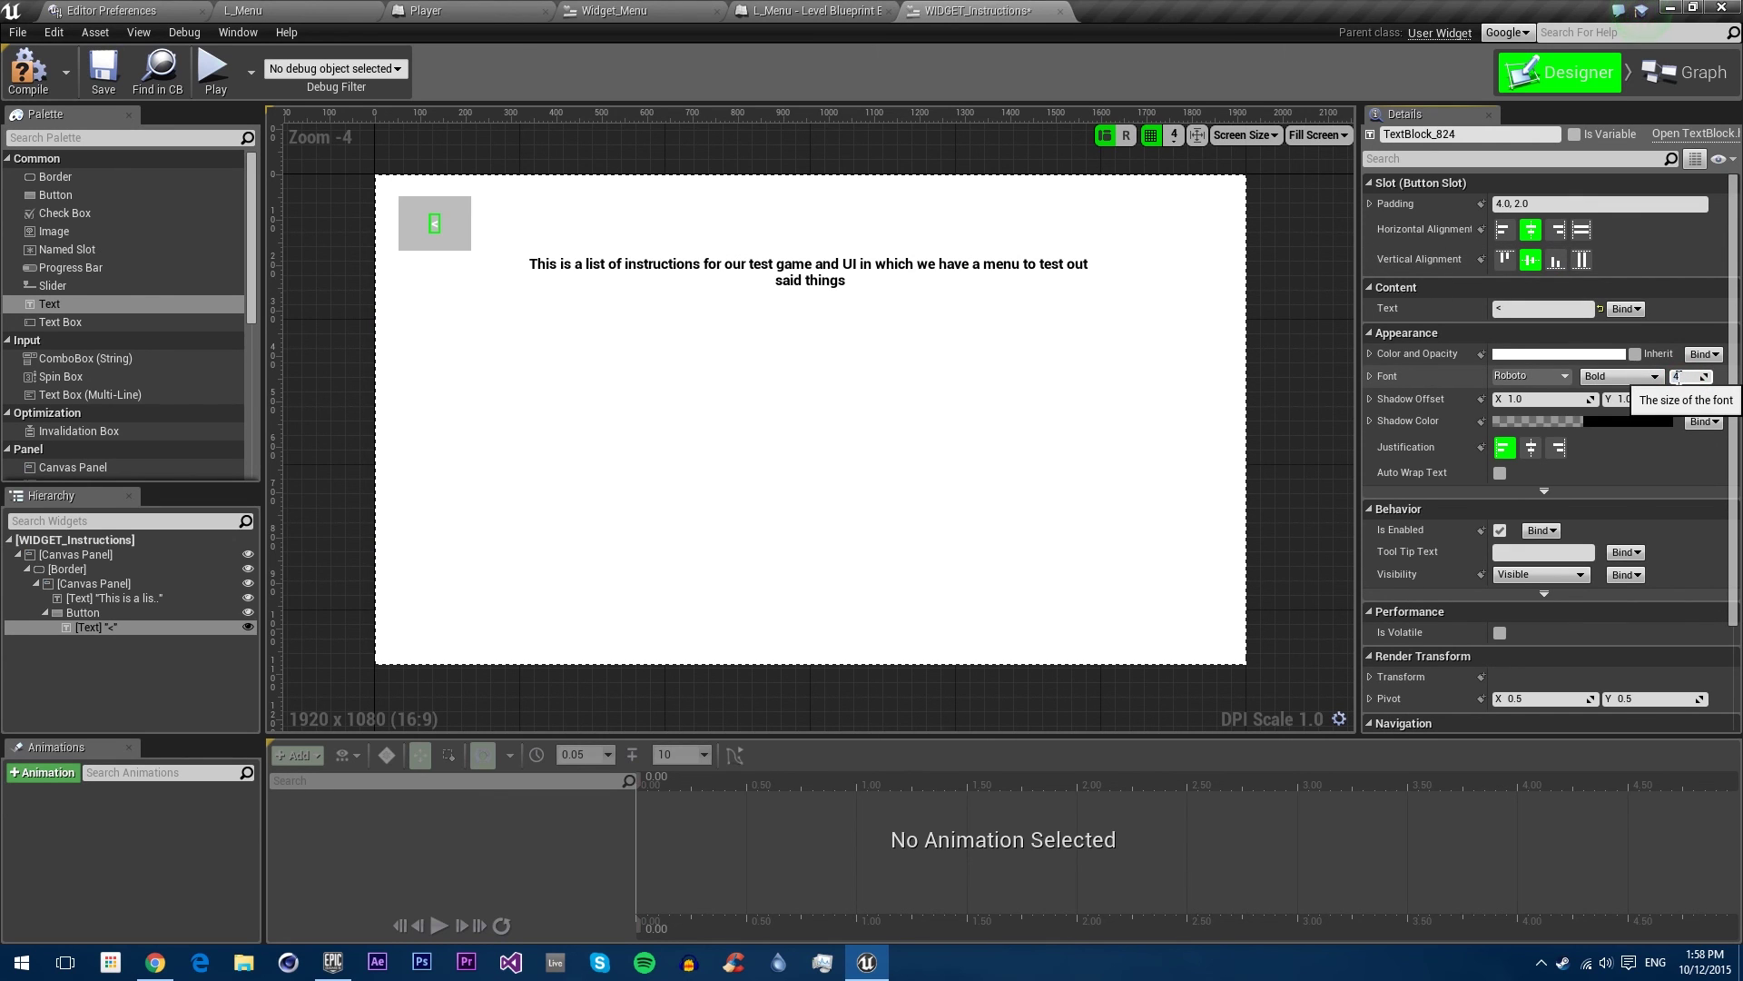
left_click(332, 207)
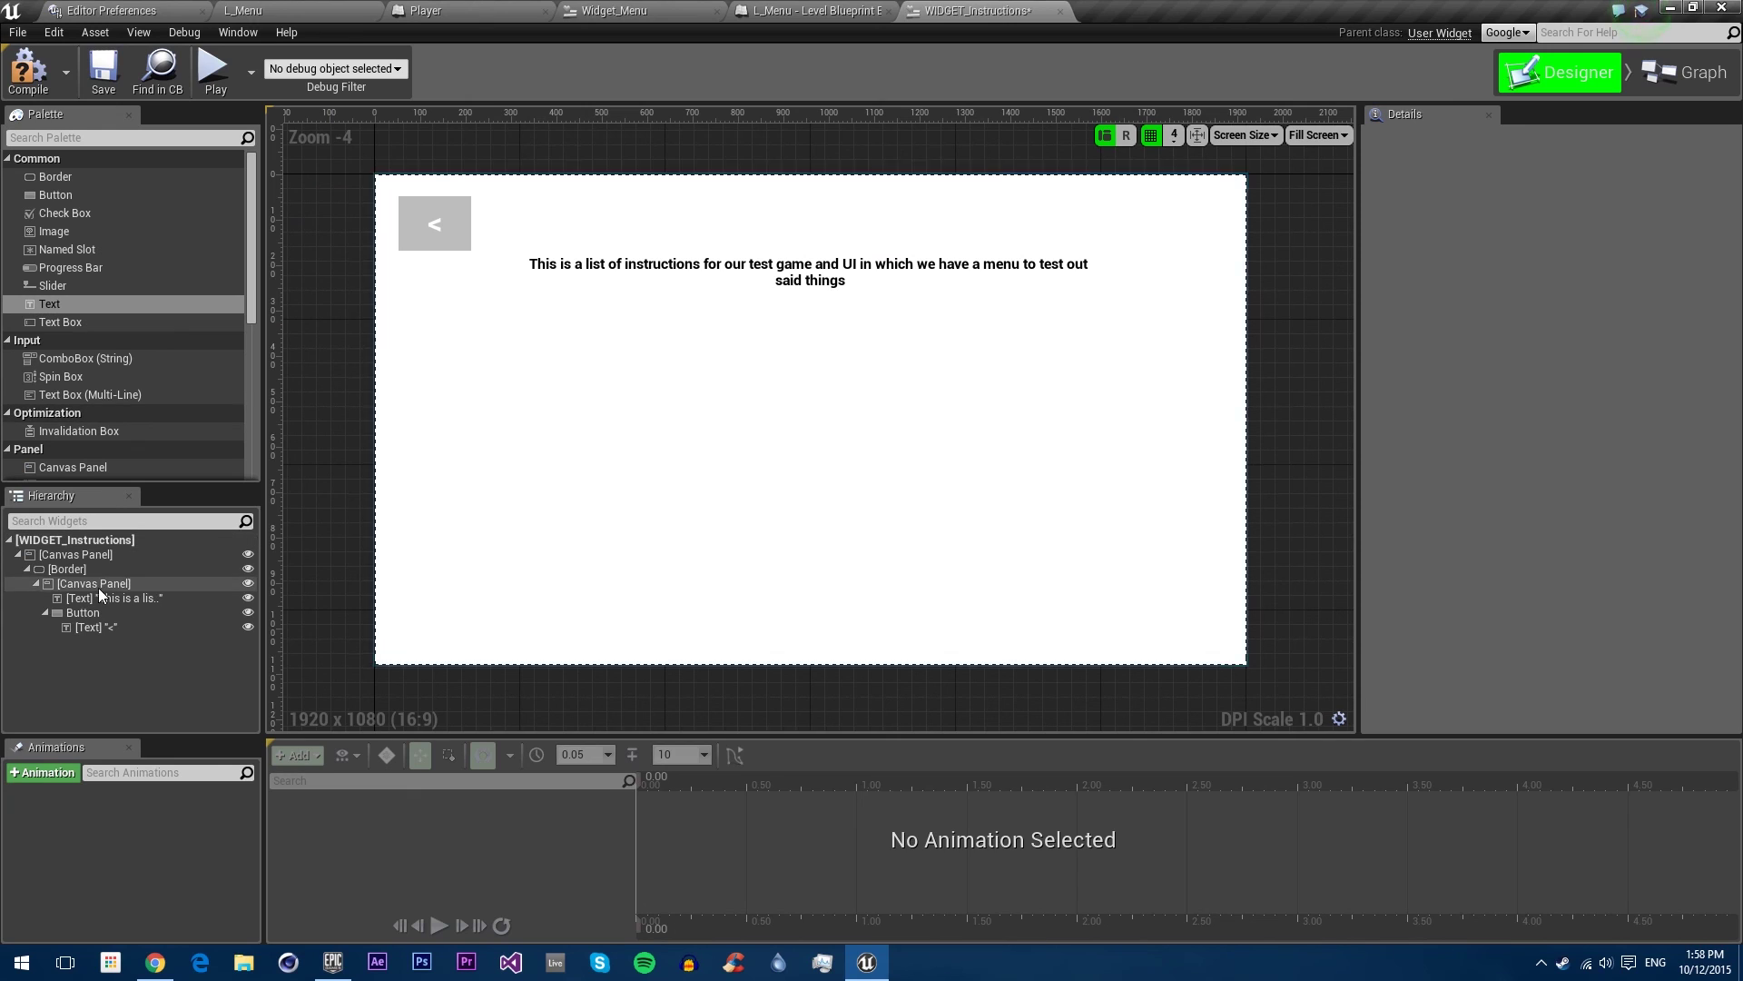
Step: Rename the selected back-arrow button to Button_Back and set its Pressed Sound to CompileSuccess_Cue
left_click(91, 612)
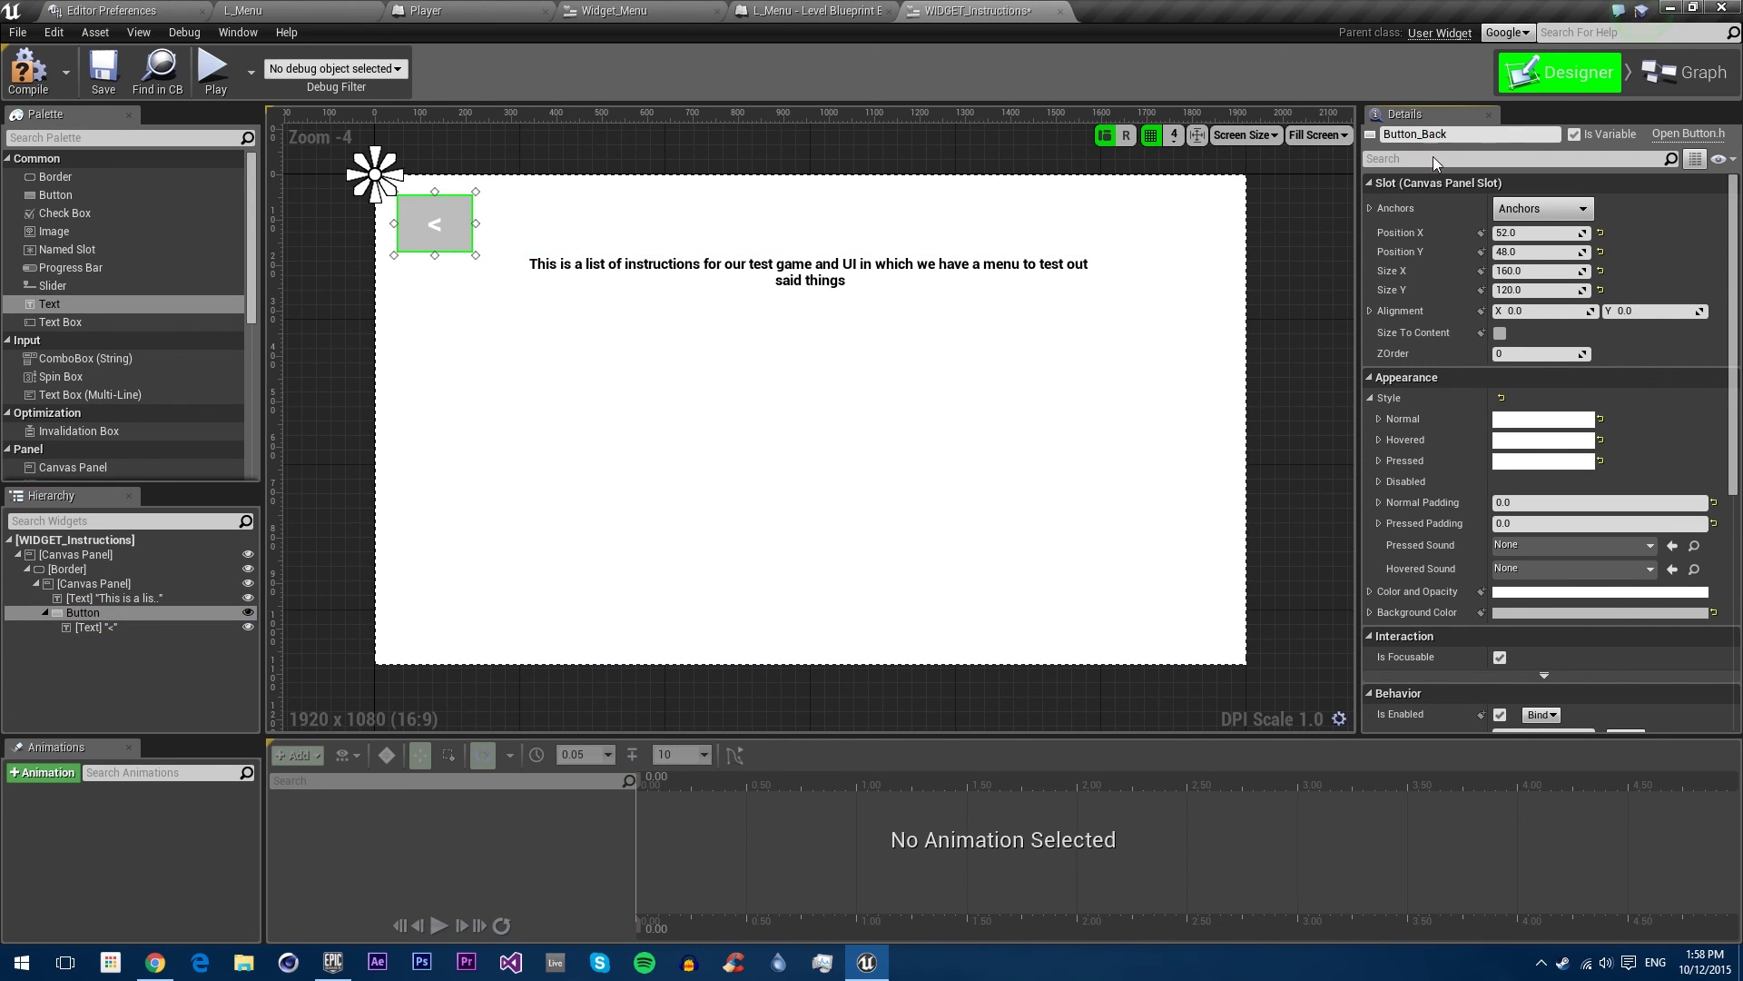
scroll(1414, 585, "down", 2)
left_click(1551, 460)
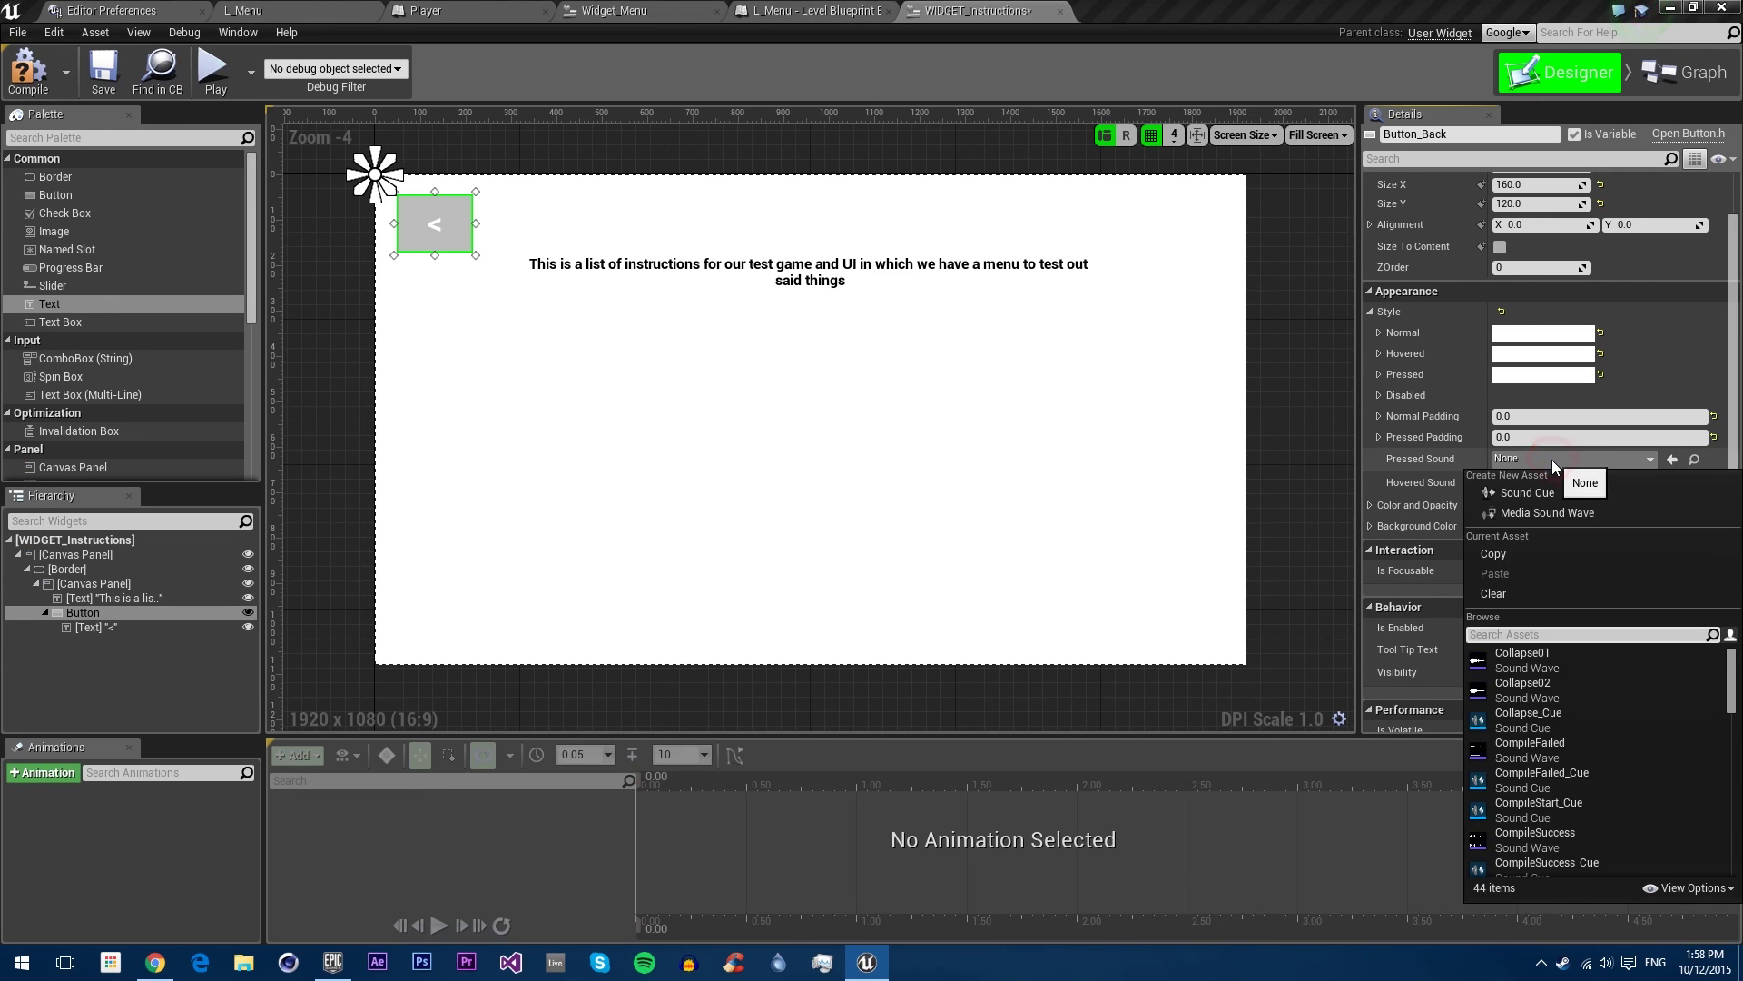
type("compiles")
left_click(1544, 690)
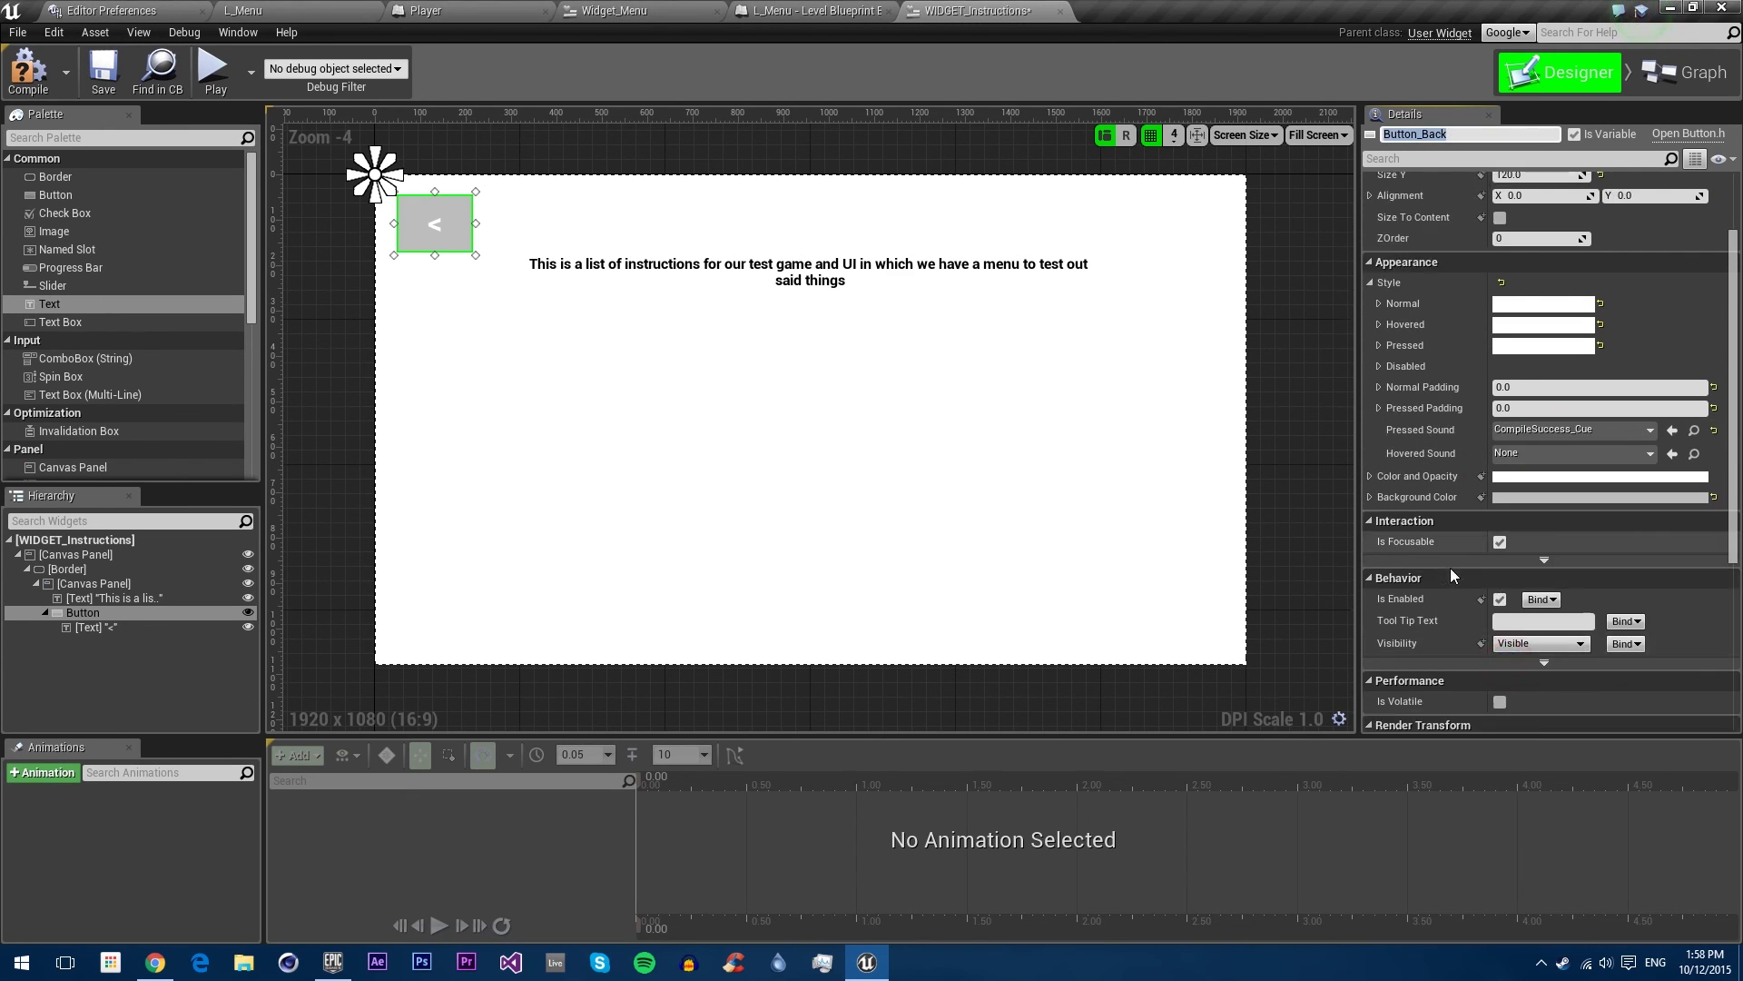
scroll(1451, 568, "down", 6)
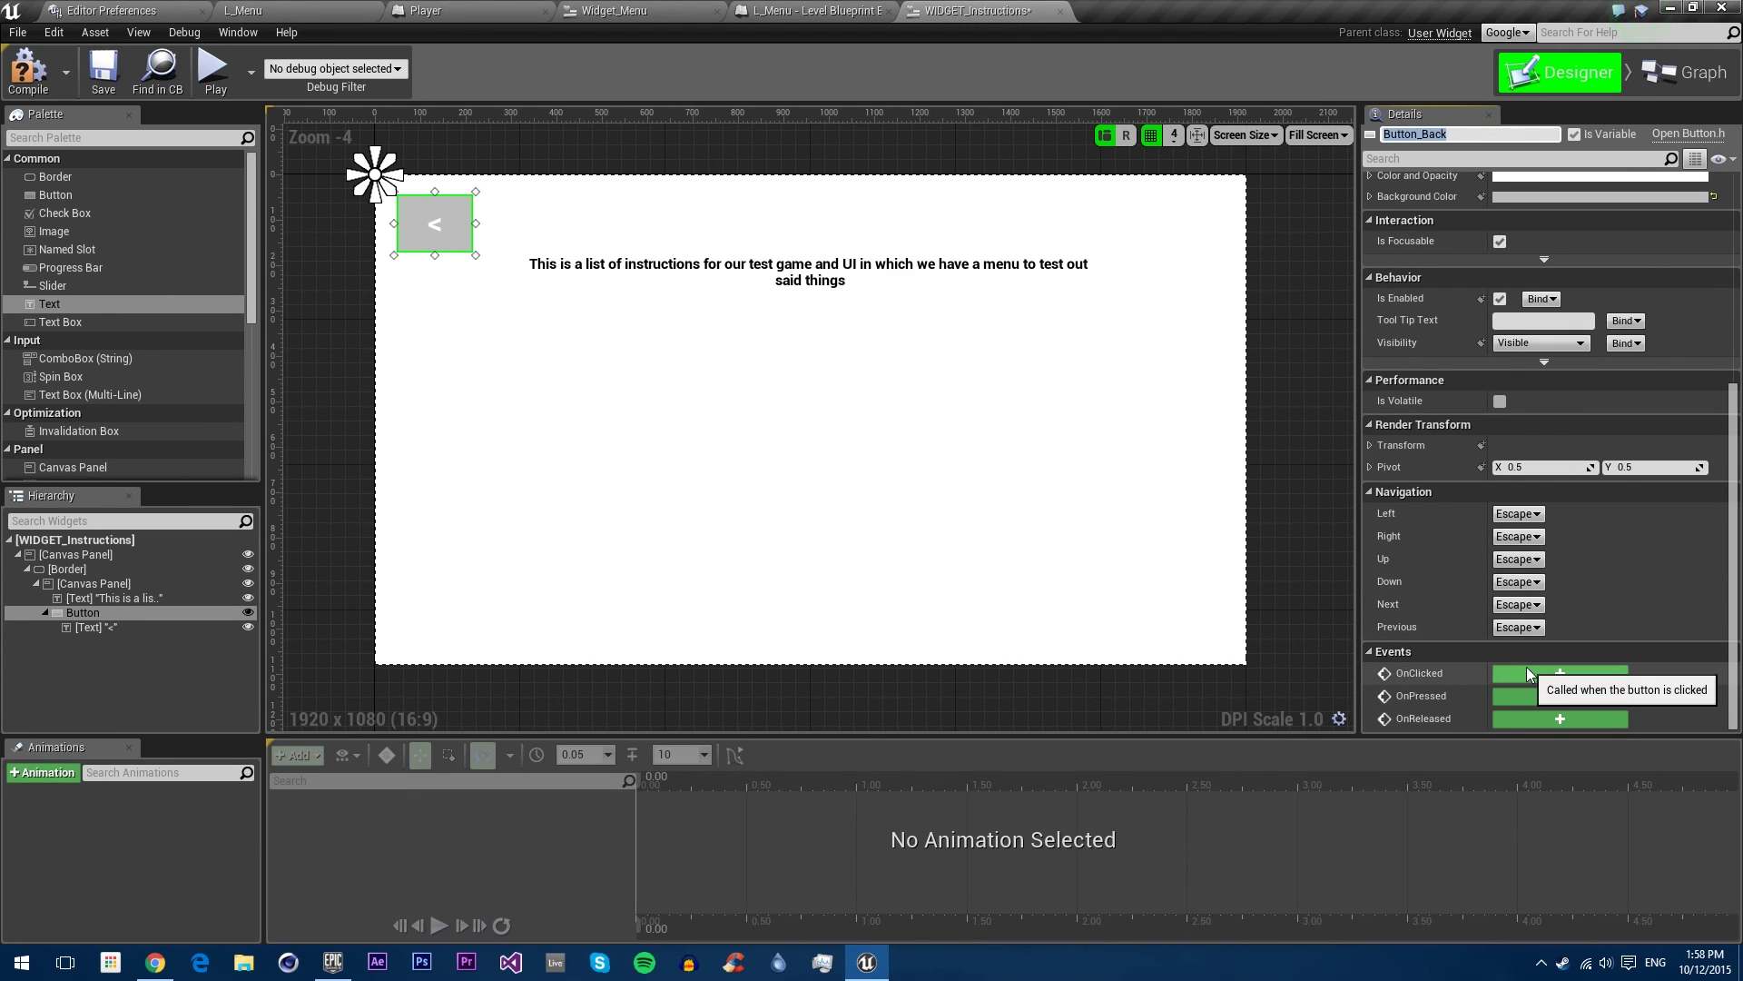
Step: Add an OnClicked event for Button_Back and delete the unused Event Tick and Event Construct nodes
left_click(1533, 673)
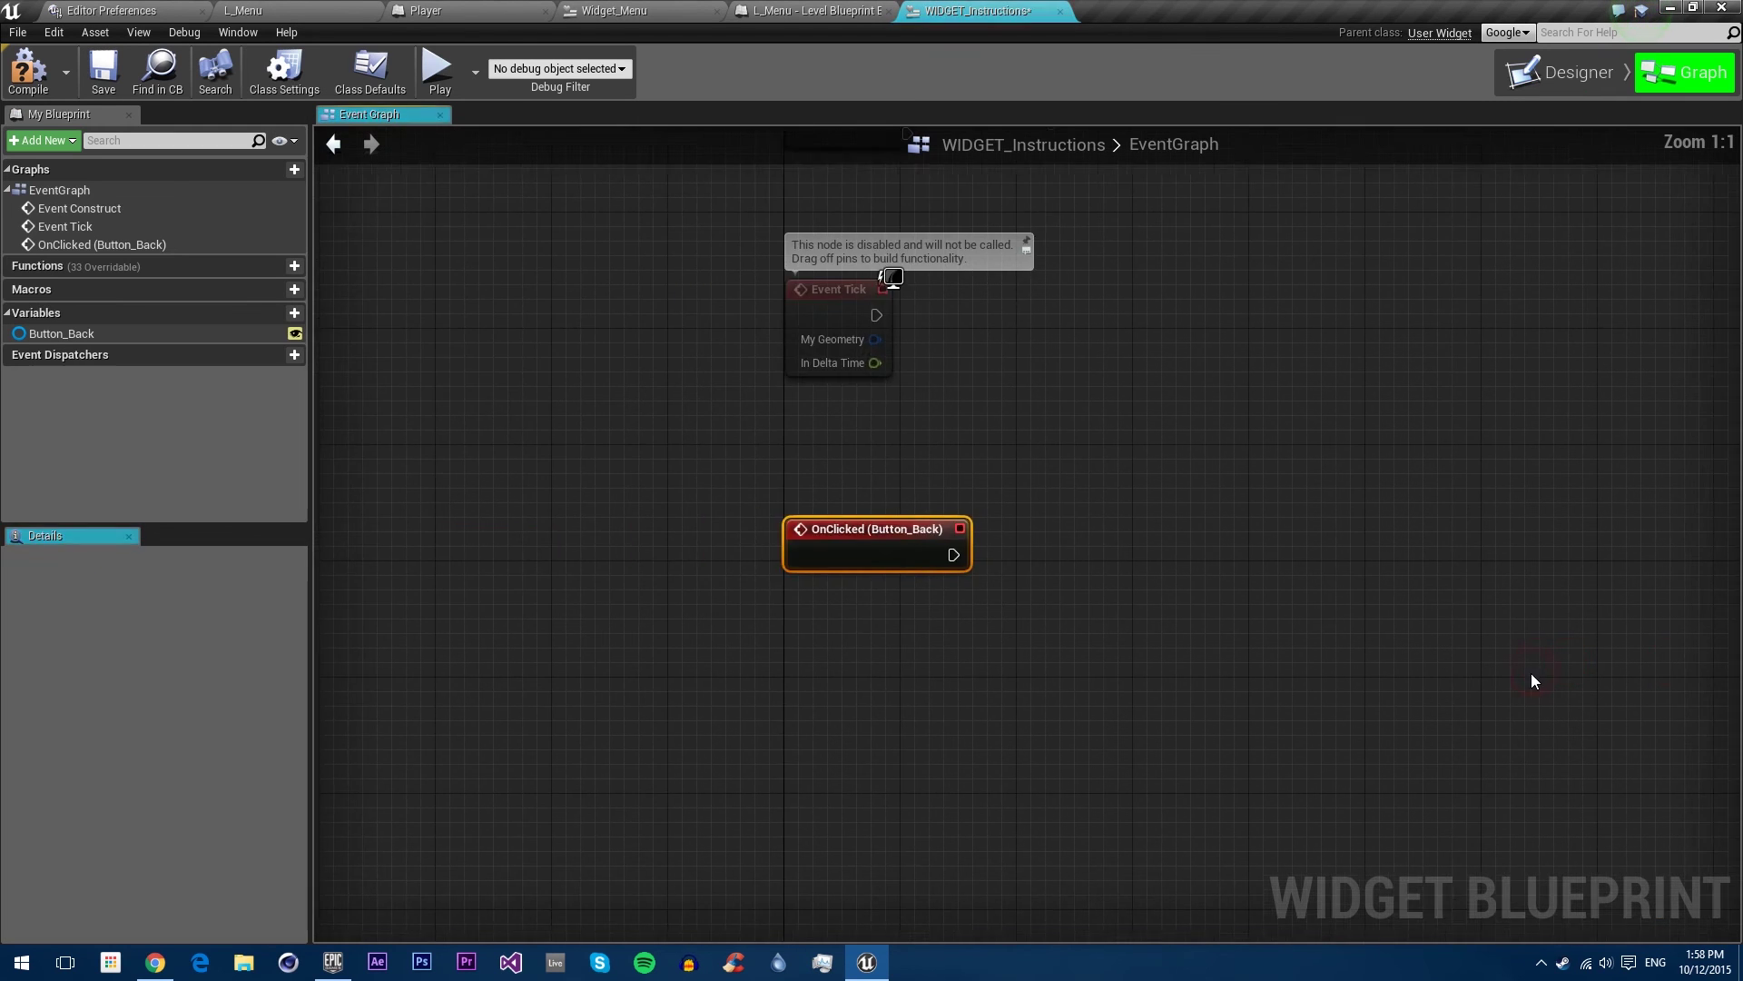
left_click_drag(925, 238, 1141, 464)
key("Delete")
right_click_drag(1155, 383, 1031, 683)
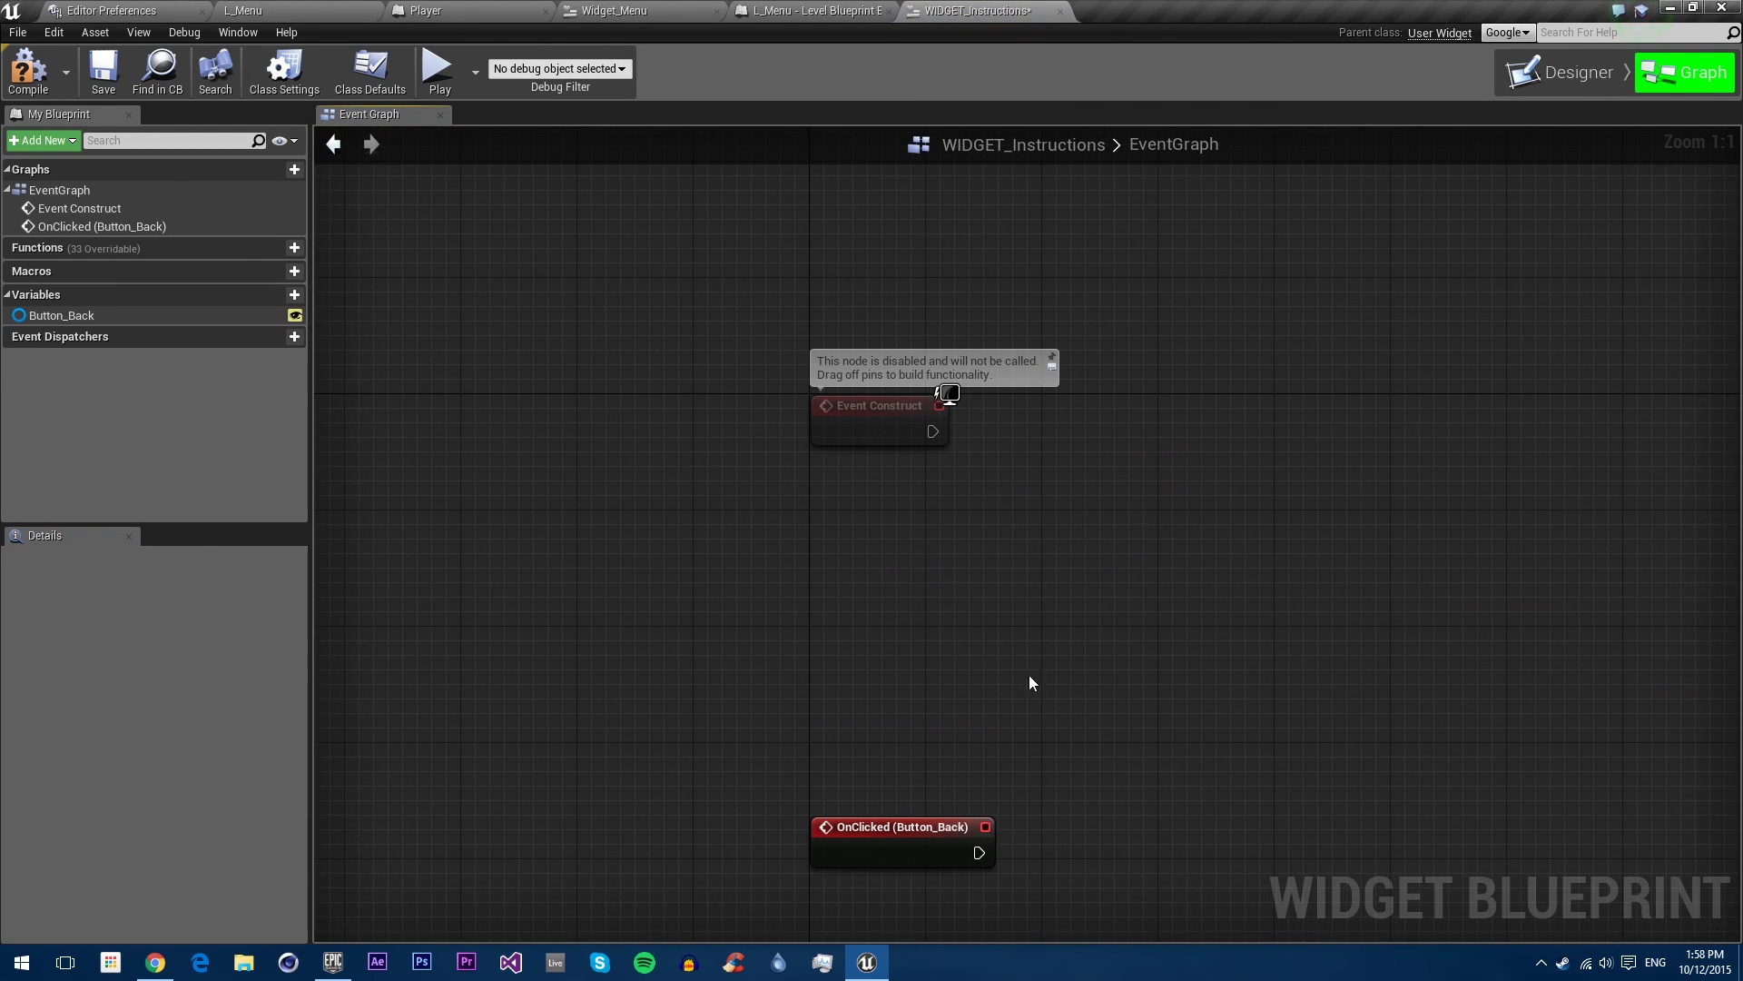
left_click(867, 405)
key("Delete")
left_click_drag(890, 831, 890, 409)
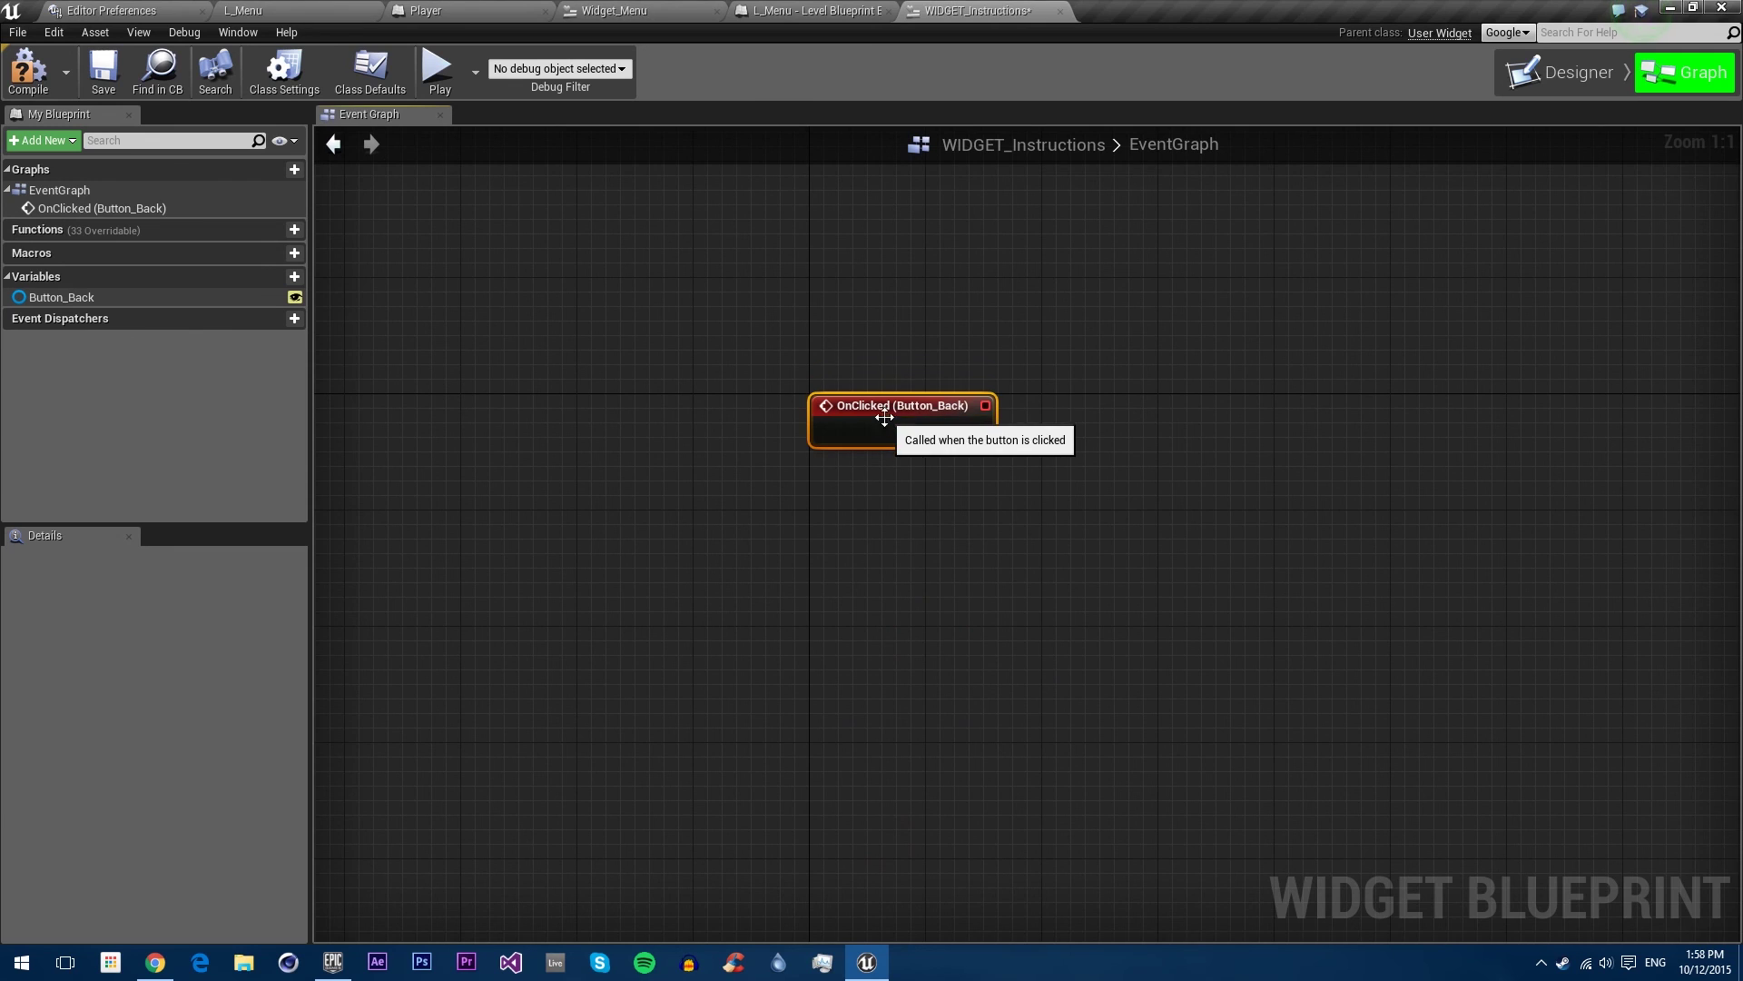
right_click_drag(971, 381, 825, 441)
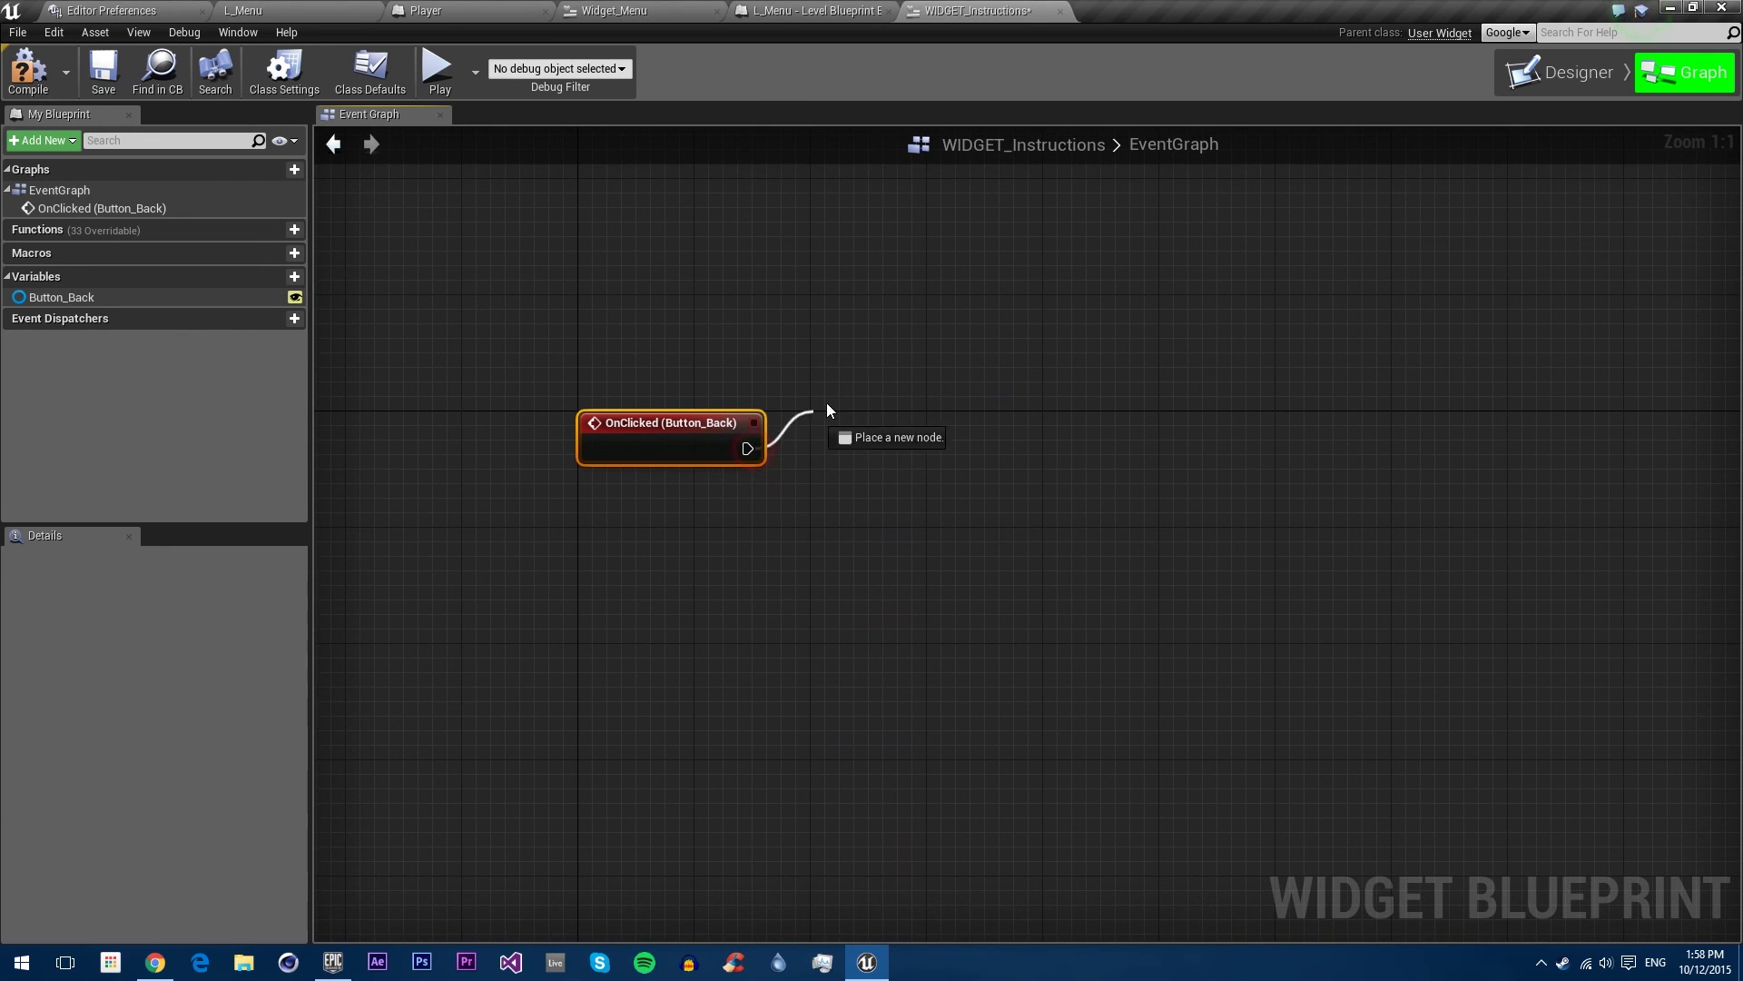
Step: On click, create a Widget_Menu widget owned by Get Player Controller
left_click_drag(826, 410, 815, 416)
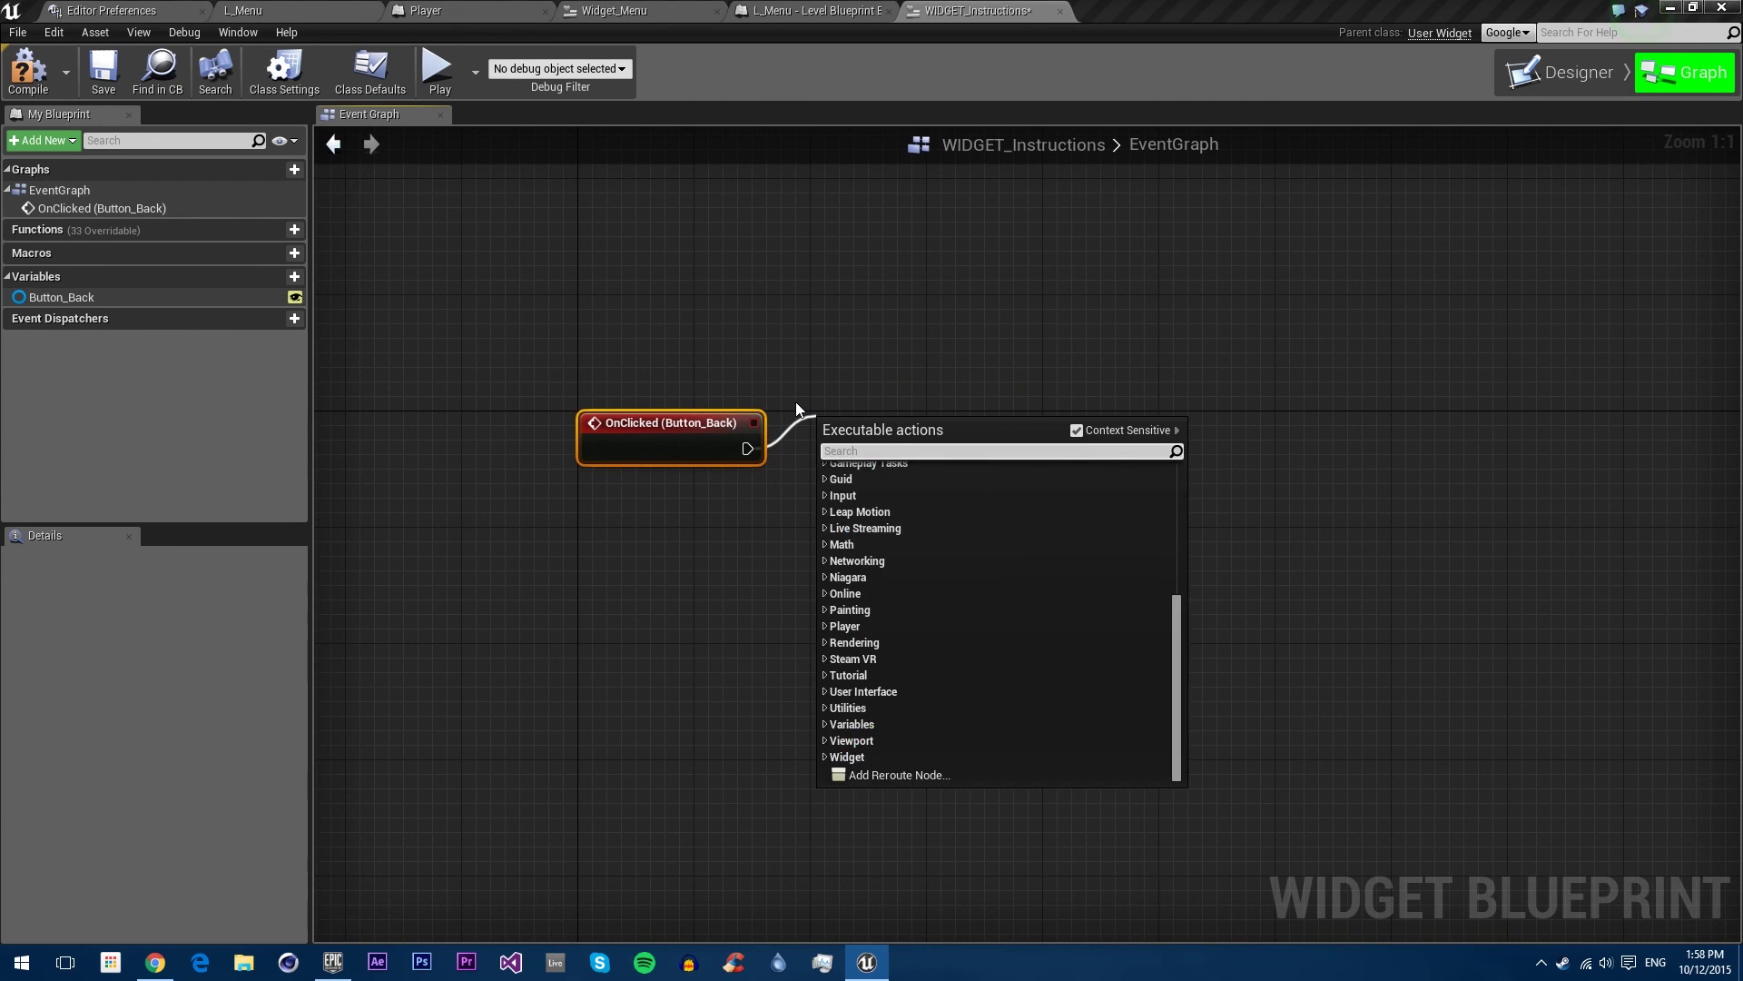
type("create wi")
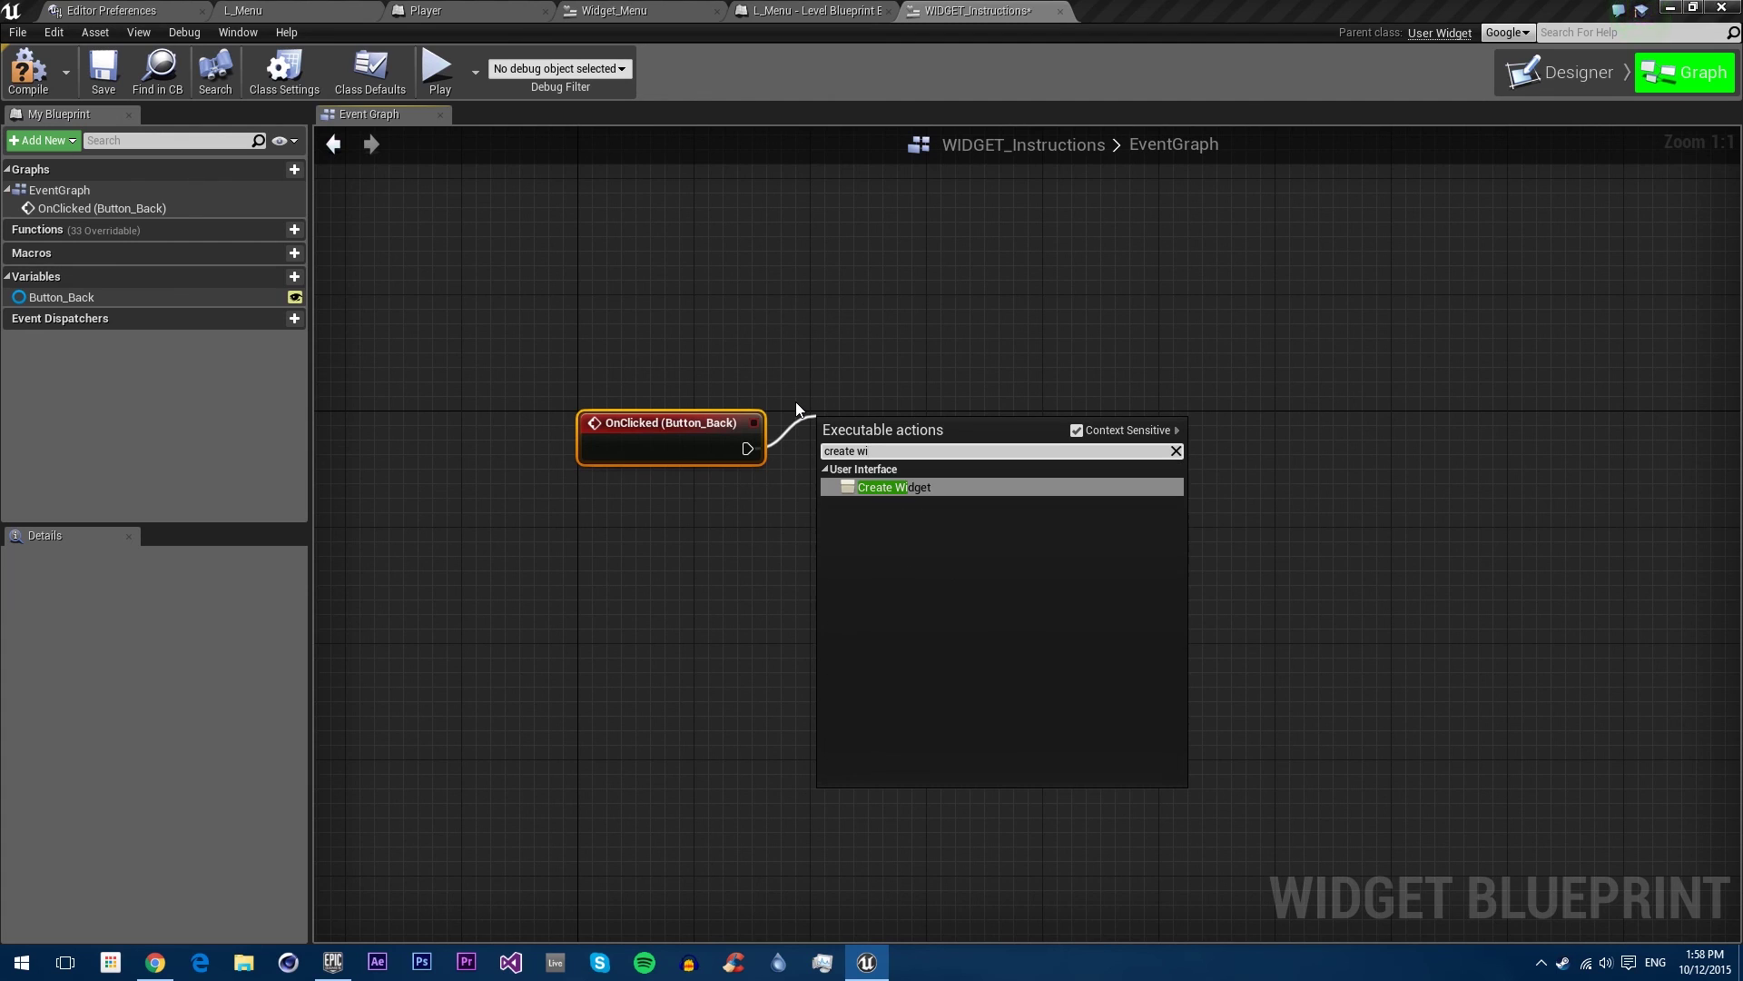
type("dg")
left_click(944, 491)
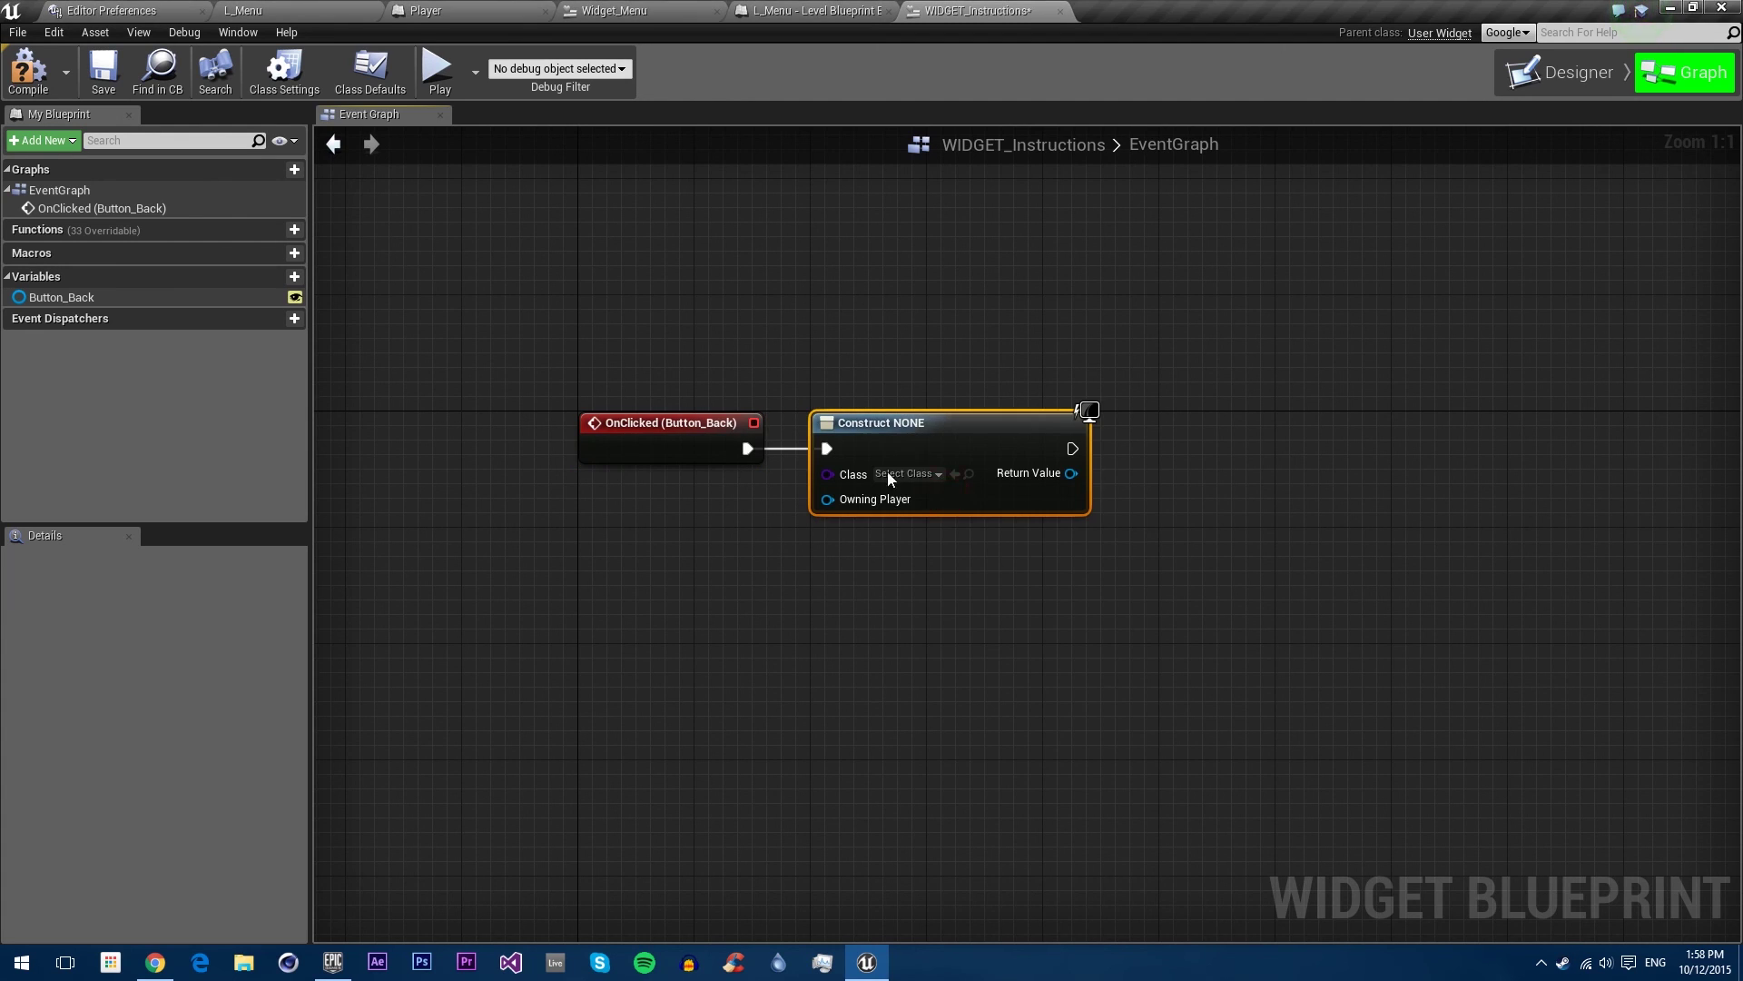
left_click(906, 473)
left_click(936, 565)
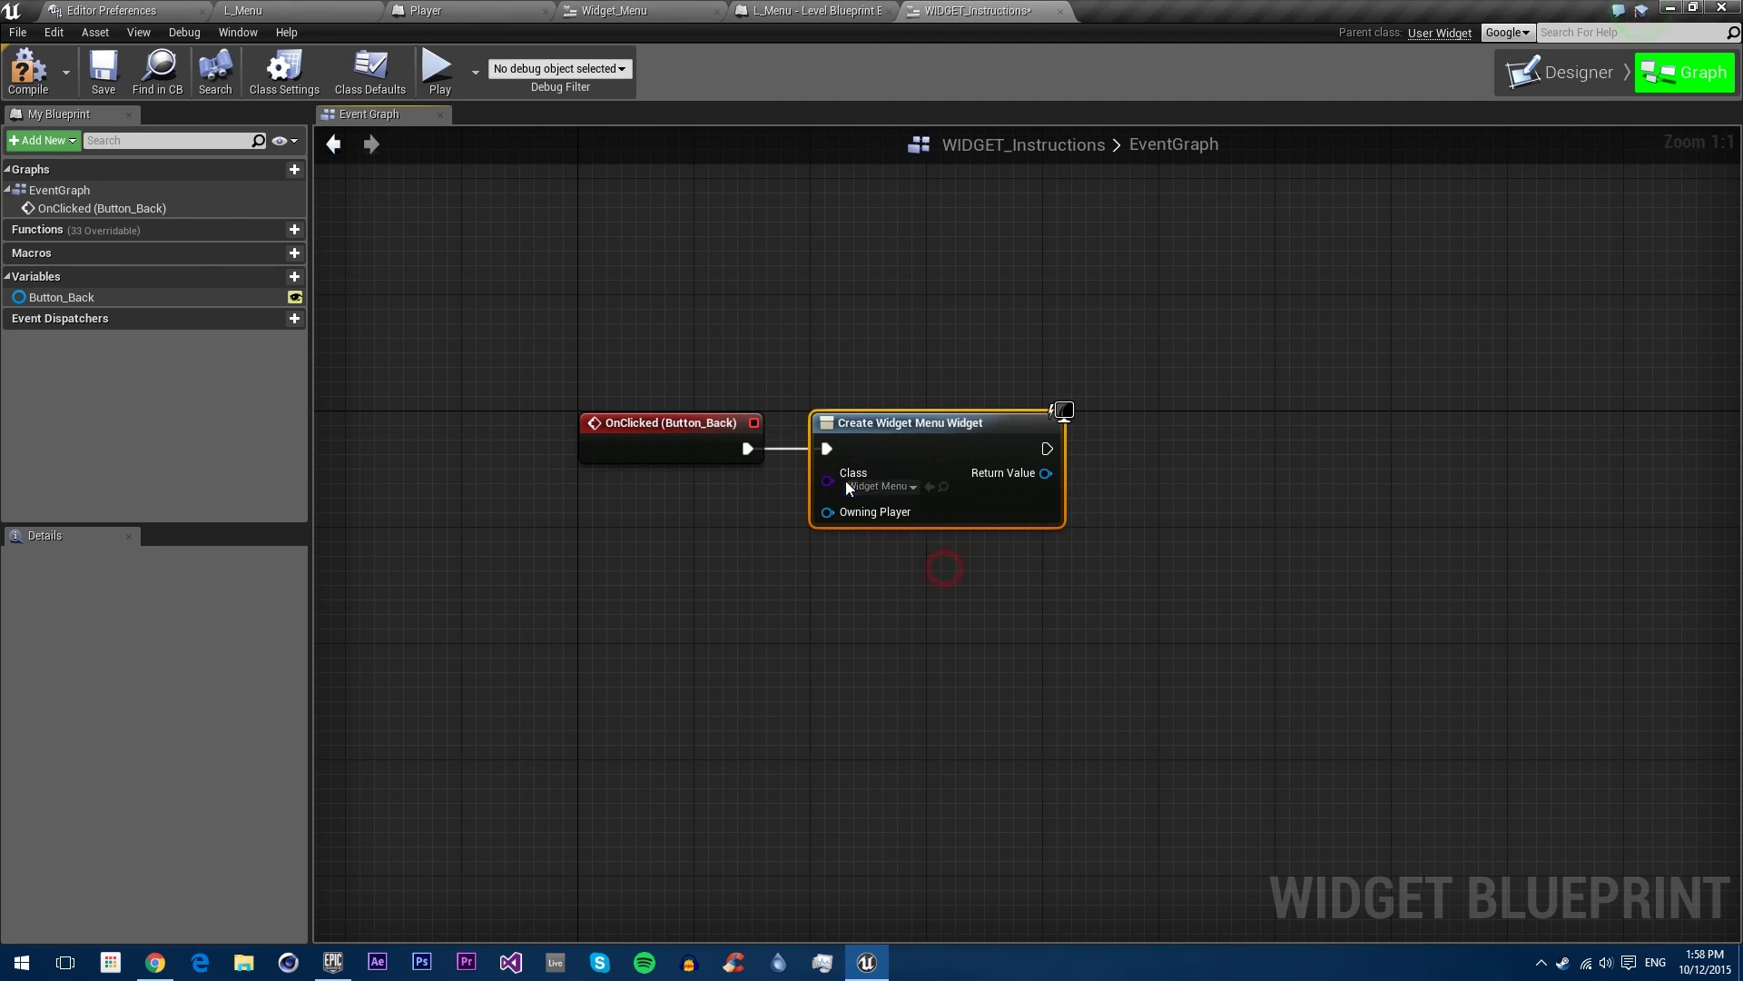
left_click_drag(828, 511, 585, 530)
type("get player")
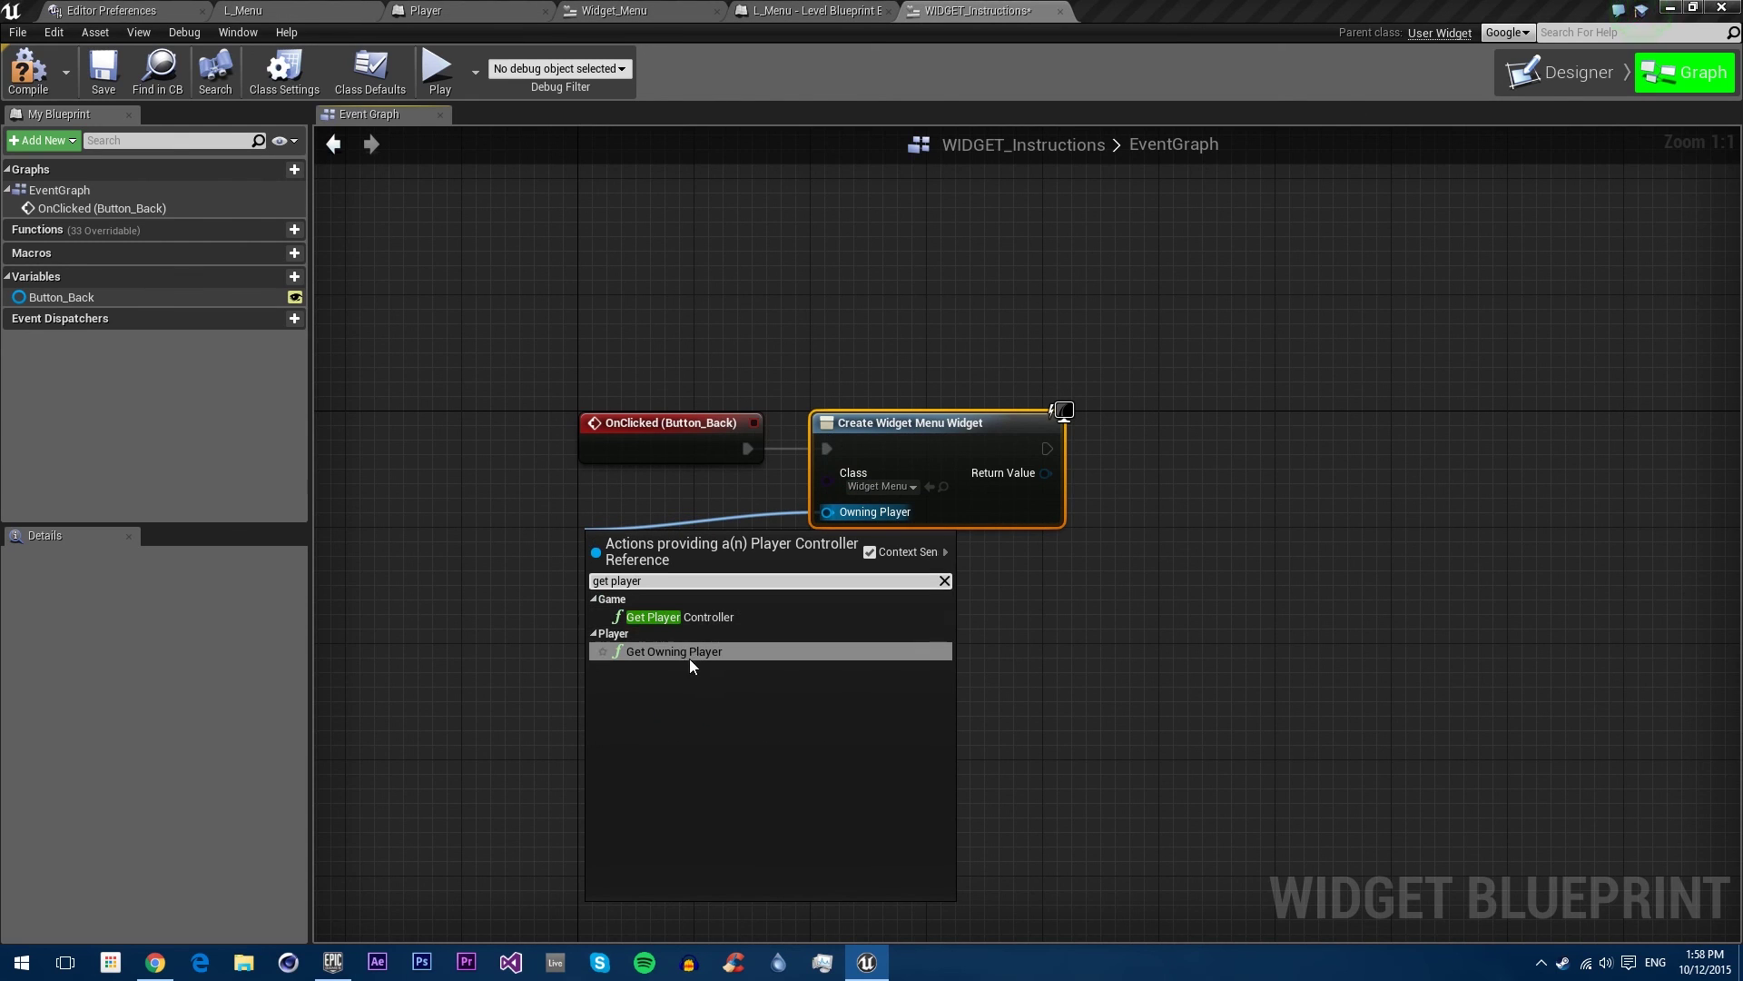
left_click(703, 616)
Step: Add the created Widget_Menu to the viewport
right_click_drag(1168, 534, 987, 575)
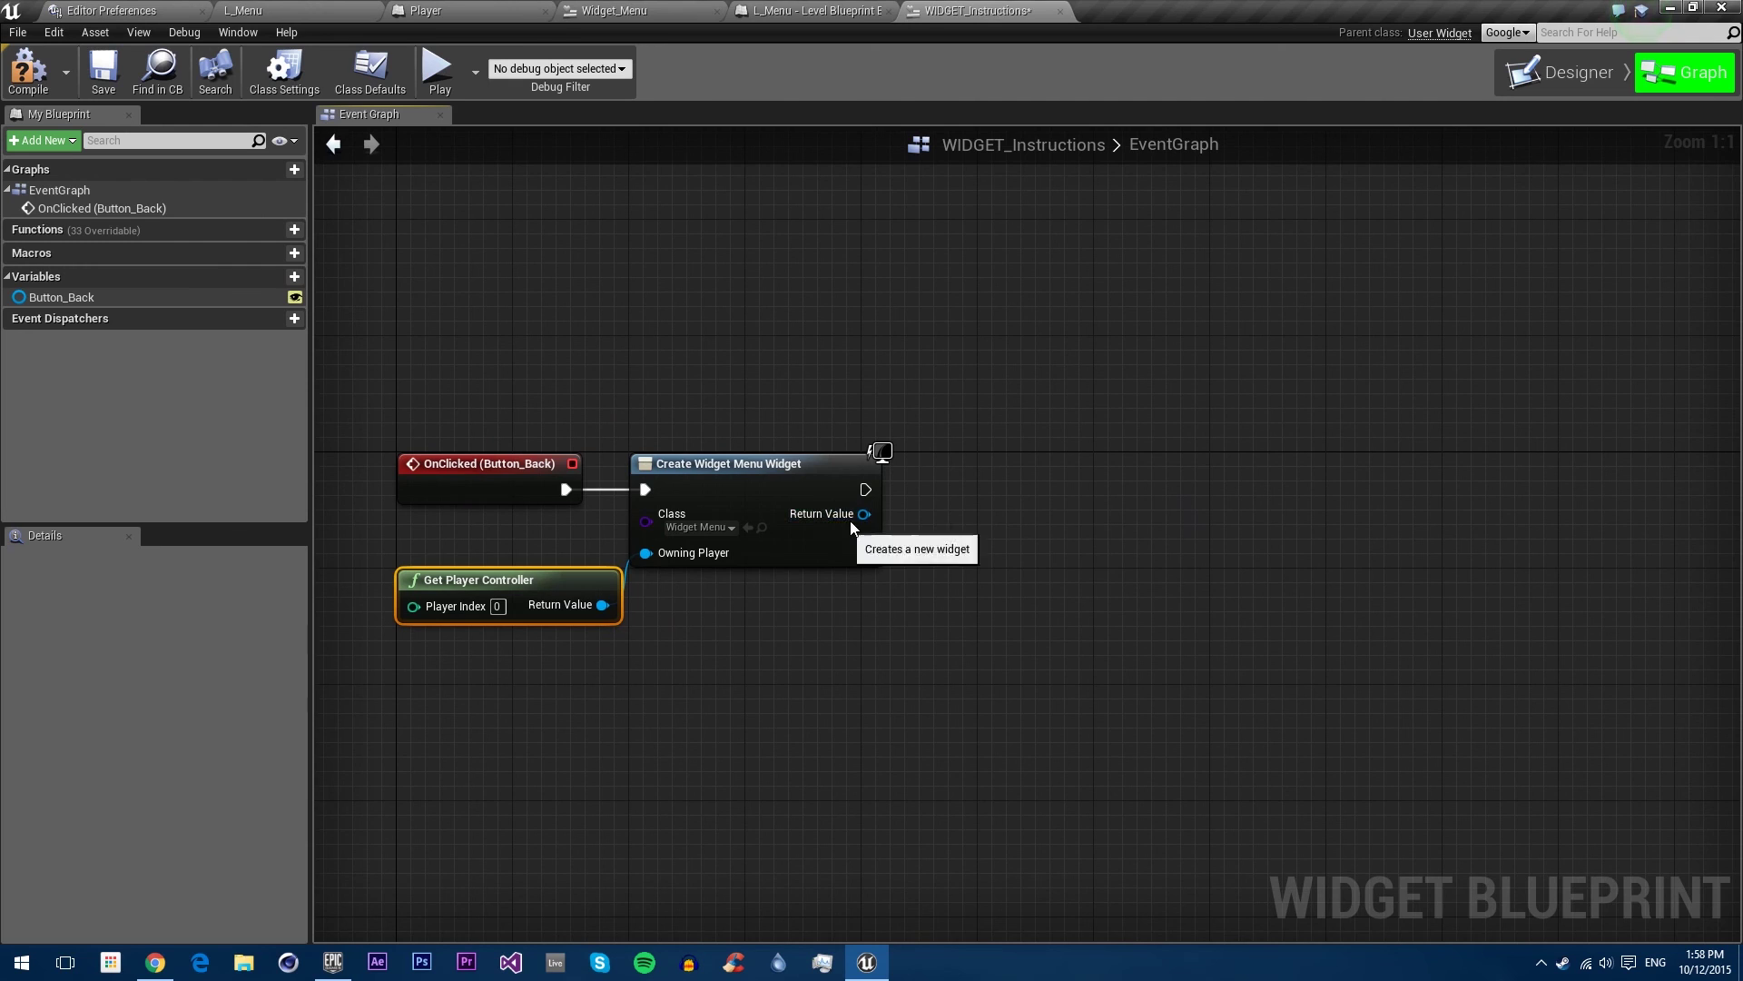
left_click_drag(865, 513, 982, 454)
type("add")
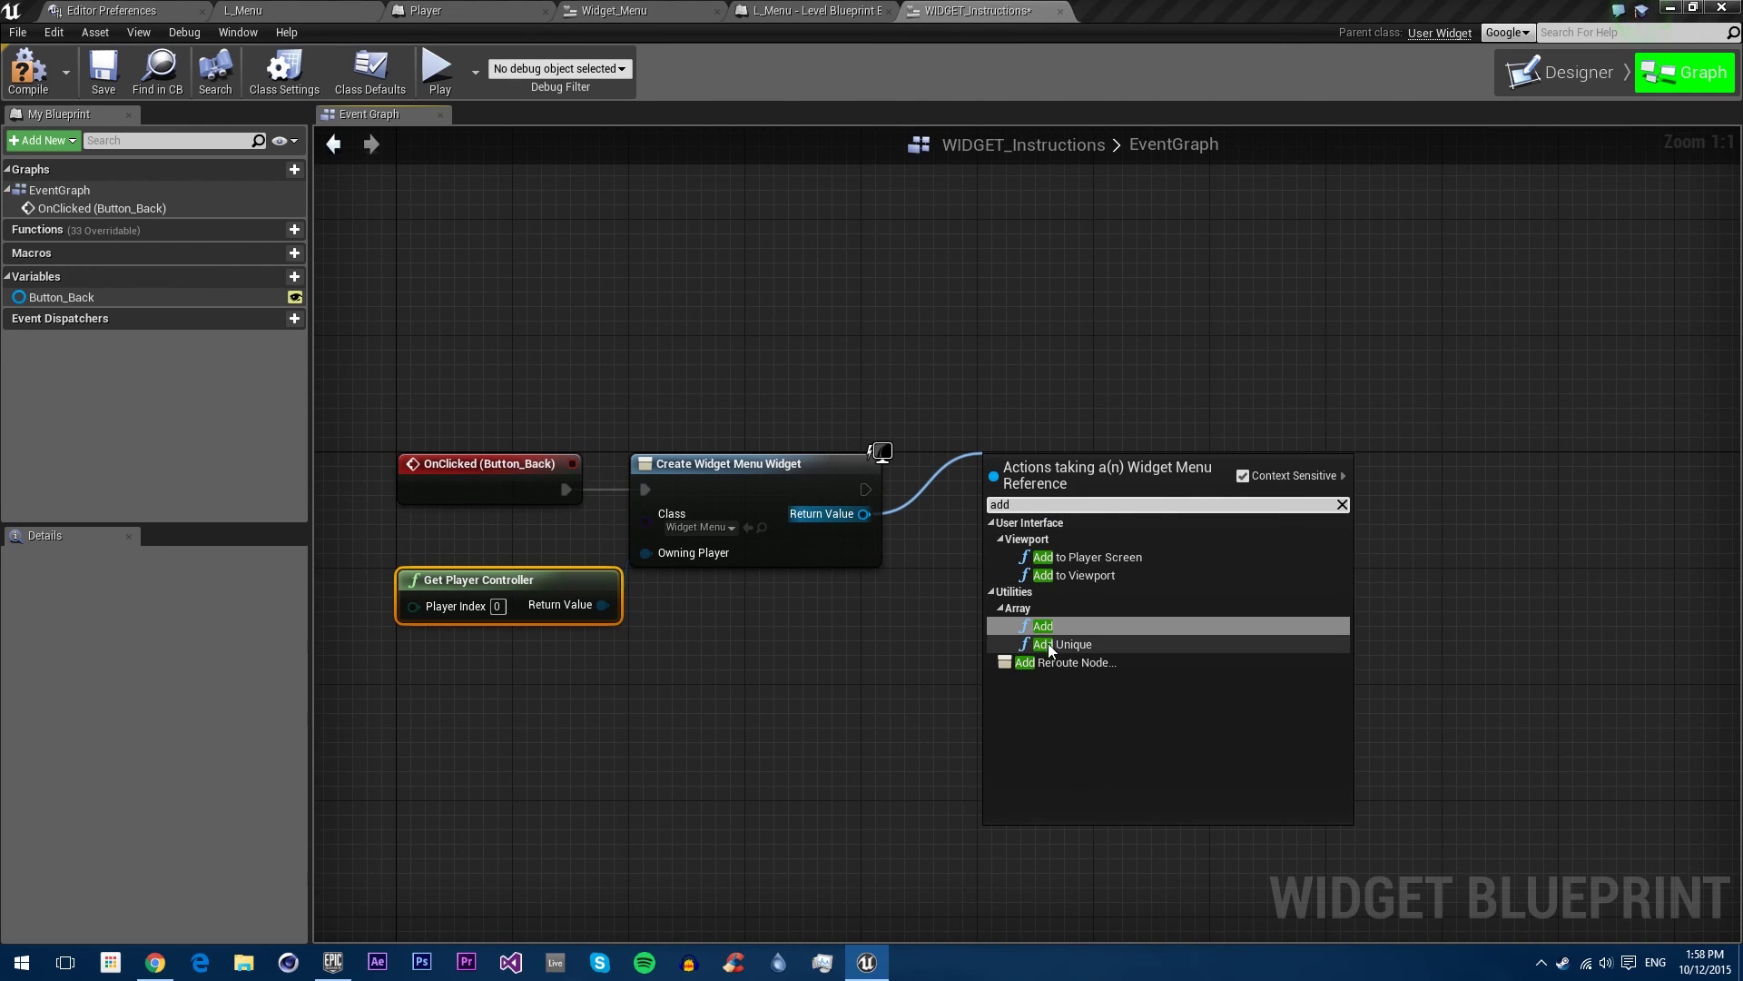
left_click(1057, 576)
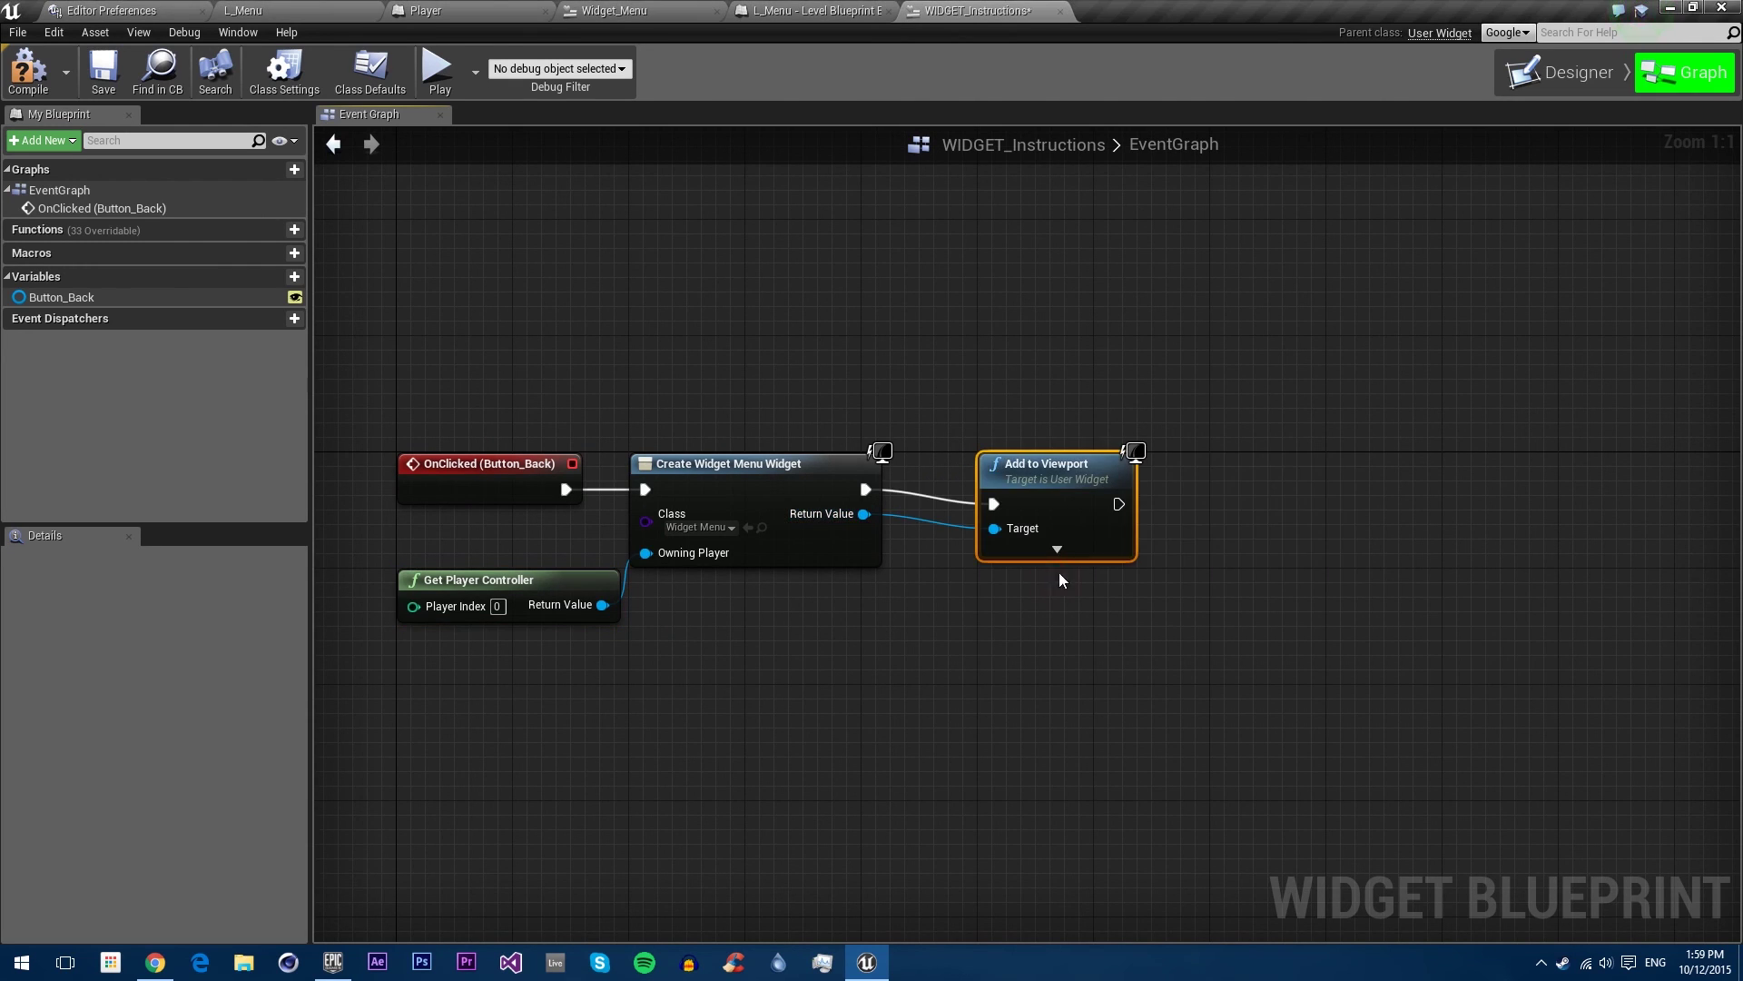
Step: Follow Add to Viewport with Remove from Parent and compile the blueprint
right_click_drag(1146, 395, 1058, 318)
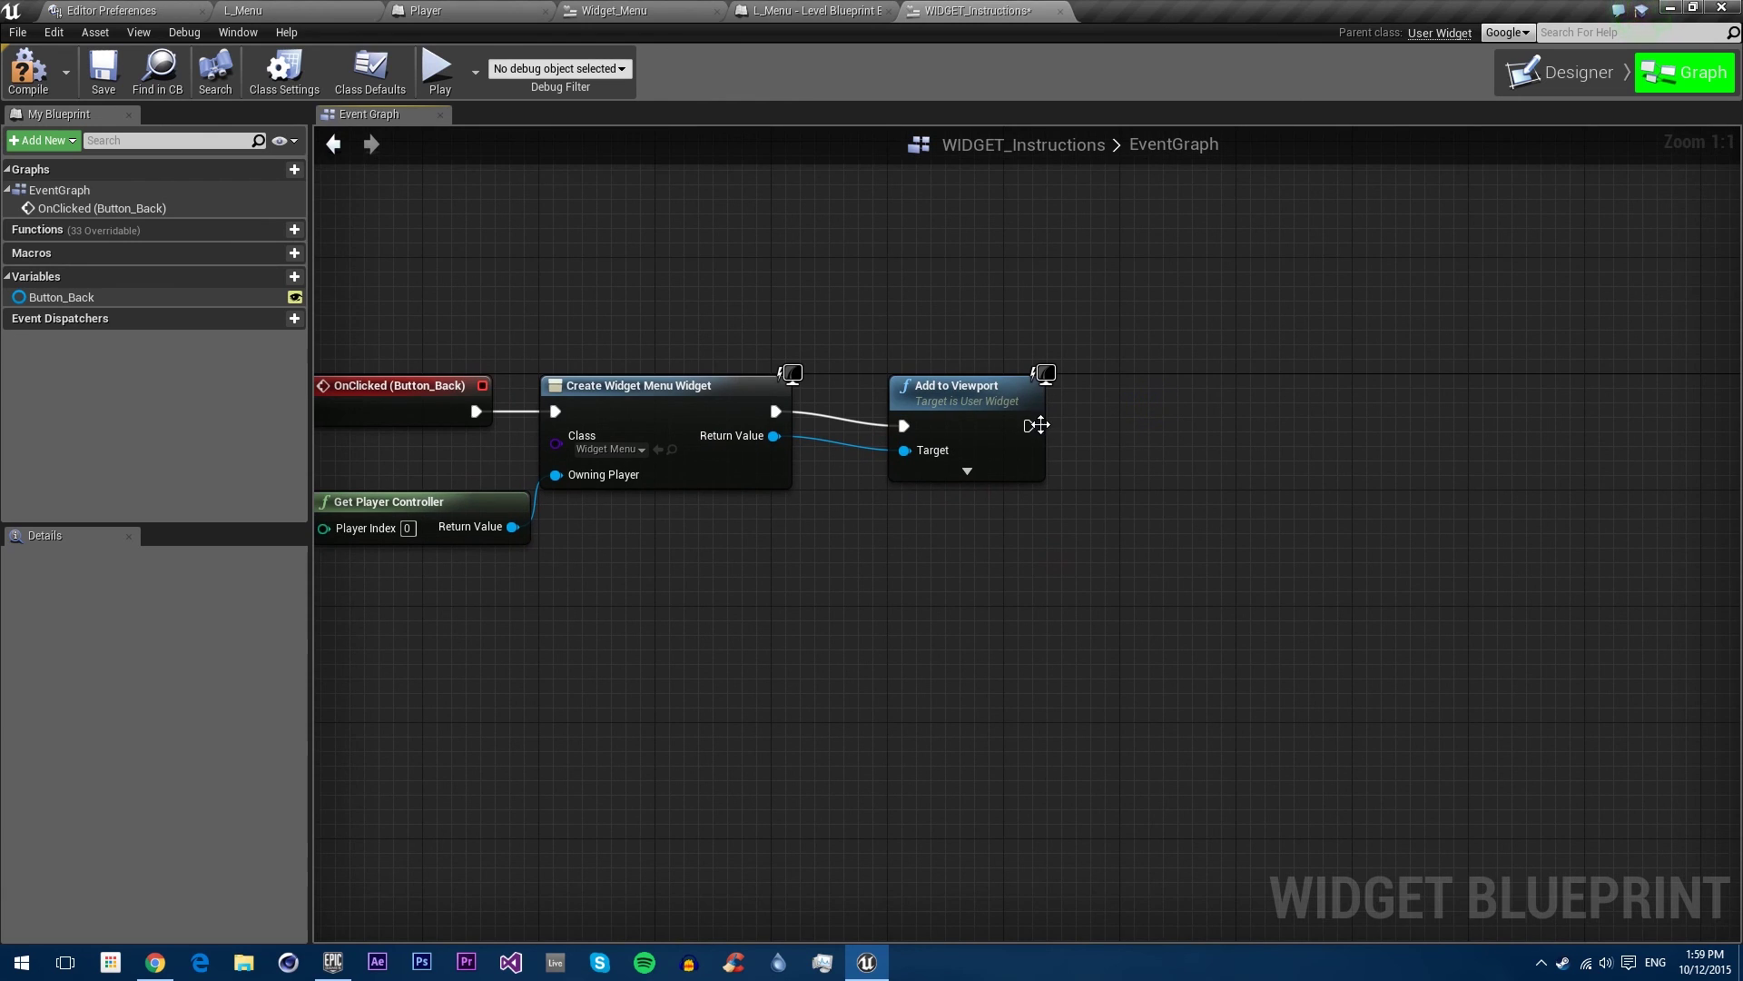
left_click_drag(1027, 425, 1117, 379)
type("re")
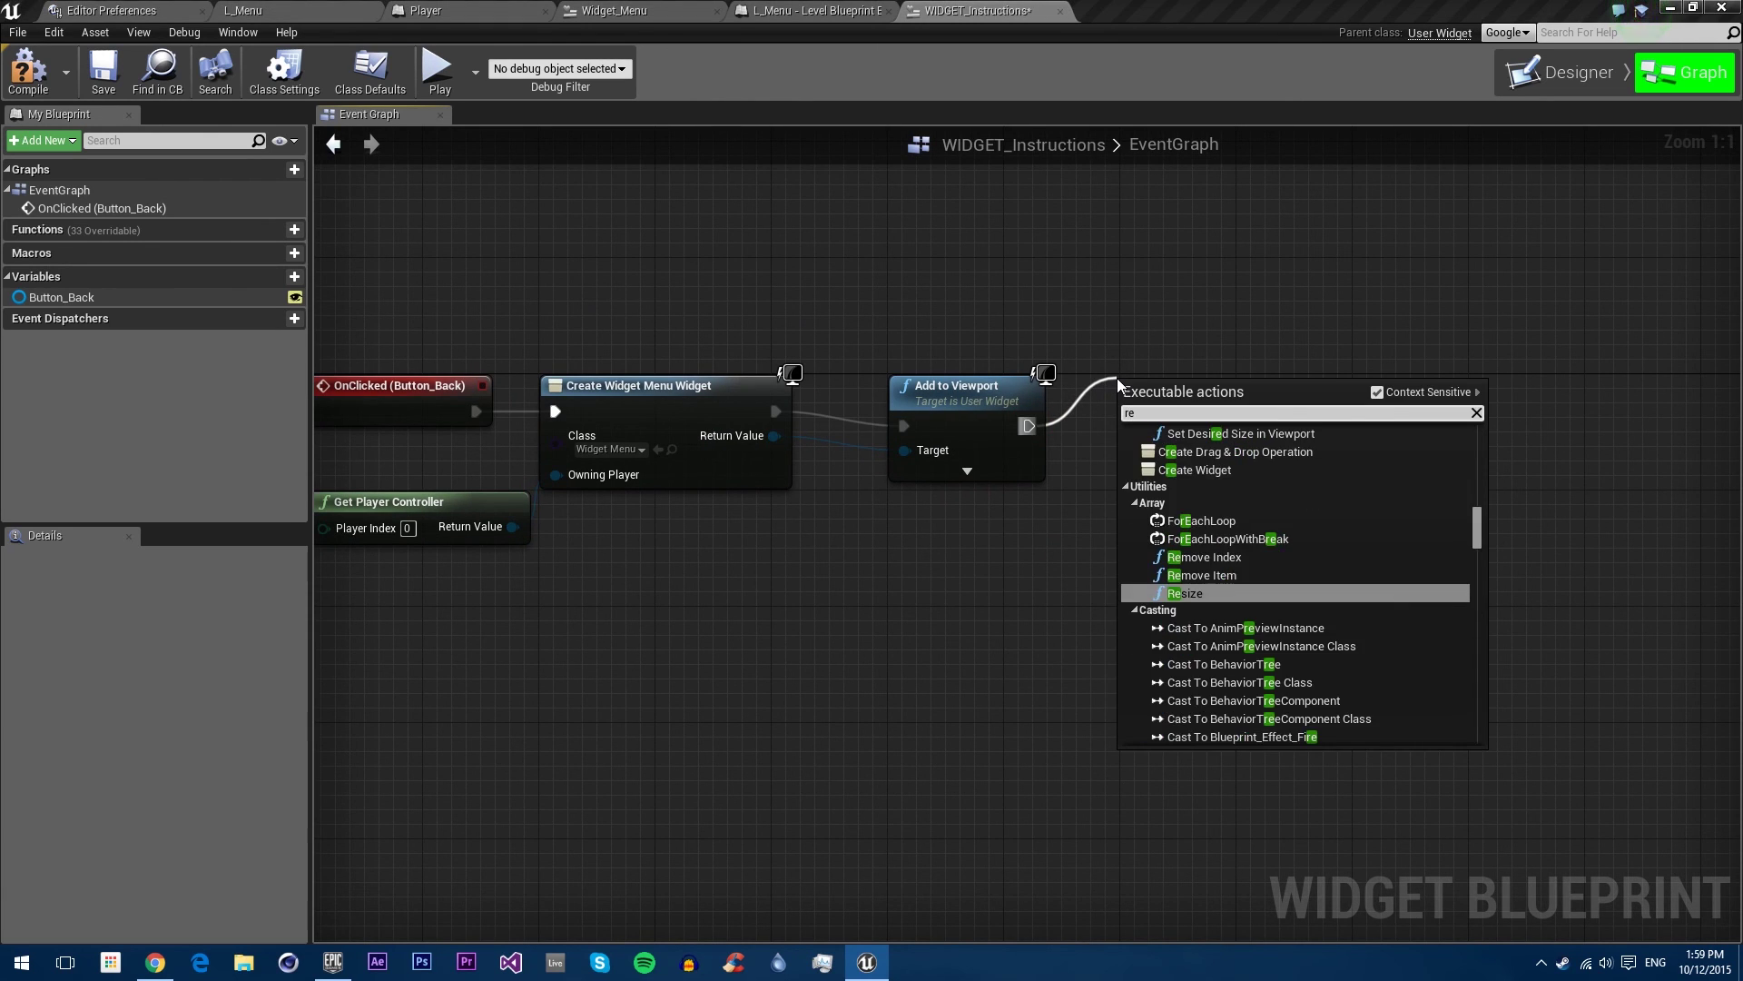
type("move")
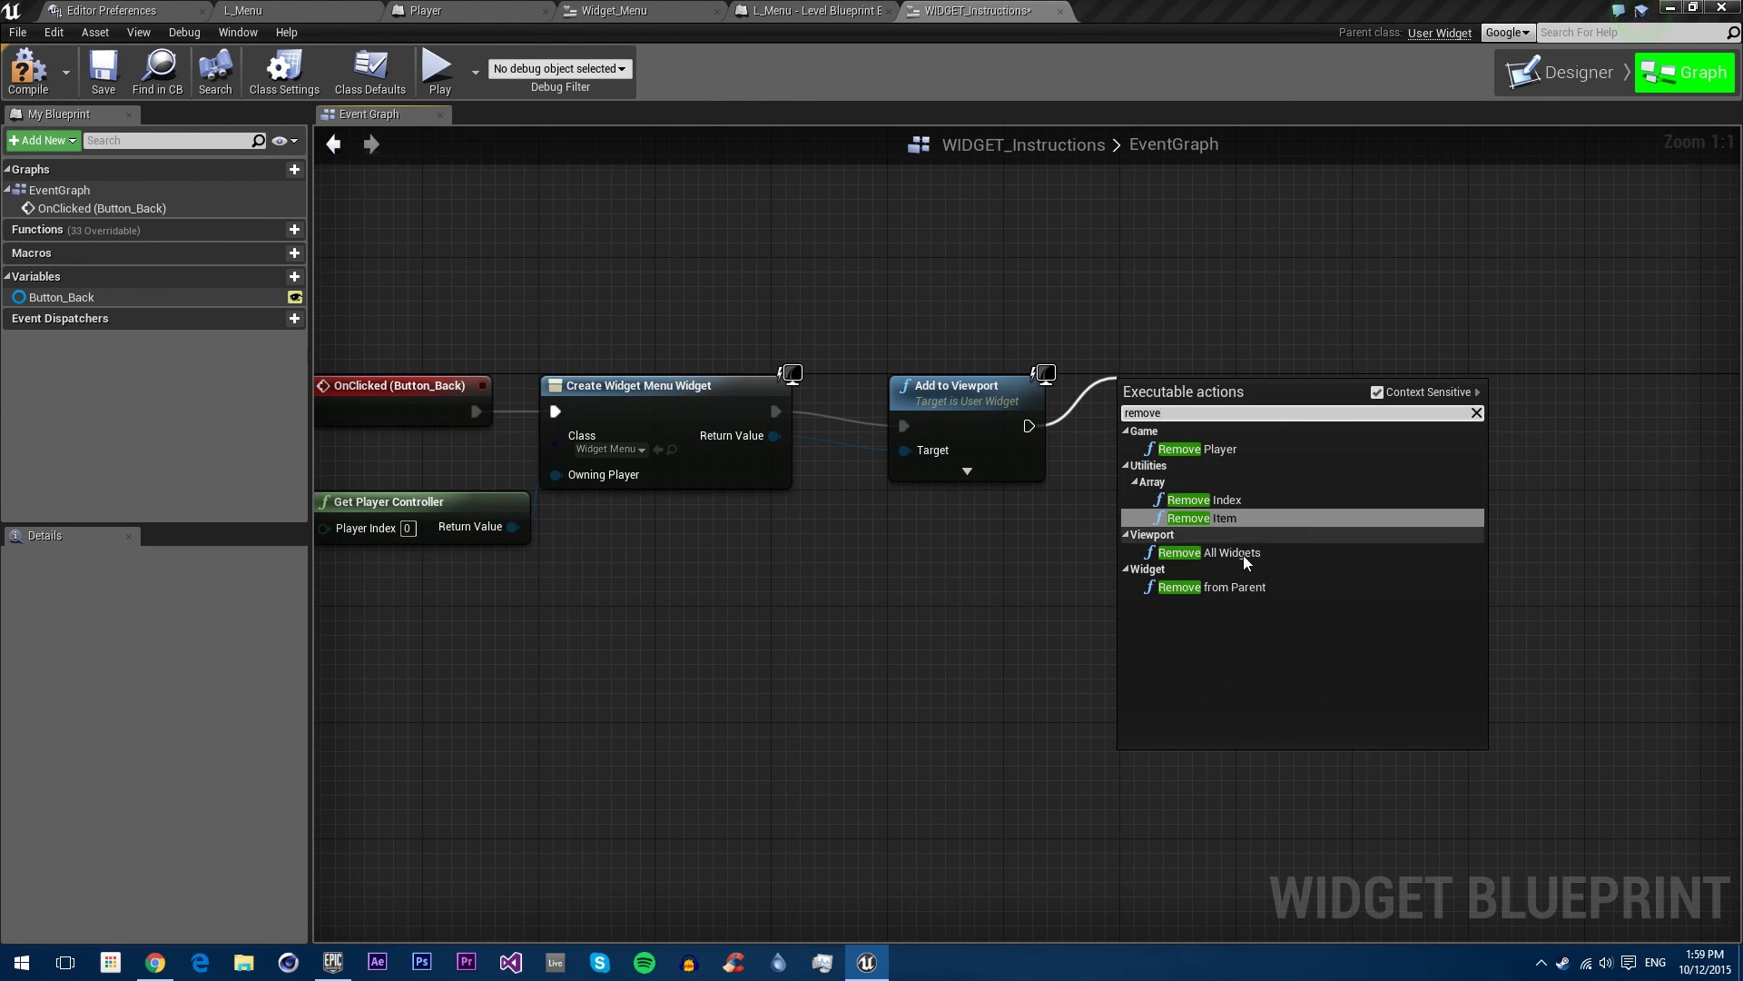
left_click(1231, 586)
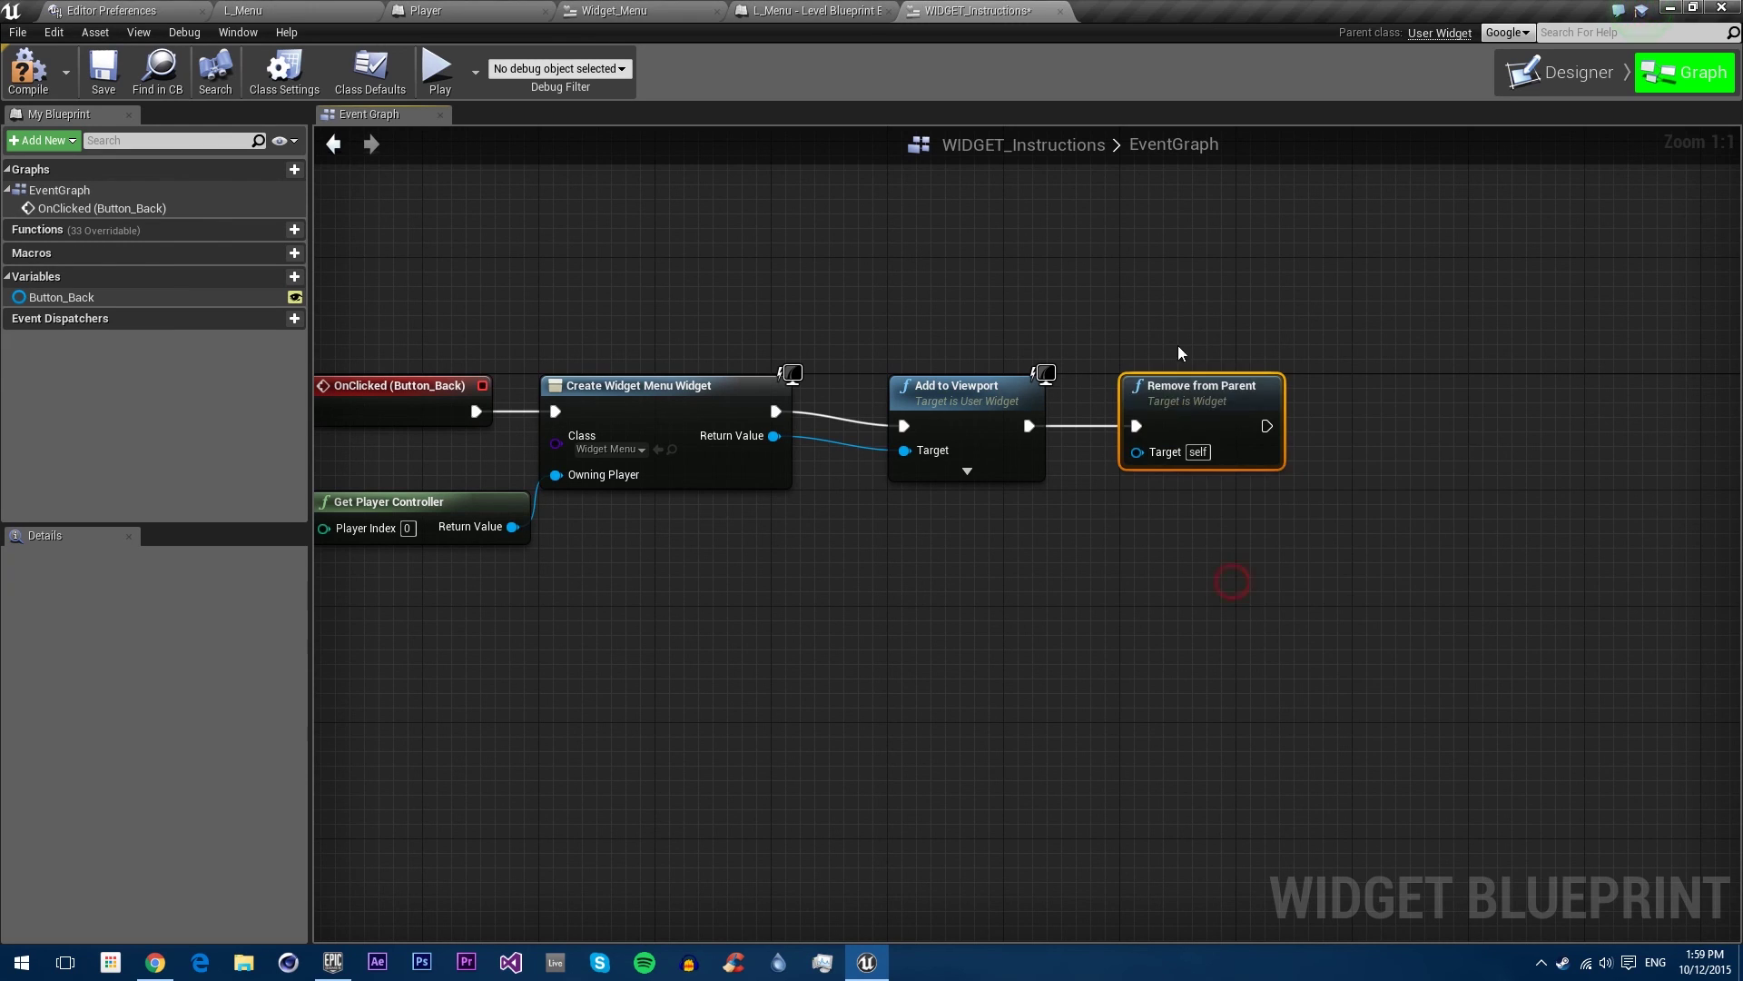
left_click(28, 72)
Step: Select the Create Widget, Get Player Controller, Add to Viewport and Remove from Parent nodes for copying
right_click_drag(1584, 272, 1384, 263)
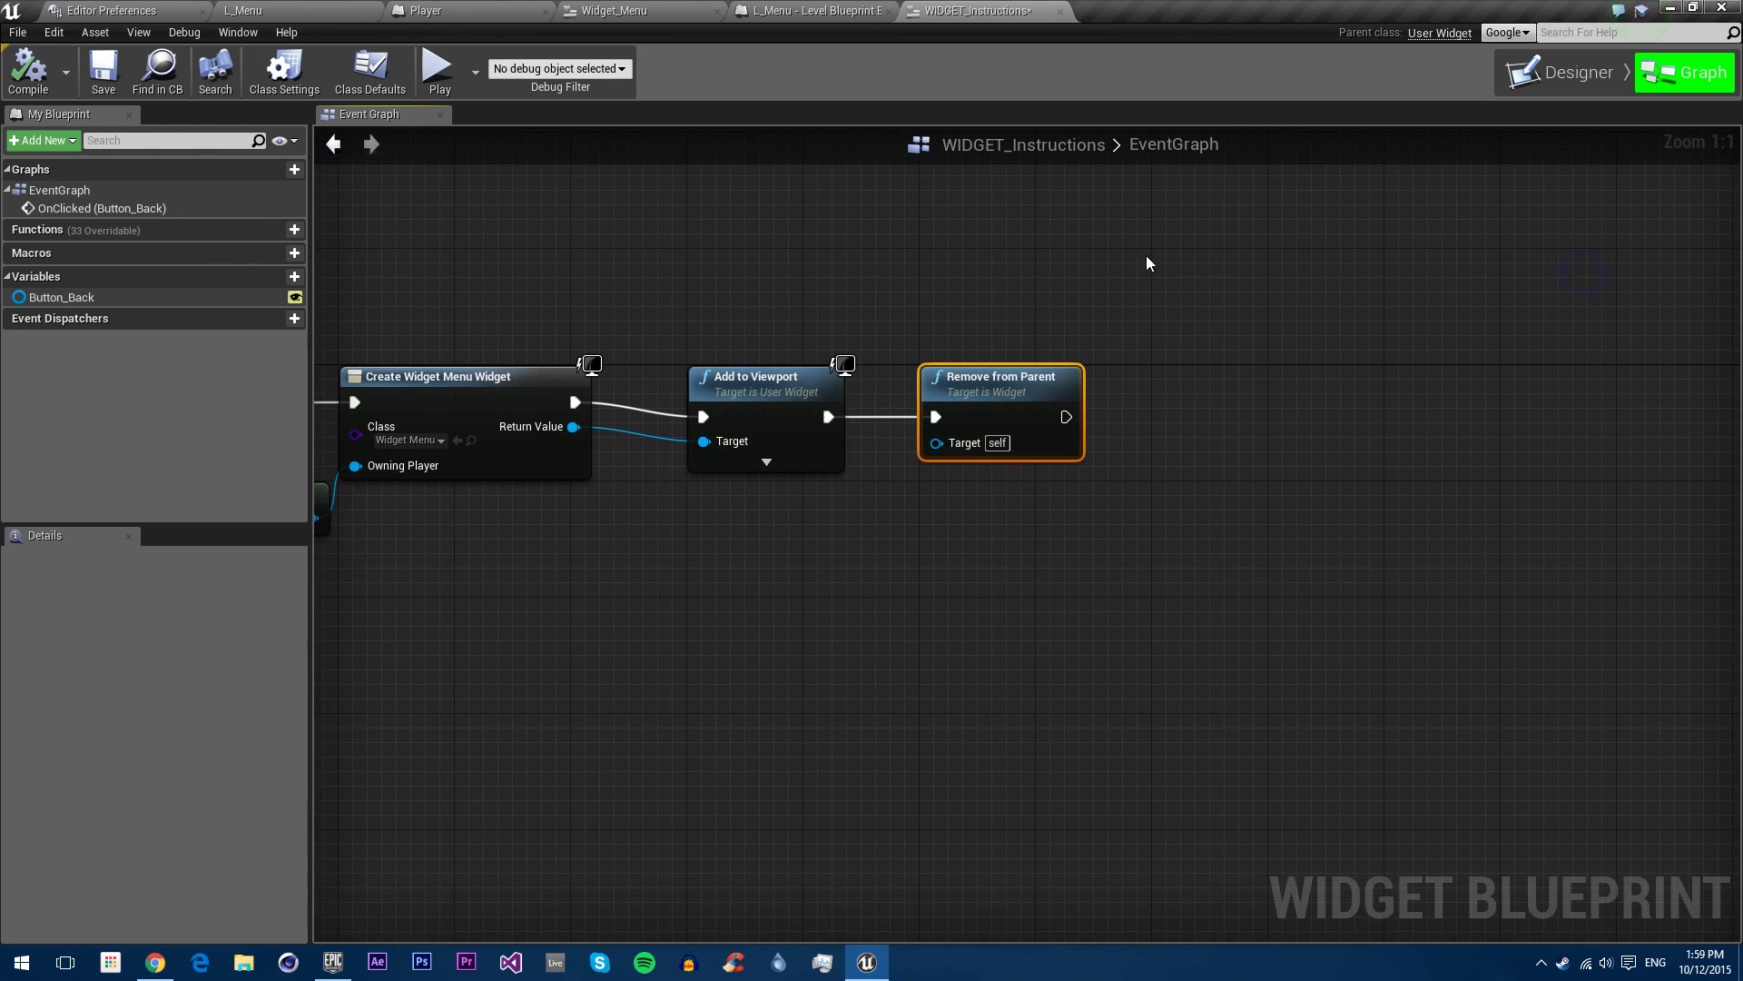
left_click(782, 12)
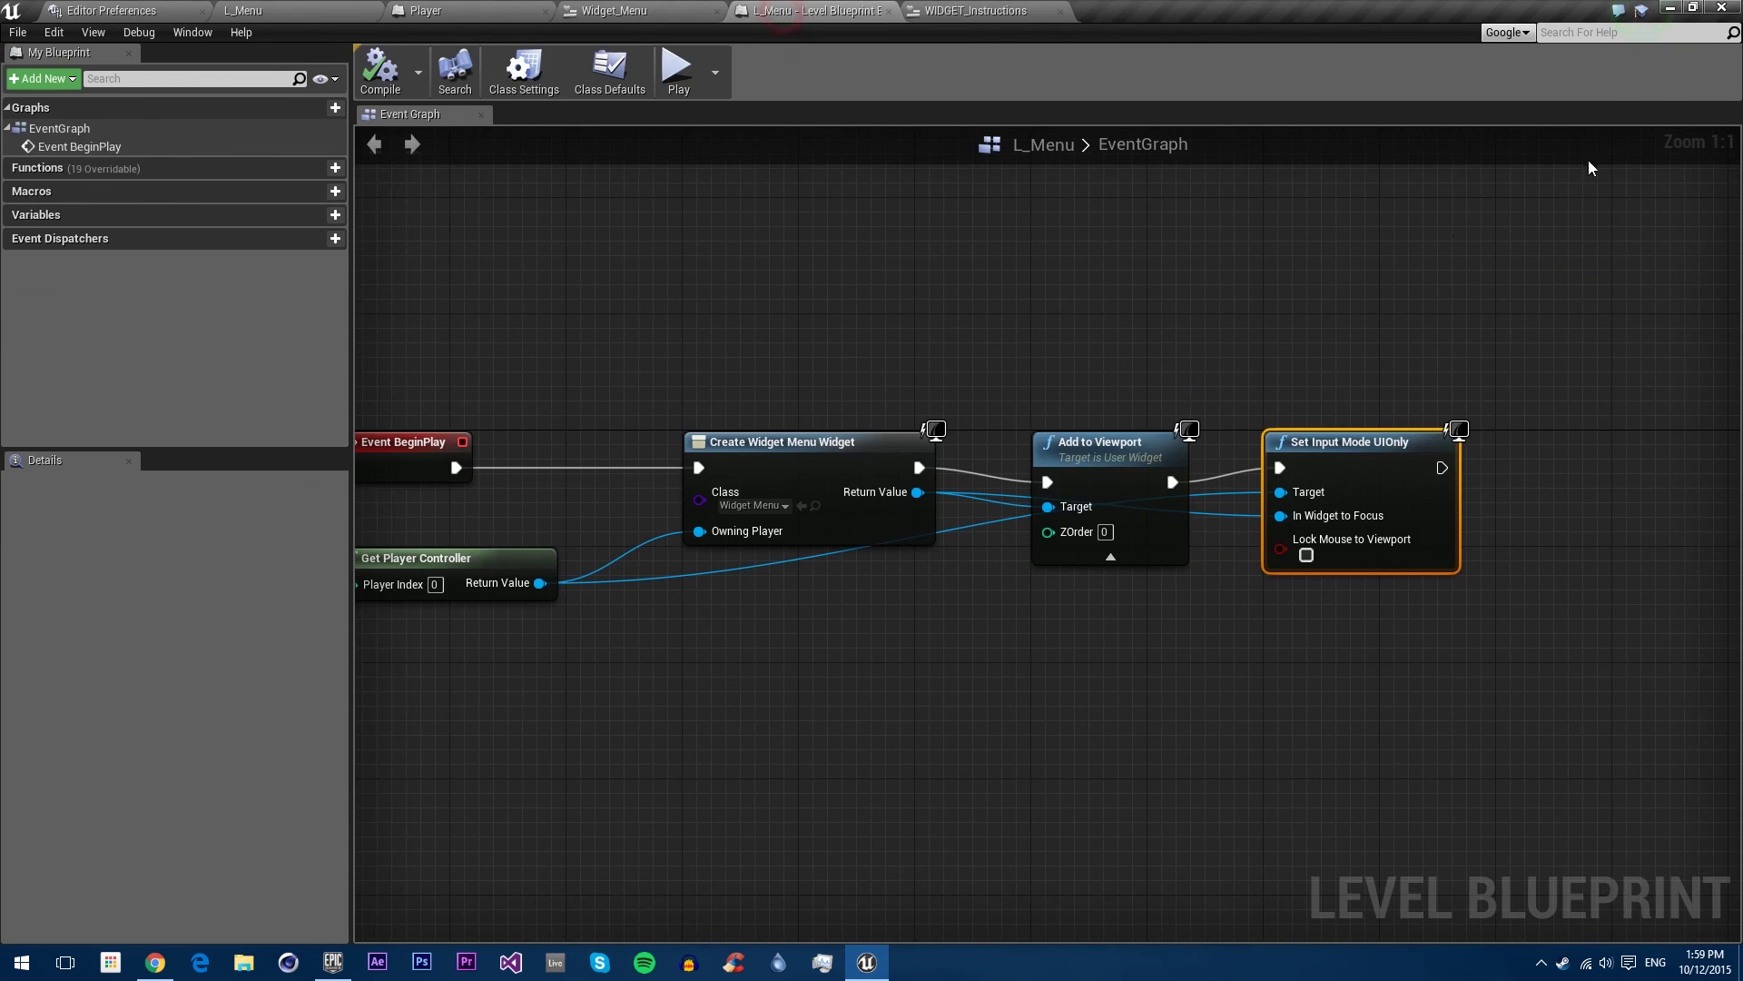
left_click(940, 9)
left_click_drag(1240, 445, 615, 550)
right_click_drag(616, 549, 582, 449)
left_click_drag(428, 343, 1000, 545, "shift")
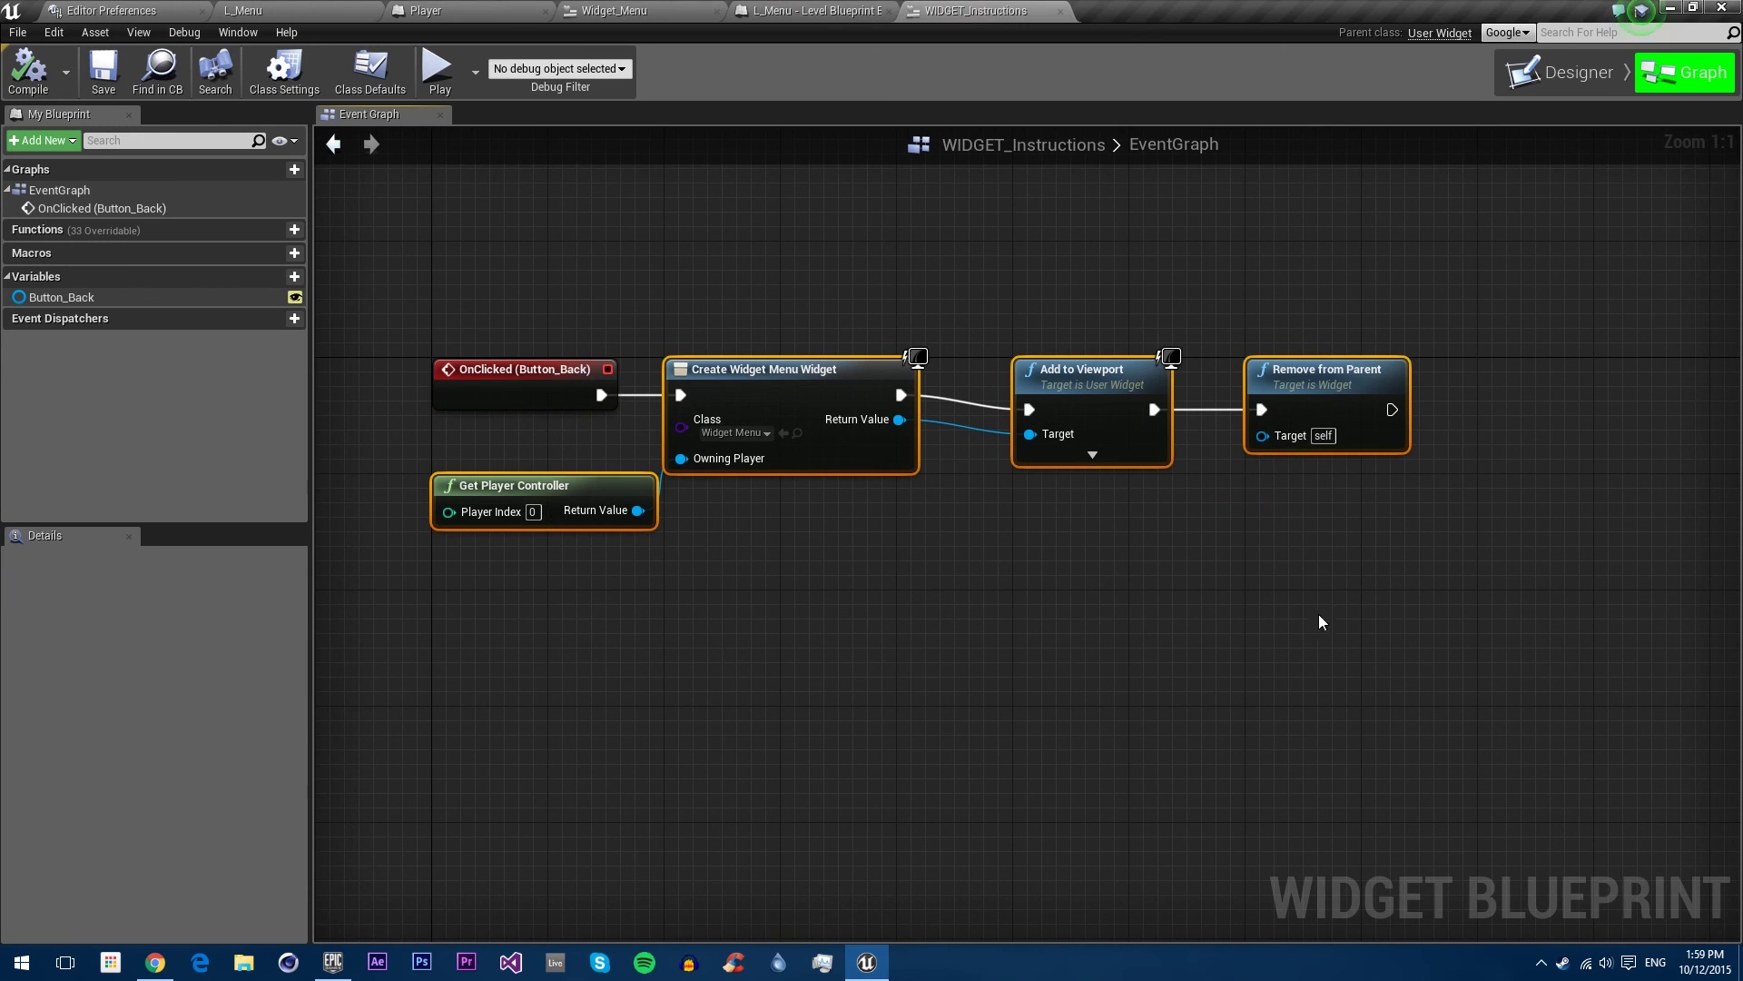
left_click(860, 9)
right_click_drag(794, 557, 836, 372)
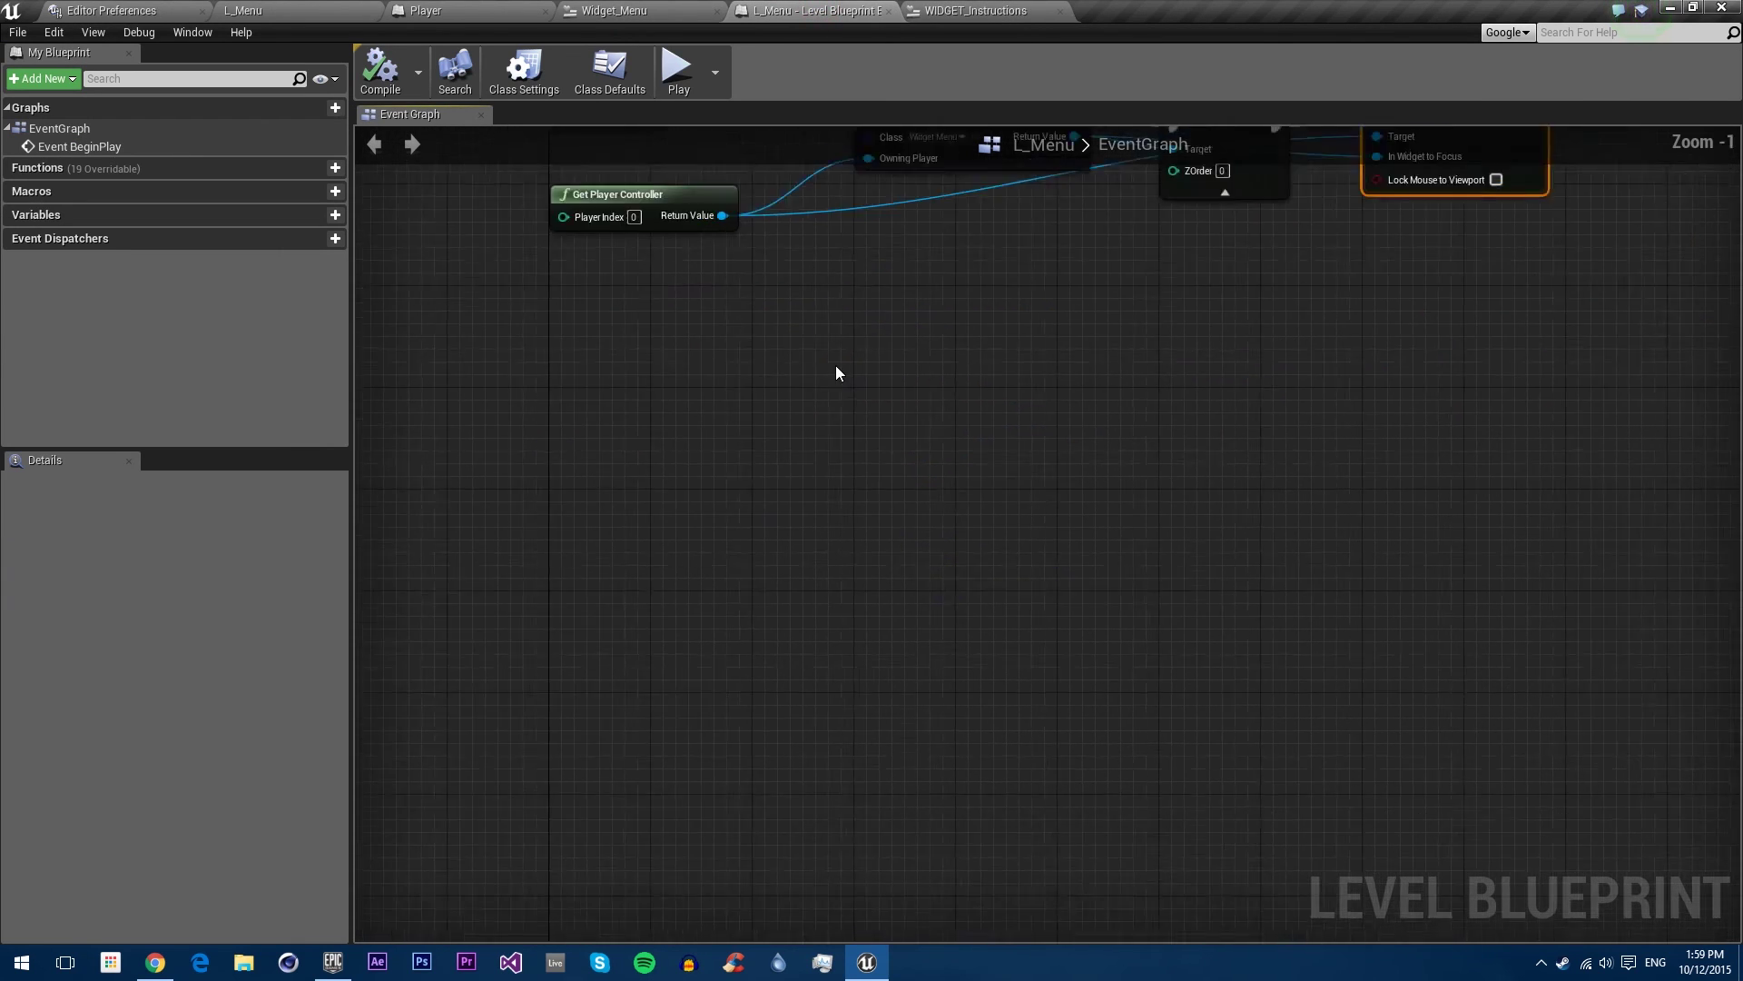
scroll(836, 373, "down", 5)
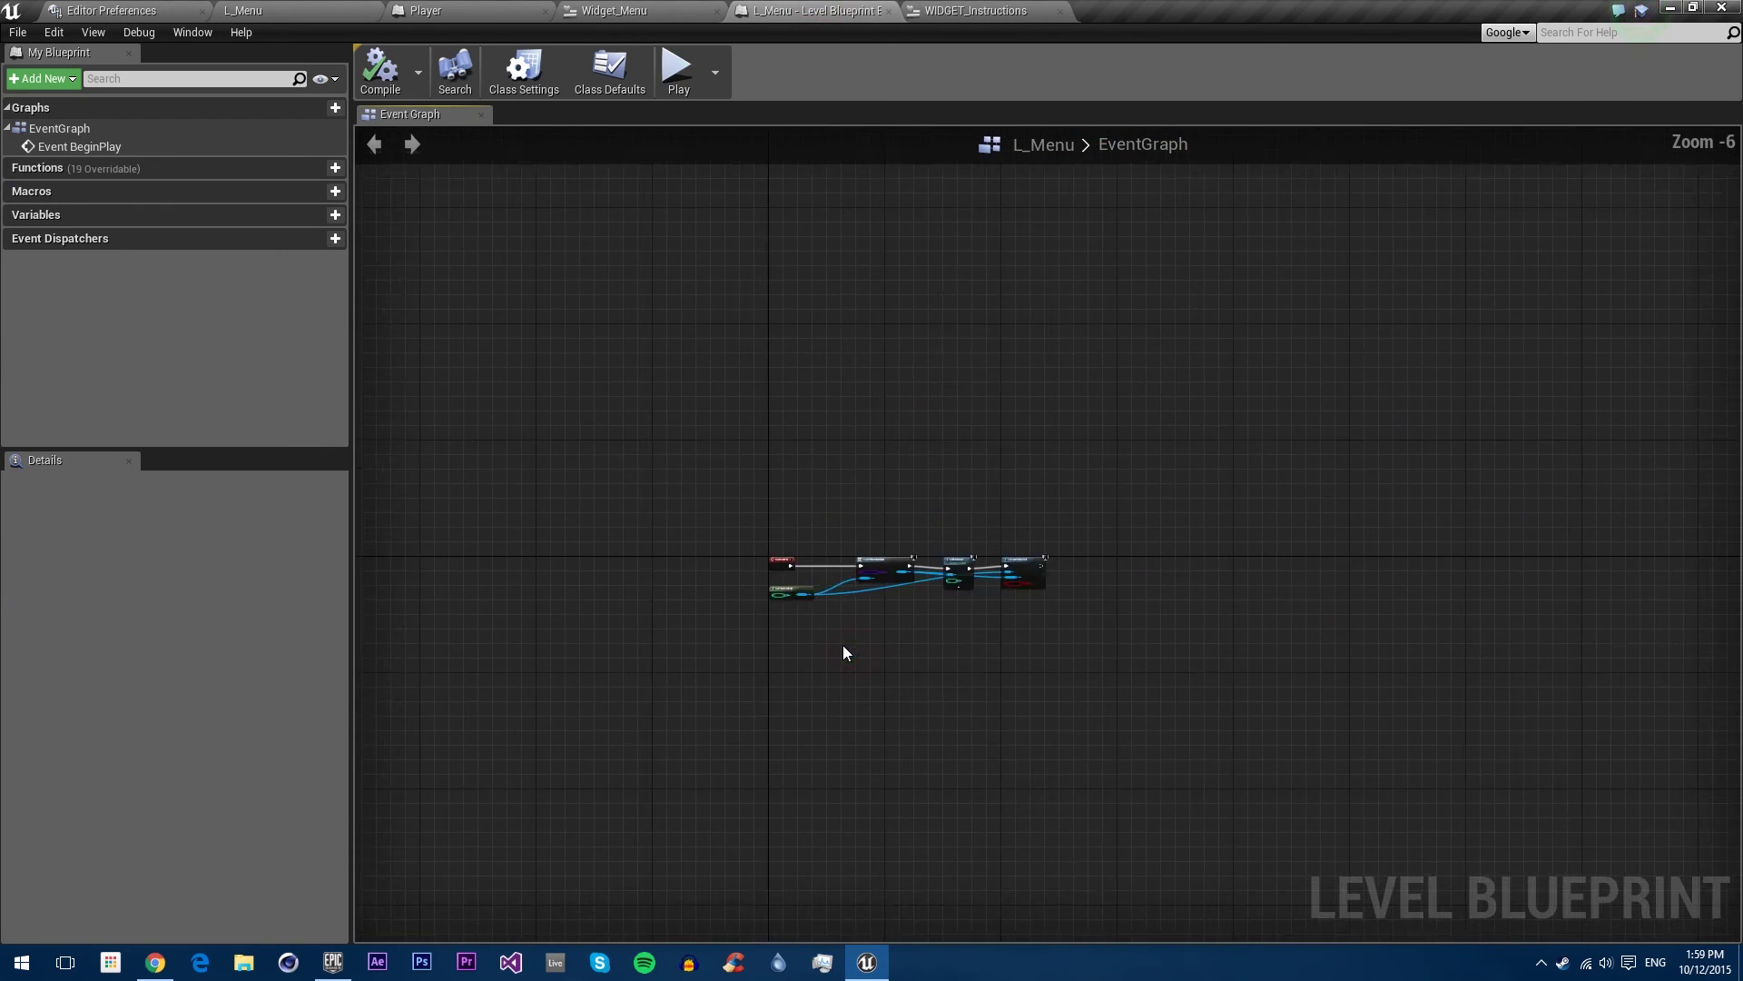
scroll(841, 640, "up", 4)
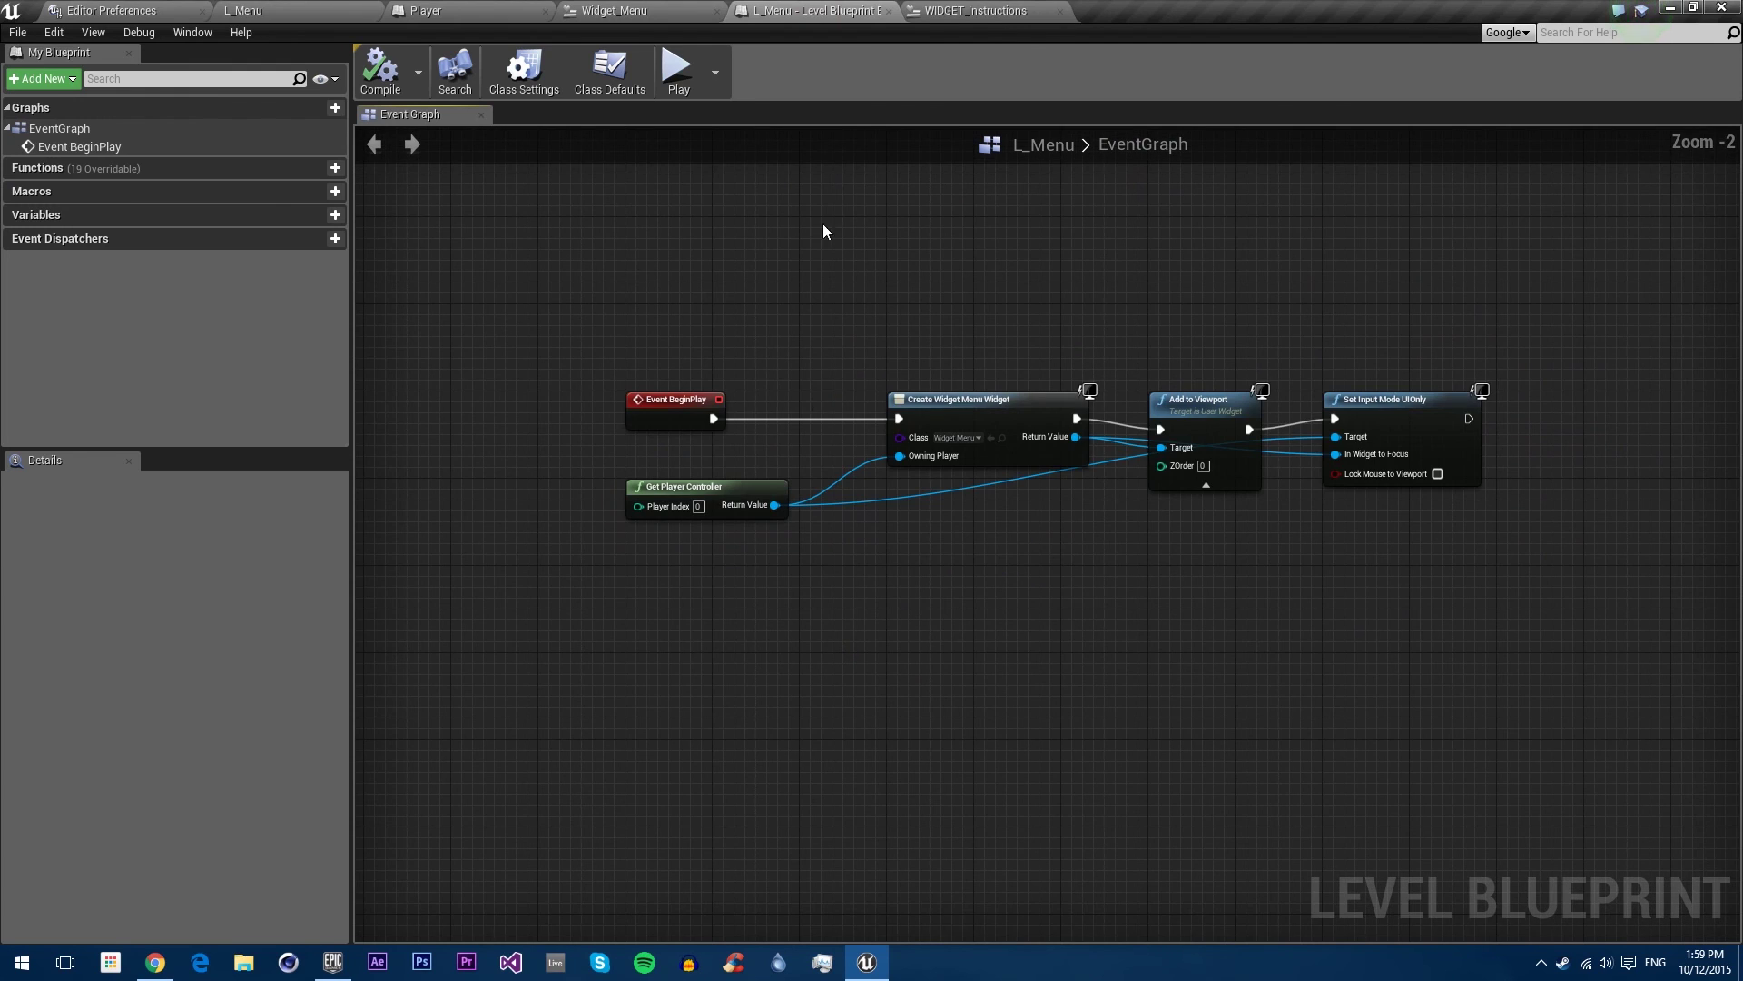
Step: In Widget_Menu, add an OnClicked event for the INSTRUCTIONS button
left_click(647, 9)
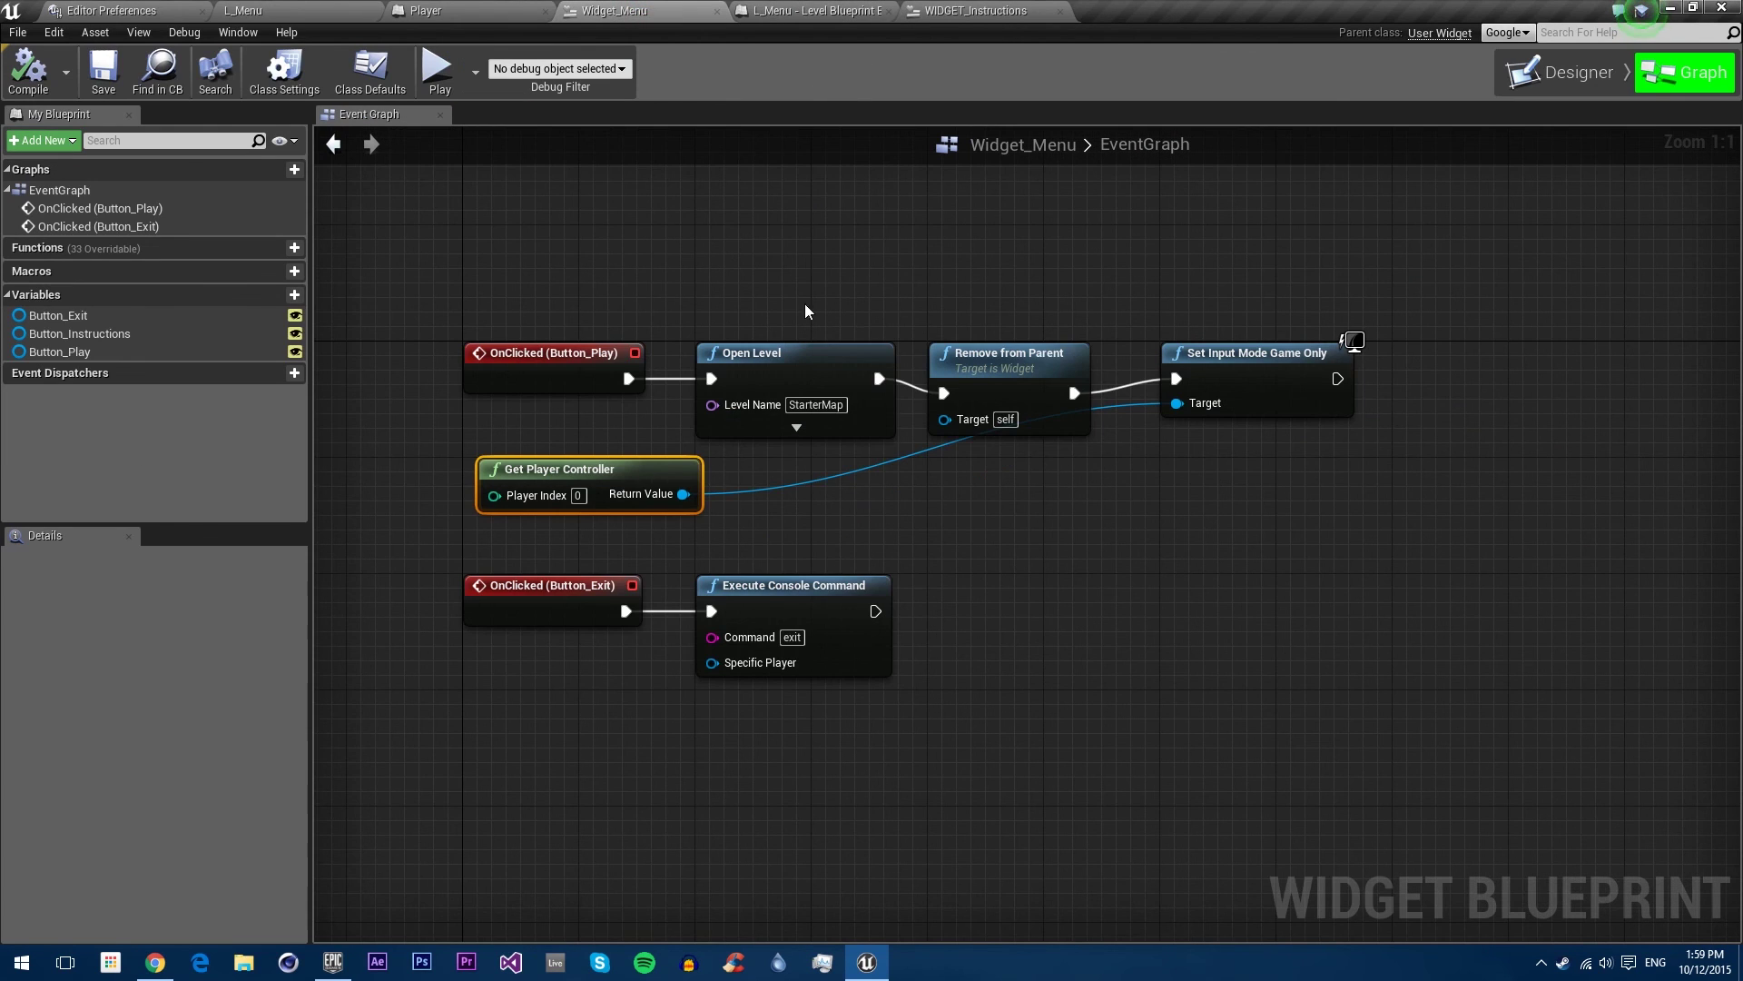
left_click(1566, 72)
left_click(926, 474)
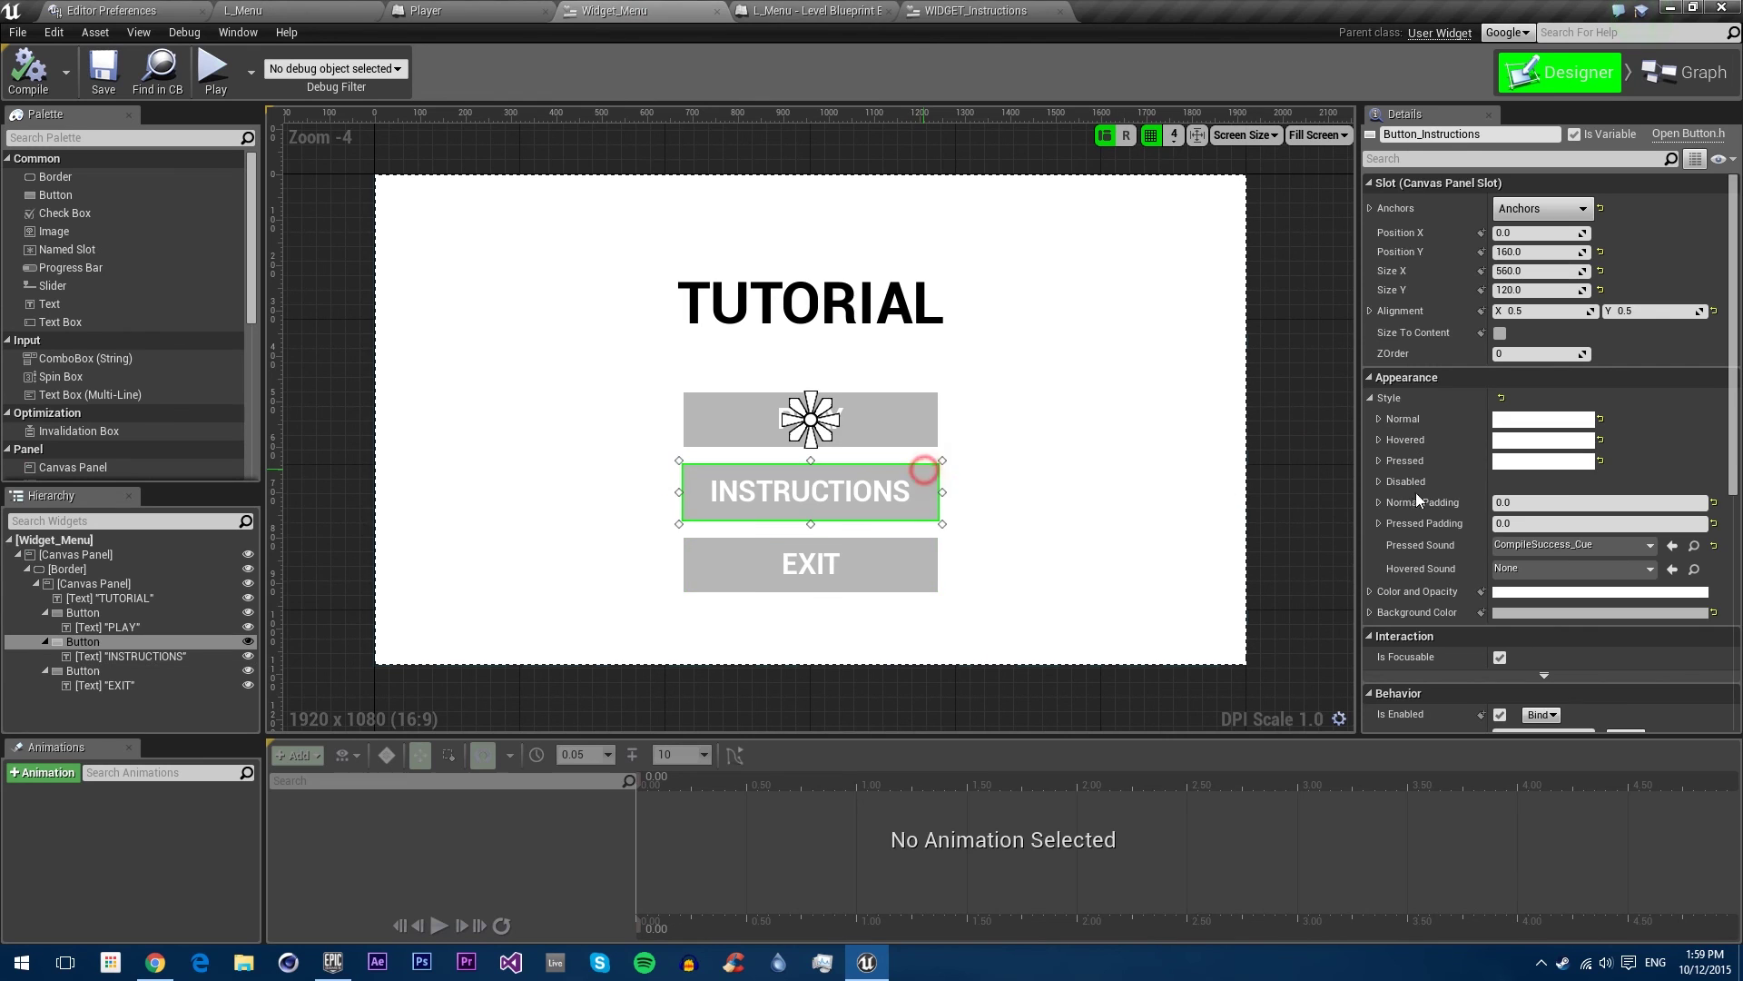
scroll(1516, 596, "down", 10)
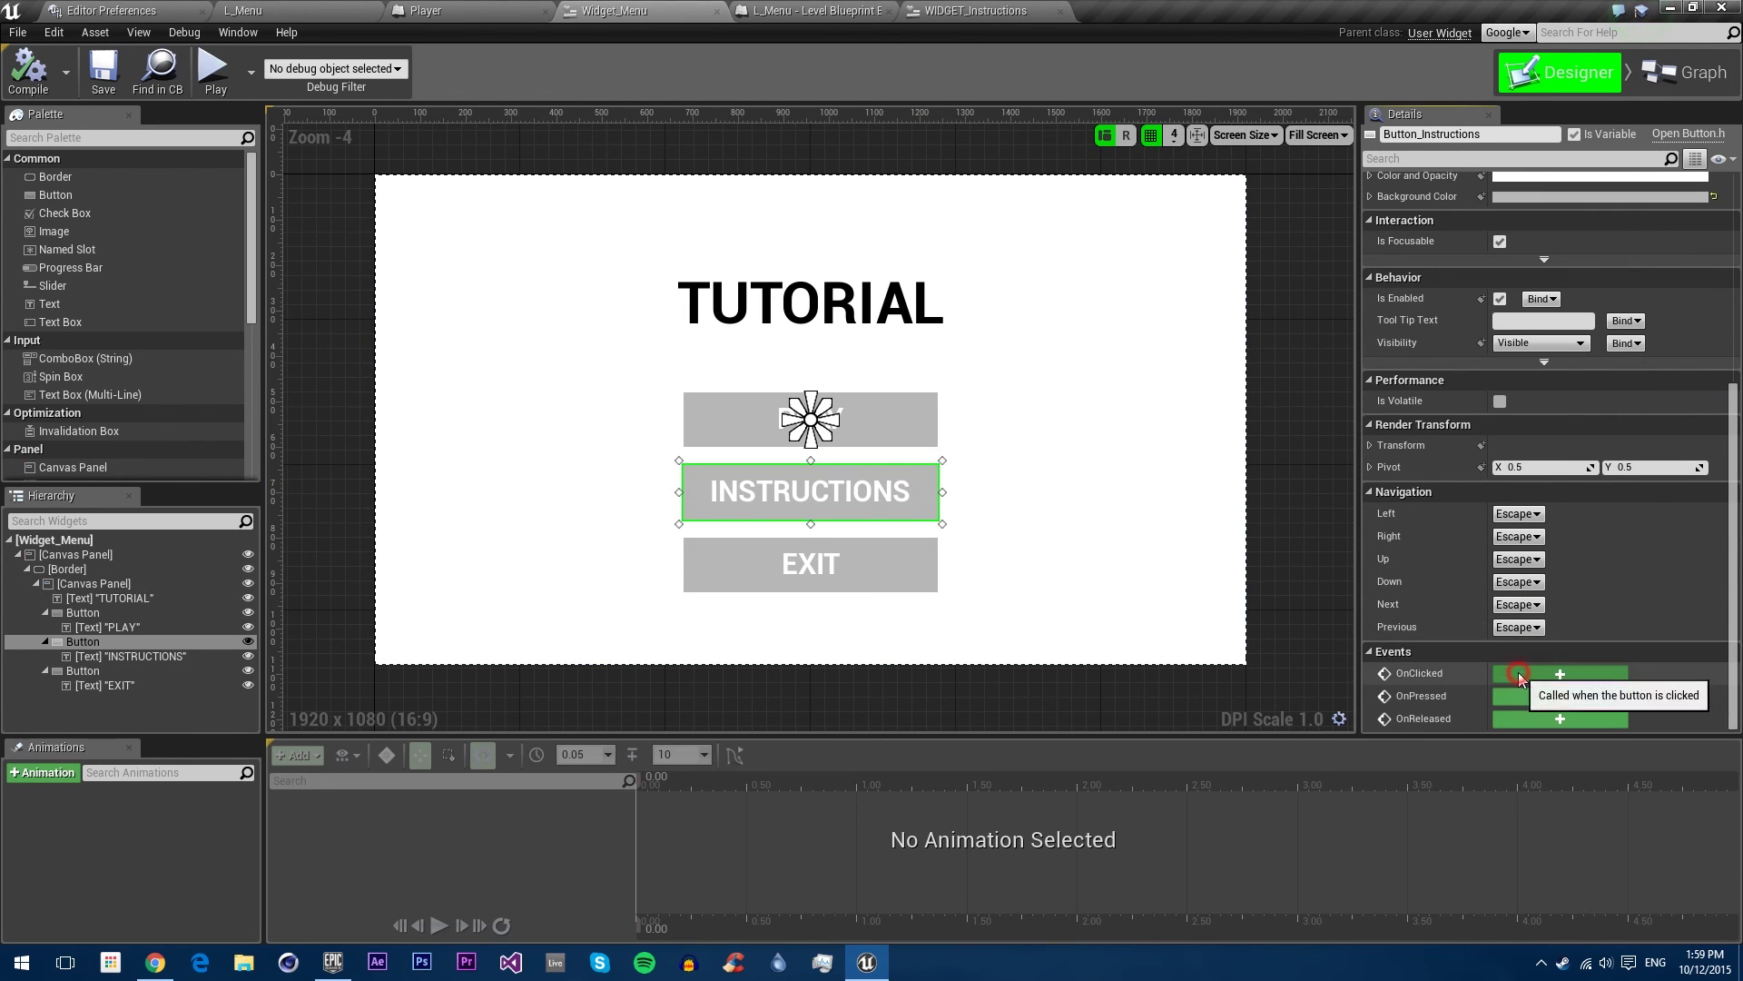
left_click(1518, 672)
Step: Paste the four-node chain, set Create Widget's class to WIDGET_Instructions, then compile and save
right_click(1229, 524)
right_click(1186, 514)
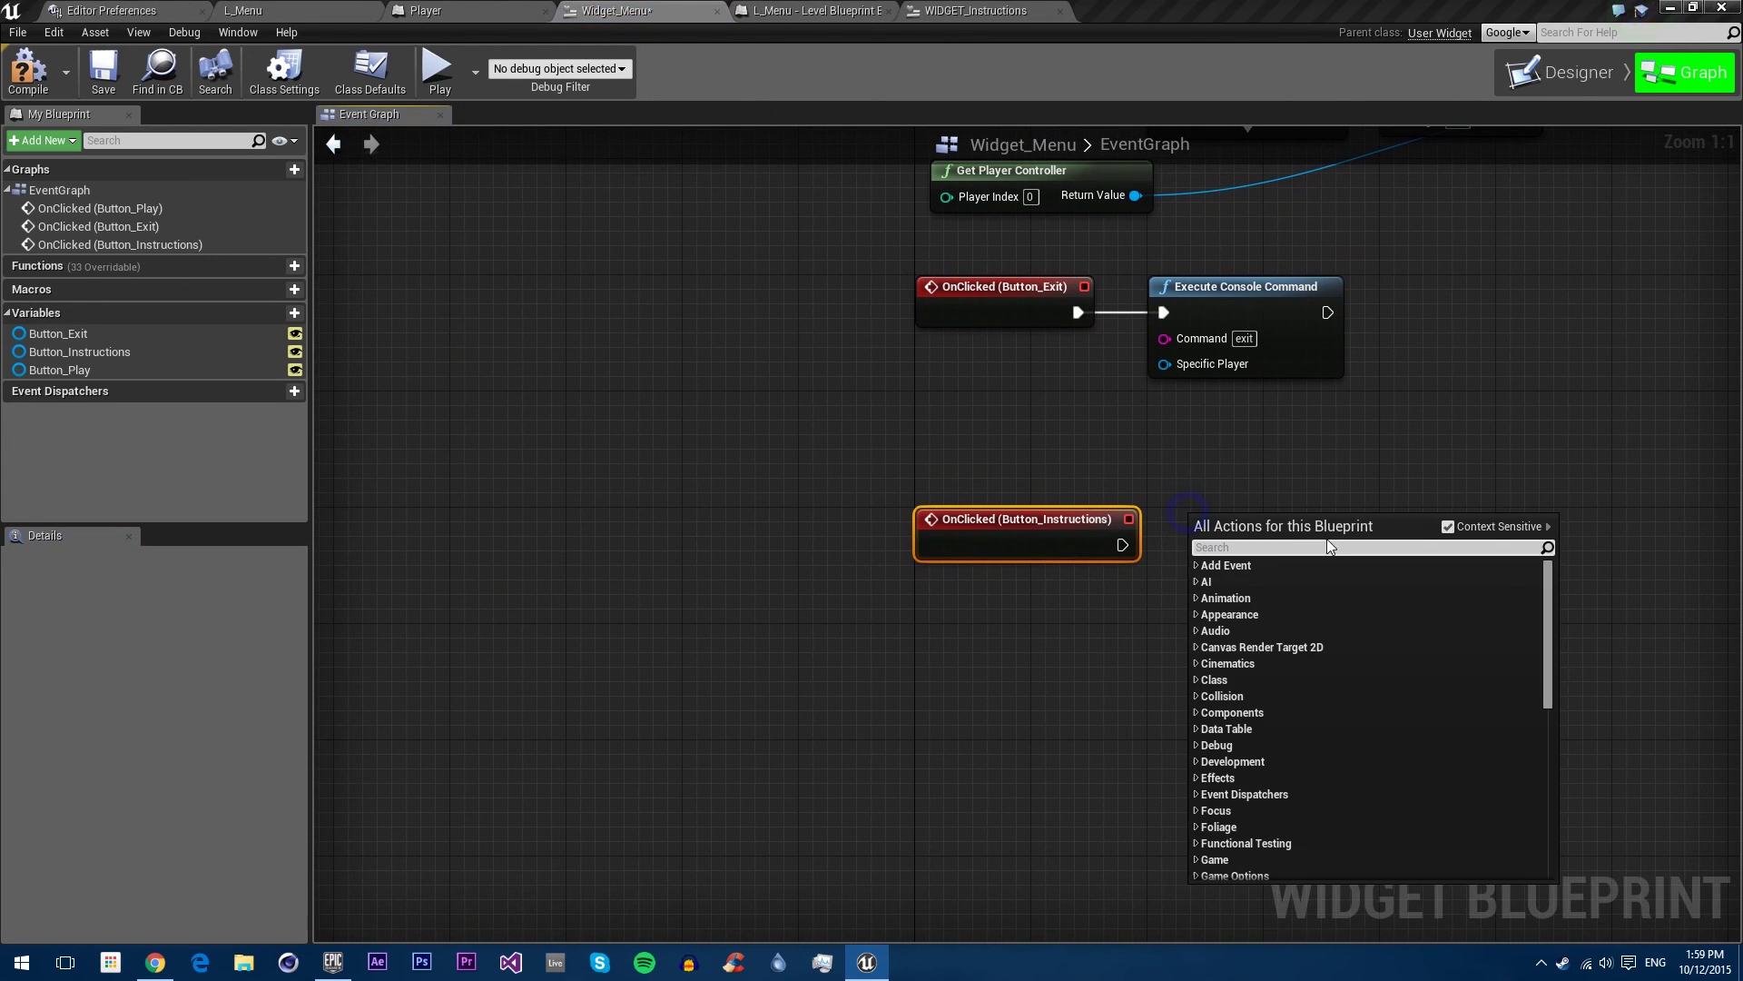
right_click_drag(1359, 479, 922, 461)
key("ctrl+v")
left_click_drag(871, 424, 714, 468)
left_click(847, 416)
left_click(924, 505)
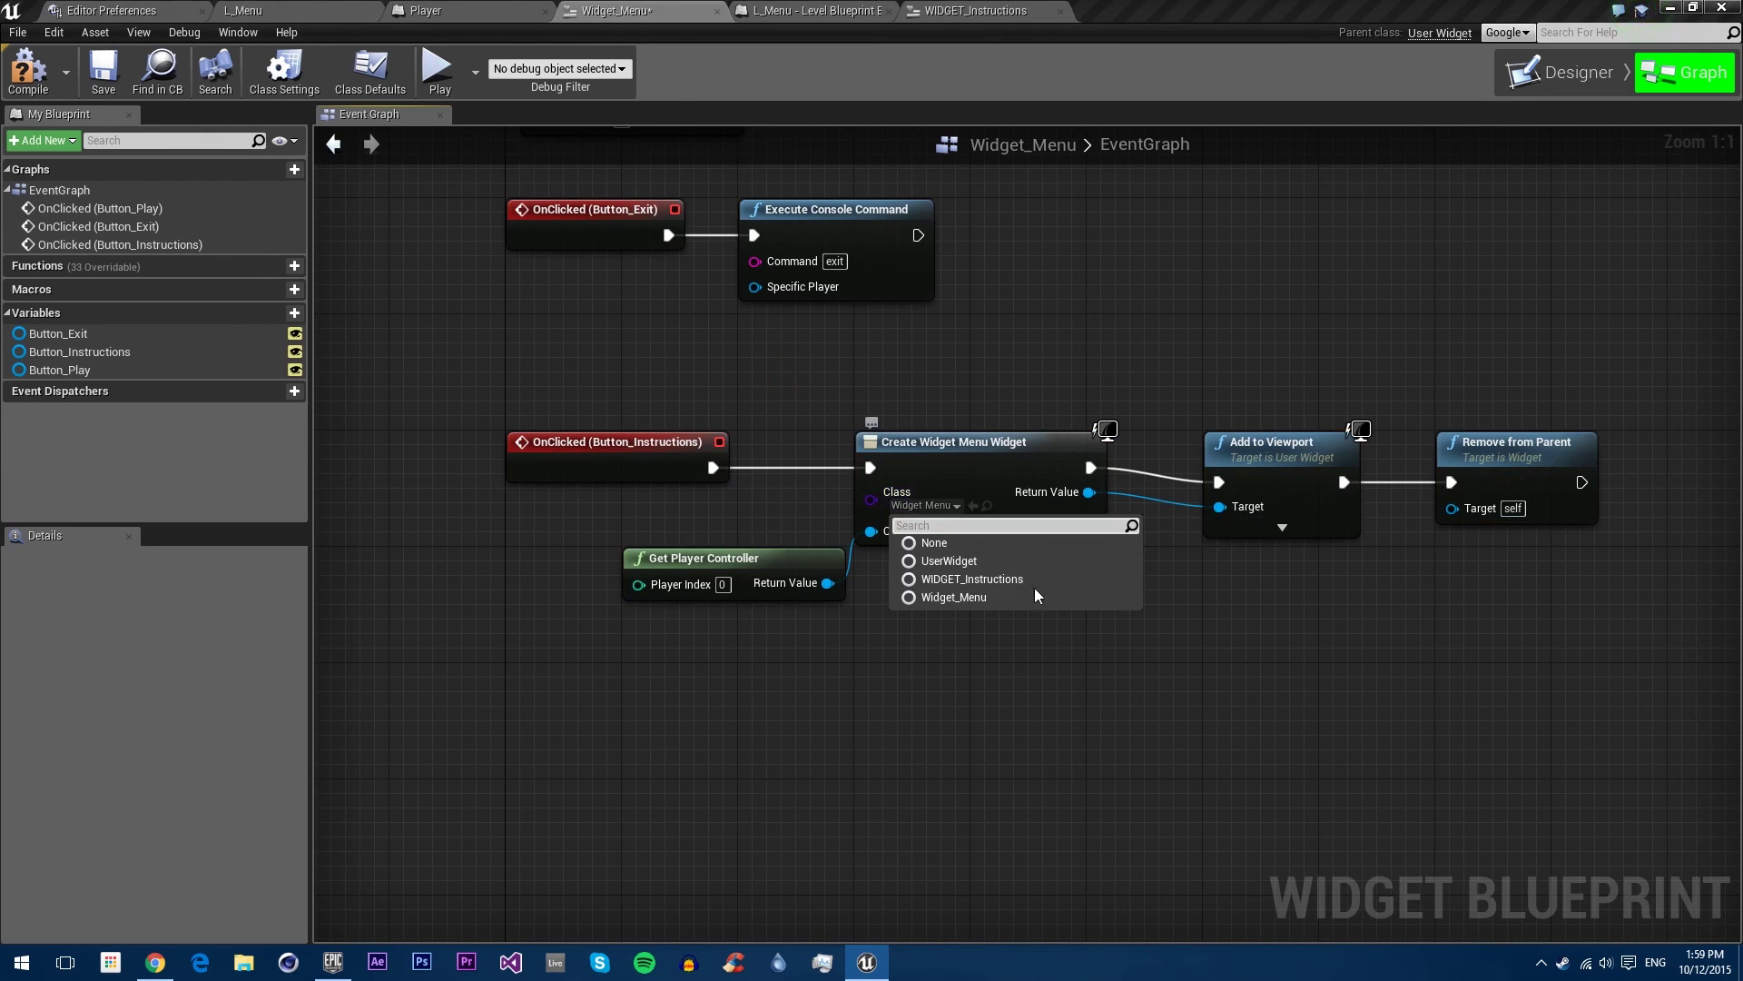
left_click(971, 579)
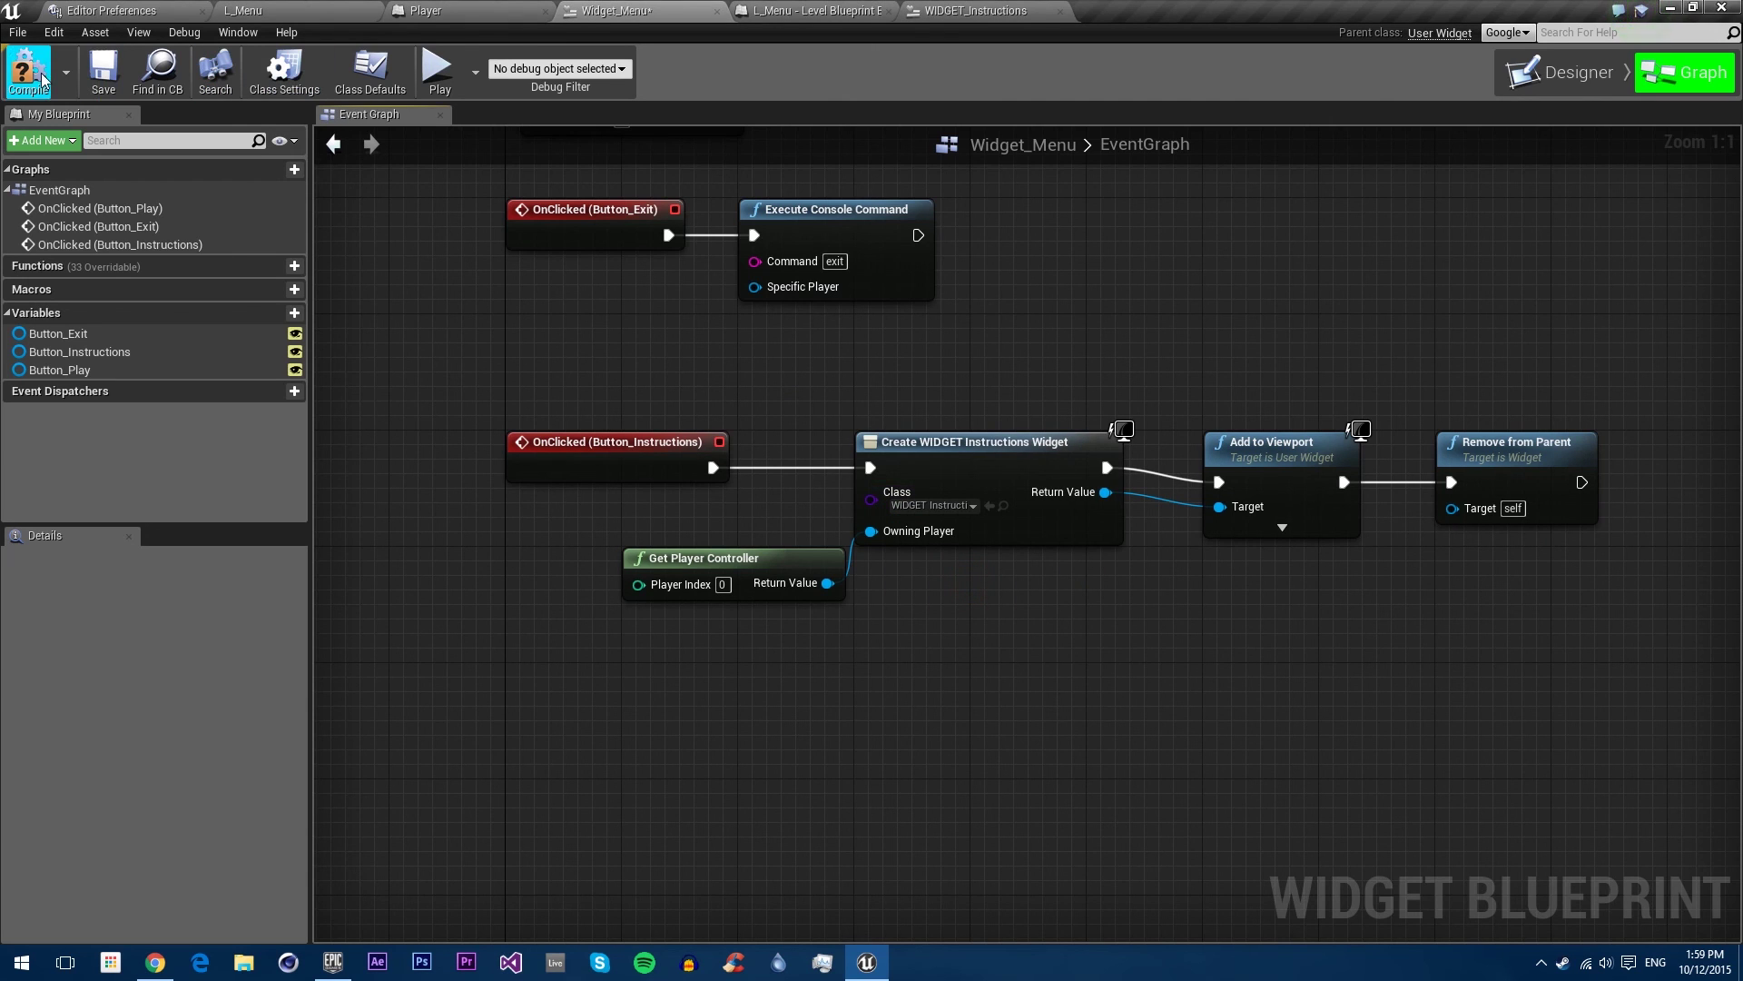
left_click(116, 76)
left_click(299, 10)
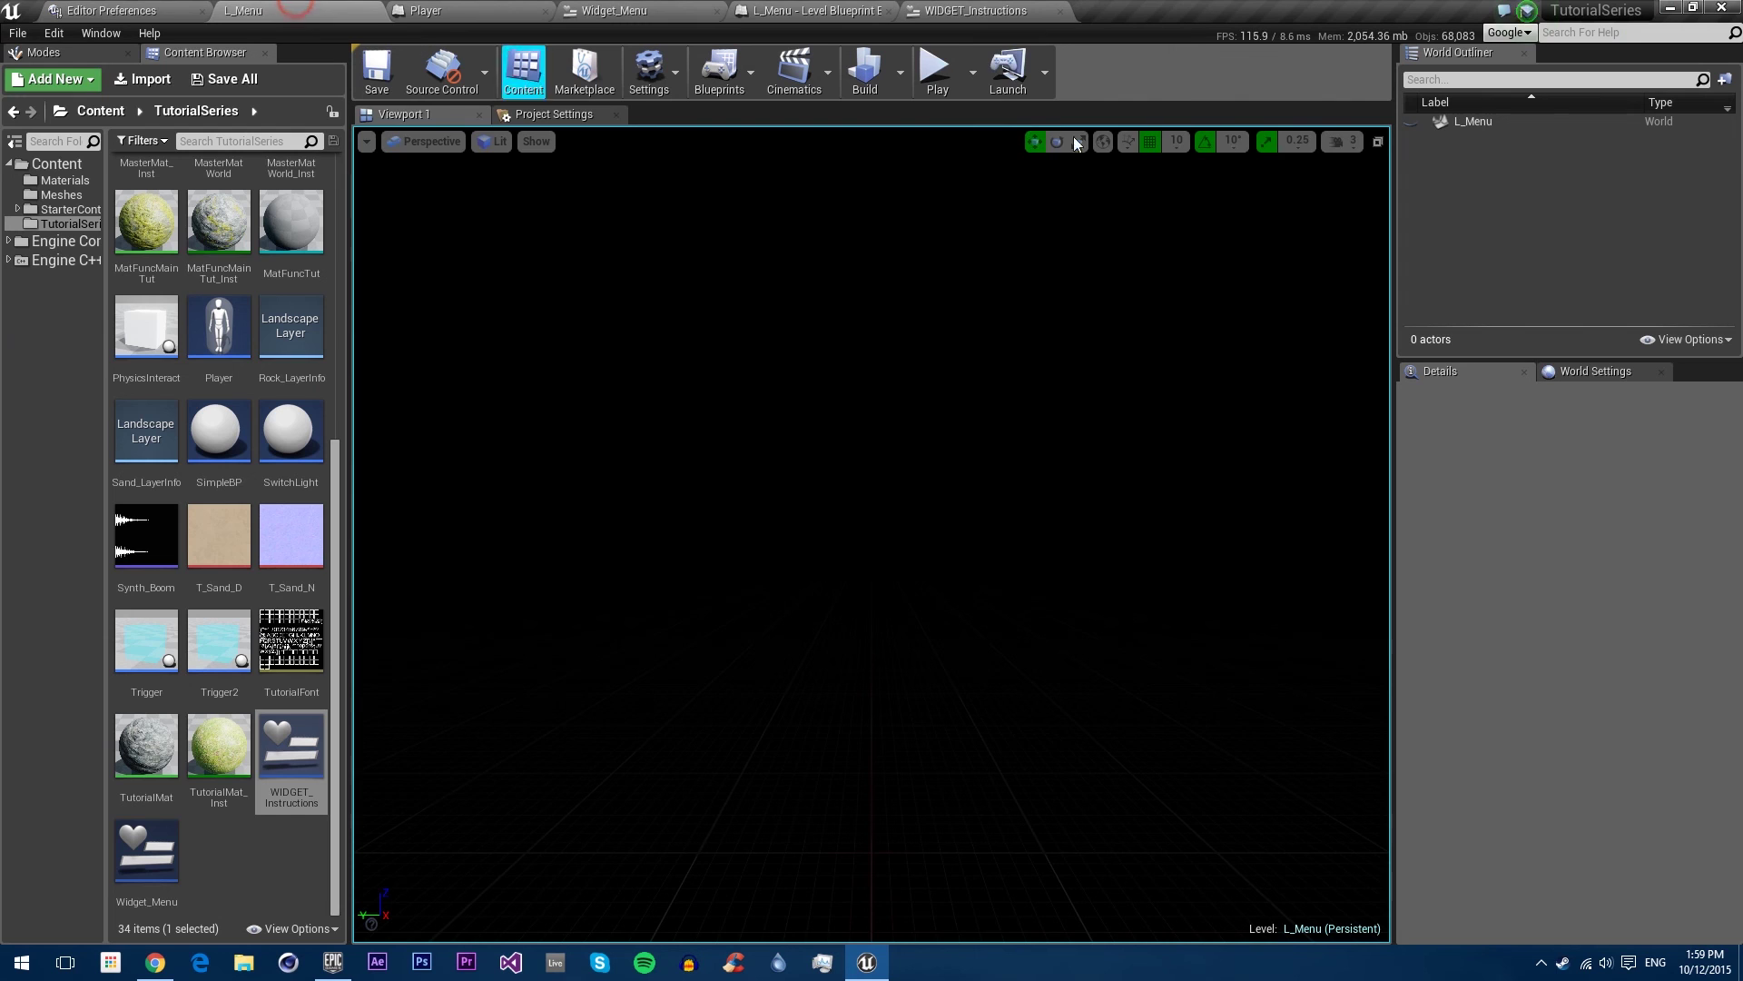
left_click(935, 68)
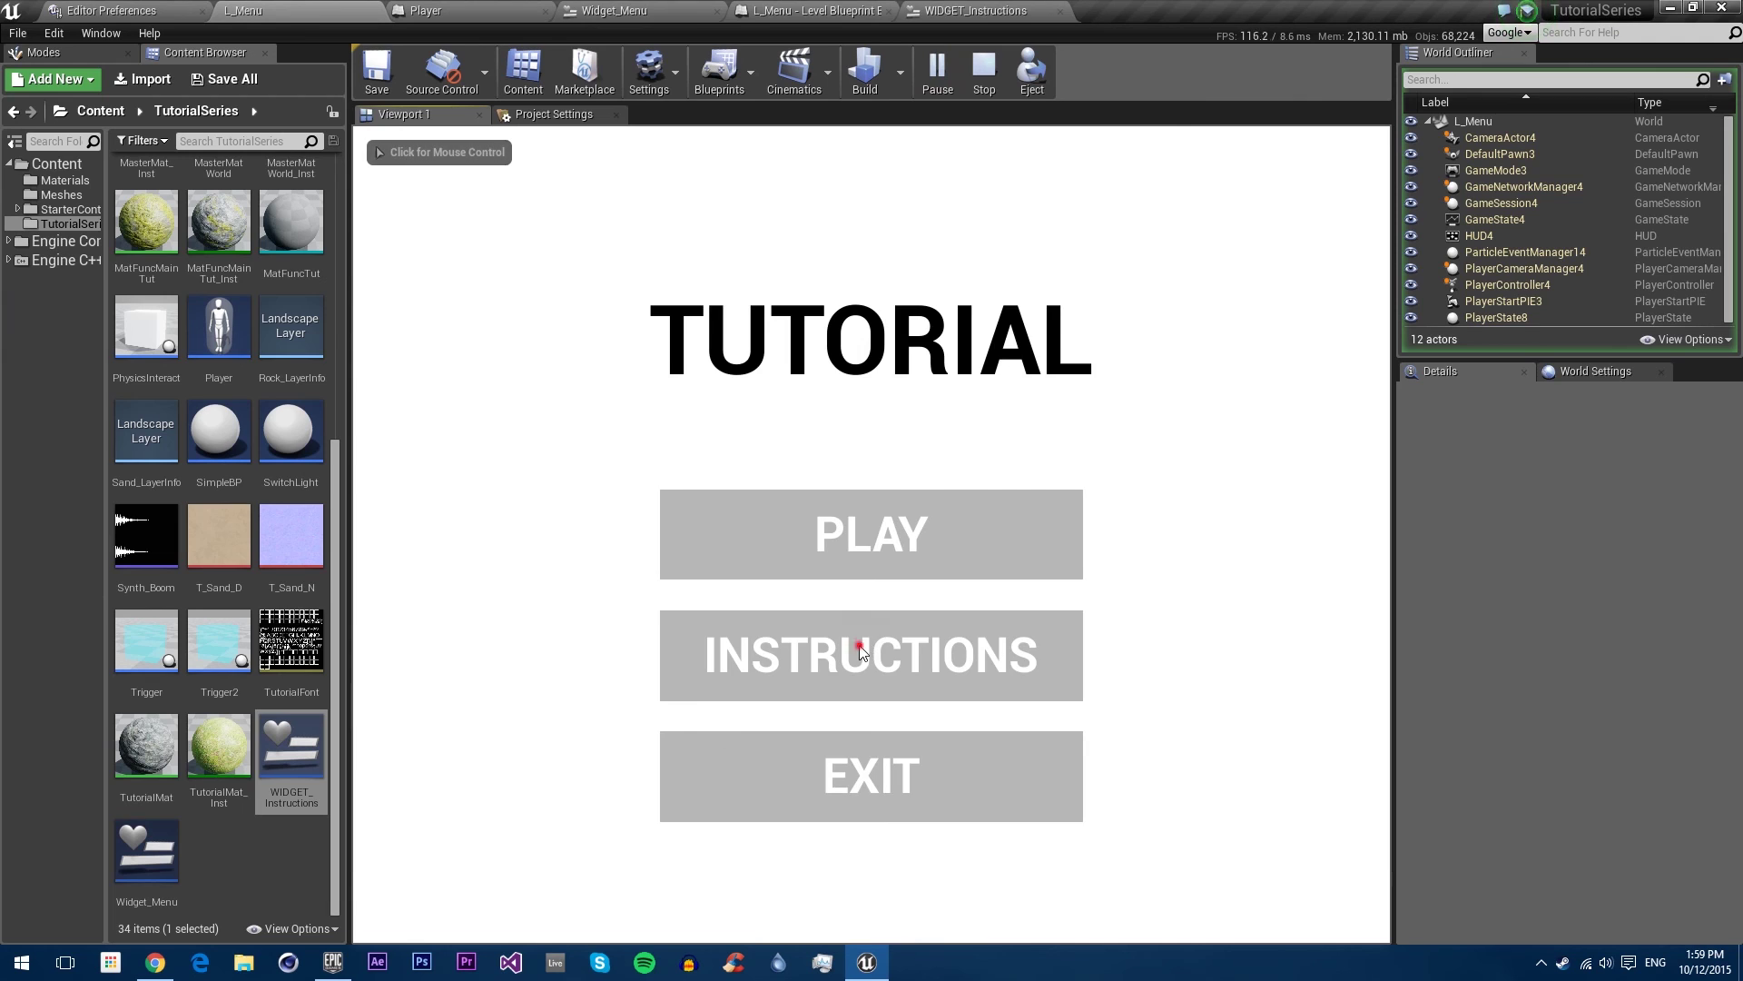
left_click(859, 652)
left_click(470, 220)
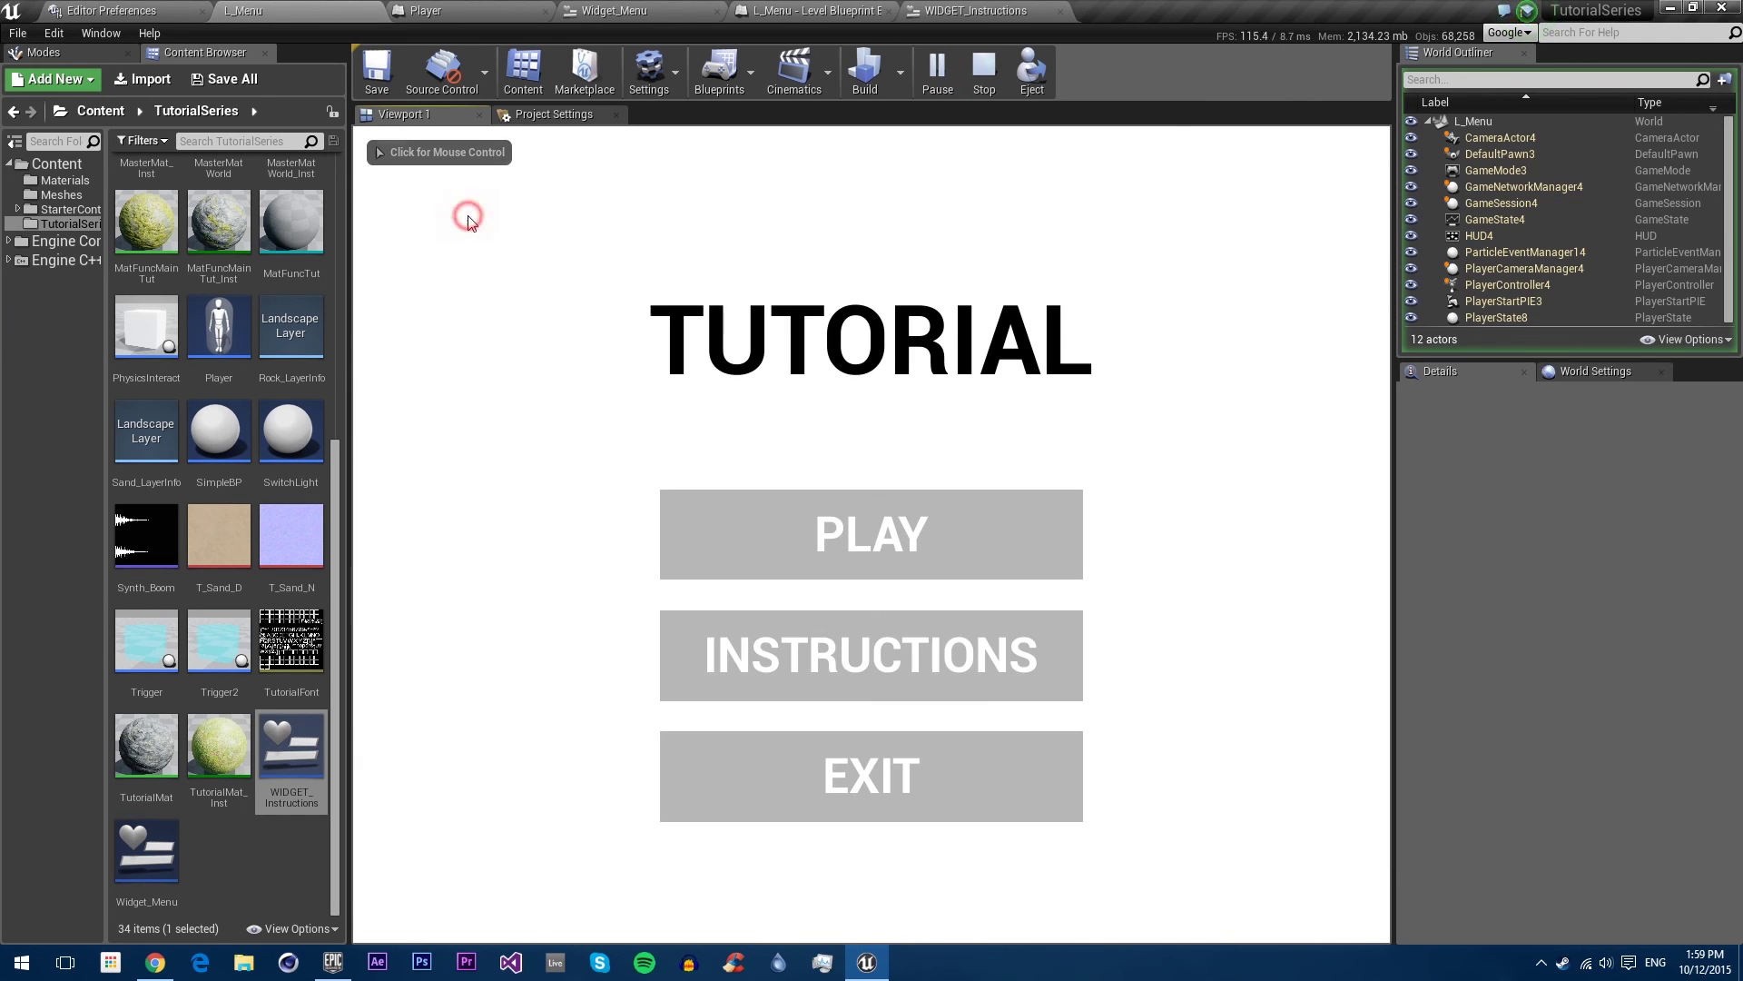
left_click(885, 770)
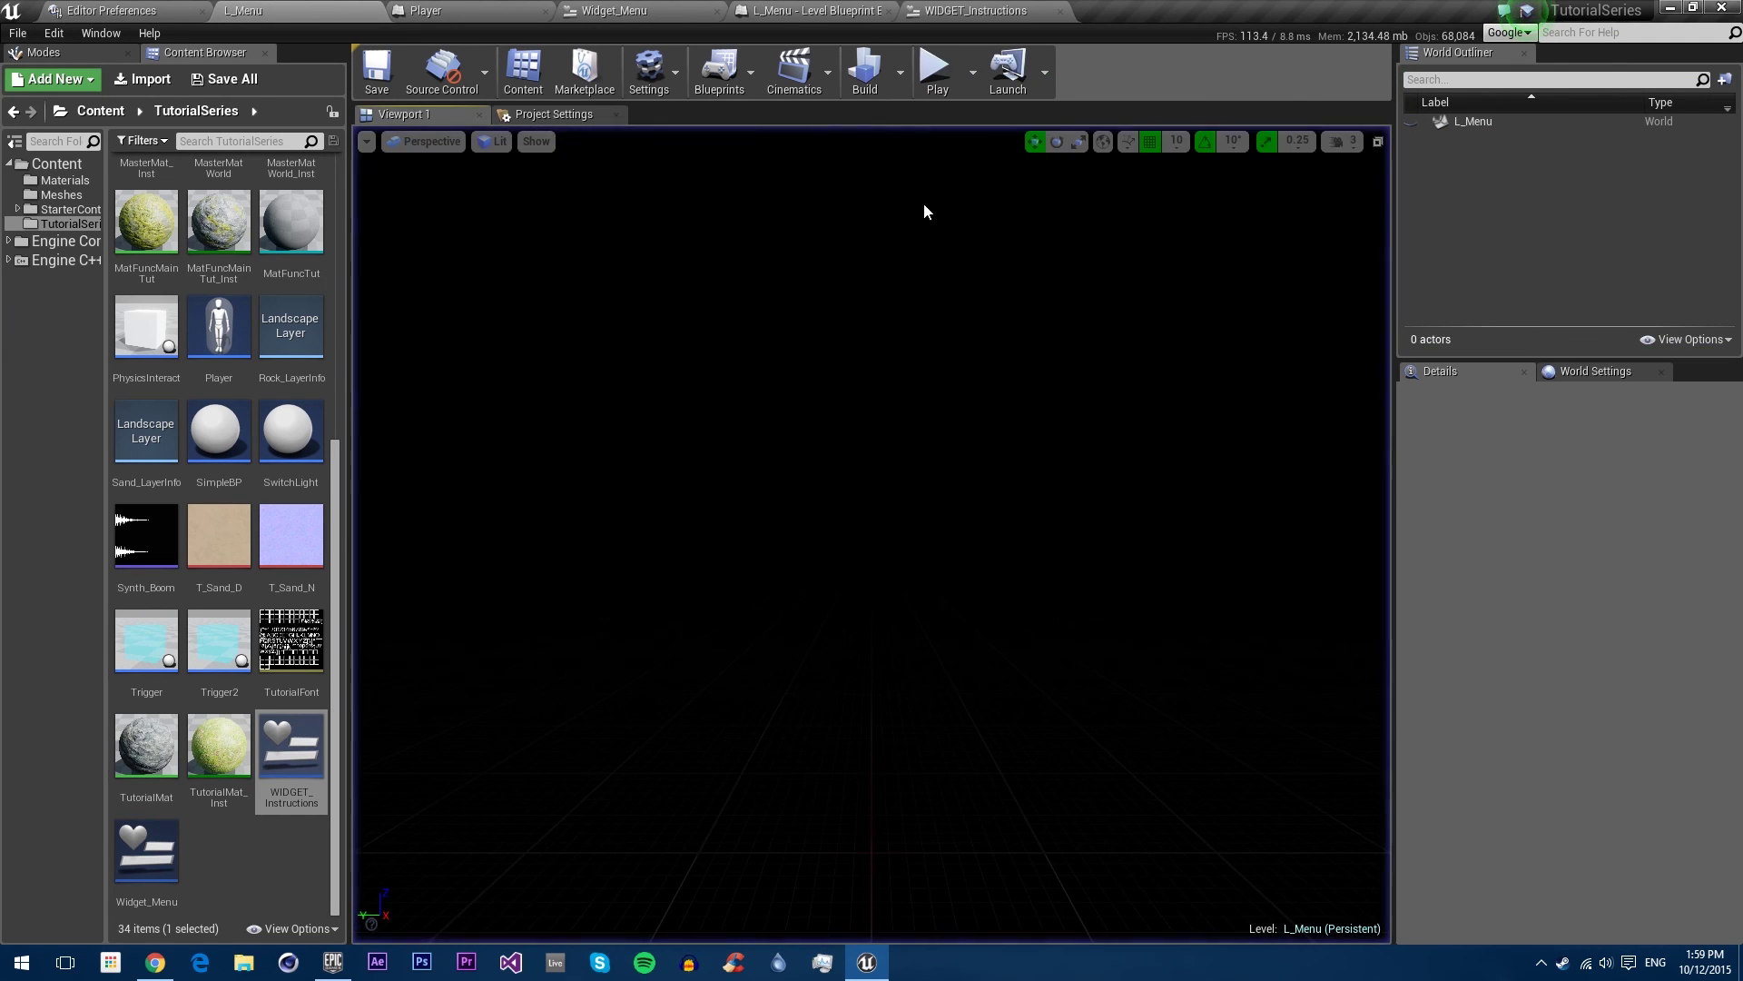
left_click(936, 68)
left_click(816, 522)
left_click(878, 534)
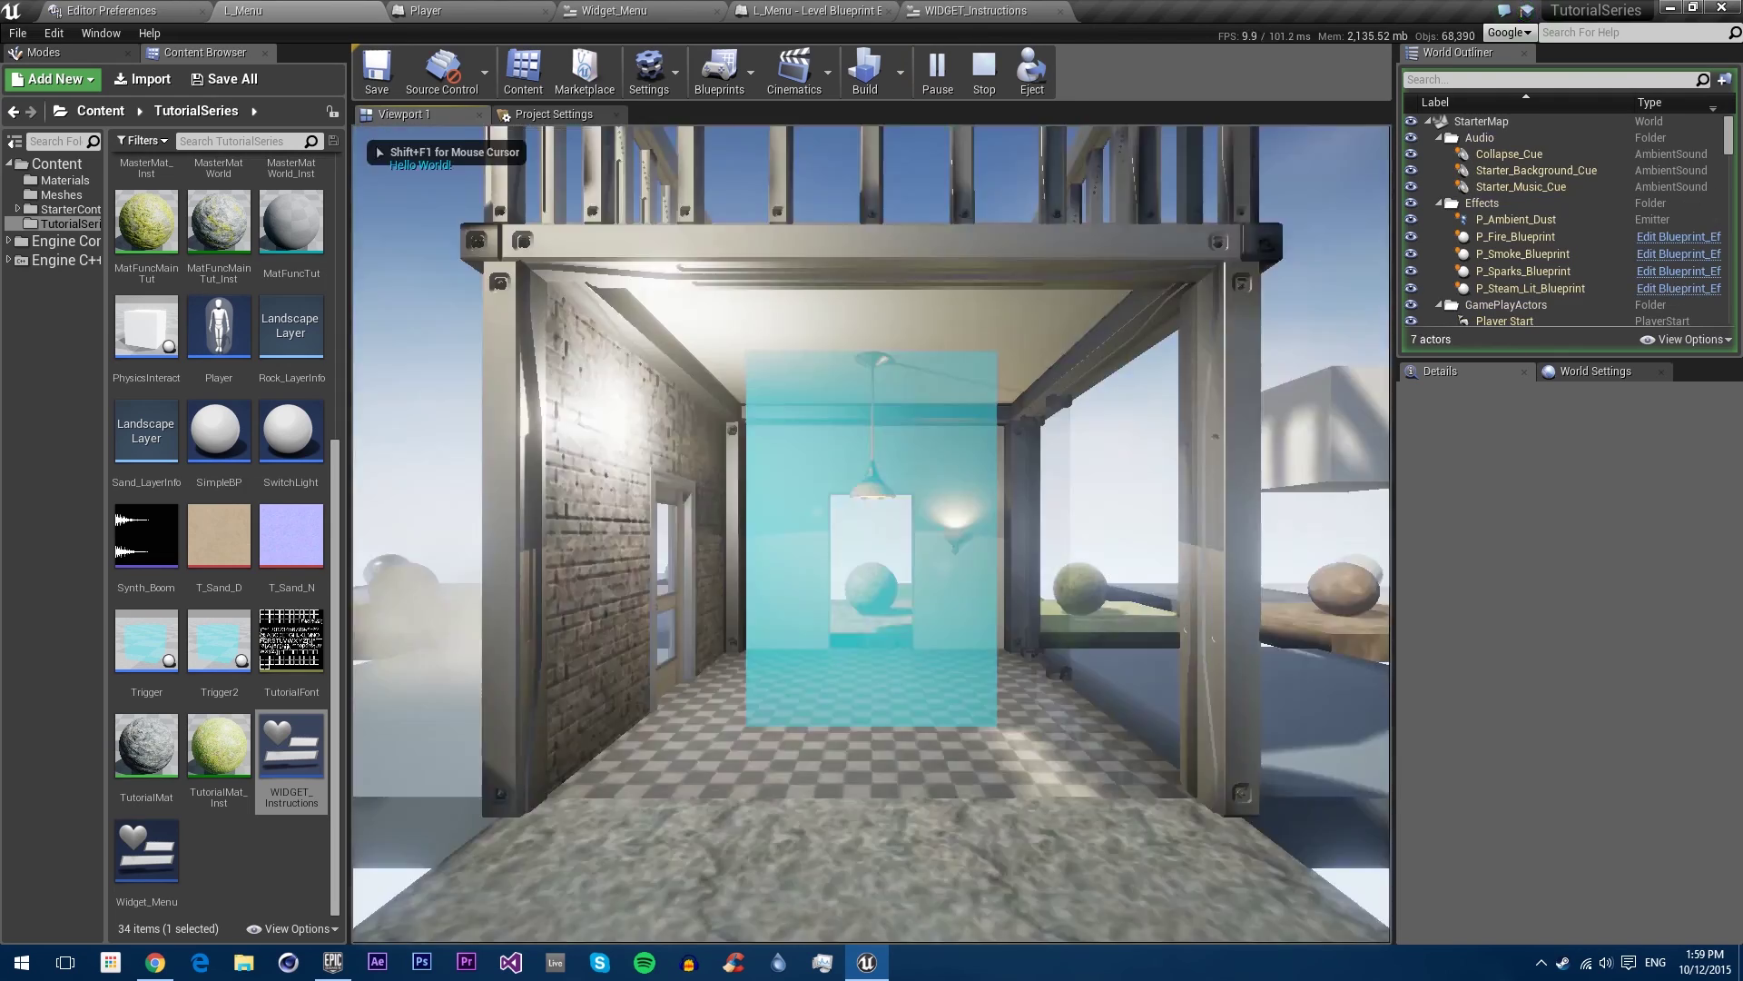
key("w")
key("w")
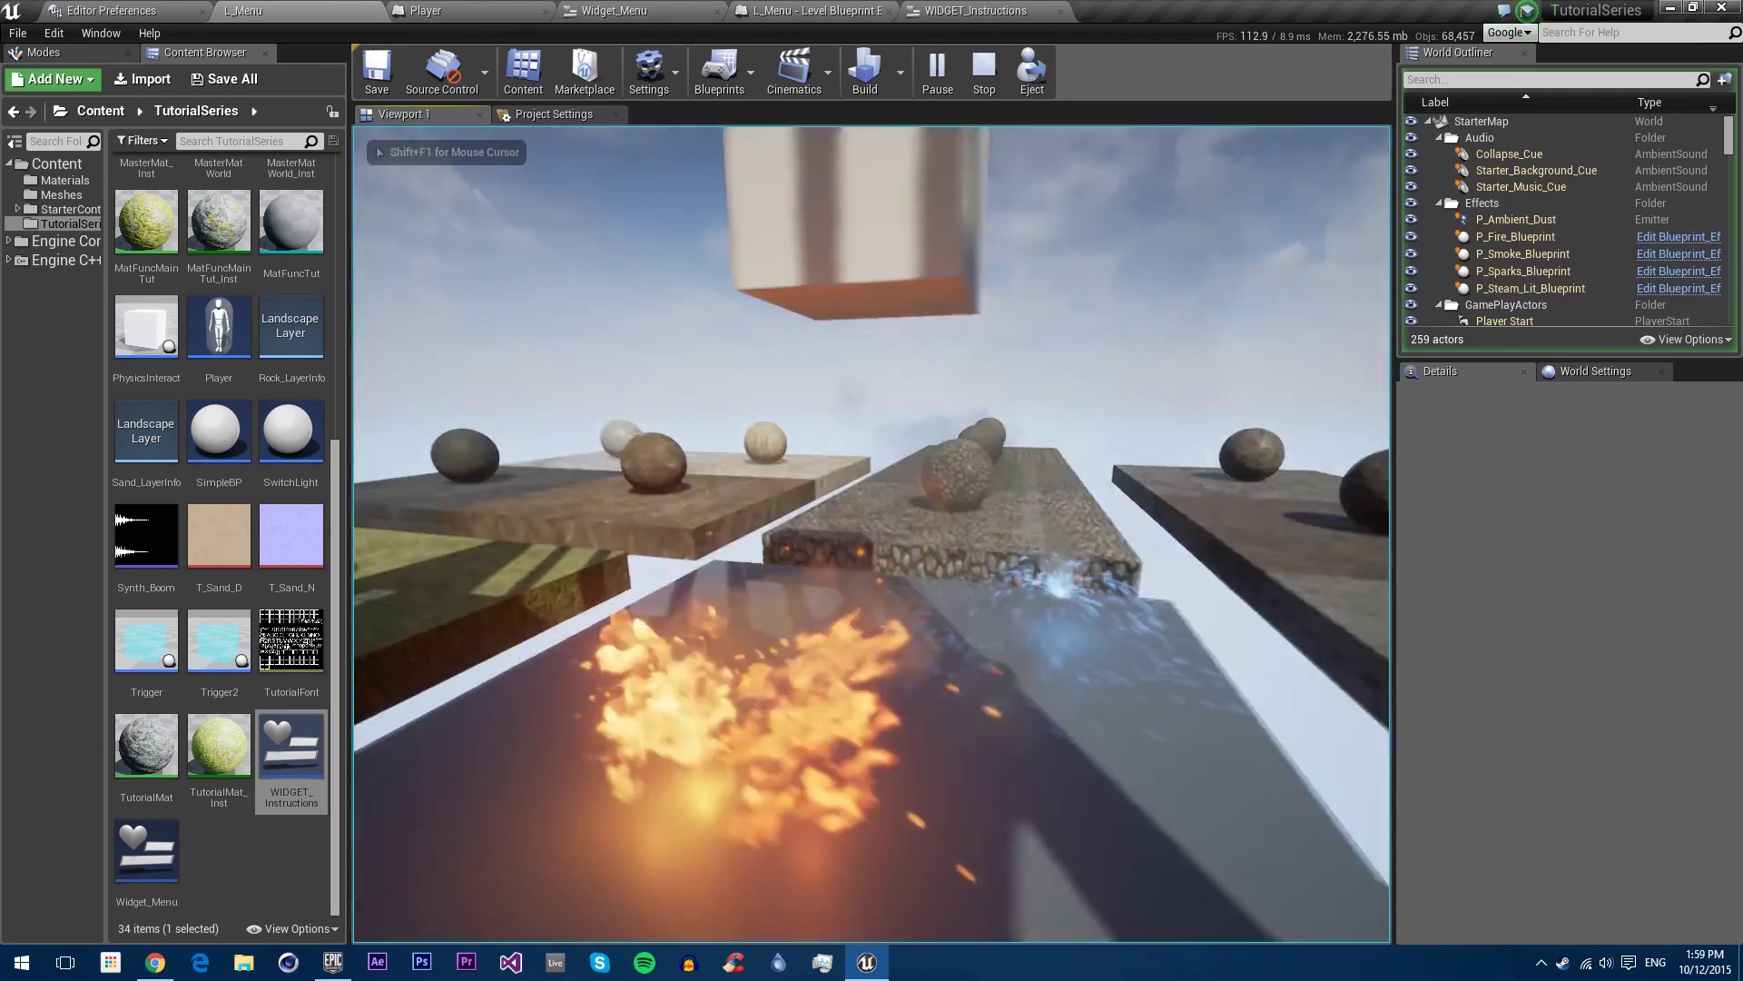
key("w")
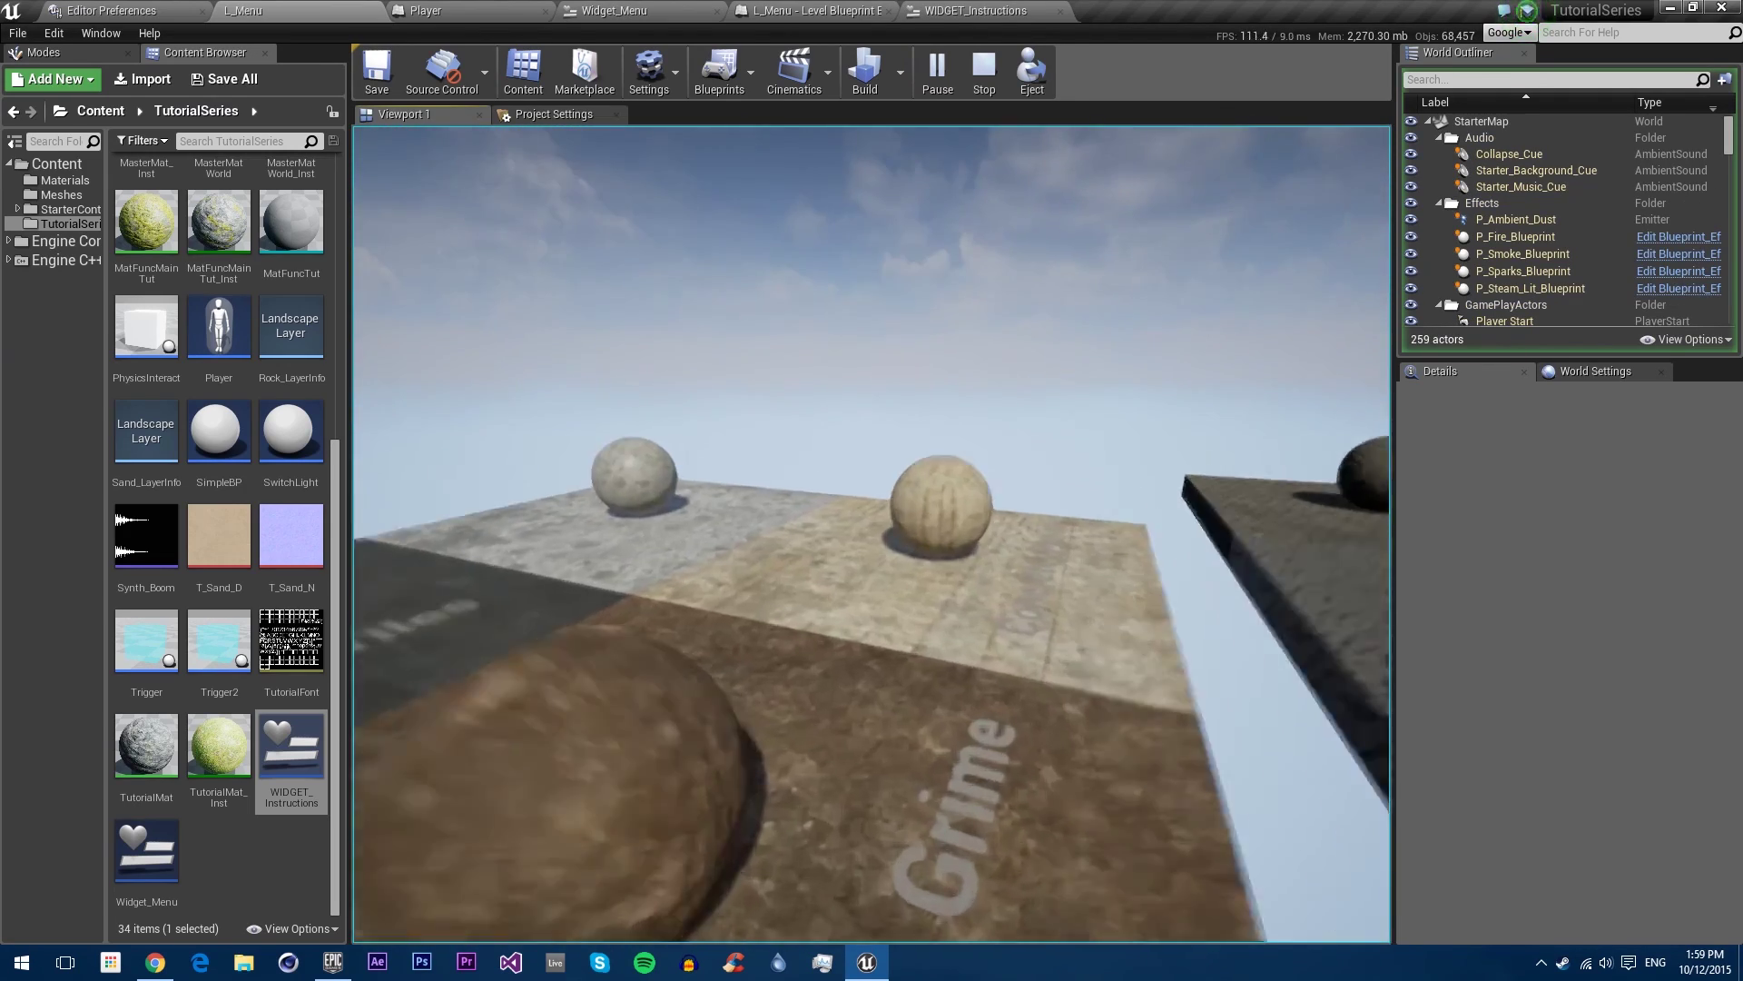
key("Escape")
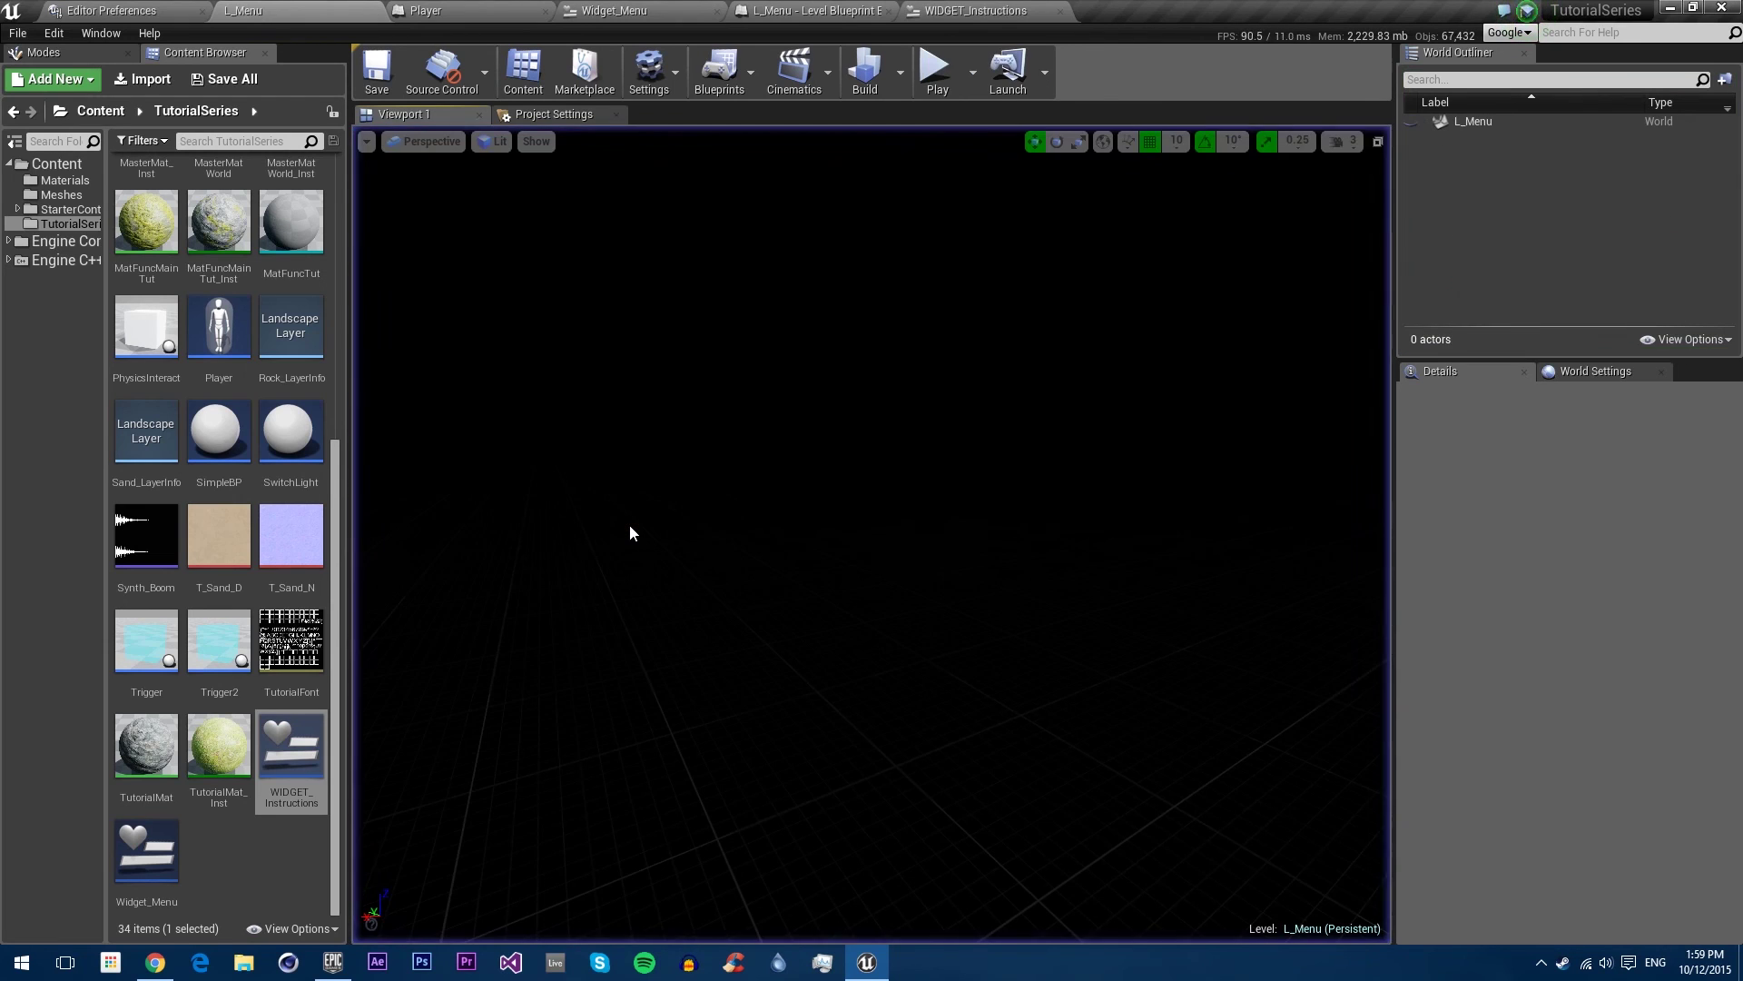